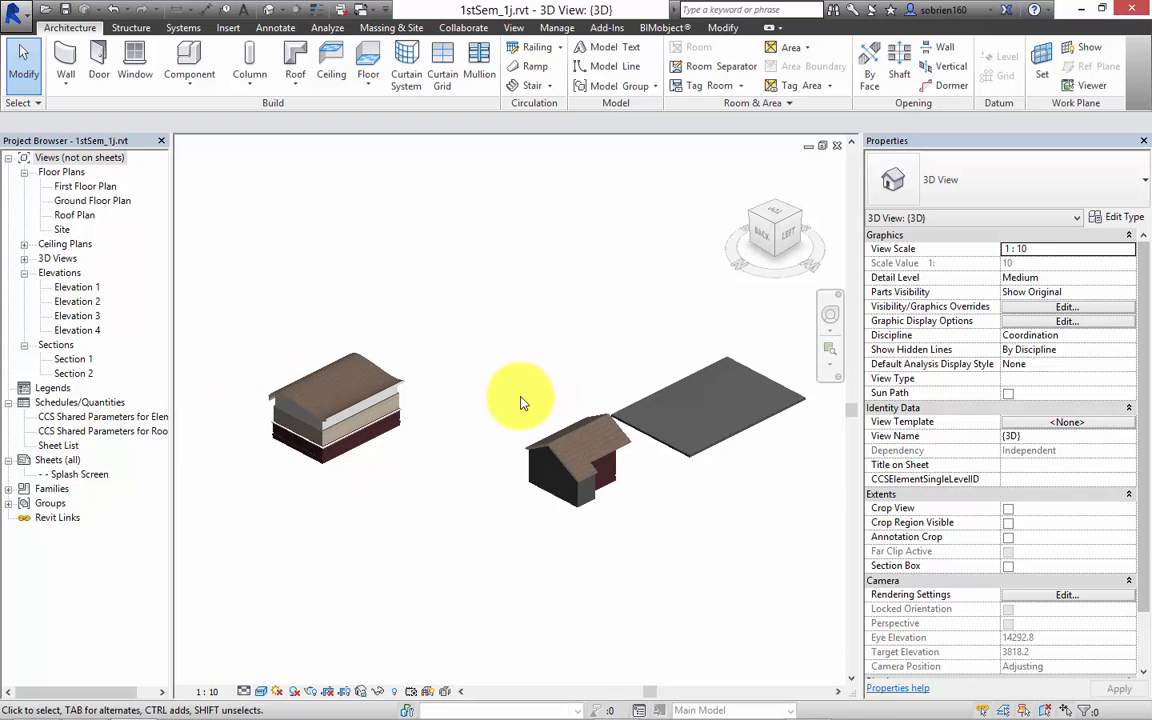
Step: Examine the two buildings and the flat roof in the 3D view, focusing on the stacked-wall building with the curved roof
{"action": "middle_click_drag", "start_coordinate": [440, 483], "coordinate": [643, 518], "text": "shift"}
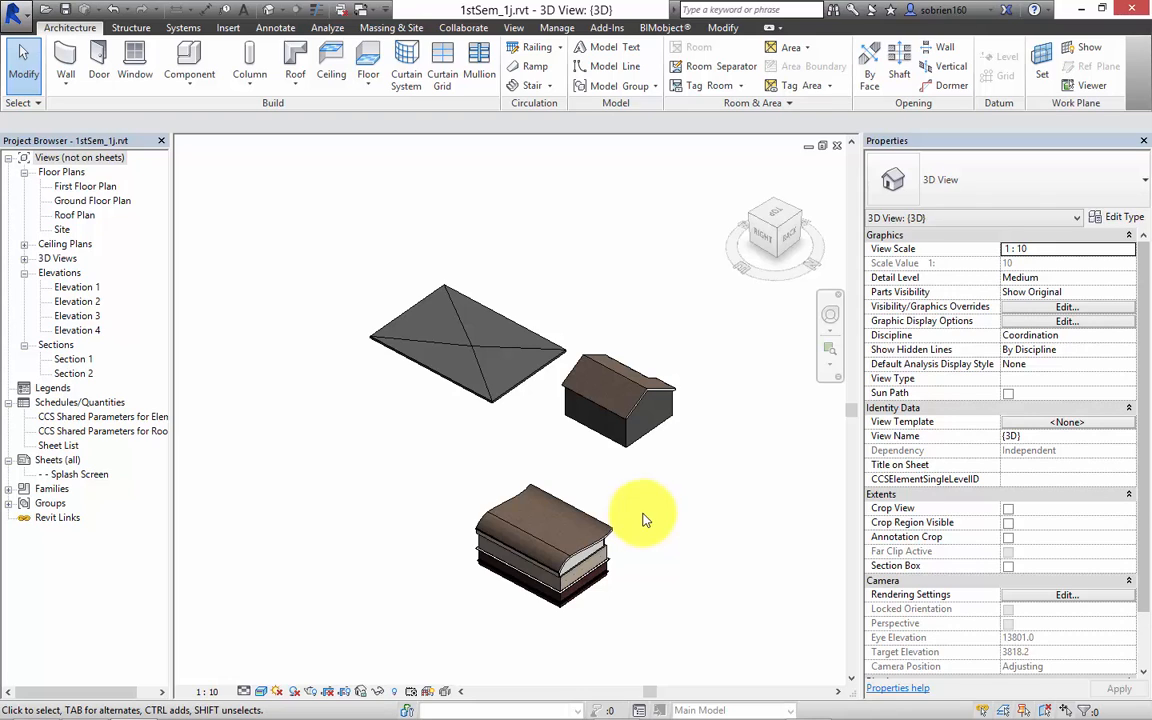
{"action": "scroll", "coordinate": [644, 519], "scroll_direction": "up", "scroll_amount": 3}
{"action": "scroll", "coordinate": [643, 505], "scroll_direction": "down", "scroll_amount": 2}
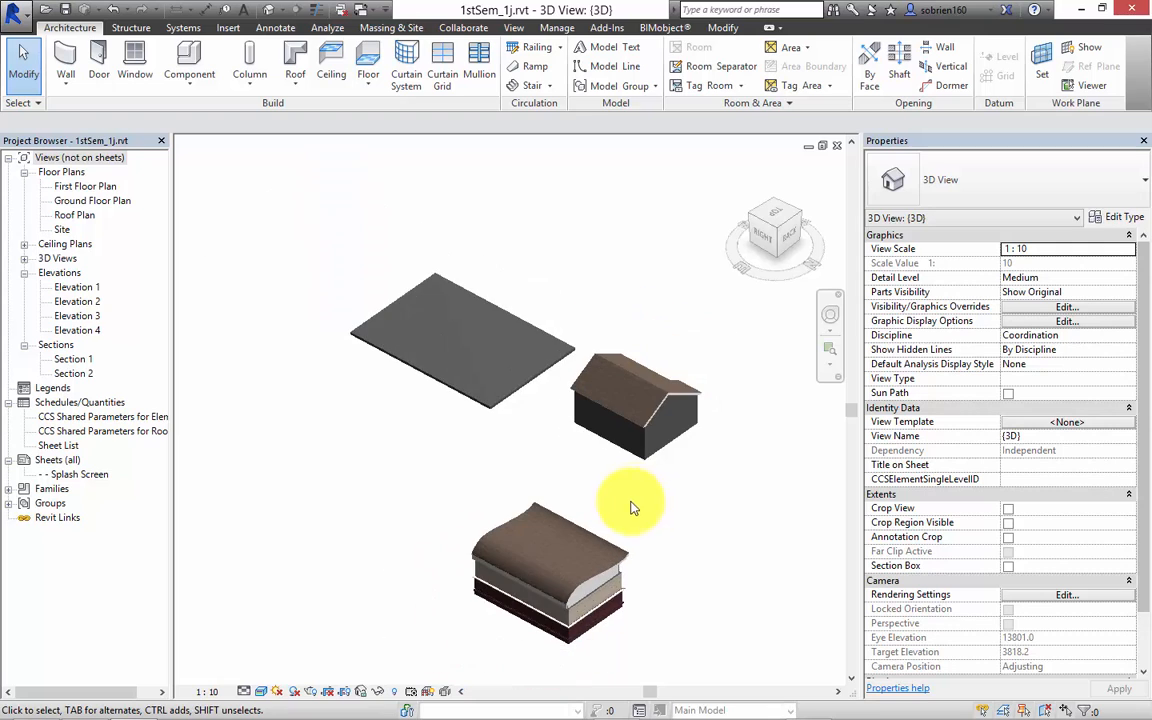
{"action": "middle_click_drag", "start_coordinate": [600, 505], "coordinate": [700, 470]}
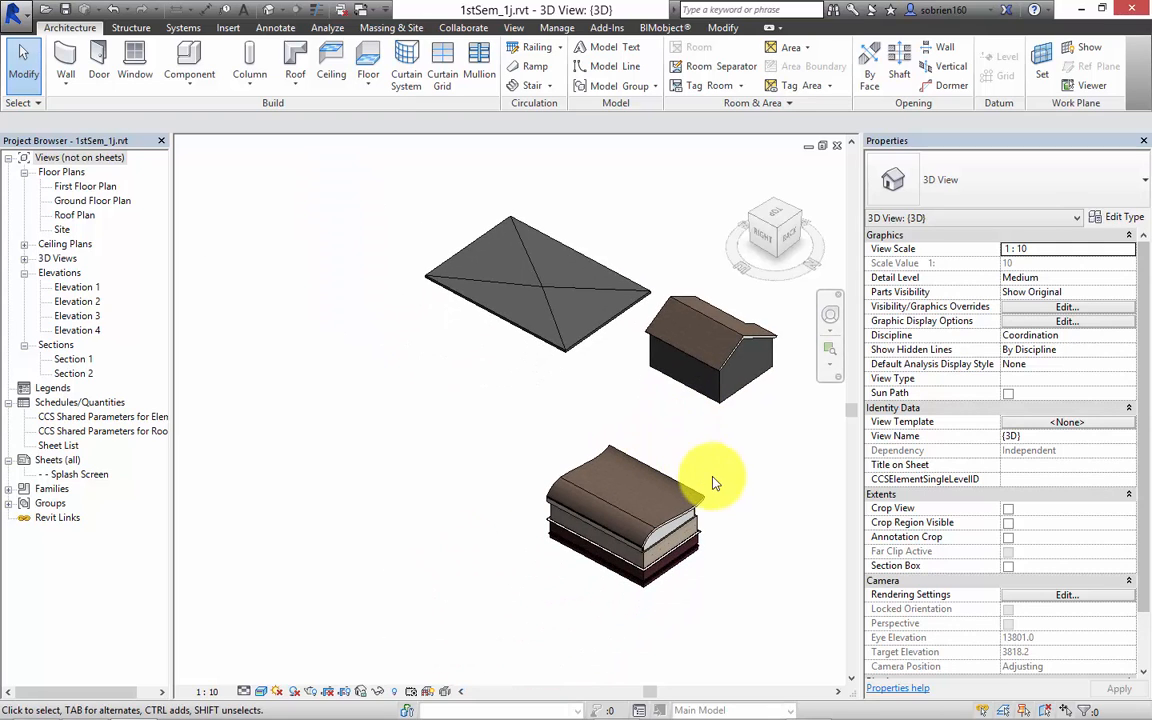
{"action": "scroll", "coordinate": [690, 565], "scroll_direction": "up", "scroll_amount": 5}
{"action": "middle_click_drag", "start_coordinate": [674, 545], "coordinate": [661, 481], "text": "shift"}
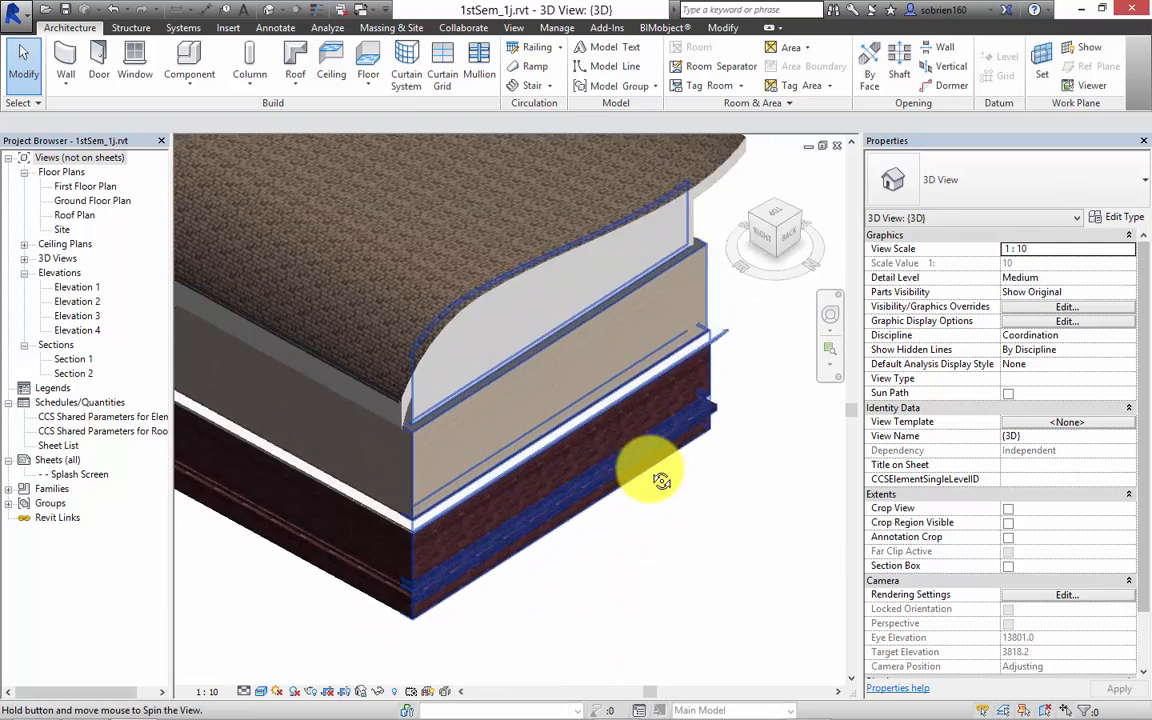
{"action": "scroll", "coordinate": [586, 391], "scroll_direction": "down", "scroll_amount": 2}
{"action": "scroll", "coordinate": [648, 429], "scroll_direction": "up", "scroll_amount": 2}
{"action": "middle_click_drag", "start_coordinate": [648, 429], "coordinate": [661, 494], "text": "shift"}
{"action": "scroll", "coordinate": [565, 473], "scroll_direction": "down", "scroll_amount": 4}
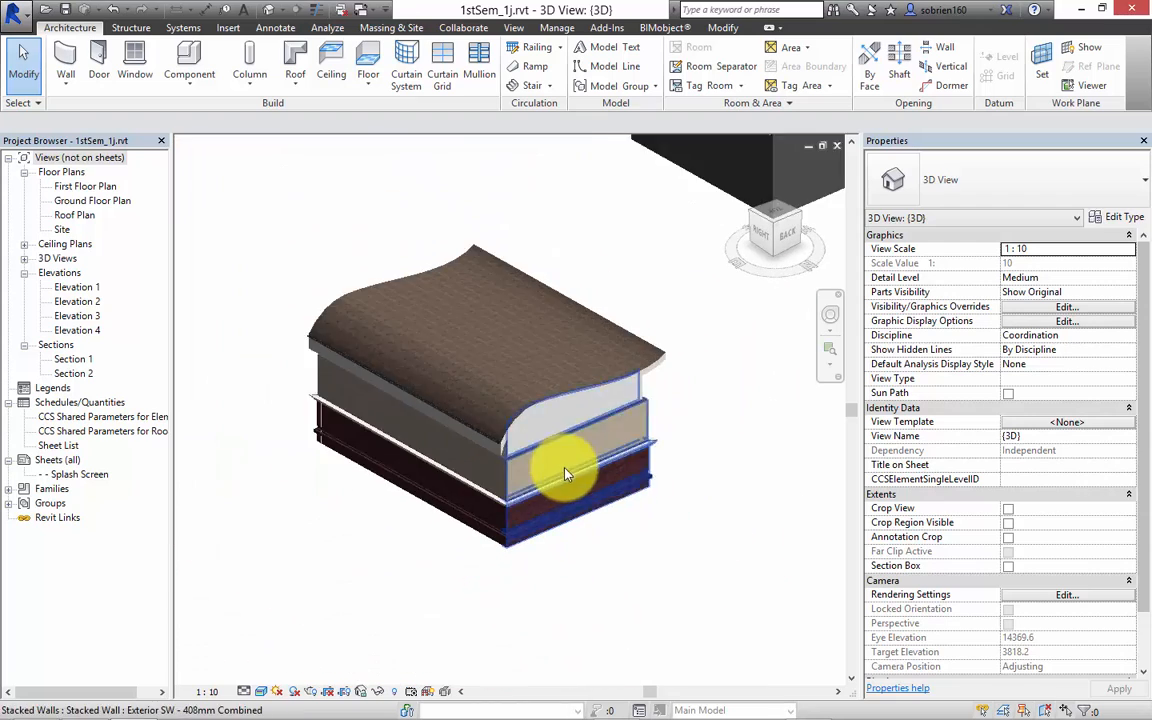
Step: Delete the whole curved-roof building with the stacked walls from the model
{"action": "scroll", "coordinate": [565, 473], "scroll_direction": "down", "scroll_amount": 2}
{"action": "left_click_drag", "start_coordinate": [643, 414], "coordinate": [438, 490]}
{"action": "key", "text": "Delete"}
Step: Delete the standalone flat asphalt and concrete roof beside the gabled house
{"action": "middle_click_drag", "start_coordinate": [505, 444], "coordinate": [532, 423]}
{"action": "scroll", "coordinate": [505, 303], "scroll_direction": "up", "scroll_amount": 3}
{"action": "scroll", "coordinate": [510, 308], "scroll_direction": "up", "scroll_amount": 3}
{"action": "middle_click_drag", "start_coordinate": [505, 524], "coordinate": [470, 605], "text": "shift"}
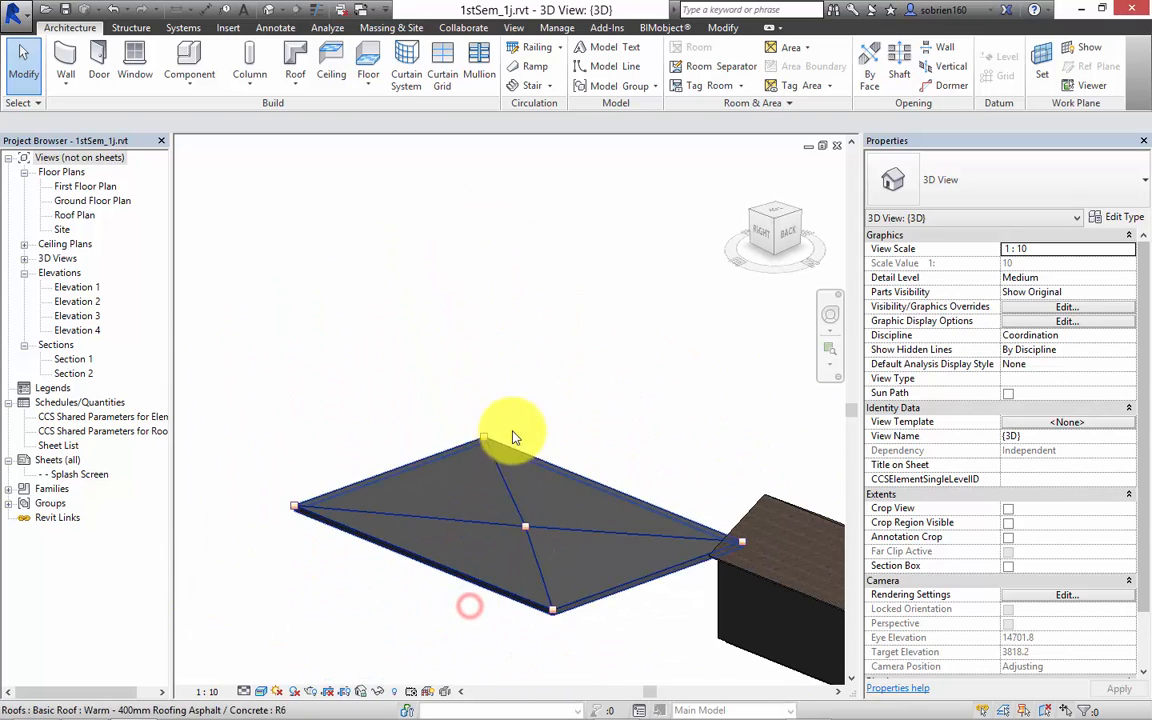
{"action": "left_click", "coordinate": [513, 436]}
{"action": "key", "text": "Delete"}
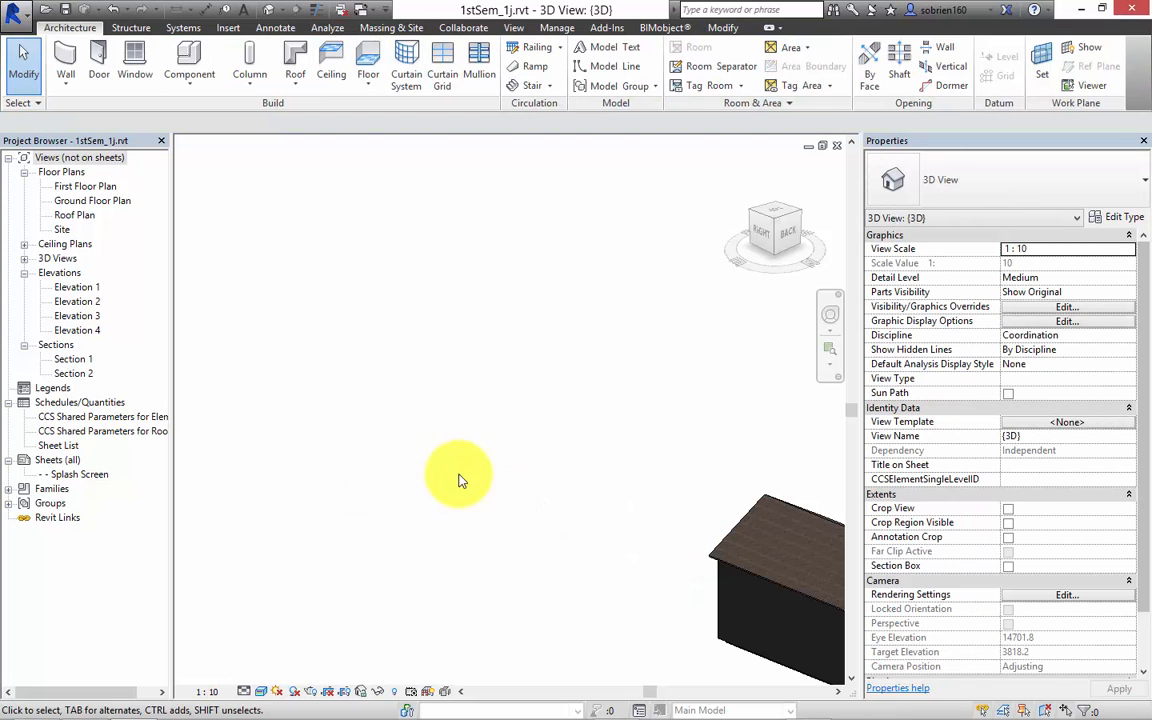
Step: Enable the section box around the gabled house and lower its upper face below the roof to expose the interior
{"action": "middle_click_drag", "start_coordinate": [458, 476], "coordinate": [566, 501], "text": "shift"}
{"action": "scroll", "coordinate": [548, 508], "scroll_direction": "up", "scroll_amount": 4}
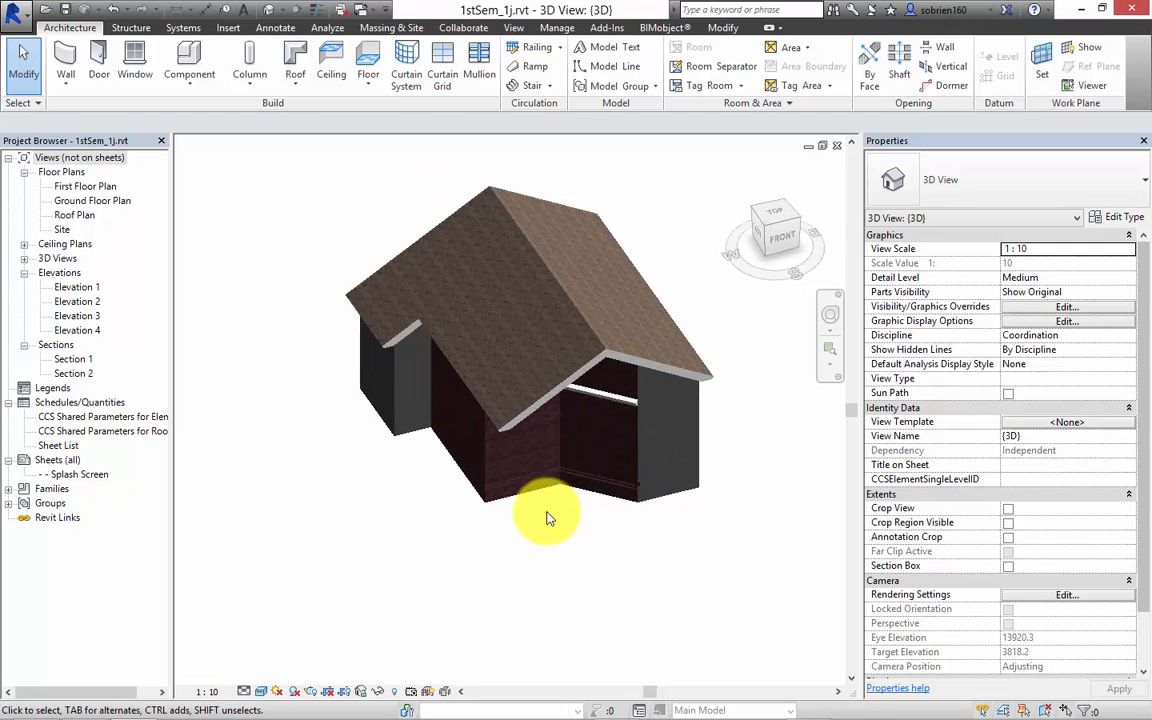
{"action": "mouse_move", "coordinate": [545, 553]}
{"action": "middle_mouse_down"}
{"action": "mouse_move", "coordinate": [553, 607]}
{"action": "mouse_move", "coordinate": [590, 519]}
{"action": "mouse_move", "coordinate": [509, 561]}
{"action": "mouse_move", "coordinate": [499, 550]}
{"action": "mouse_move", "coordinate": [527, 545]}
{"action": "middle_mouse_up"}
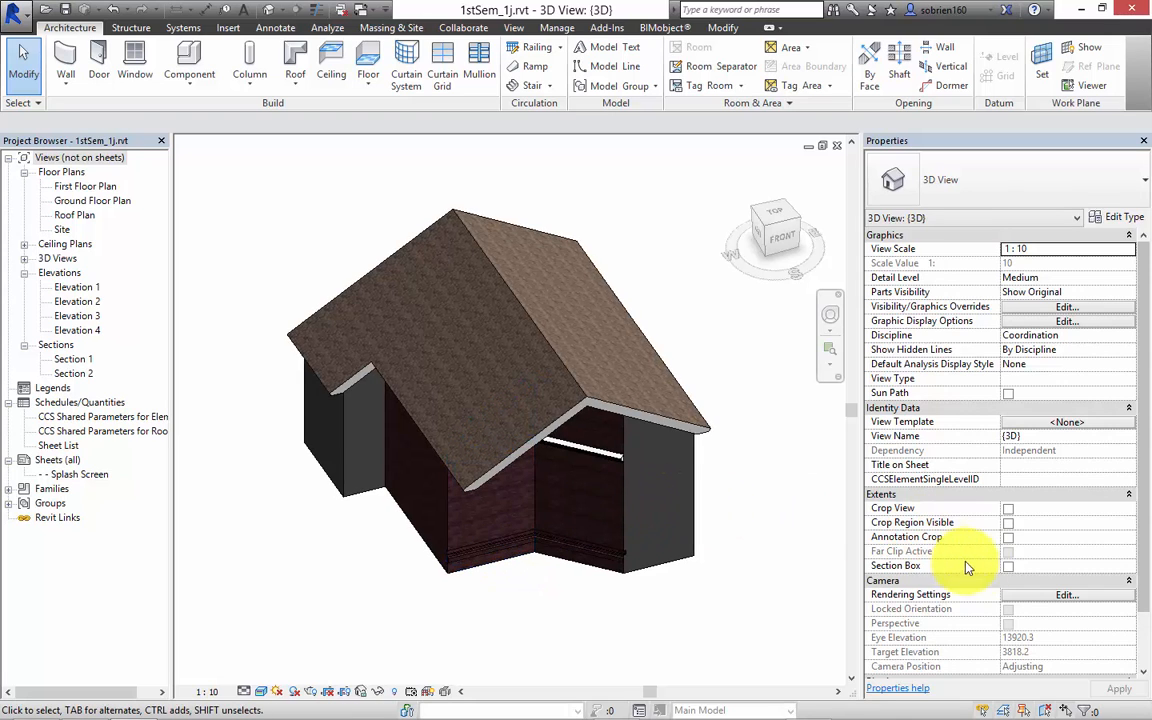
{"action": "left_click", "coordinate": [1008, 566]}
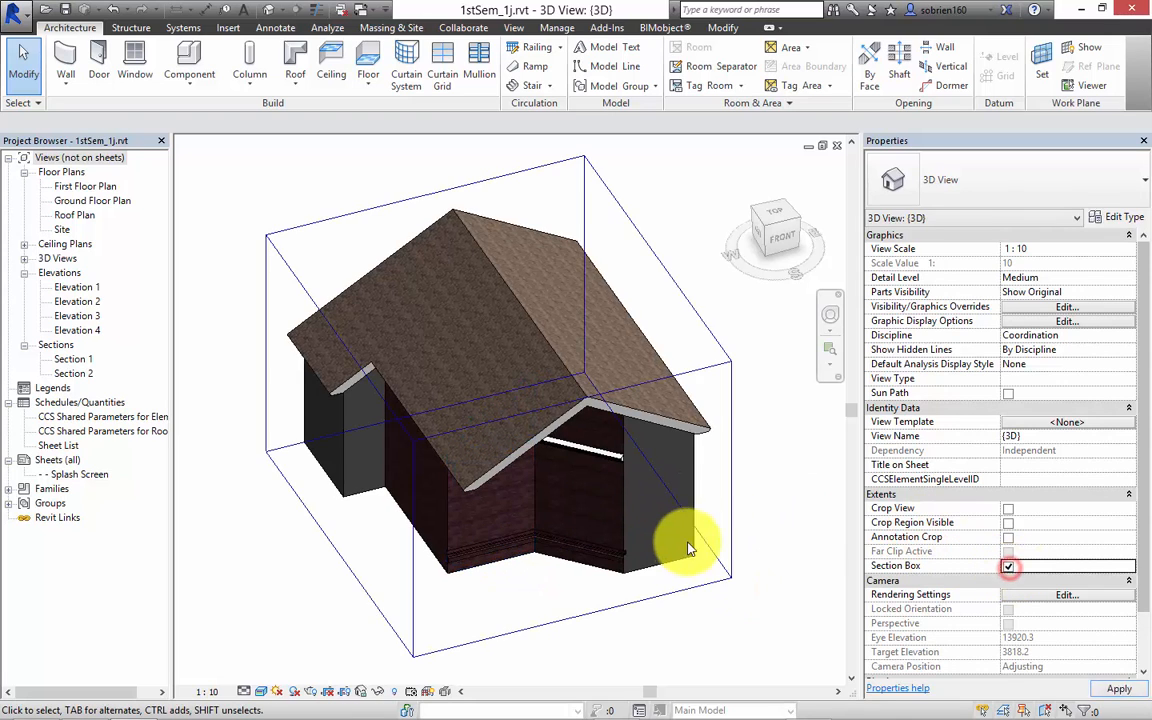
{"action": "left_click", "coordinate": [726, 338]}
{"action": "left_click_drag", "start_coordinate": [507, 365], "coordinate": [510, 400]}
{"action": "left_click", "coordinate": [757, 330]}
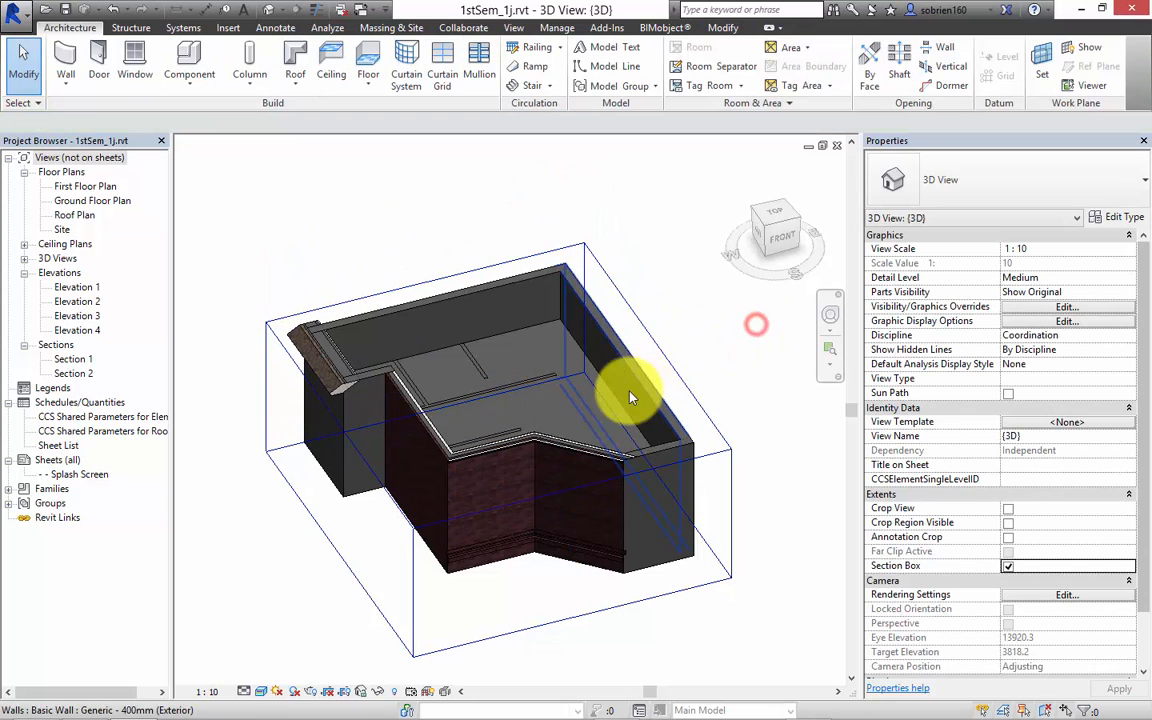
Step: Inspect the interior walls and floor of the cut-open house, and turn off the section box
{"action": "middle_click_drag", "start_coordinate": [452, 458], "coordinate": [427, 390], "text": "shift"}
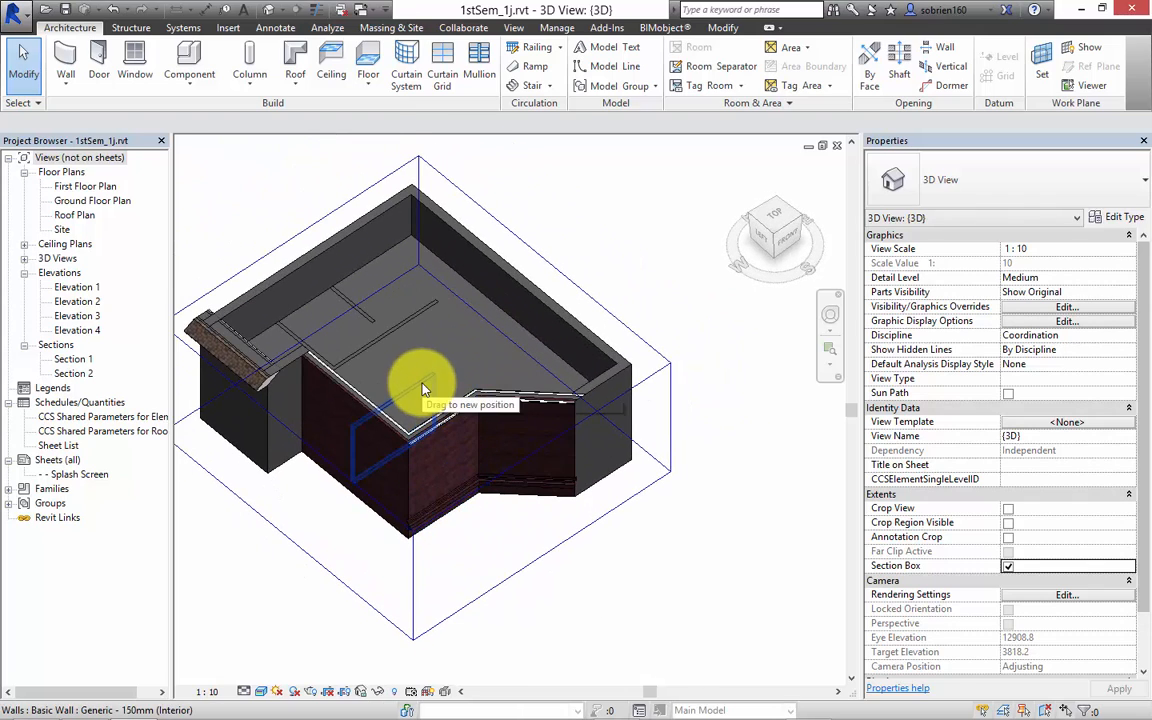
{"action": "middle_click_drag", "start_coordinate": [512, 527], "coordinate": [564, 510], "text": "shift"}
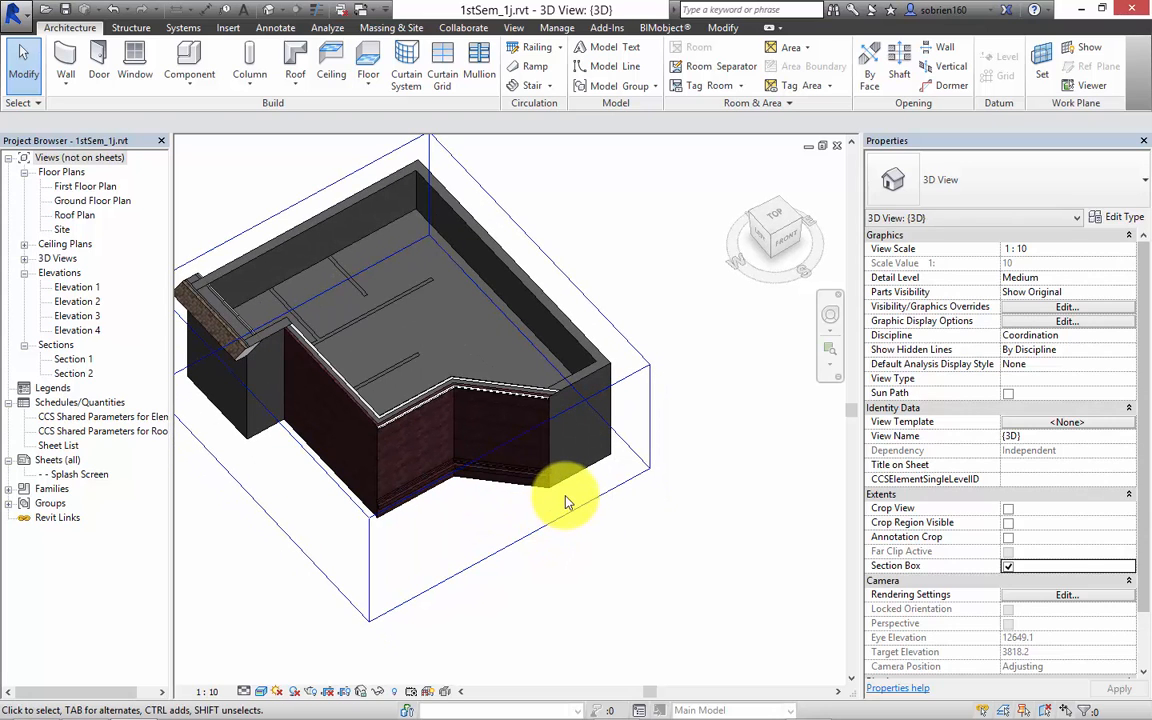
{"action": "middle_click_drag", "start_coordinate": [474, 489], "coordinate": [567, 436]}
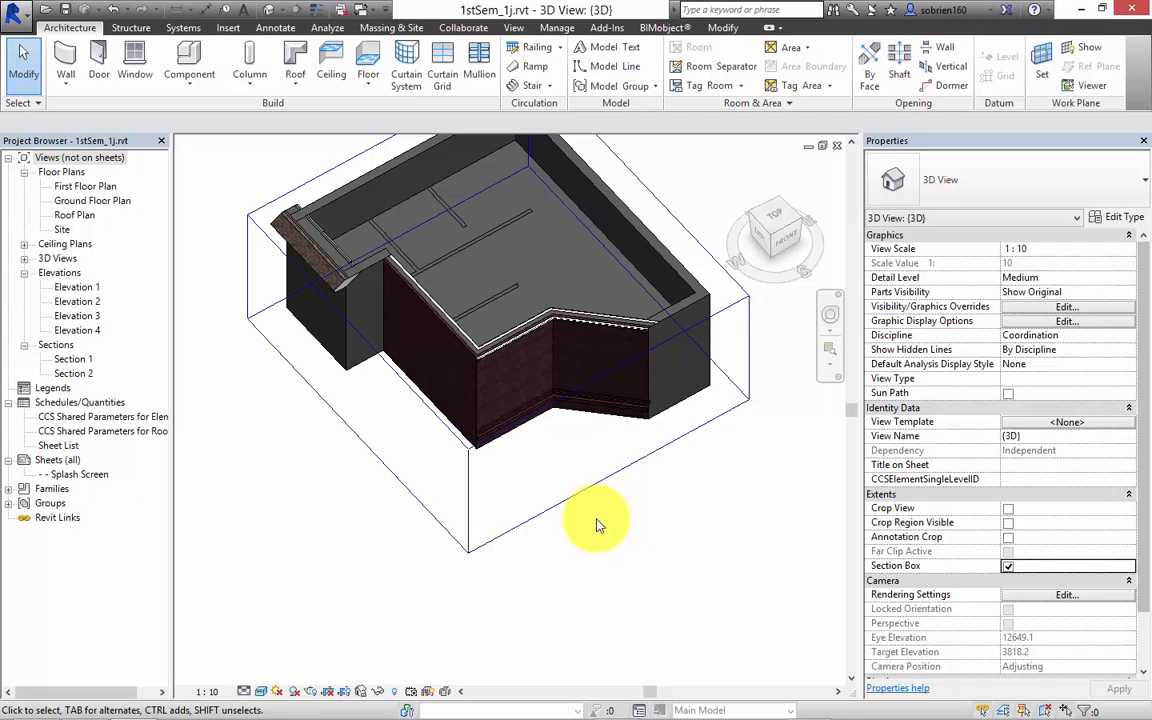
{"action": "middle_click_drag", "start_coordinate": [597, 520], "coordinate": [604, 550]}
{"action": "scroll", "coordinate": [560, 528], "scroll_direction": "down", "scroll_amount": 3}
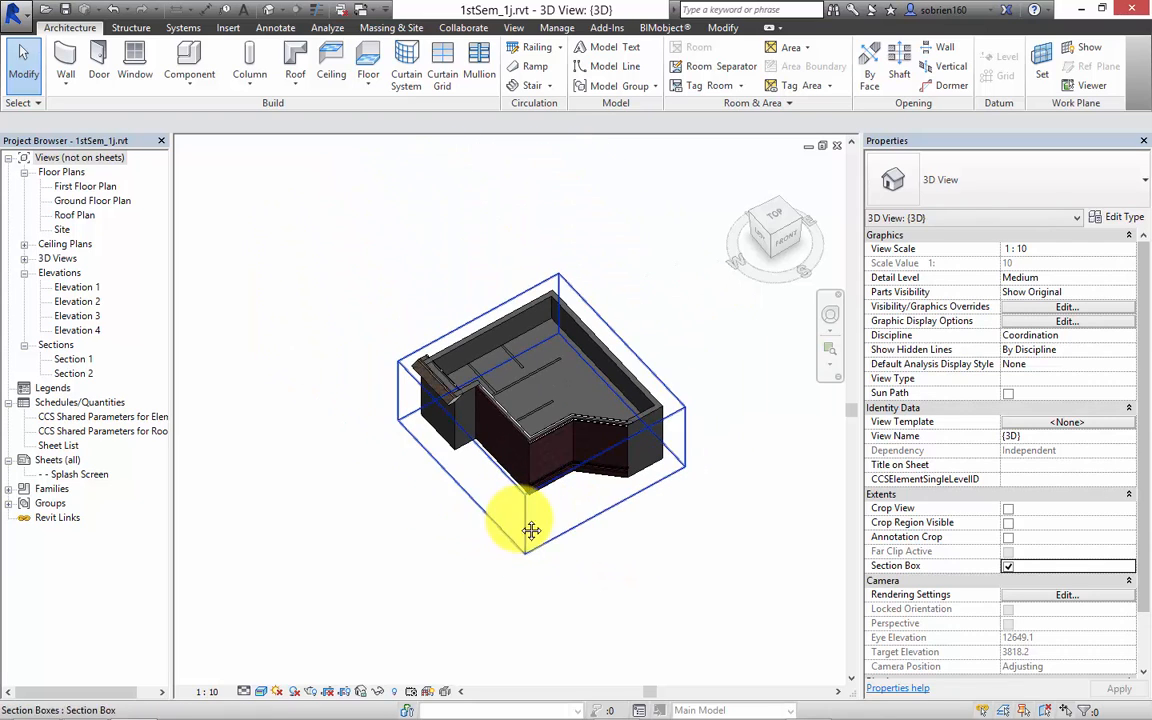
{"action": "middle_click_drag", "start_coordinate": [490, 513], "coordinate": [550, 558]}
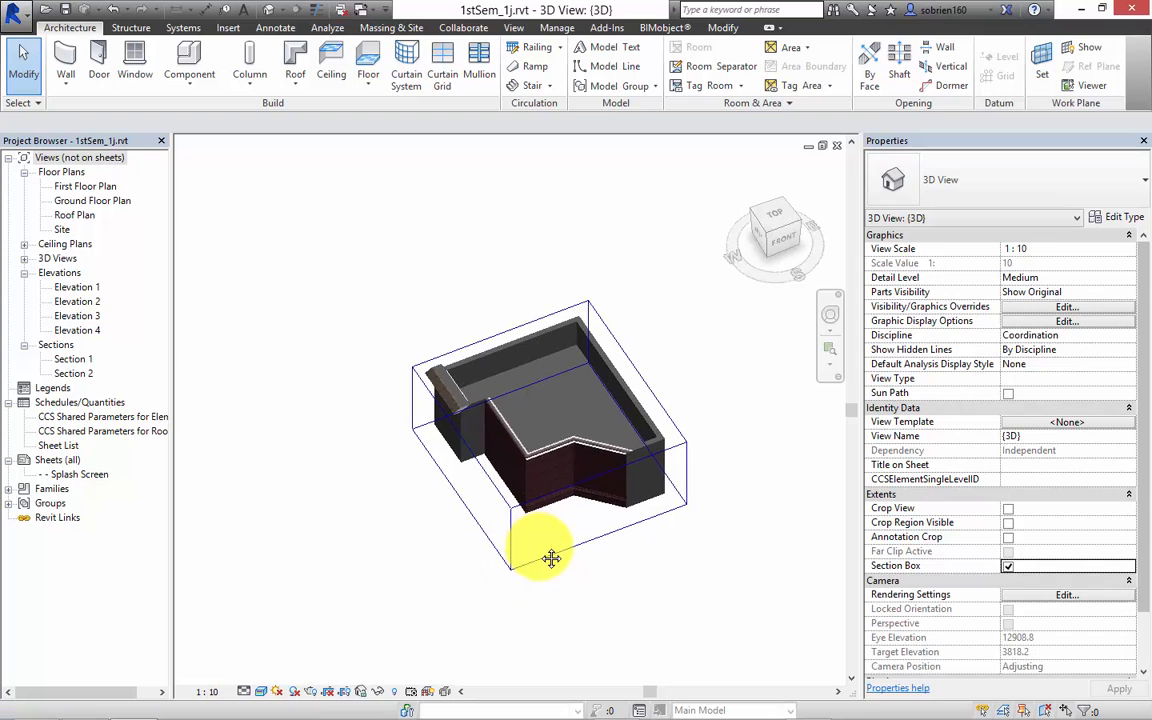
{"action": "left_click", "coordinate": [1008, 566]}
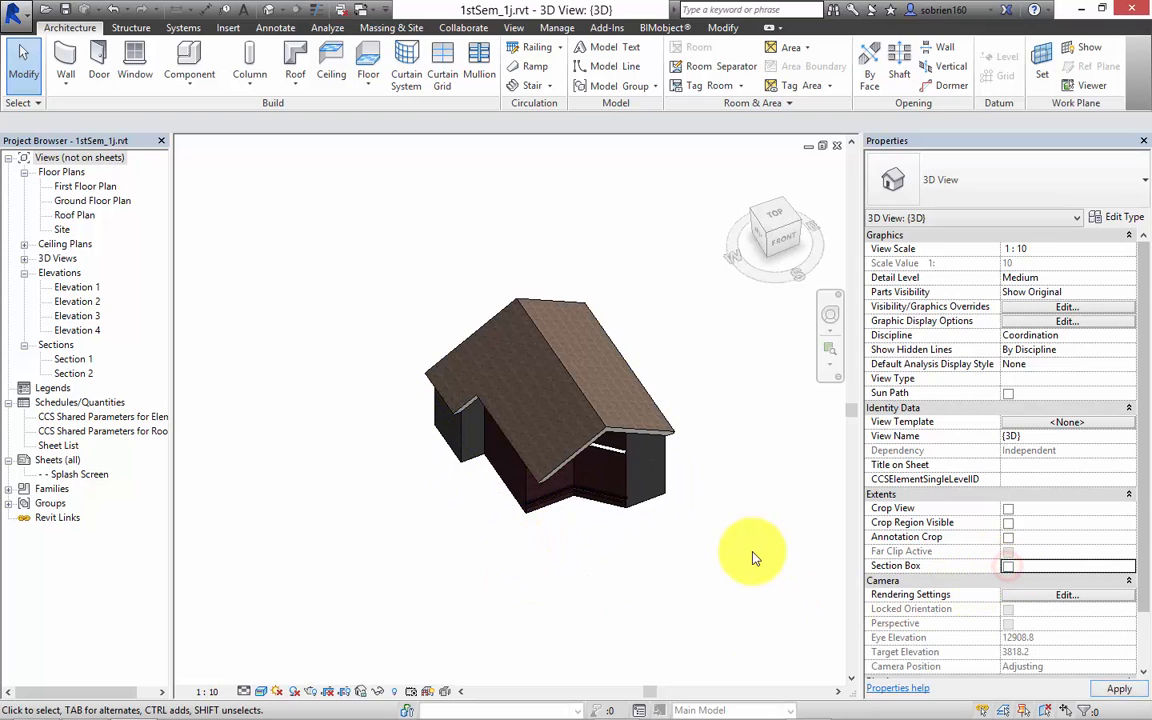
{"action": "middle_click_drag", "start_coordinate": [754, 556], "coordinate": [525, 515], "text": "shift"}
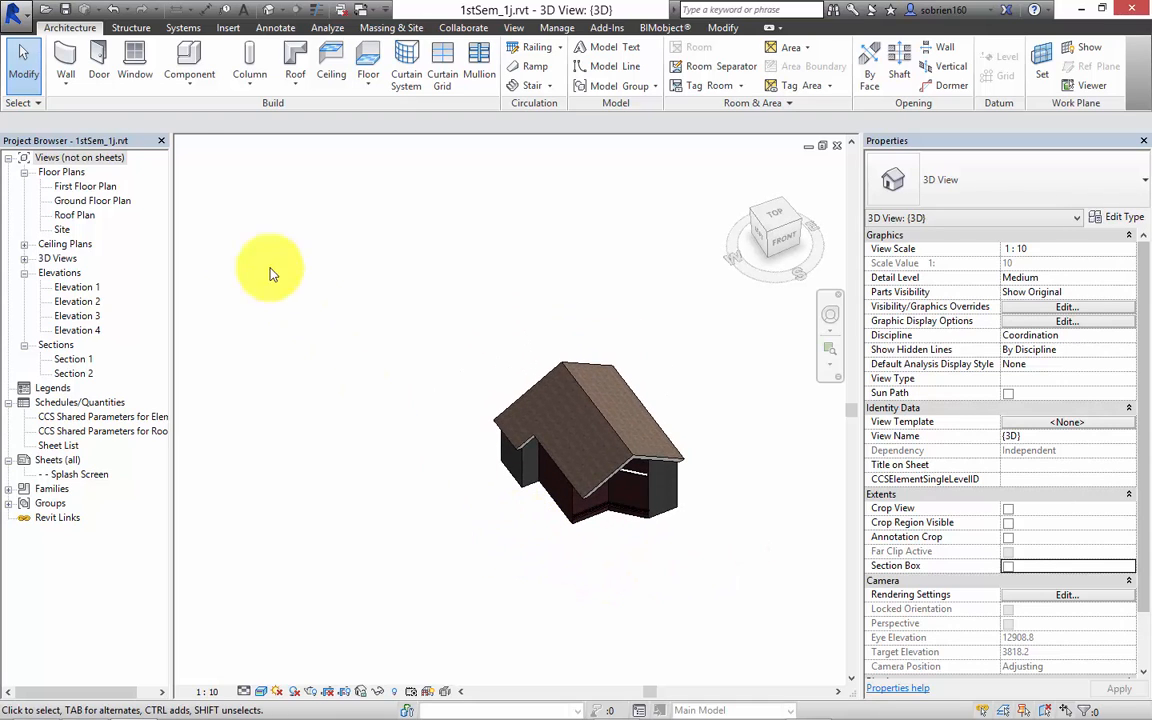
Step: Open the Ground Floor Plan view at the empty area to the right of the house
{"action": "left_click", "coordinate": [78, 187]}
{"action": "double_click", "coordinate": [80, 200]}
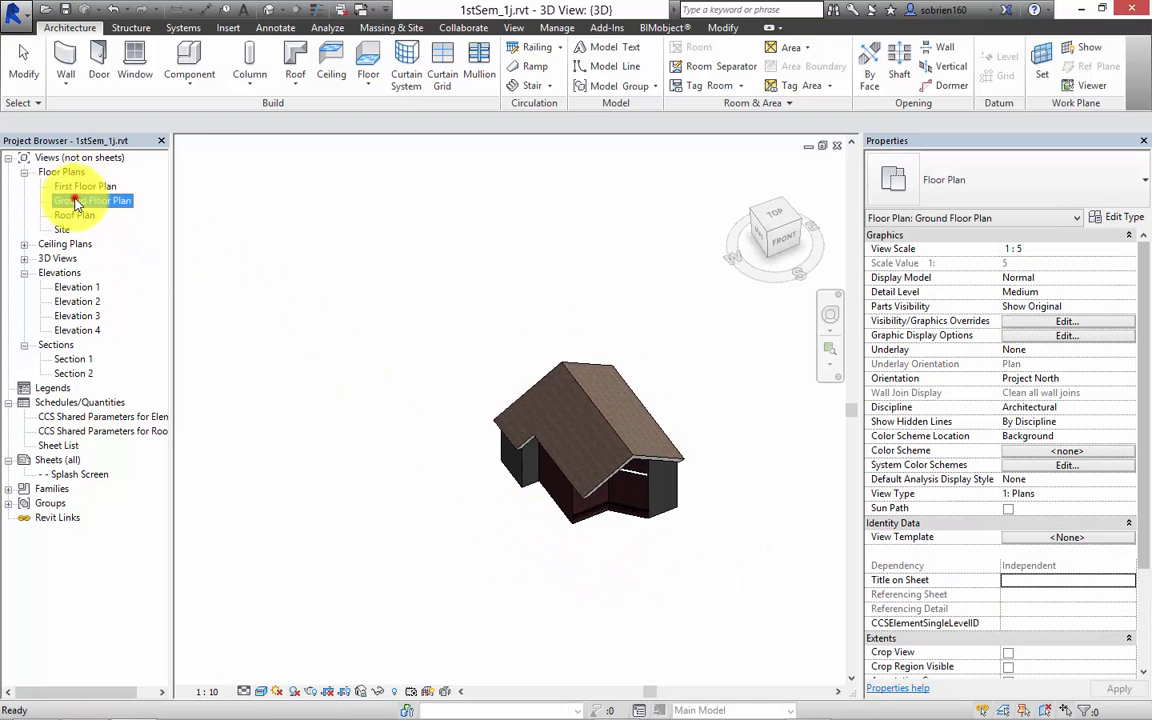
{"action": "scroll", "coordinate": [470, 368], "scroll_direction": "up", "scroll_amount": 6}
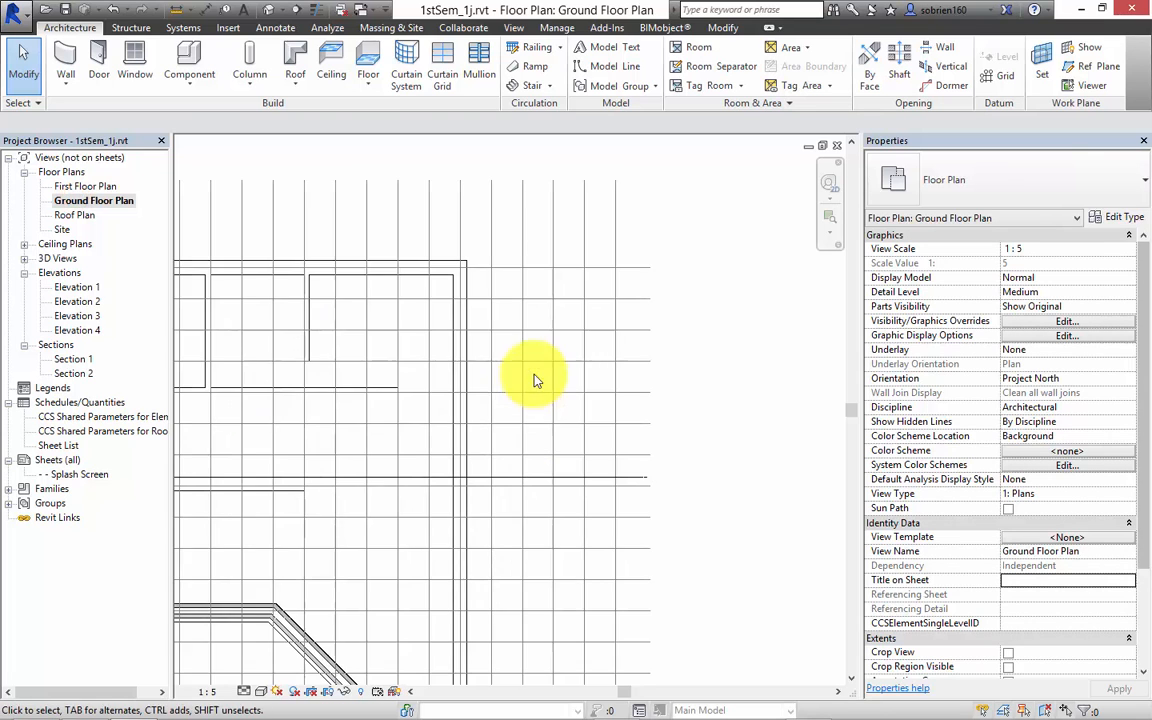
{"action": "middle_click_drag", "start_coordinate": [532, 380], "coordinate": [352, 365]}
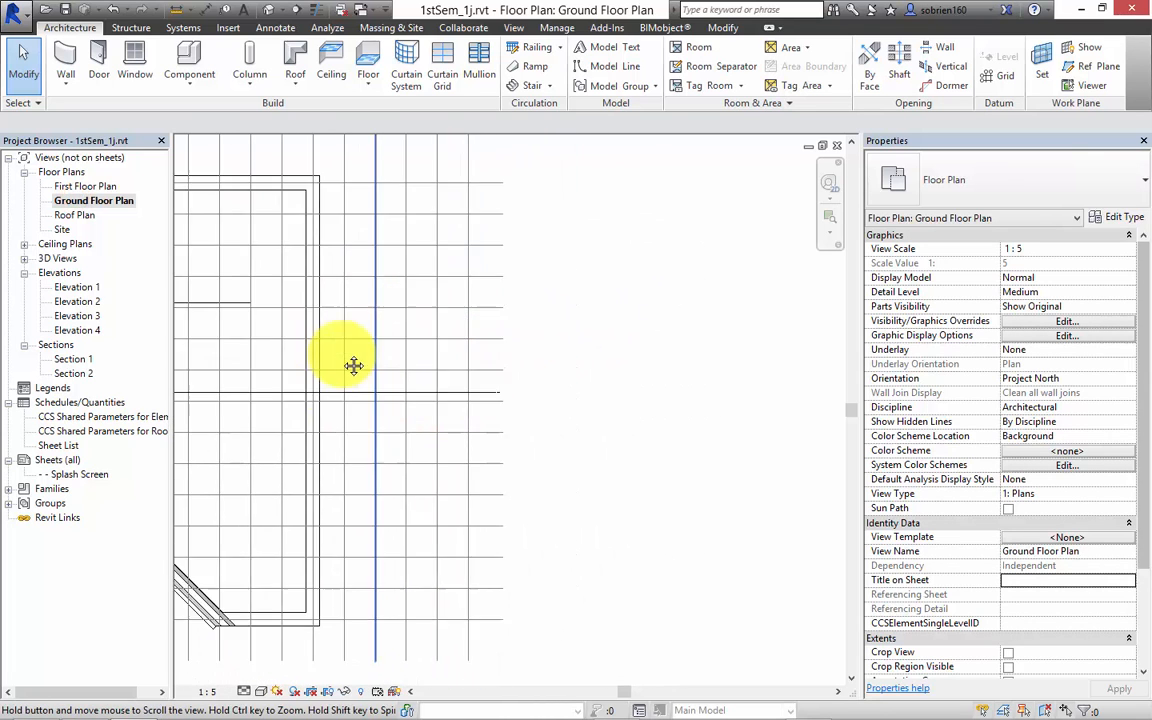
{"action": "scroll", "coordinate": [535, 368], "scroll_direction": "down", "scroll_amount": 3}
{"action": "middle_click_drag", "start_coordinate": [497, 356], "coordinate": [519, 404]}
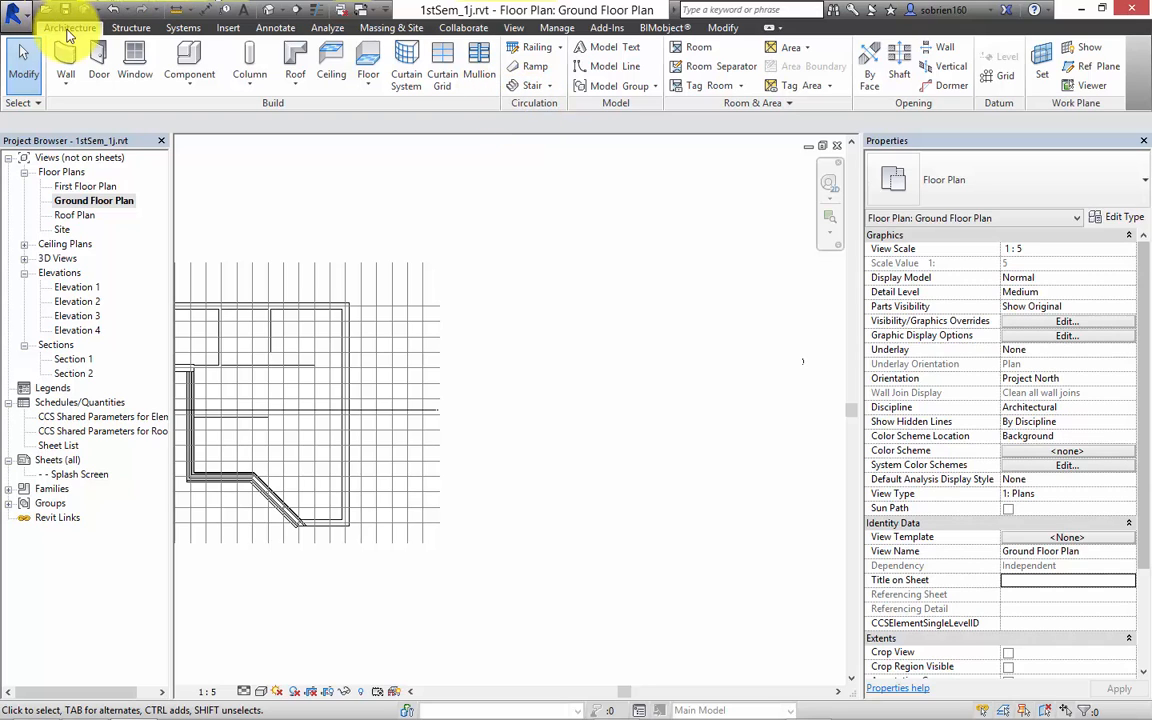
Step: Start a stair by sketch and draw a straight vertical run of 10 risers, about 2520 mm long, in the empty area beside the house
{"action": "left_click", "coordinate": [550, 87]}
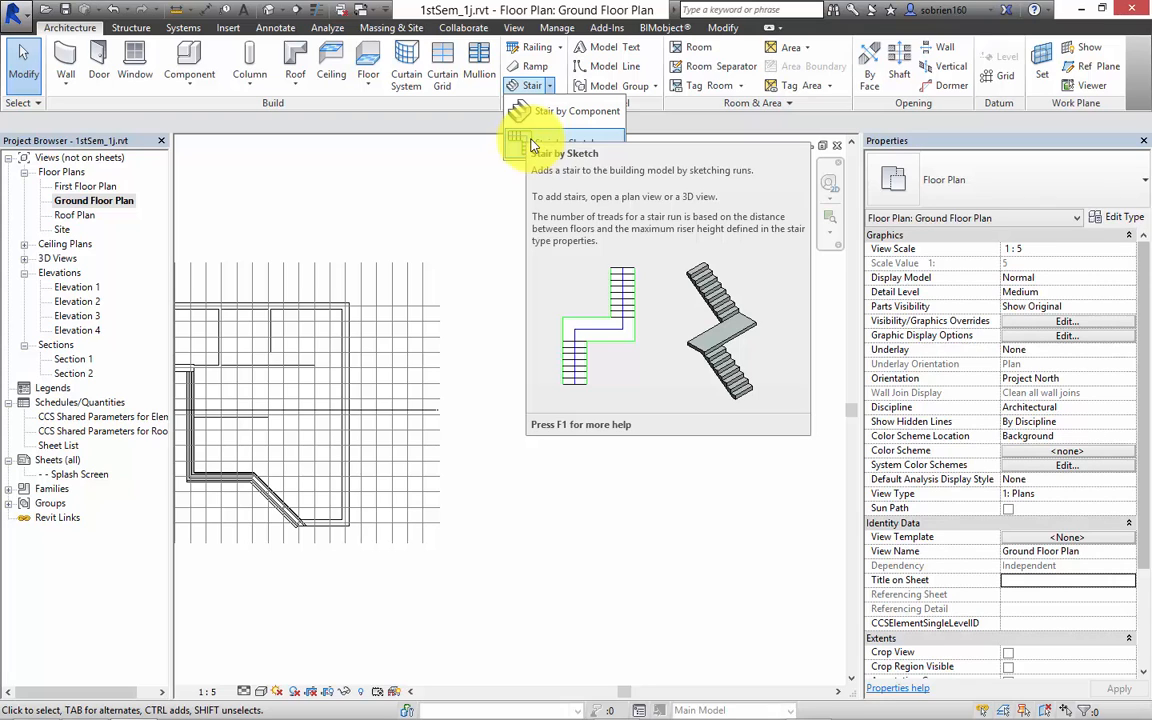
{"action": "left_click", "coordinate": [529, 141]}
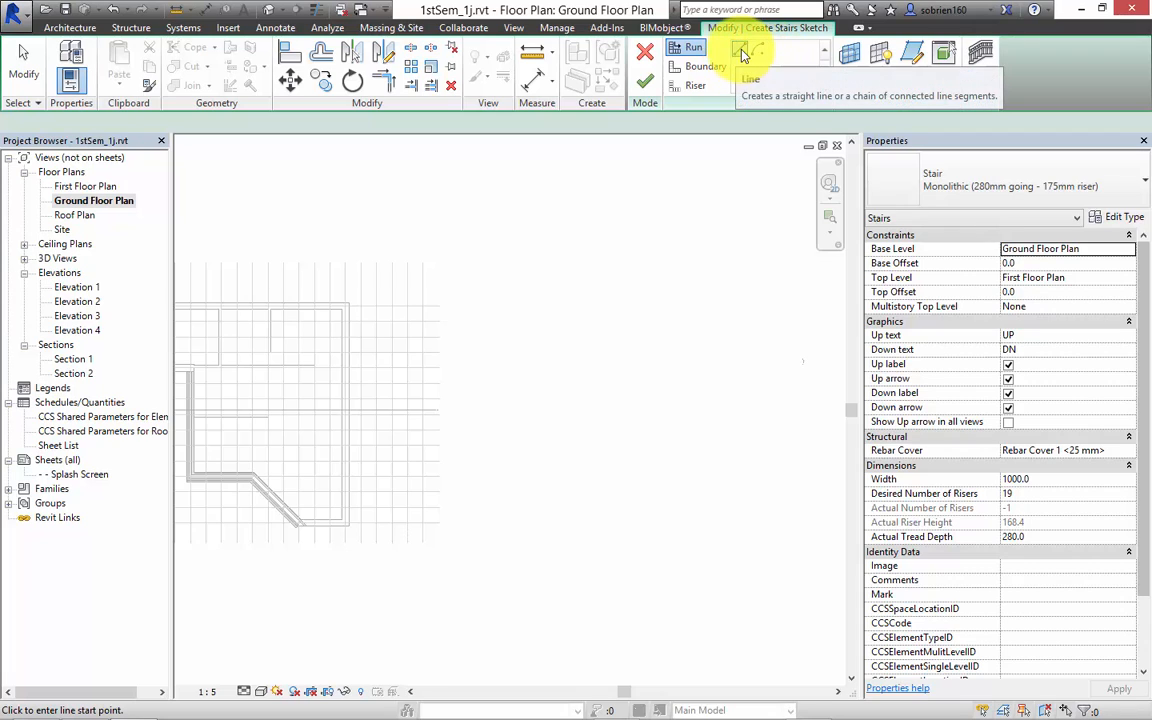
{"action": "left_click", "coordinate": [712, 67]}
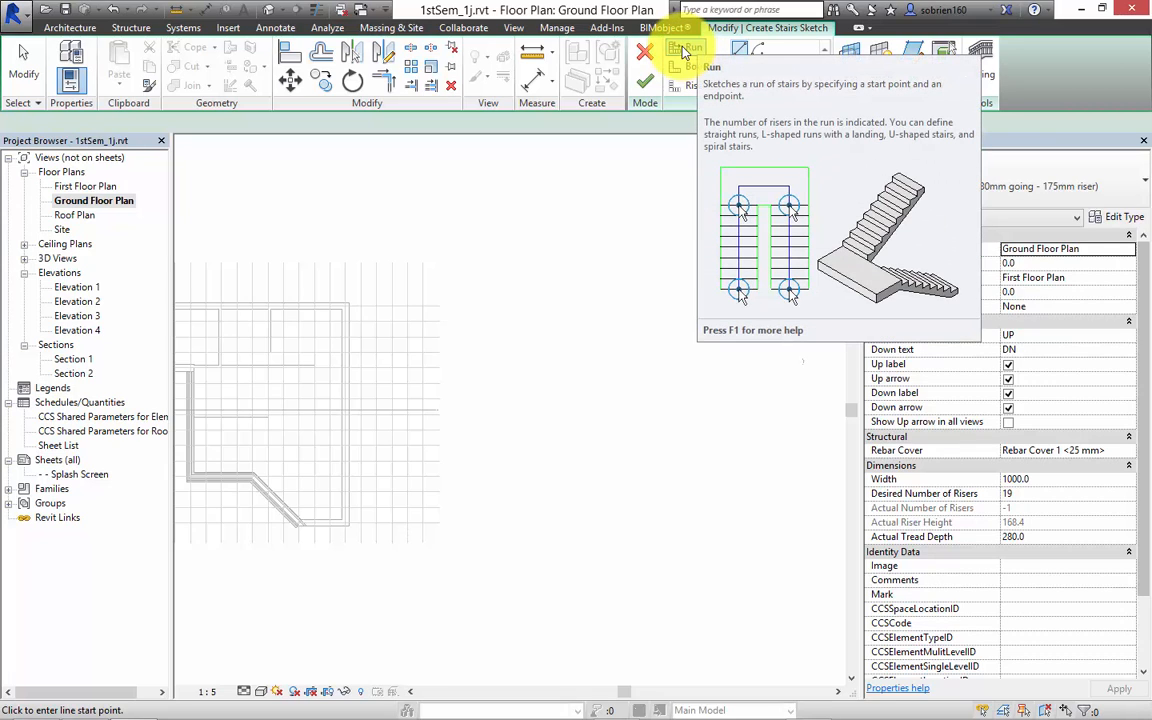
{"action": "left_click", "coordinate": [594, 458]}
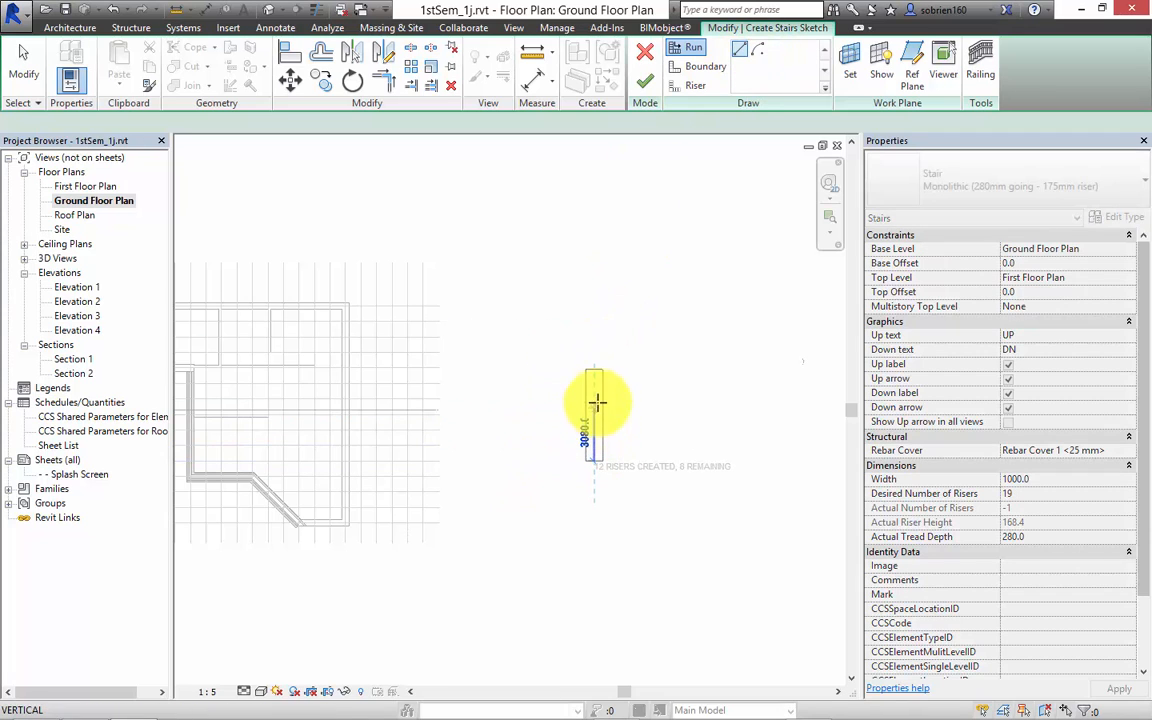
{"action": "scroll", "coordinate": [594, 396], "scroll_direction": "up", "scroll_amount": 6}
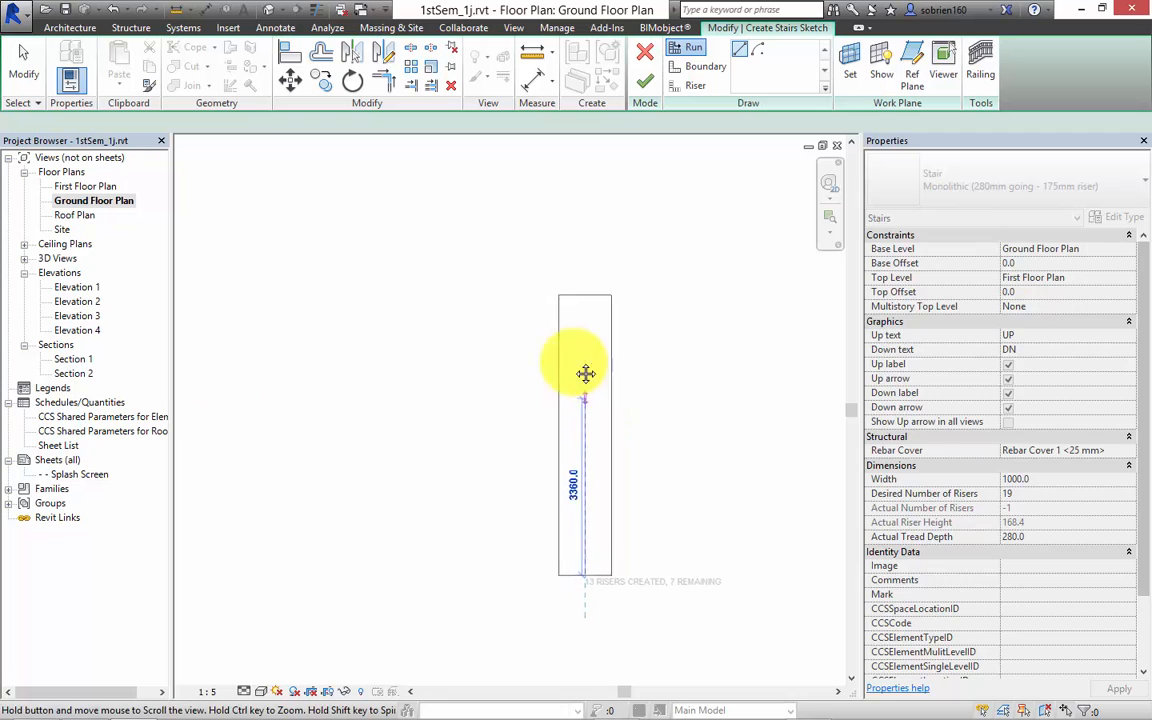
{"action": "middle_click_drag", "start_coordinate": [585, 373], "coordinate": [522, 342]}
{"action": "scroll", "coordinate": [524, 352], "scroll_direction": "up", "scroll_amount": 5}
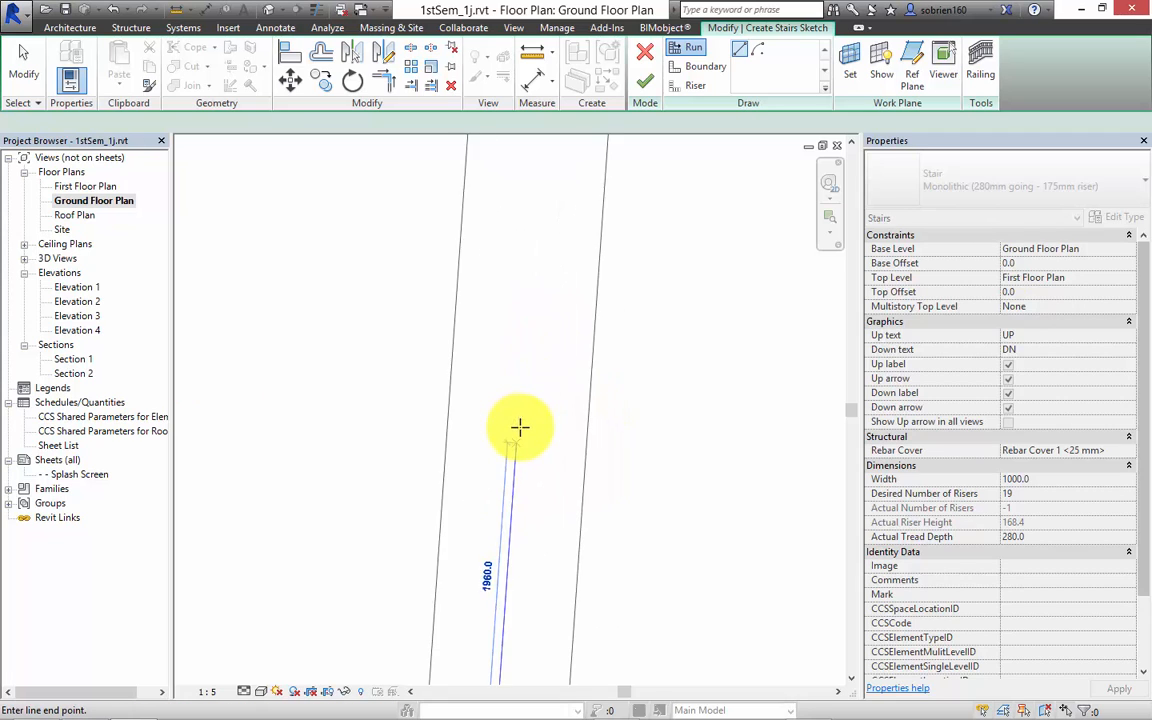
{"action": "scroll", "coordinate": [490, 265], "scroll_direction": "down", "scroll_amount": 2}
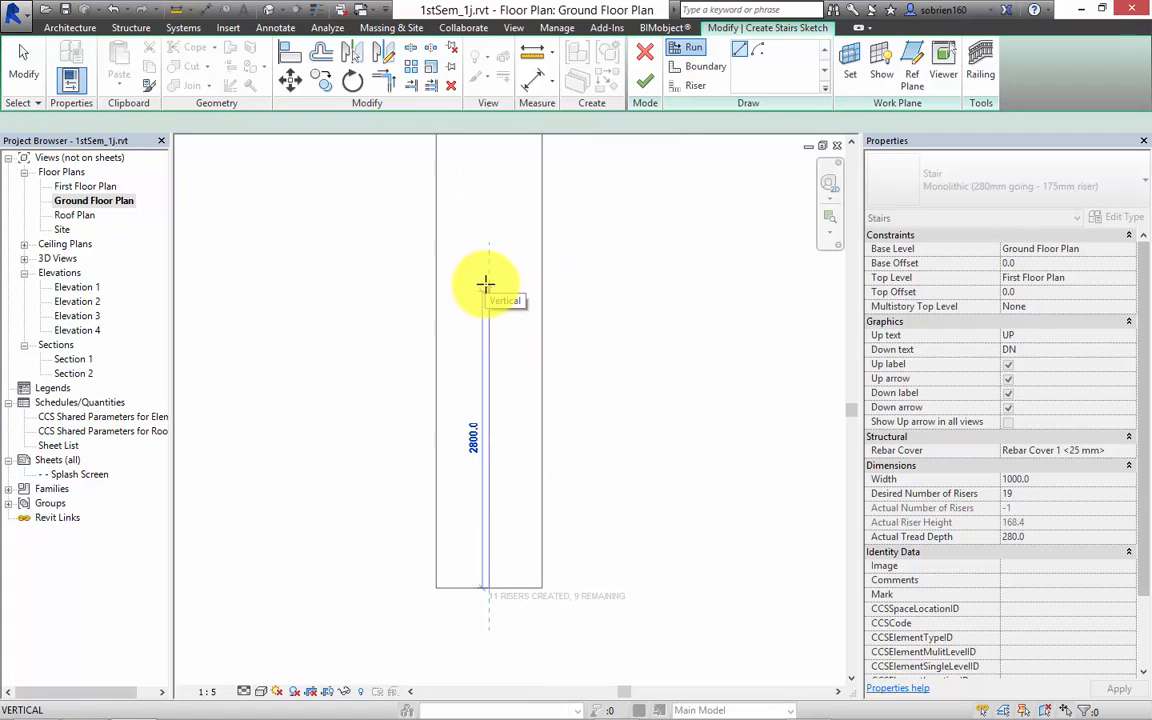
{"action": "scroll", "coordinate": [487, 285], "scroll_direction": "down", "scroll_amount": 1}
{"action": "middle_click_drag", "start_coordinate": [489, 284], "coordinate": [482, 358]}
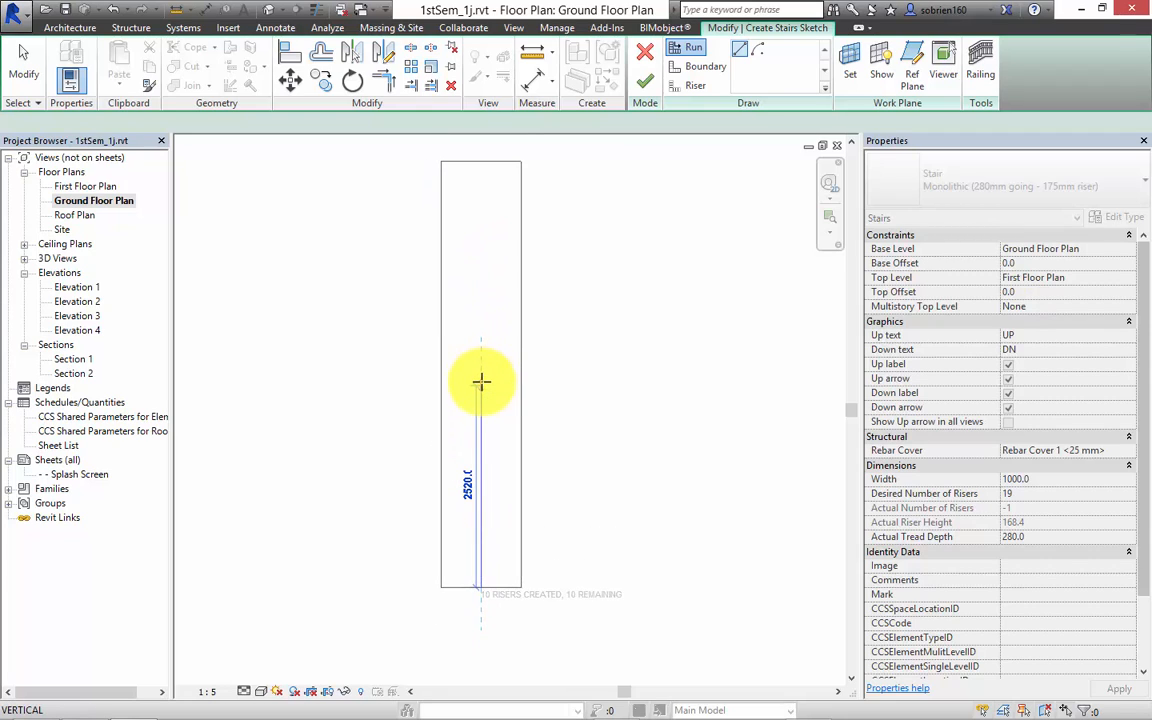
{"action": "scroll", "coordinate": [481, 381], "scroll_direction": "up", "scroll_amount": 1}
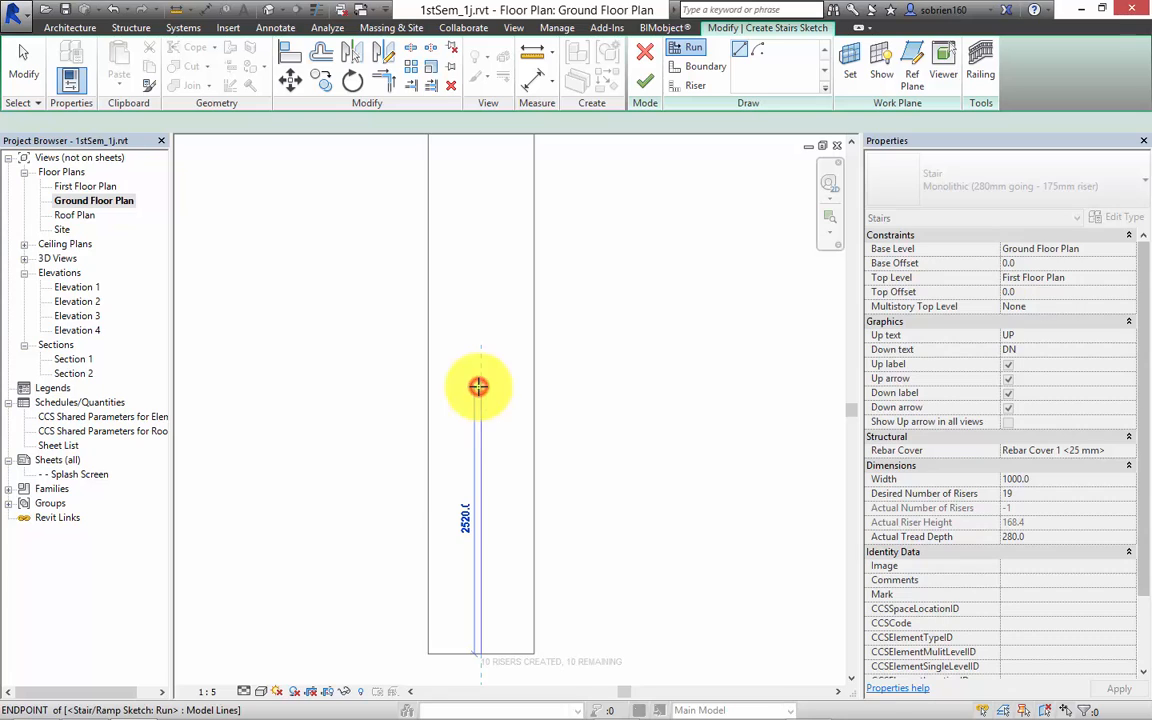
{"action": "left_click", "coordinate": [478, 386]}
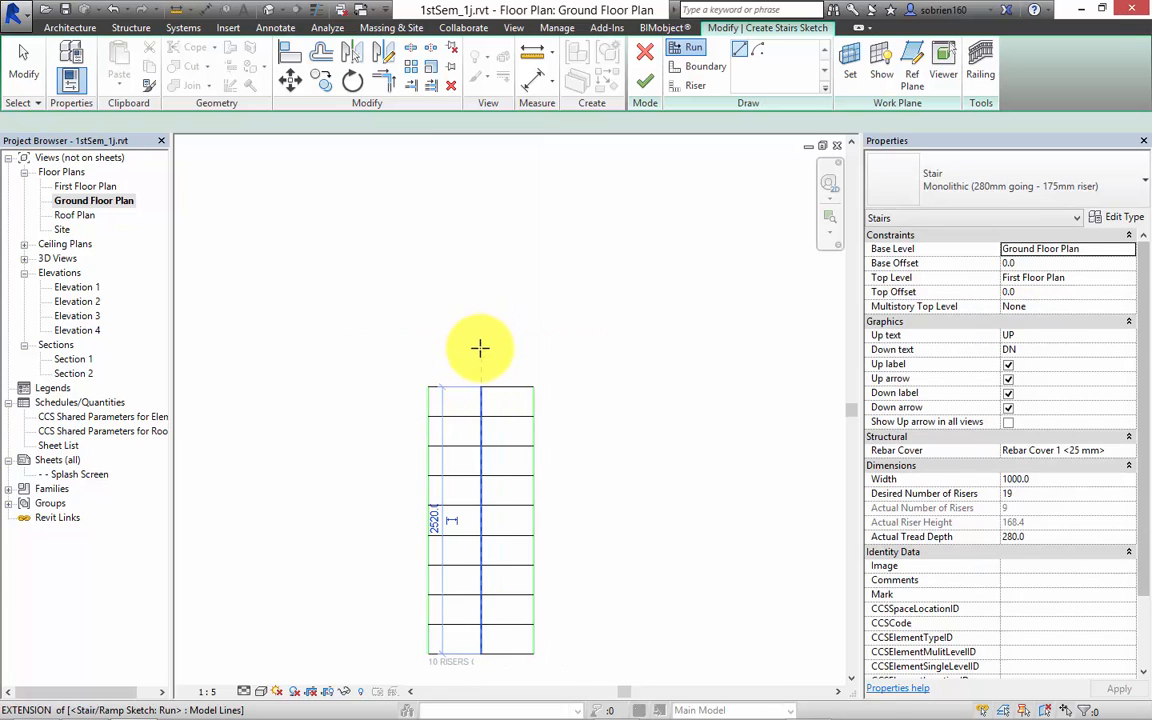
Step: Check the riser count note below the foot of the sketched stair run
{"action": "middle_click_drag", "start_coordinate": [480, 347], "coordinate": [482, 259]}
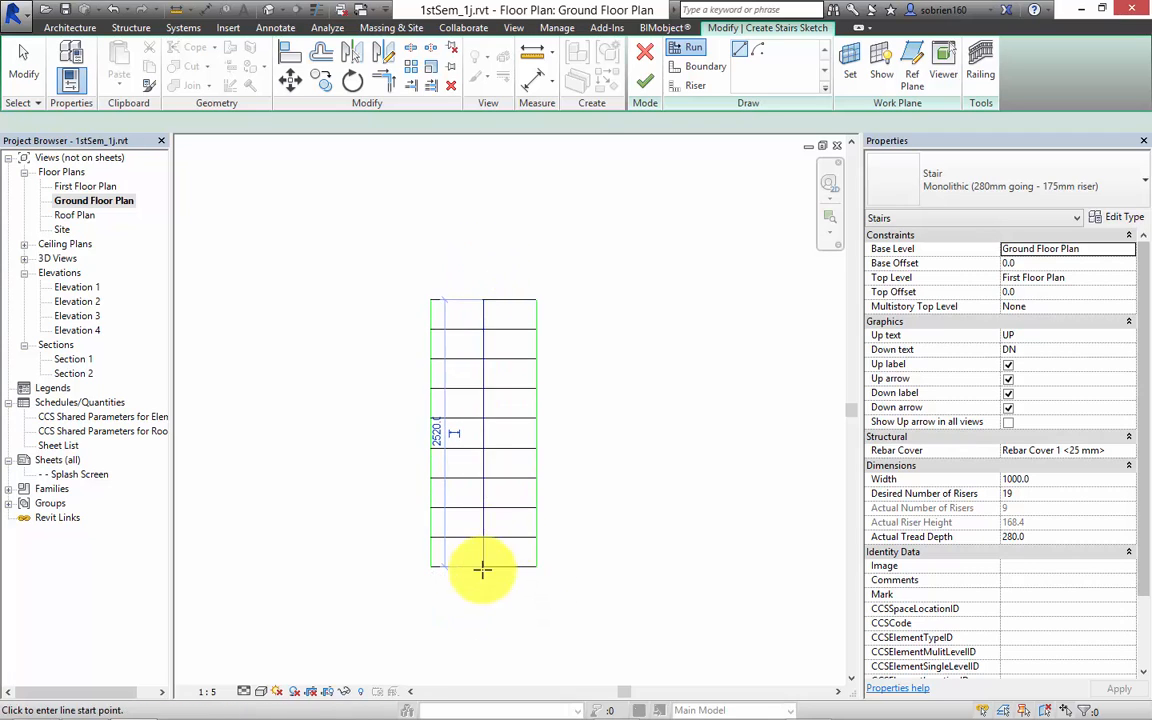
{"action": "scroll", "coordinate": [482, 569], "scroll_direction": "up", "scroll_amount": 5}
{"action": "scroll", "coordinate": [545, 561], "scroll_direction": "down", "scroll_amount": 3}
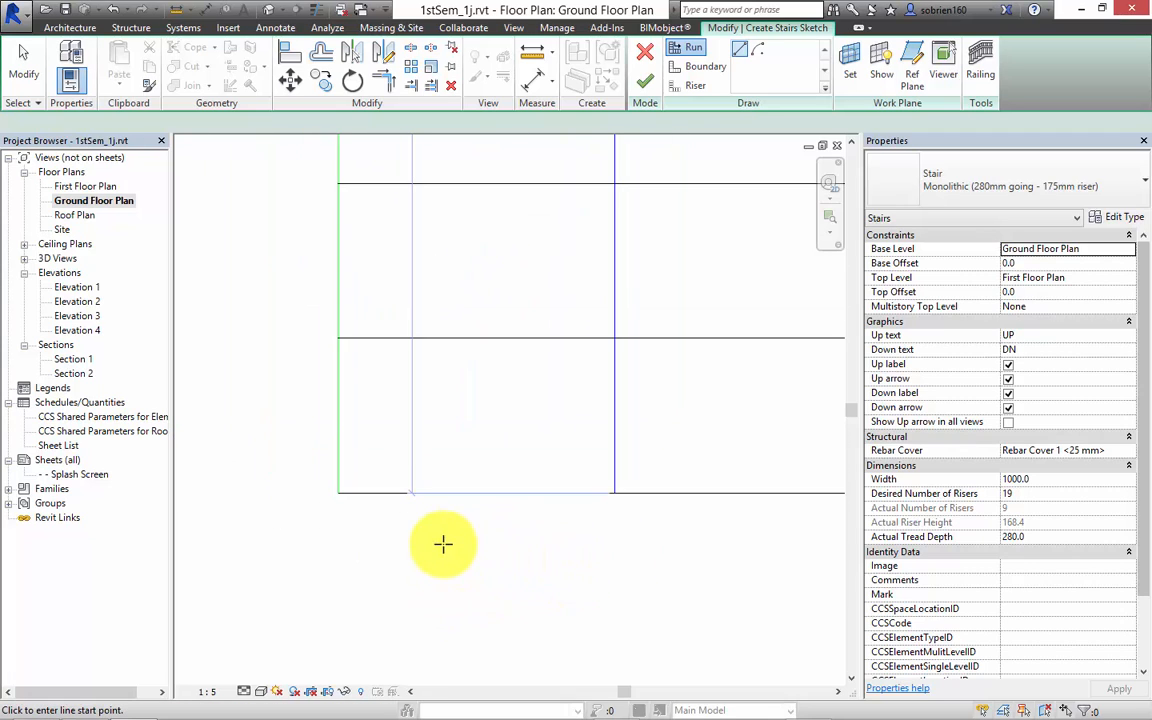
{"action": "scroll", "coordinate": [443, 543], "scroll_direction": "up", "scroll_amount": 1}
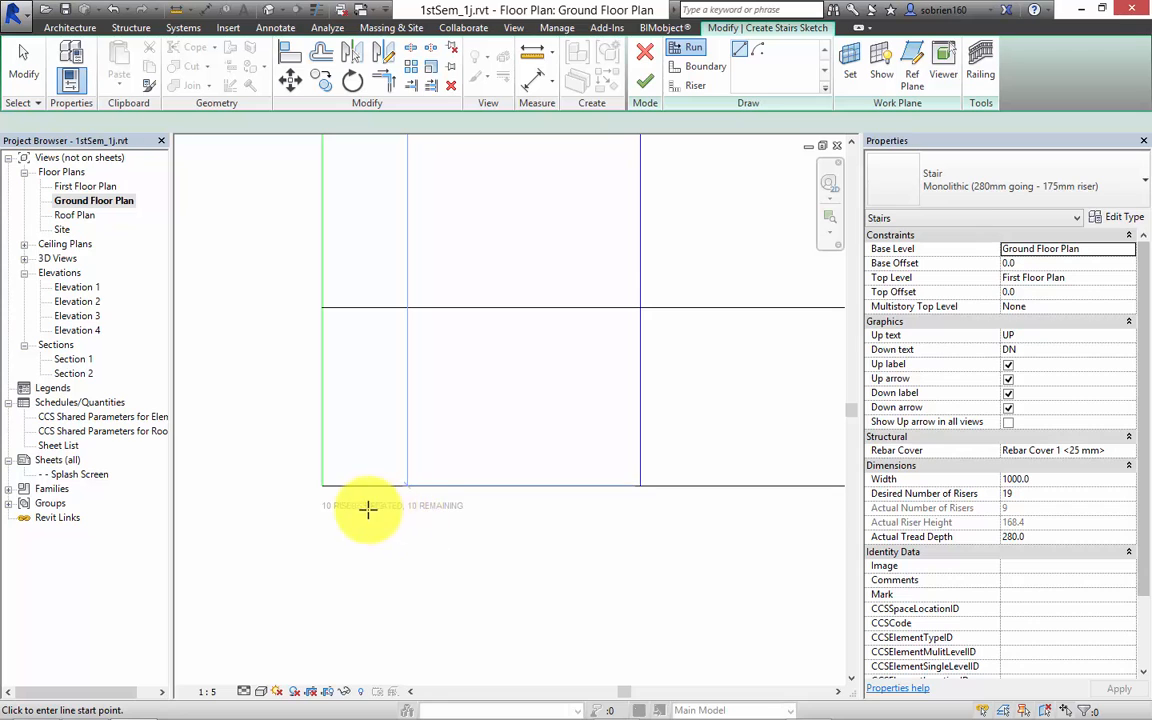
Step: Draw a second straight run about 1960 mm long above the first run, angled up to the right and separated by a landing gap
{"action": "scroll", "coordinate": [455, 520], "scroll_direction": "down", "scroll_amount": 5}
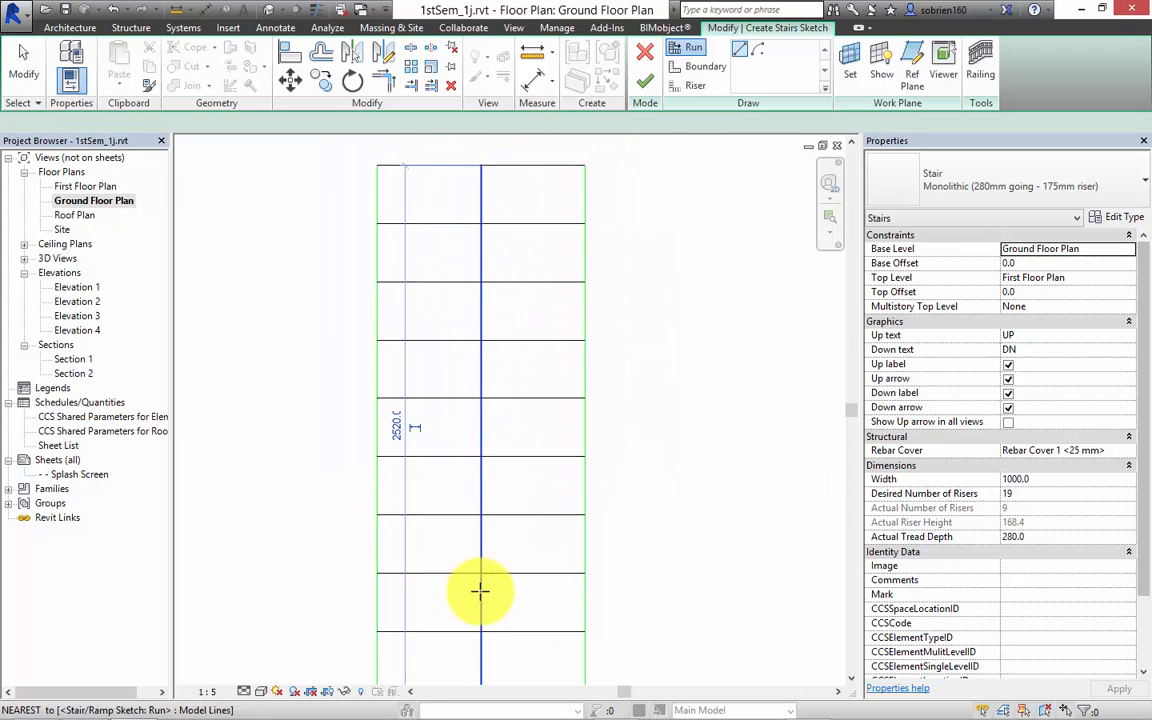
{"action": "scroll", "coordinate": [481, 580], "scroll_direction": "down", "scroll_amount": 6}
{"action": "middle_click_drag", "start_coordinate": [501, 514], "coordinate": [477, 588]}
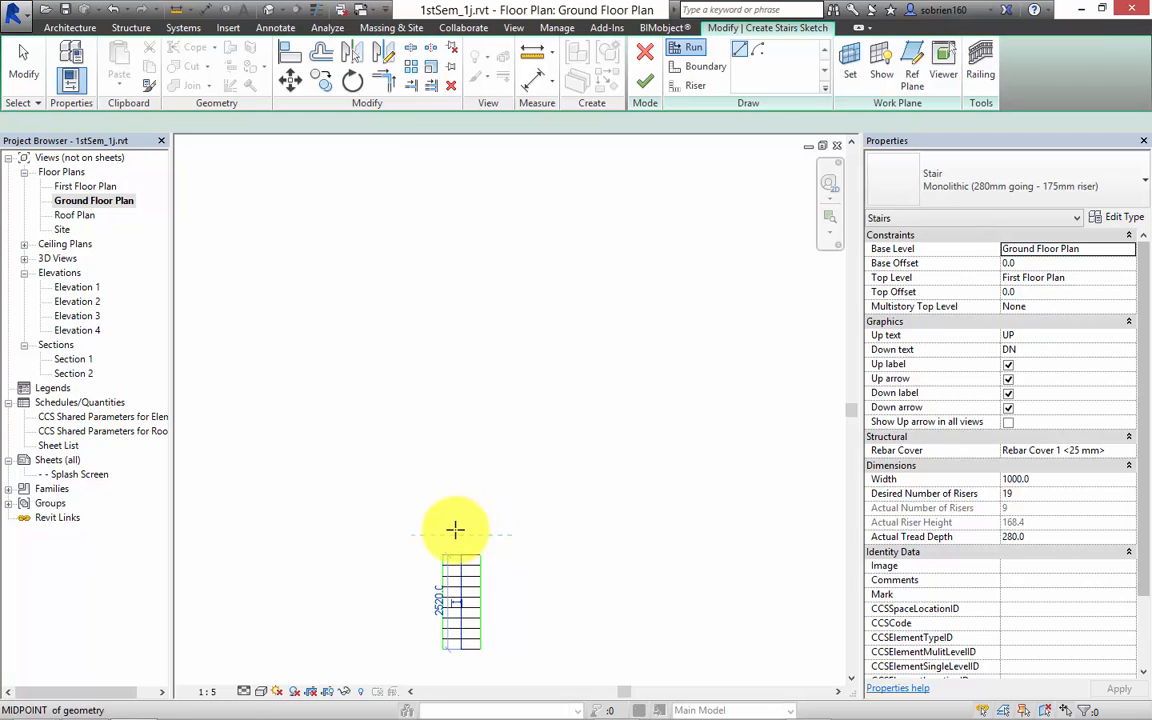
{"action": "scroll", "coordinate": [461, 532], "scroll_direction": "up", "scroll_amount": 2}
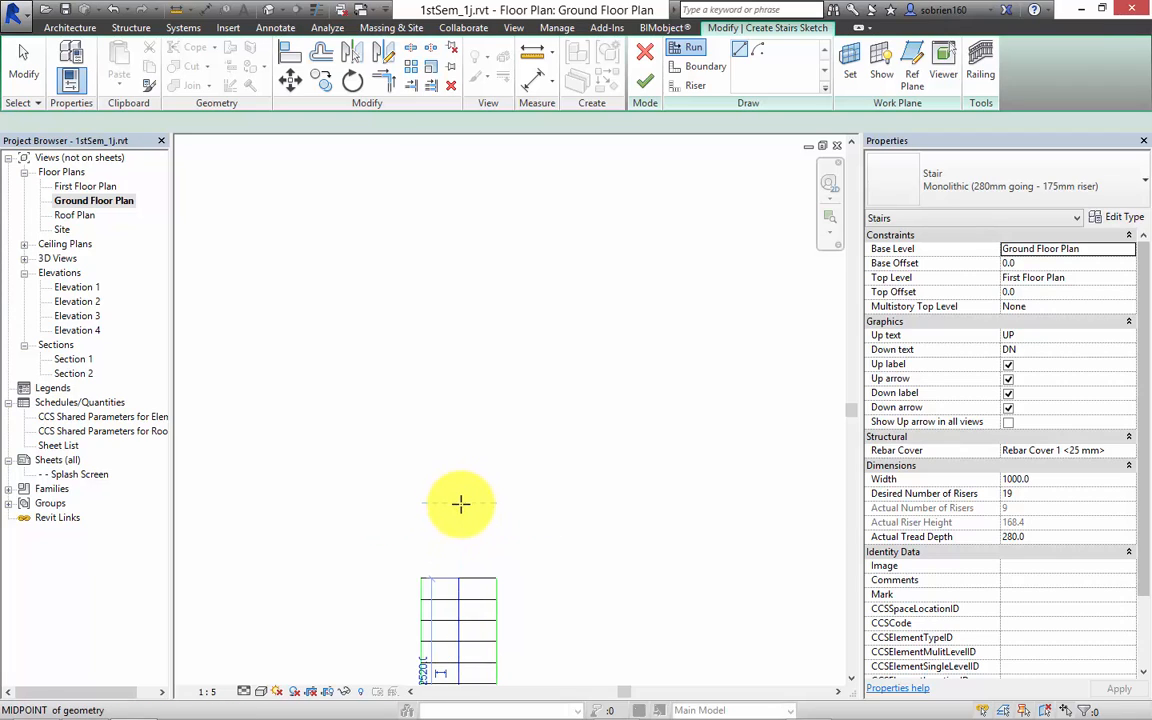
{"action": "left_click", "coordinate": [460, 503]}
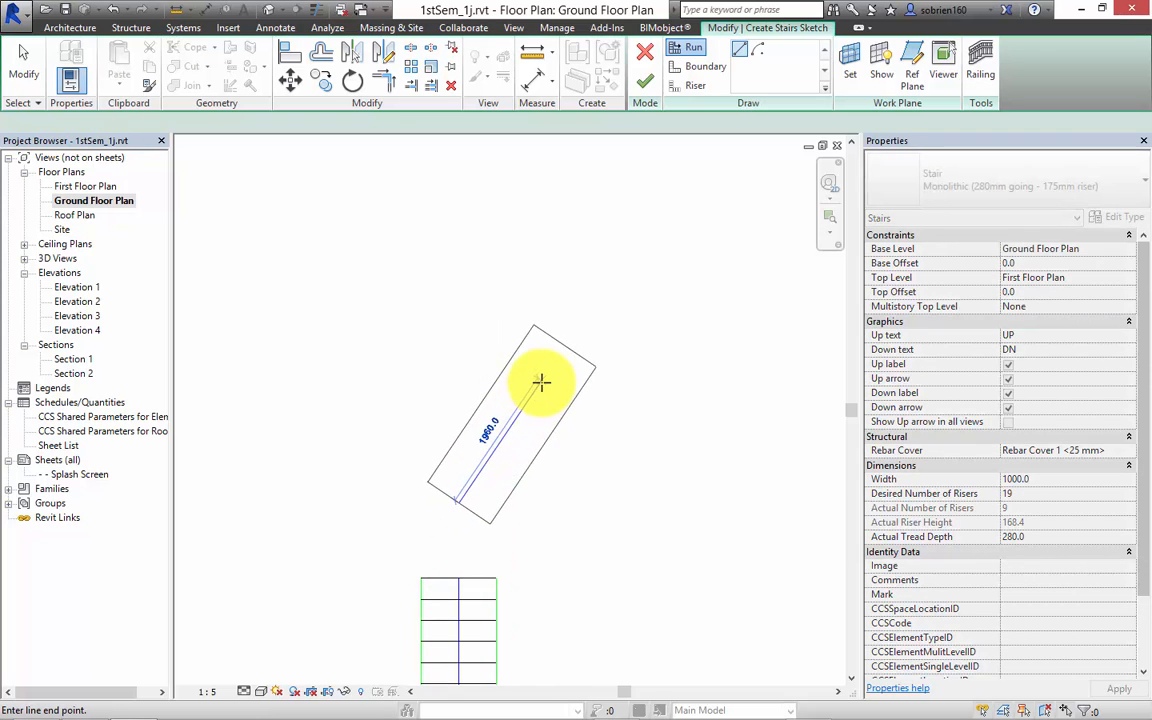
{"action": "left_click", "coordinate": [542, 376]}
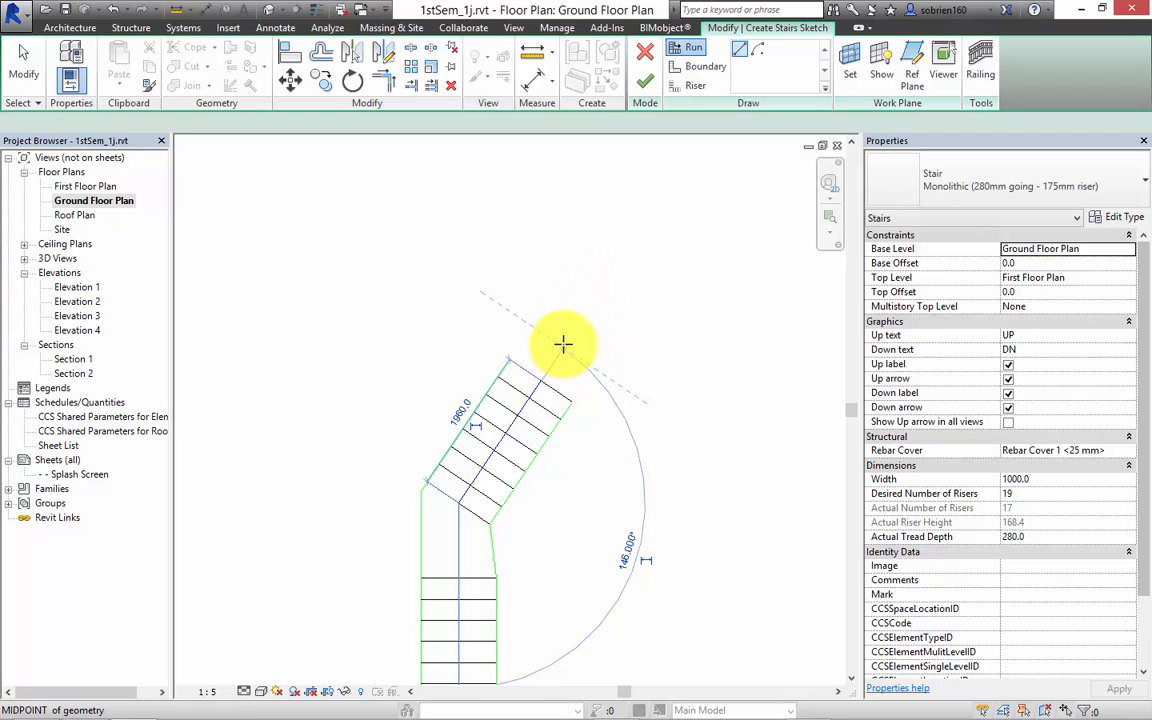
Step: Draw a short vertical third run about 280 mm long beyond the angled run to use the remaining risers
{"action": "left_click", "coordinate": [590, 279]}
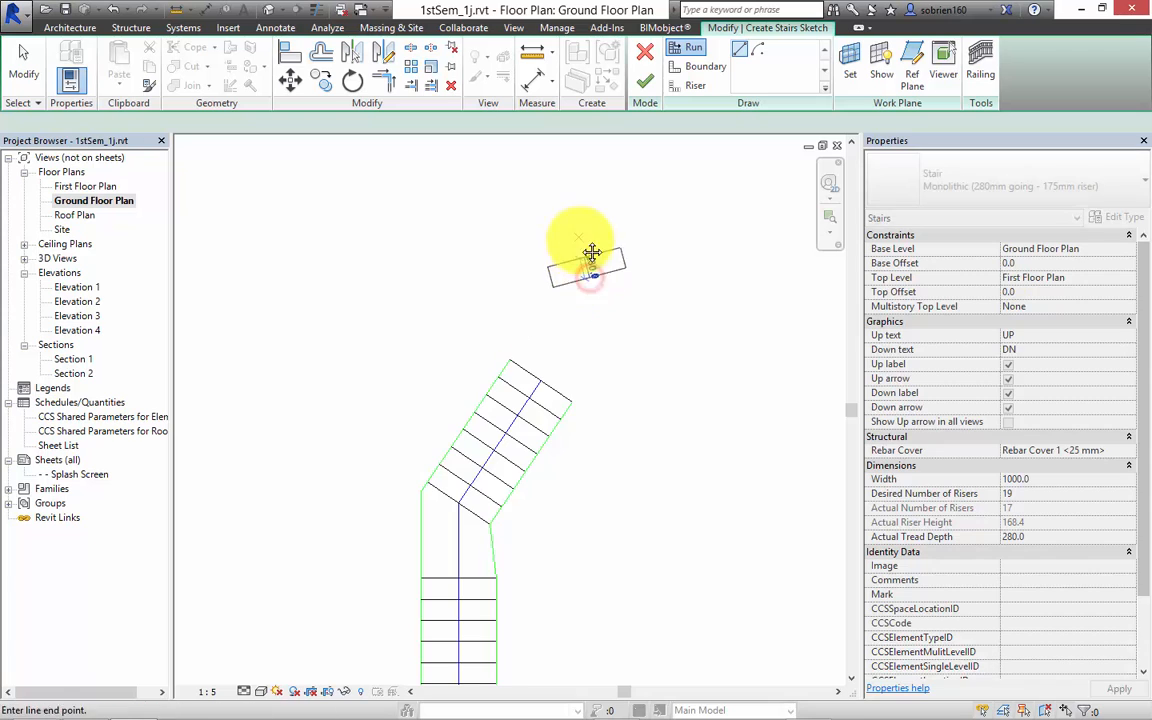
{"action": "middle_click_drag", "start_coordinate": [580, 239], "coordinate": [595, 307]}
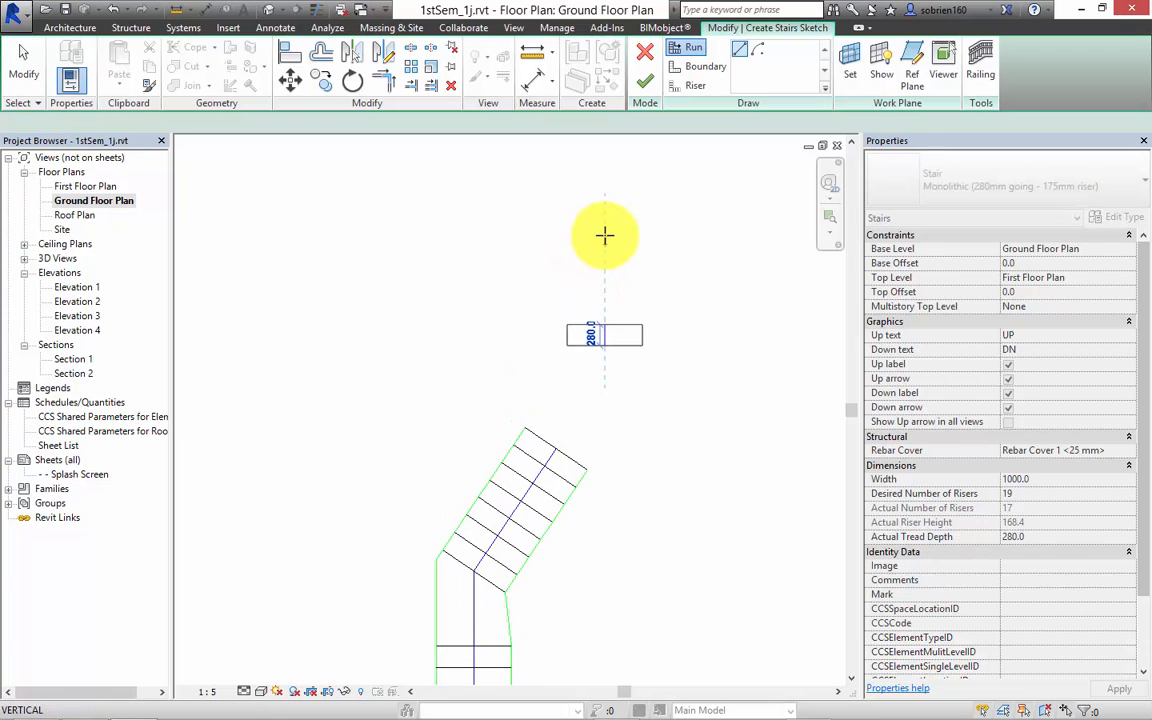
{"action": "left_click", "coordinate": [603, 236]}
{"action": "key", "text": "Escape"}
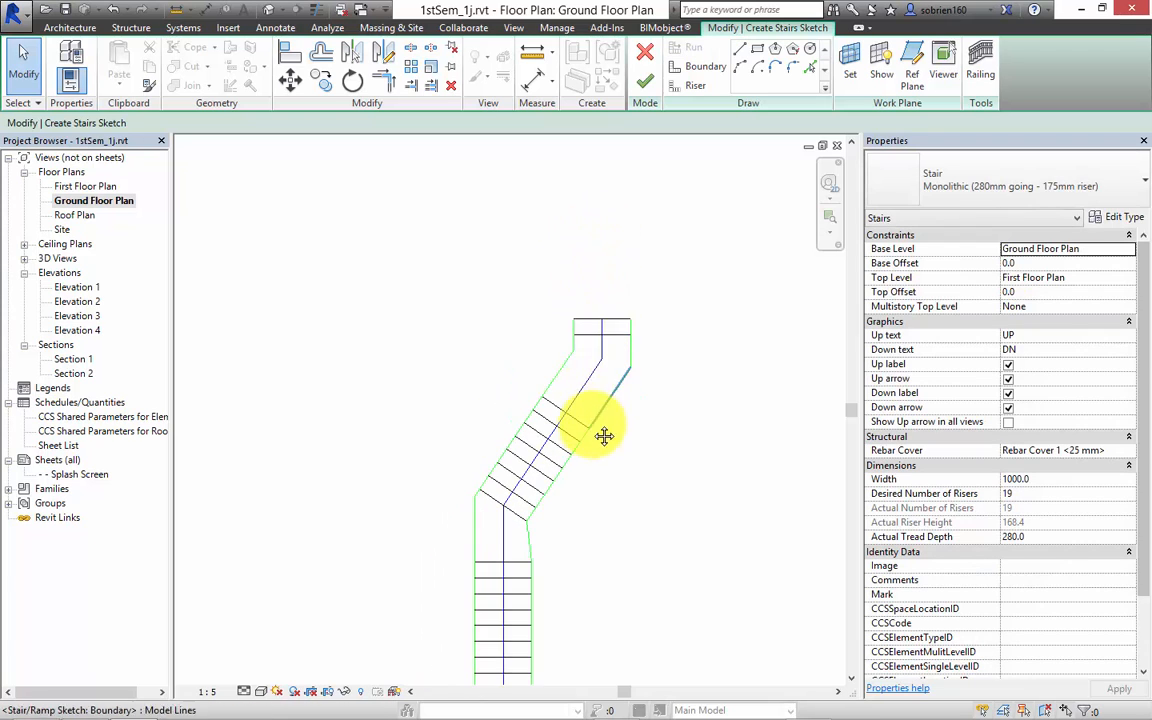
{"action": "middle_click_drag", "start_coordinate": [604, 435], "coordinate": [589, 311]}
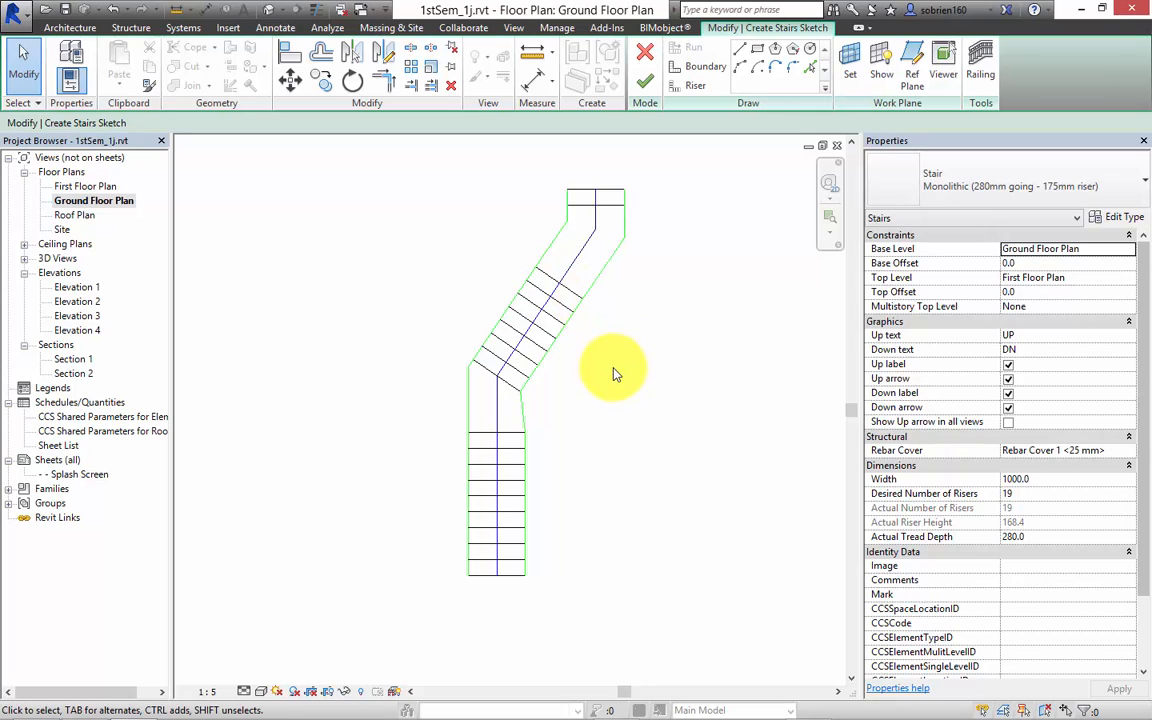
{"action": "middle_click_drag", "start_coordinate": [618, 404], "coordinate": [582, 430]}
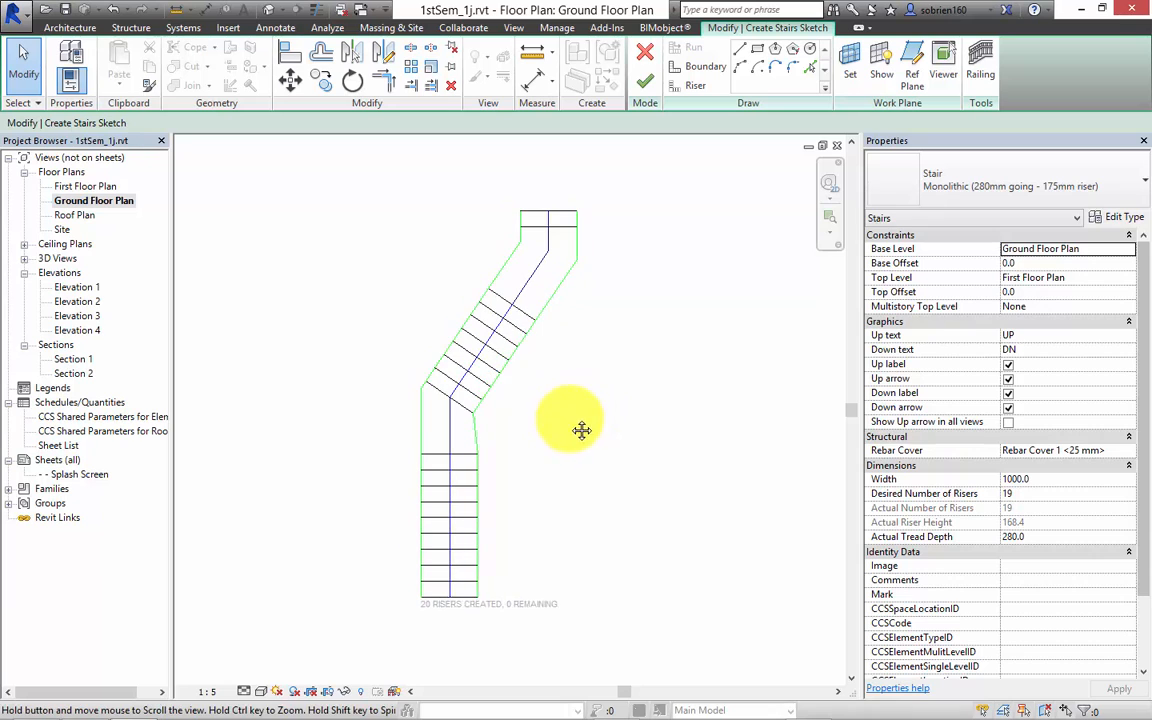
Step: Switch to the 3D view and finish the stair sketch to generate the stair with railings
{"action": "left_click", "coordinate": [270, 12]}
{"action": "mouse_move", "coordinate": [562, 379]}
{"action": "middle_mouse_down", "text": "shift"}
{"action": "mouse_move", "coordinate": [586, 425]}
{"action": "mouse_move", "coordinate": [679, 429]}
{"action": "mouse_move", "coordinate": [270, 465]}
{"action": "middle_mouse_up", "text": "shift"}
{"action": "scroll", "coordinate": [679, 429], "scroll_direction": "up", "scroll_amount": 8}
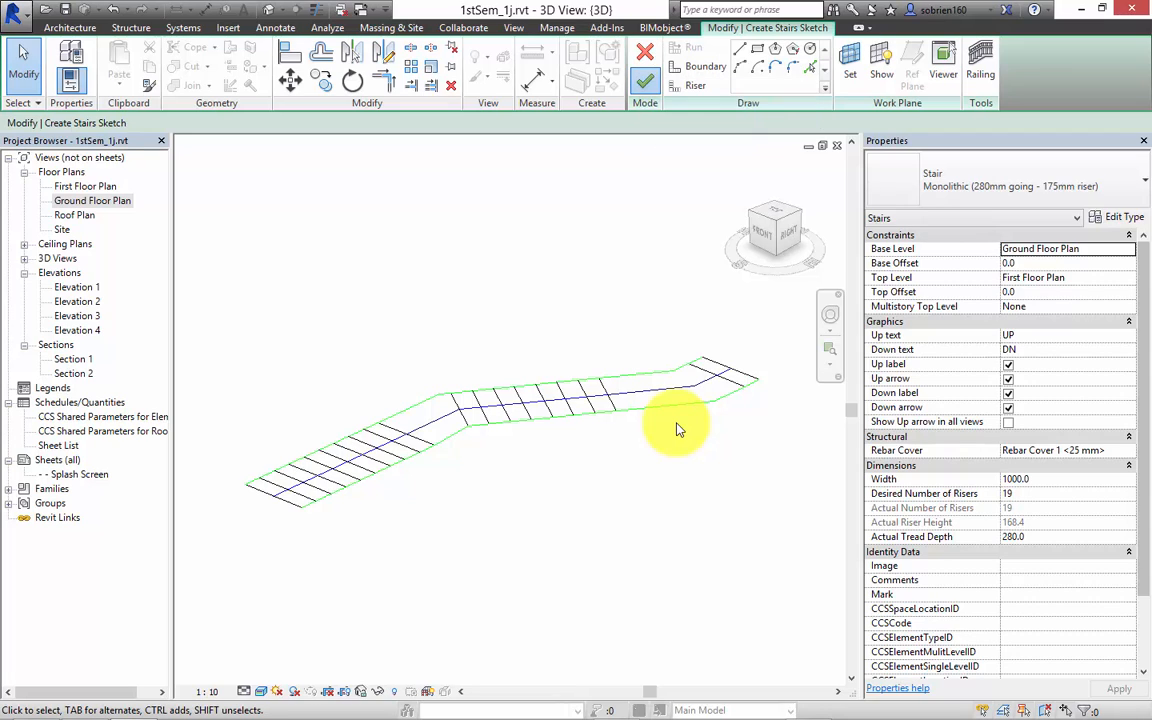
{"action": "scroll", "coordinate": [676, 428], "scroll_direction": "down", "scroll_amount": 5}
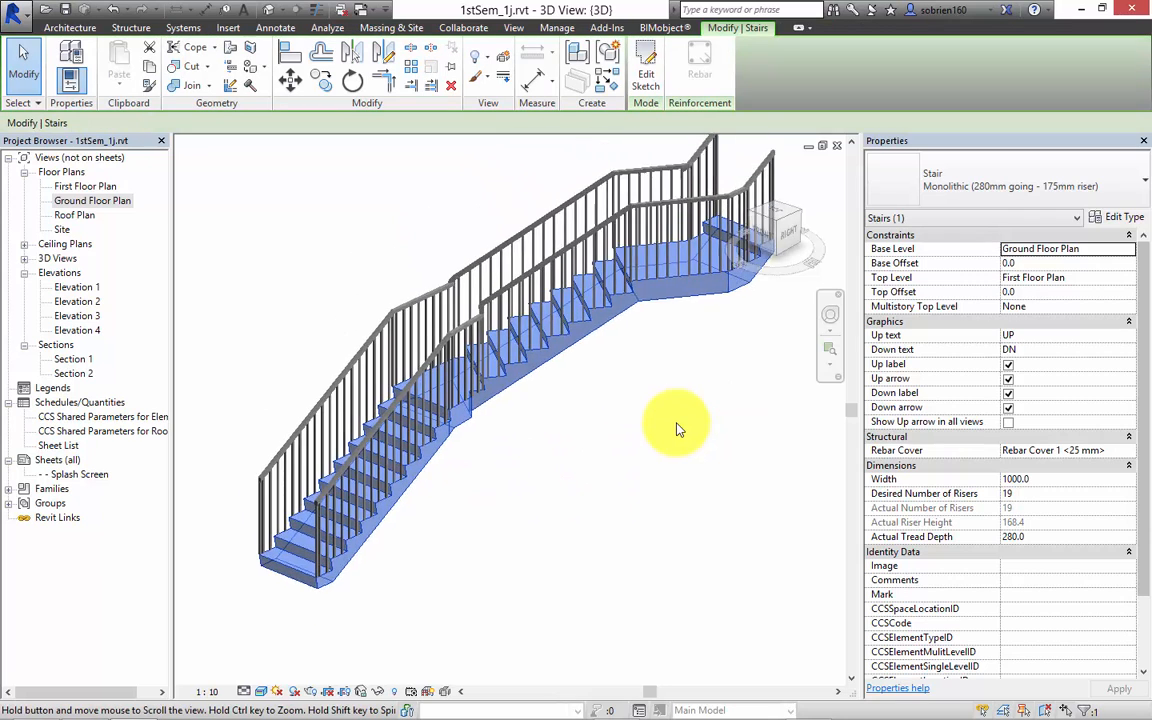
Step: Examine the finished stair, its landings and its railings from the front in 3D
{"action": "left_click", "coordinate": [676, 428]}
{"action": "mouse_move", "coordinate": [676, 428]}
{"action": "middle_mouse_down", "text": "shift"}
{"action": "mouse_move", "coordinate": [730, 432]}
{"action": "mouse_move", "coordinate": [690, 420]}
{"action": "mouse_move", "coordinate": [768, 472]}
{"action": "middle_mouse_up", "text": "shift"}
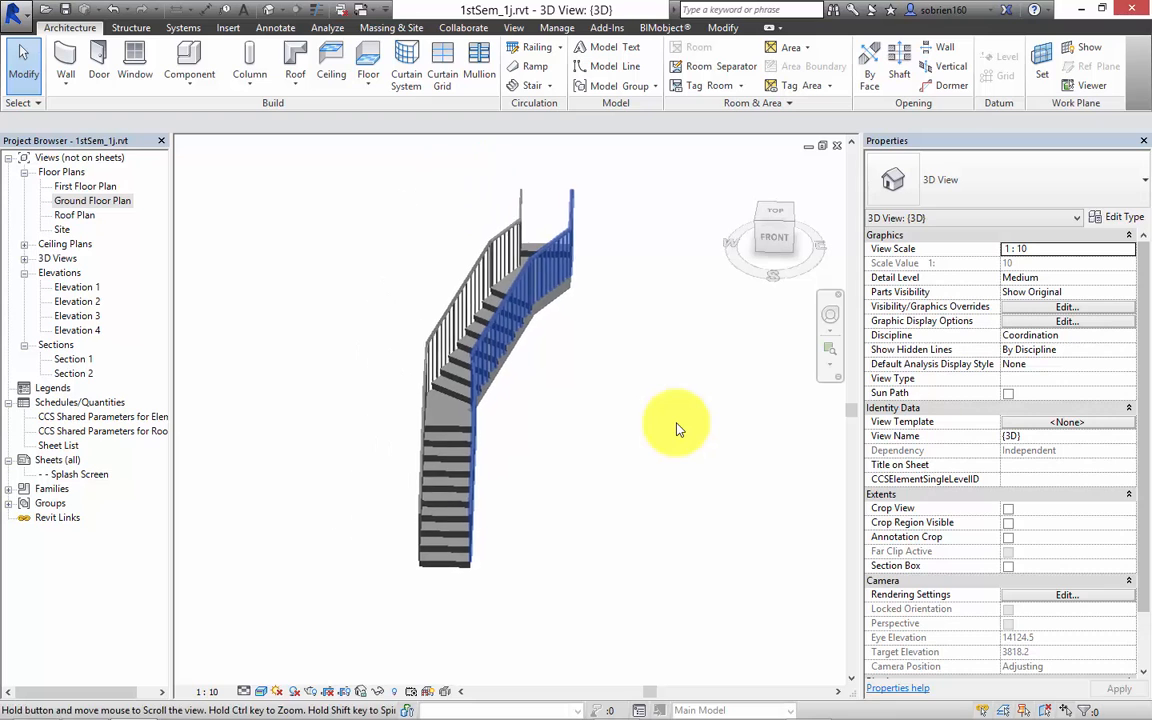
{"action": "scroll", "coordinate": [676, 428], "scroll_direction": "up", "scroll_amount": 3}
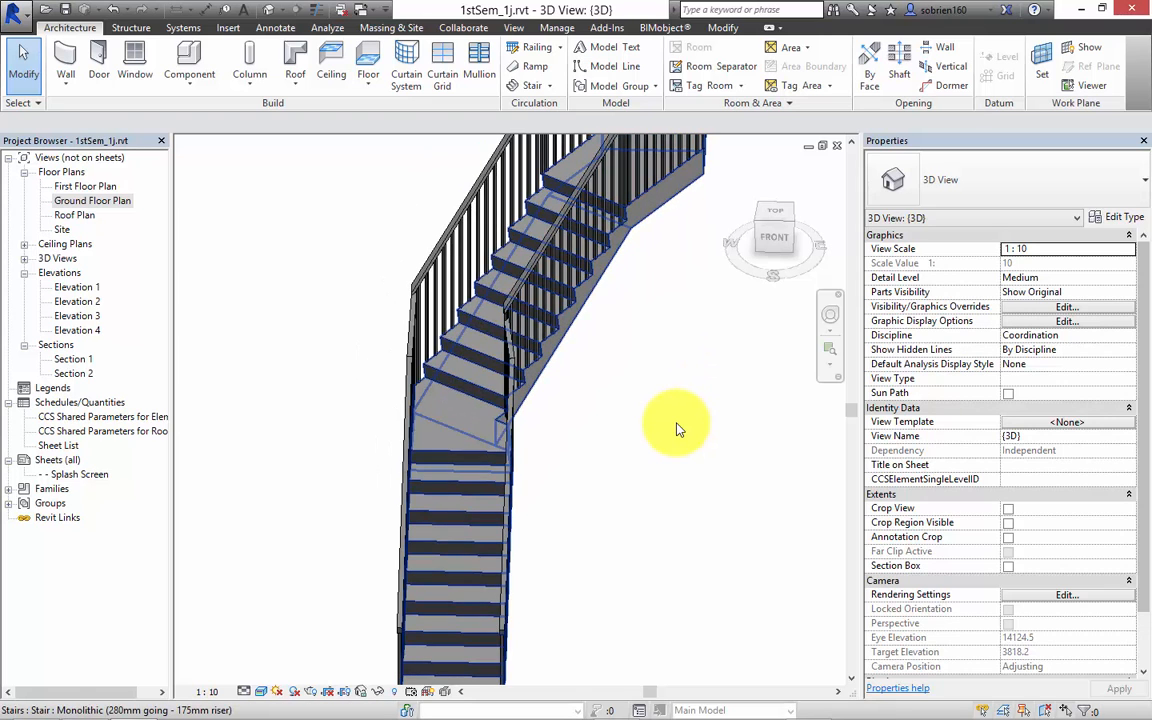
{"action": "middle_click_drag", "start_coordinate": [676, 428], "coordinate": [668, 481]}
{"action": "scroll", "coordinate": [676, 428], "scroll_direction": "down", "scroll_amount": 4}
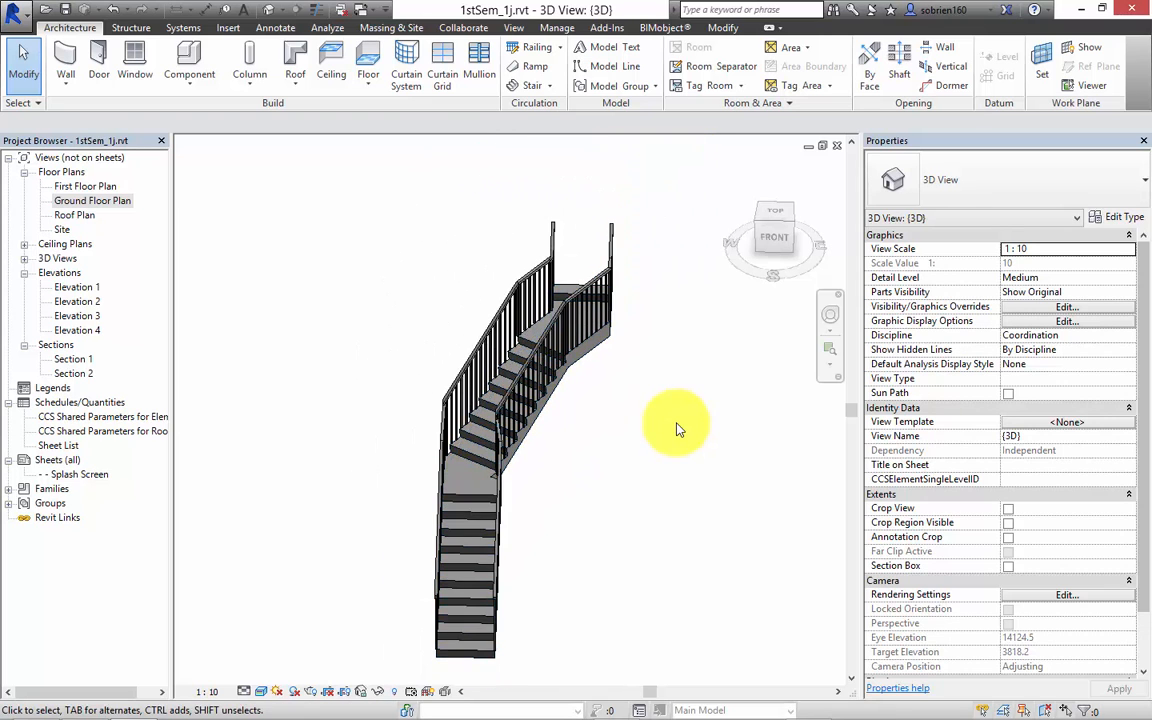
{"action": "mouse_move", "coordinate": [676, 428]}
{"action": "middle_mouse_down", "text": "shift"}
{"action": "mouse_move", "coordinate": [736, 430]}
{"action": "mouse_move", "coordinate": [694, 428]}
{"action": "mouse_move", "coordinate": [714, 386]}
{"action": "mouse_move", "coordinate": [704, 403]}
{"action": "middle_mouse_up", "text": "shift"}
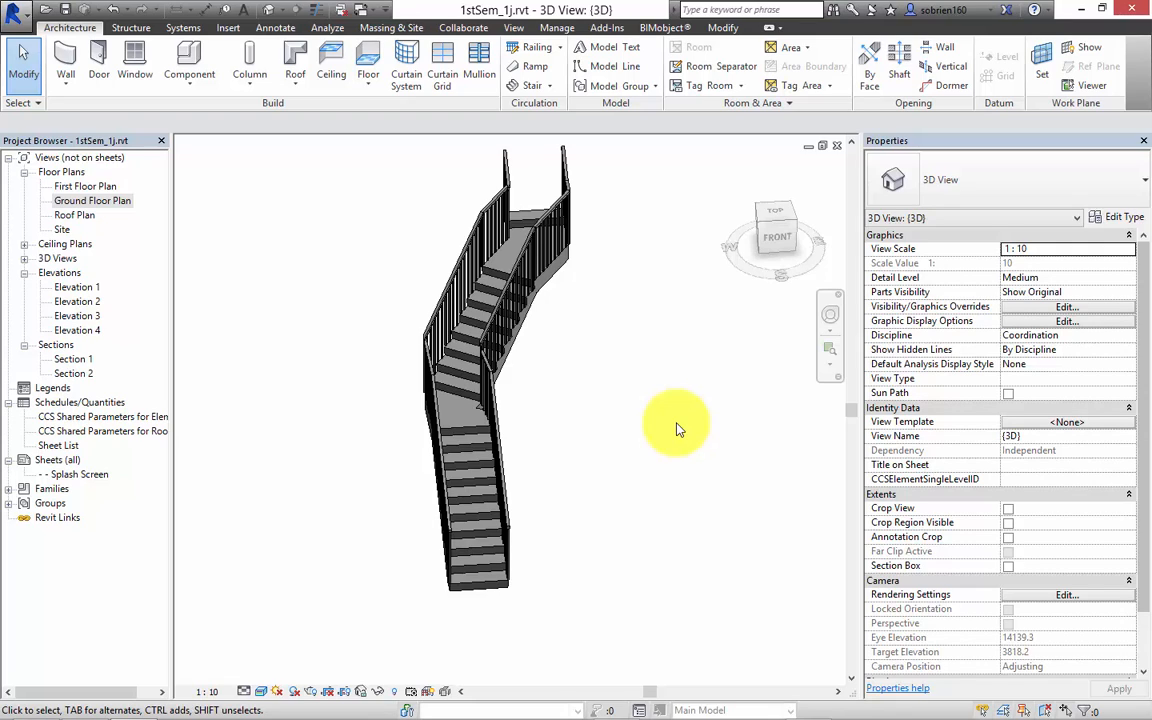
{"action": "mouse_move", "coordinate": [679, 429]}
{"action": "middle_mouse_down"}
{"action": "mouse_move", "coordinate": [649, 405]}
{"action": "mouse_move", "coordinate": [660, 431]}
{"action": "mouse_move", "coordinate": [677, 429]}
{"action": "middle_mouse_up"}
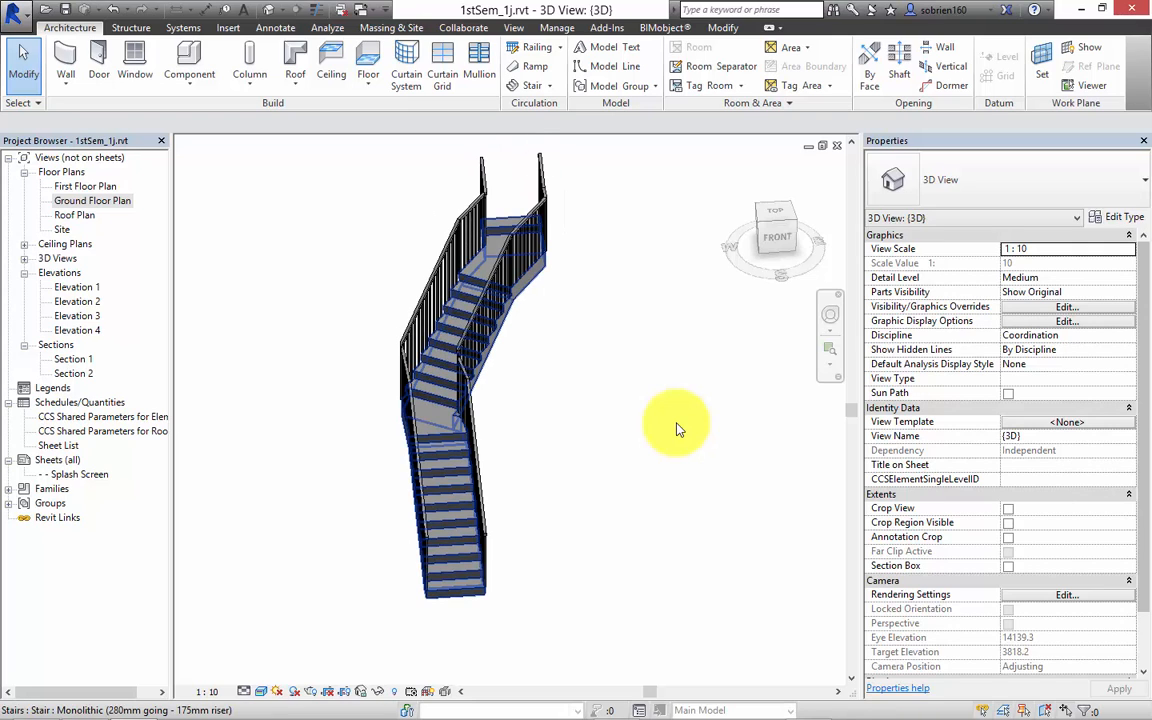
Step: Review the stair calculator rules of the selected stair's type, and close the calculator
{"action": "left_click", "coordinate": [676, 429]}
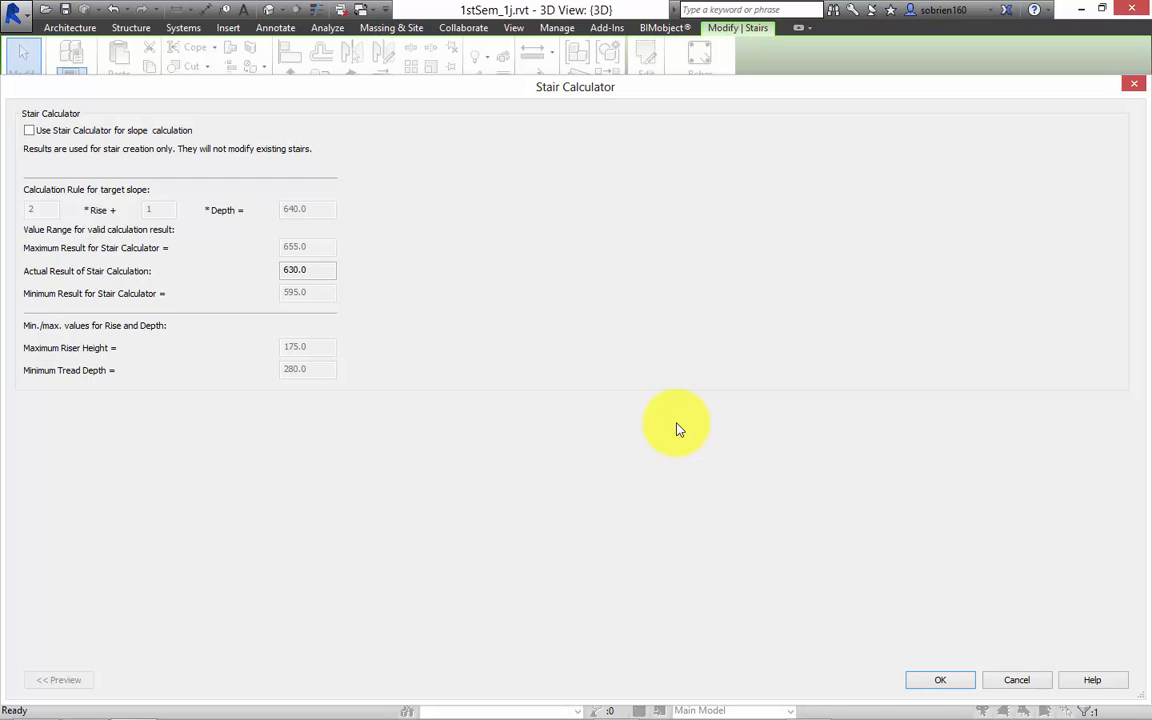
{"action": "left_click_drag", "start_coordinate": [575, 87], "coordinate": [622, 77]}
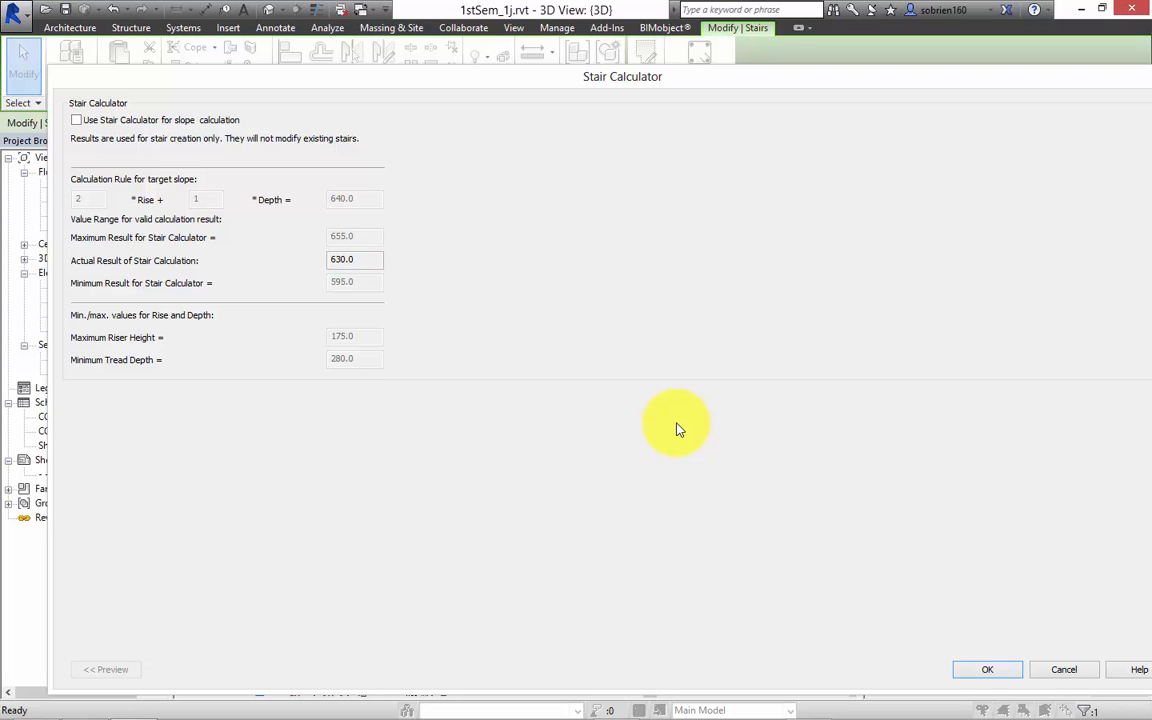
{"action": "left_click_drag", "start_coordinate": [622, 77], "coordinate": [561, 68]}
{"action": "left_click", "coordinate": [1040, 83]}
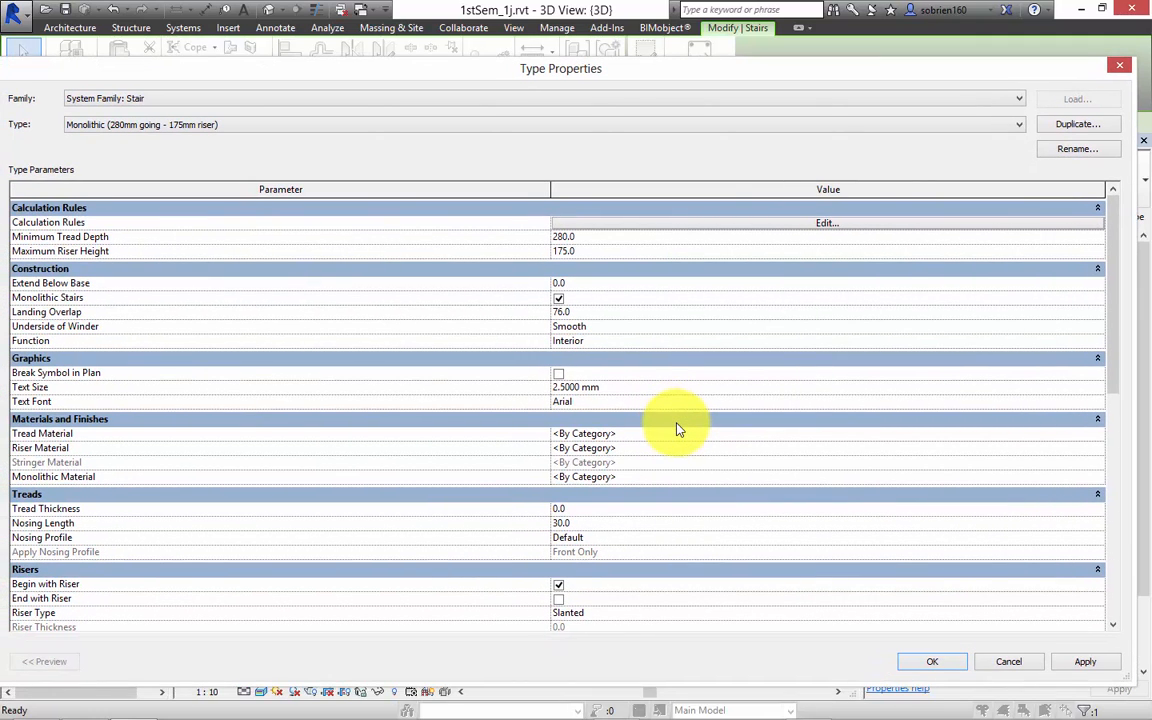
Step: Try a minimum tread depth of 300 mm for the Monolithic stair type and apply it
{"action": "left_click", "coordinate": [582, 237]}
{"action": "left_click_drag", "start_coordinate": [1137, 400], "coordinate": [422, 400]}
{"action": "left_click_drag", "start_coordinate": [204, 68], "coordinate": [836, 94]}
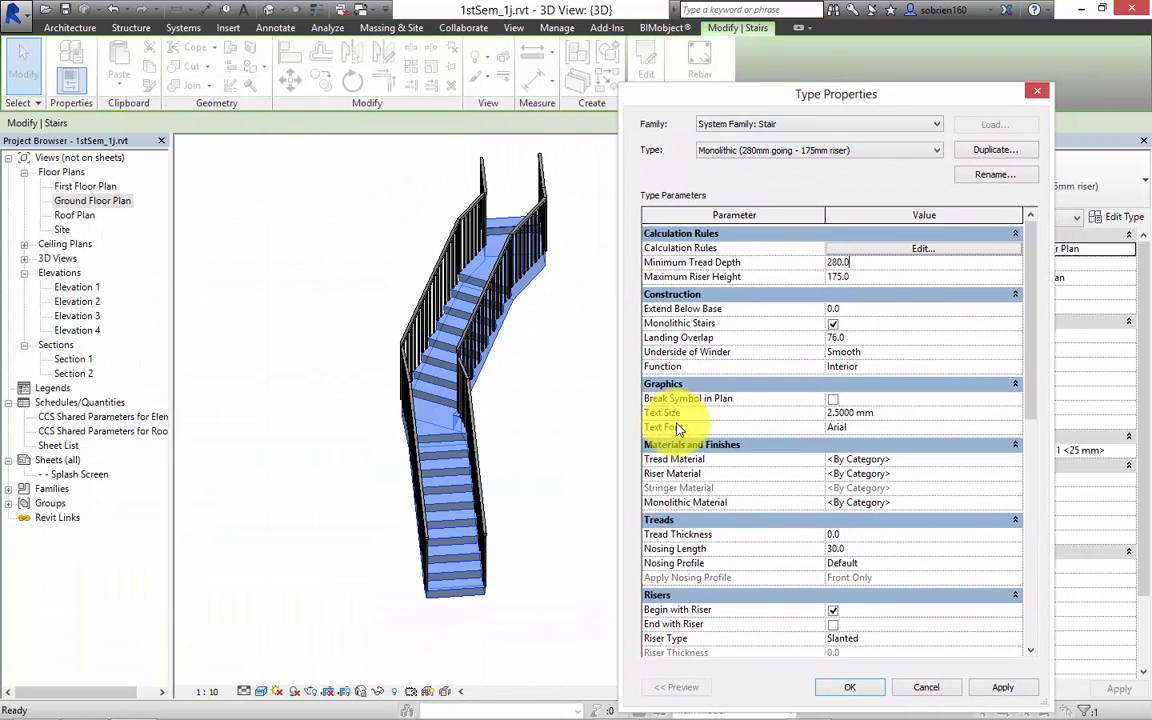
{"action": "double_click", "coordinate": [838, 262]}
{"action": "type", "text": "300"}
{"action": "key", "text": "Tab"}
{"action": "double_click", "coordinate": [838, 277]}
{"action": "left_click", "coordinate": [1003, 687]}
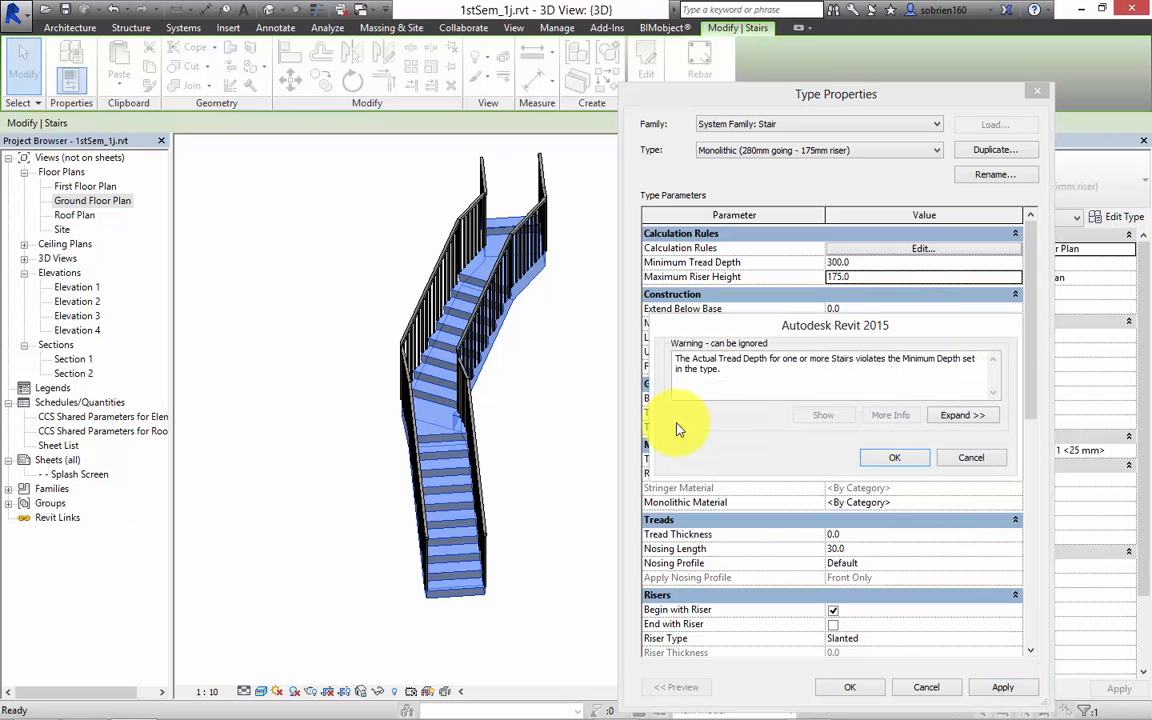
{"action": "left_click", "coordinate": [894, 457]}
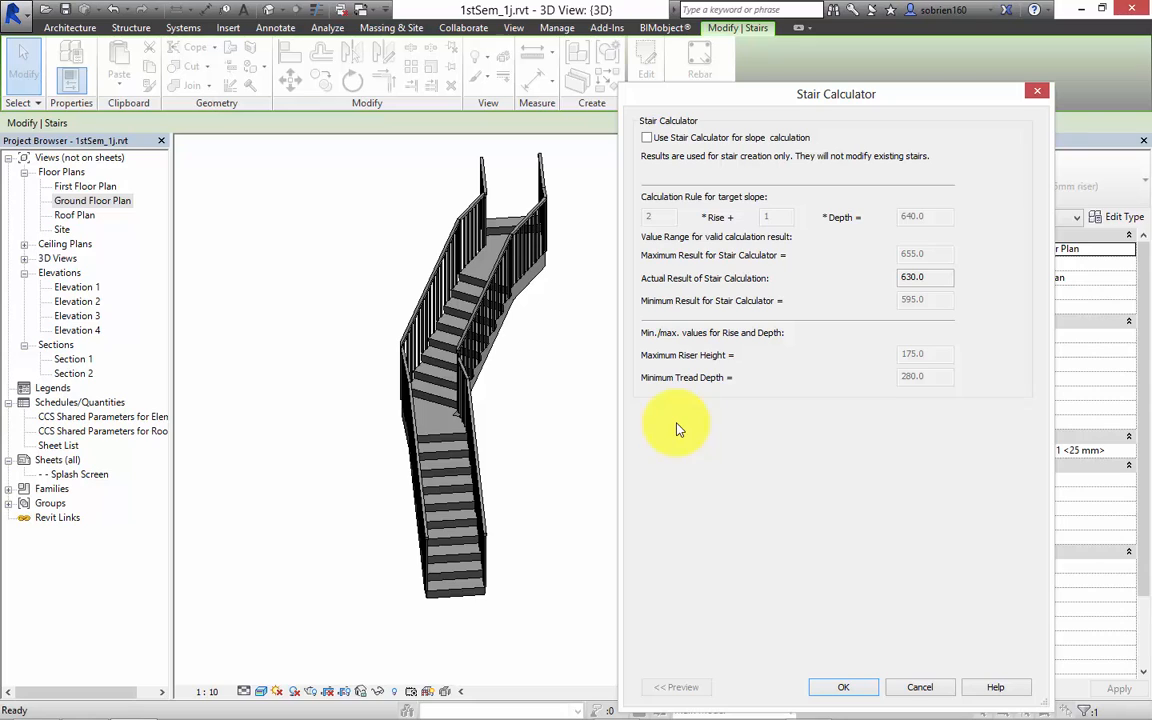
Step: Try the option to use the stair calculator for slope calculation, and switch it off again
{"action": "key", "text": "space"}
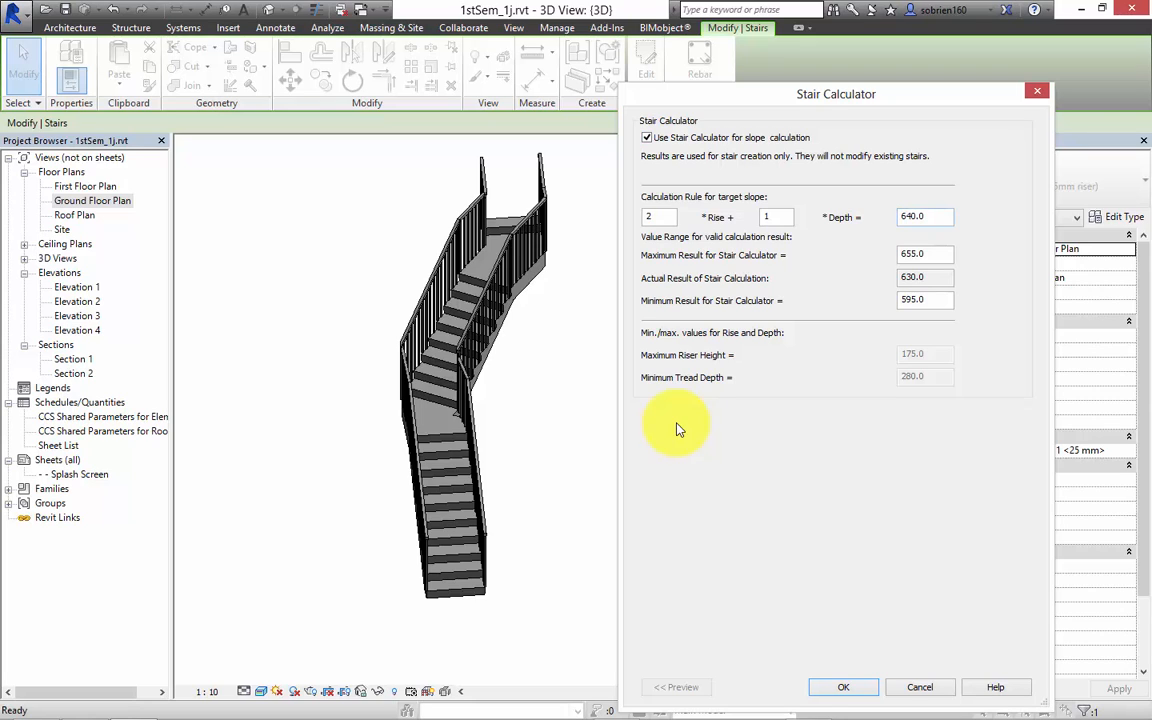
{"action": "key", "text": "space"}
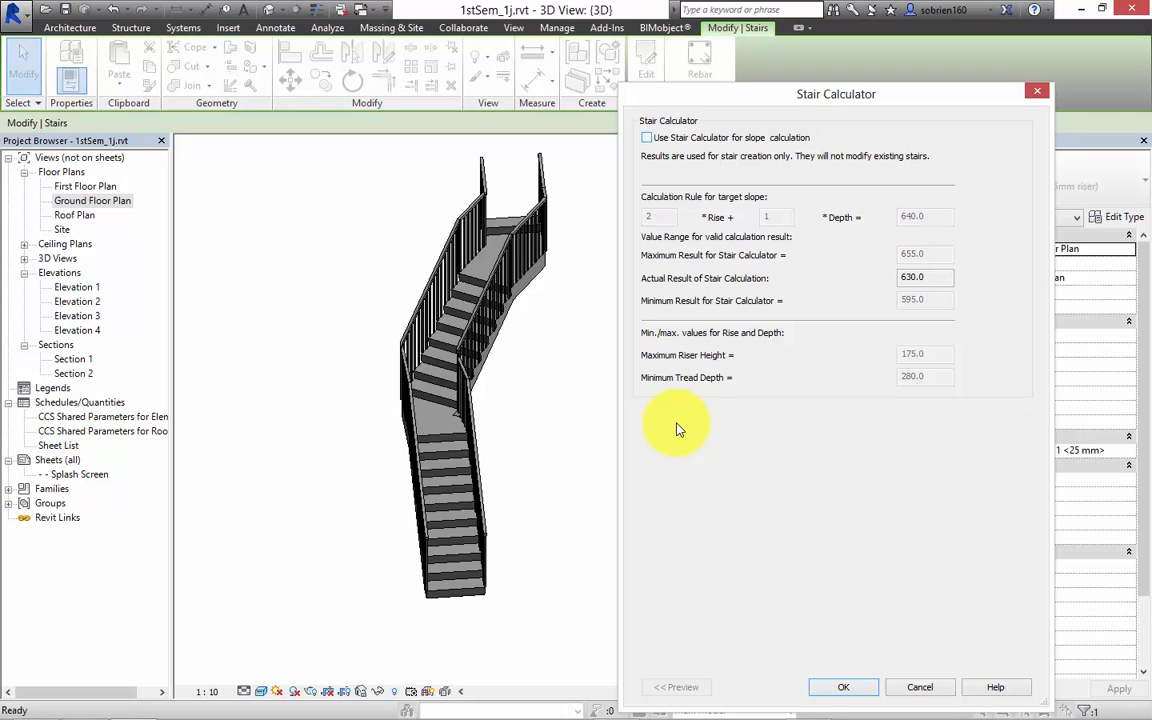
{"action": "key", "text": "Return"}
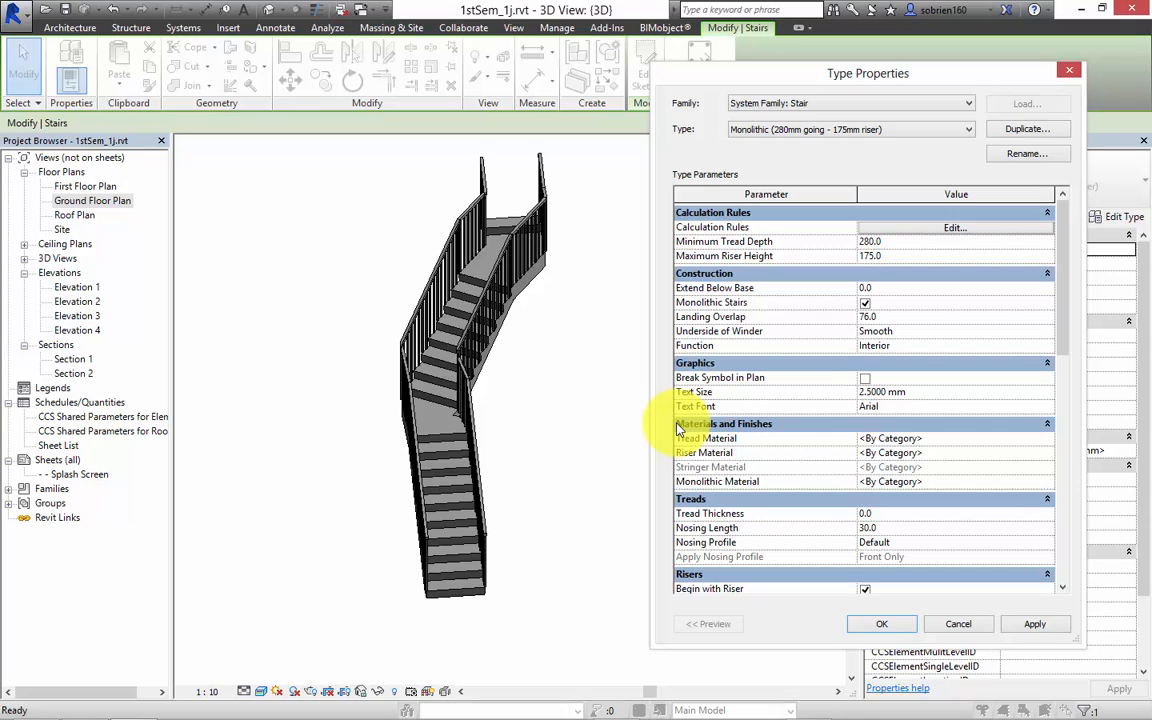
Step: Add Wood from the Autodesk materials library, use its render appearance for shading, and apply it as the stair's tread material
{"action": "left_click", "coordinate": [677, 424]}
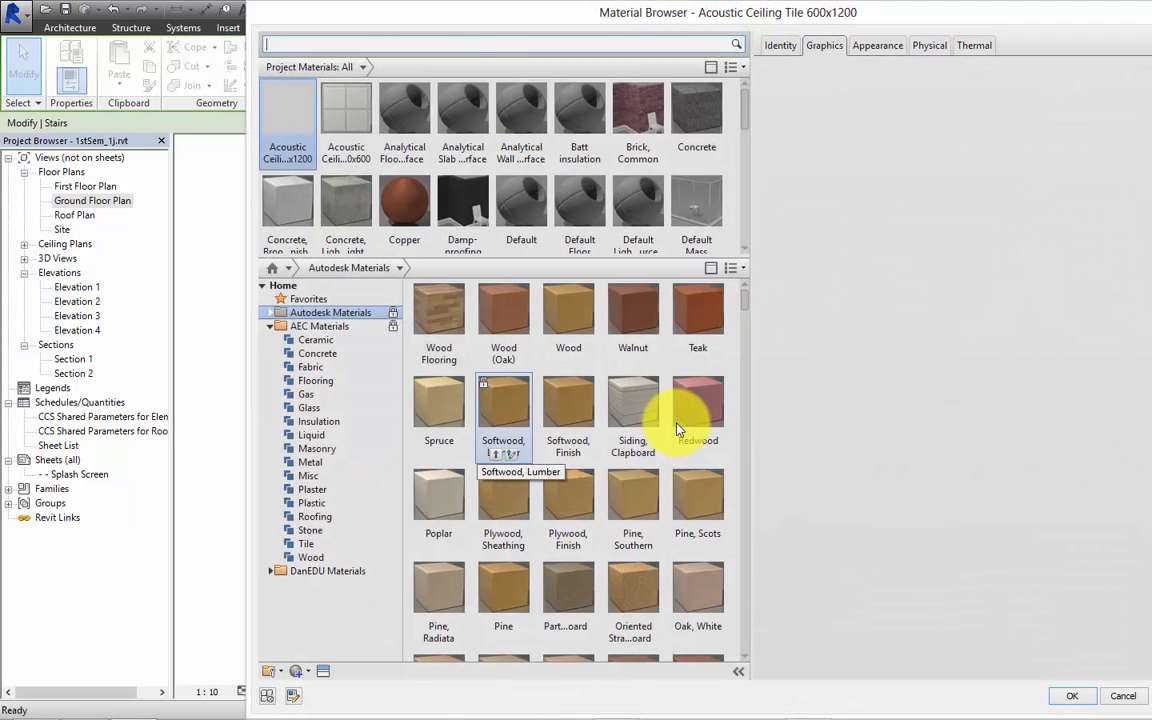
{"action": "left_click", "coordinate": [565, 350]}
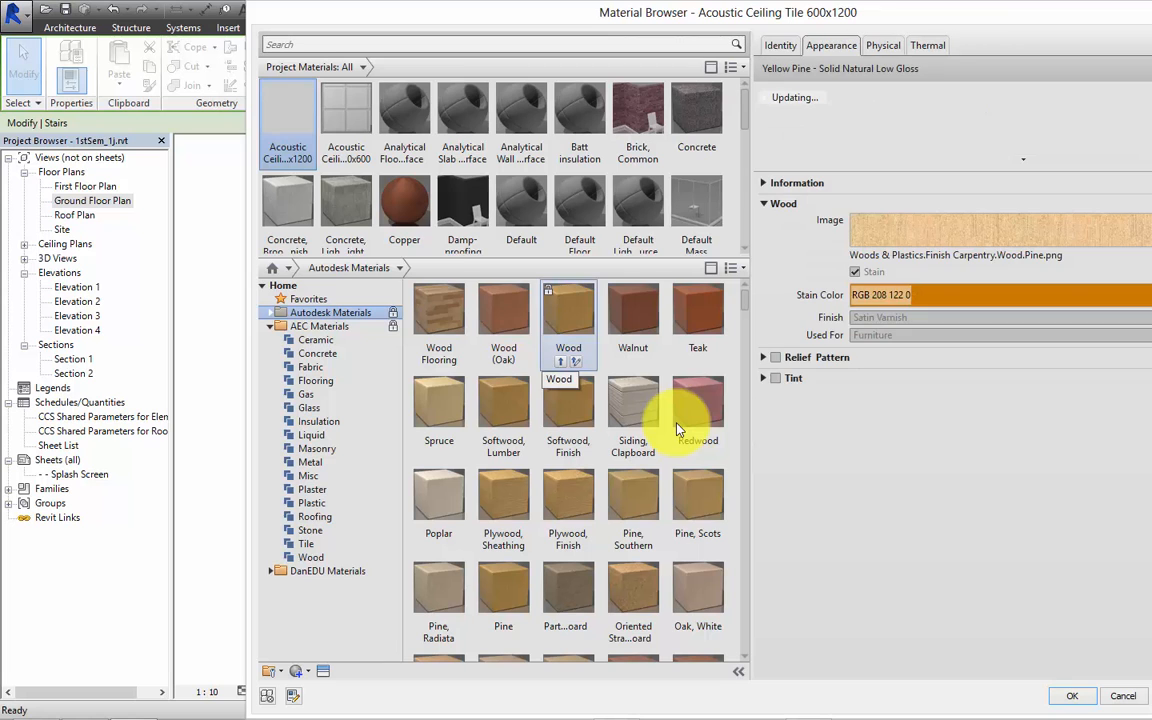
{"action": "left_click", "coordinate": [561, 362]}
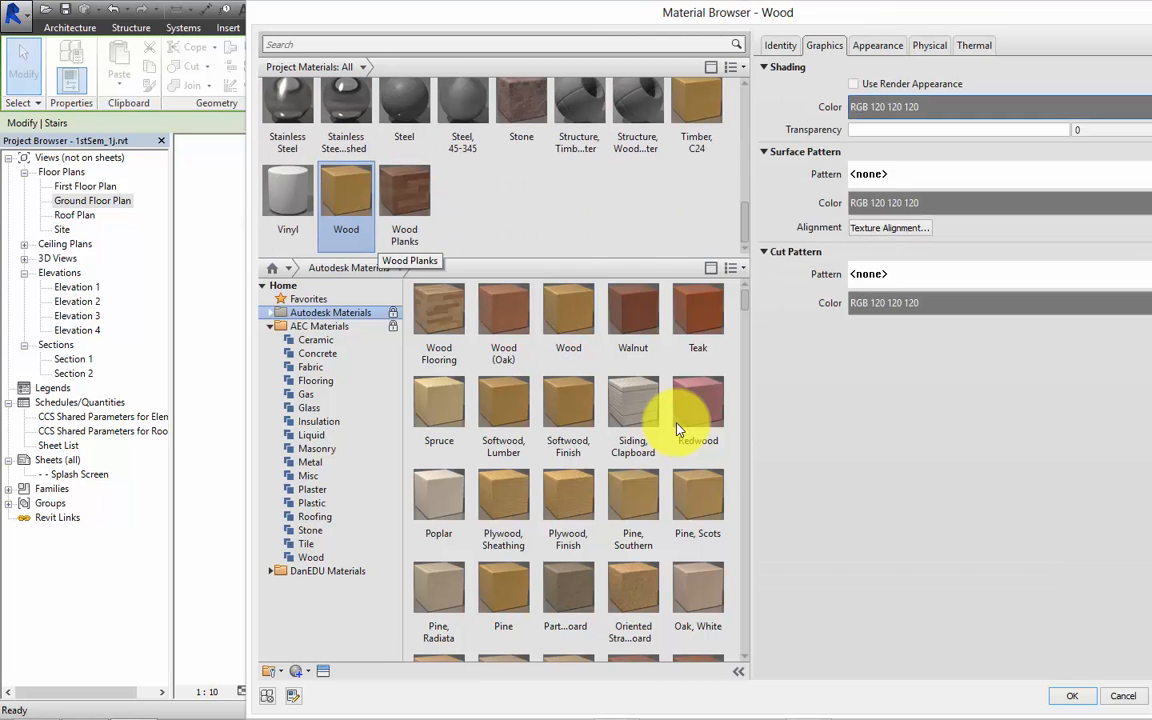
{"action": "left_click", "coordinate": [853, 84]}
{"action": "left_click", "coordinate": [1072, 696]}
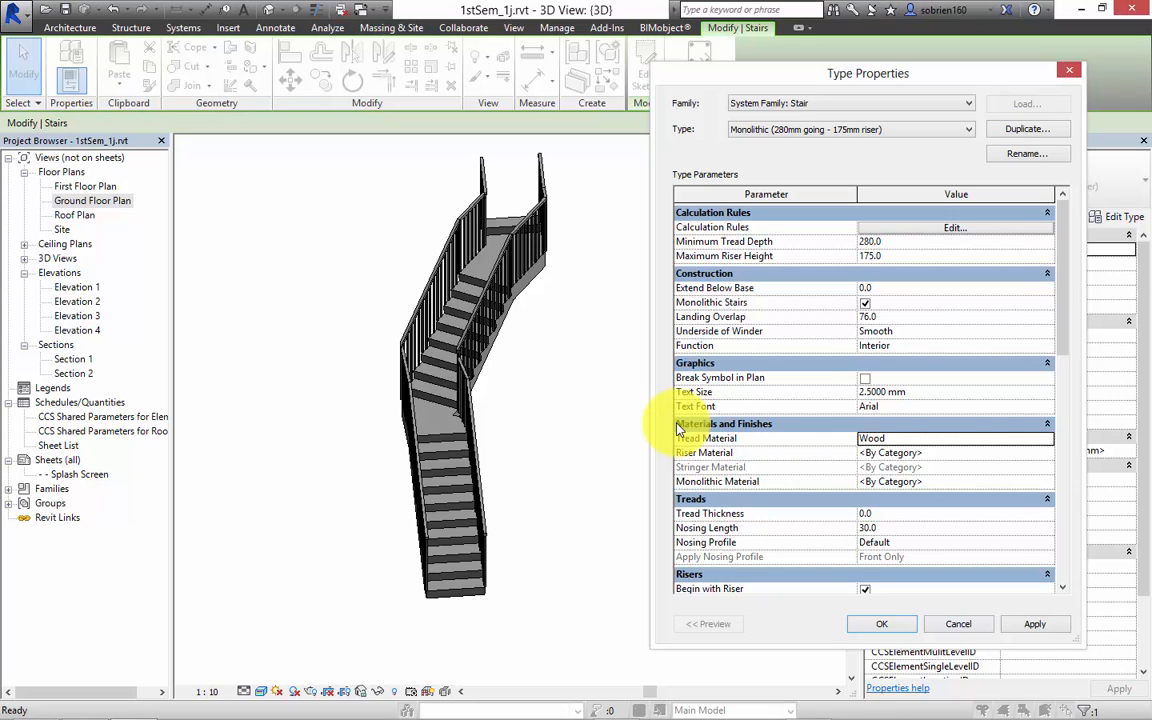
{"action": "left_click", "coordinate": [1035, 624]}
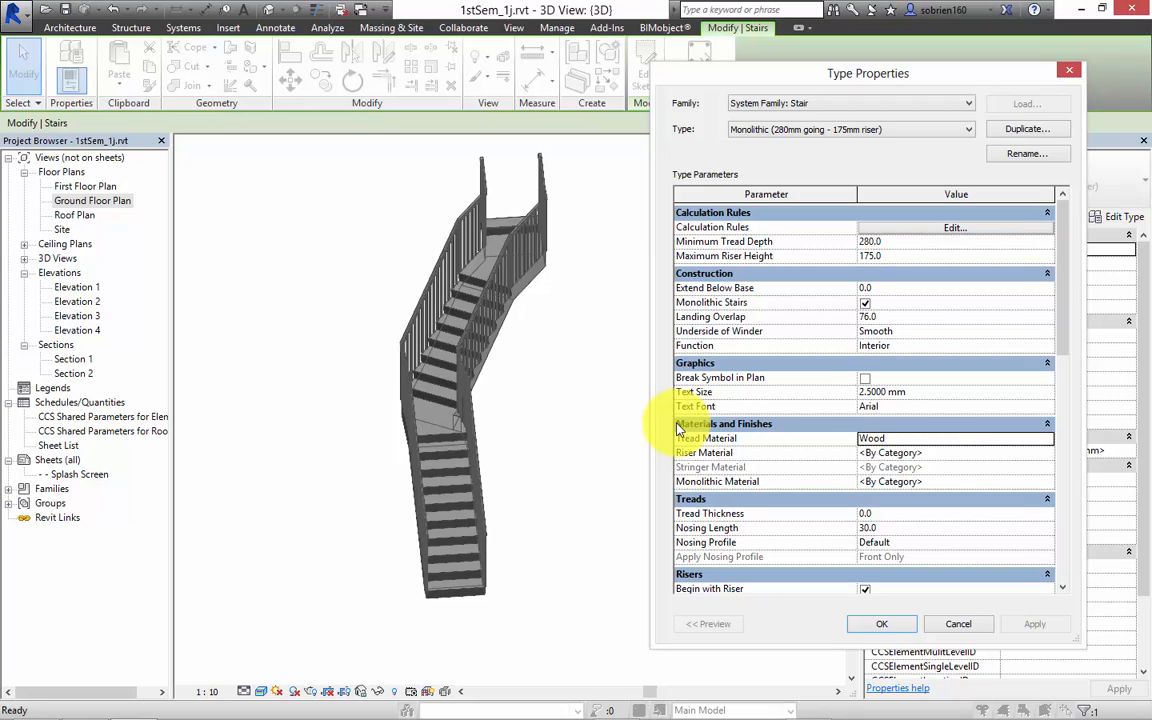
Step: Check the riser and monolithic material settings, and close the type properties to view the stair from another angle
{"action": "left_click", "coordinate": [890, 452]}
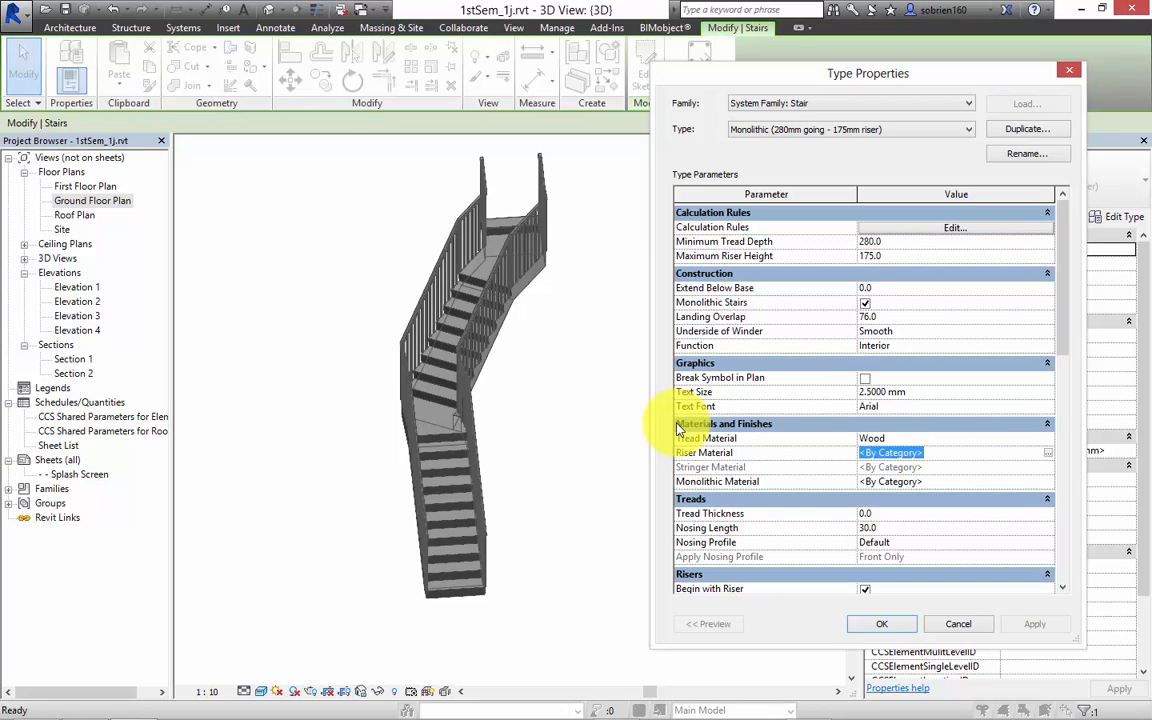
{"action": "left_click", "coordinate": [940, 453]}
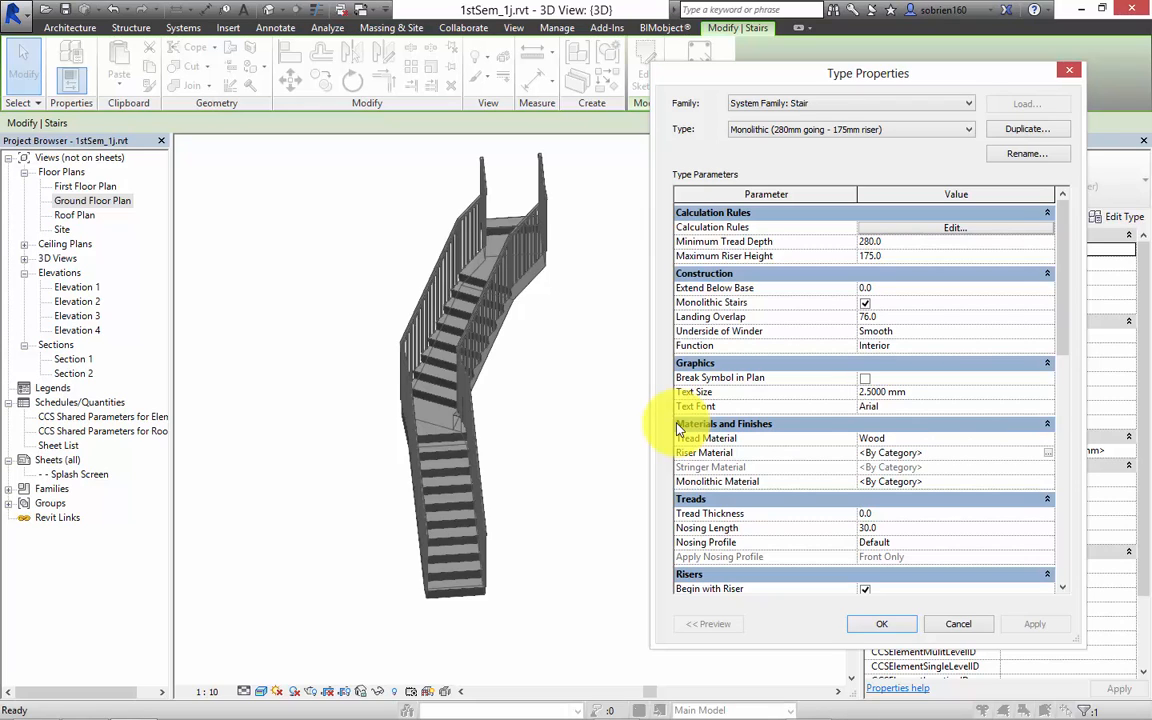
{"action": "left_click", "coordinate": [940, 482]}
{"action": "key", "text": "Escape"}
{"action": "key", "text": "Escape"}
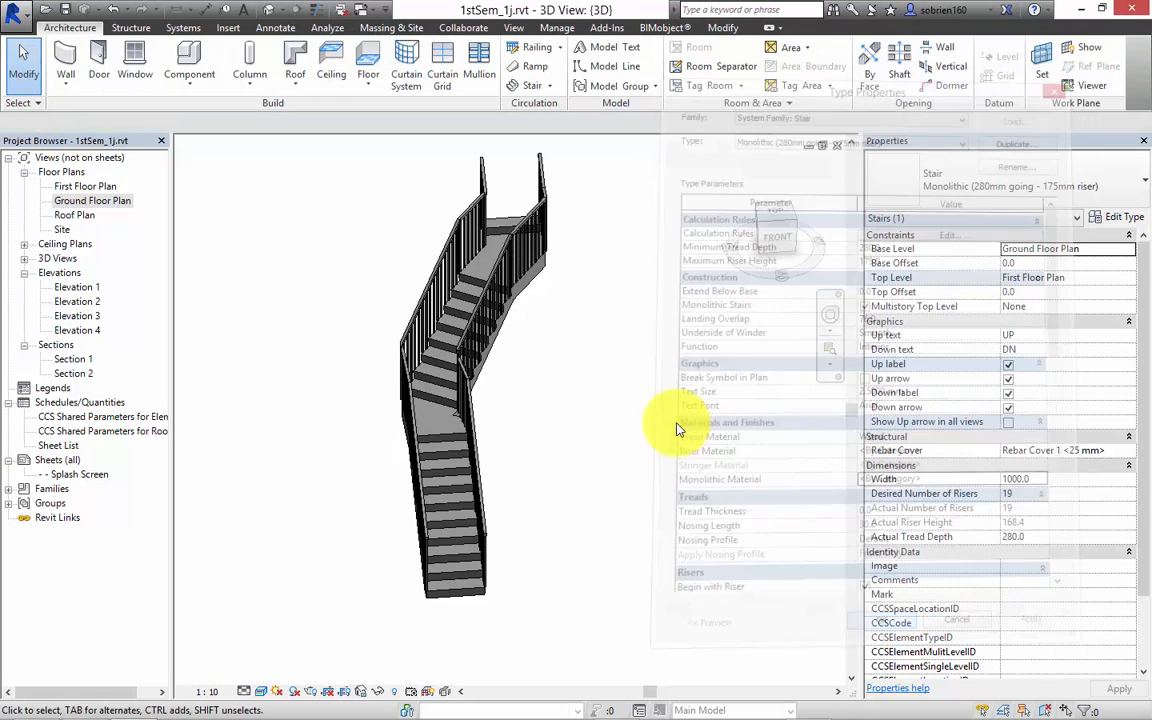
{"action": "middle_click_drag", "start_coordinate": [677, 423], "coordinate": [600, 423], "text": "shift"}
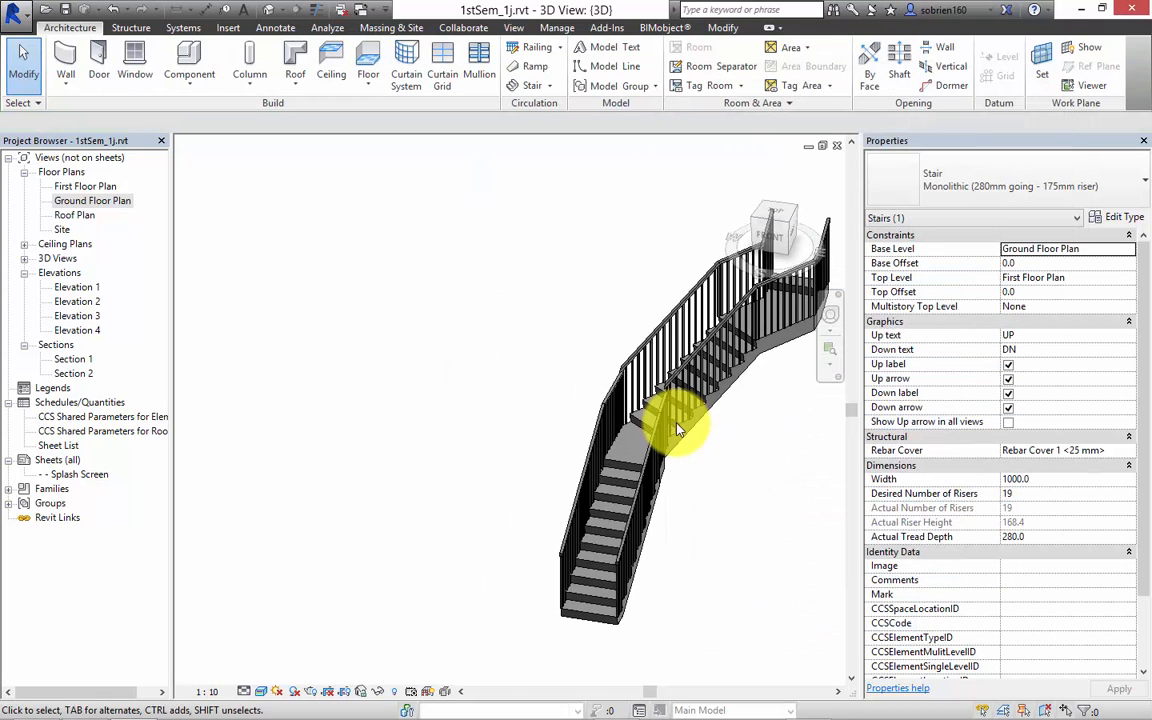
Step: Set the 3D view's visual style to Realistic
{"action": "left_click", "coordinate": [262, 691]}
{"action": "left_click", "coordinate": [290, 658]}
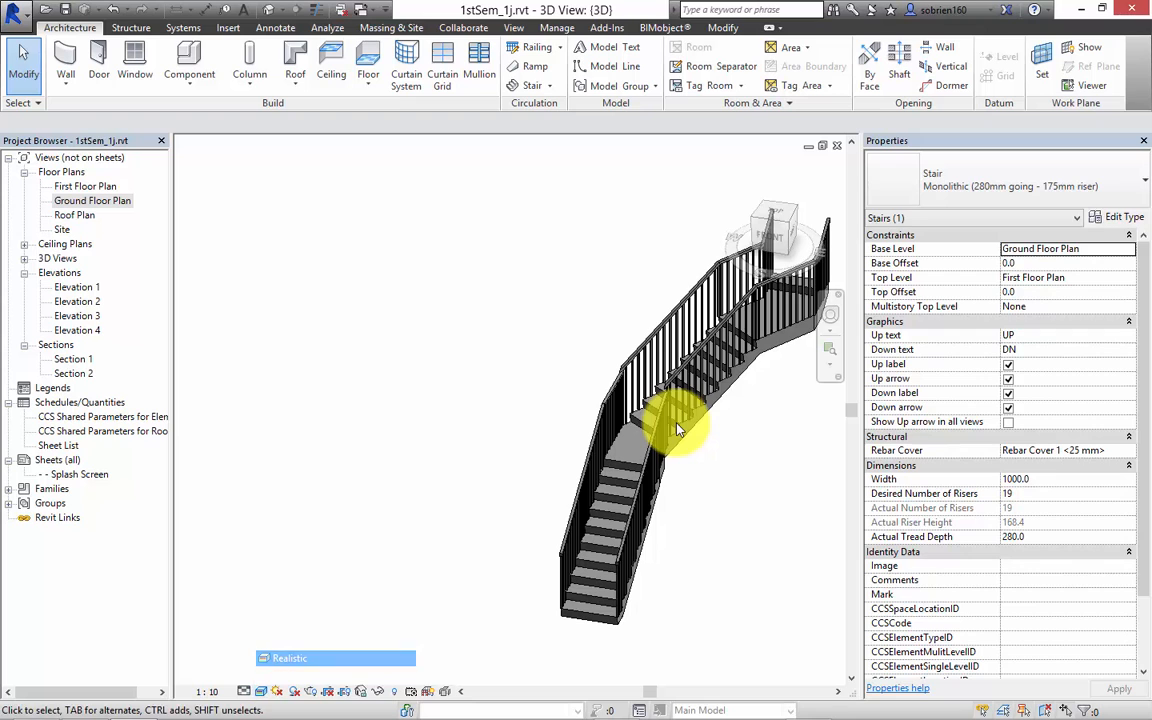
{"action": "mouse_move", "coordinate": [677, 429]}
{"action": "middle_mouse_down", "text": "shift"}
{"action": "mouse_move", "coordinate": [604, 438]}
{"action": "mouse_move", "coordinate": [677, 429]}
{"action": "mouse_move", "coordinate": [334, 315]}
{"action": "middle_mouse_up", "text": "shift"}
{"action": "scroll", "coordinate": [677, 429], "scroll_direction": "up", "scroll_amount": 5}
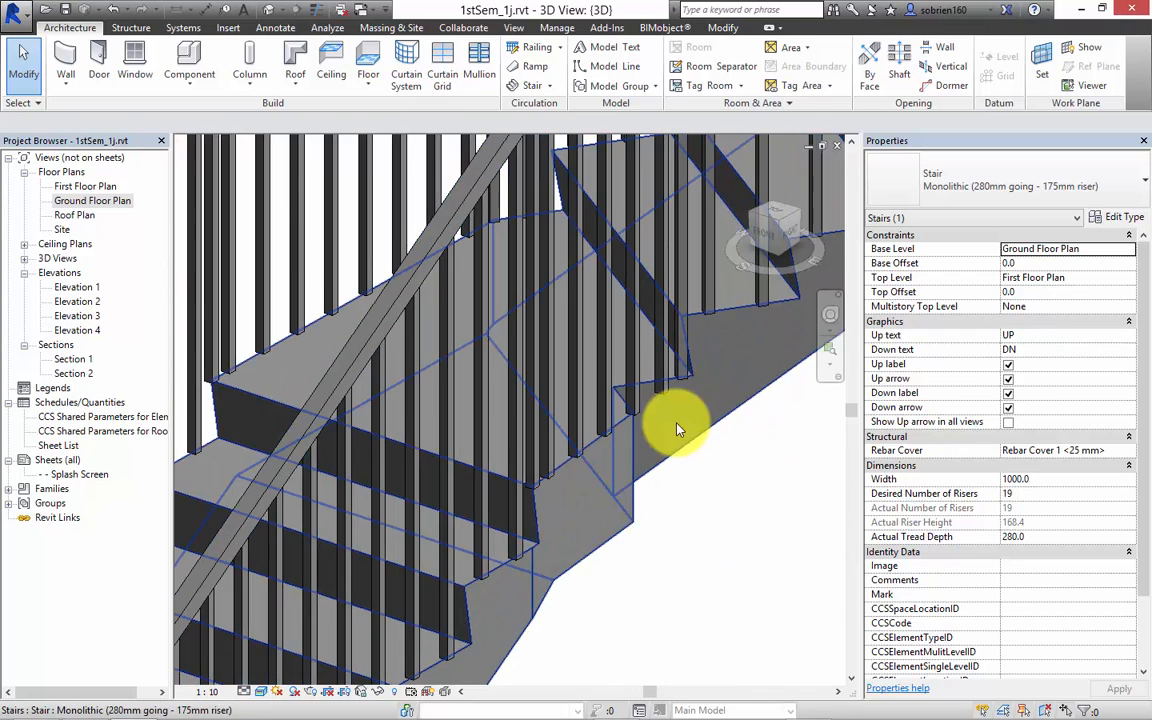
Step: Examine the monolithic stair's underside, landing junction and railings from close up and from the side
{"action": "left_click", "coordinate": [677, 429]}
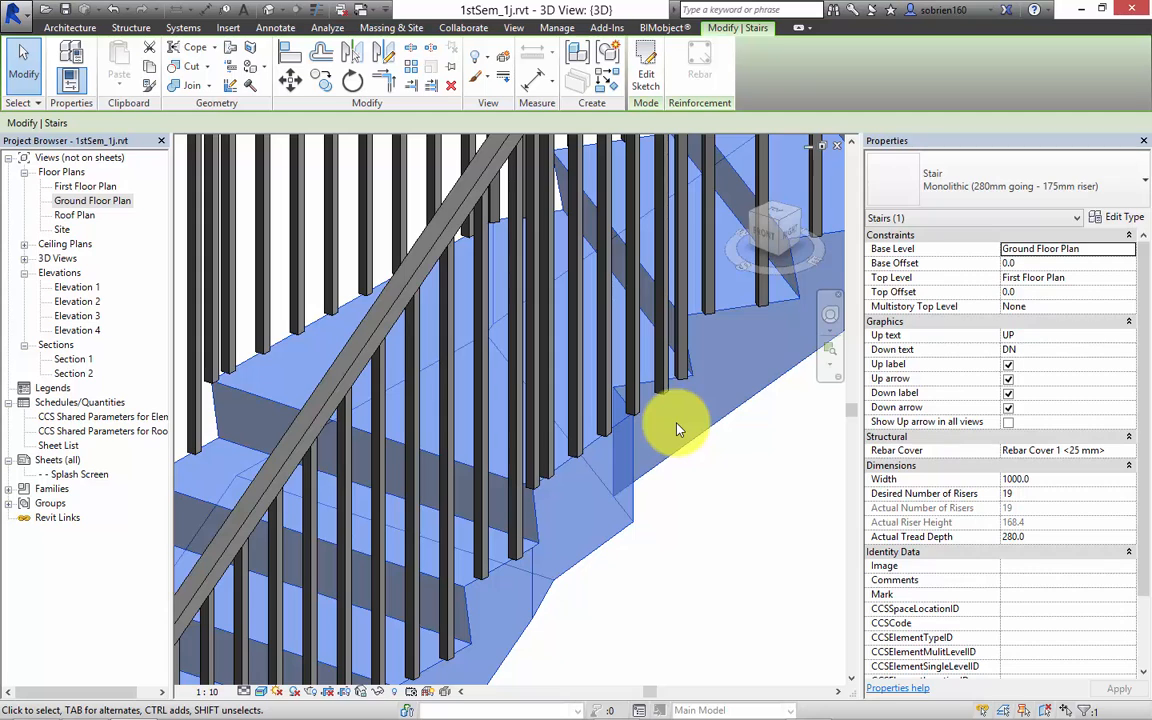
{"action": "scroll", "coordinate": [677, 429], "scroll_direction": "down", "scroll_amount": 2}
{"action": "scroll", "coordinate": [677, 429], "scroll_direction": "up", "scroll_amount": 4}
{"action": "scroll", "coordinate": [677, 429], "scroll_direction": "down", "scroll_amount": 1}
{"action": "middle_click_drag", "start_coordinate": [677, 429], "coordinate": [762, 453]}
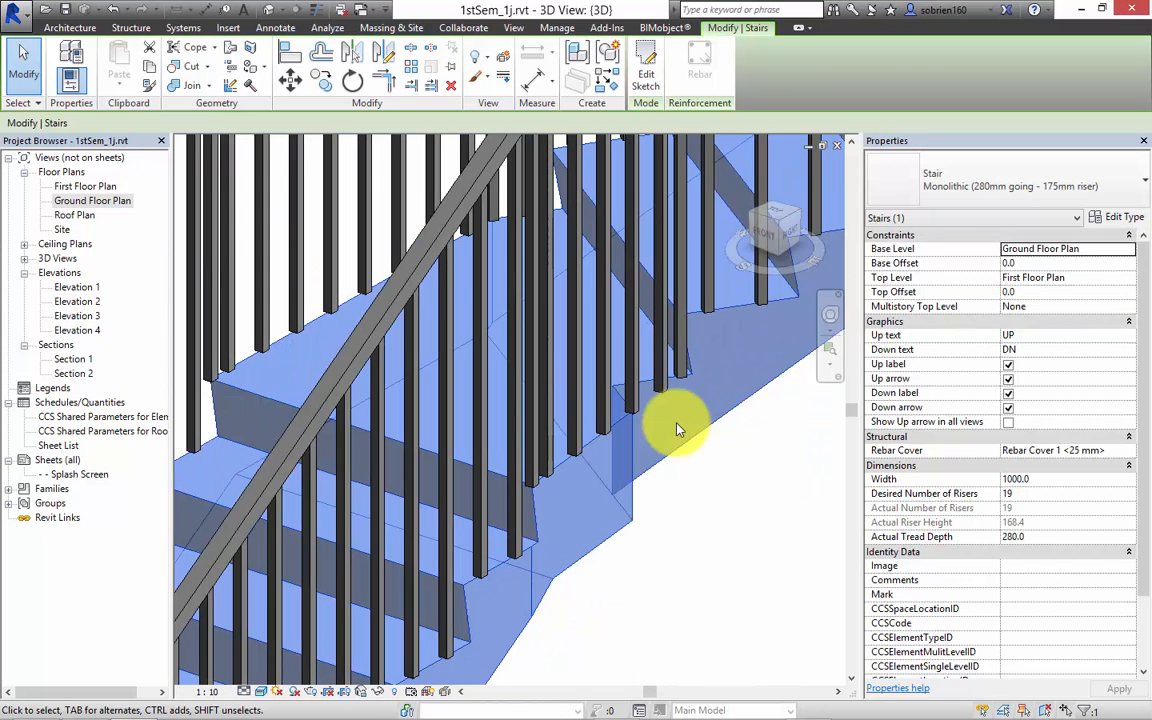
{"action": "key", "text": "Escape"}
{"action": "middle_click_drag", "start_coordinate": [677, 429], "coordinate": [577, 341]}
{"action": "scroll", "coordinate": [677, 429], "scroll_direction": "down", "scroll_amount": 3}
{"action": "scroll", "coordinate": [677, 429], "scroll_direction": "up", "scroll_amount": 1}
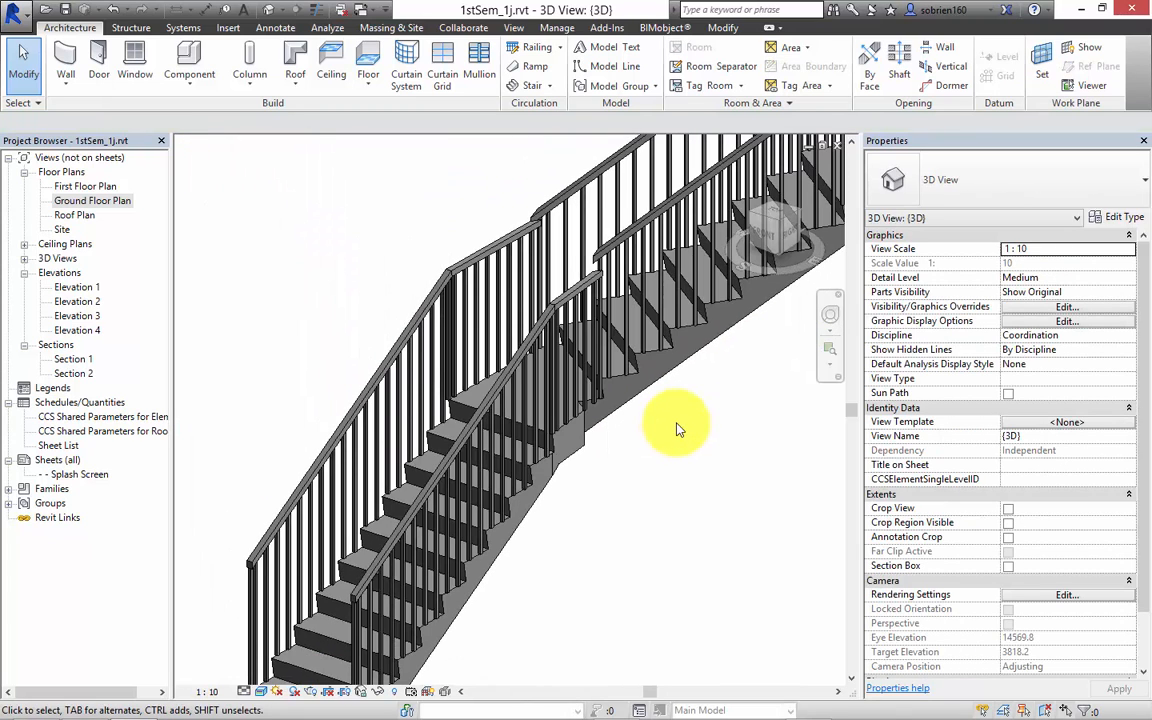
{"action": "middle_click_drag", "start_coordinate": [677, 429], "coordinate": [648, 362]}
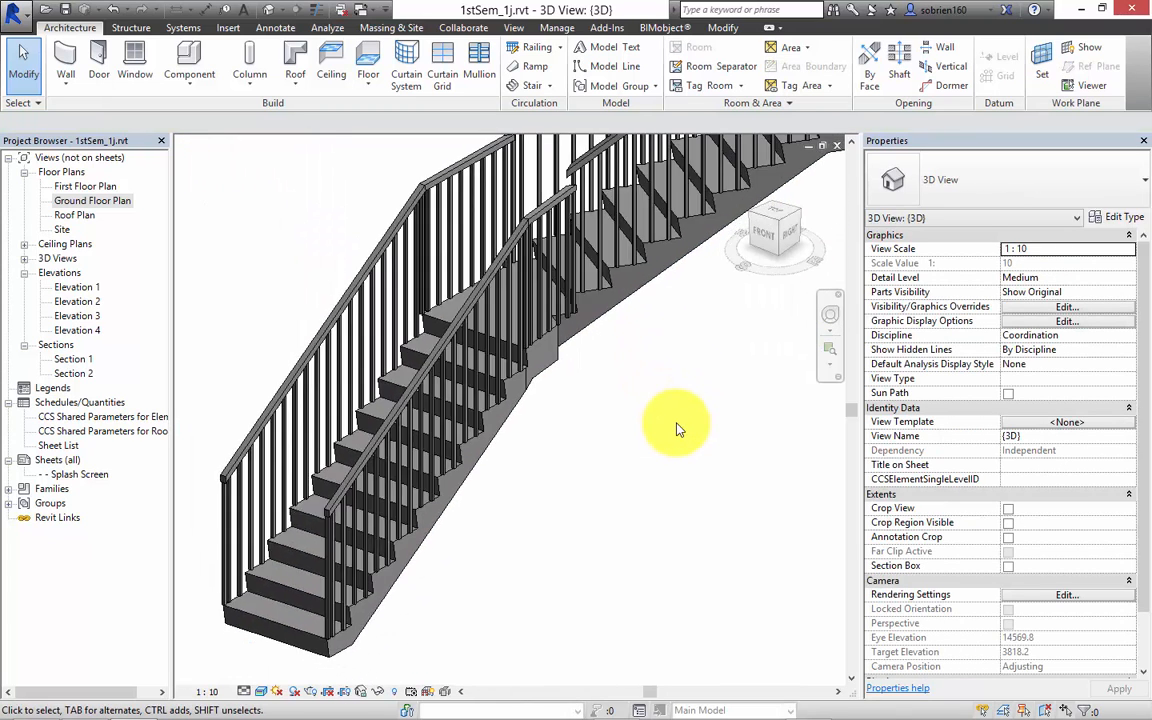
{"action": "scroll", "coordinate": [677, 429], "scroll_direction": "down", "scroll_amount": 2}
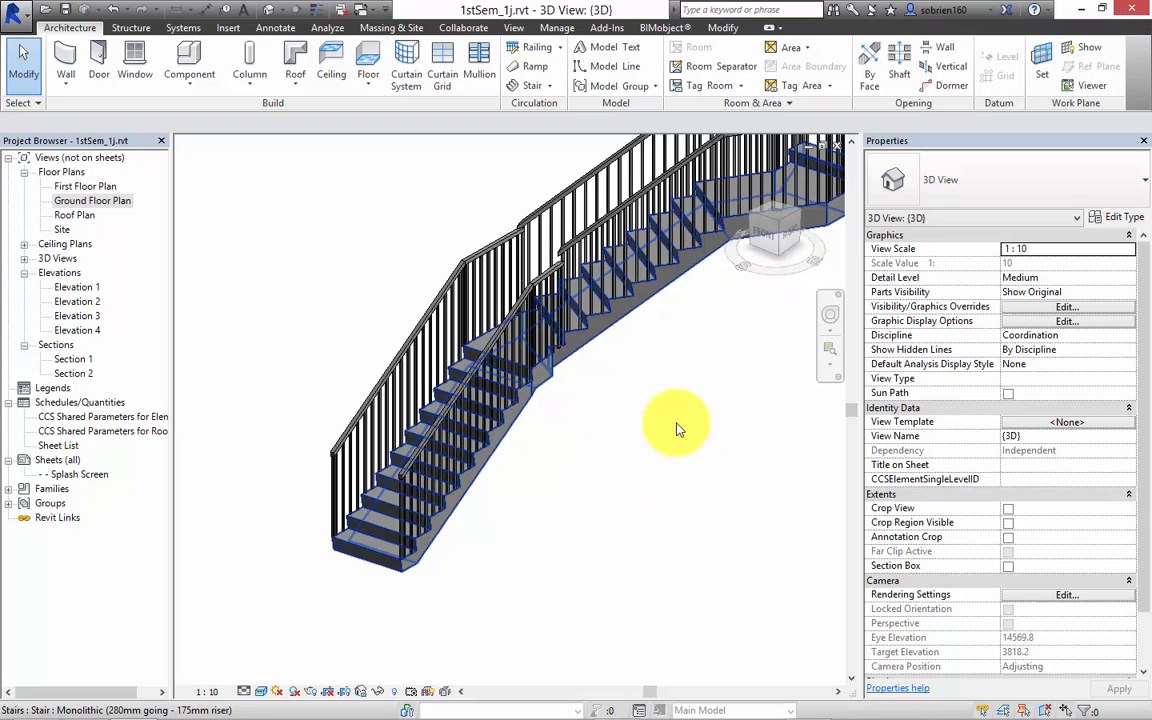
Step: Change the stair's type to Stringer (250mm going - 180mm riser)
{"action": "left_click", "coordinate": [677, 429]}
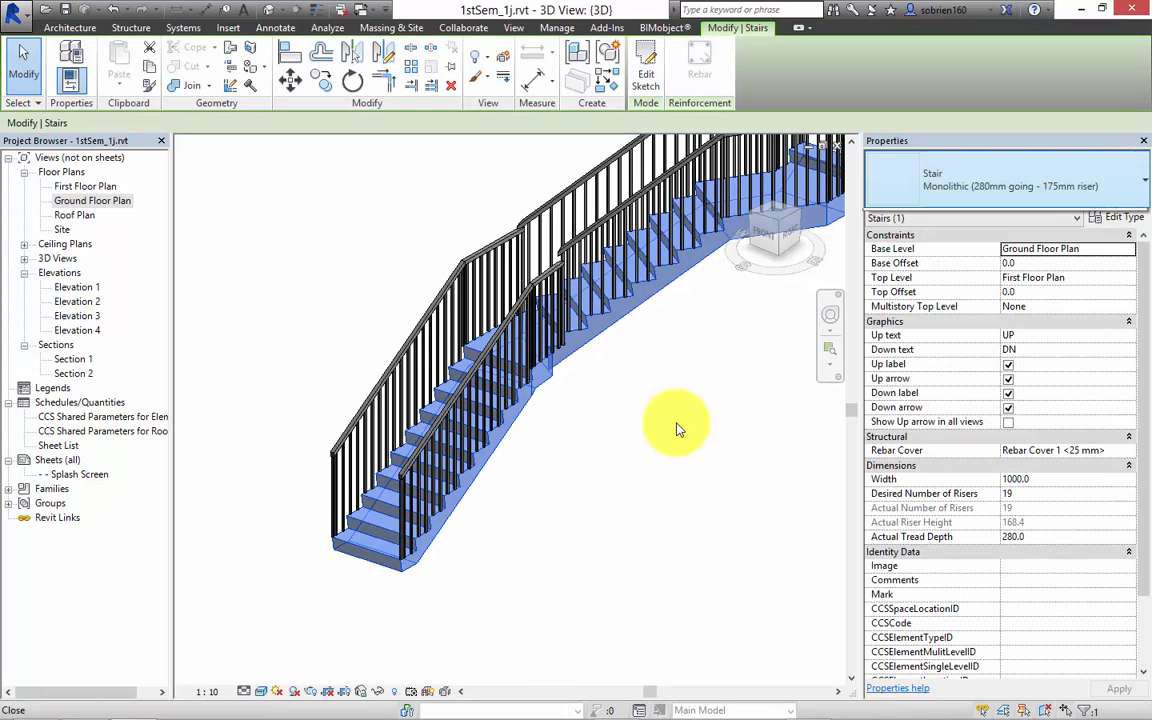
{"action": "left_click", "coordinate": [1010, 181]}
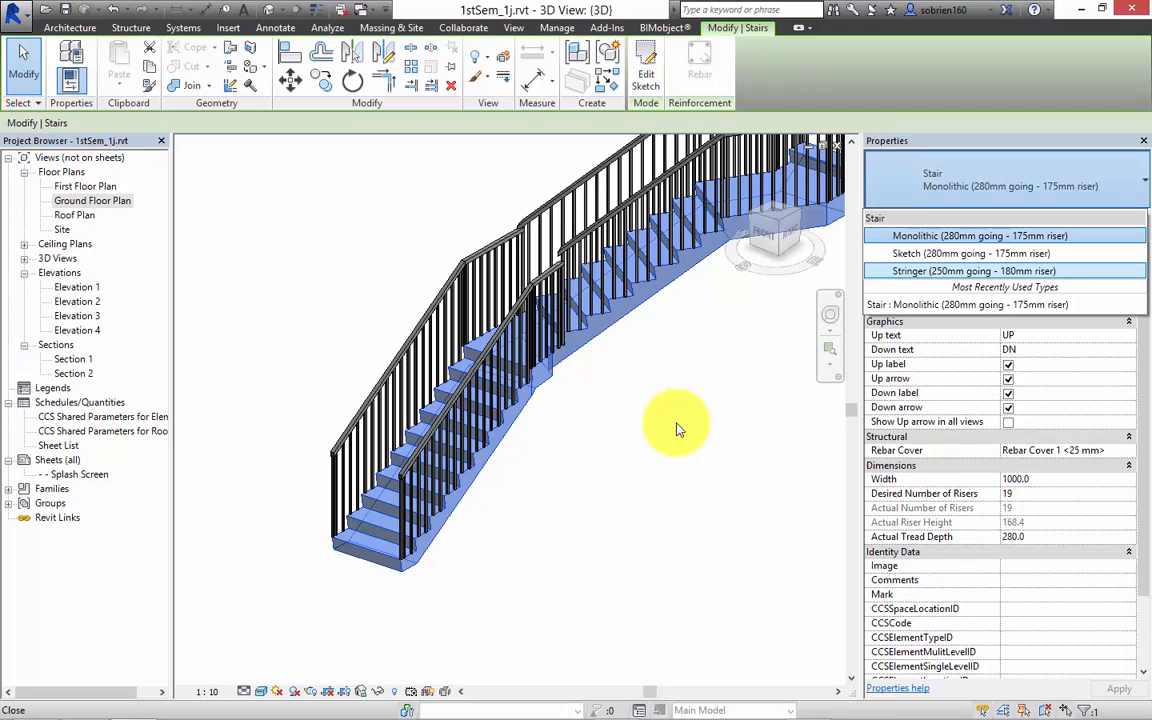
{"action": "left_click", "coordinate": [950, 272]}
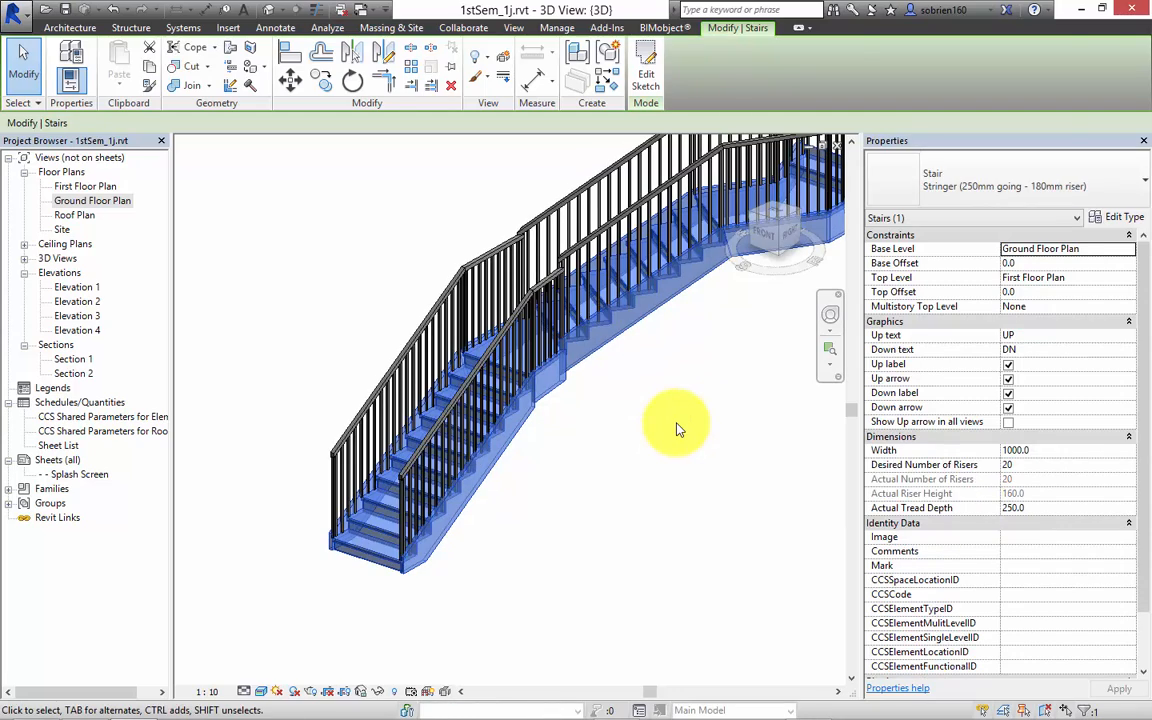
{"action": "left_click", "coordinate": [677, 429]}
Step: Delete the 1100mm railing along the outer side of the stair's landing, keeping the inner railing
{"action": "mouse_move", "coordinate": [677, 429]}
{"action": "middle_mouse_down", "text": "shift"}
{"action": "mouse_move", "coordinate": [675, 375]}
{"action": "mouse_move", "coordinate": [670, 393]}
{"action": "mouse_move", "coordinate": [617, 218]}
{"action": "middle_mouse_up", "text": "shift"}
{"action": "mouse_move", "coordinate": [677, 429]}
{"action": "middle_mouse_down", "text": "shift"}
{"action": "mouse_move", "coordinate": [677, 365]}
{"action": "mouse_move", "coordinate": [677, 440]}
{"action": "mouse_move", "coordinate": [677, 429]}
{"action": "middle_mouse_up", "text": "shift"}
{"action": "left_click", "coordinate": [677, 429]}
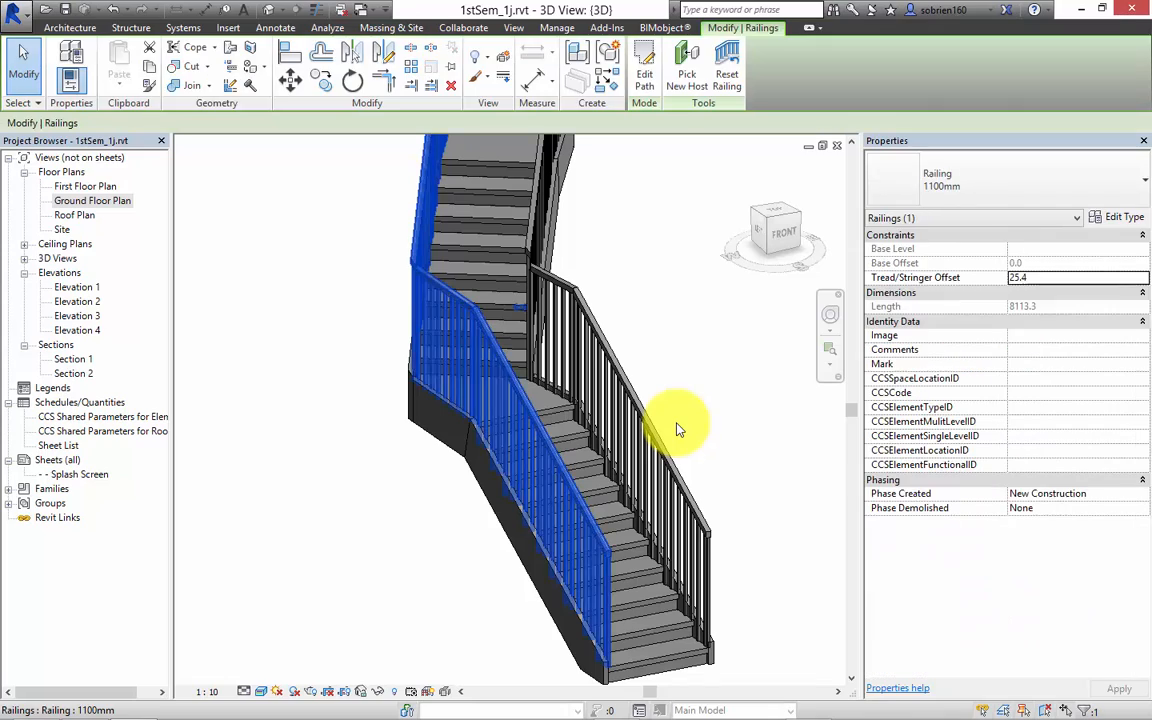
{"action": "key", "text": "Delete"}
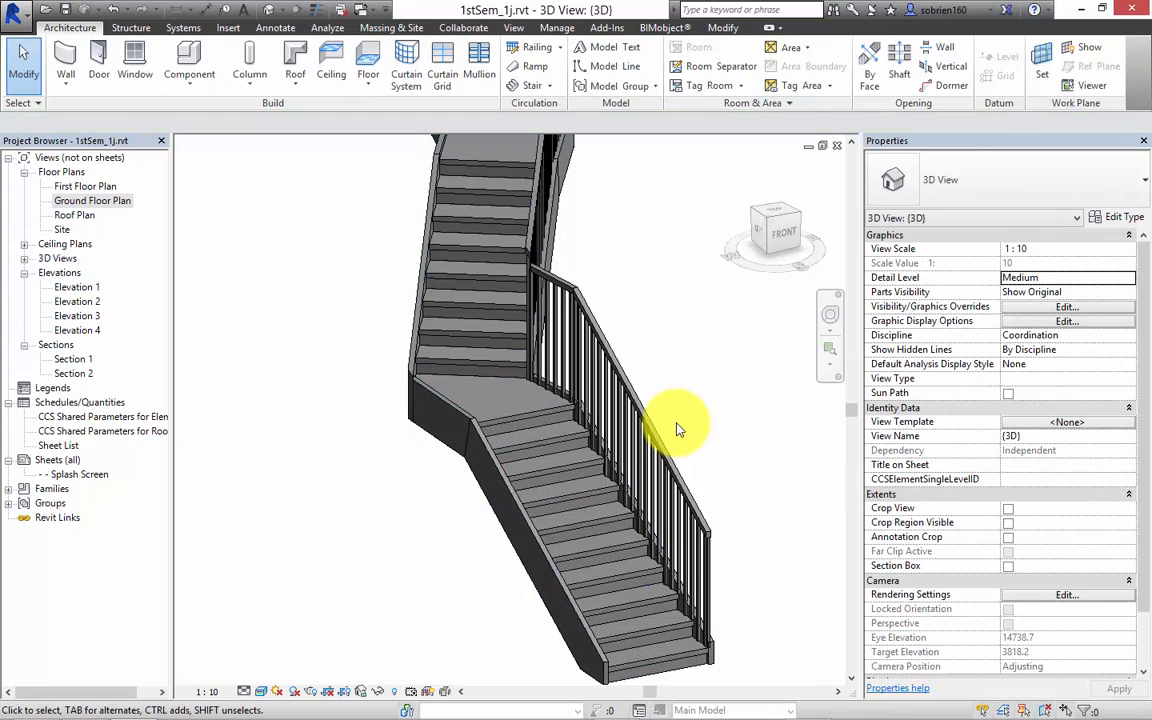
Step: Review the Stringer stair type's tread, riser and stringer parameters, and close the type properties without changes
{"action": "middle_click_drag", "start_coordinate": [677, 429], "coordinate": [677, 429], "text": "shift"}
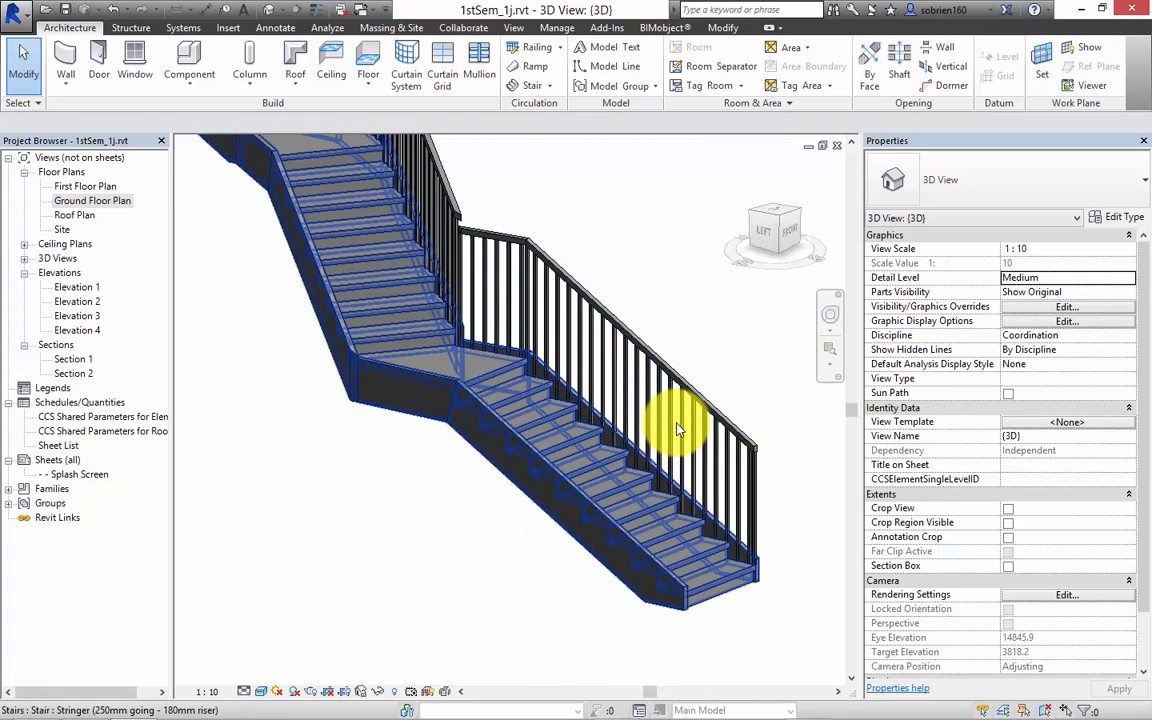
{"action": "left_click", "coordinate": [677, 429]}
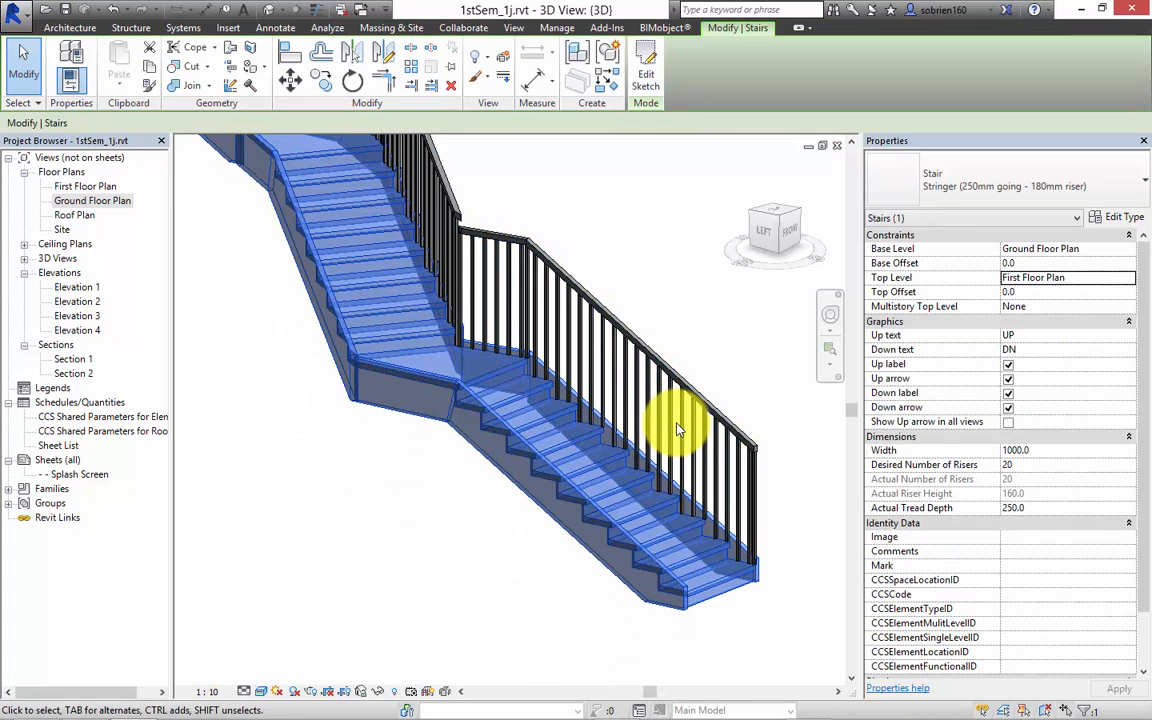
{"action": "double_click", "coordinate": [677, 429]}
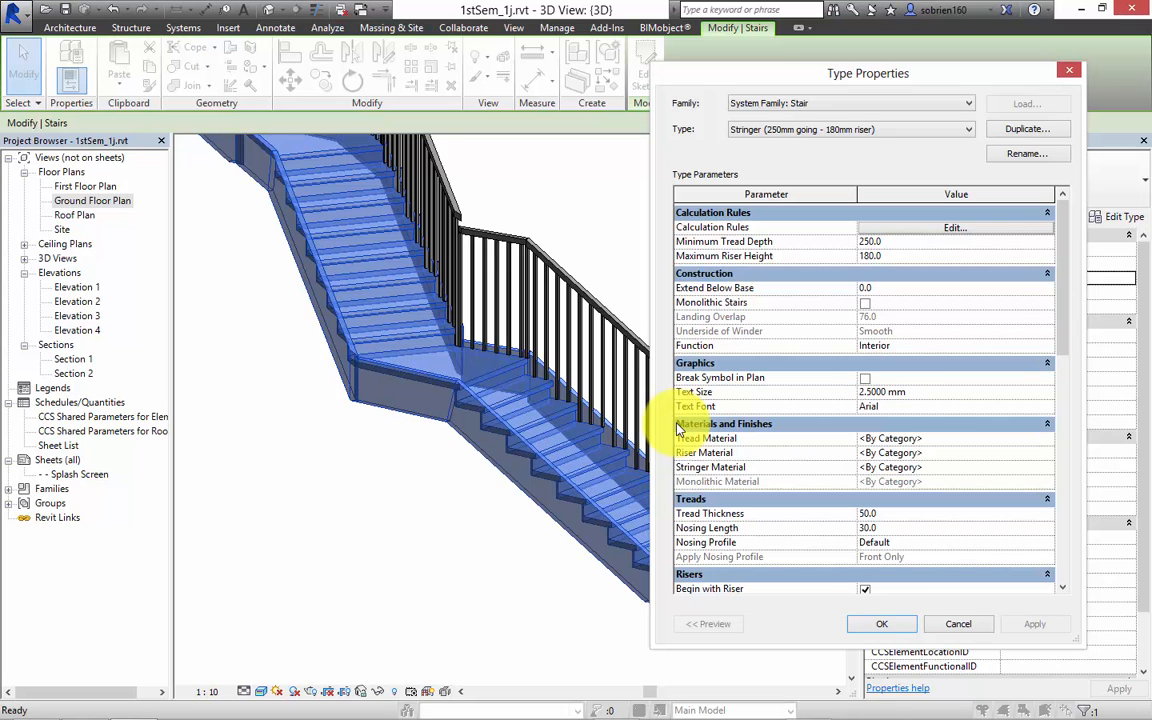
{"action": "scroll", "coordinate": [677, 429], "scroll_direction": "down", "scroll_amount": 3}
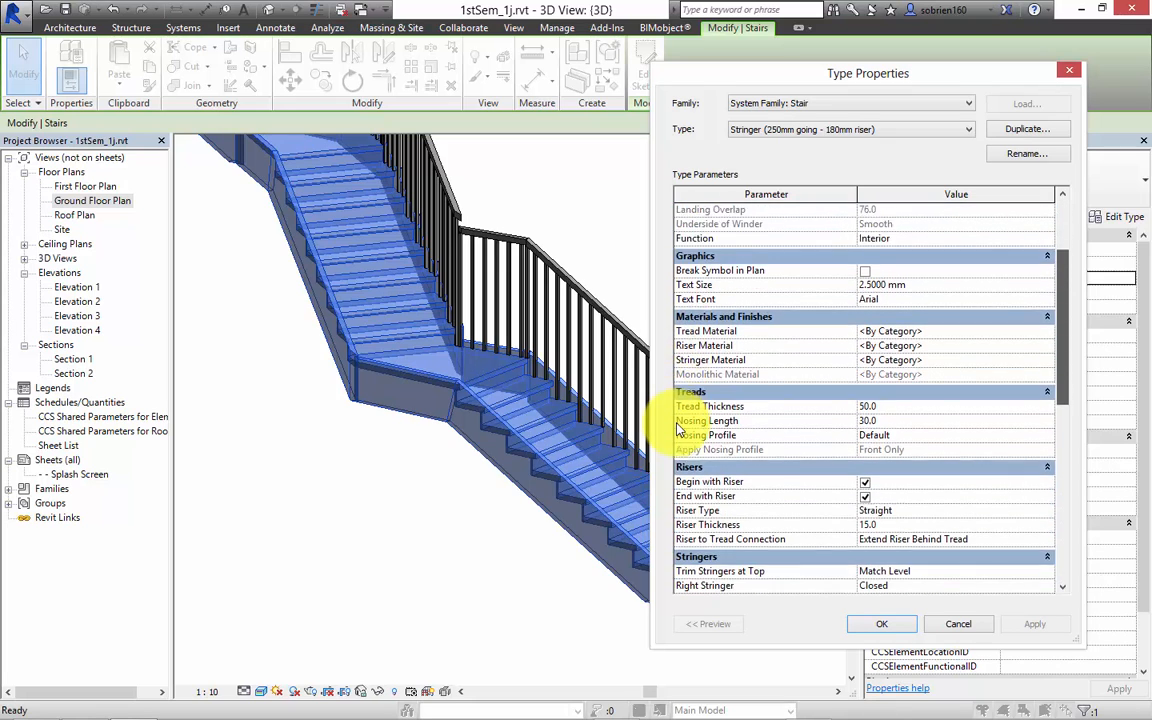
{"action": "scroll", "coordinate": [677, 429], "scroll_direction": "down", "scroll_amount": 2}
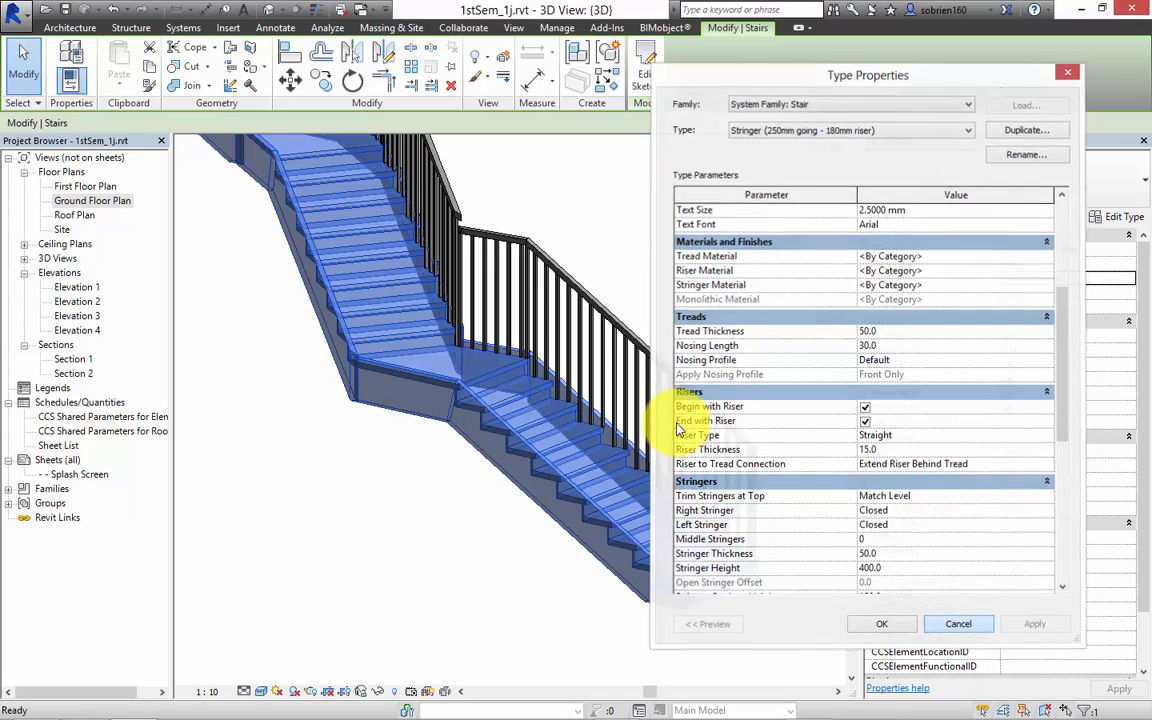
{"action": "key", "text": "Escape"}
{"action": "key", "text": "Escape"}
Step: Try the Moulding : Moulding nosing profile for the Stringer stair type and view the treads from the side
{"action": "scroll", "coordinate": [677, 429], "scroll_direction": "up", "scroll_amount": 8}
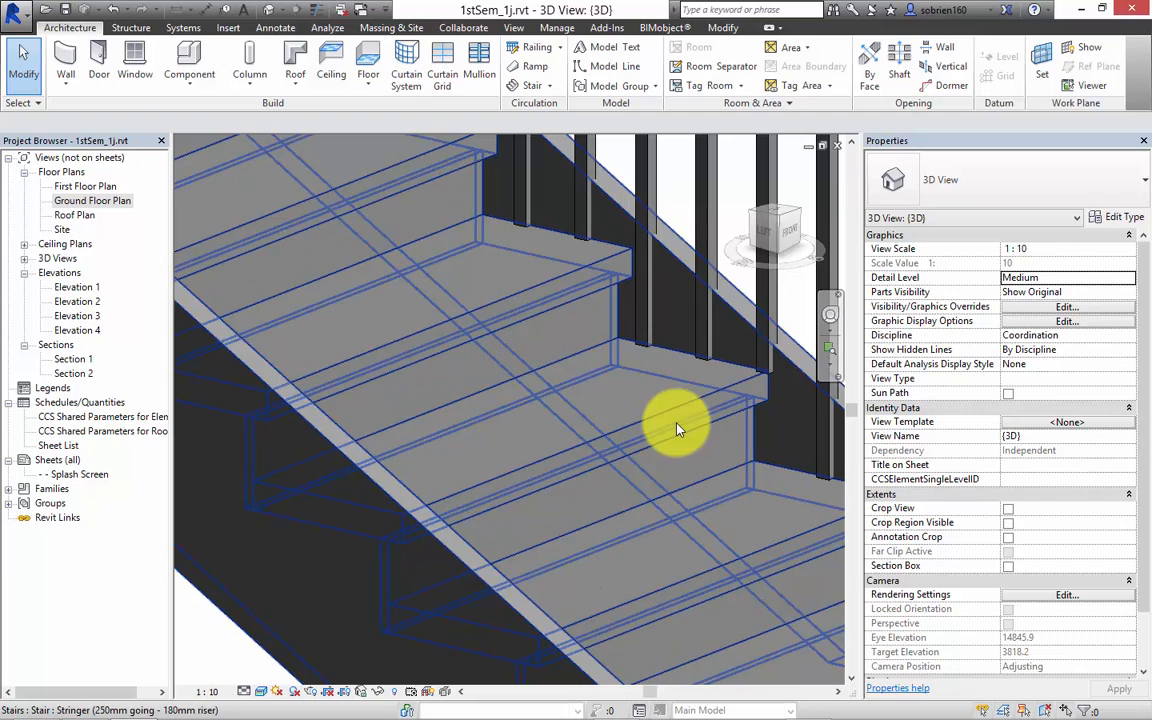
{"action": "left_click", "coordinate": [677, 429]}
{"action": "key", "text": "z"}
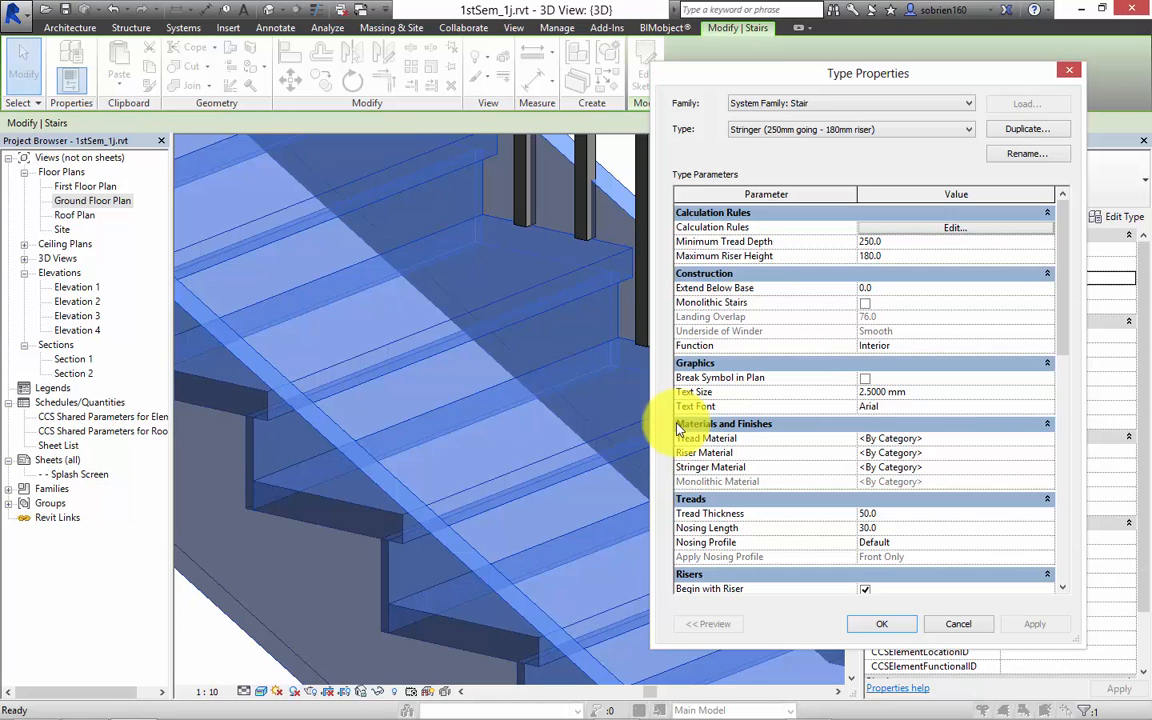
{"action": "left_click", "coordinate": [955, 542]}
{"action": "left_click", "coordinate": [1047, 543]}
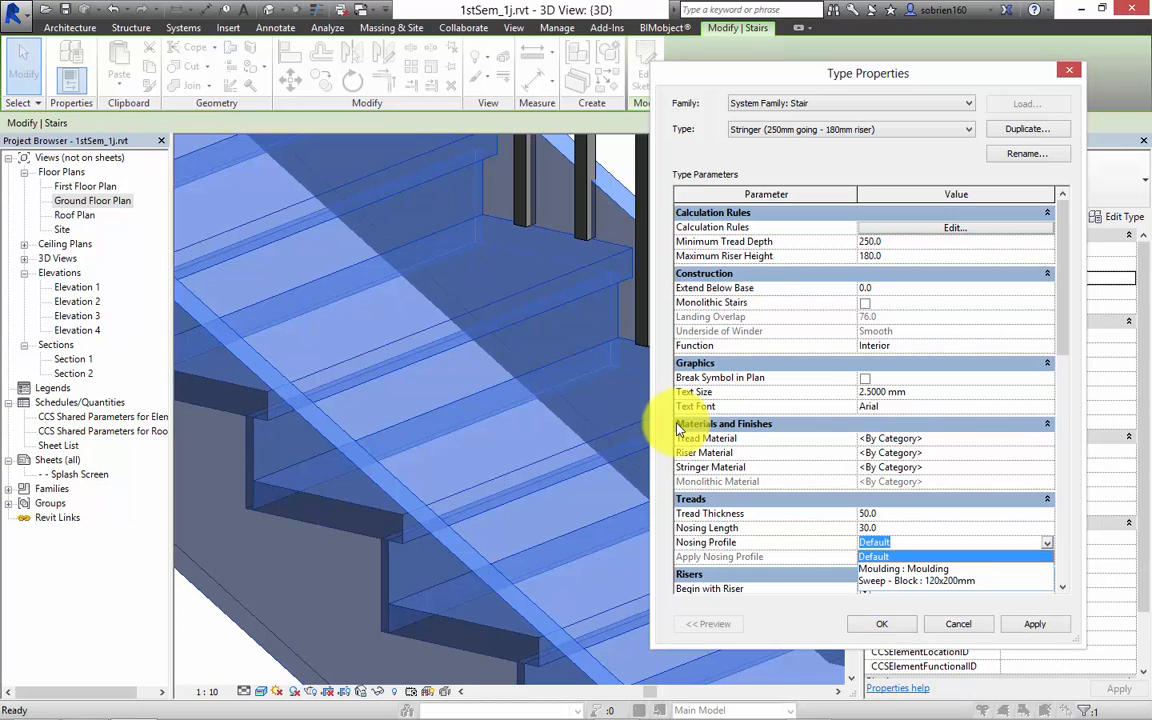
{"action": "left_click", "coordinate": [903, 568]}
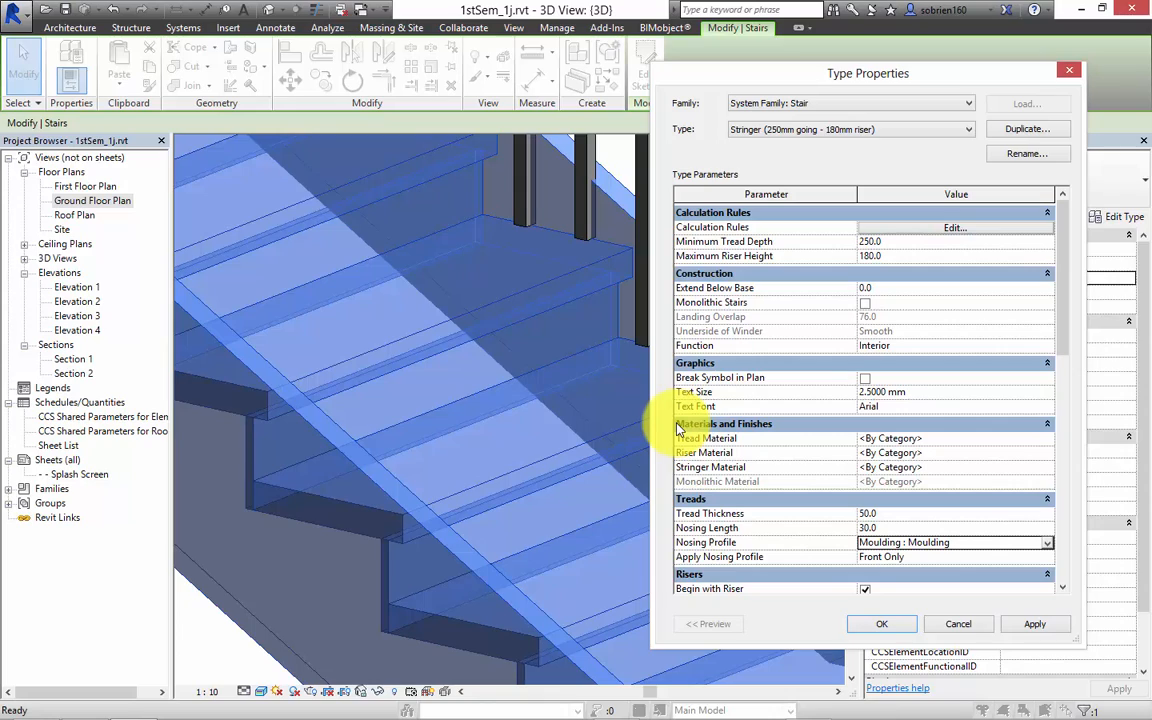
{"action": "left_click", "coordinate": [1034, 623]}
{"action": "left_click", "coordinate": [881, 624]}
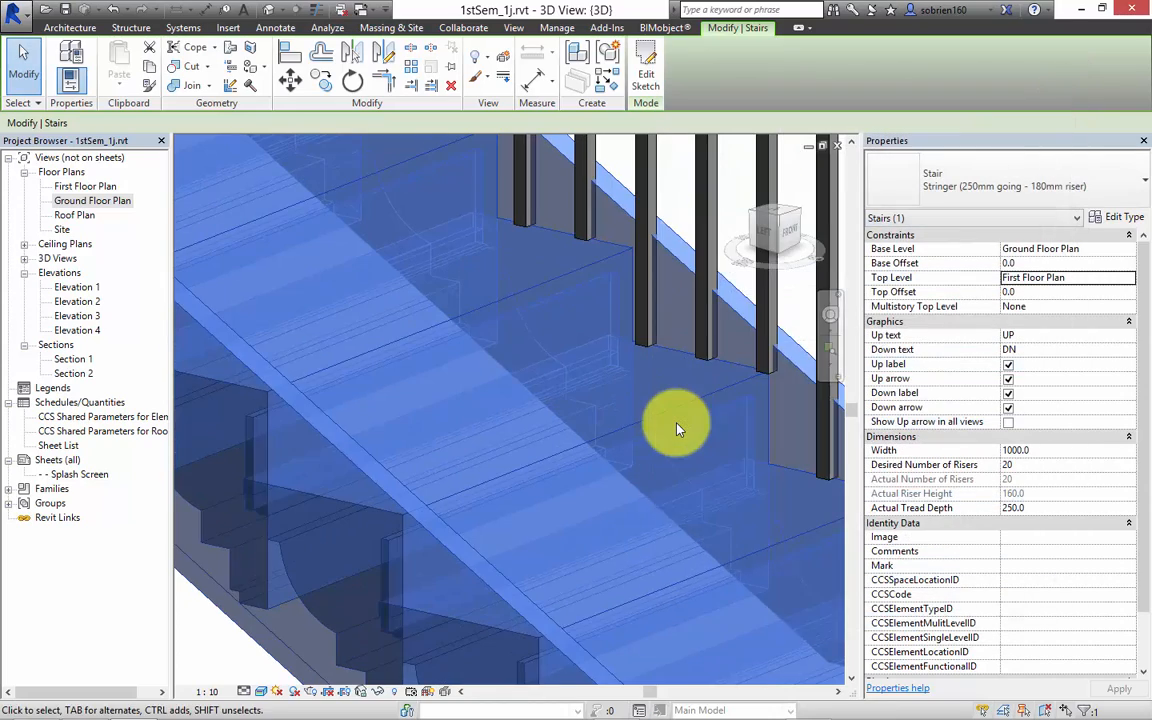
{"action": "scroll", "coordinate": [678, 428], "scroll_direction": "down", "scroll_amount": 3}
{"action": "middle_click_drag", "start_coordinate": [678, 428], "coordinate": [678, 428], "text": "shift"}
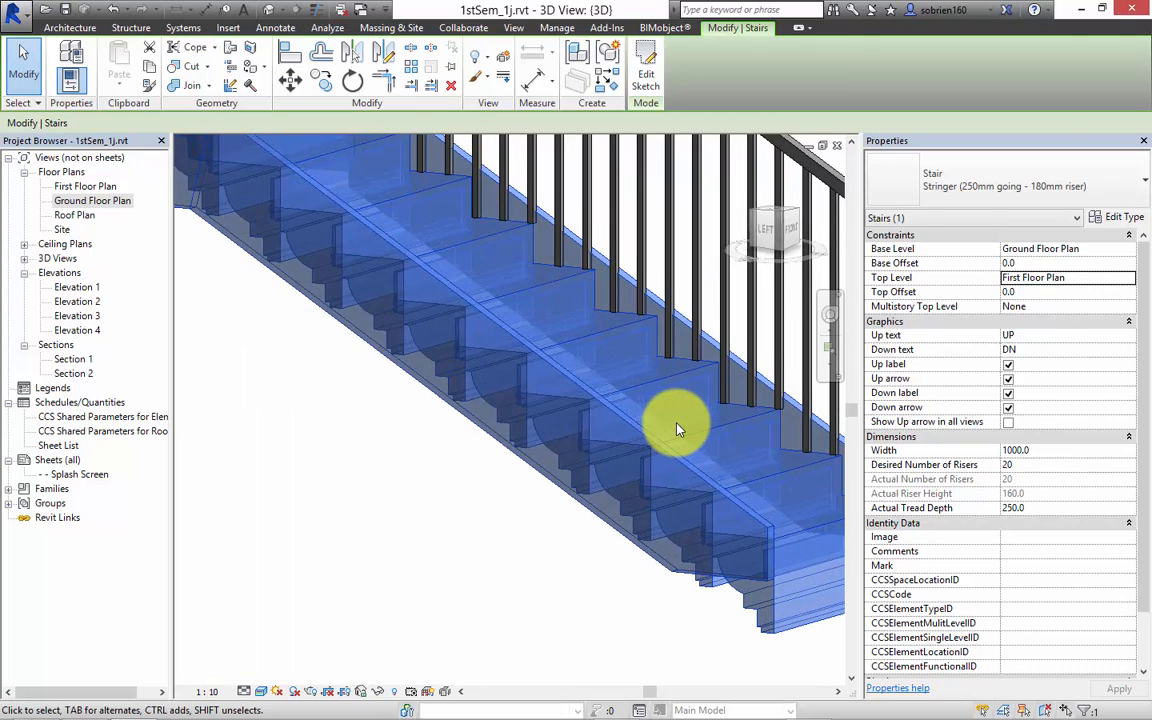
{"action": "key", "text": "Escape"}
Step: Set the Stringer stair type's nosing profile back to Default
{"action": "middle_click_drag", "start_coordinate": [678, 428], "coordinate": [678, 428]}
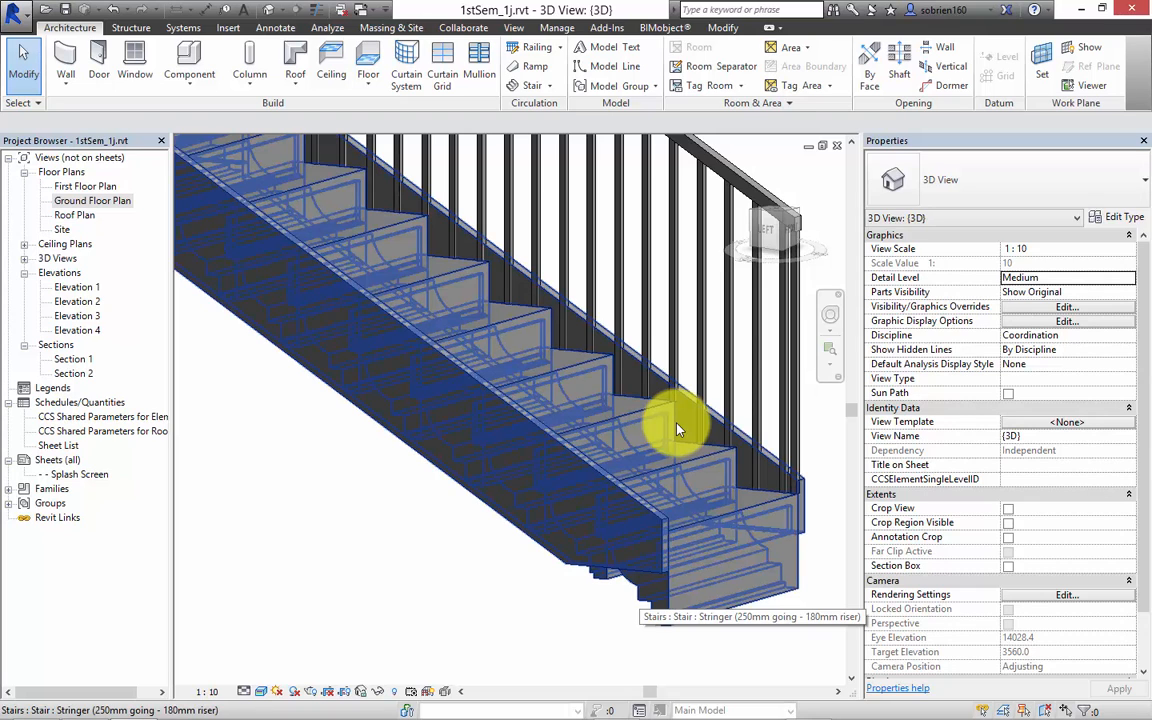
{"action": "middle_click_drag", "start_coordinate": [678, 428], "coordinate": [678, 428], "text": "shift"}
{"action": "left_click", "coordinate": [678, 428]}
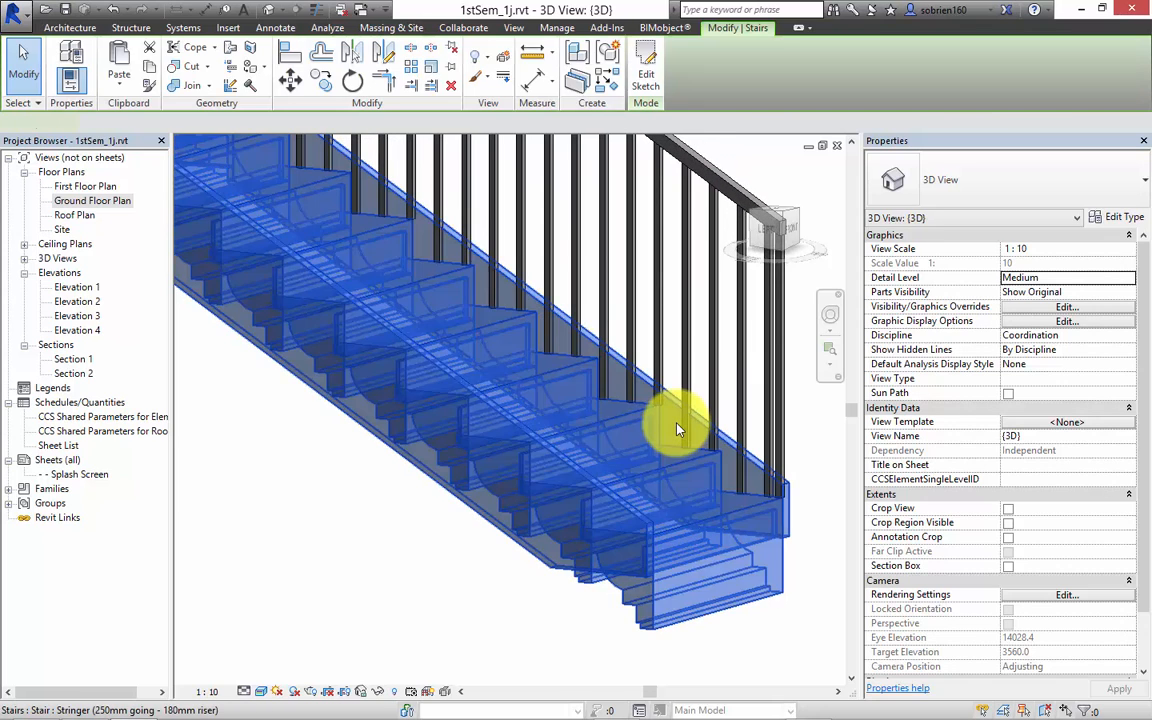
{"action": "double_click", "coordinate": [678, 428]}
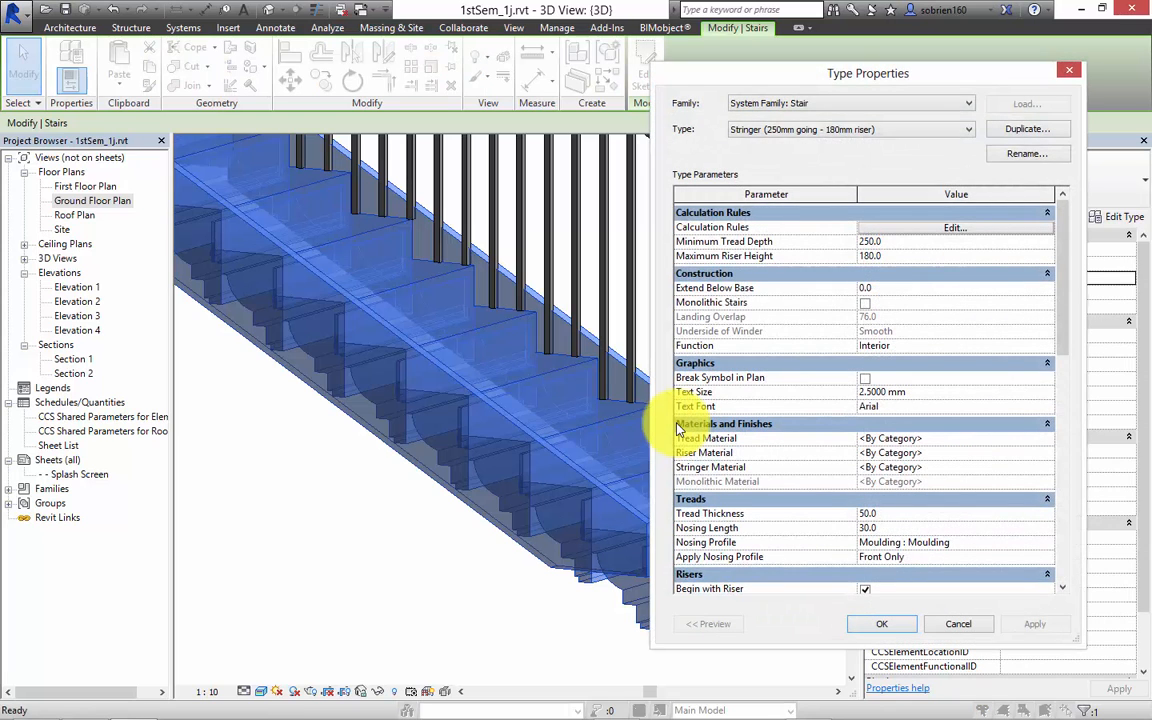
{"action": "left_click", "coordinate": [954, 542]}
{"action": "left_click", "coordinate": [1047, 543]}
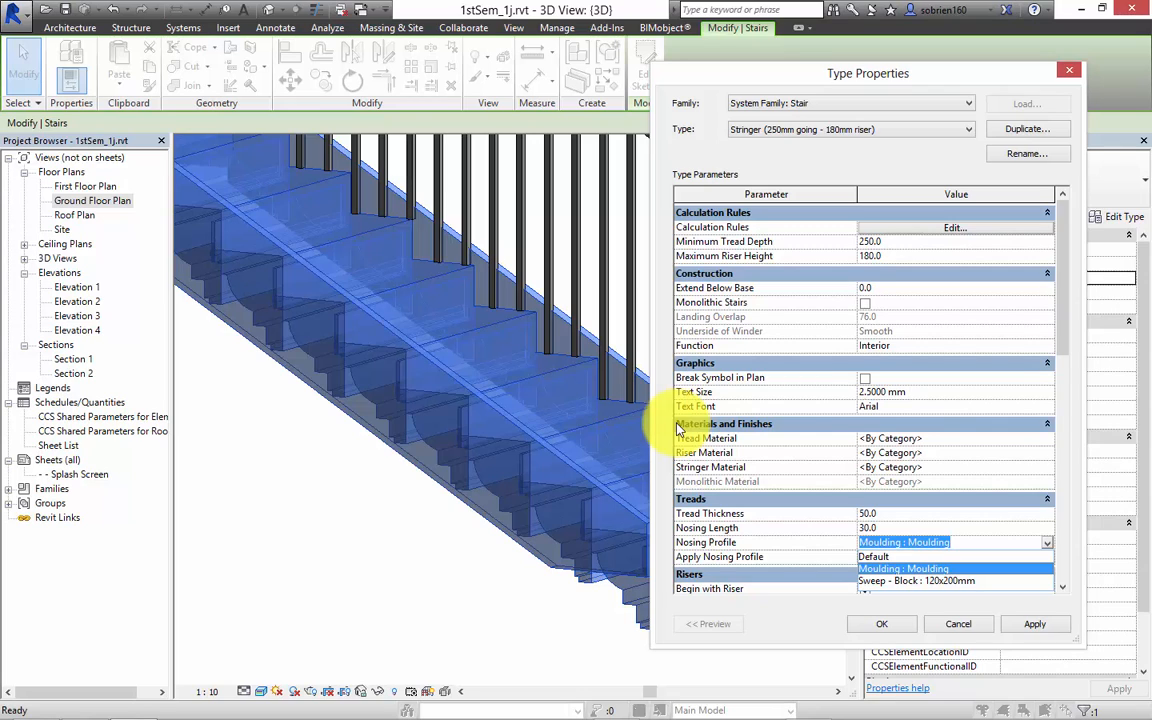
{"action": "left_click", "coordinate": [873, 556]}
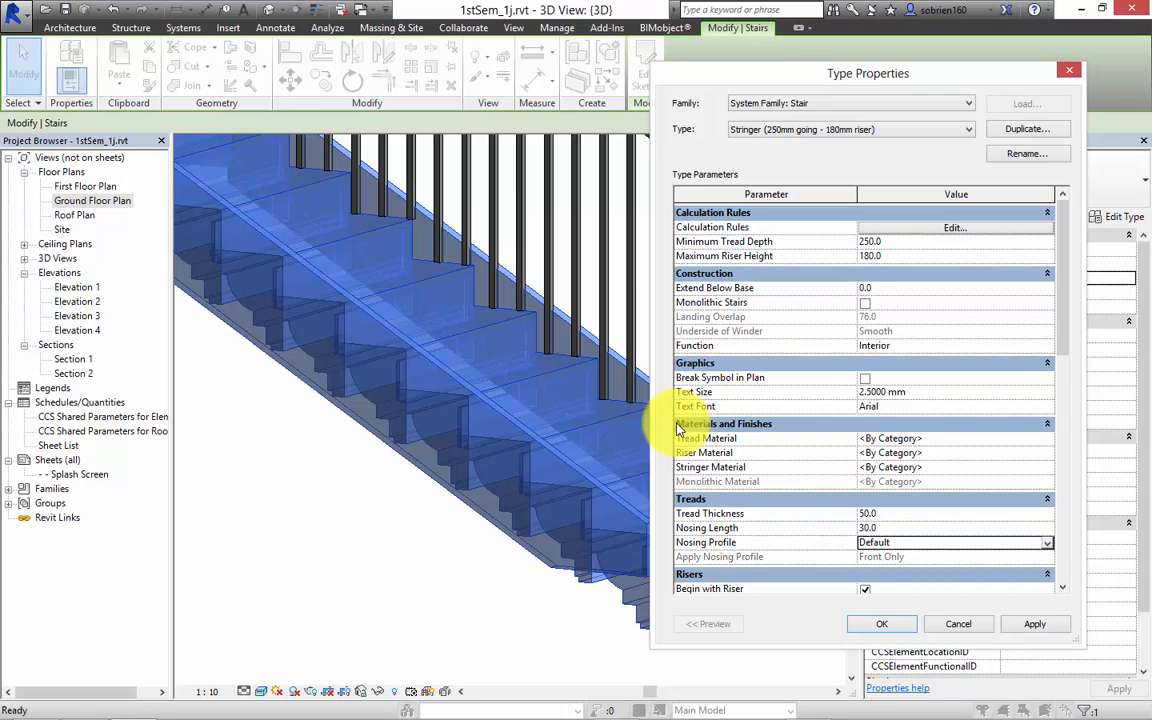
Step: Set the Stringer stair type's nosing length to 100 mm and apply it to the stair
{"action": "left_click", "coordinate": [890, 528]}
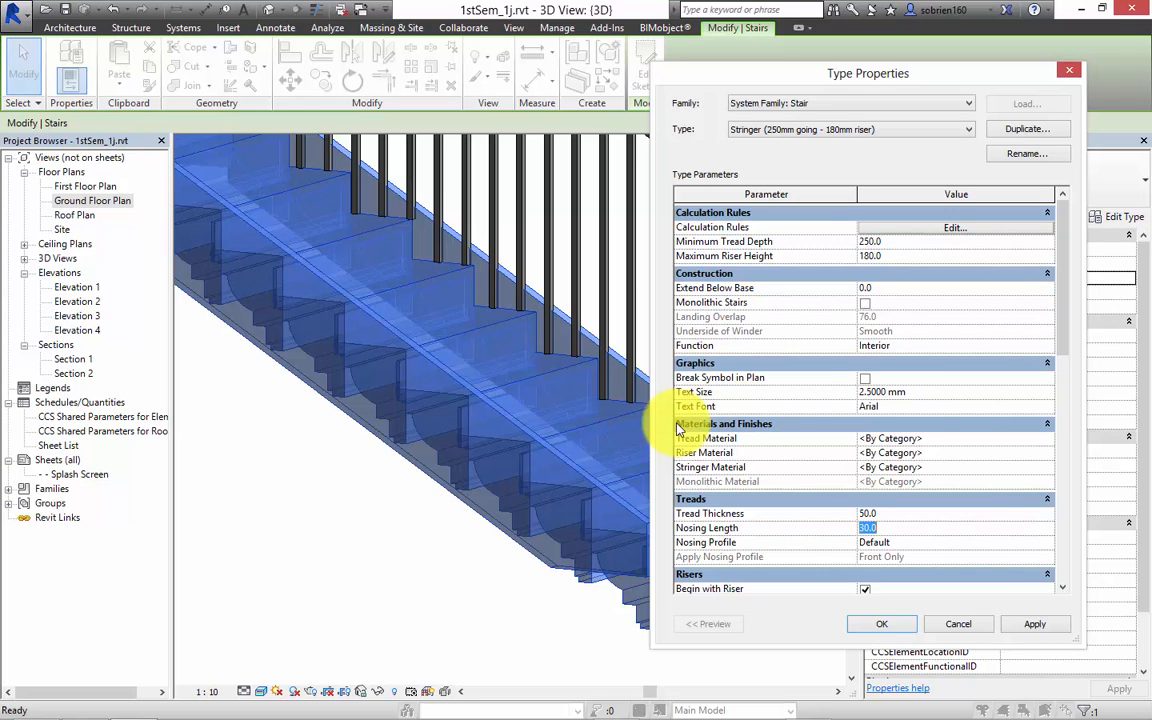
{"action": "type", "text": "100"}
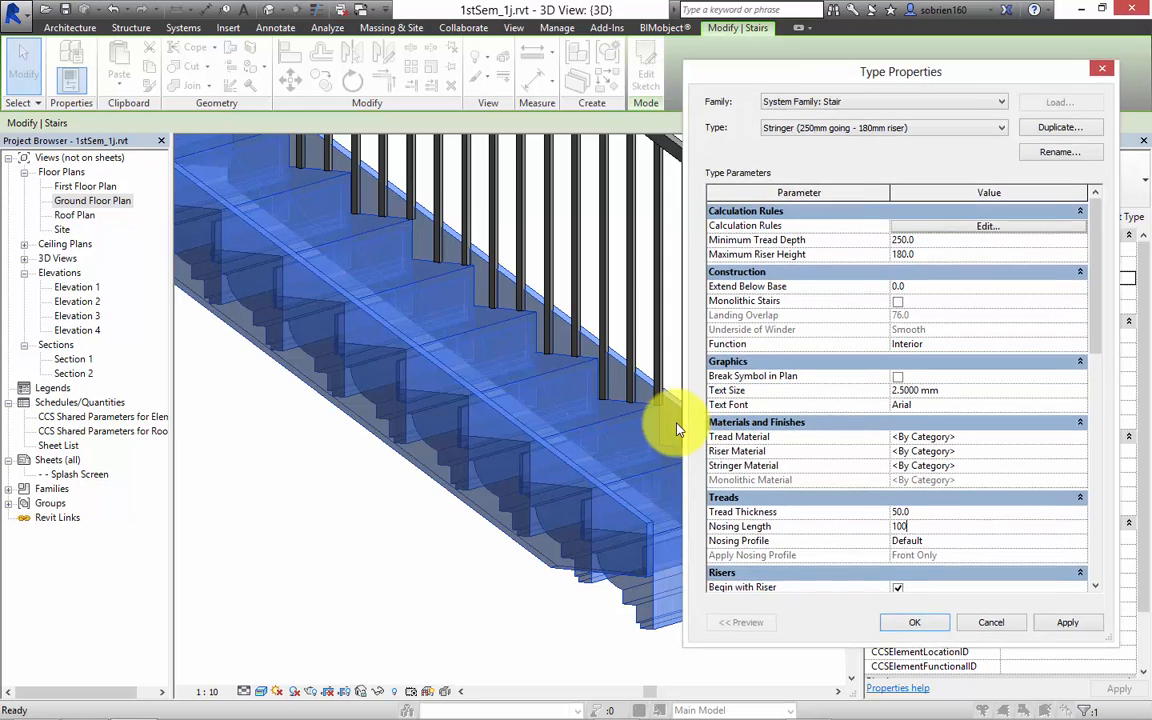
{"action": "left_click_drag", "start_coordinate": [900, 71], "coordinate": [944, 62]}
{"action": "left_click", "coordinate": [1111, 613]}
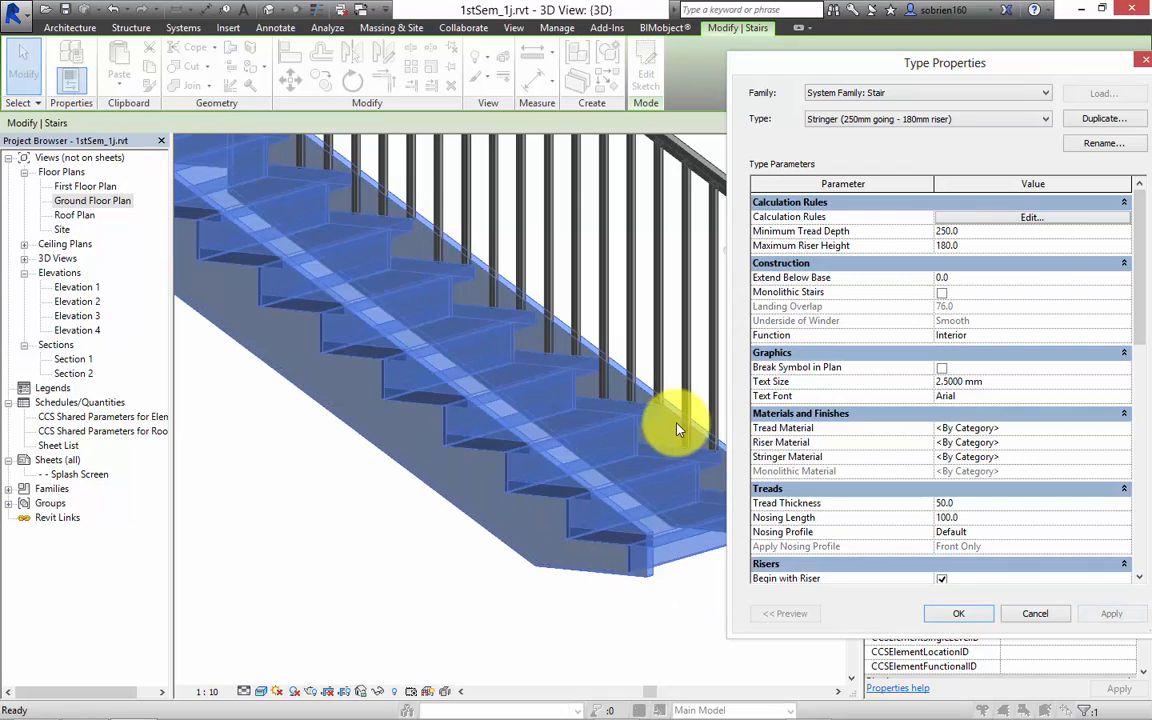
{"action": "left_click", "coordinate": [958, 613]}
{"action": "key", "text": "Escape"}
Step: Set the Stringer stair type's tread material to Wood, shaded with its render appearance, and apply it to the stair
{"action": "middle_click_drag", "start_coordinate": [679, 430], "coordinate": [679, 430], "text": "shift"}
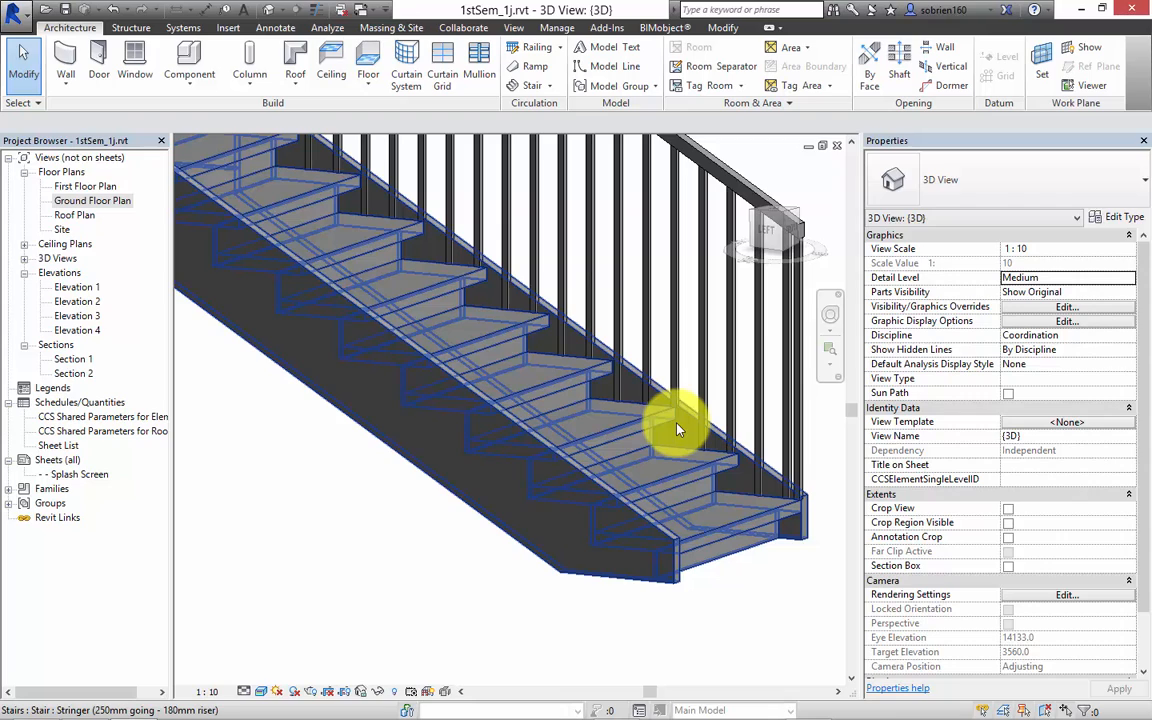
{"action": "middle_click_drag", "start_coordinate": [678, 429], "coordinate": [678, 429], "text": "shift"}
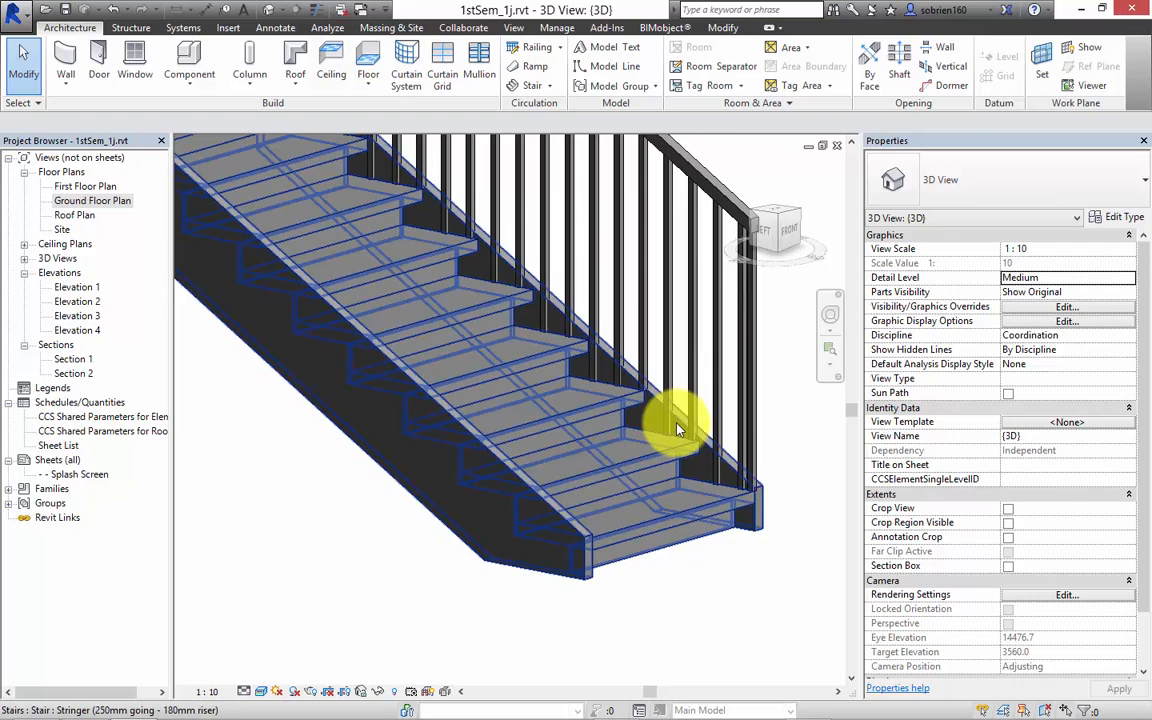
{"action": "left_click", "coordinate": [678, 429]}
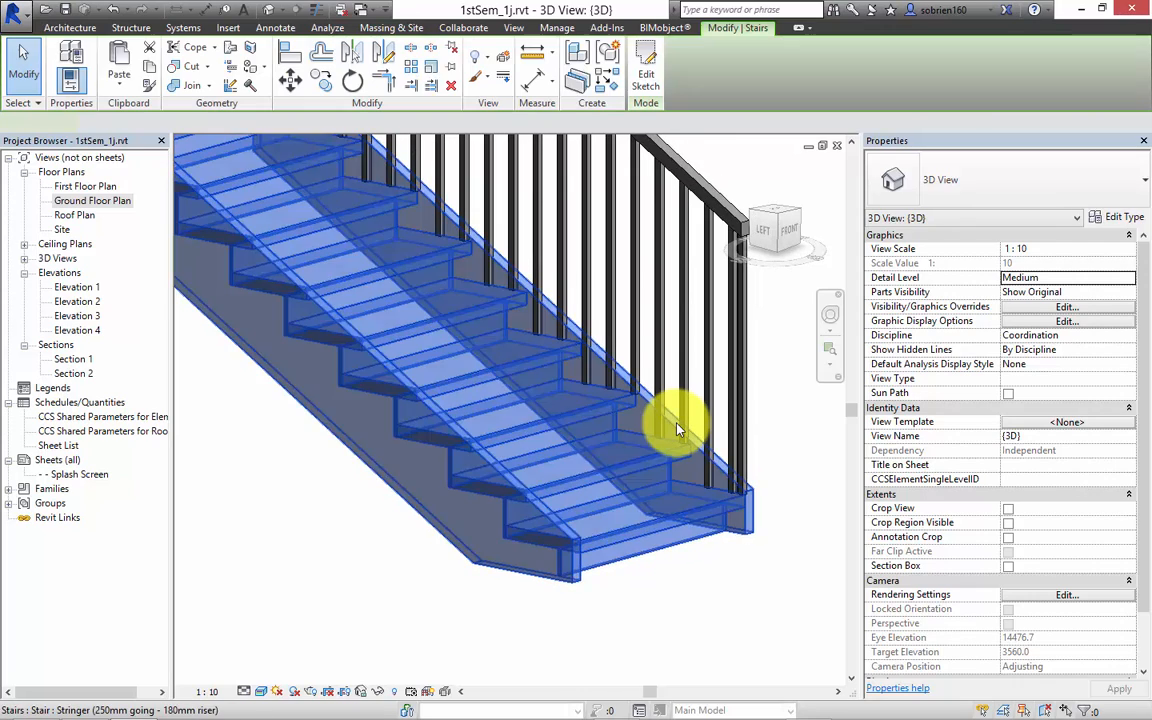
{"action": "double_click", "coordinate": [678, 429]}
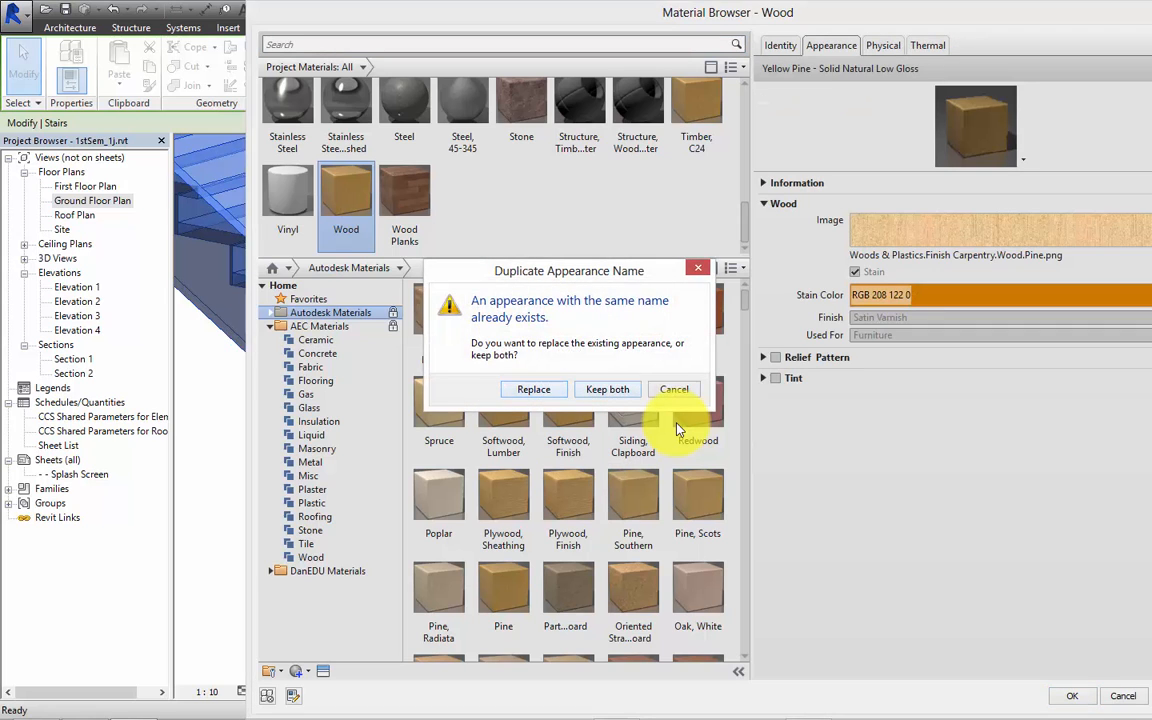
{"action": "key", "text": "Return"}
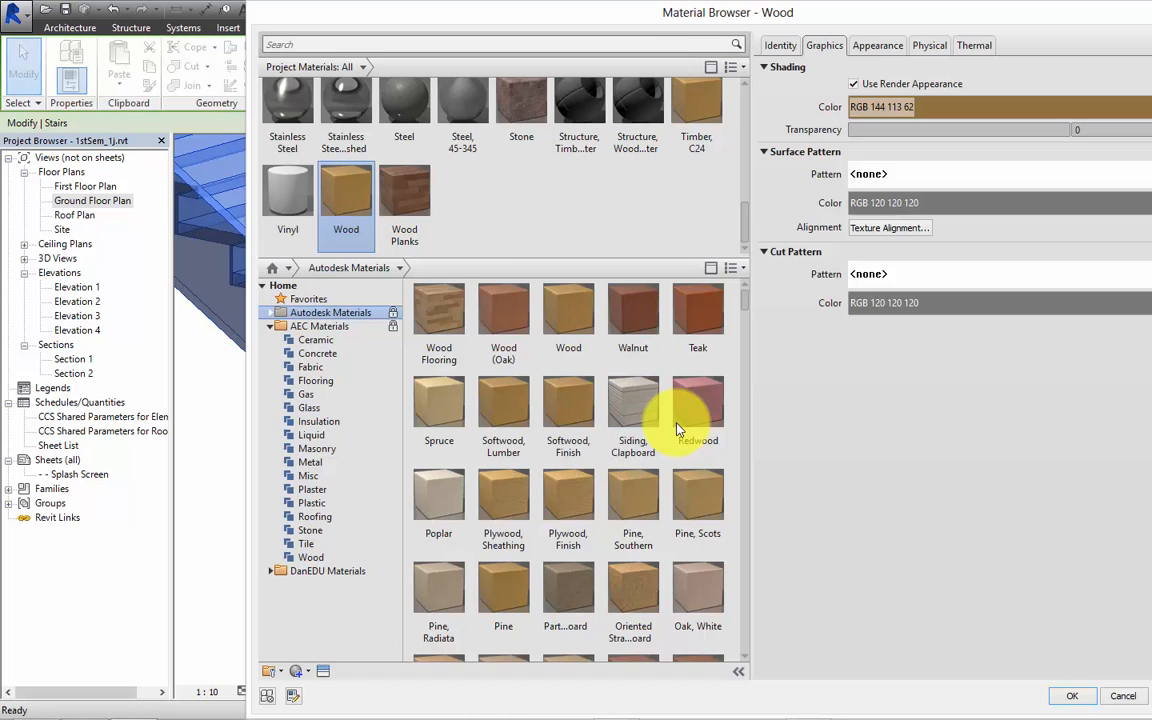
{"action": "key", "text": "Return"}
{"action": "left_click", "coordinate": [1020, 217]}
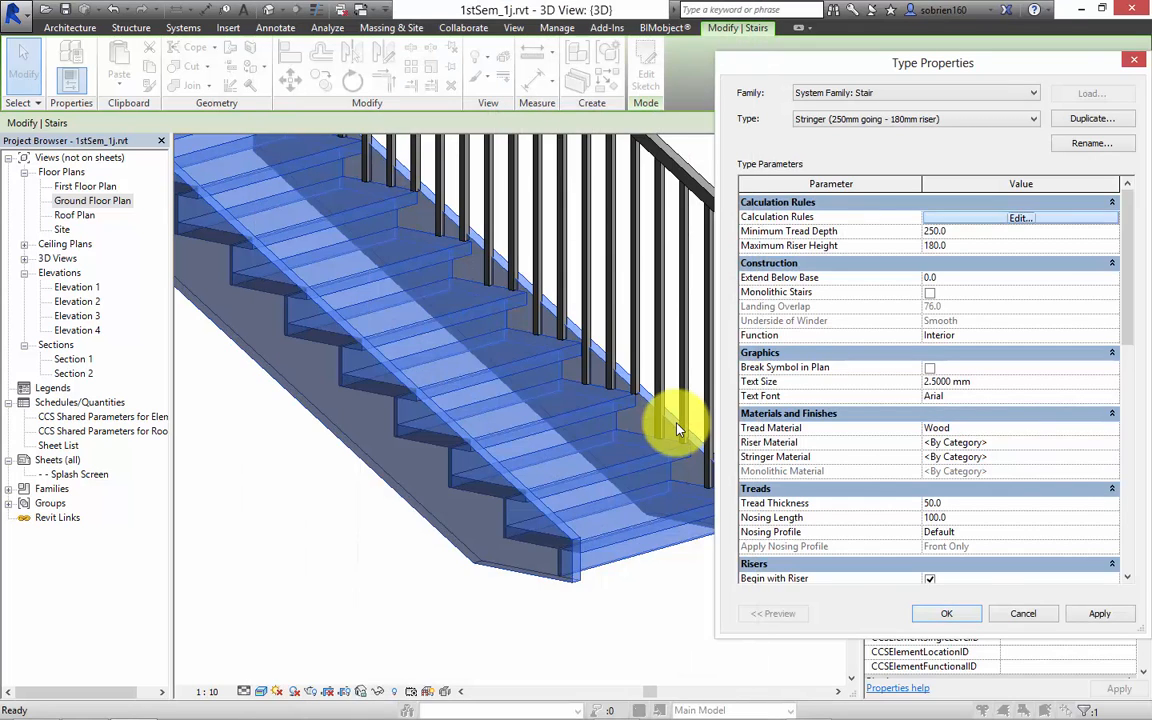
{"action": "key", "text": "Return"}
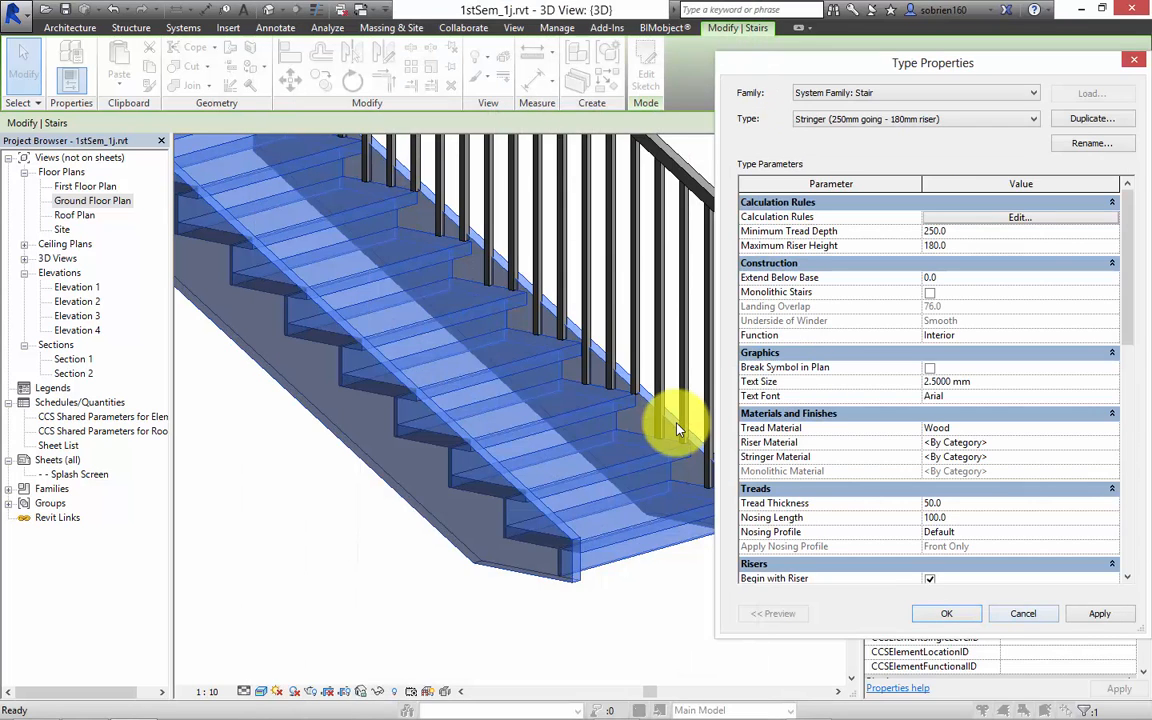
{"action": "left_click", "coordinate": [1099, 614]}
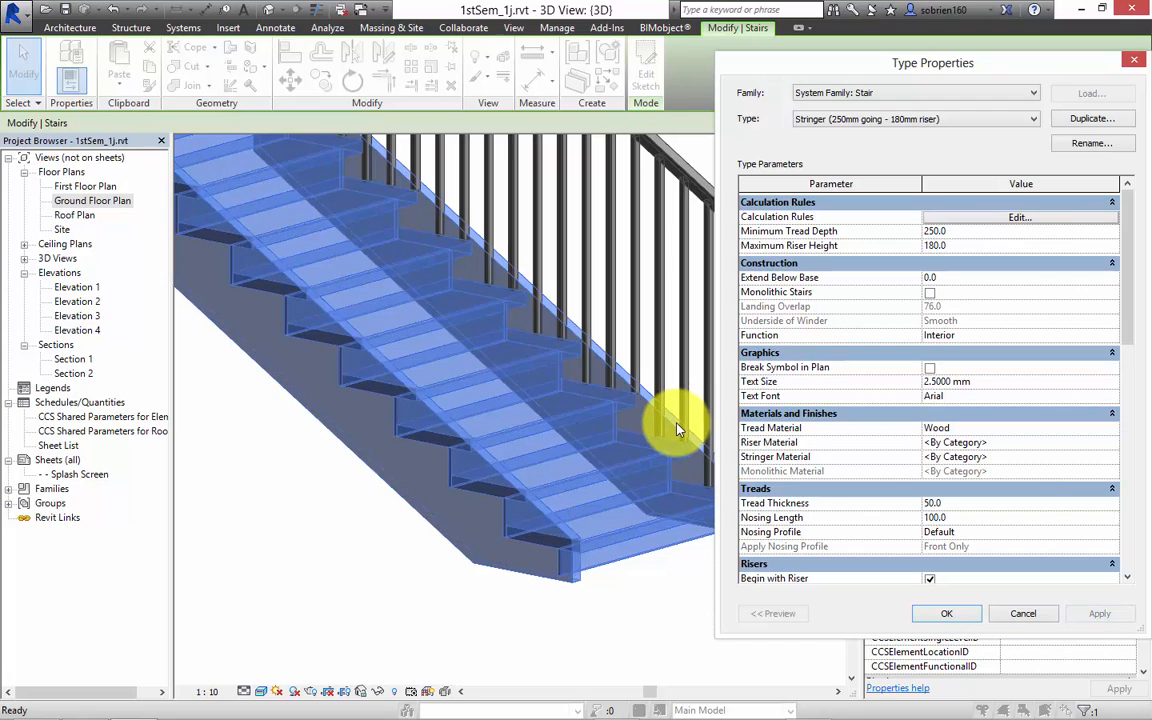
{"action": "key", "text": "Return"}
{"action": "key", "text": "Escape"}
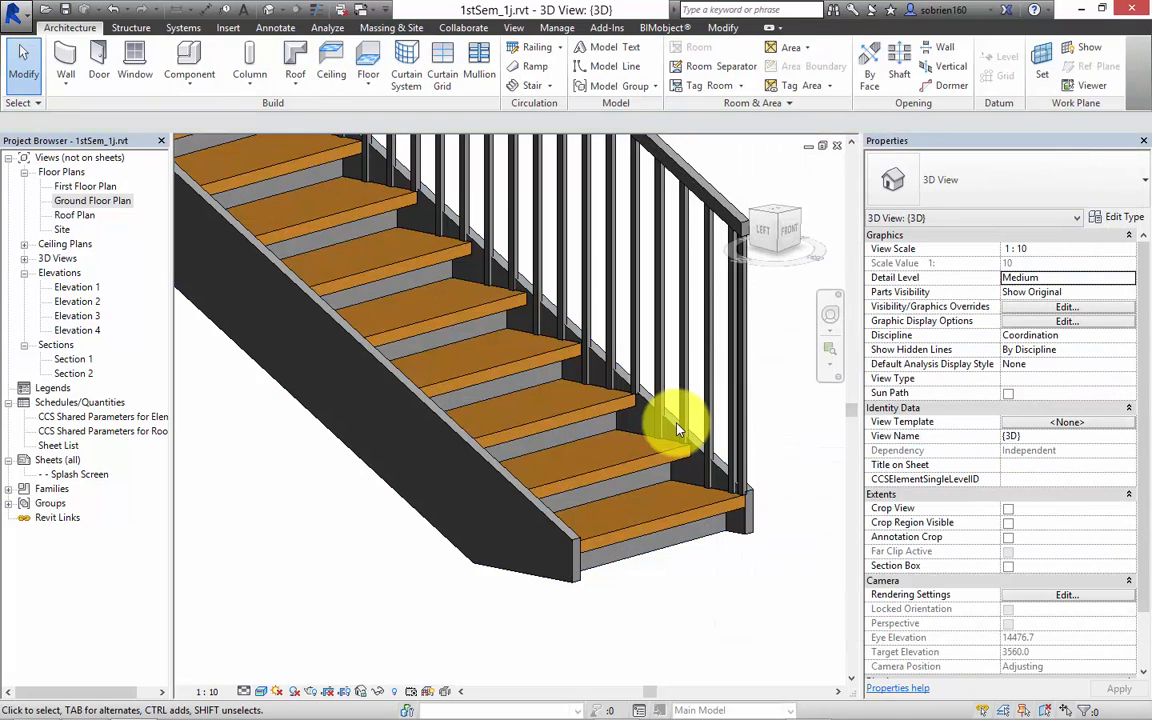
Step: Examine the wood finish on the treads up close and across the whole stair
{"action": "scroll", "coordinate": [677, 430], "scroll_direction": "up", "scroll_amount": 5}
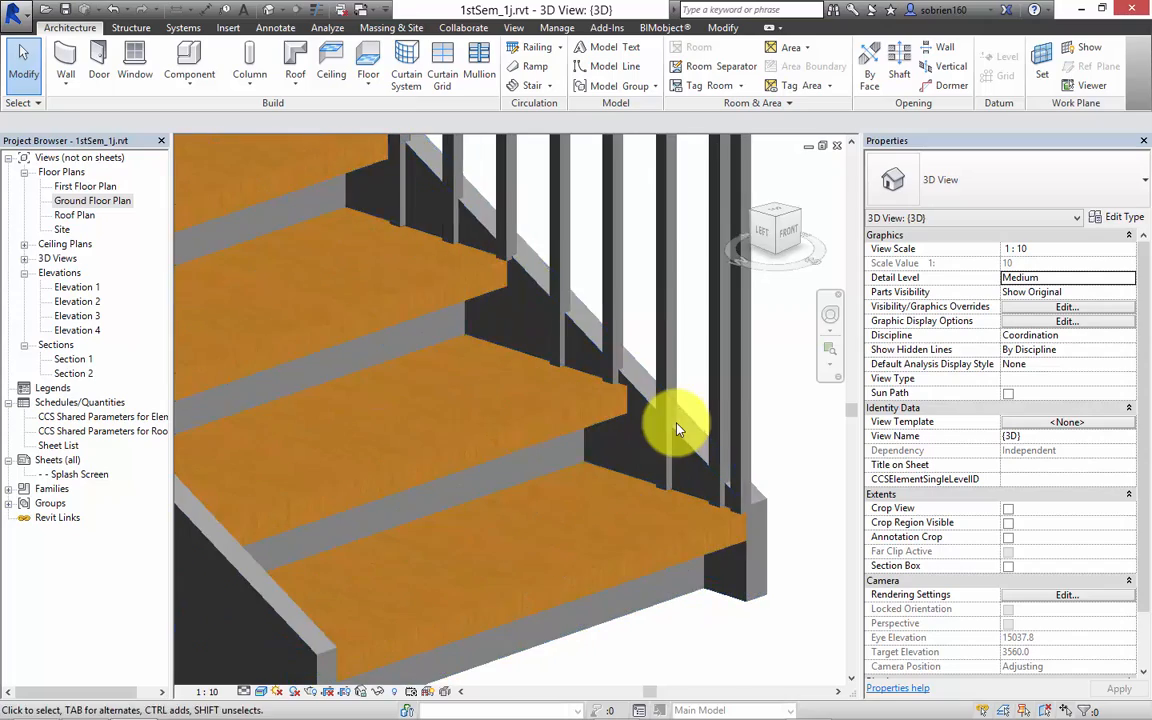
{"action": "scroll", "coordinate": [677, 430], "scroll_direction": "up", "scroll_amount": 4}
{"action": "scroll", "coordinate": [677, 430], "scroll_direction": "down", "scroll_amount": 5}
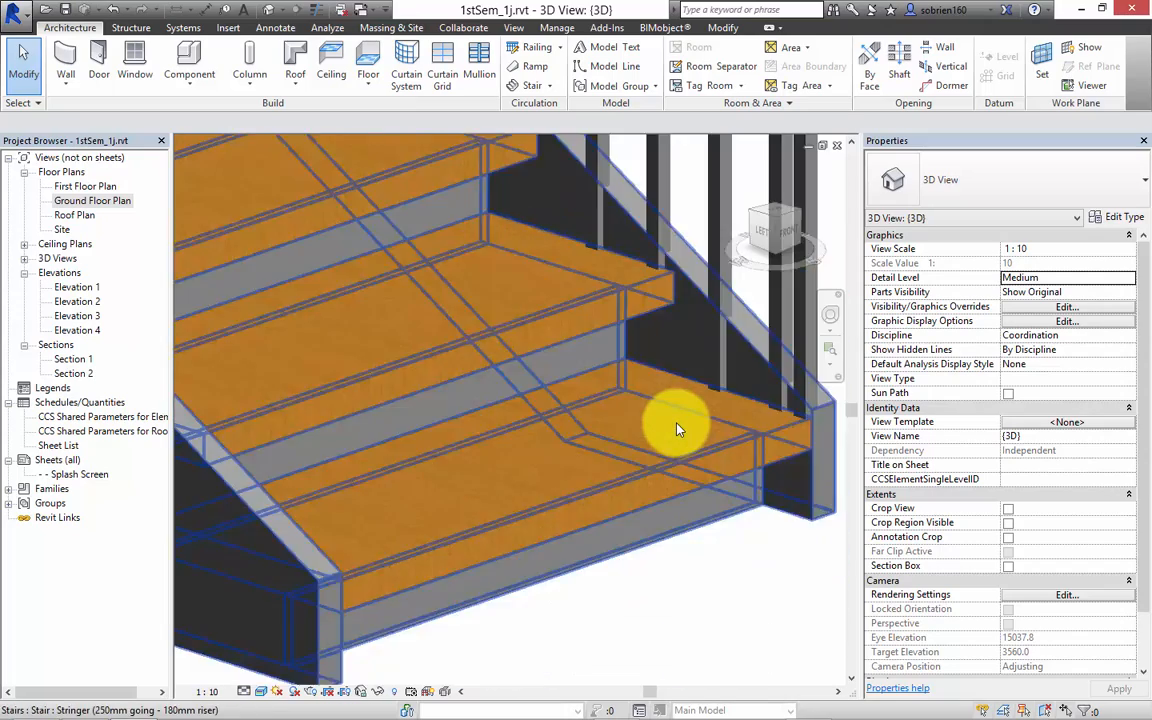
{"action": "scroll", "coordinate": [677, 430], "scroll_direction": "down", "scroll_amount": 5}
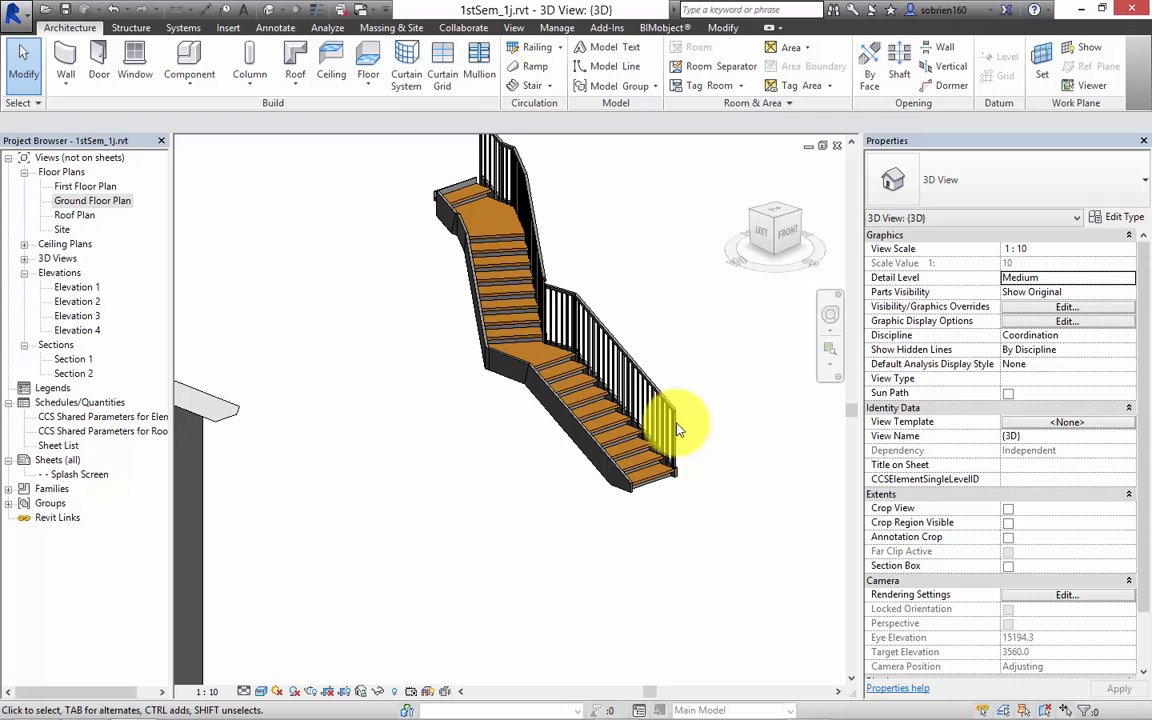
{"action": "scroll", "coordinate": [677, 430], "scroll_direction": "up", "scroll_amount": 5}
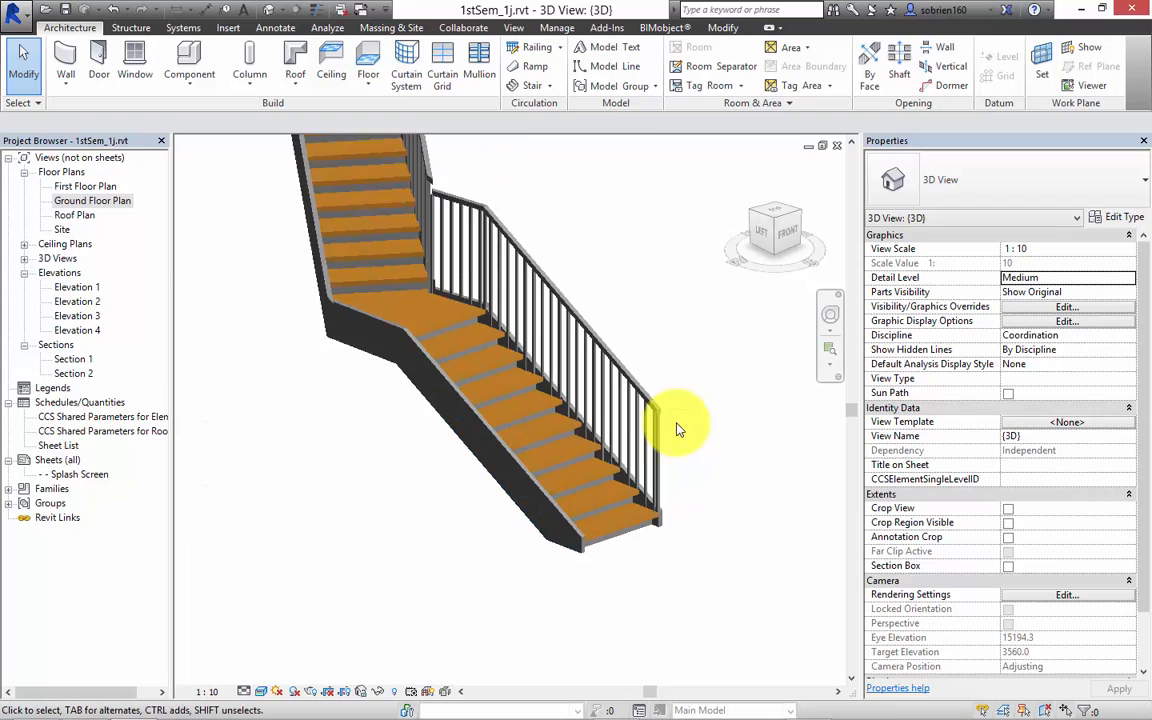
{"action": "scroll", "coordinate": [677, 430], "scroll_direction": "down", "scroll_amount": 1}
{"action": "scroll", "coordinate": [677, 430], "scroll_direction": "up", "scroll_amount": 2}
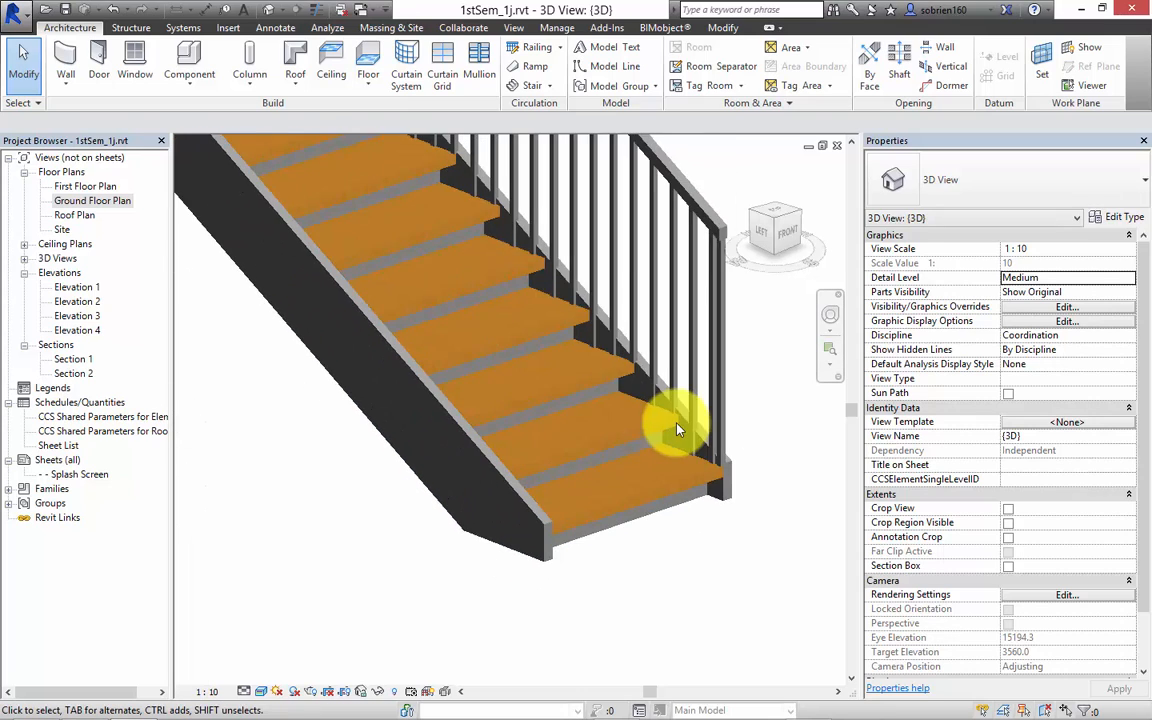
{"action": "scroll", "coordinate": [677, 430], "scroll_direction": "down", "scroll_amount": 1}
{"action": "scroll", "coordinate": [677, 430], "scroll_direction": "up", "scroll_amount": 1}
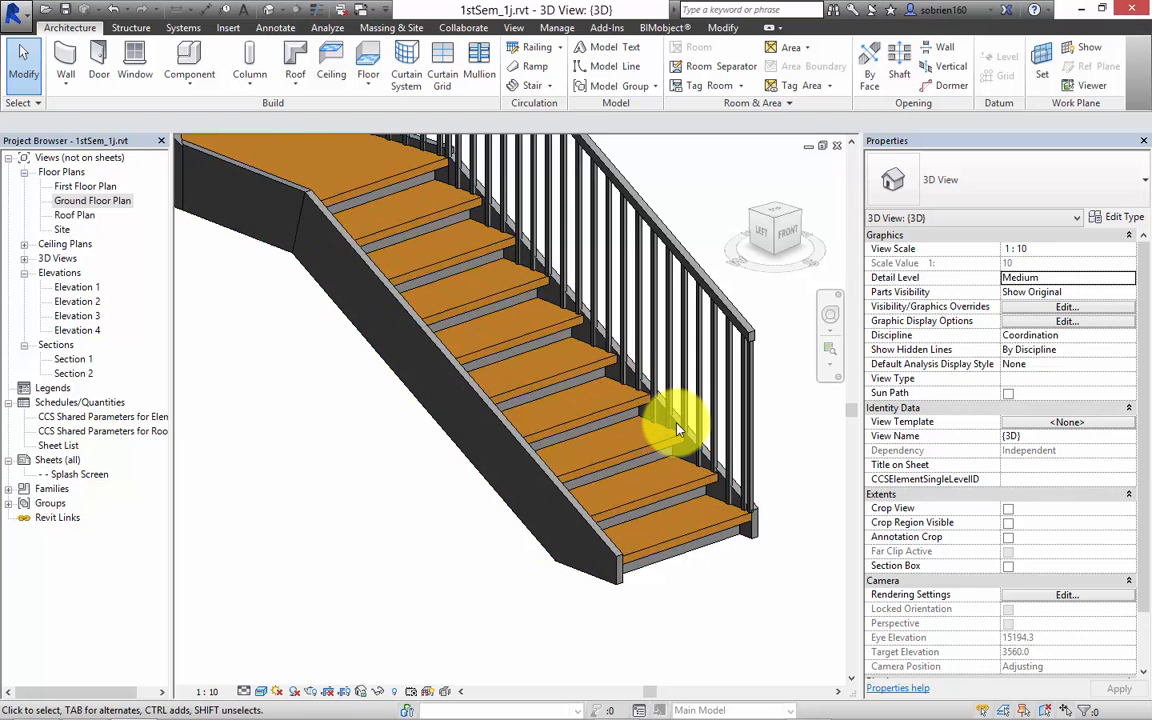
Step: Try the riser type None for the Stringer stair type and apply it to the stair
{"action": "left_click", "coordinate": [677, 430]}
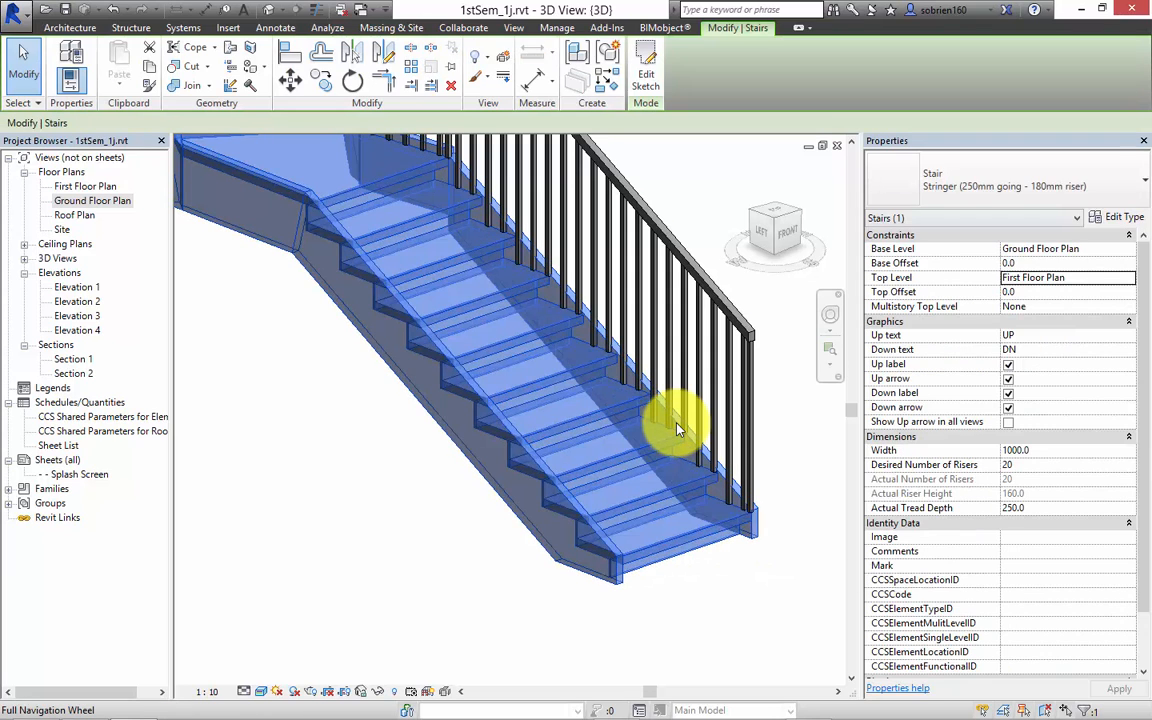
{"action": "left_click", "coordinate": [1117, 217]}
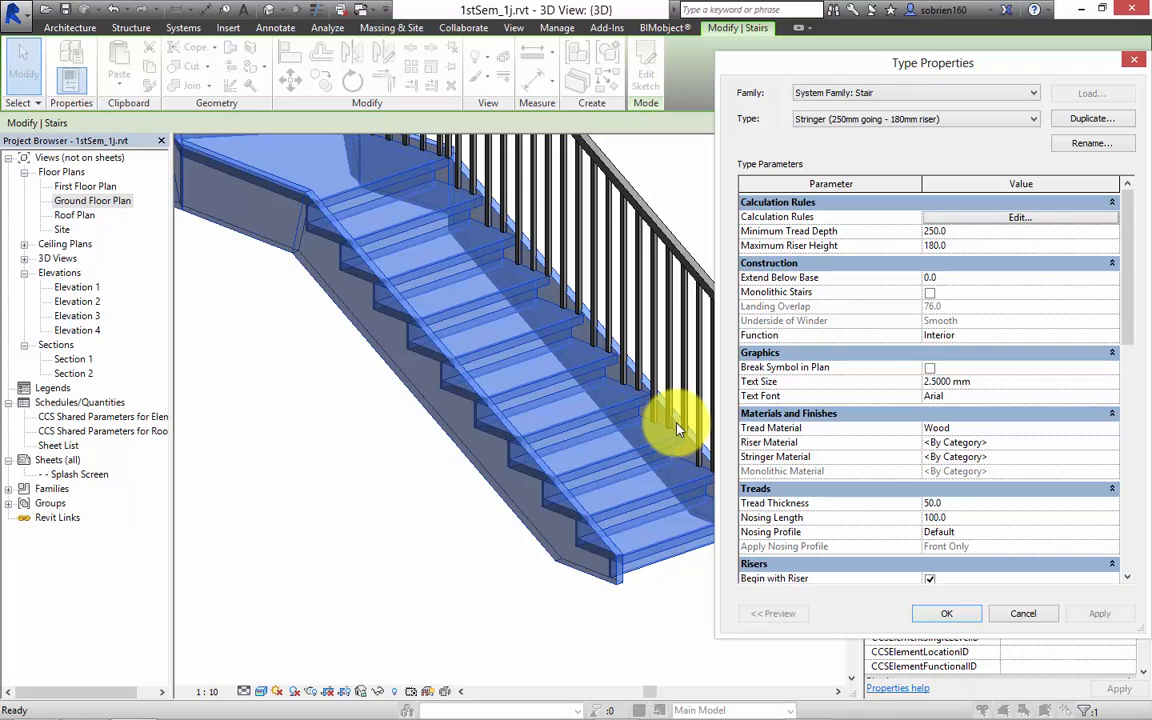
{"action": "scroll", "coordinate": [930, 390], "scroll_direction": "down", "scroll_amount": 5}
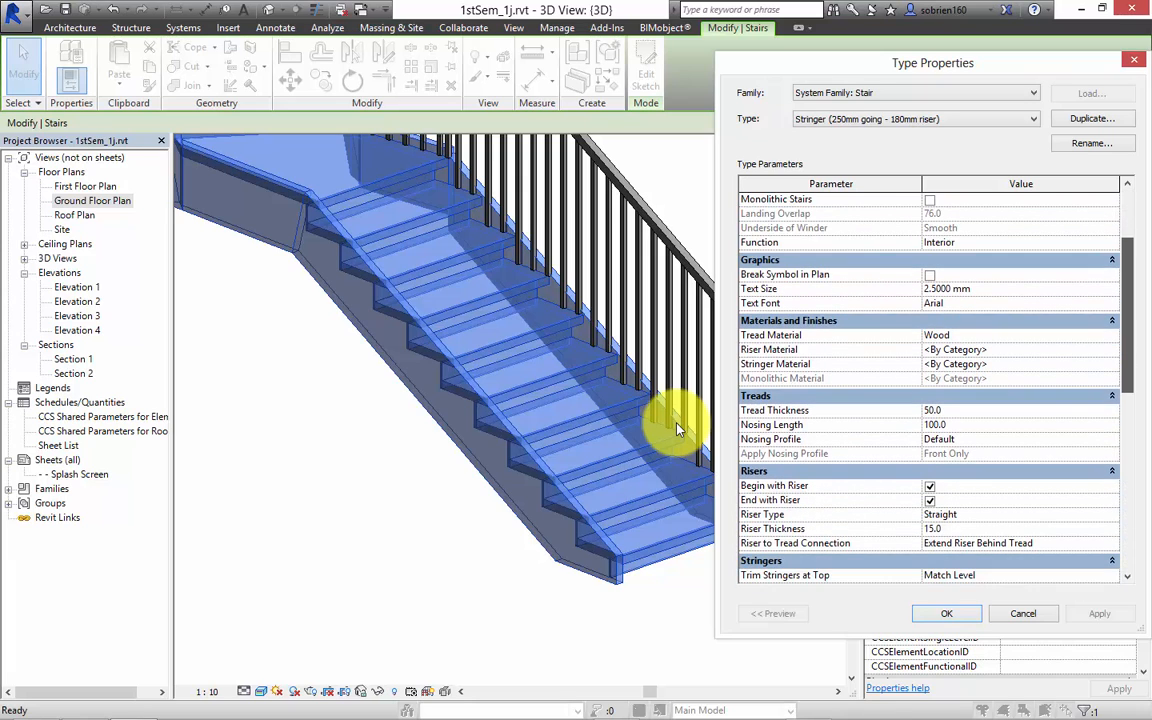
{"action": "scroll", "coordinate": [930, 390], "scroll_direction": "down", "scroll_amount": 5}
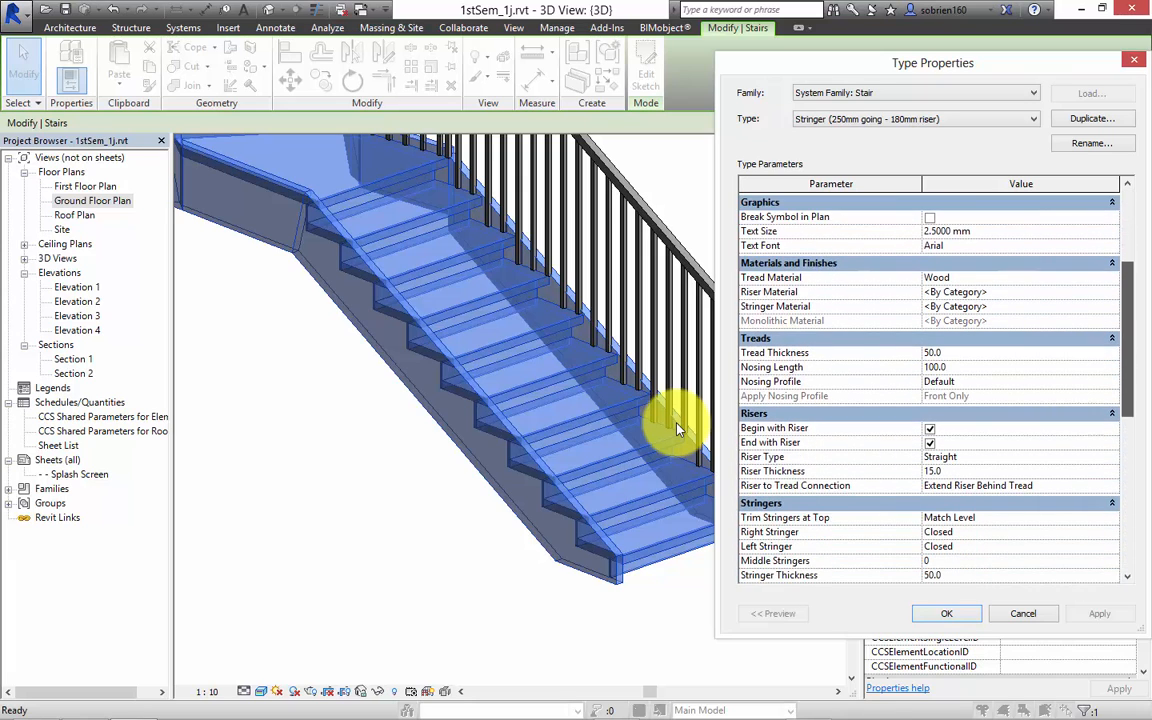
{"action": "scroll", "coordinate": [930, 390], "scroll_direction": "down", "scroll_amount": 2}
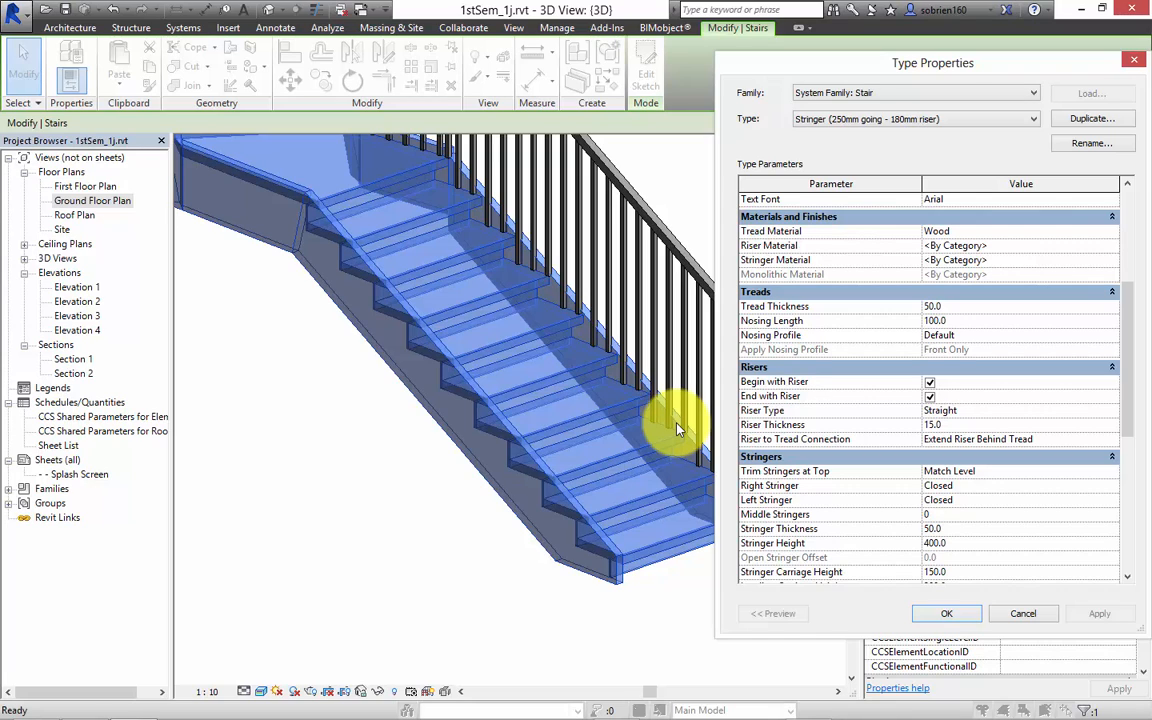
{"action": "left_click", "coordinate": [1020, 411]}
{"action": "left_click", "coordinate": [1111, 411]}
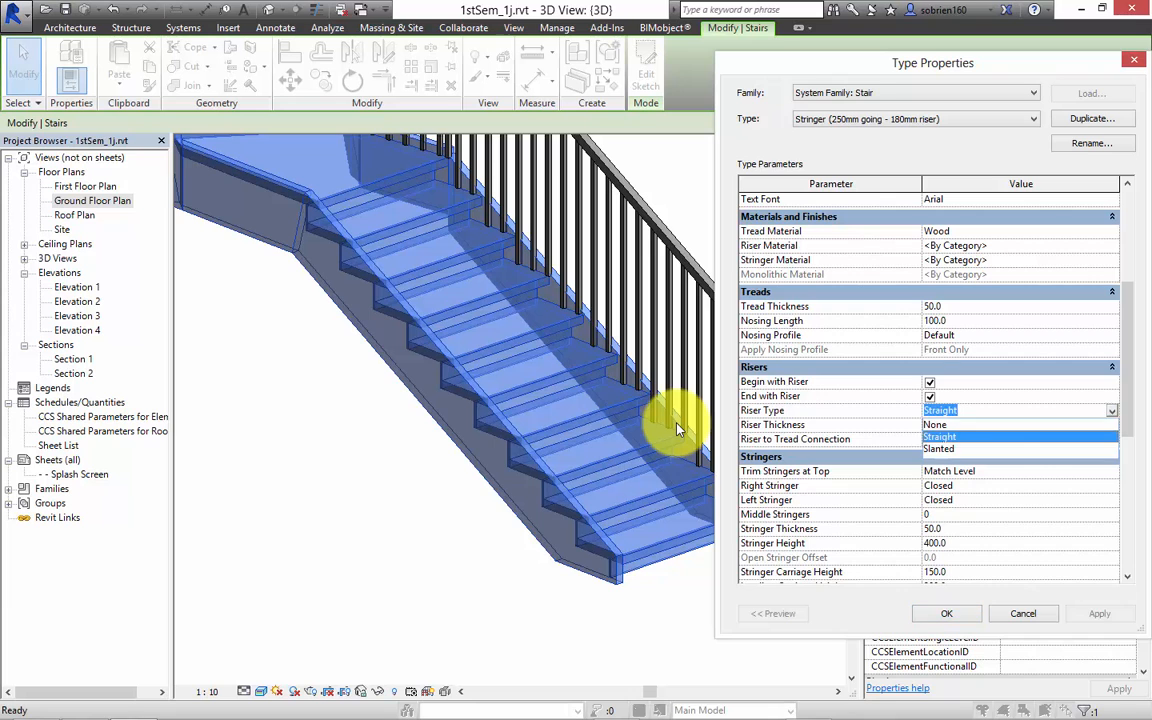
{"action": "left_click", "coordinate": [935, 424]}
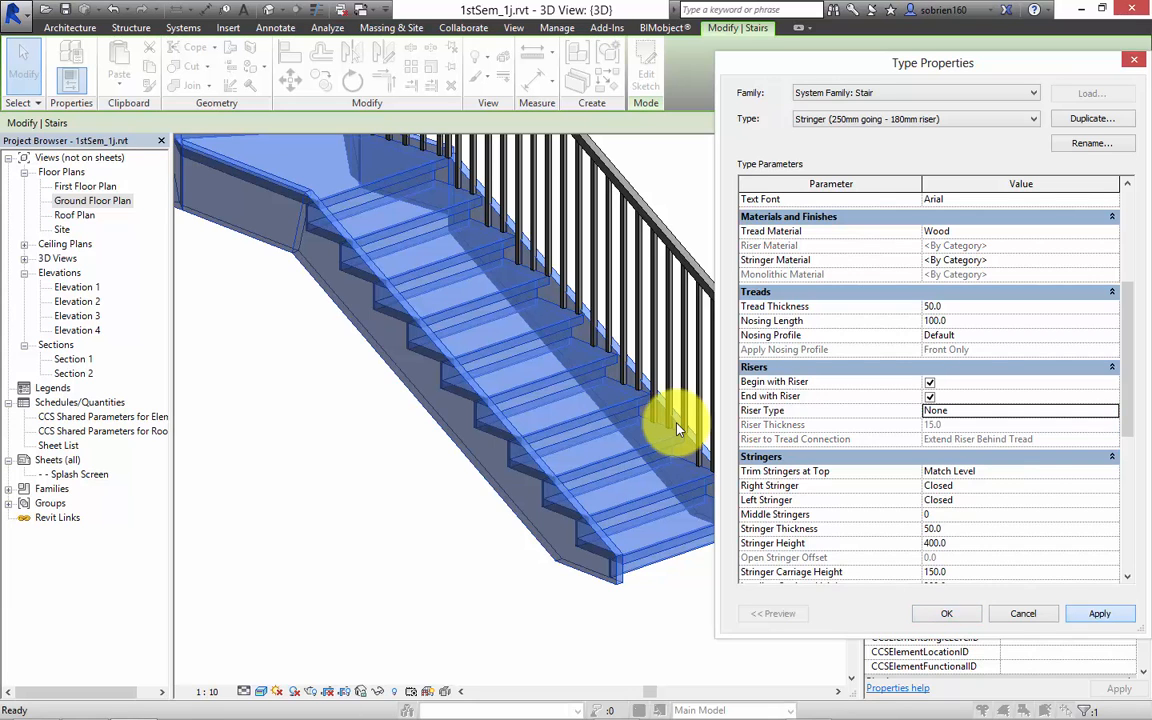
{"action": "left_click", "coordinate": [1099, 613]}
{"action": "left_click", "coordinate": [946, 613]}
{"action": "key", "text": "Escape"}
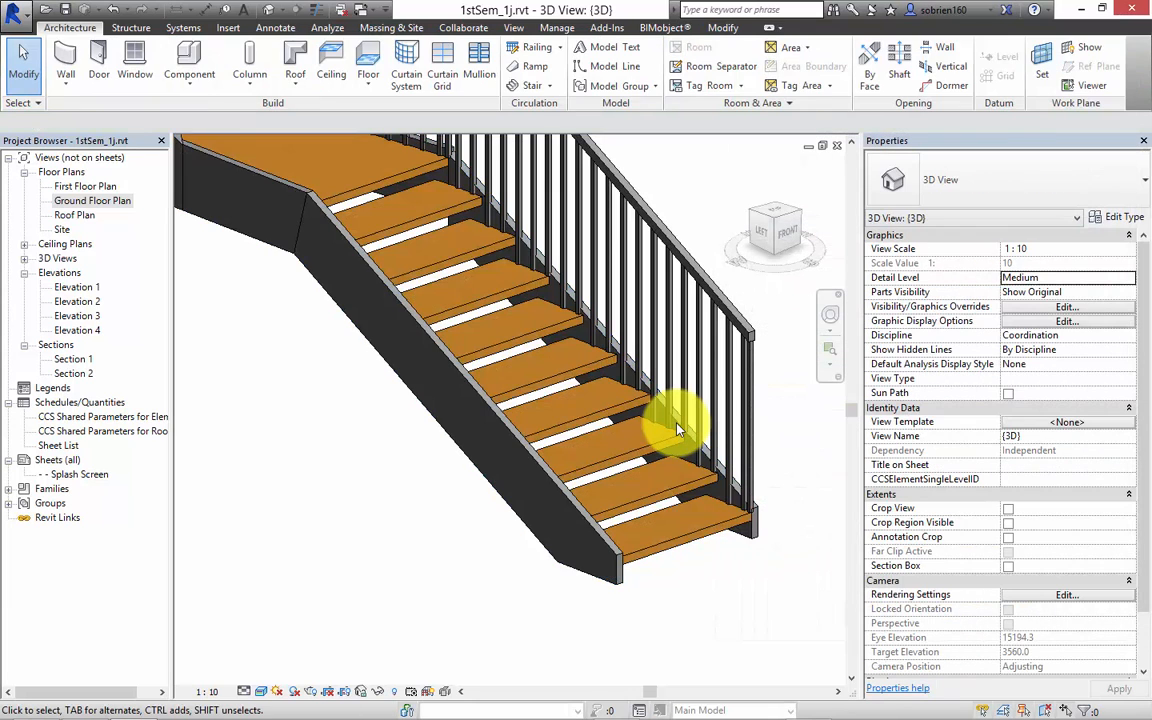
Step: Set the Stringer stair type's riser type to Slanted and apply it to the stair
{"action": "middle_click_drag", "start_coordinate": [676, 429], "coordinate": [676, 429], "text": "shift"}
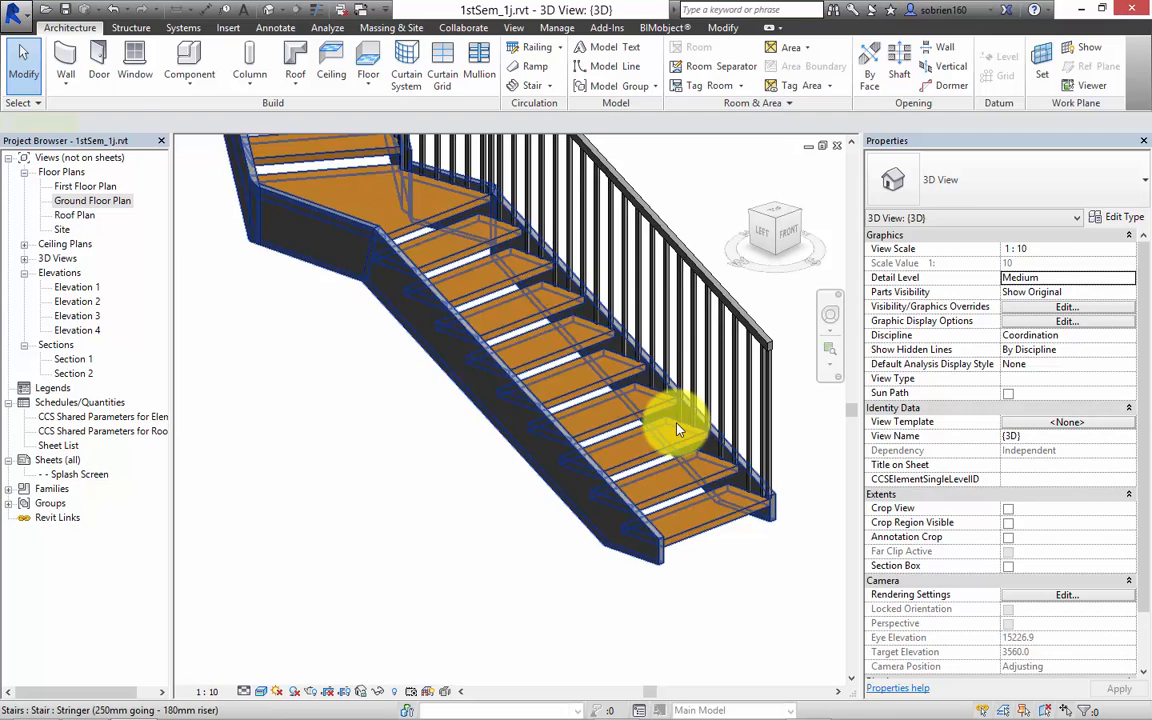
{"action": "left_click", "coordinate": [676, 429]}
{"action": "left_click", "coordinate": [1117, 217]}
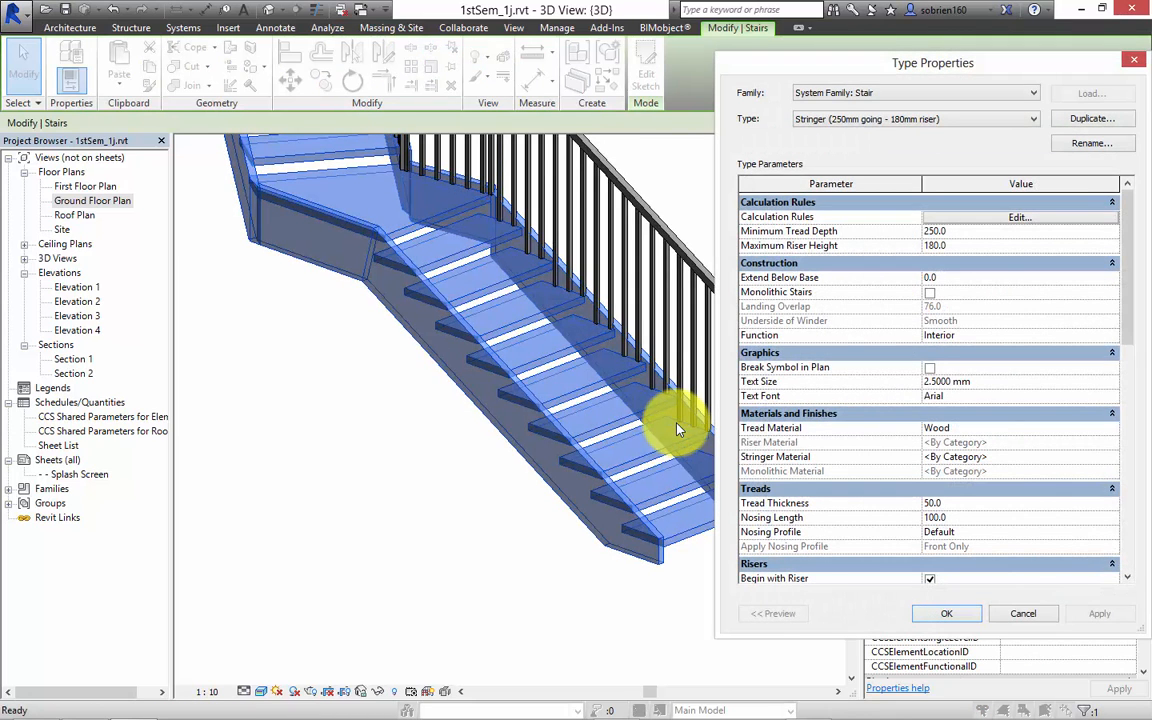
{"action": "scroll", "coordinate": [930, 380], "scroll_direction": "down", "scroll_amount": 3}
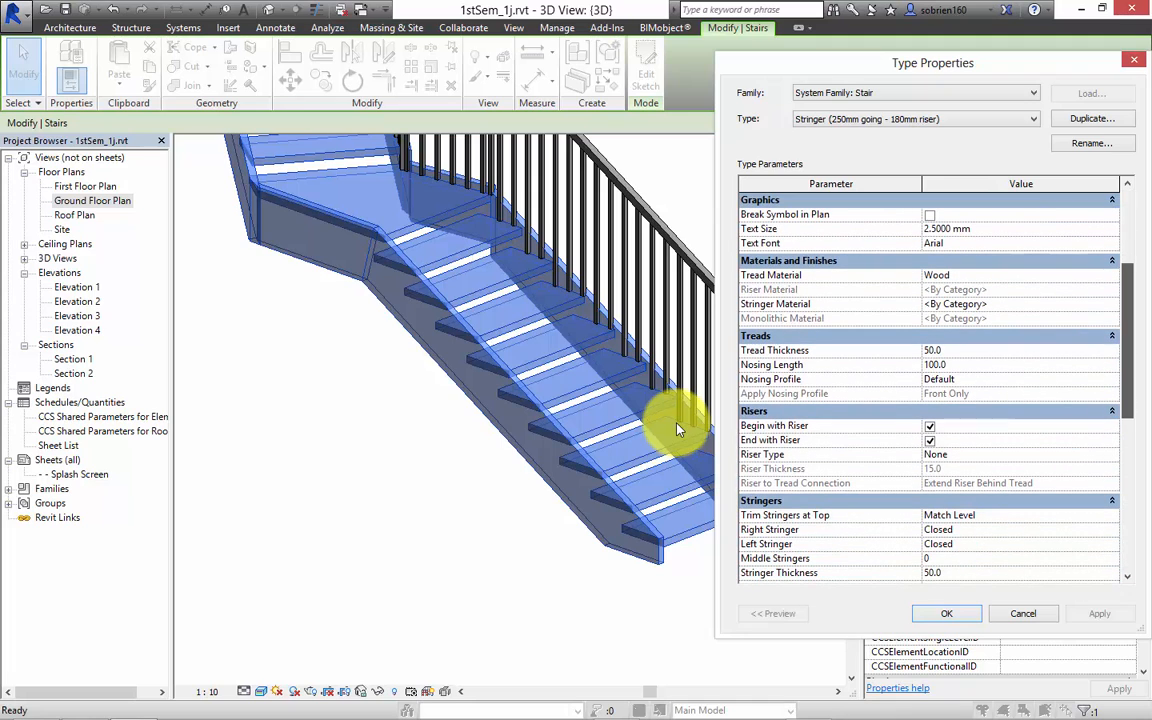
{"action": "left_click", "coordinate": [970, 455]}
{"action": "left_click", "coordinate": [1111, 455]}
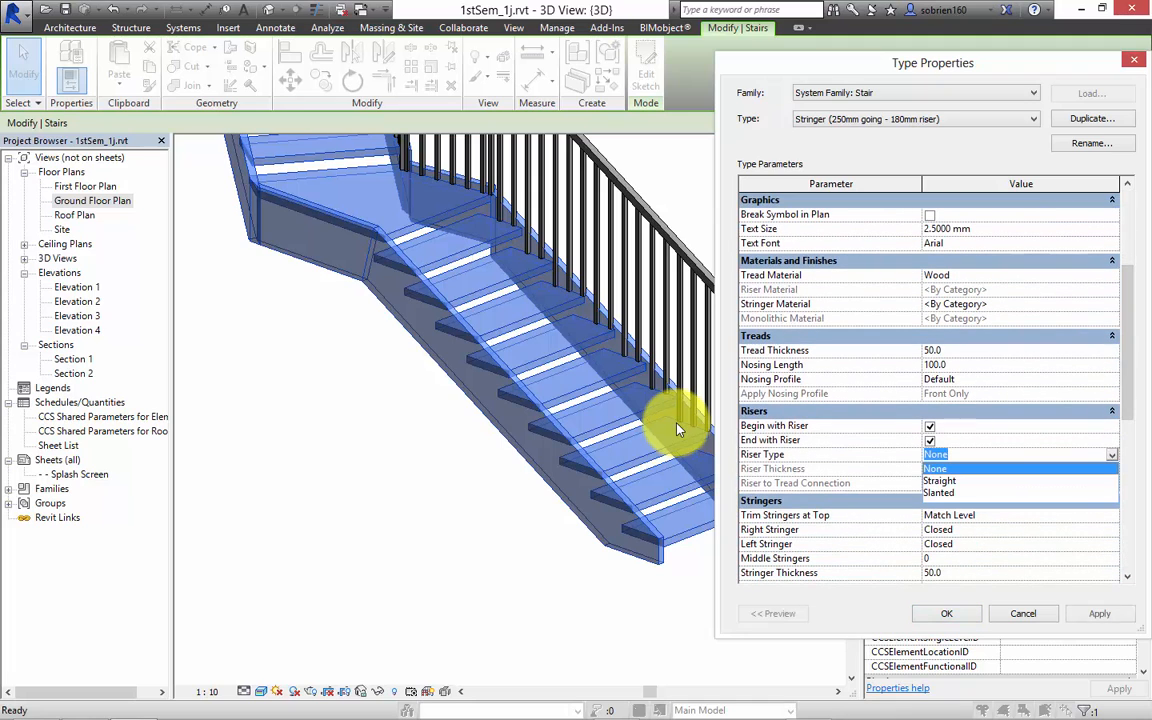
{"action": "left_click", "coordinate": [960, 483]}
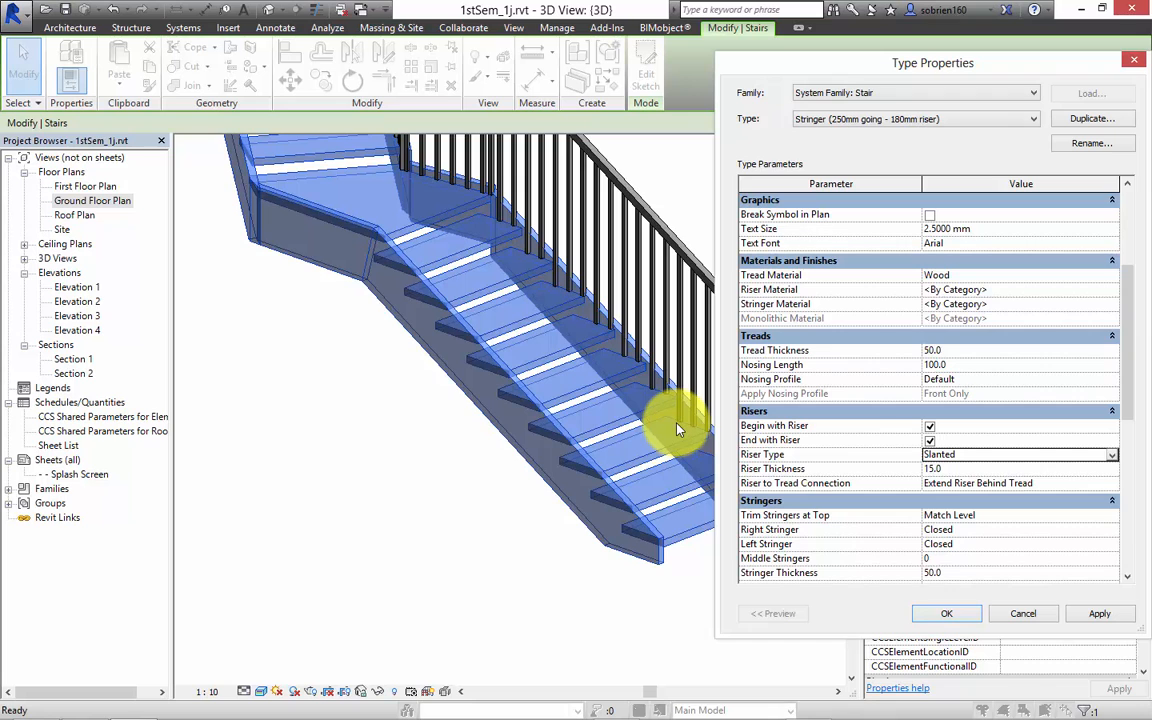
{"action": "left_click", "coordinate": [1099, 614]}
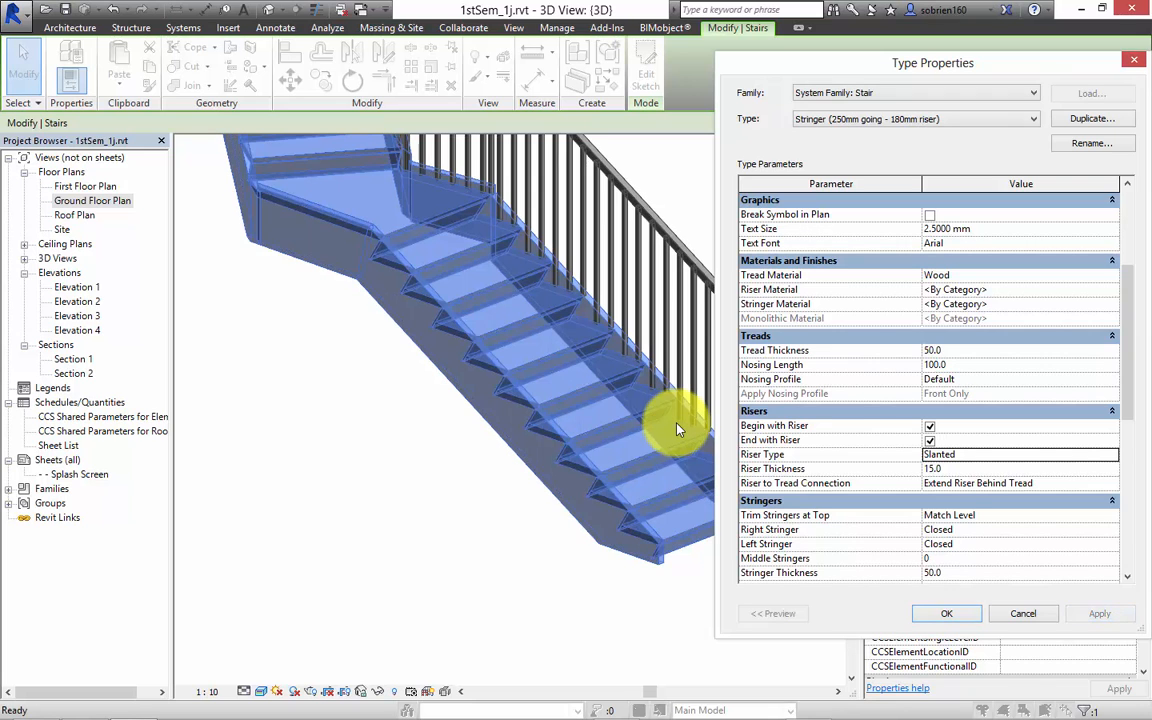
{"action": "left_click", "coordinate": [946, 614]}
{"action": "key", "text": "Escape"}
Step: Set the number of middle stringers to 2 in the Stringer stair type
{"action": "scroll", "coordinate": [677, 430], "scroll_direction": "up", "scroll_amount": 5}
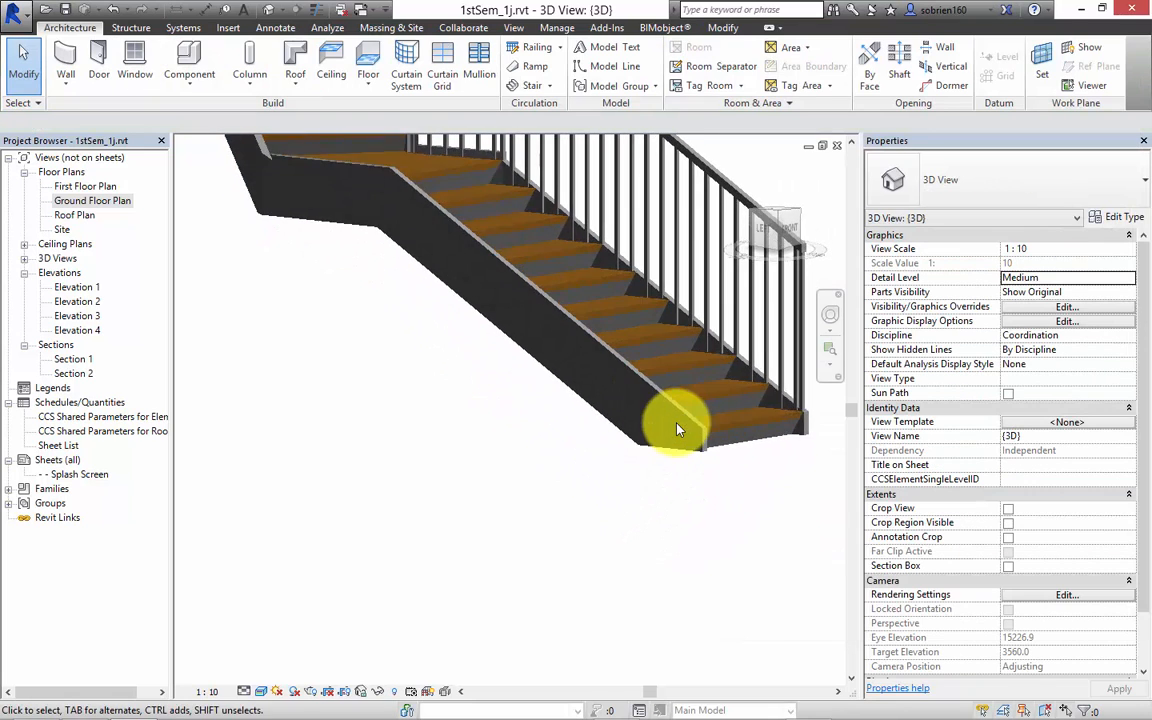
{"action": "scroll", "coordinate": [677, 430], "scroll_direction": "down", "scroll_amount": 2}
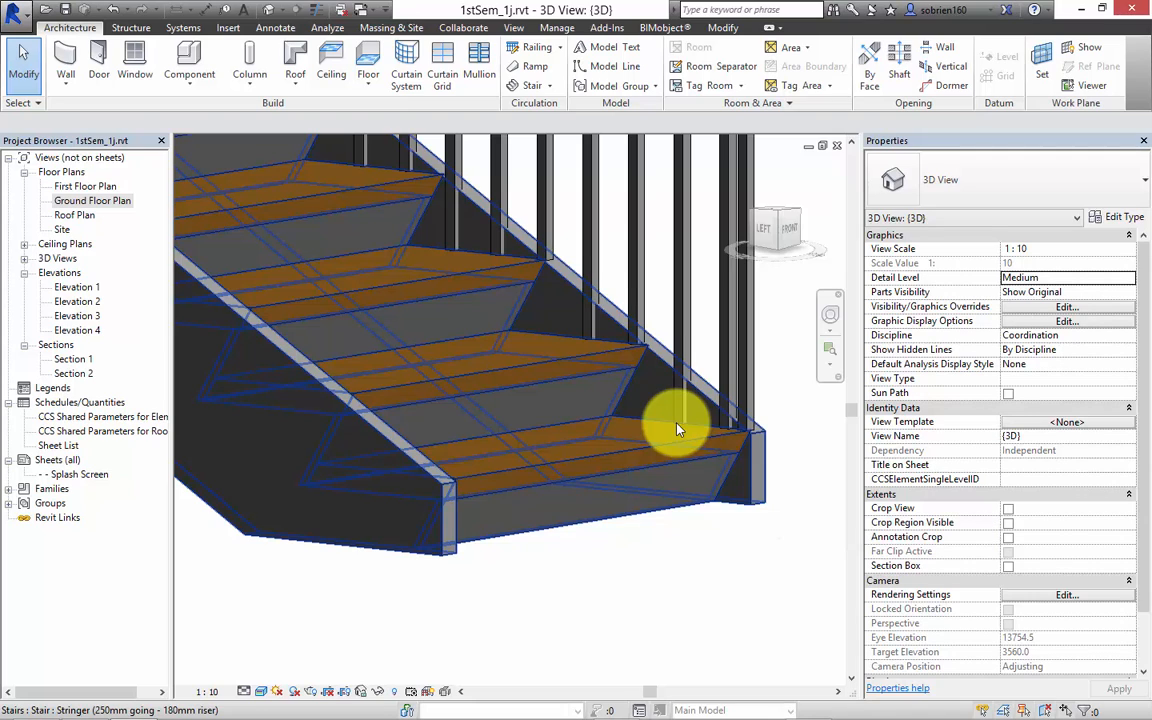
{"action": "left_click", "coordinate": [677, 430]}
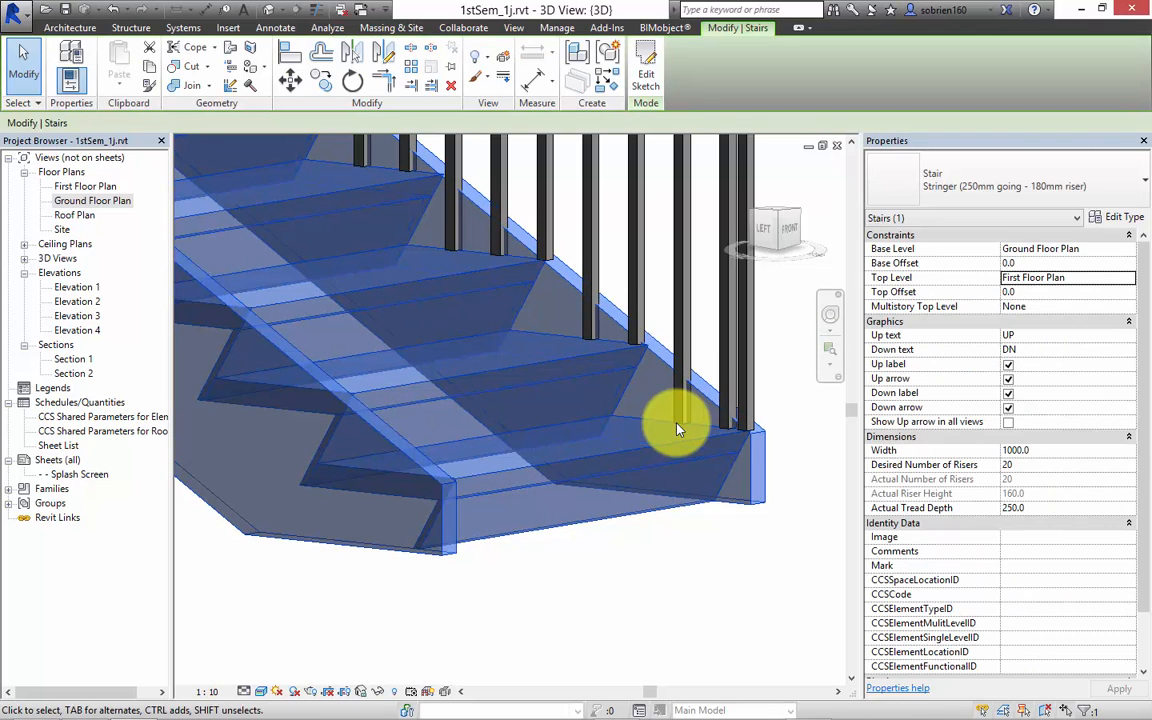
{"action": "double_click", "coordinate": [677, 430]}
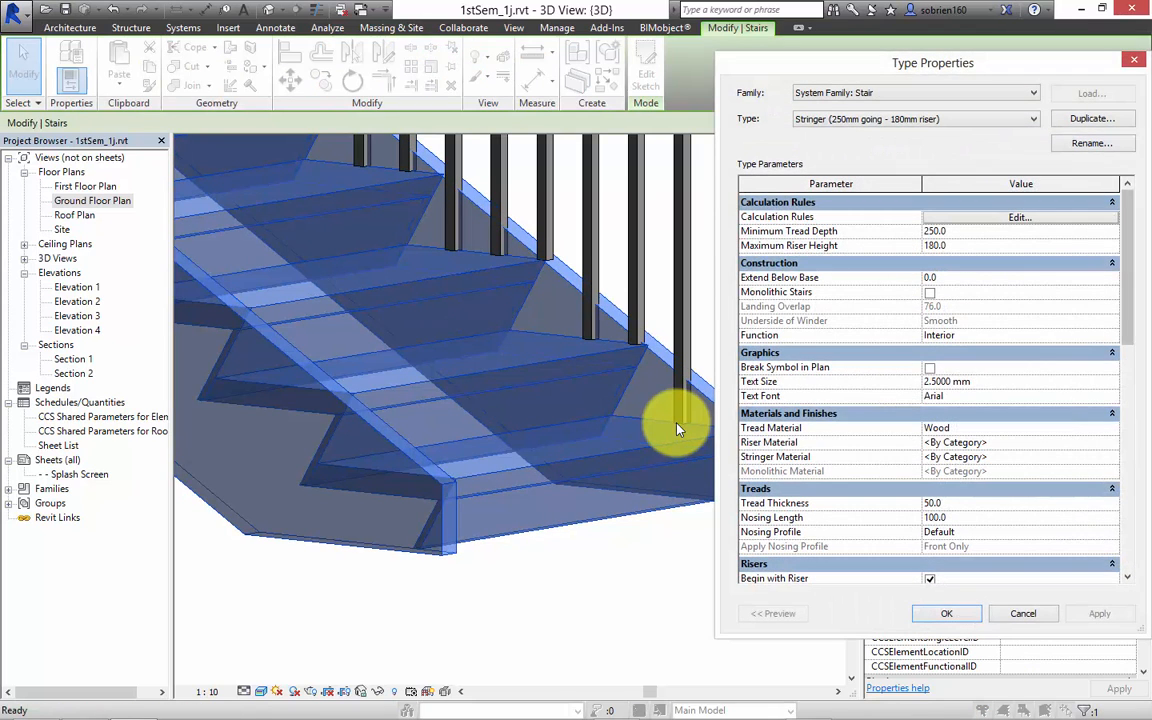
{"action": "scroll", "coordinate": [677, 430], "scroll_direction": "down", "scroll_amount": 5}
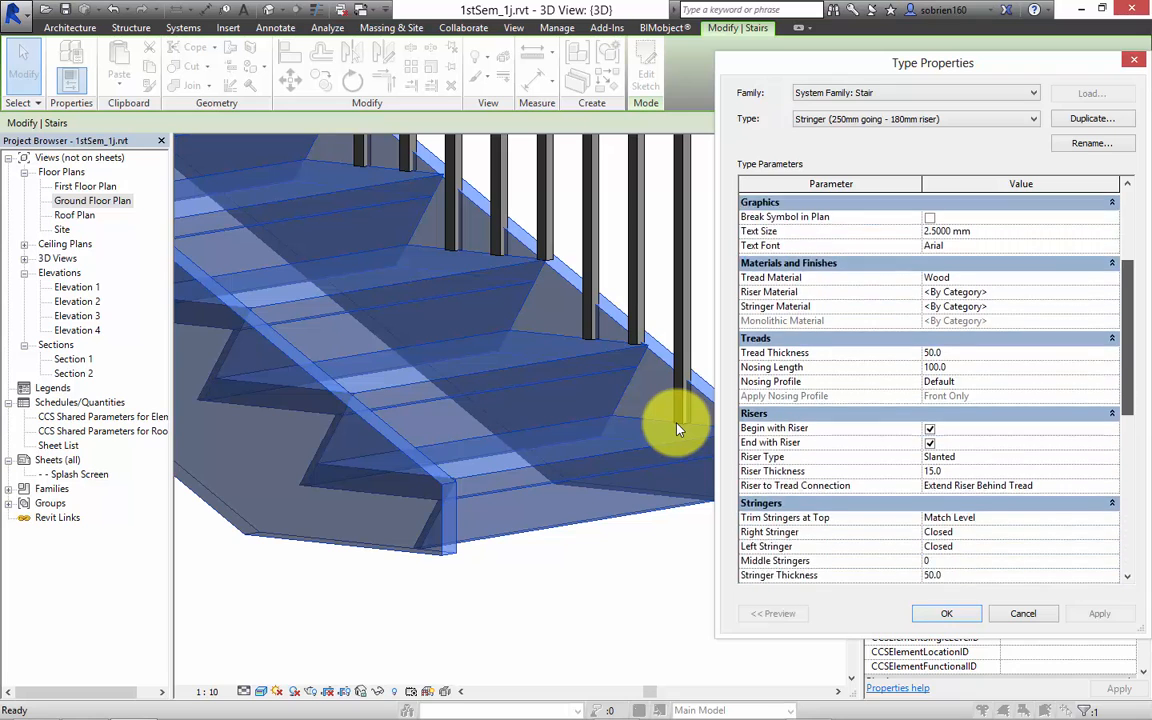
{"action": "scroll", "coordinate": [677, 430], "scroll_direction": "down", "scroll_amount": 2}
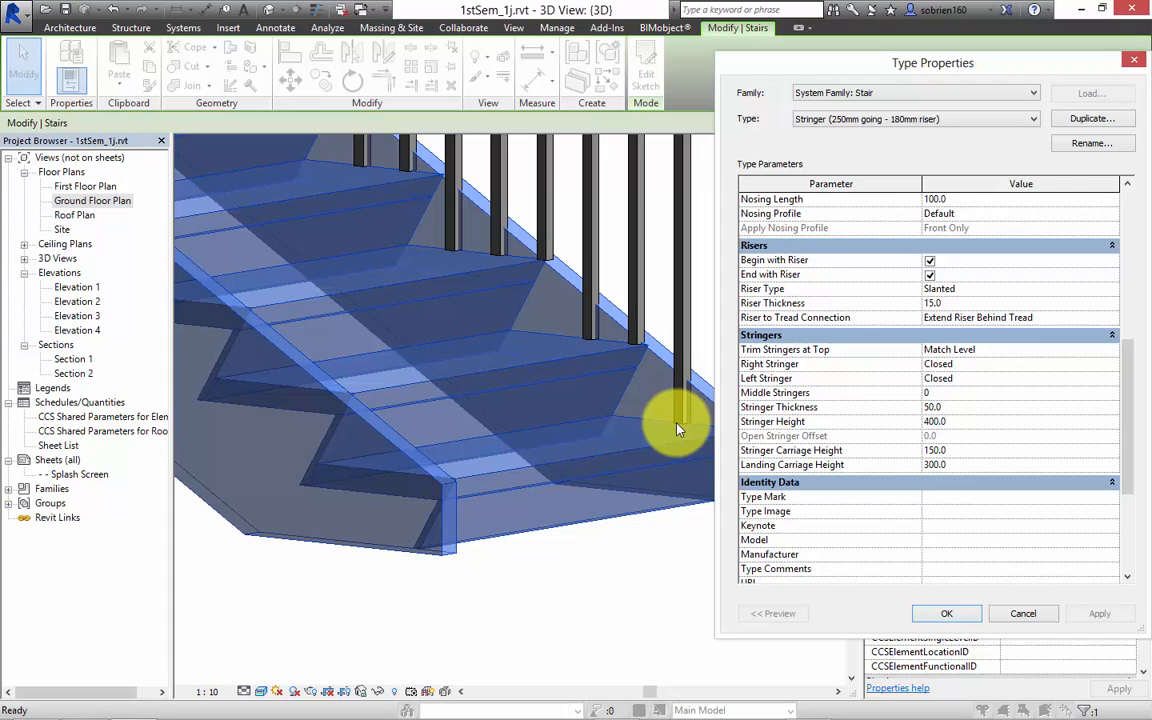
{"action": "left_click", "coordinate": [1020, 364]}
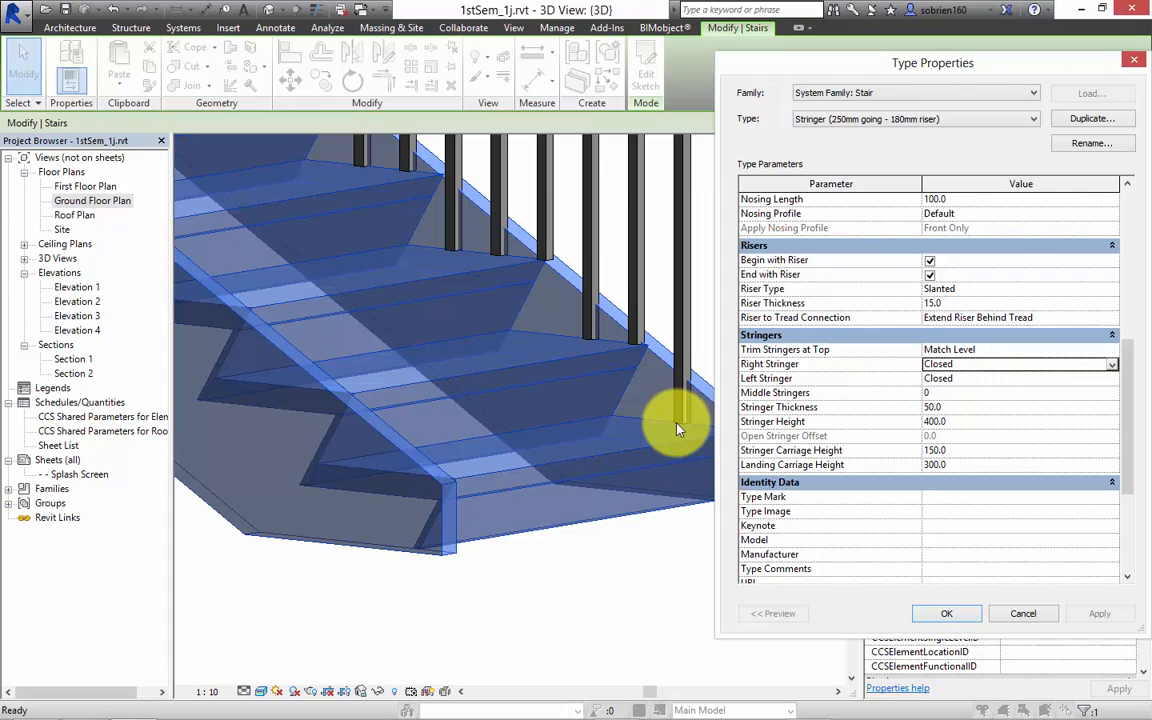
{"action": "left_click", "coordinate": [1111, 365]}
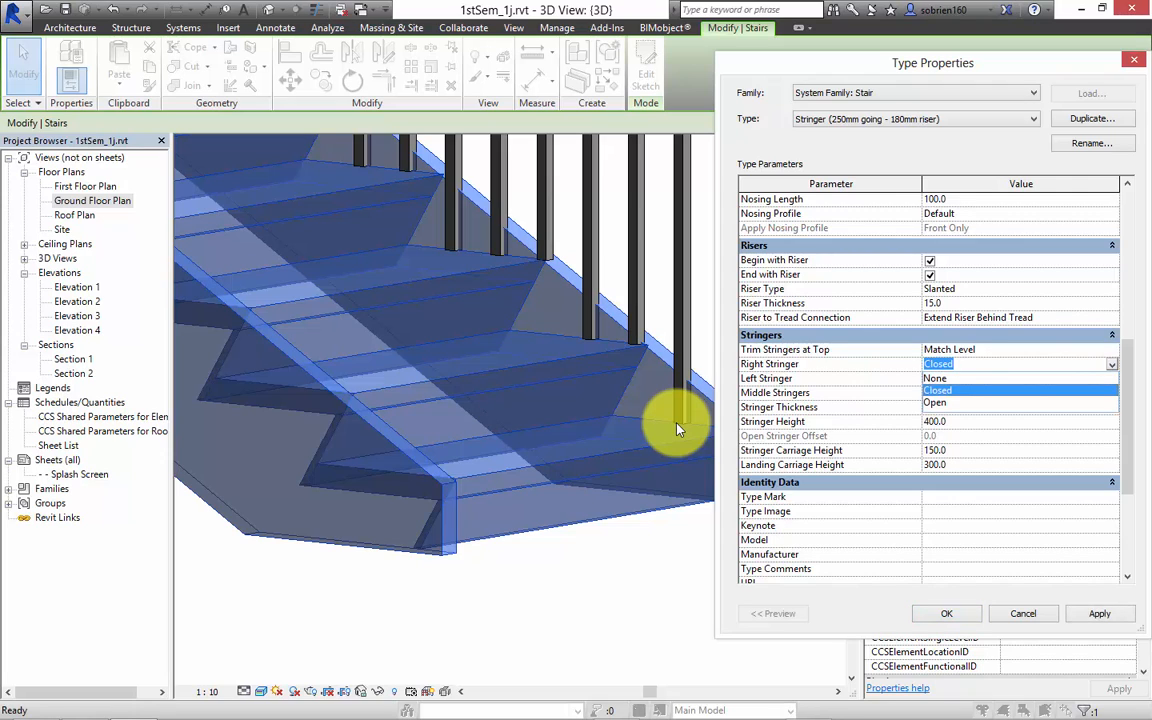
{"action": "left_click", "coordinate": [938, 390]}
{"action": "left_click", "coordinate": [1020, 393]}
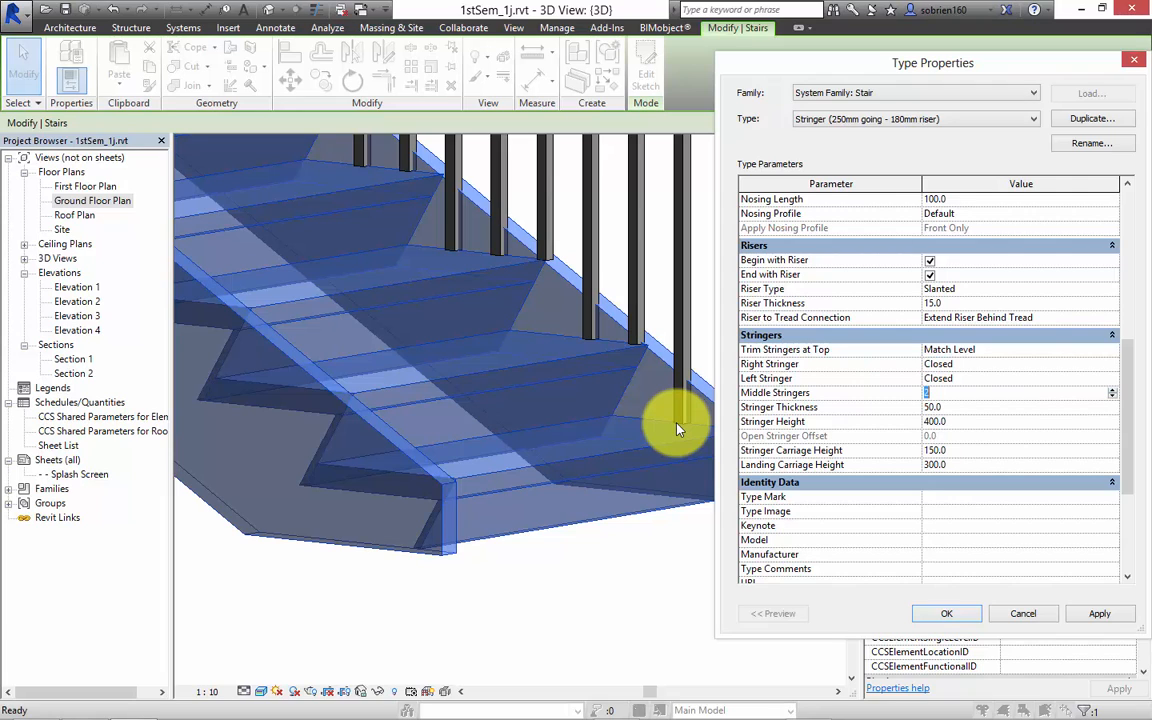
Step: Set both the right and left stringers of the Stringer stair type to None and apply it to the stair
{"action": "left_click", "coordinate": [1111, 365]}
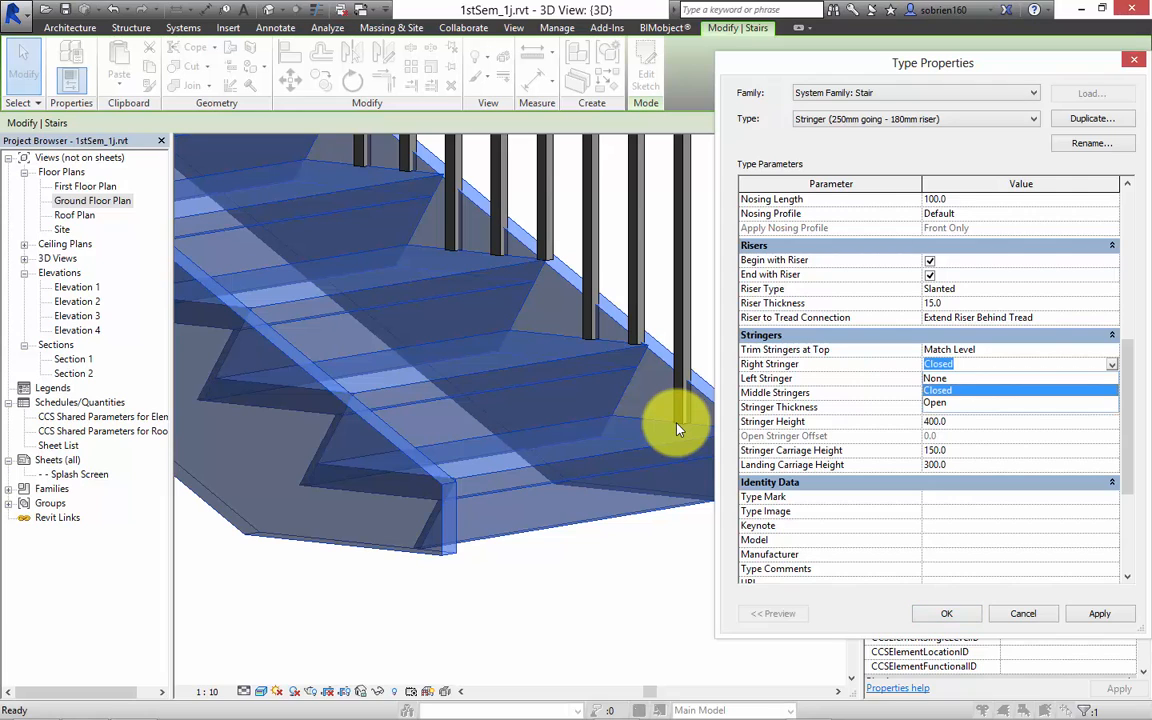
{"action": "left_click", "coordinate": [935, 378]}
{"action": "left_click", "coordinate": [1020, 378]}
{"action": "left_click", "coordinate": [1111, 379]}
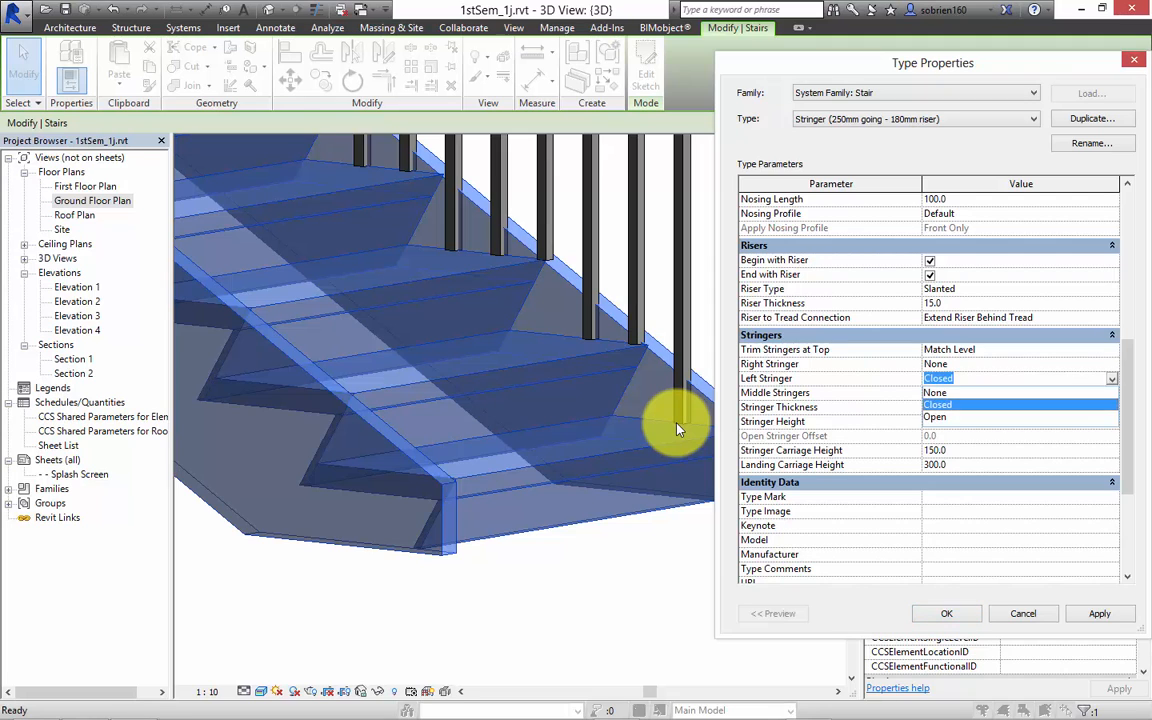
{"action": "left_click", "coordinate": [935, 392]}
{"action": "left_click", "coordinate": [1099, 613]}
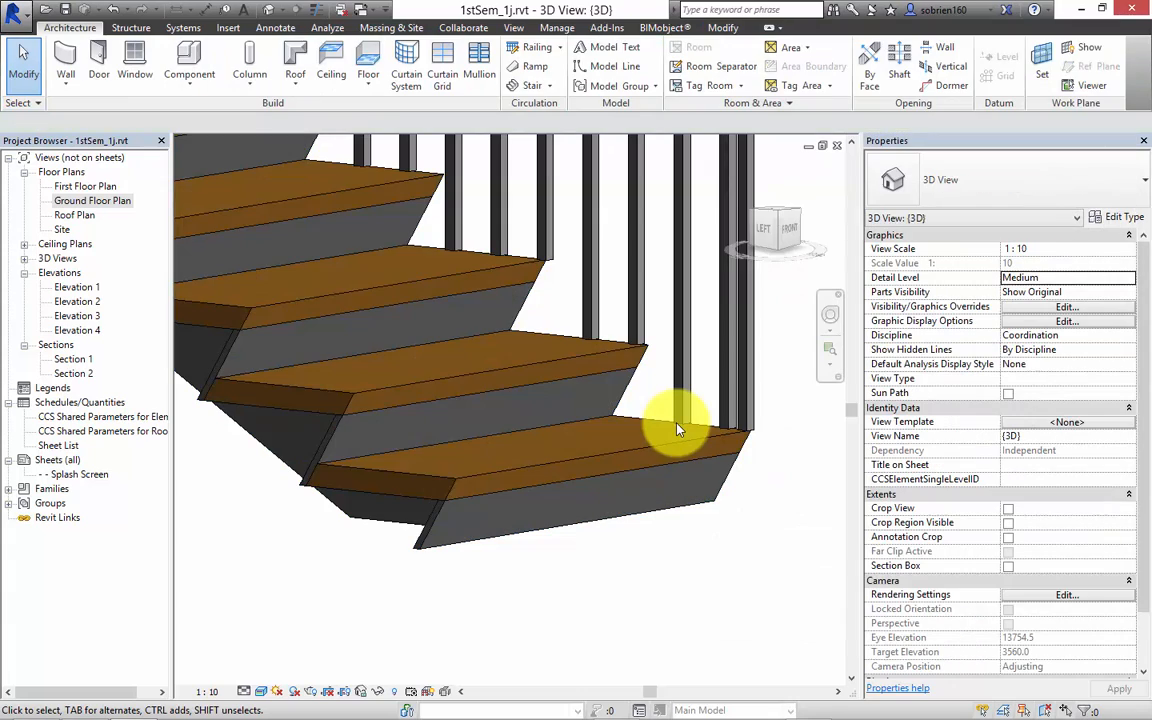
Step: Set the Stringer stair type's riser type to None and apply it to the stair
{"action": "middle_click_drag", "start_coordinate": [678, 429], "coordinate": [678, 429], "text": "shift"}
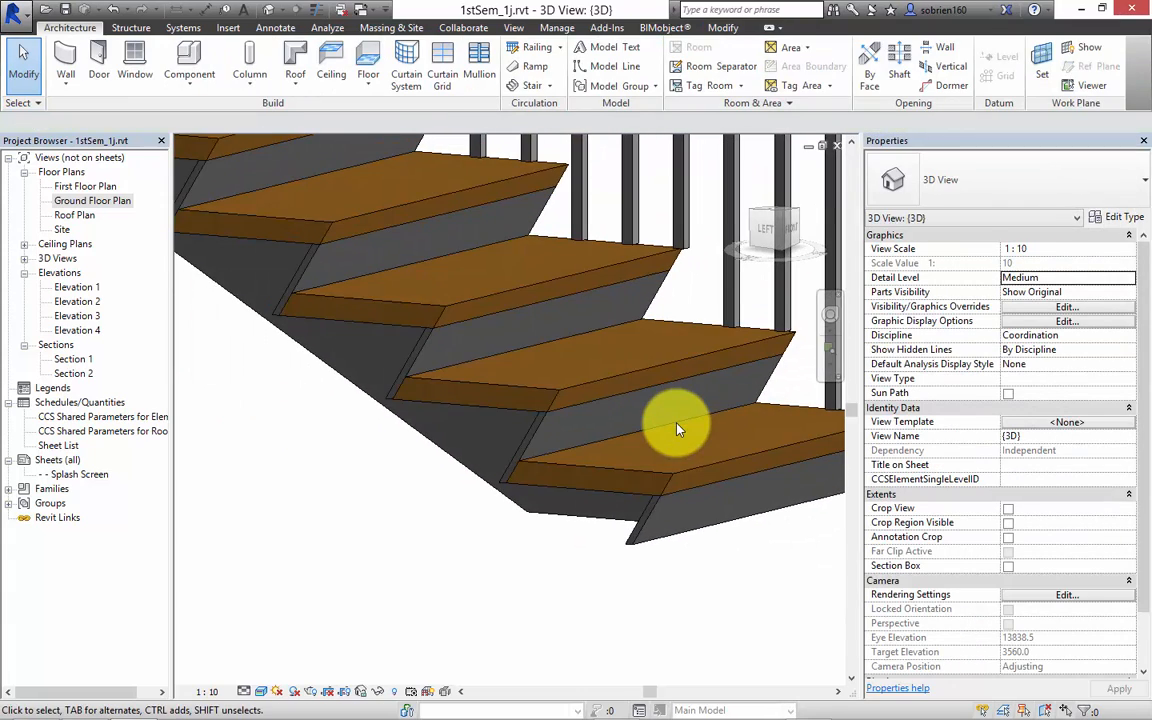
{"action": "left_click", "coordinate": [678, 429]}
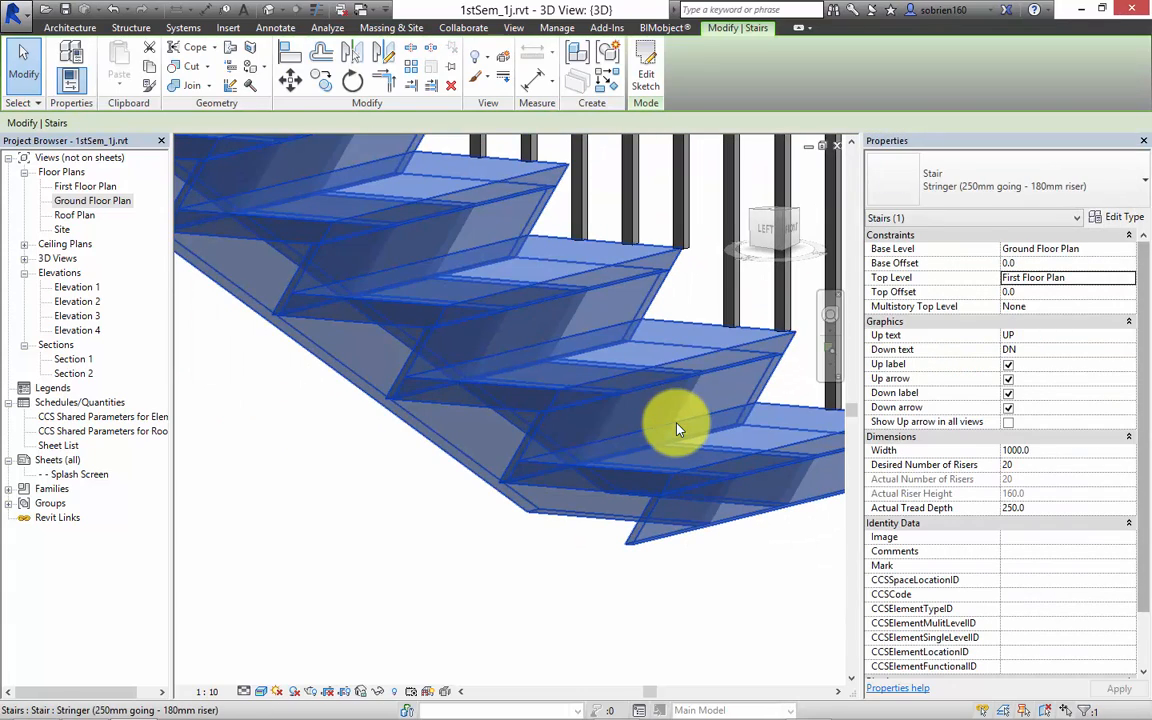
{"action": "left_click", "coordinate": [1117, 217]}
{"action": "scroll", "coordinate": [930, 380], "scroll_direction": "down", "scroll_amount": 3}
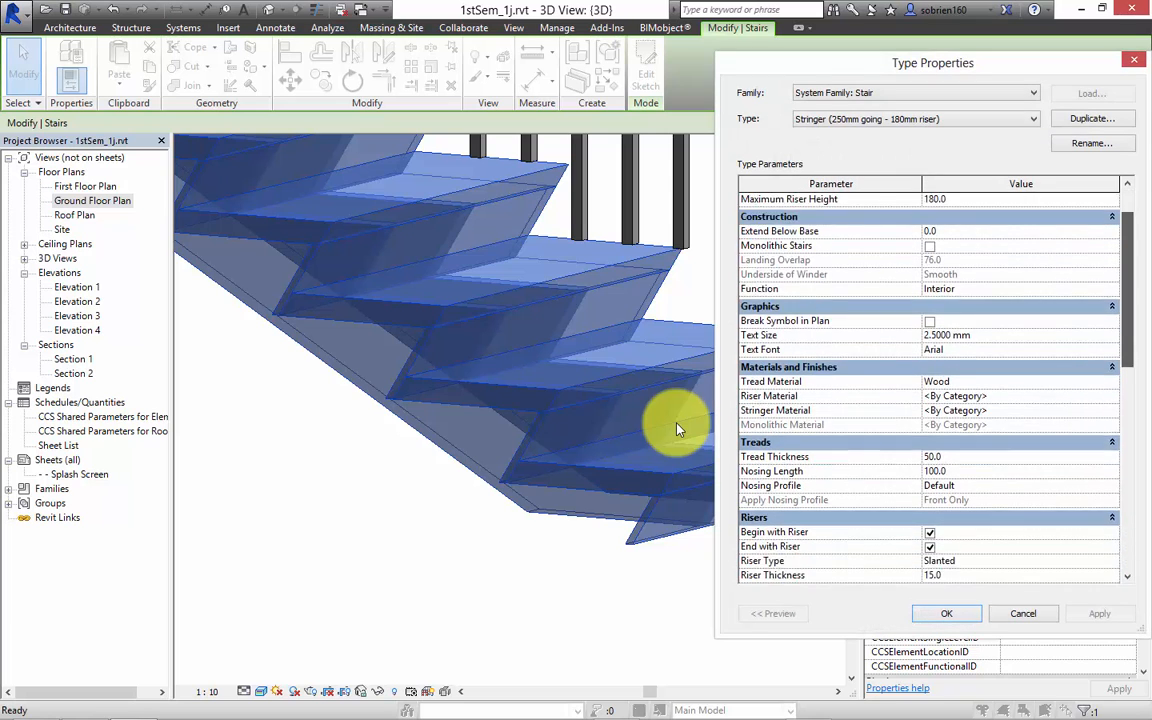
{"action": "scroll", "coordinate": [930, 380], "scroll_direction": "down", "scroll_amount": 5}
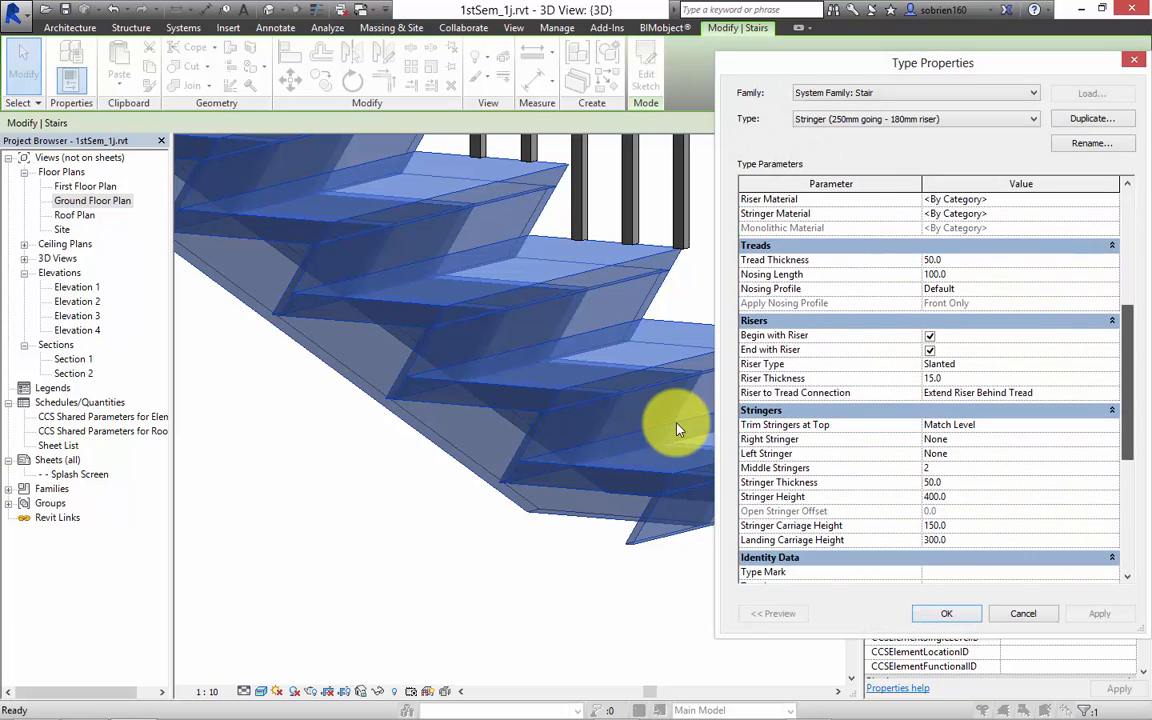
{"action": "left_click", "coordinate": [1000, 349]}
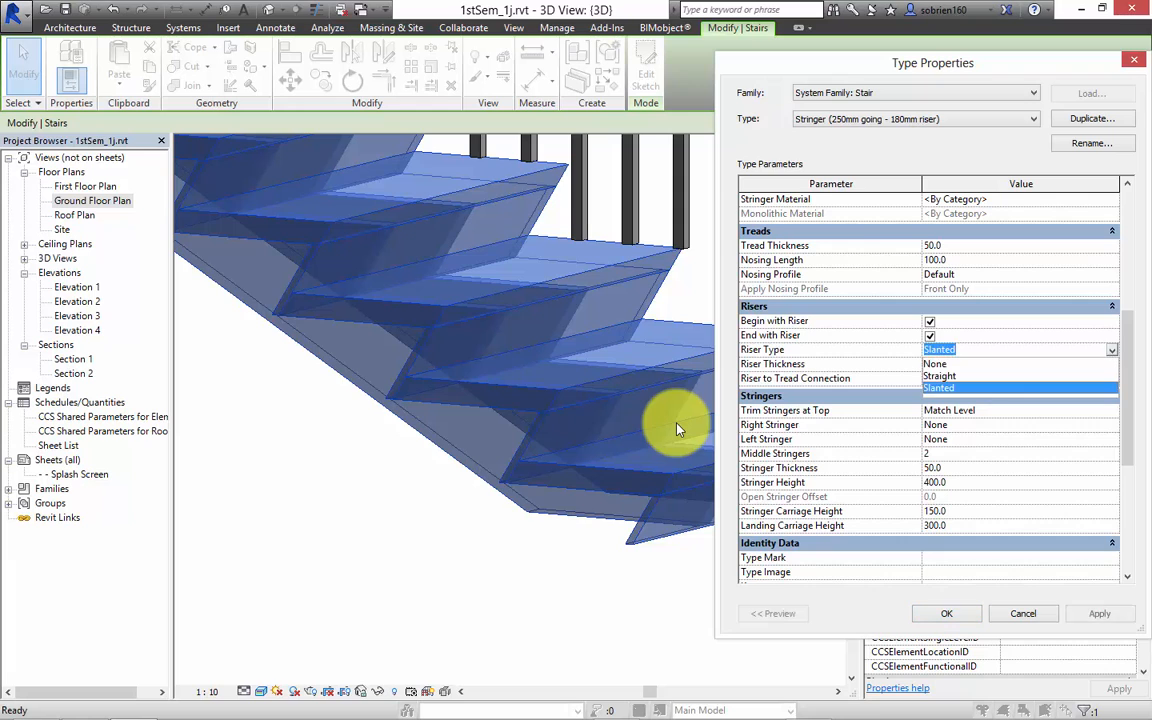
{"action": "left_click", "coordinate": [940, 364]}
{"action": "left_click", "coordinate": [1099, 614]}
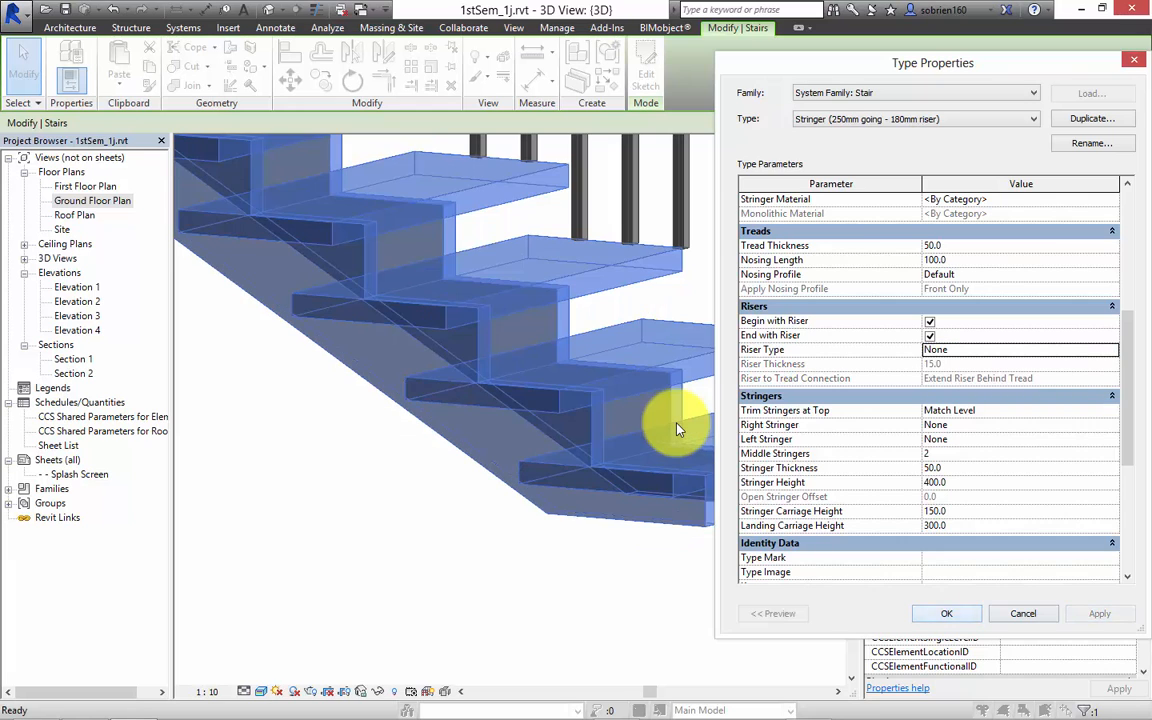
{"action": "left_click", "coordinate": [946, 614]}
{"action": "key", "text": "Escape"}
Step: Examine the open treads and landings of the whole stair from above
{"action": "mouse_move", "coordinate": [678, 428]}
{"action": "middle_mouse_down", "text": "shift"}
{"action": "mouse_move", "coordinate": [670, 440]}
{"action": "mouse_move", "coordinate": [590, 436]}
{"action": "mouse_move", "coordinate": [650, 440]}
{"action": "mouse_move", "coordinate": [668, 429]}
{"action": "mouse_move", "coordinate": [600, 428]}
{"action": "mouse_move", "coordinate": [720, 480]}
{"action": "middle_mouse_up", "text": "shift"}
{"action": "scroll", "coordinate": [678, 428], "scroll_direction": "down", "scroll_amount": 4}
{"action": "scroll", "coordinate": [678, 428], "scroll_direction": "down", "scroll_amount": 3}
{"action": "mouse_move", "coordinate": [678, 428]}
{"action": "middle_mouse_down", "text": "shift"}
{"action": "mouse_move", "coordinate": [672, 390]}
{"action": "mouse_move", "coordinate": [590, 395]}
{"action": "mouse_move", "coordinate": [610, 415]}
{"action": "mouse_move", "coordinate": [550, 370]}
{"action": "mouse_move", "coordinate": [655, 400]}
{"action": "mouse_move", "coordinate": [610, 370]}
{"action": "mouse_move", "coordinate": [720, 455]}
{"action": "mouse_move", "coordinate": [785, 475]}
{"action": "mouse_move", "coordinate": [678, 428]}
{"action": "middle_mouse_up", "text": "shift"}
{"action": "left_click", "coordinate": [375, 330]}
{"action": "left_click", "coordinate": [678, 428]}
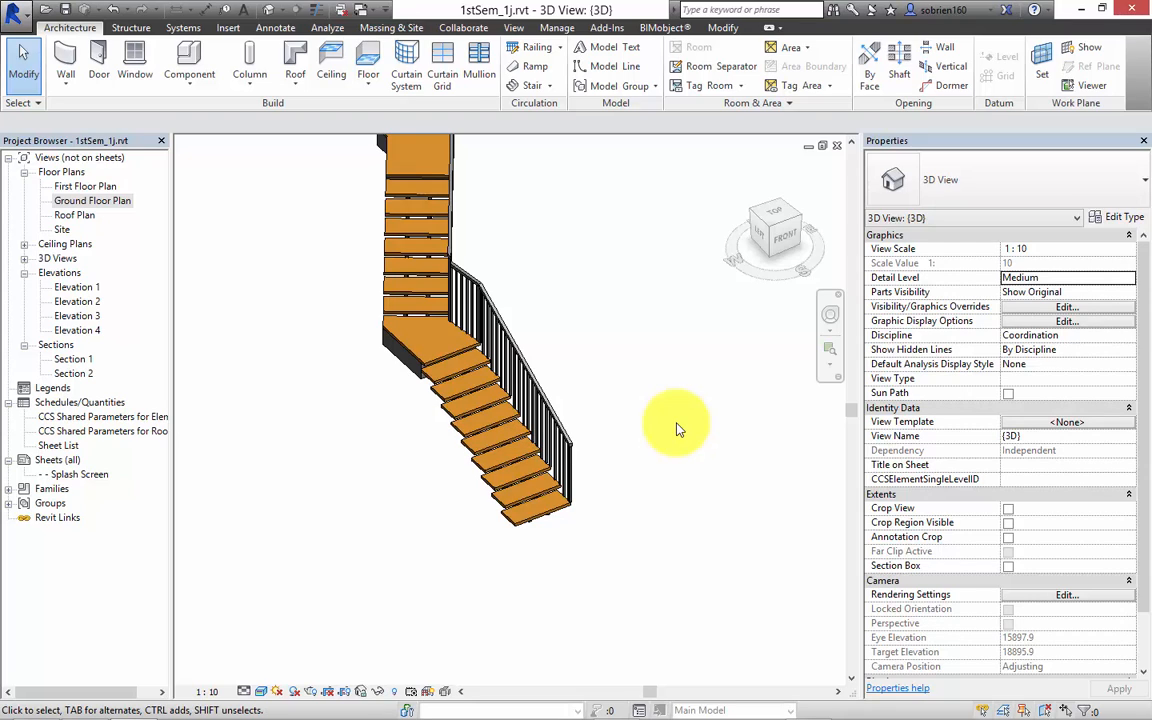
{"action": "mouse_move", "coordinate": [678, 428]}
{"action": "middle_mouse_down"}
{"action": "mouse_move", "coordinate": [727, 474]}
{"action": "mouse_move", "coordinate": [740, 508]}
{"action": "mouse_move", "coordinate": [680, 417]}
{"action": "middle_mouse_up"}
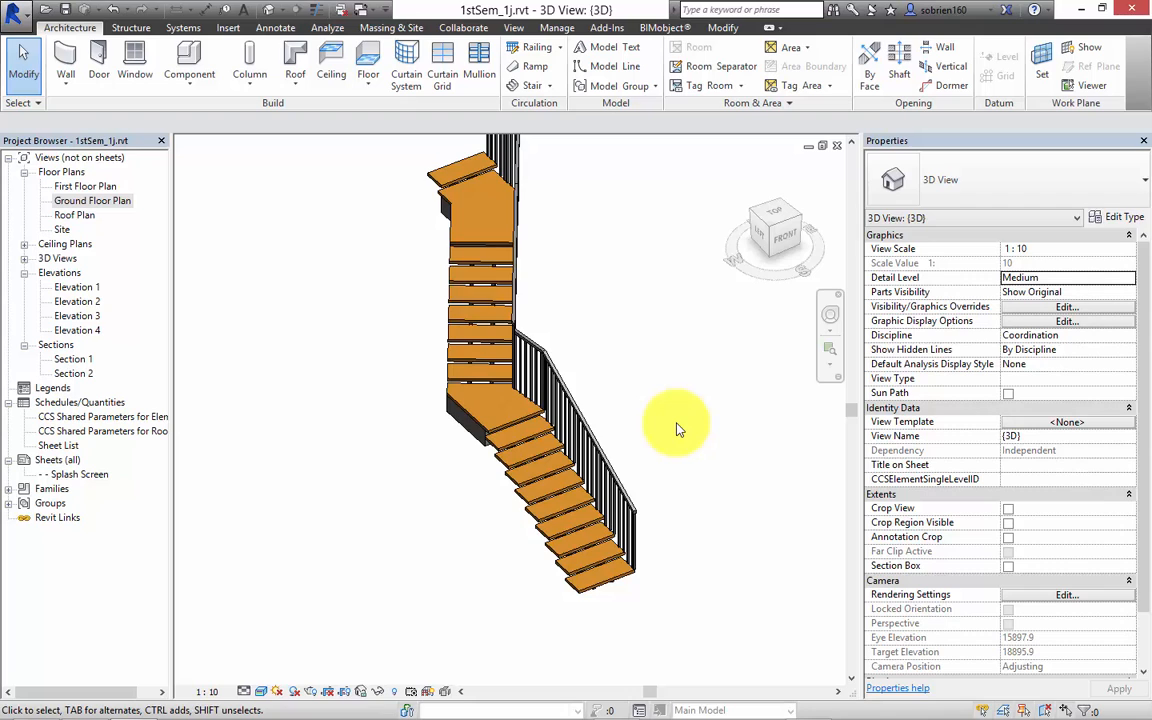
{"action": "mouse_move", "coordinate": [677, 429]}
{"action": "middle_mouse_down"}
{"action": "mouse_move", "coordinate": [625, 457]}
{"action": "mouse_move", "coordinate": [681, 417]}
{"action": "mouse_move", "coordinate": [677, 429]}
{"action": "middle_mouse_up"}
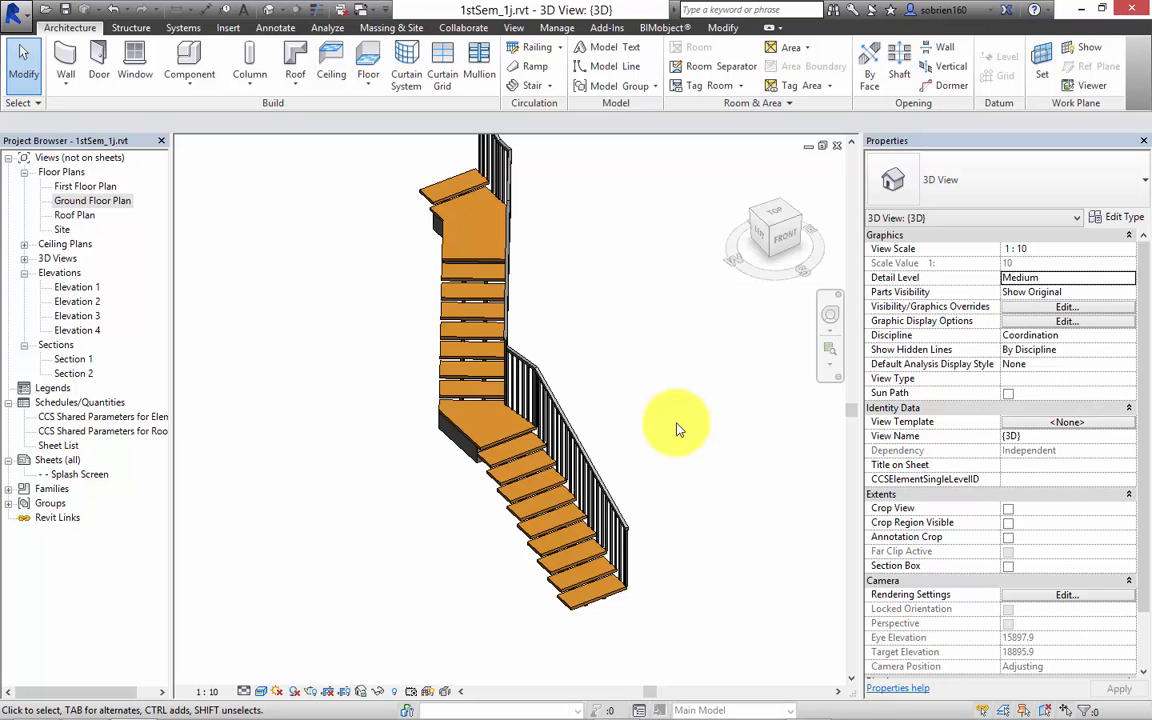
Step: Examine the middle stringers under the treads and the railing from the side and the front
{"action": "middle_click_drag", "start_coordinate": [676, 430], "coordinate": [676, 430], "text": "shift"}
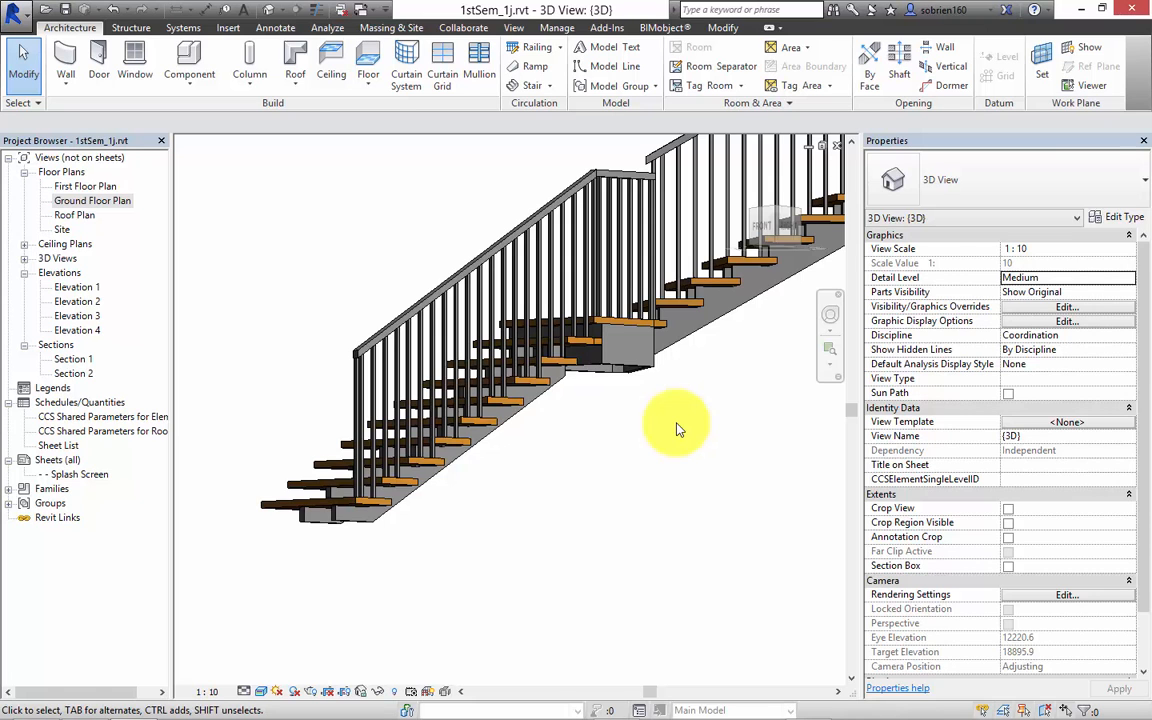
{"action": "scroll", "coordinate": [676, 430], "scroll_direction": "up", "scroll_amount": 5}
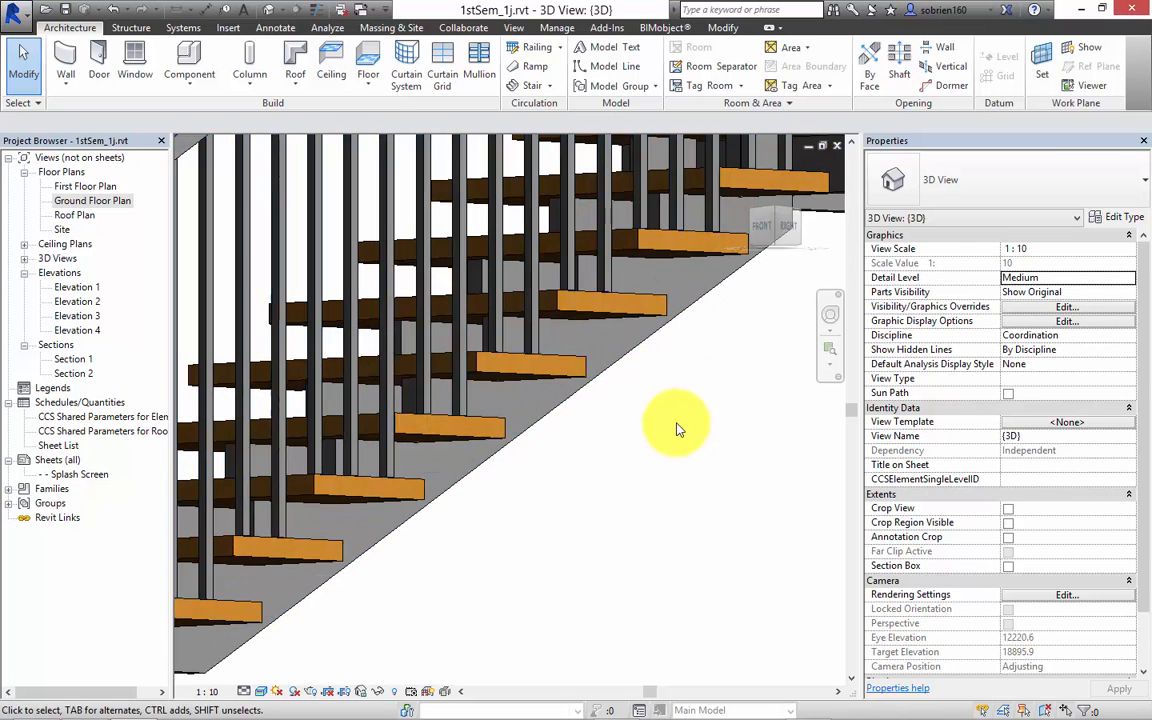
{"action": "middle_click_drag", "start_coordinate": [676, 430], "coordinate": [676, 430], "text": "shift"}
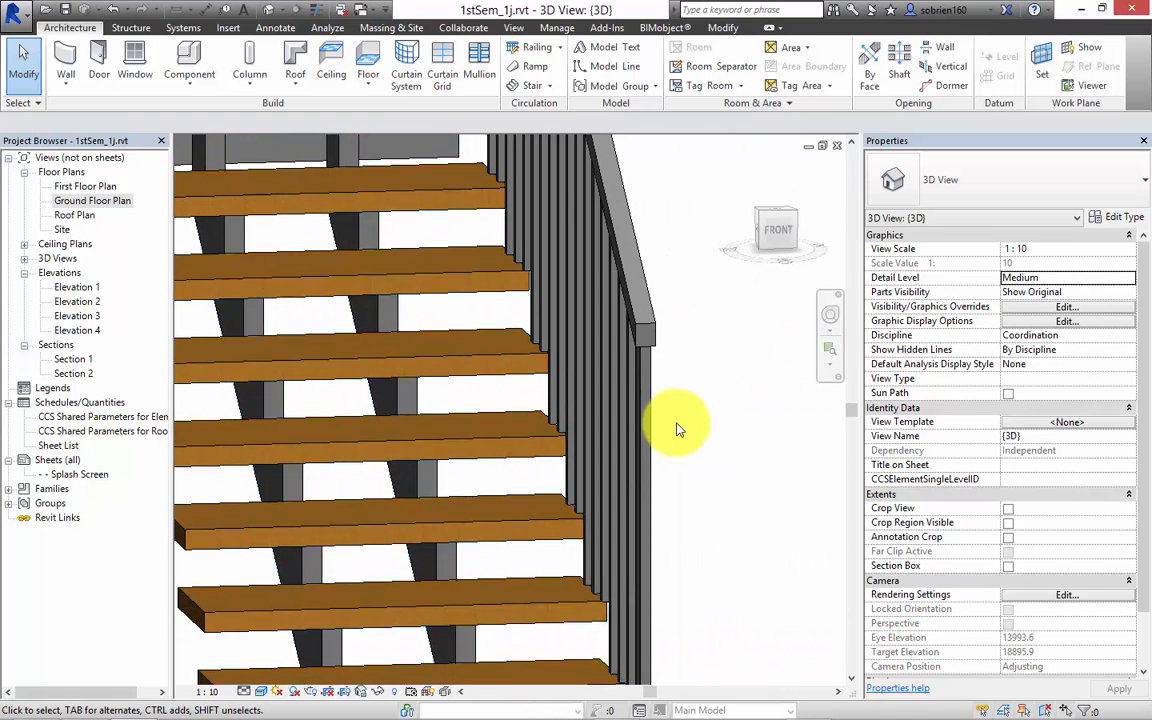
{"action": "middle_click_drag", "start_coordinate": [678, 429], "coordinate": [718, 480]}
{"action": "scroll", "coordinate": [678, 429], "scroll_direction": "down", "scroll_amount": 2}
{"action": "scroll", "coordinate": [678, 429], "scroll_direction": "down", "scroll_amount": 2}
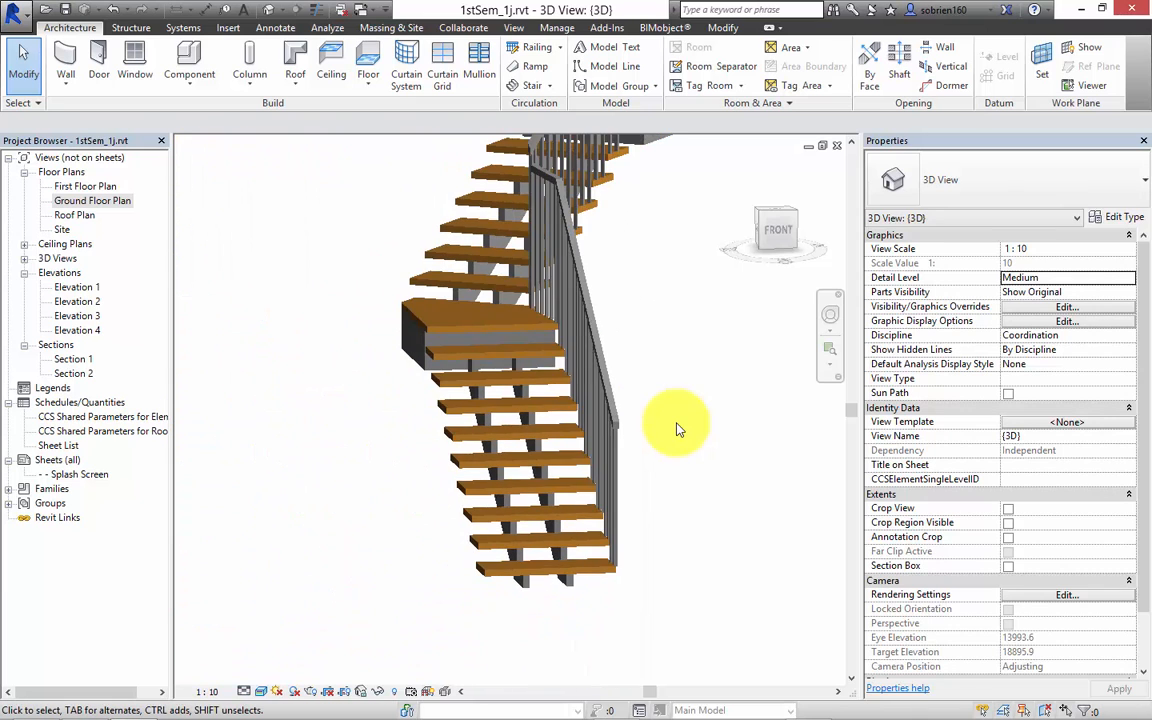
{"action": "scroll", "coordinate": [677, 429], "scroll_direction": "up", "scroll_amount": 1}
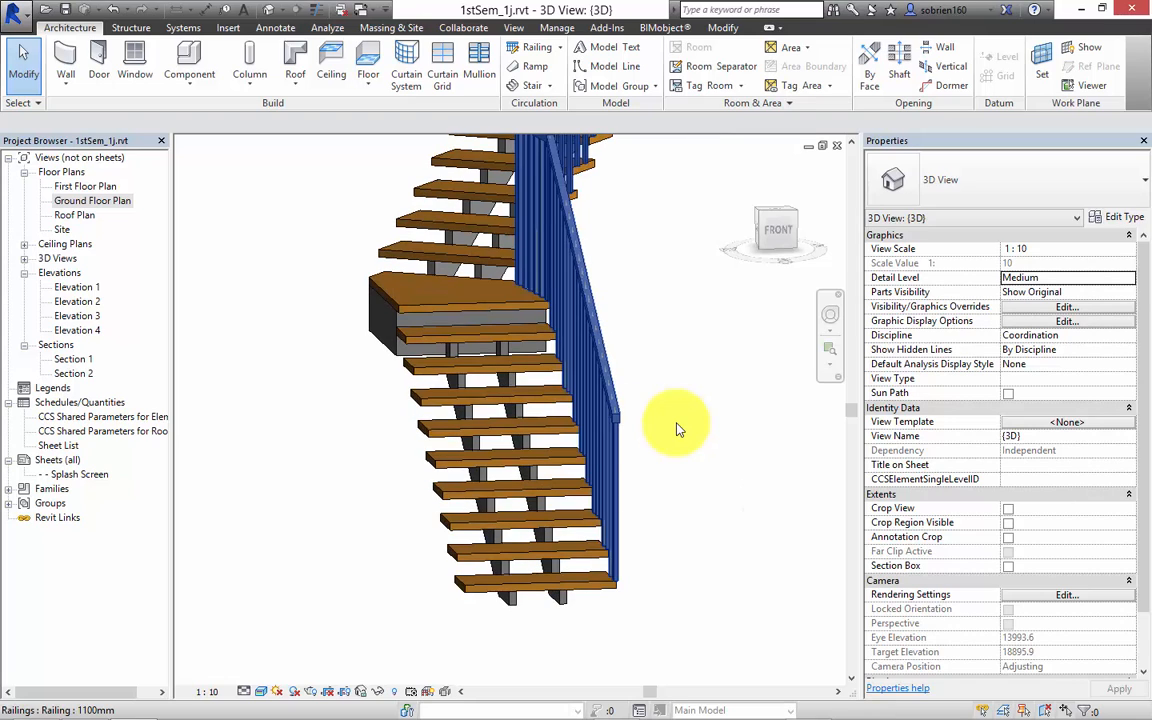
{"action": "key", "text": "Tab"}
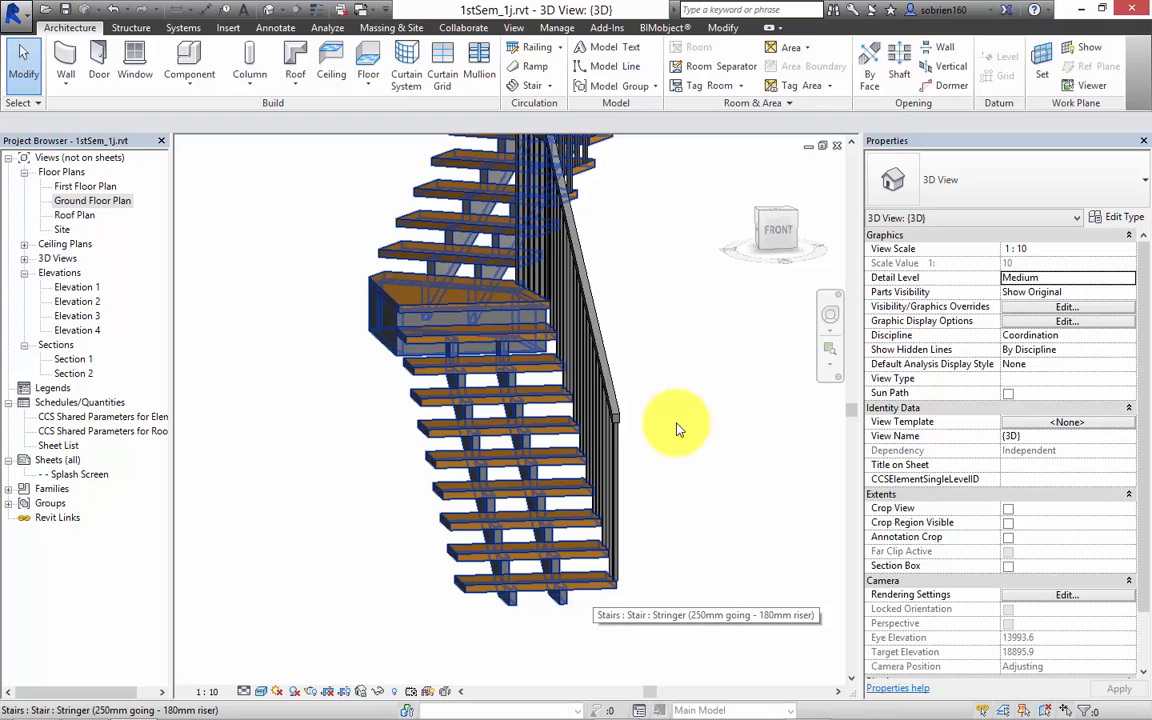
Step: Duplicate the 1100mm type of the stair's railing as a new type named "test"
{"action": "mouse_move", "coordinate": [677, 429]}
{"action": "middle_mouse_down", "text": "shift"}
{"action": "mouse_move", "coordinate": [760, 440]}
{"action": "mouse_move", "coordinate": [540, 465]}
{"action": "mouse_move", "coordinate": [666, 442]}
{"action": "mouse_move", "coordinate": [679, 429]}
{"action": "mouse_move", "coordinate": [722, 436]}
{"action": "middle_mouse_up", "text": "shift"}
{"action": "scroll", "coordinate": [677, 429], "scroll_direction": "down", "scroll_amount": 2}
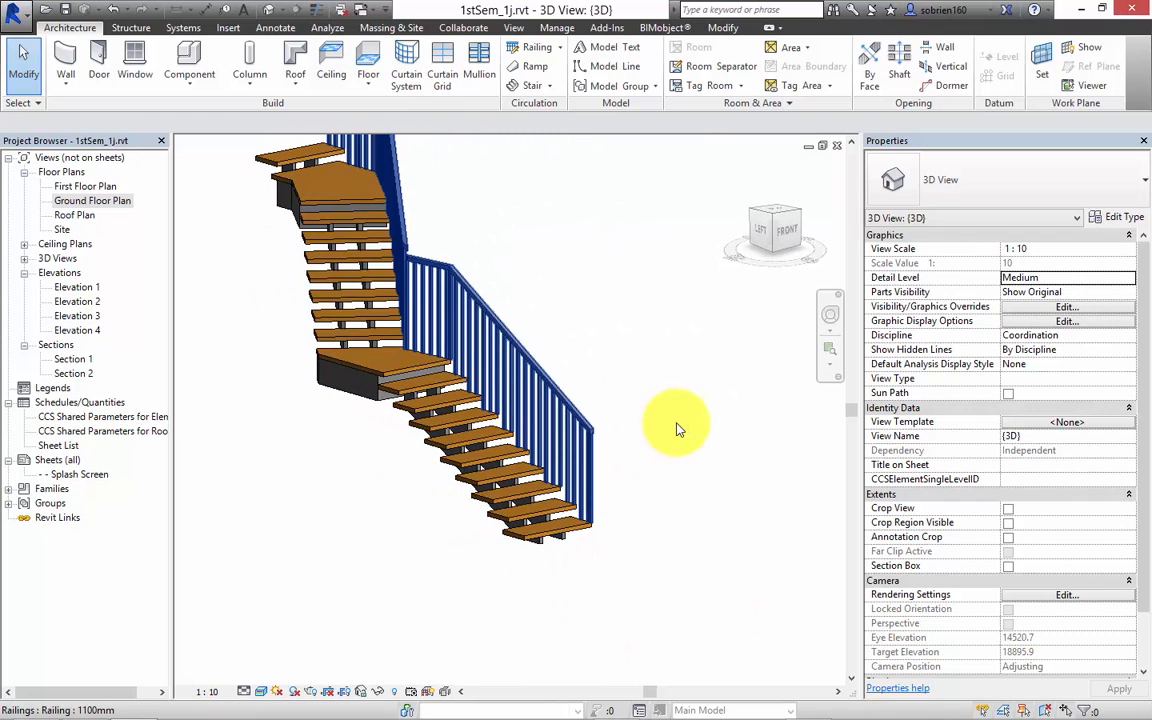
{"action": "left_click", "coordinate": [540, 371]}
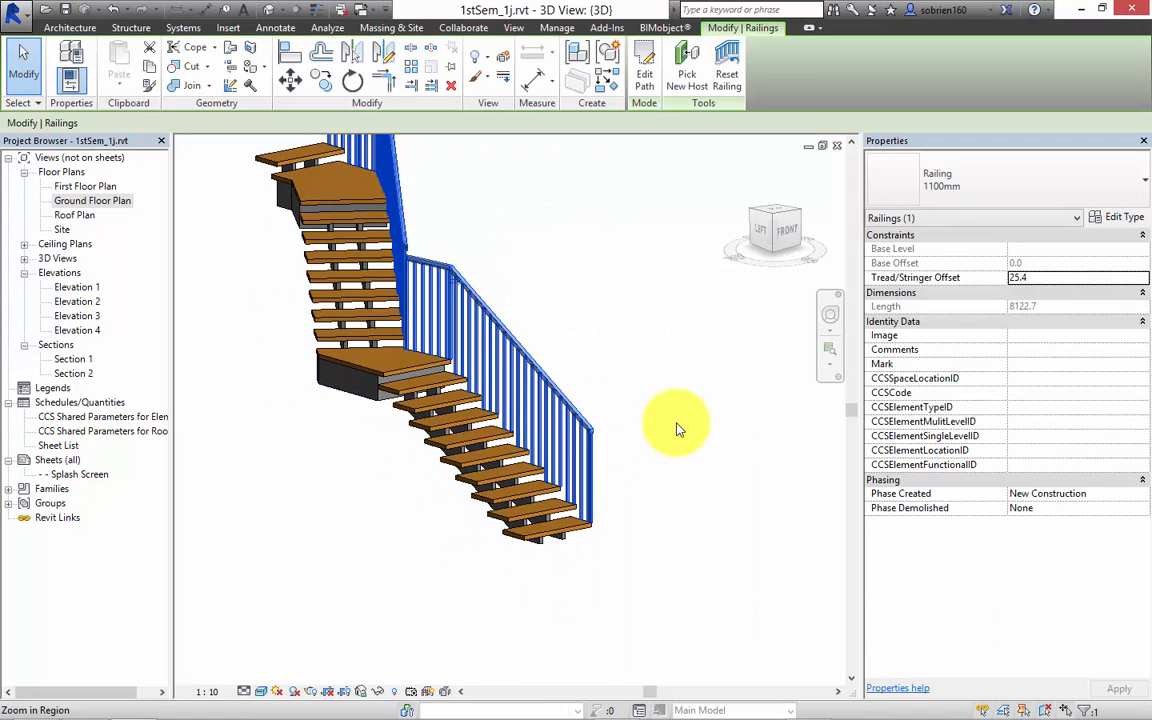
{"action": "left_click", "coordinate": [1117, 217]}
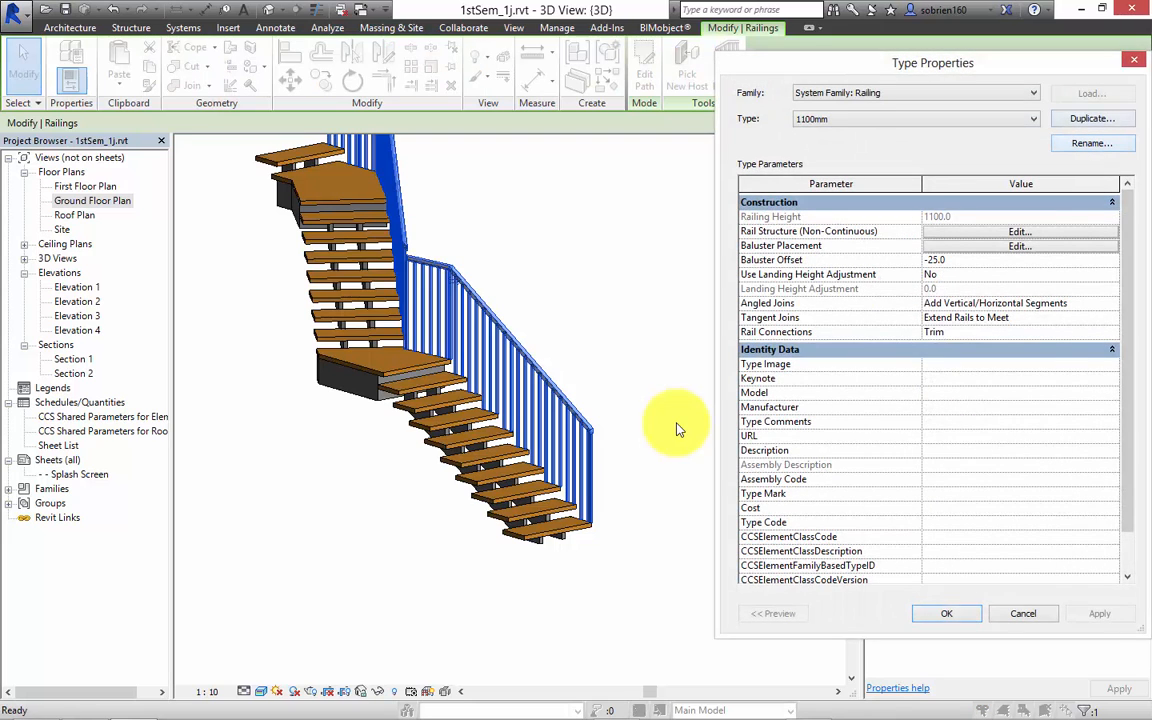
{"action": "left_click", "coordinate": [1092, 118]}
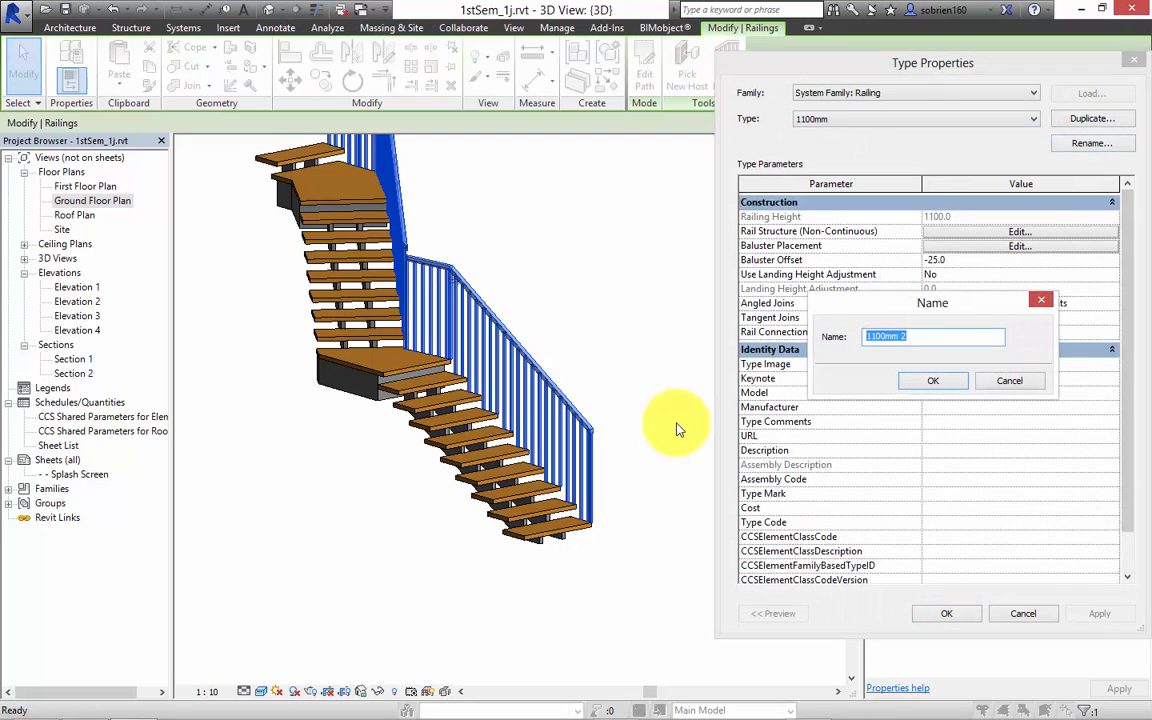
{"action": "type", "text": "test"}
{"action": "key", "text": "Return"}
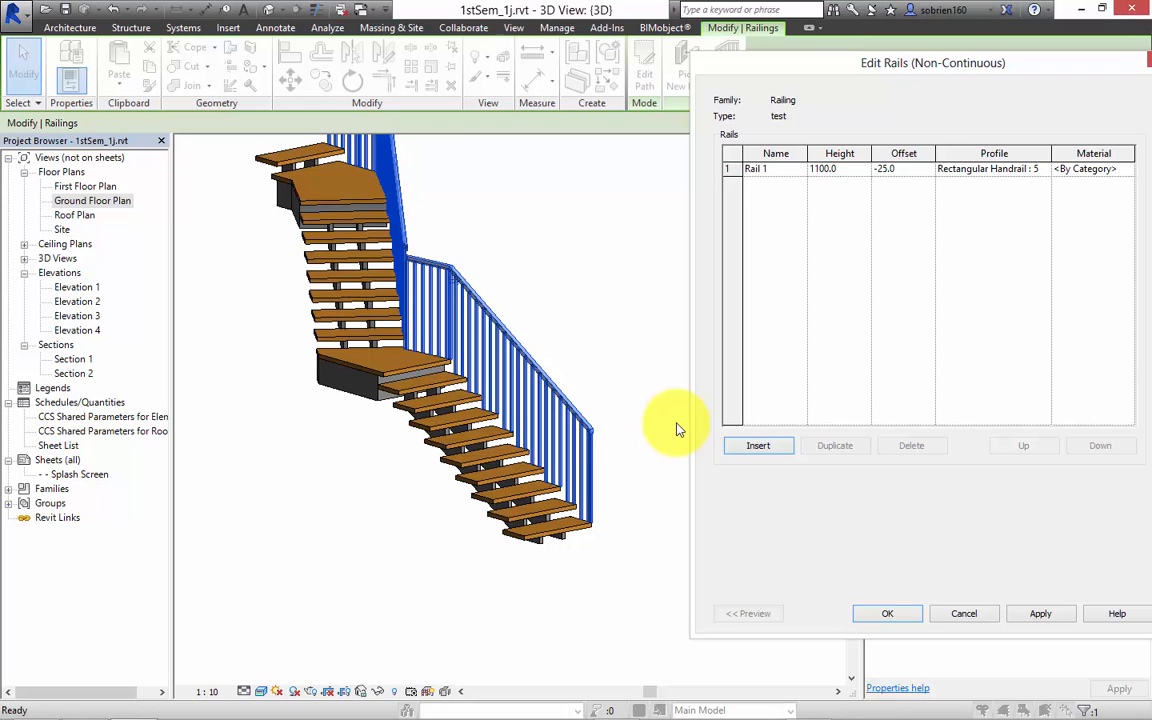
Step: Change the profile of Rail 1 in the test railing type's rail structure to Moulding : Moulding and apply it
{"action": "left_click_drag", "start_coordinate": [690, 429], "coordinate": [612, 429]}
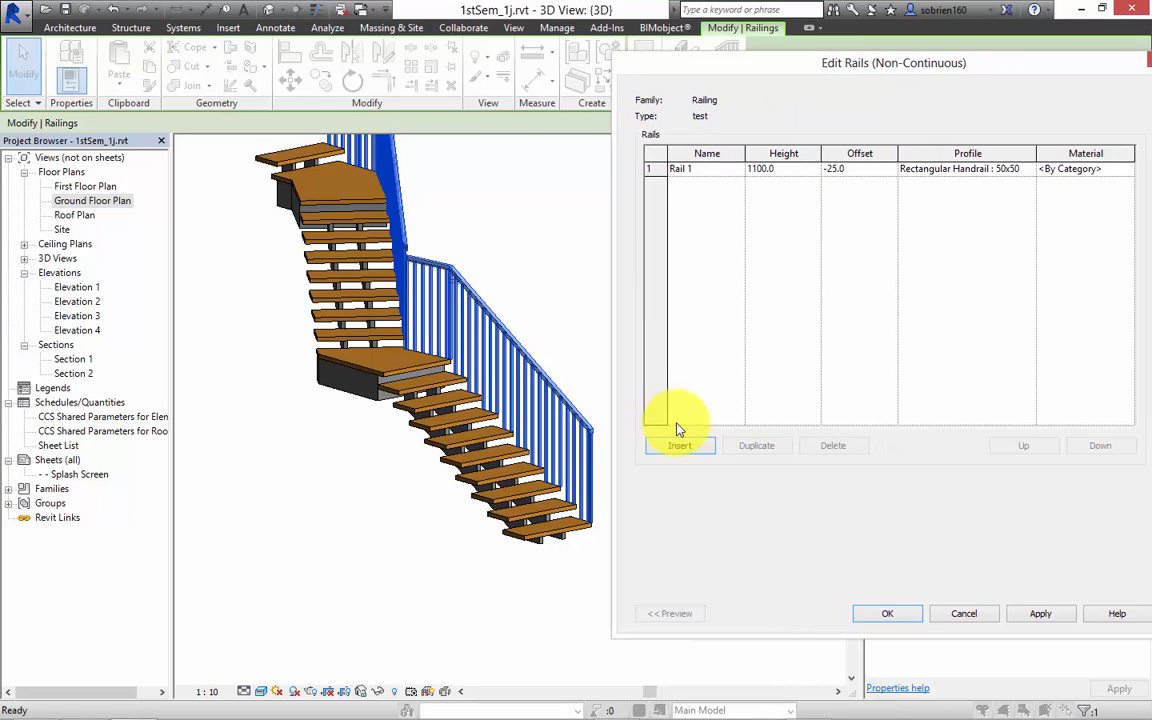
{"action": "left_click", "coordinate": [1020, 169]}
{"action": "left_click", "coordinate": [1028, 170]}
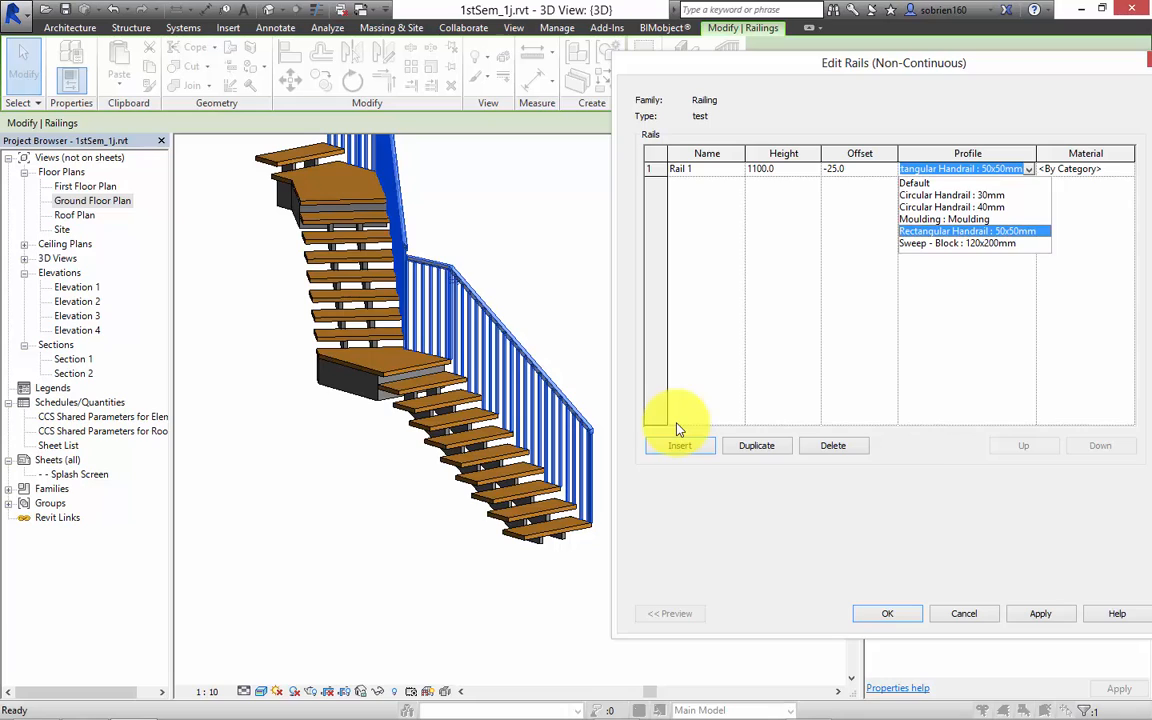
{"action": "left_click", "coordinate": [944, 219]}
{"action": "left_click", "coordinate": [1040, 613]}
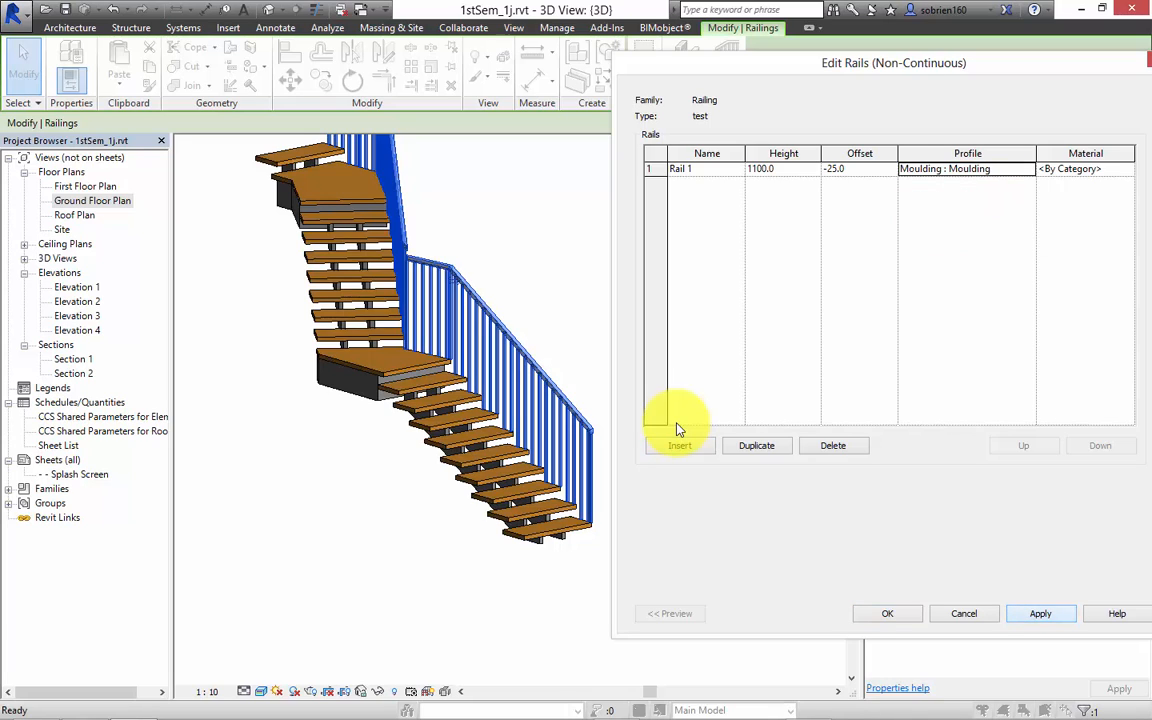
Step: Accept the test railing type with its moulding rail and inspect the railing profile along the stair
{"action": "left_click", "coordinate": [887, 613]}
{"action": "left_click", "coordinate": [908, 613]}
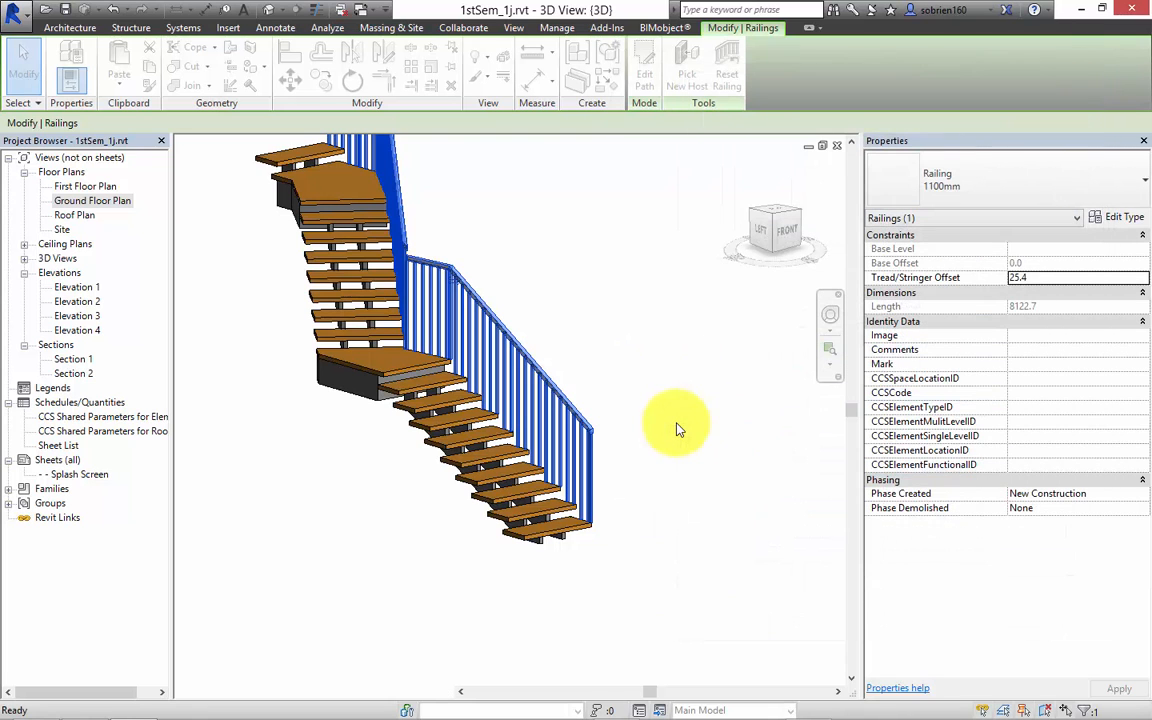
{"action": "left_click", "coordinate": [677, 430]}
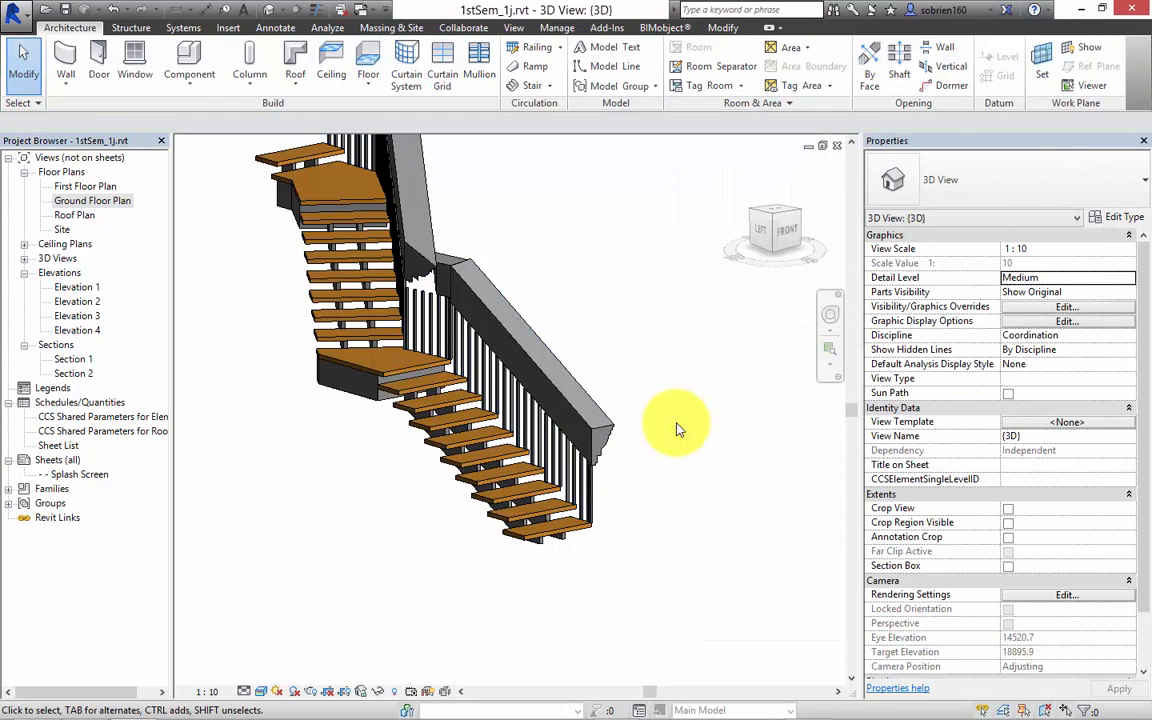
{"action": "middle_click_drag", "start_coordinate": [677, 430], "coordinate": [772, 474], "text": "shift"}
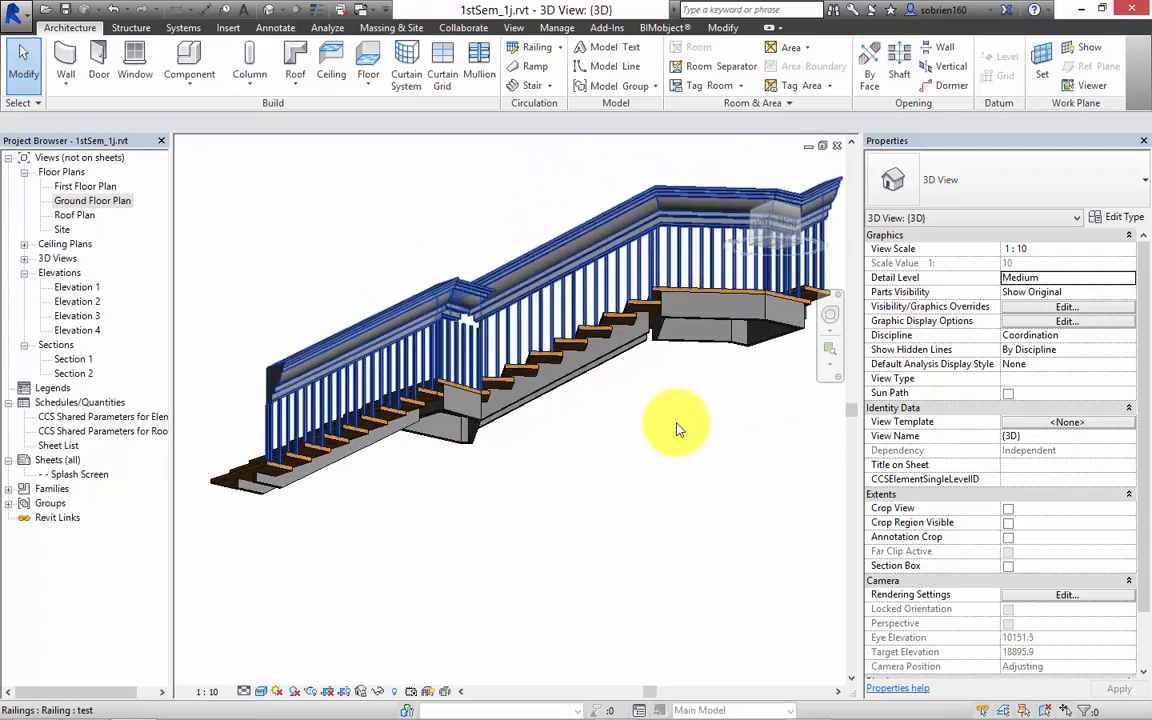
{"action": "scroll", "coordinate": [677, 430], "scroll_direction": "up", "scroll_amount": 3}
{"action": "middle_click_drag", "start_coordinate": [677, 430], "coordinate": [677, 430], "text": "shift"}
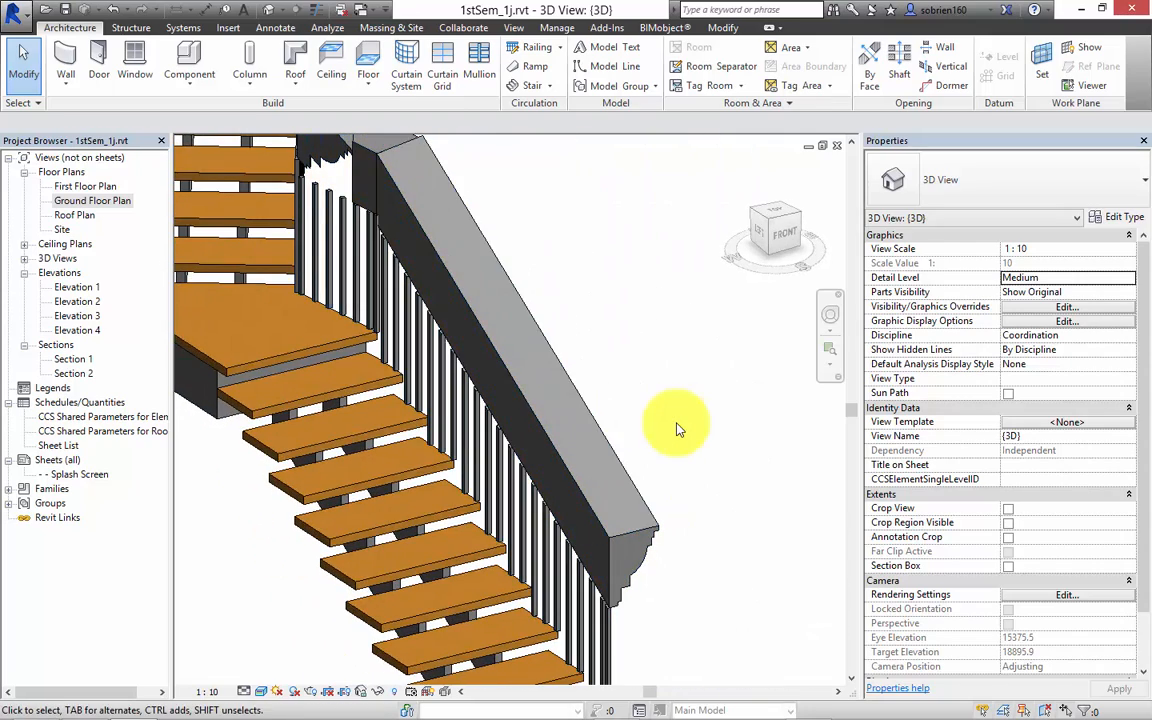
Step: Change the profile of Rail 1 in the test railing type's rail structure to Circular Handrail : 40mm and apply it
{"action": "left_click", "coordinate": [677, 430]}
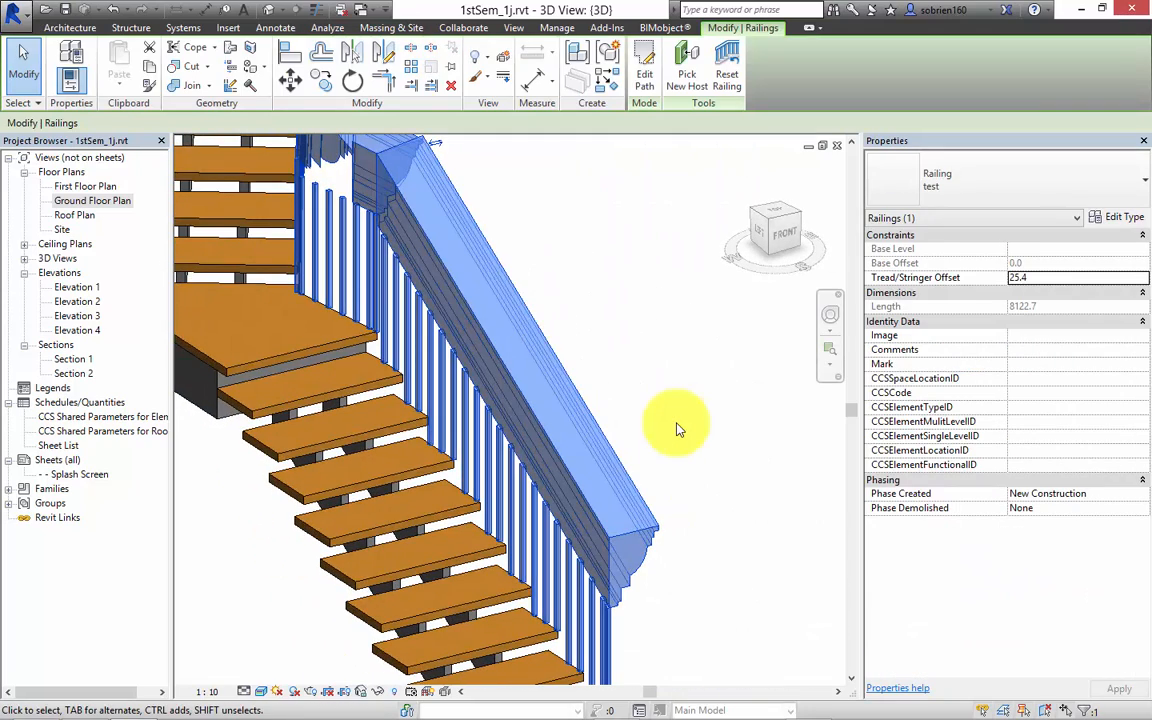
{"action": "left_click", "coordinate": [1117, 217]}
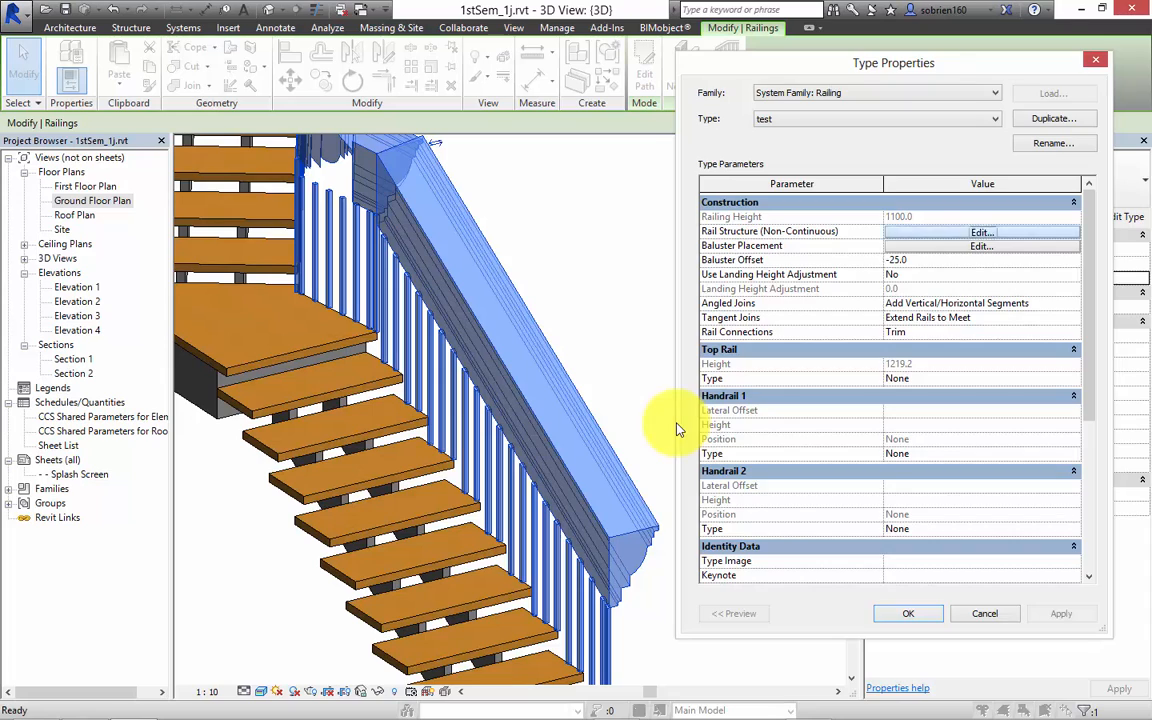
{"action": "left_click", "coordinate": [981, 231]}
{"action": "left_click", "coordinate": [955, 168]}
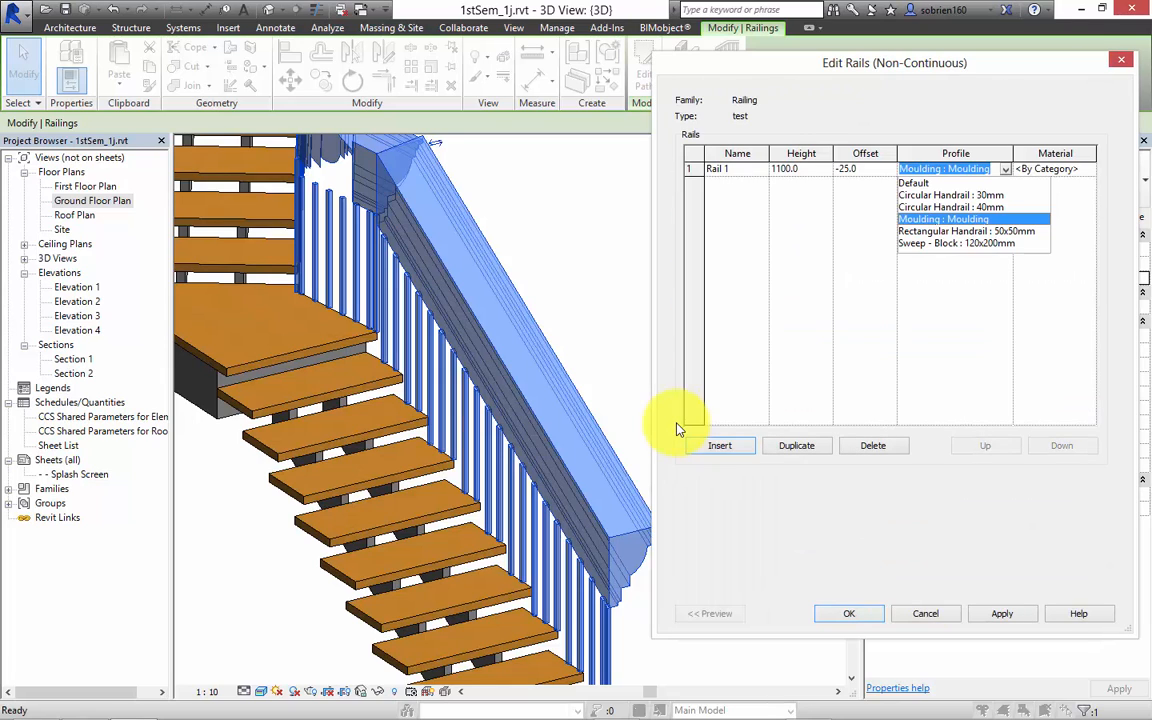
{"action": "left_click", "coordinate": [935, 208]}
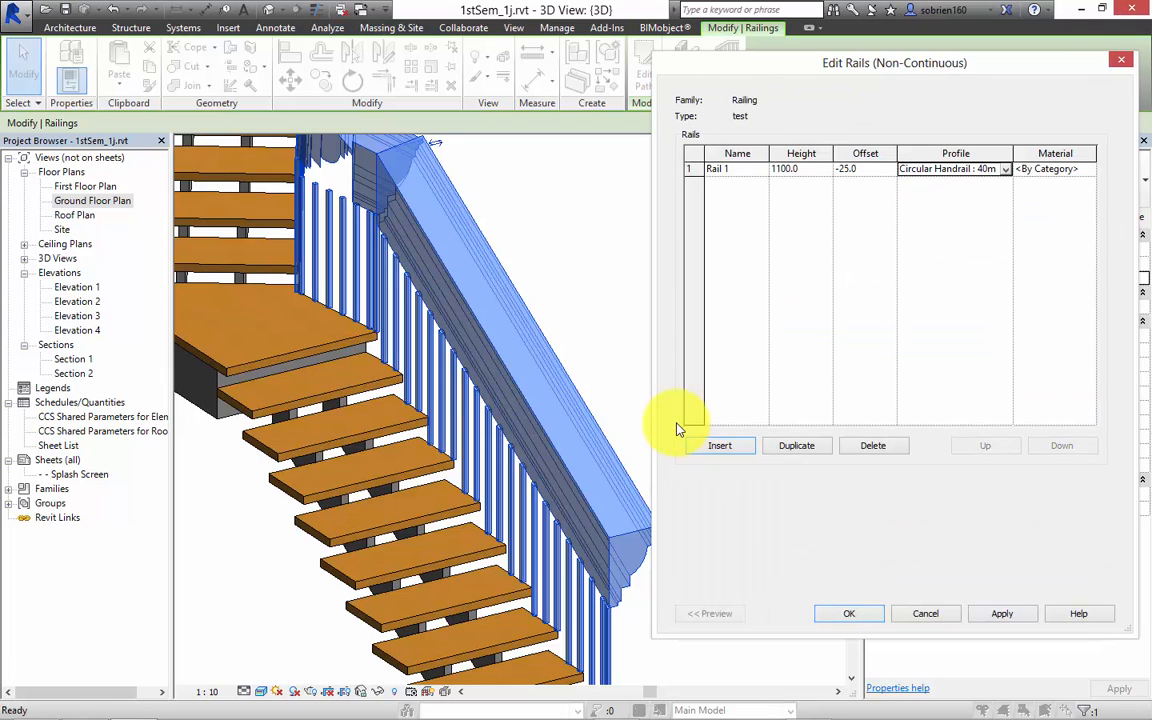
{"action": "left_click", "coordinate": [1002, 613]}
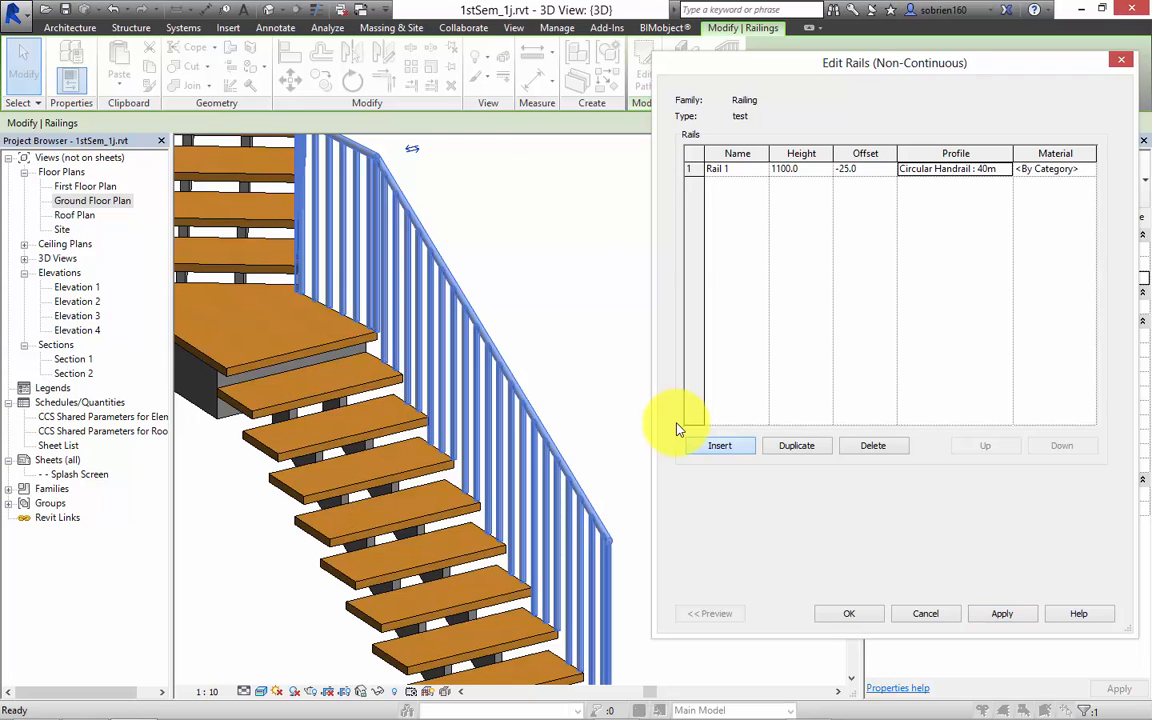
Step: Insert a new rail in the test type's rail structure with a height of 200 and name it "Bottom Rail"
{"action": "left_click", "coordinate": [688, 441]}
{"action": "key", "text": "Tab"}
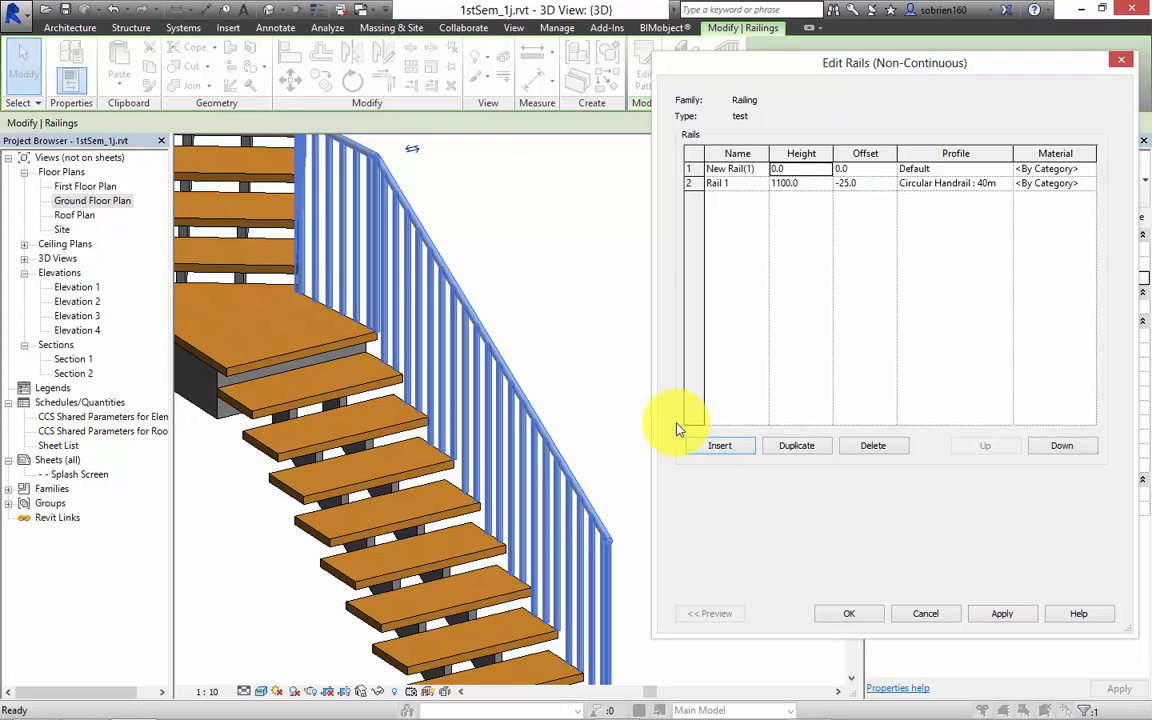
{"action": "type", "text": "200"}
{"action": "key", "text": "Return"}
{"action": "type", "text": "B"}
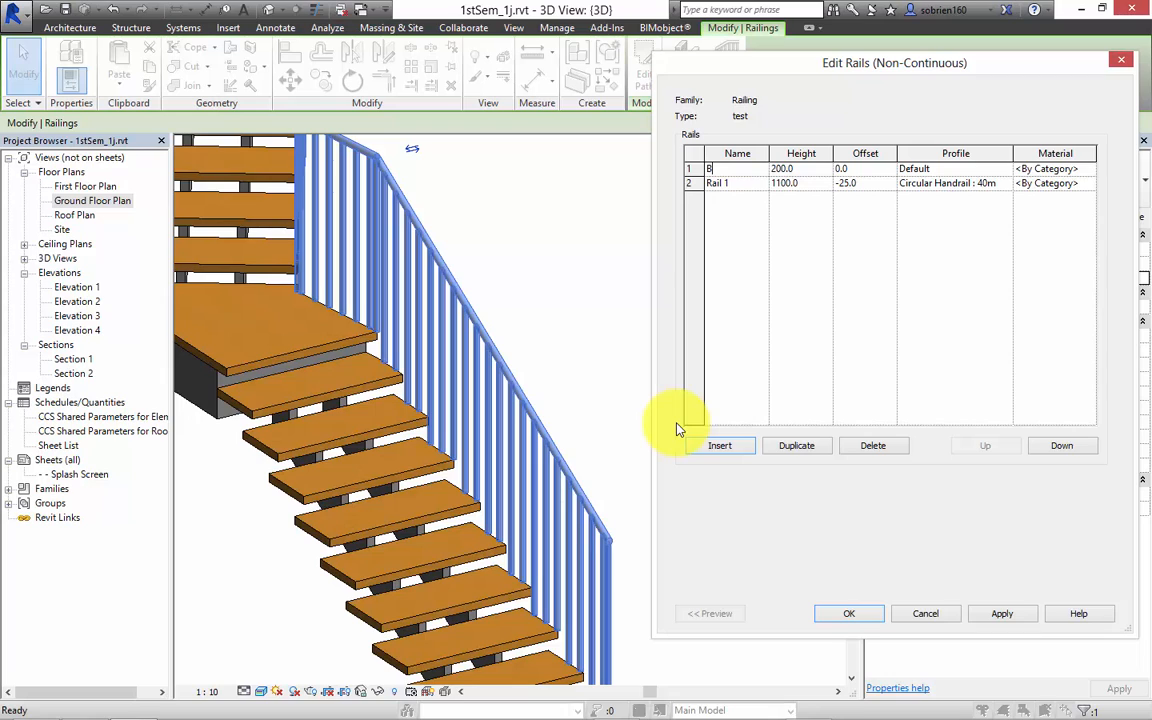
{"action": "type", "text": "ottom Rail"}
Step: Set the Bottom Rail's offset to -25 and its profile to Circular Handrail : 30mm, and apply the rail structure
{"action": "key", "text": "Tab"}
{"action": "key", "text": "Tab"}
{"action": "type", "text": "-25"}
{"action": "key", "text": "Tab"}
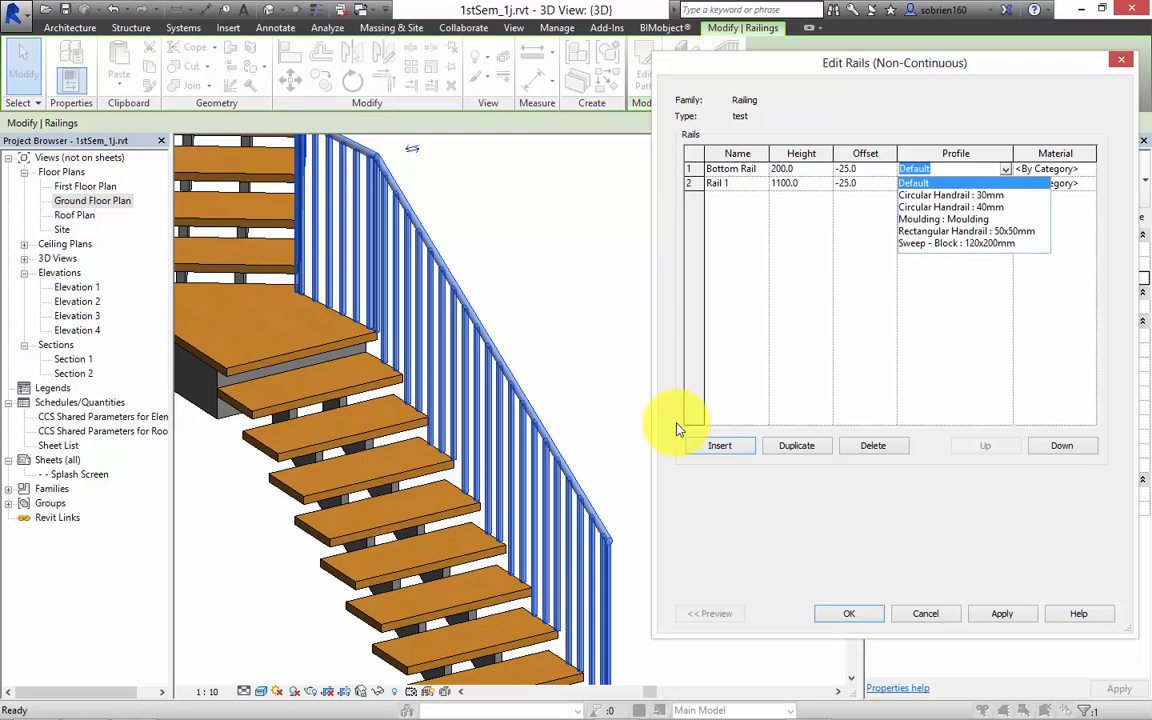
{"action": "key", "text": "Down"}
{"action": "key", "text": "Return"}
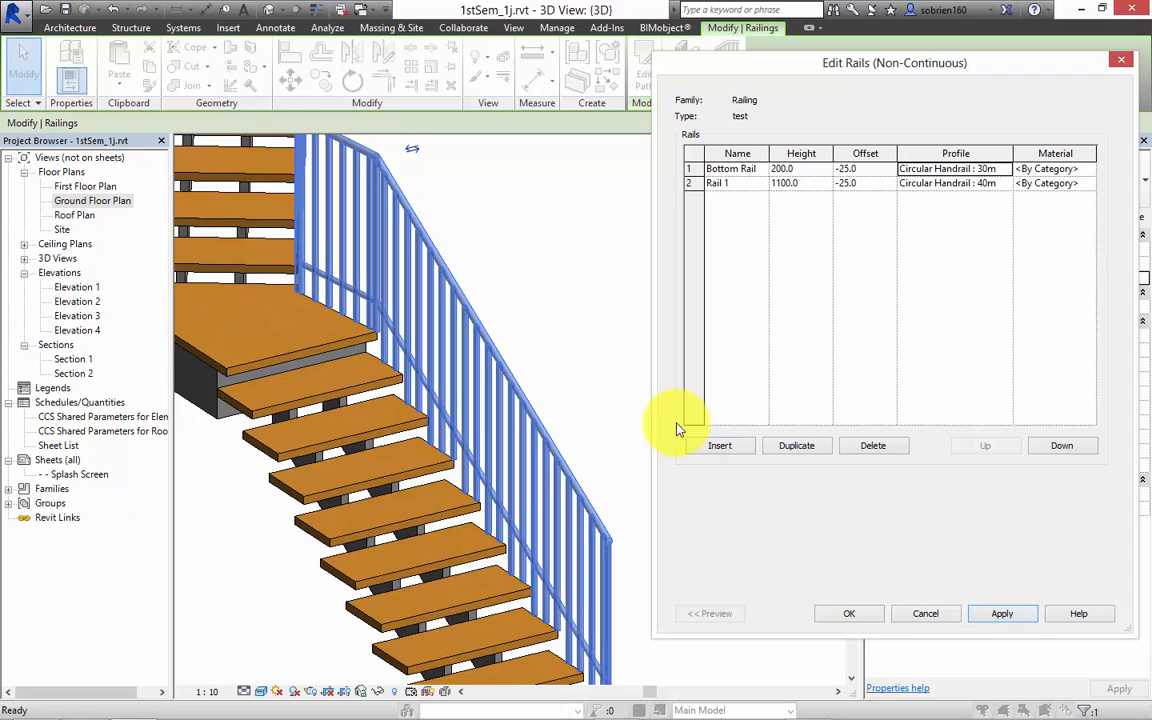
{"action": "key", "text": "Return"}
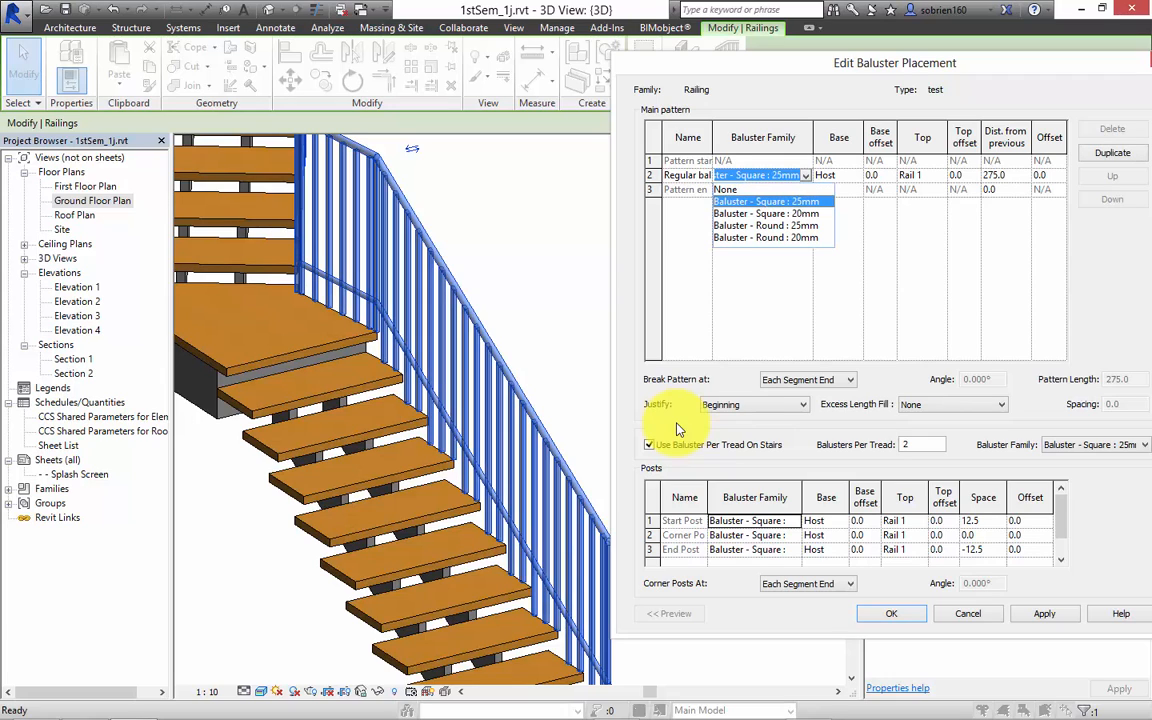
Step: Set the regular baluster in the baluster placement to the Baluster - Round family with 120 distance from previous, and accept the type changes
{"action": "left_click", "coordinate": [1044, 613]}
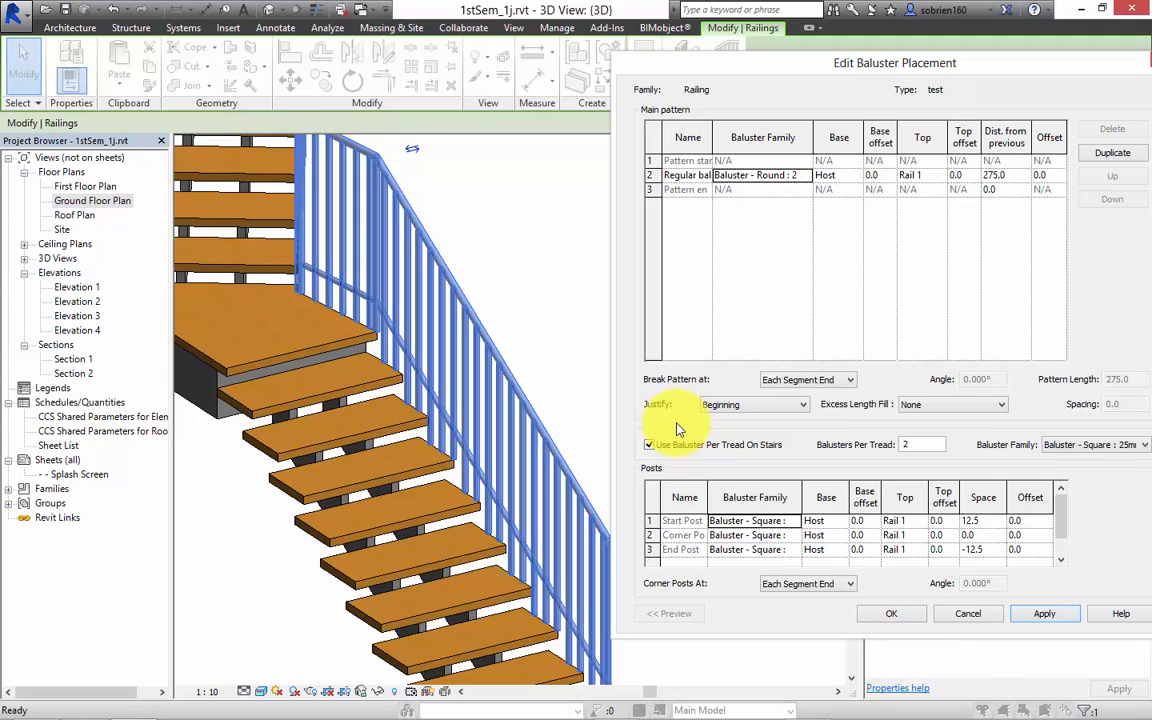
{"action": "left_click", "coordinate": [1006, 175]}
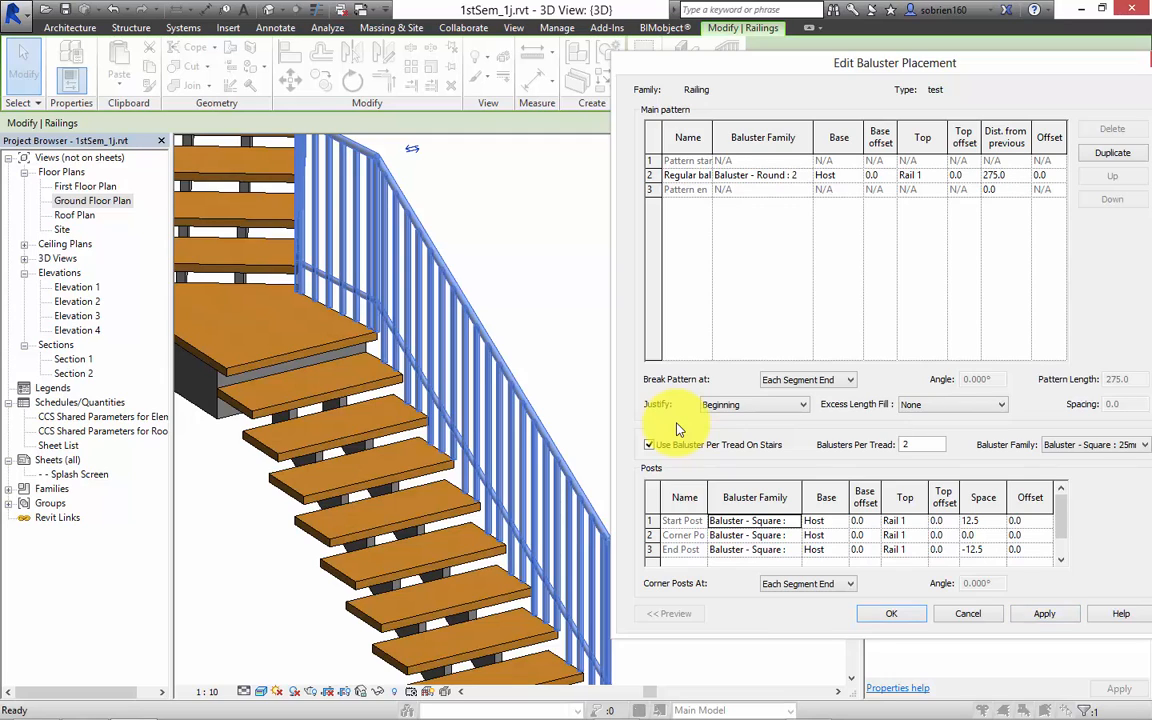
{"action": "double_click", "coordinate": [994, 175]}
{"action": "type", "text": "100"}
{"action": "key", "text": "shift+Left"}
{"action": "key", "text": "shift+Left"}
{"action": "type", "text": "20"}
{"action": "key", "text": "Tab"}
{"action": "key", "text": "alt+a"}
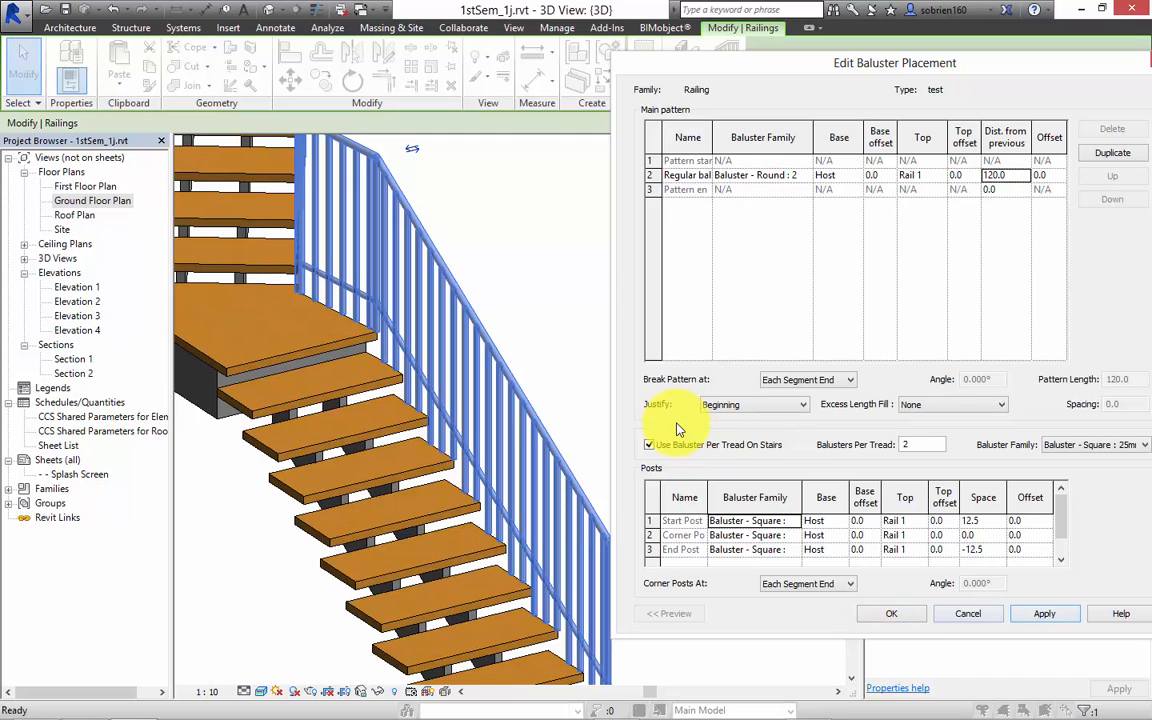
{"action": "key", "text": "Return"}
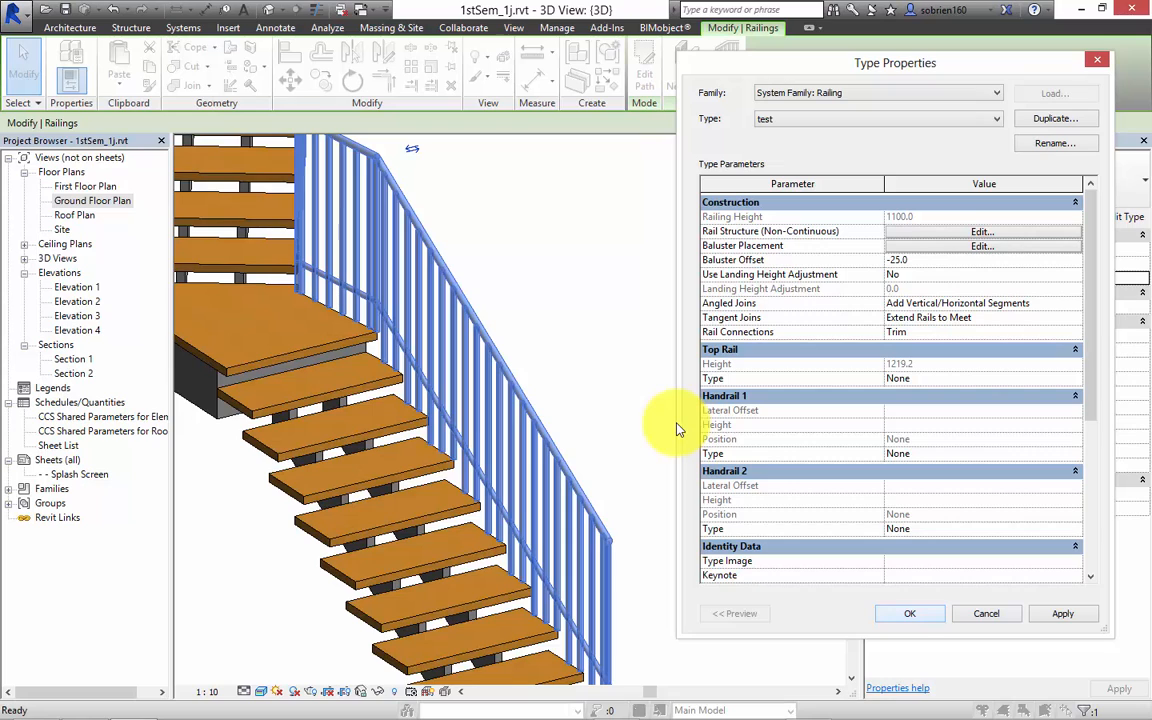
{"action": "key", "text": "Return"}
{"action": "key", "text": "Escape"}
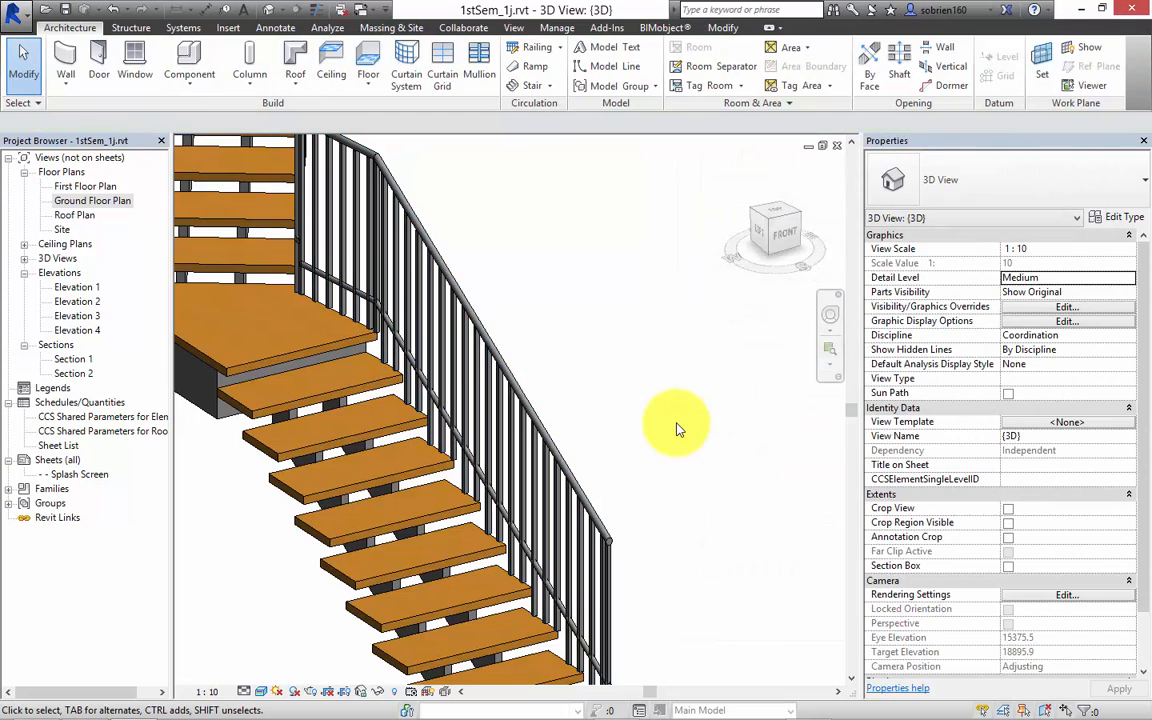
Step: Examine the balusters at the landing up close and review the test railing type's baluster placement settings
{"action": "middle_click_drag", "start_coordinate": [679, 429], "coordinate": [677, 429], "text": "shift"}
{"action": "scroll", "coordinate": [679, 429], "scroll_direction": "up", "scroll_amount": 4}
{"action": "scroll", "coordinate": [679, 429], "scroll_direction": "up", "scroll_amount": 3}
{"action": "left_click", "coordinate": [677, 429]}
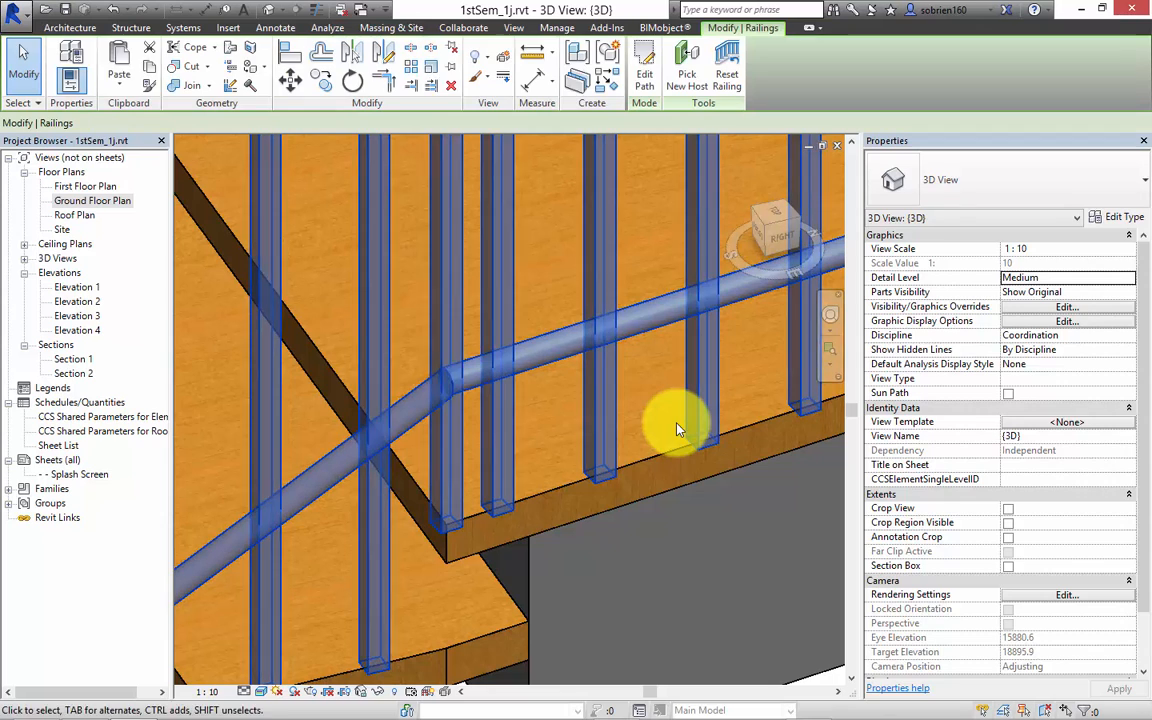
{"action": "key", "text": "t"}
{"action": "key", "text": "p"}
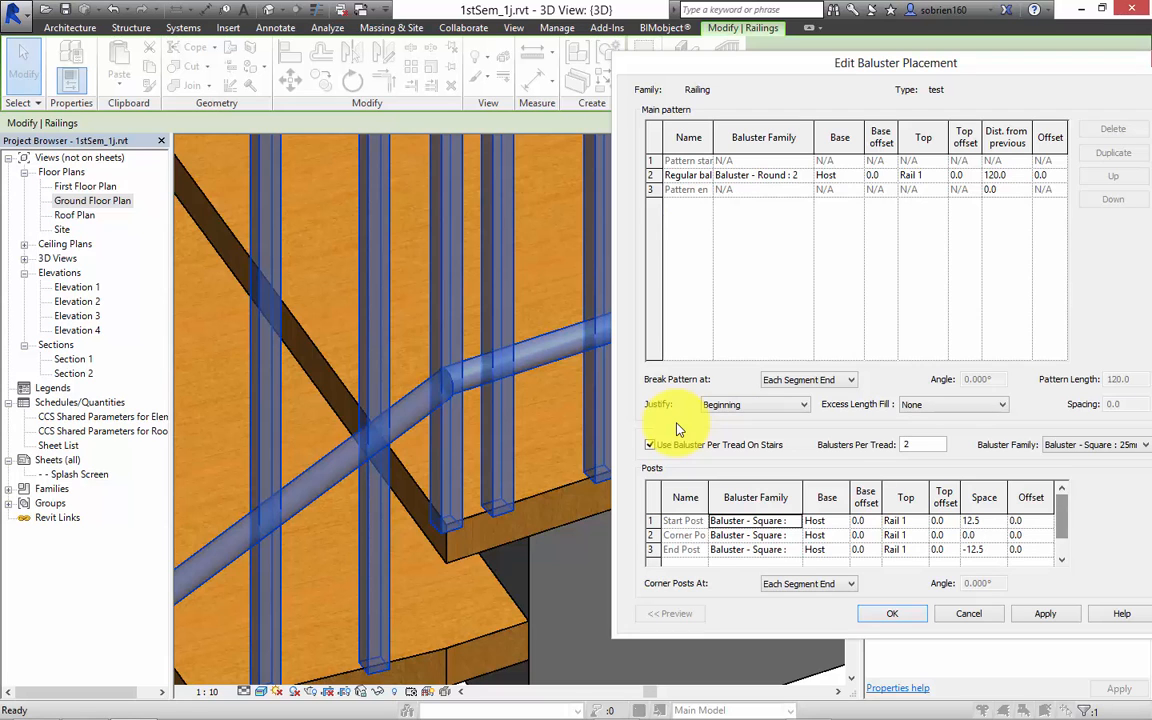
{"action": "key", "text": "Return"}
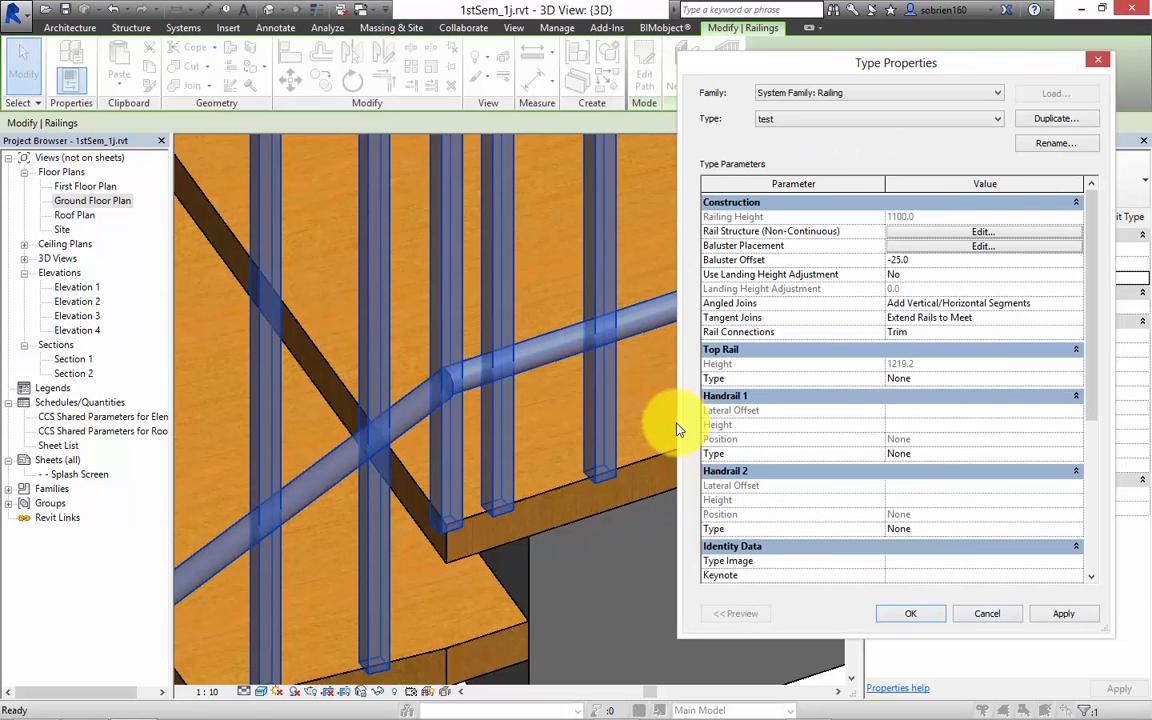
{"action": "key", "text": "Return"}
{"action": "key", "text": "Escape"}
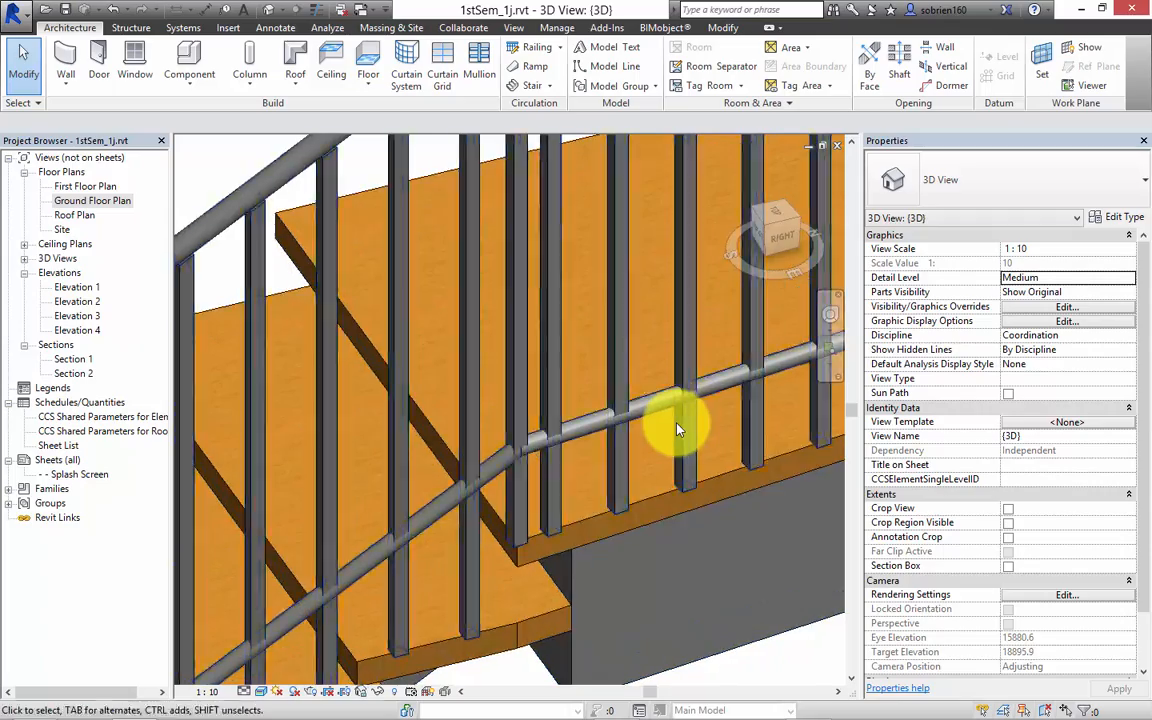
Step: Set the start post's baluster family to Baluster - Round in the test railing type's baluster placement
{"action": "middle_click_drag", "start_coordinate": [678, 428], "coordinate": [742, 420]}
{"action": "scroll", "coordinate": [678, 428], "scroll_direction": "down", "scroll_amount": 1}
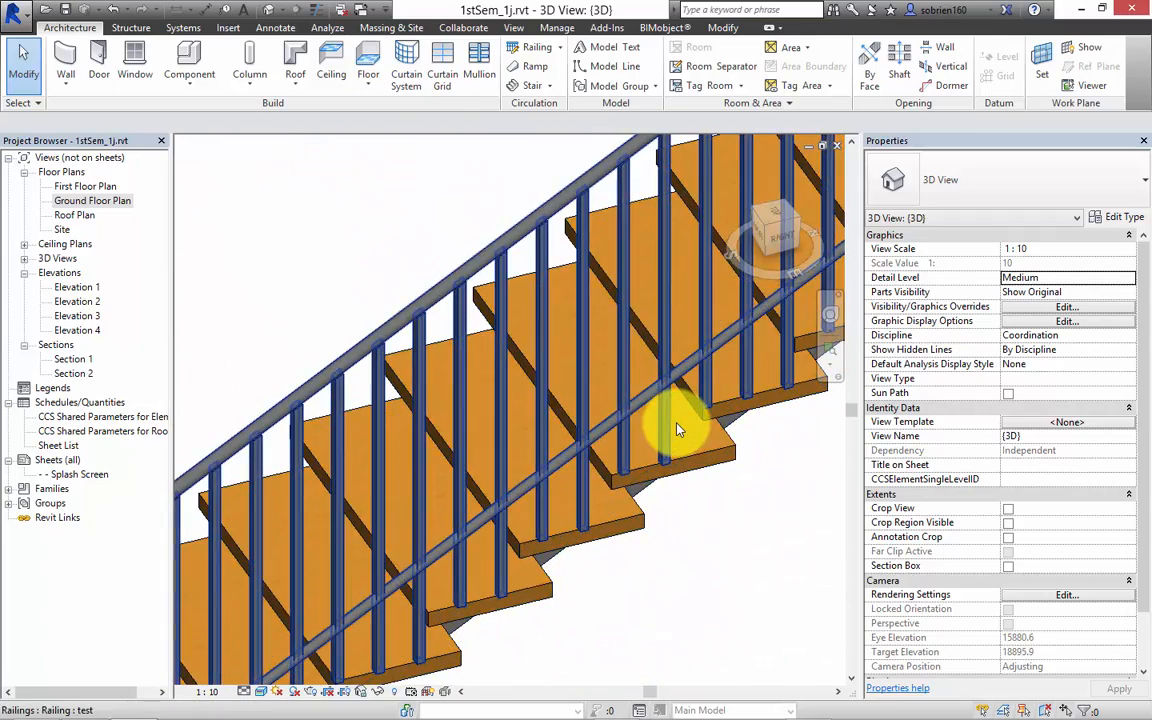
{"action": "left_click", "coordinate": [678, 428]}
{"action": "double_click", "coordinate": [678, 428]}
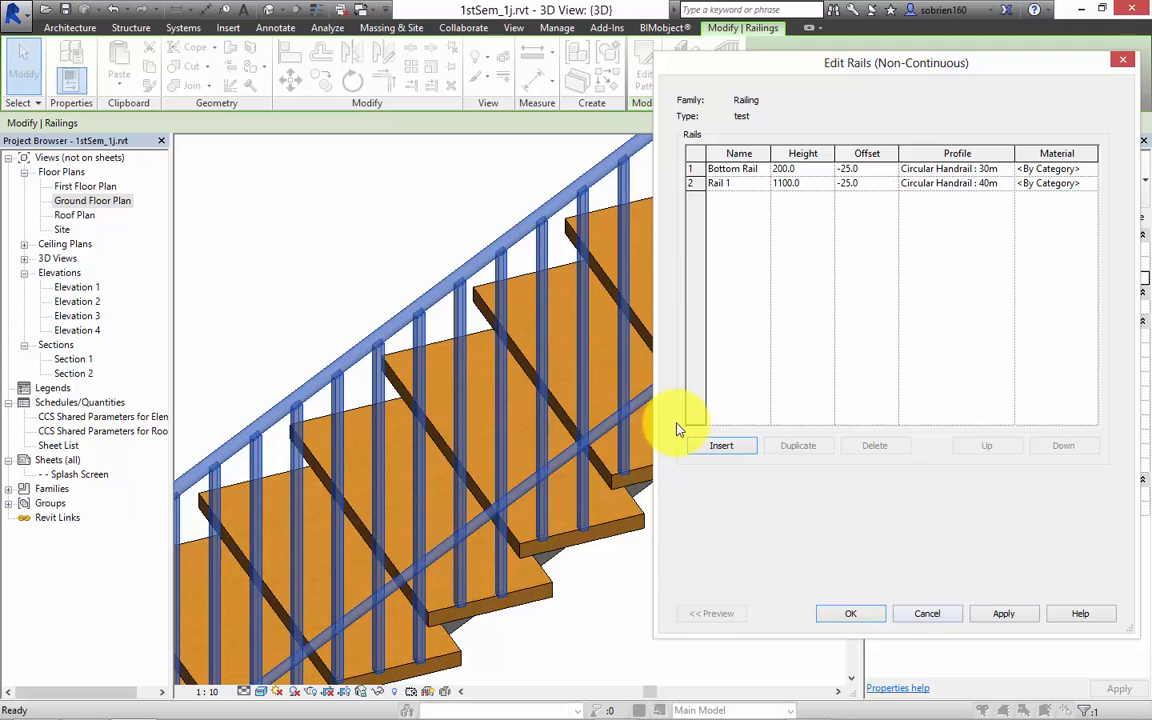
{"action": "key", "text": "Escape"}
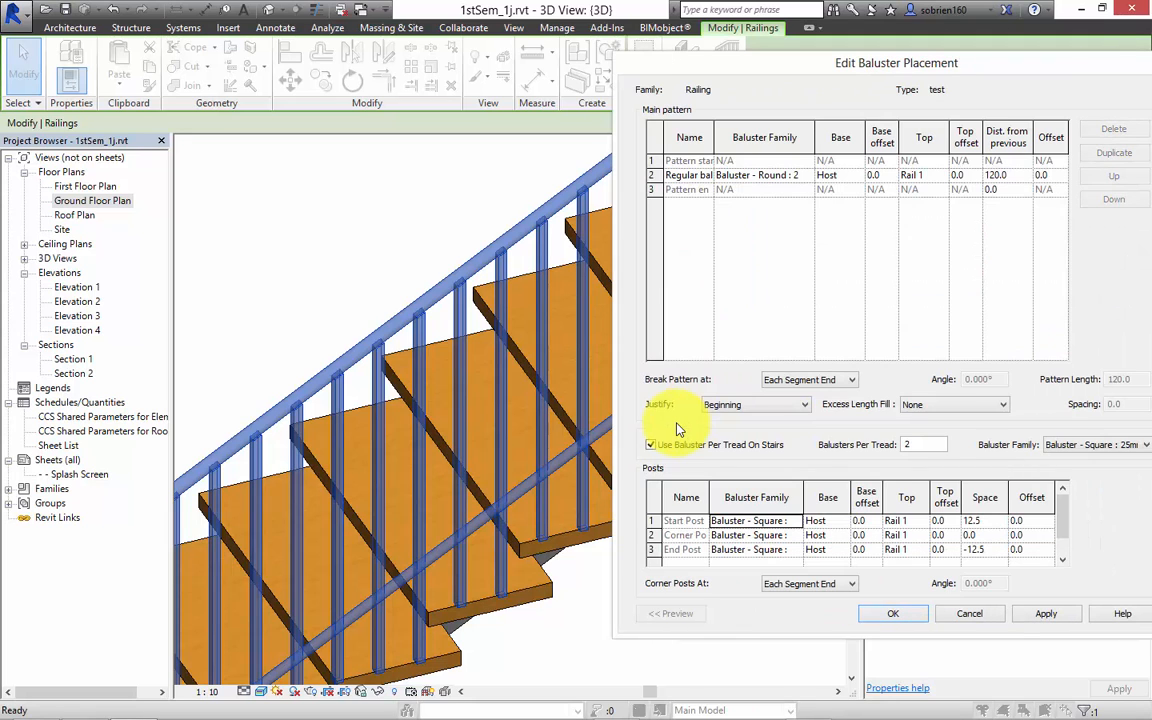
{"action": "key", "text": "alt+Down"}
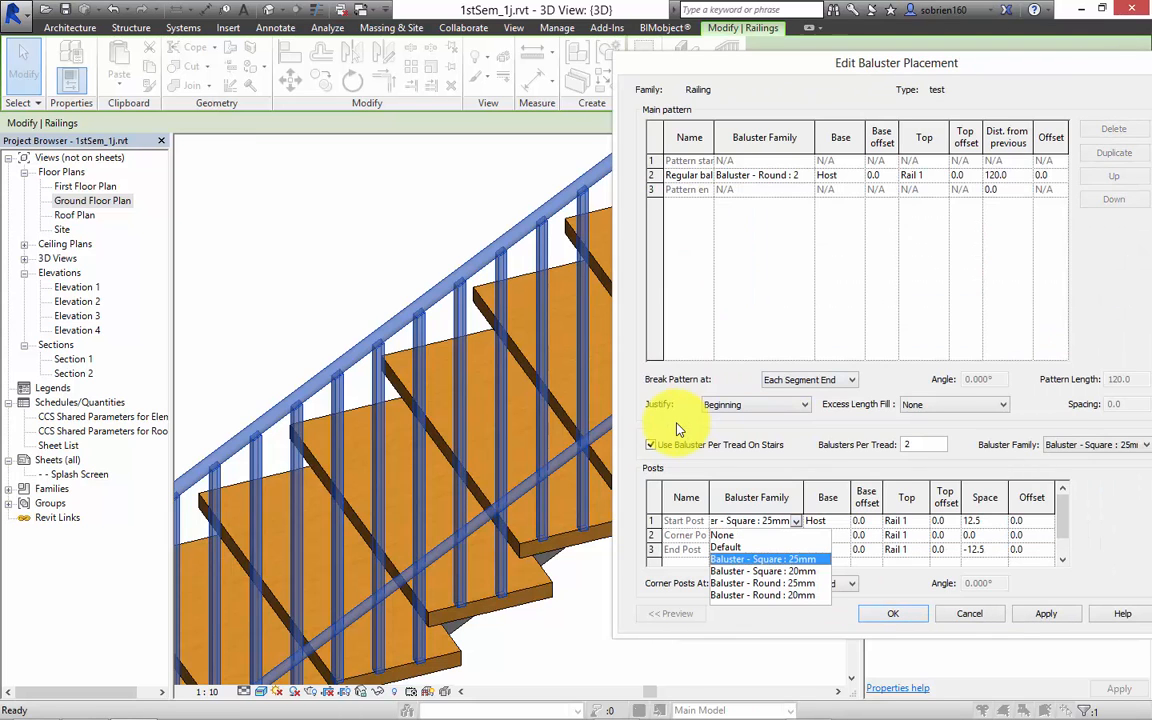
{"action": "key", "text": "Down"}
{"action": "key", "text": "Down"}
{"action": "key", "text": "Return"}
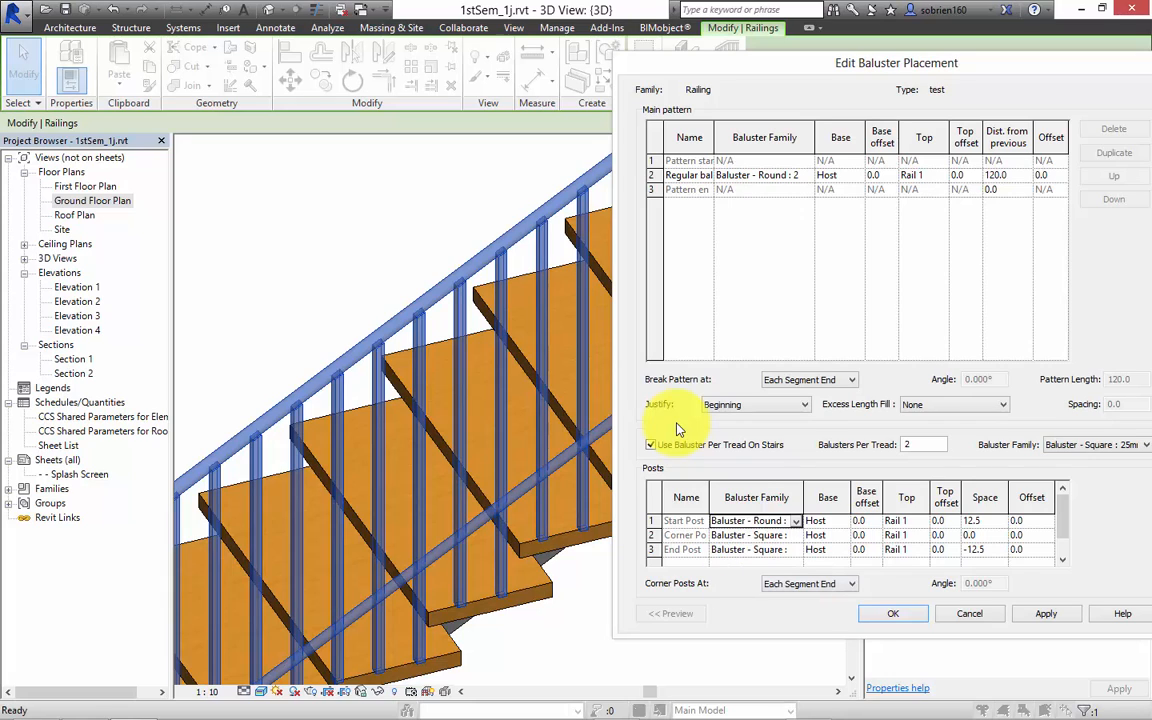
Step: Set the corner and end posts to the Baluster - Round family and apply the changes to the railing type
{"action": "key", "text": "Down"}
{"action": "key", "text": "alt+Down"}
{"action": "key", "text": "Down"}
{"action": "key", "text": "Down"}
{"action": "key", "text": "Return"}
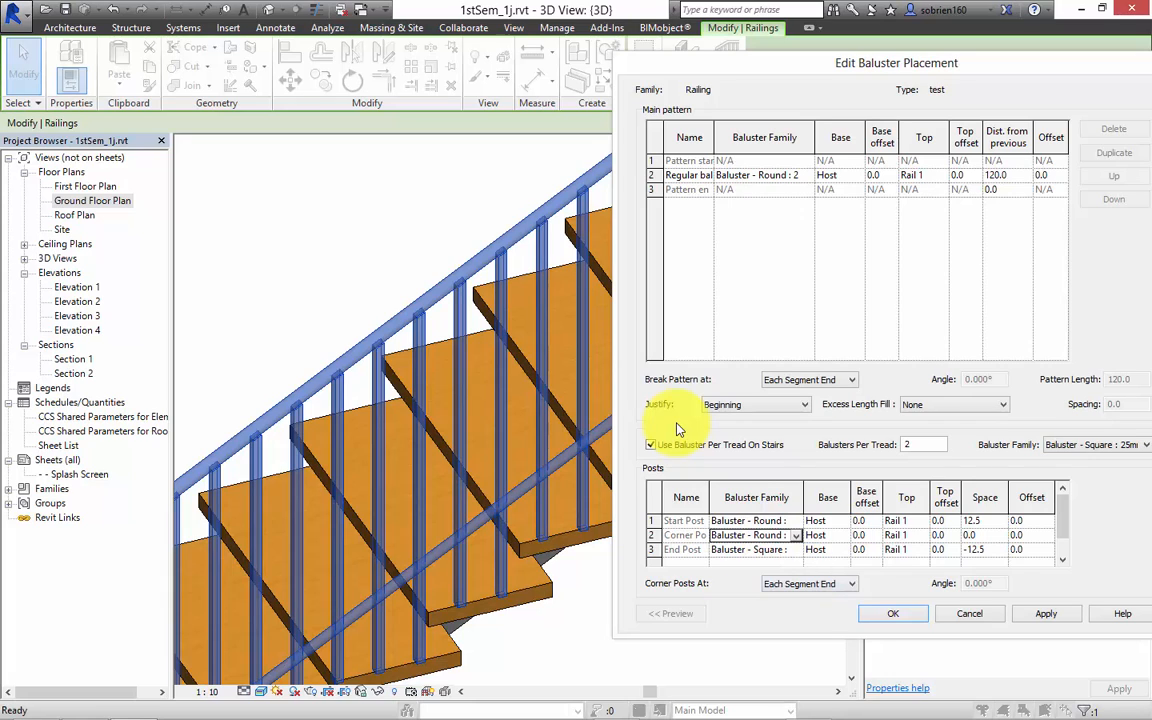
{"action": "key", "text": "Down"}
{"action": "key", "text": "alt+Down"}
{"action": "key", "text": "Down"}
{"action": "key", "text": "Down"}
{"action": "key", "text": "Return"}
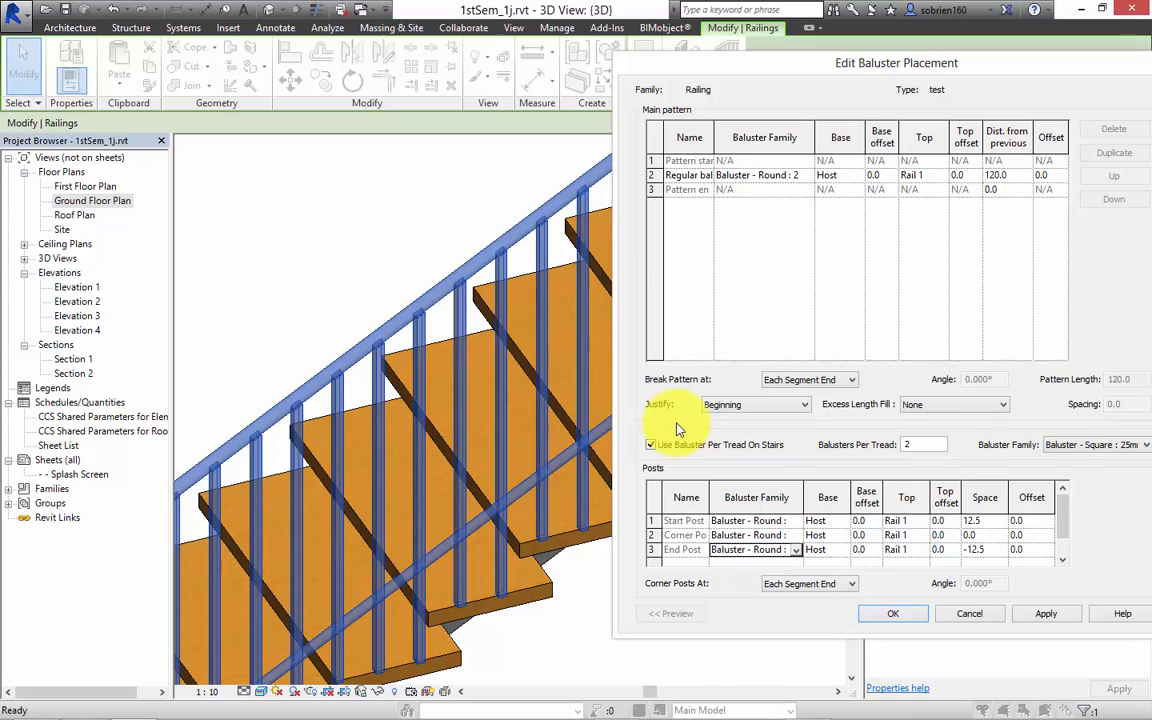
{"action": "key", "text": "alt+a"}
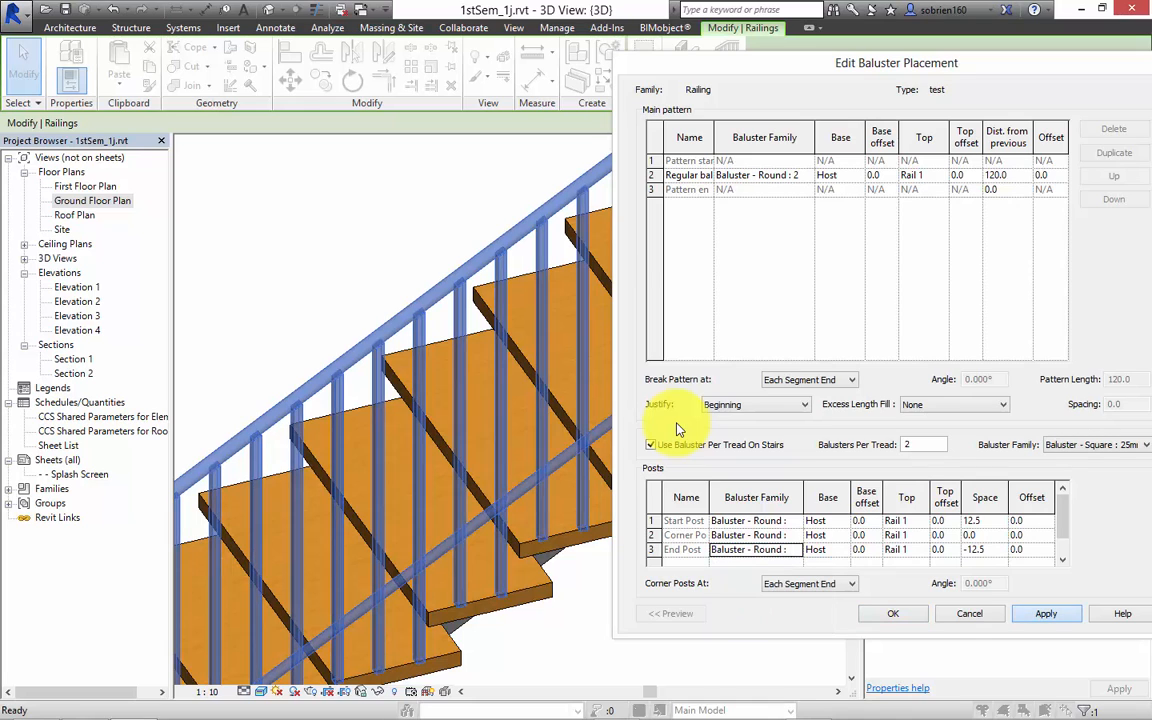
{"action": "key", "text": "Return"}
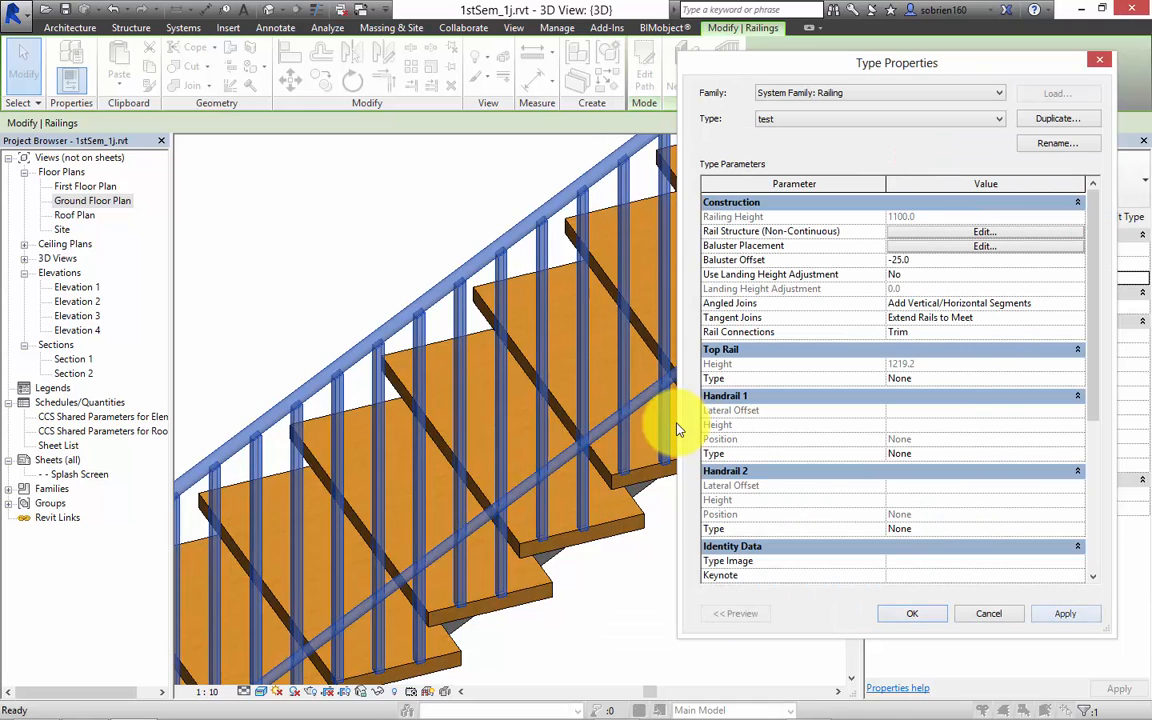
{"action": "key", "text": "Return"}
{"action": "key", "text": "Escape"}
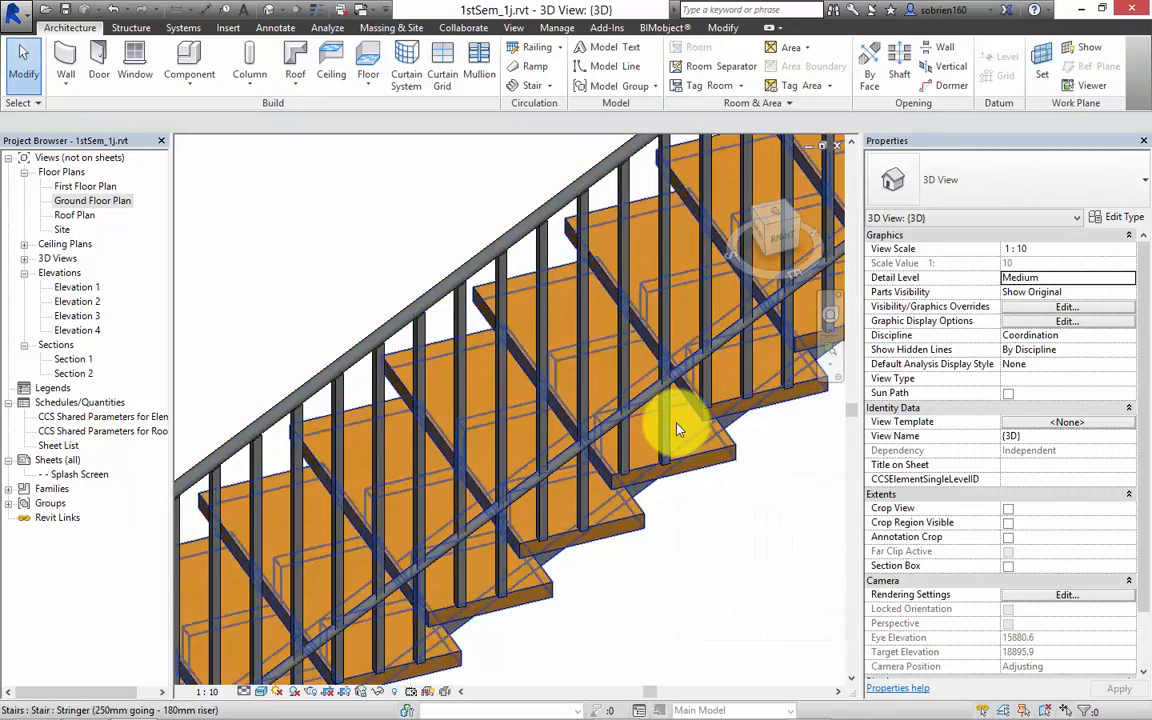
Step: Examine the railing's posts, balusters and rails up close at the landing and along the flights
{"action": "middle_click_drag", "start_coordinate": [678, 428], "coordinate": [230, 620], "text": "shift"}
{"action": "scroll", "coordinate": [678, 428], "scroll_direction": "up", "scroll_amount": 2}
{"action": "scroll", "coordinate": [678, 428], "scroll_direction": "down", "scroll_amount": 2}
{"action": "scroll", "coordinate": [678, 428], "scroll_direction": "down", "scroll_amount": 2}
{"action": "mouse_move", "coordinate": [678, 428]}
{"action": "middle_mouse_down", "text": "shift"}
{"action": "mouse_move", "coordinate": [700, 440]}
{"action": "mouse_move", "coordinate": [690, 436]}
{"action": "middle_mouse_up", "text": "shift"}
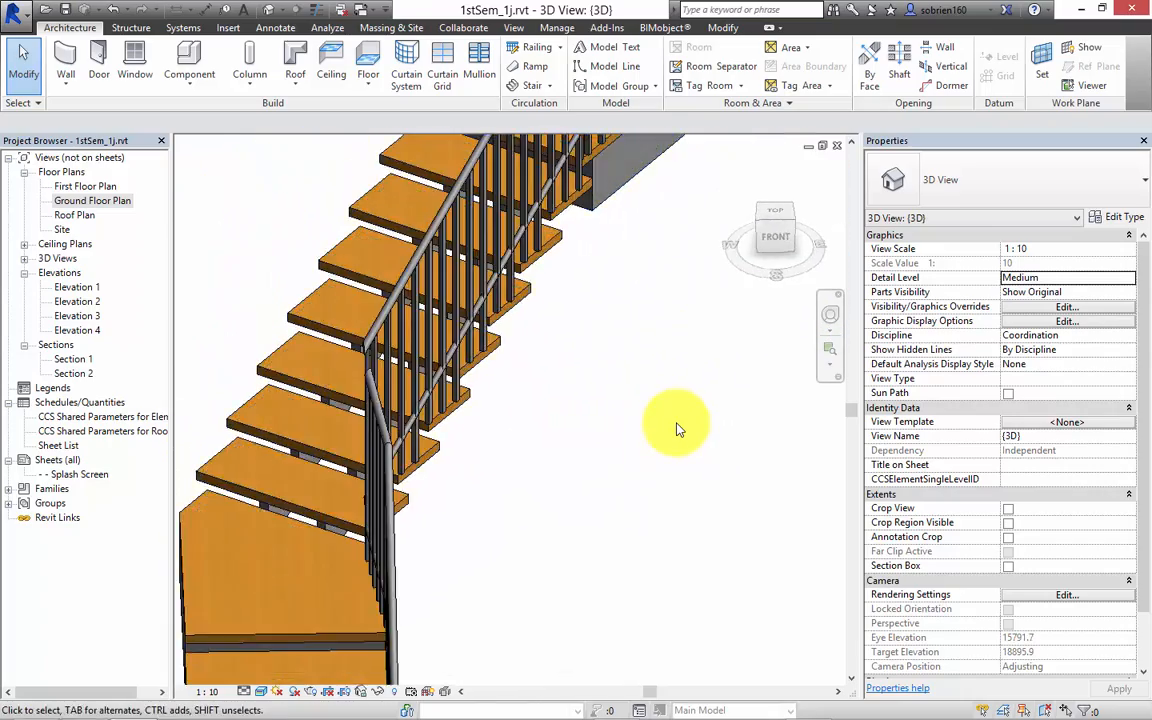
{"action": "scroll", "coordinate": [678, 428], "scroll_direction": "up", "scroll_amount": 6}
{"action": "scroll", "coordinate": [678, 428], "scroll_direction": "down", "scroll_amount": 4}
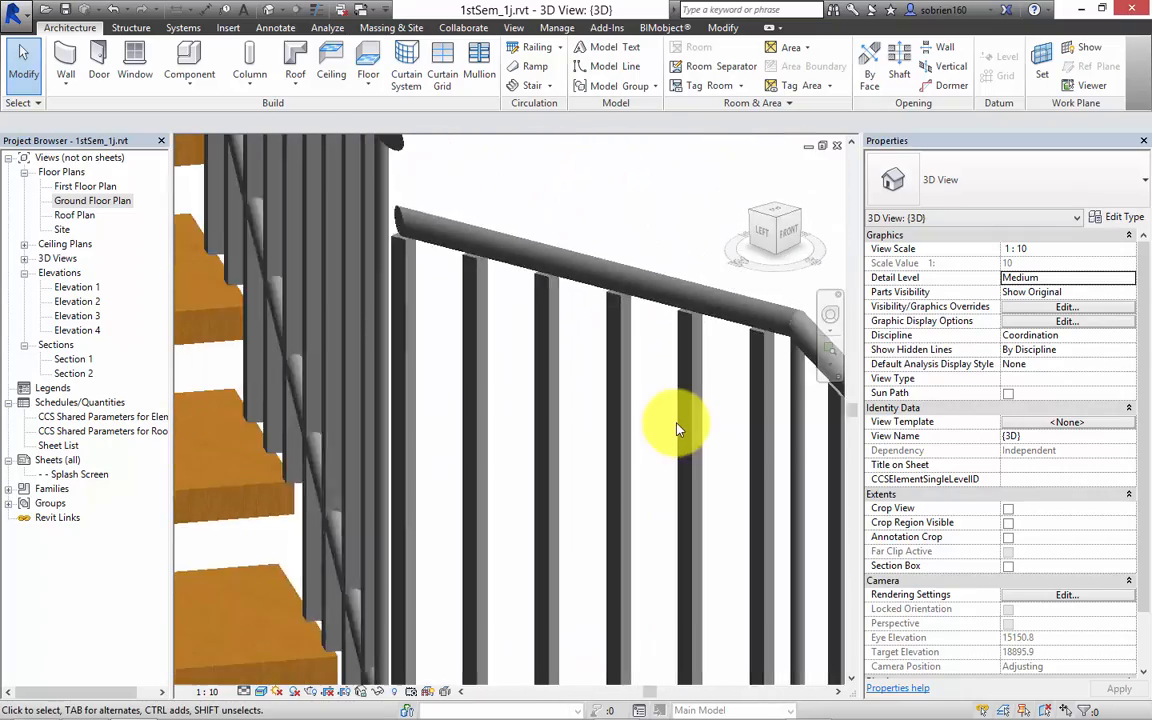
Step: Examine the whole stair and its finished railing from the front and from above
{"action": "scroll", "coordinate": [678, 428], "scroll_direction": "down", "scroll_amount": 2}
{"action": "mouse_move", "coordinate": [678, 428]}
{"action": "middle_mouse_down", "text": "shift"}
{"action": "mouse_move", "coordinate": [648, 375]}
{"action": "mouse_move", "coordinate": [673, 418]}
{"action": "middle_mouse_up", "text": "shift"}
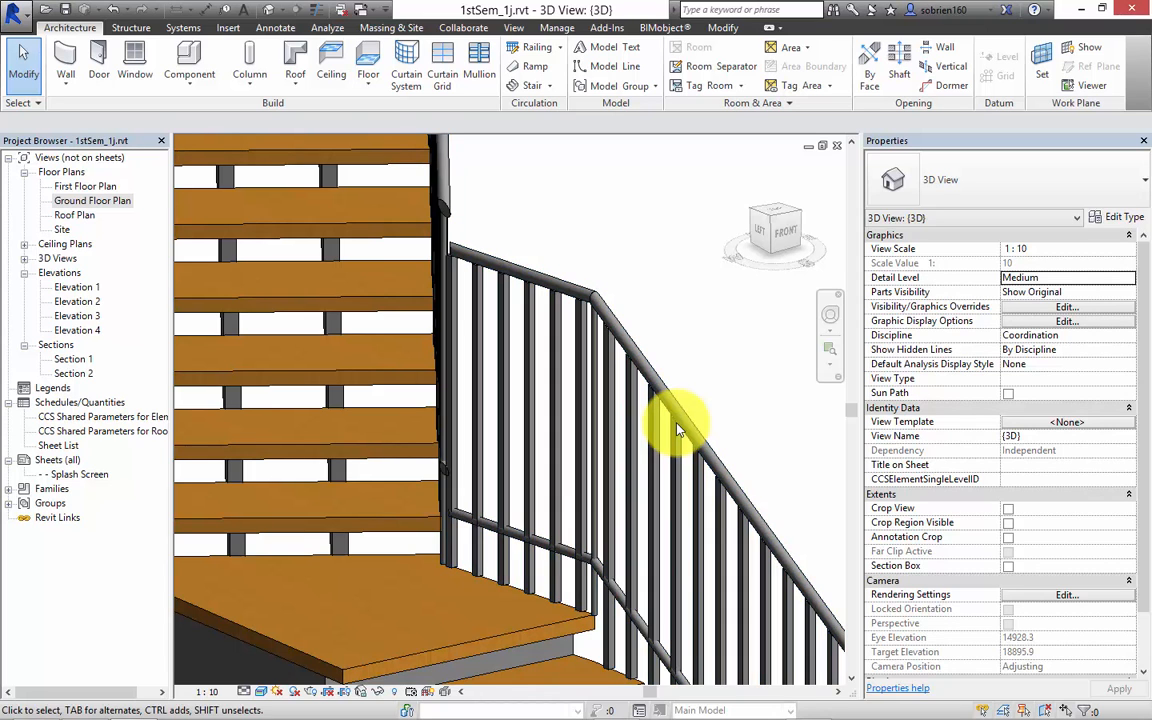
{"action": "middle_click_drag", "start_coordinate": [677, 430], "coordinate": [677, 430], "text": "shift"}
{"action": "scroll", "coordinate": [677, 430], "scroll_direction": "down", "scroll_amount": 5}
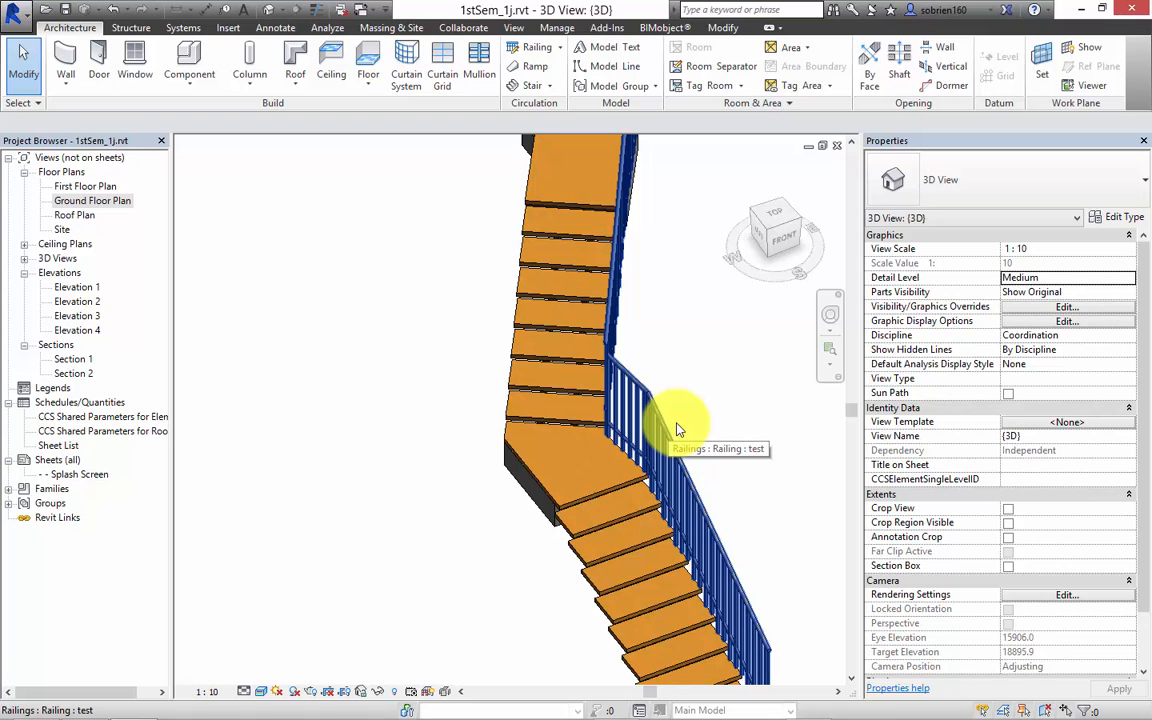
{"action": "middle_click_drag", "start_coordinate": [677, 430], "coordinate": [677, 430], "text": "shift"}
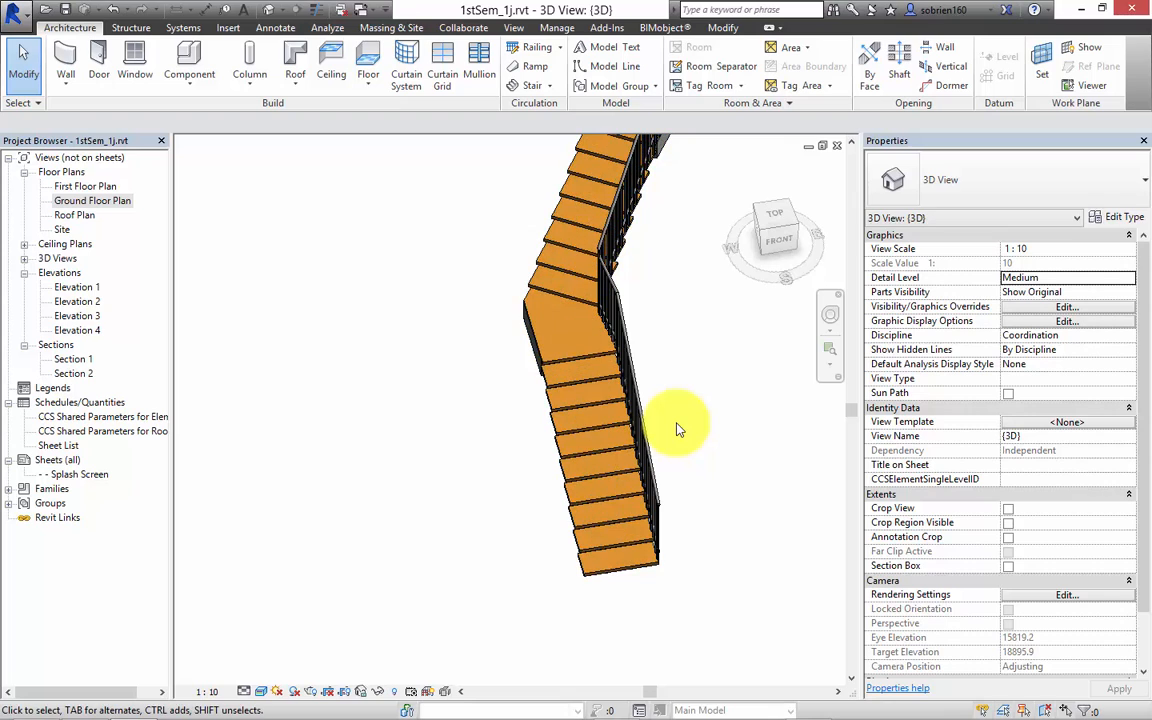
Step: Open the stair's sketch for editing in the Ground Floor Plan view
{"action": "key", "text": "ctrl+Tab"}
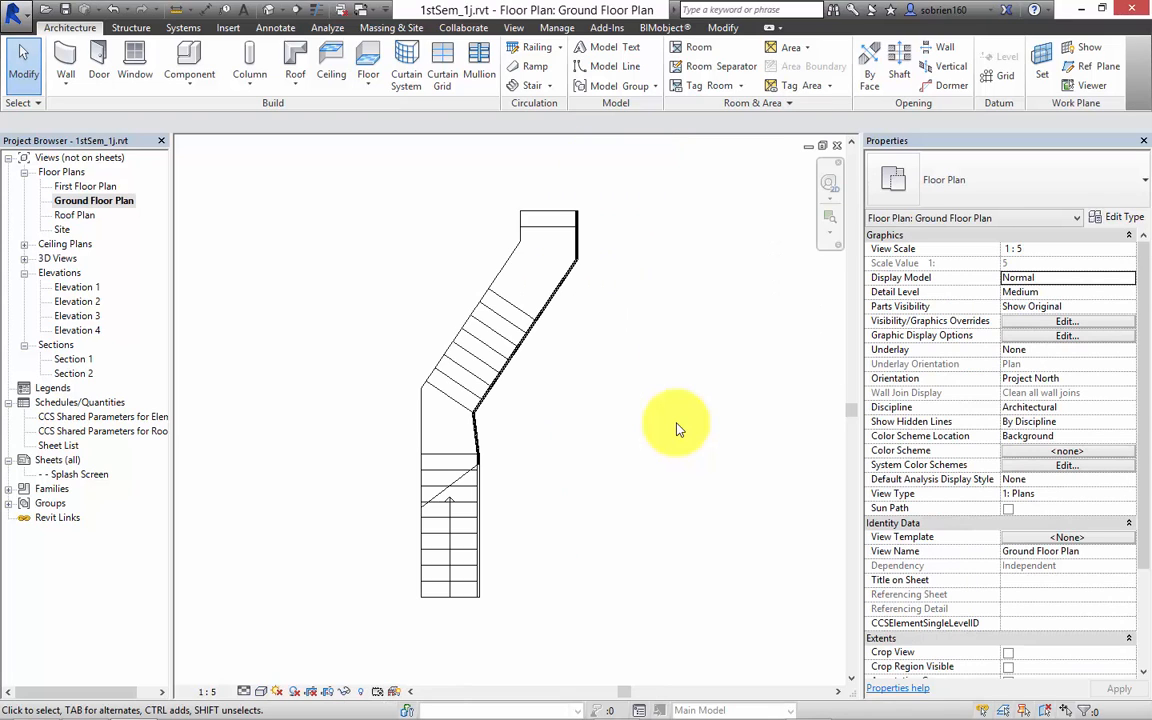
{"action": "middle_click_drag", "start_coordinate": [677, 430], "coordinate": [677, 430]}
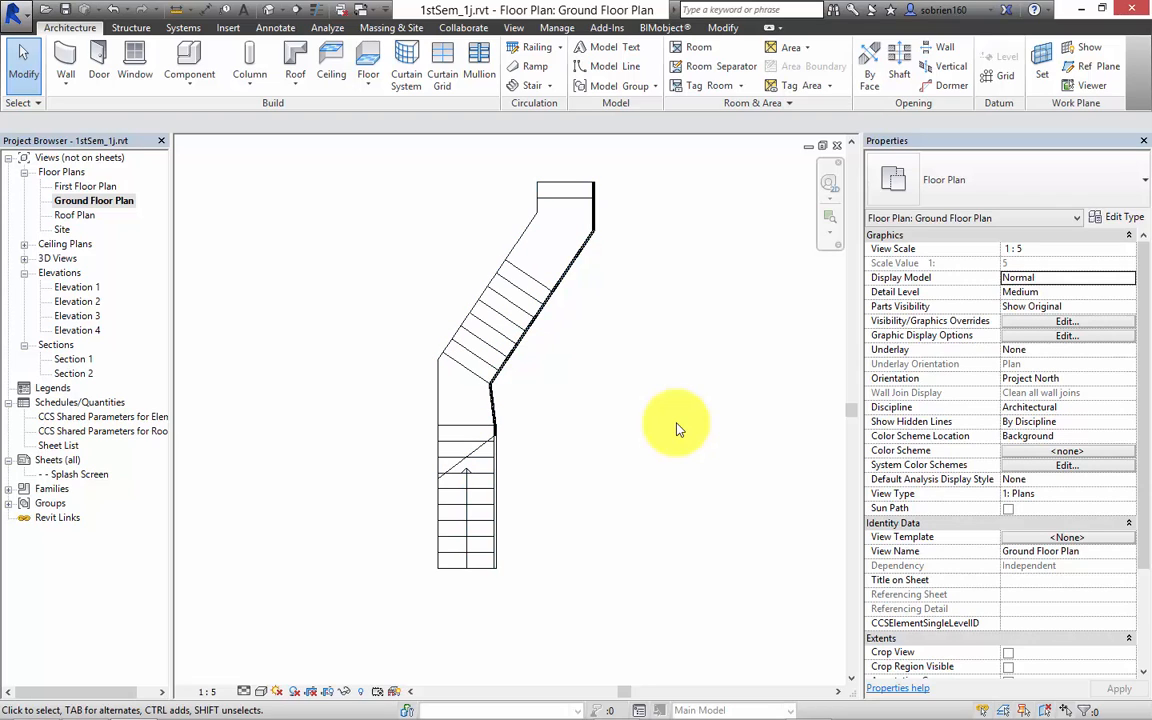
{"action": "left_click", "coordinate": [677, 430]}
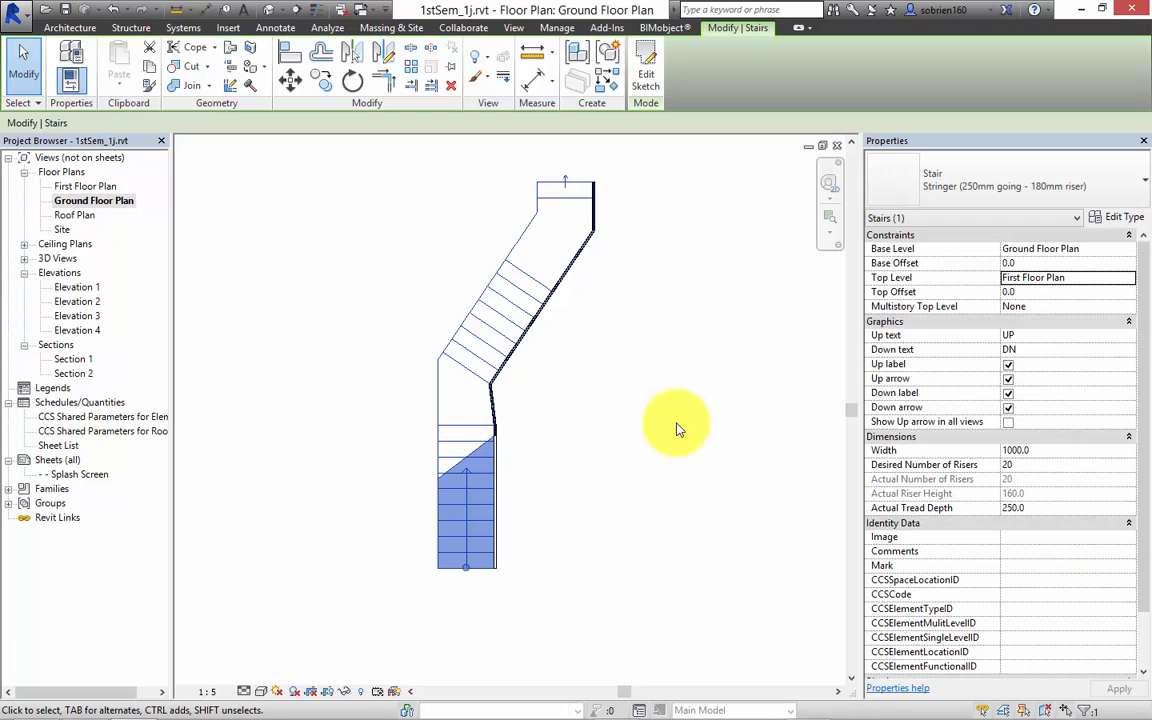
{"action": "left_click", "coordinate": [646, 68]}
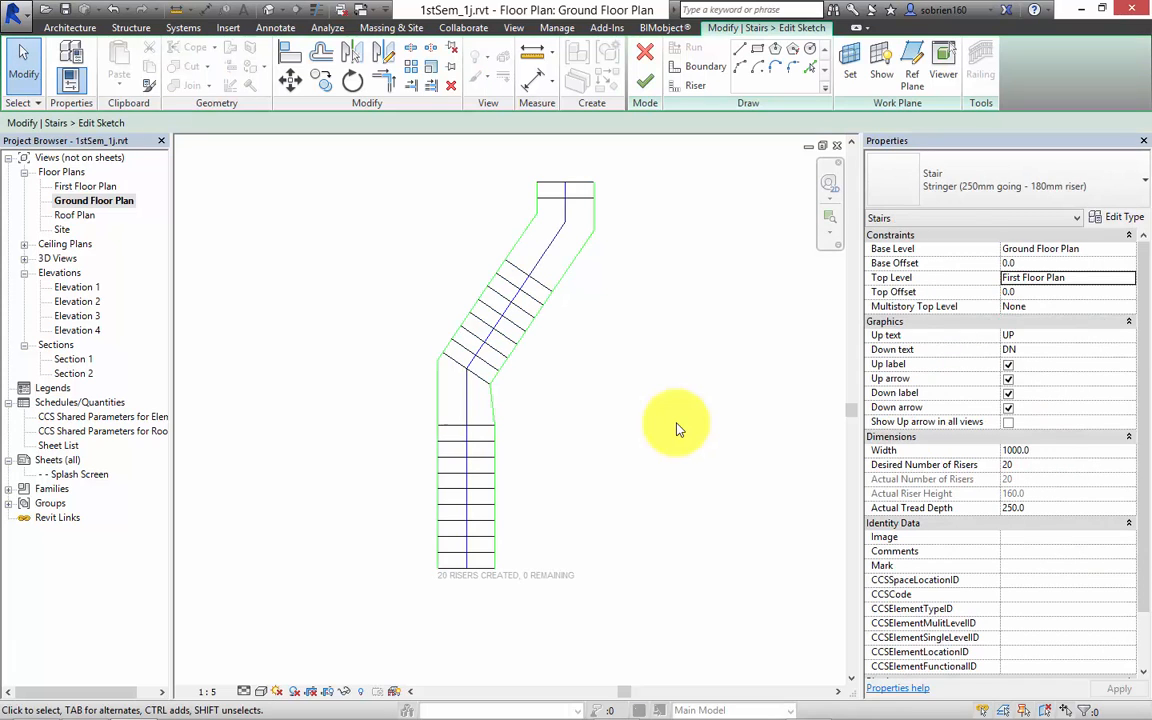
Step: Splay the lower flight's two boundary lines outward by moving their bottom endpoints away from the run
{"action": "mouse_move", "coordinate": [677, 430]}
{"action": "middle_mouse_down"}
{"action": "mouse_move", "coordinate": [692, 401]}
{"action": "mouse_move", "coordinate": [675, 452]}
{"action": "middle_mouse_up"}
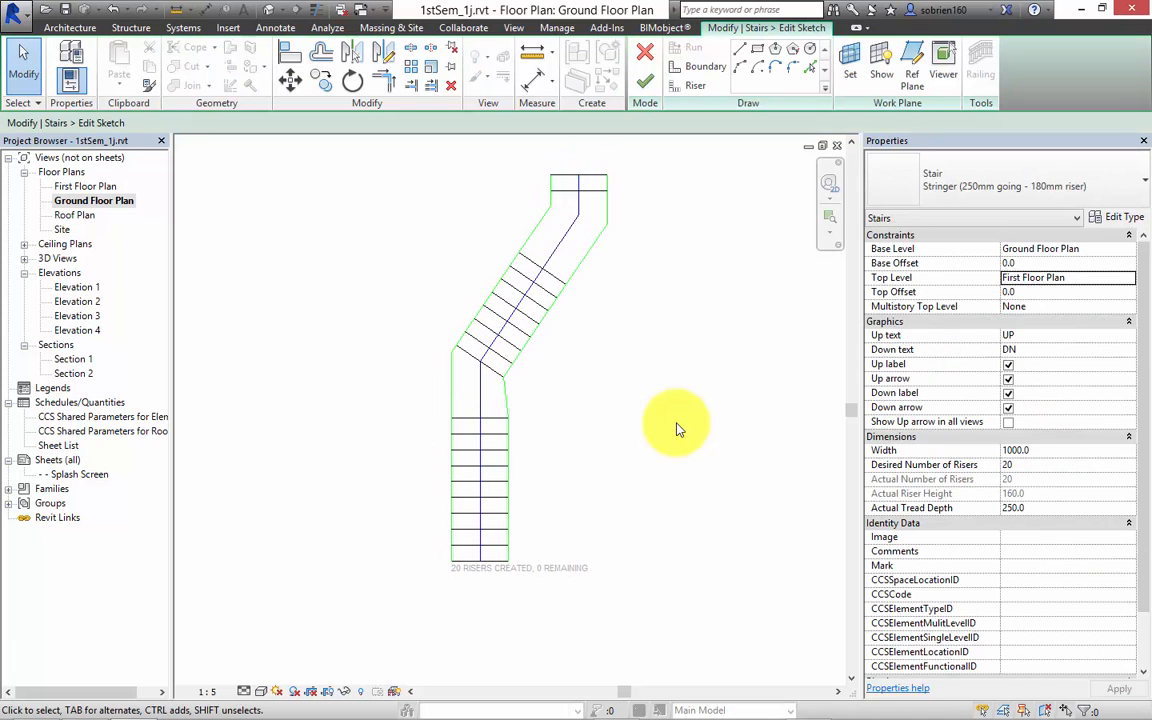
{"action": "scroll", "coordinate": [677, 430], "scroll_direction": "up", "scroll_amount": 5}
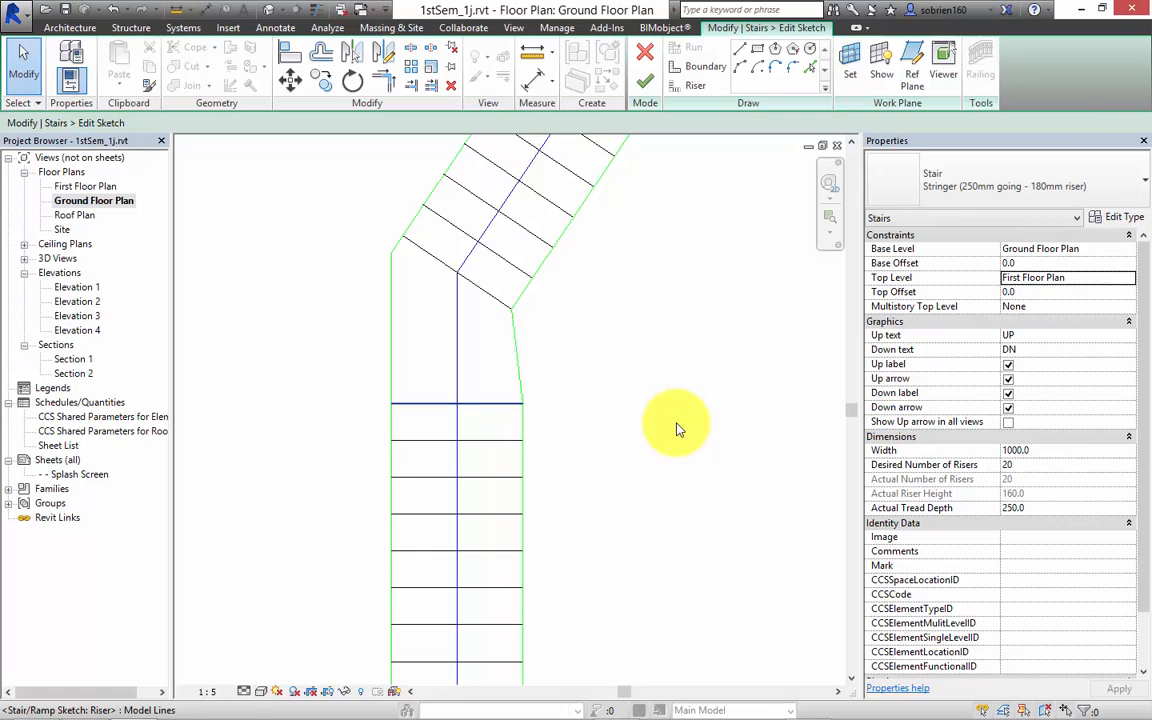
{"action": "scroll", "coordinate": [677, 430], "scroll_direction": "down", "scroll_amount": 2}
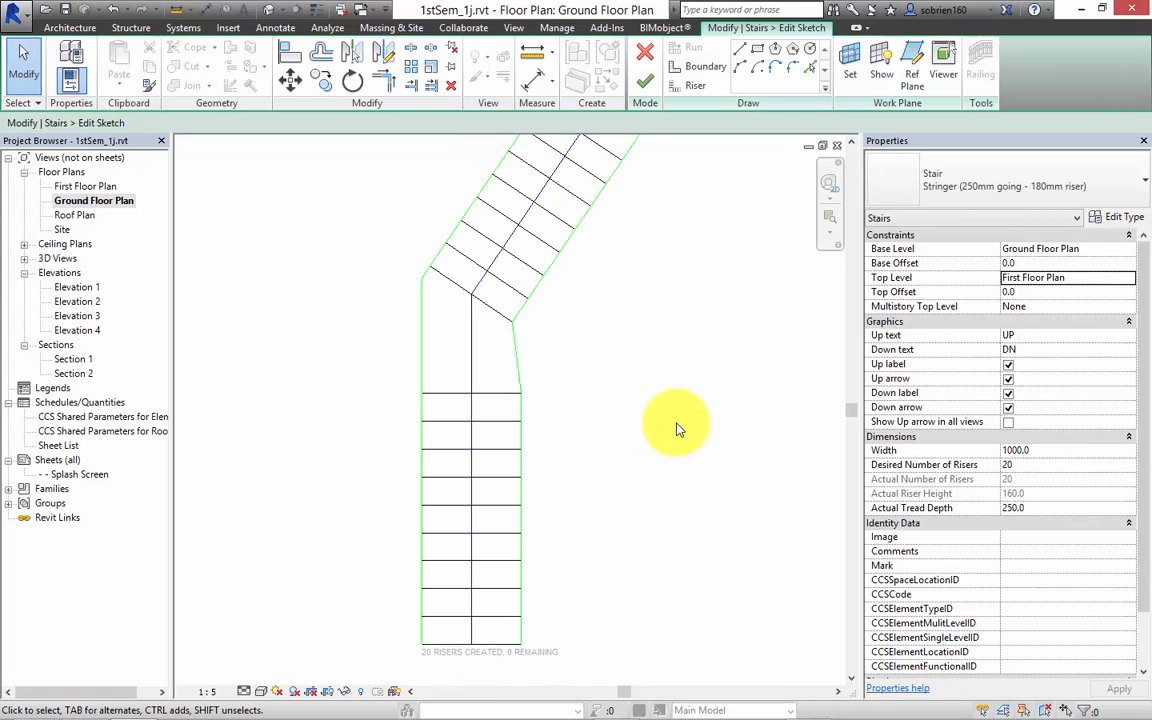
{"action": "middle_click_drag", "start_coordinate": [677, 430], "coordinate": [683, 355]}
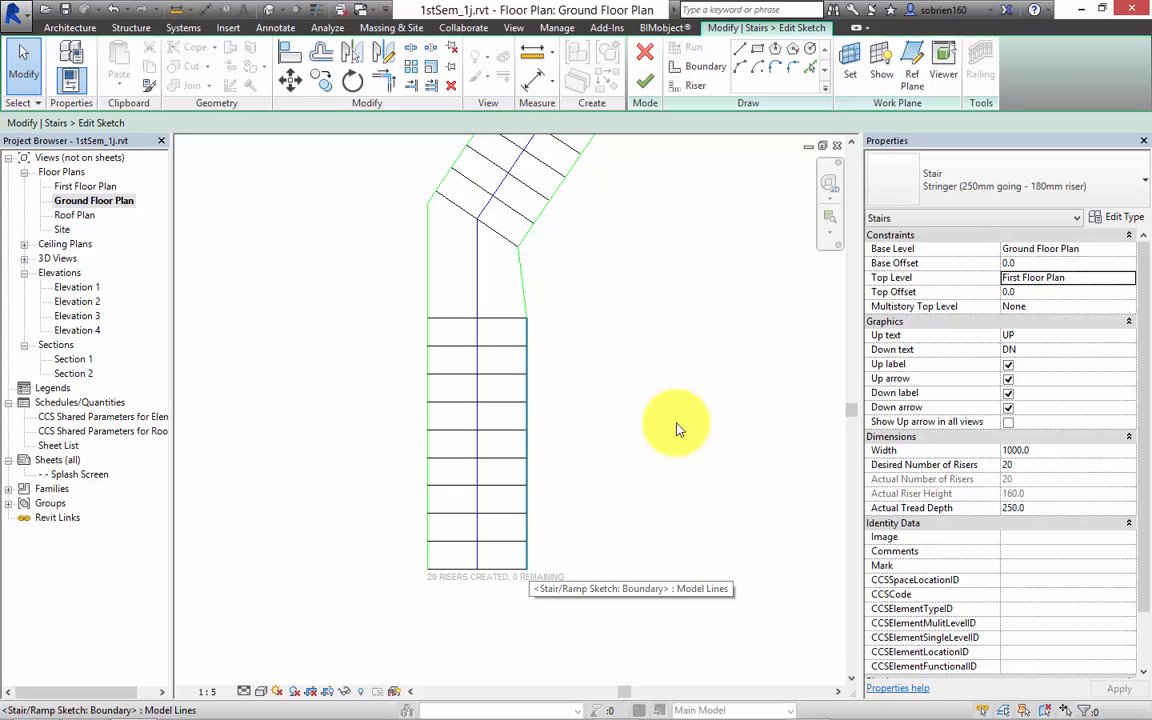
{"action": "scroll", "coordinate": [676, 428], "scroll_direction": "down", "scroll_amount": 2}
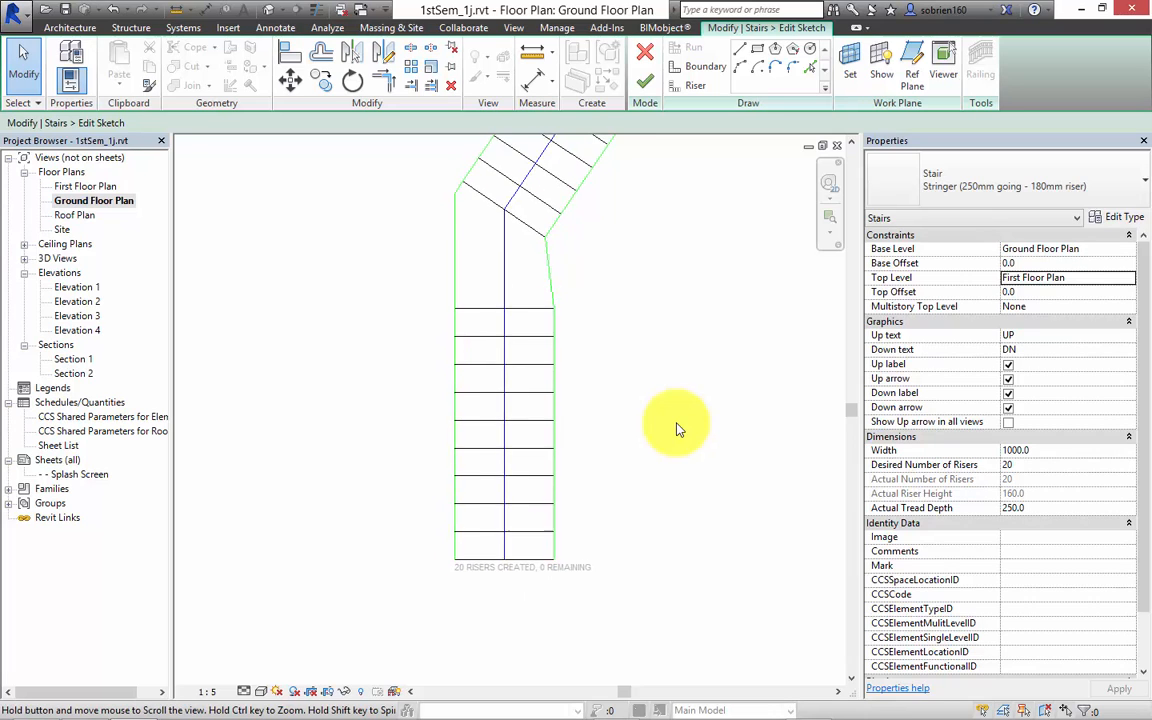
{"action": "scroll", "coordinate": [676, 428], "scroll_direction": "up", "scroll_amount": 2}
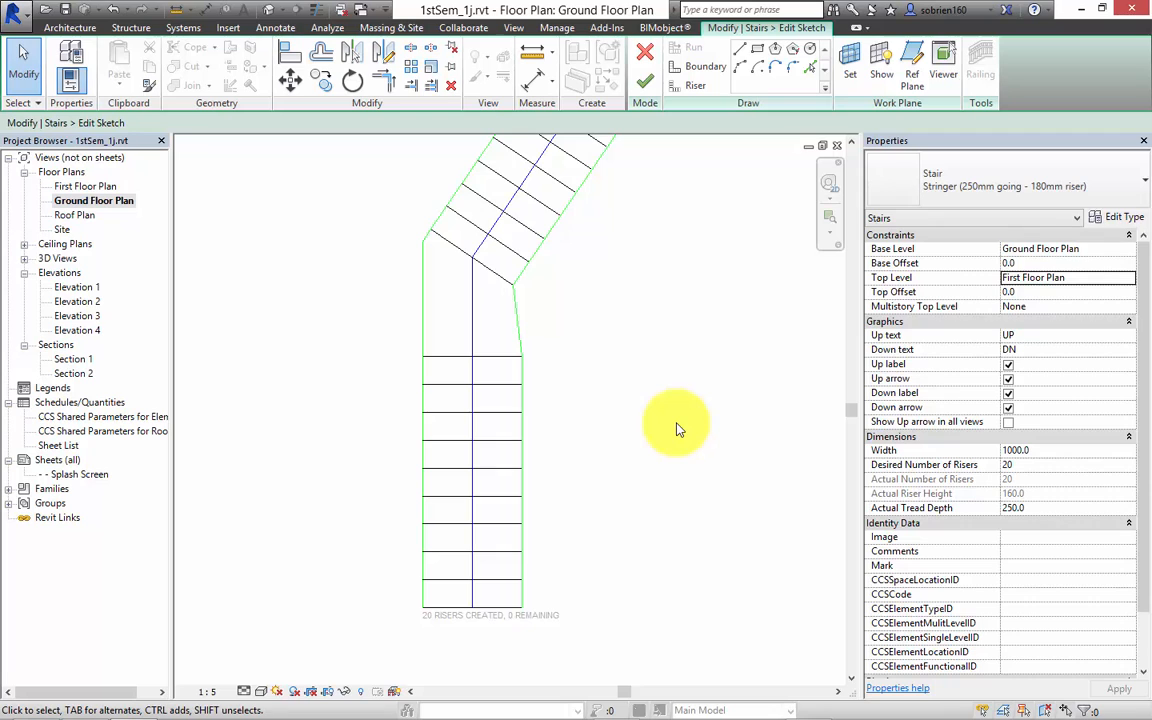
{"action": "left_click", "coordinate": [422, 482]}
{"action": "middle_click_drag", "start_coordinate": [422, 482], "coordinate": [413, 415]}
{"action": "left_click_drag", "start_coordinate": [413, 540], "coordinate": [282, 548]}
{"action": "left_click", "coordinate": [512, 495]}
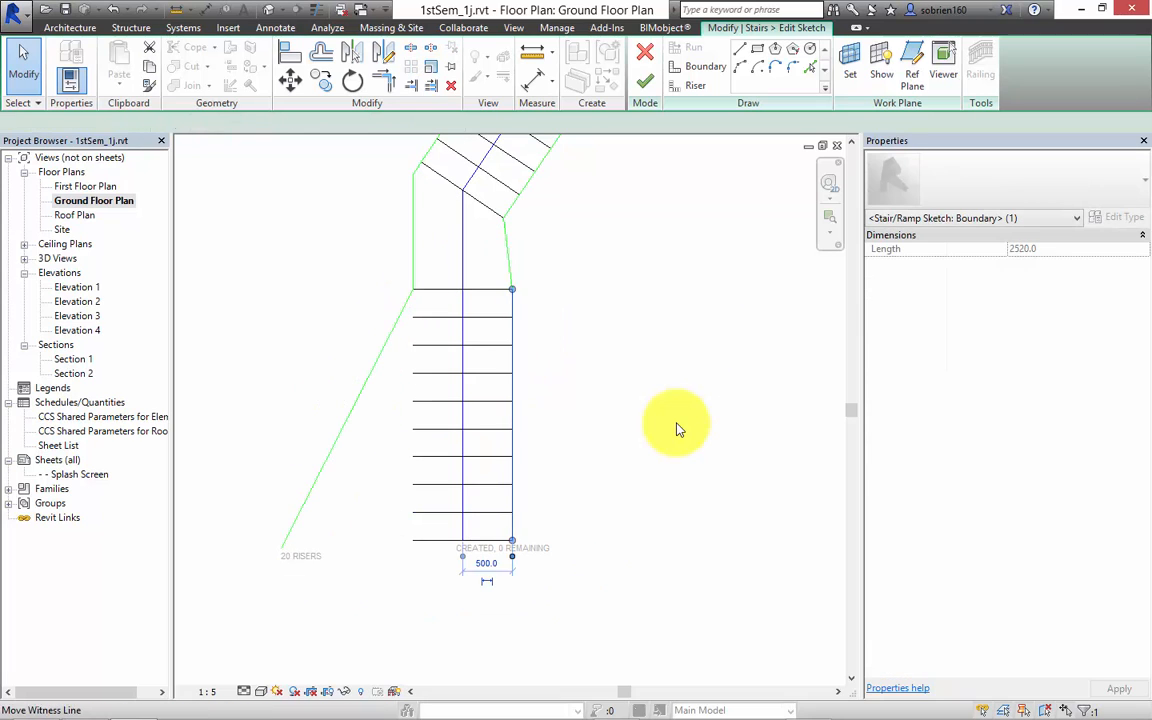
{"action": "mouse_move", "coordinate": [512, 540]}
{"action": "left_mouse_down"}
{"action": "mouse_move", "coordinate": [597, 615]}
{"action": "mouse_move", "coordinate": [638, 572]}
{"action": "left_mouse_up"}
{"action": "key", "text": "Escape"}
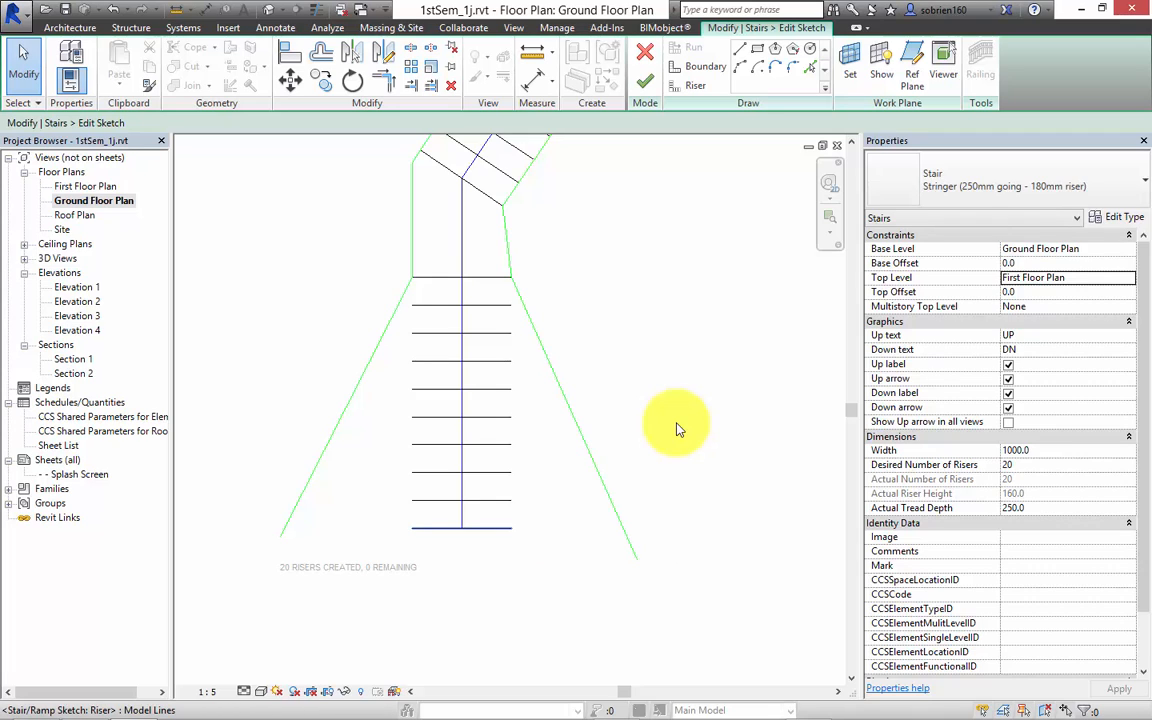
Step: Replace the bottom riser with an outward-bulging arc riser of about 2001 mm radius between the ends of the splayed boundaries
{"action": "key", "text": "Delete"}
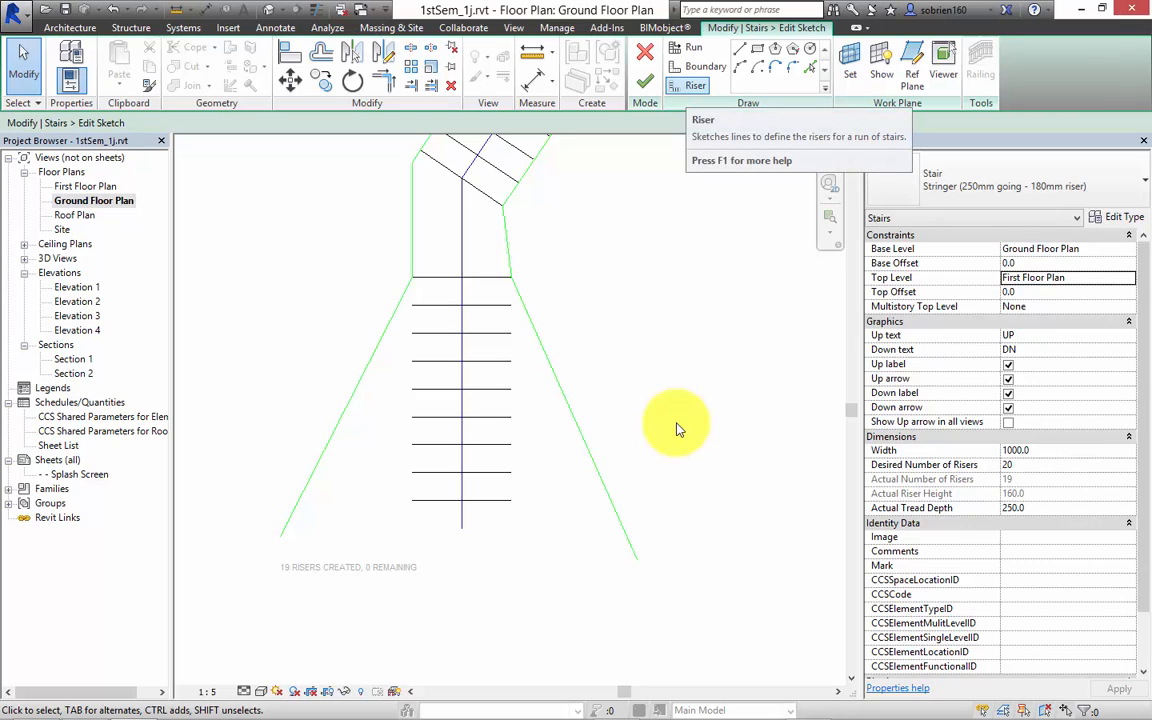
{"action": "left_click", "coordinate": [688, 86]}
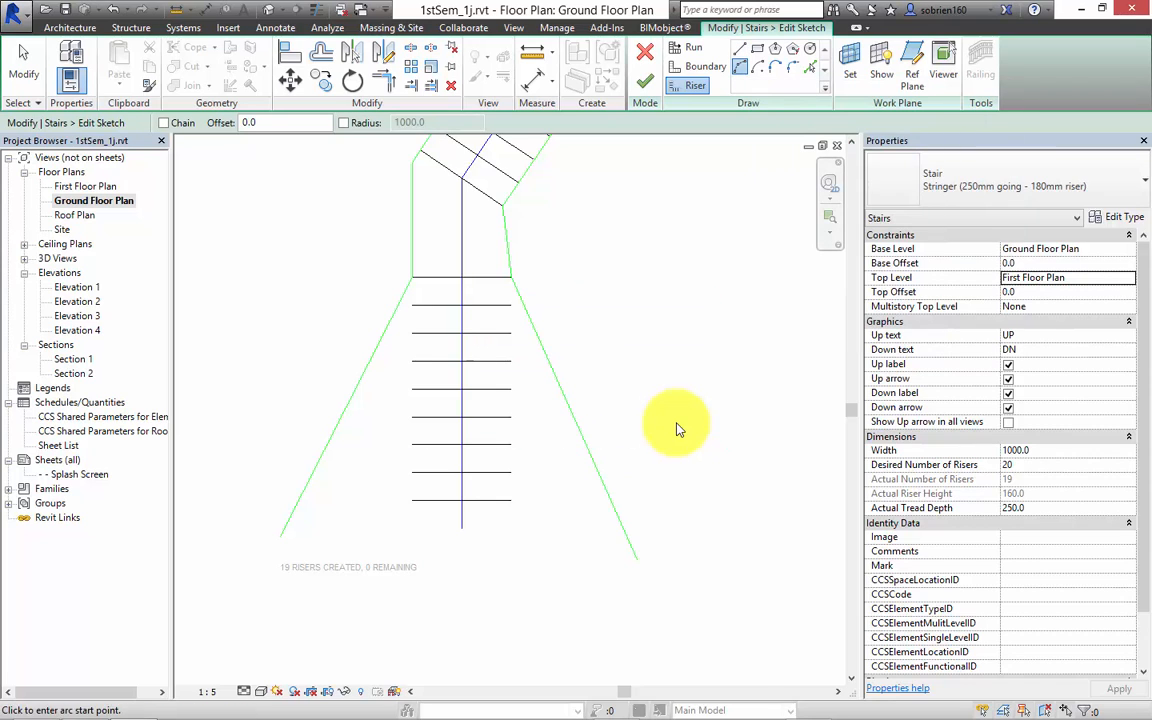
{"action": "left_click", "coordinate": [637, 559]}
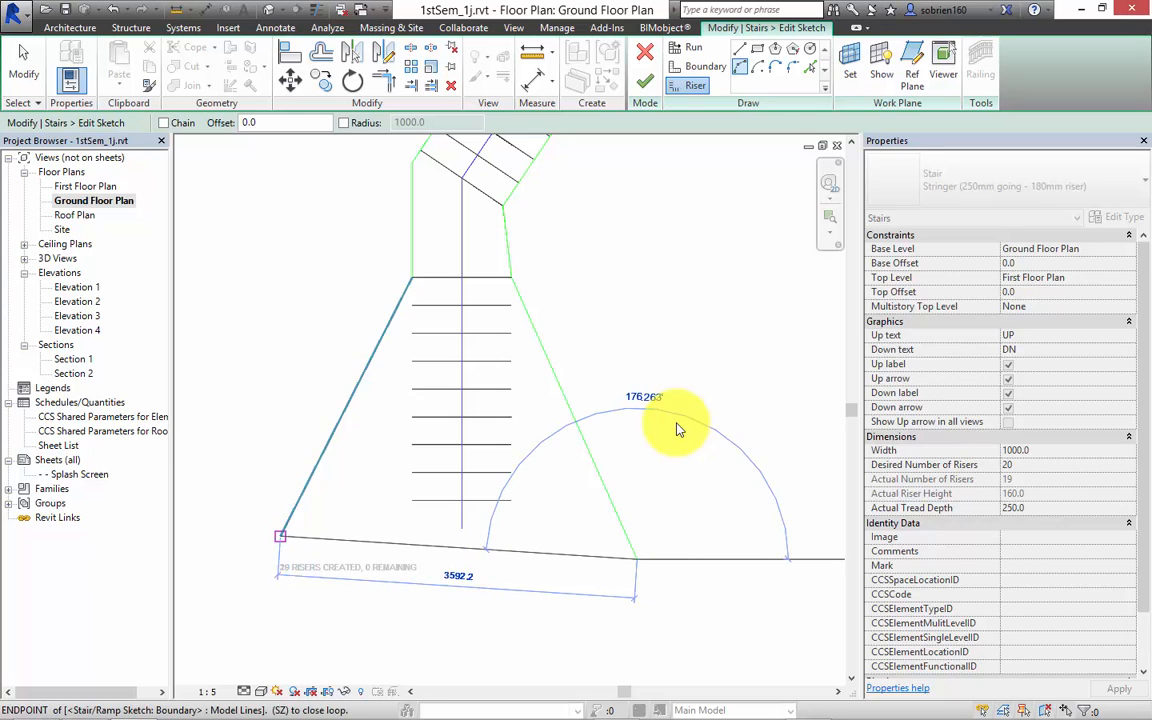
{"action": "left_click", "coordinate": [278, 540]}
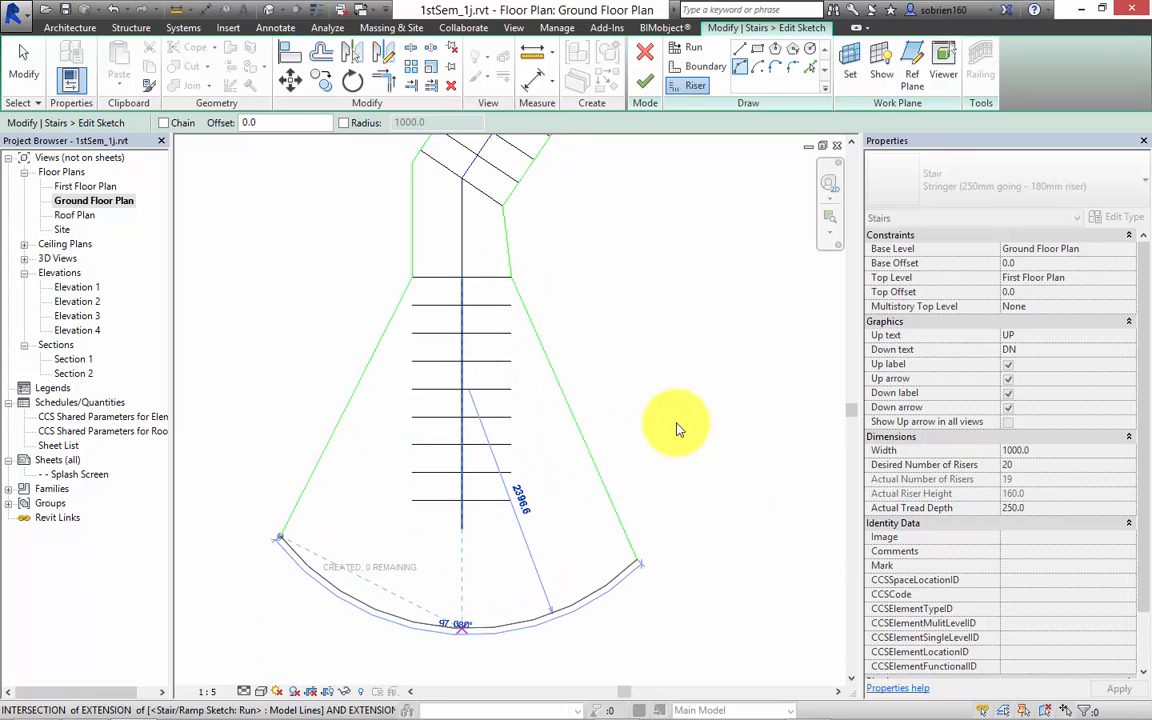
{"action": "middle_click_drag", "start_coordinate": [462, 628], "coordinate": [470, 459]}
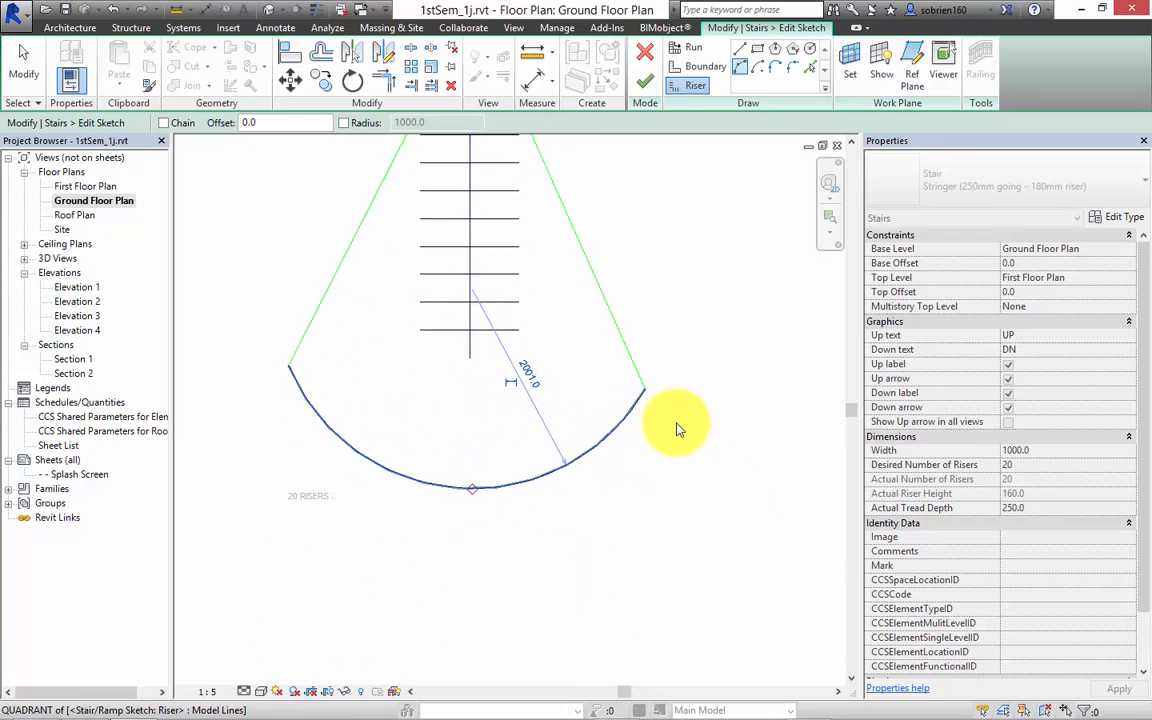
{"action": "left_click", "coordinate": [676, 429]}
{"action": "key", "text": "Escape"}
{"action": "key", "text": "Escape"}
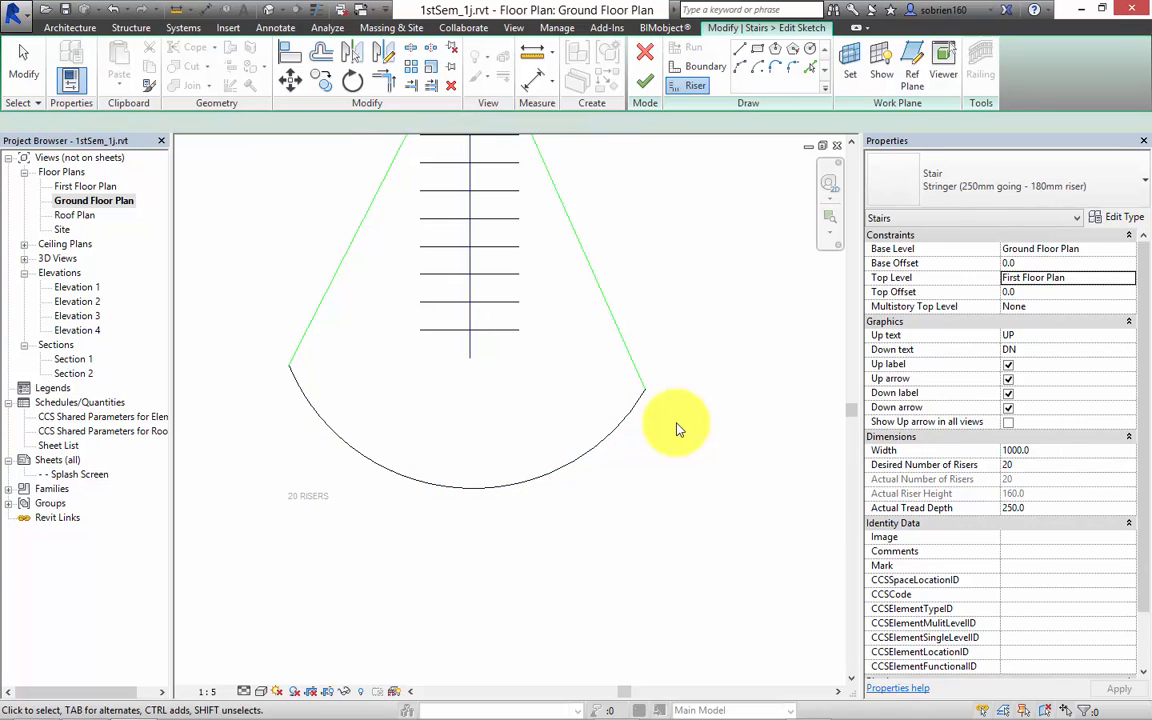
Step: Finish the stair sketch and switch to the 3D view
{"action": "scroll", "coordinate": [676, 429], "scroll_direction": "down", "scroll_amount": 5}
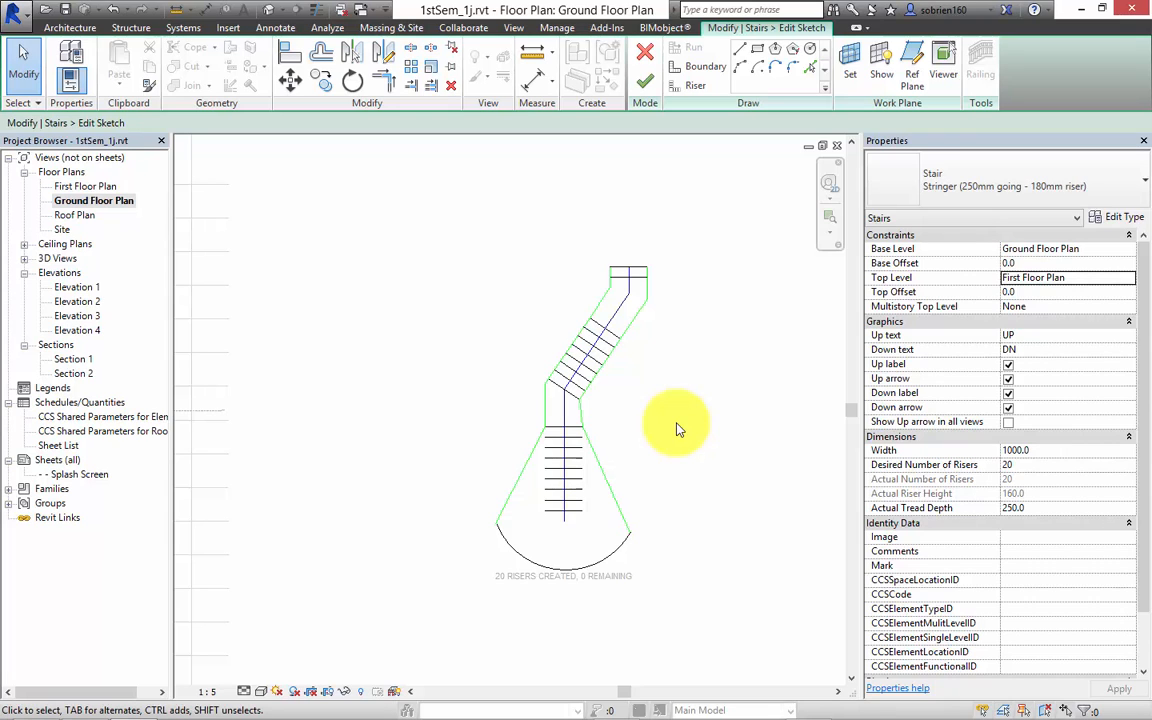
{"action": "mouse_move", "coordinate": [676, 429]}
{"action": "middle_mouse_down"}
{"action": "mouse_move", "coordinate": [652, 417]}
{"action": "mouse_move", "coordinate": [662, 415]}
{"action": "mouse_move", "coordinate": [622, 427]}
{"action": "mouse_move", "coordinate": [676, 429]}
{"action": "middle_mouse_up"}
{"action": "key", "text": "ctrl+Tab"}
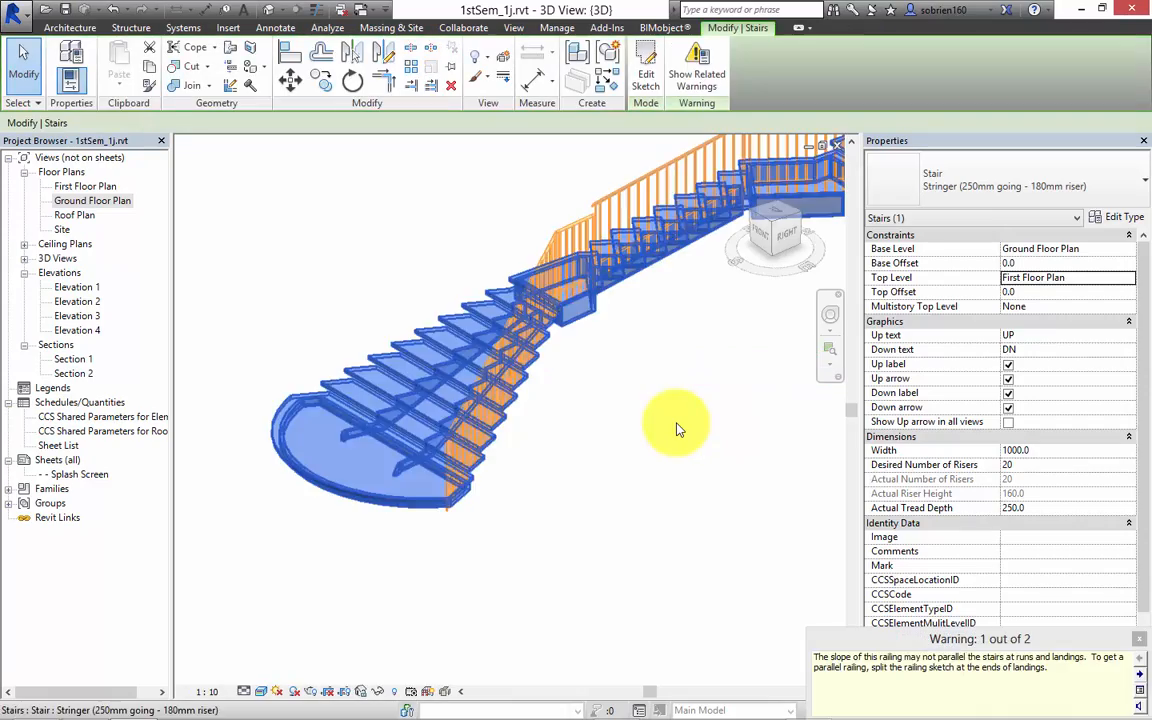
Step: View the flared lower flight from the front left and reopen the stair's sketch for editing in 3D
{"action": "left_click", "coordinate": [677, 424]}
{"action": "middle_click_drag", "start_coordinate": [676, 429], "coordinate": [677, 429], "text": "shift"}
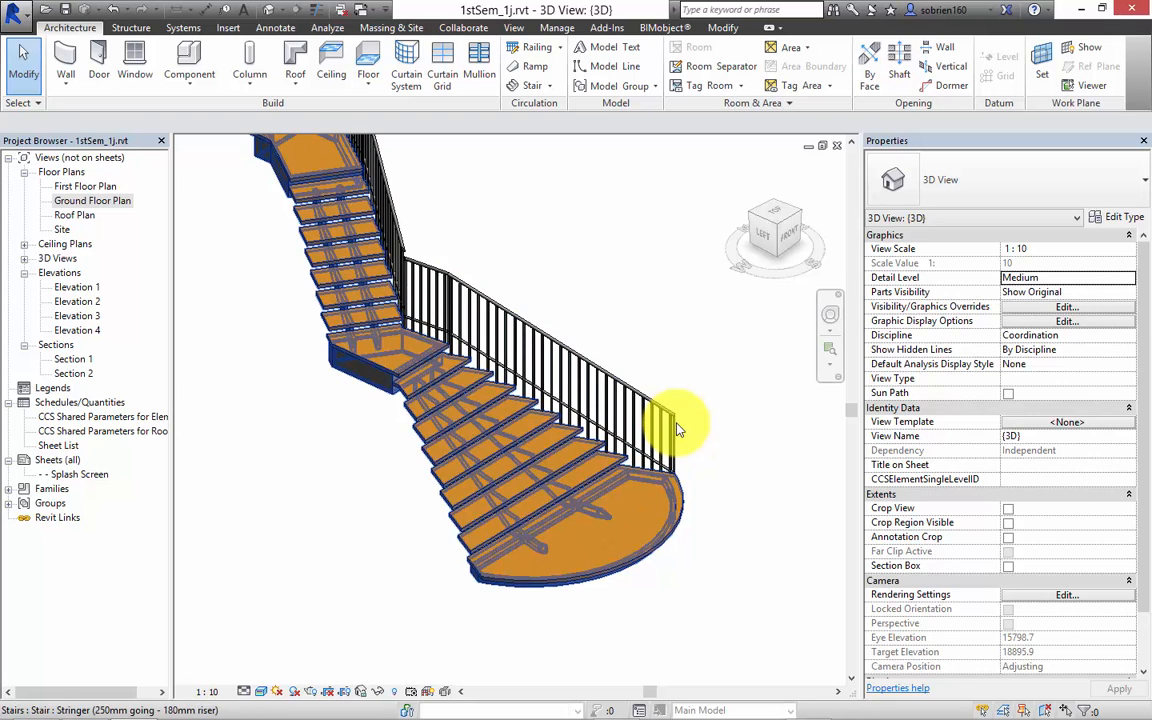
{"action": "left_click", "coordinate": [677, 429]}
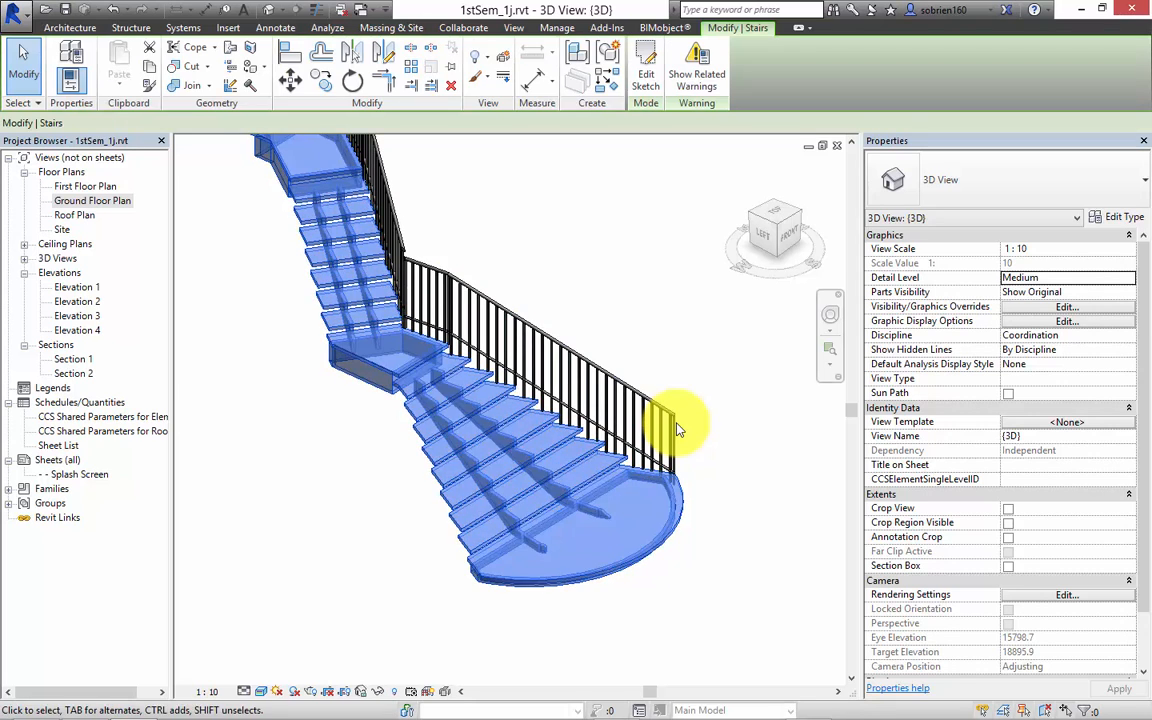
{"action": "double_click", "coordinate": [677, 429]}
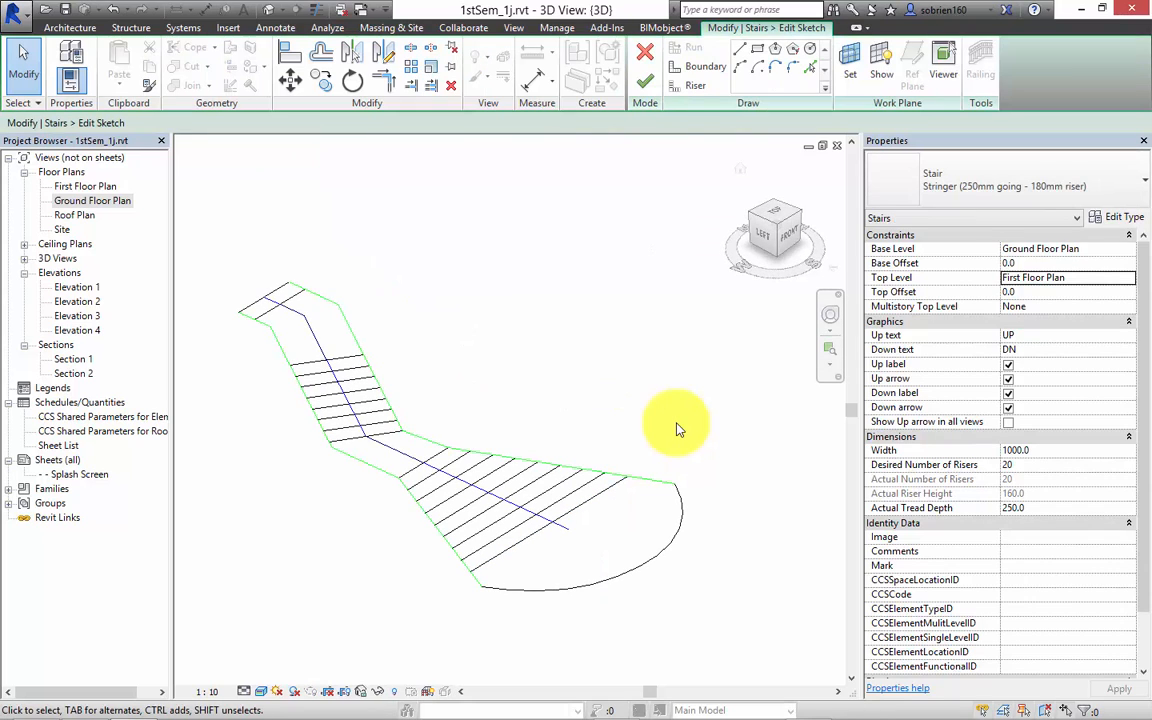
{"action": "left_click", "coordinate": [740, 67]}
{"action": "left_click", "coordinate": [627, 476]}
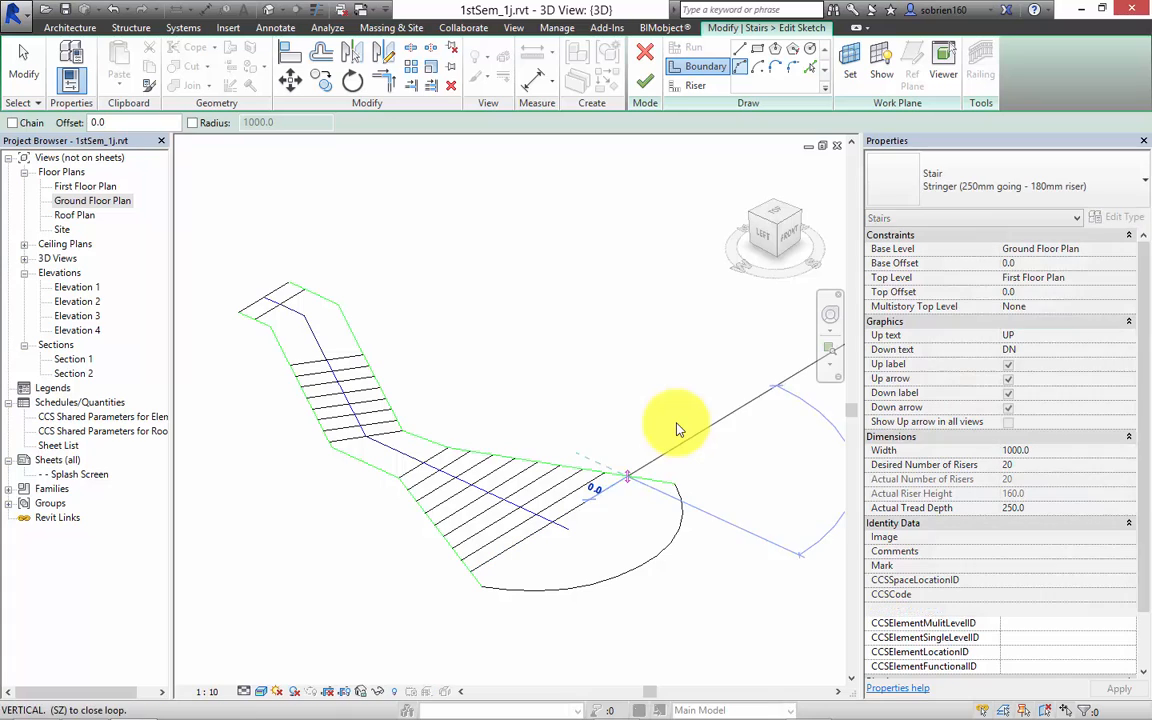
{"action": "left_click", "coordinate": [471, 571]}
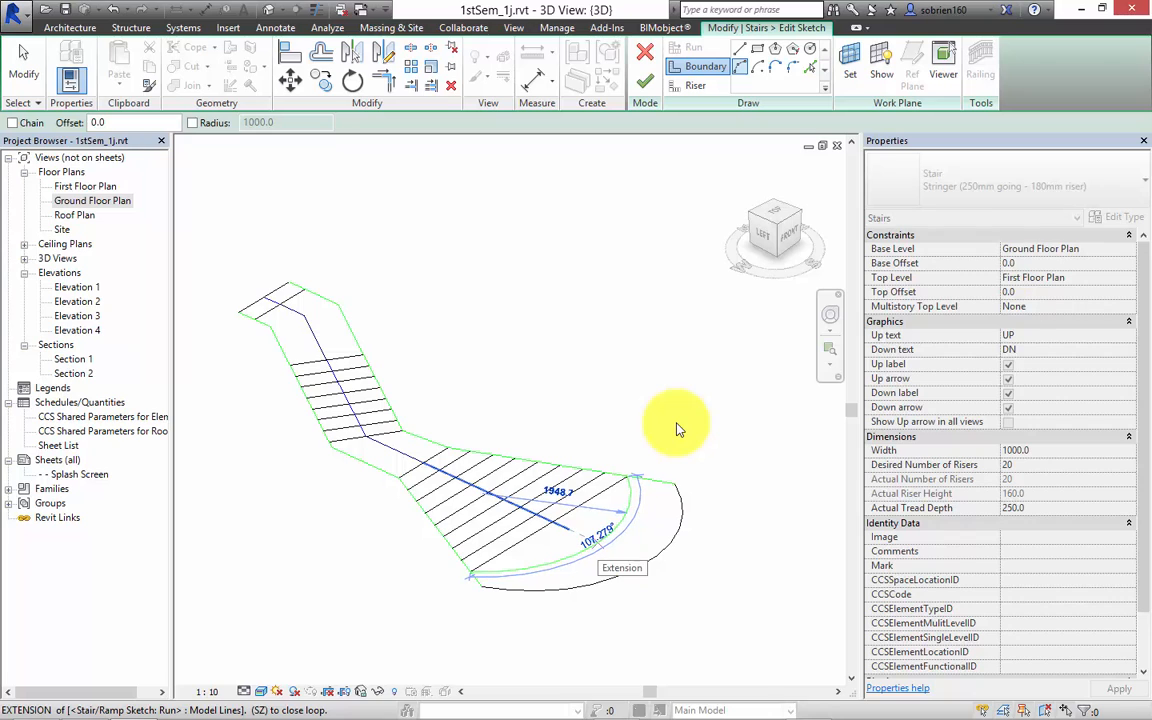
{"action": "key", "text": "Escape"}
{"action": "key", "text": "Escape"}
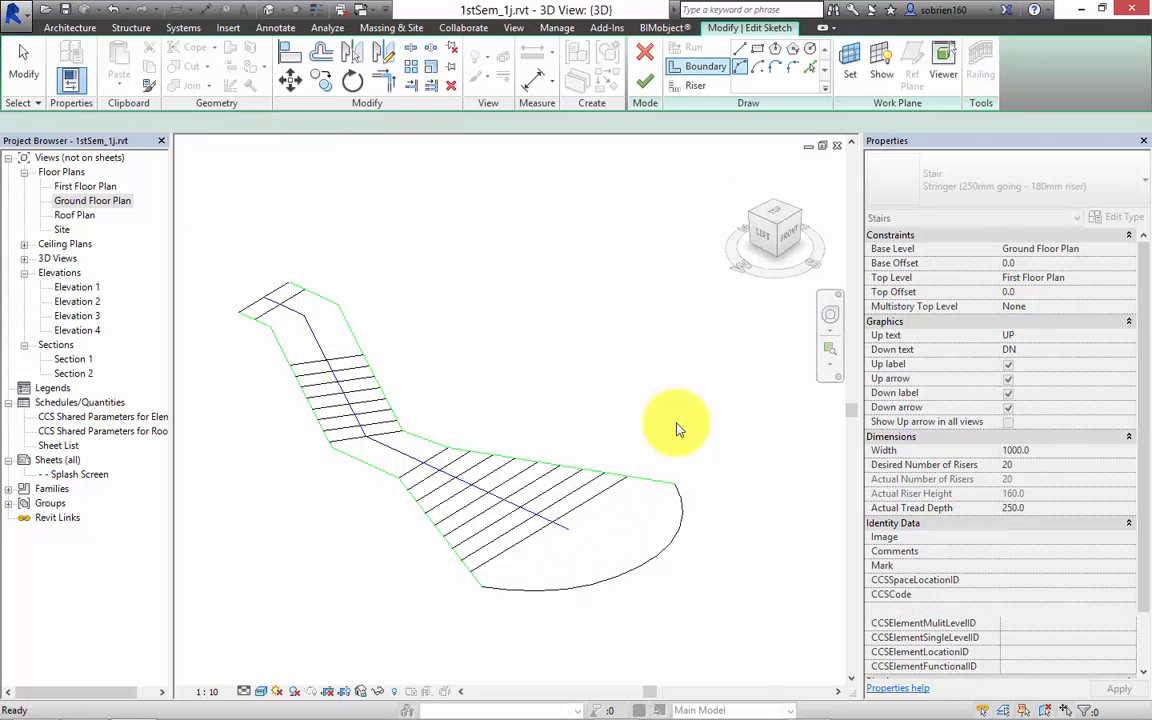
Step: Try a straight riser line over the lowest straight riser of the splayed flight, and delete the overlapping line
{"action": "left_click", "coordinate": [694, 86]}
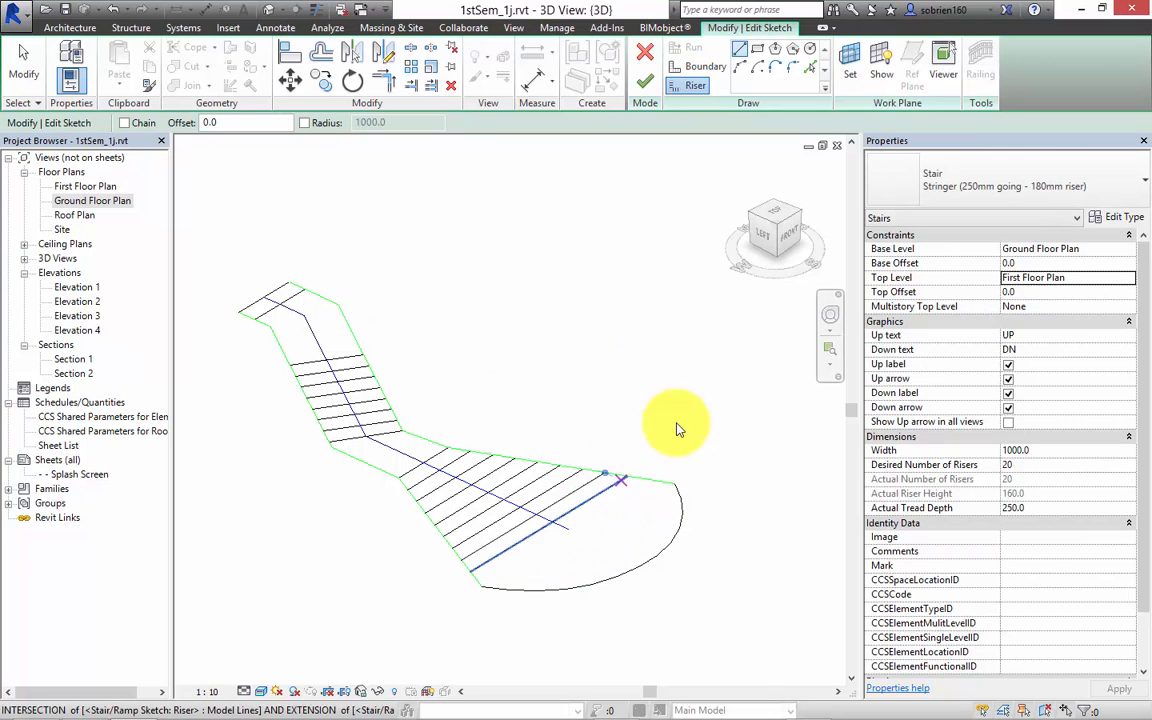
{"action": "left_click", "coordinate": [628, 476]}
{"action": "left_click", "coordinate": [470, 571]}
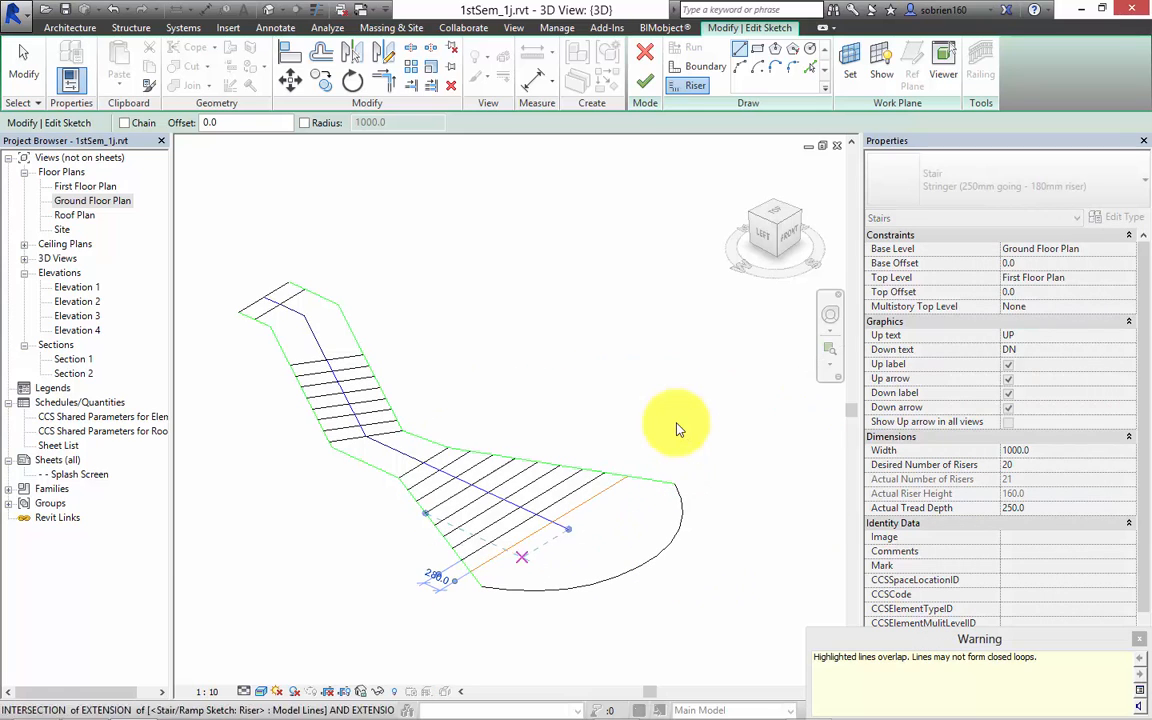
{"action": "key", "text": "Escape"}
{"action": "key", "text": "Escape"}
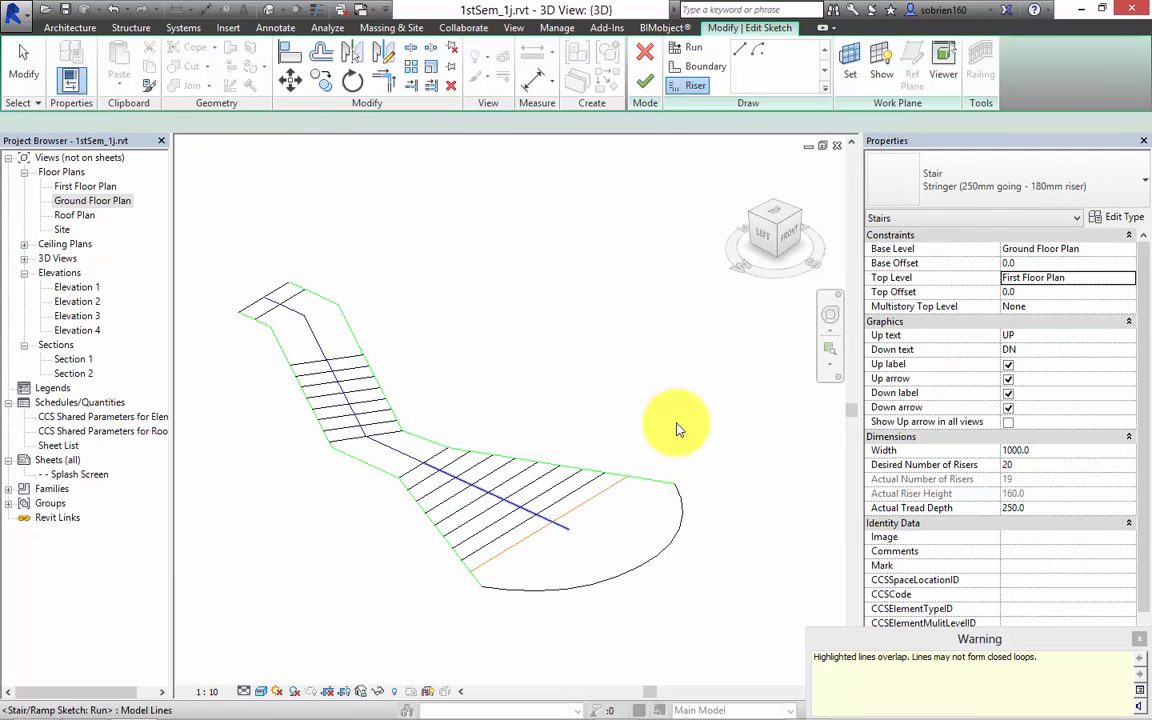
{"action": "left_click", "coordinate": [549, 523]}
{"action": "key", "text": "Delete"}
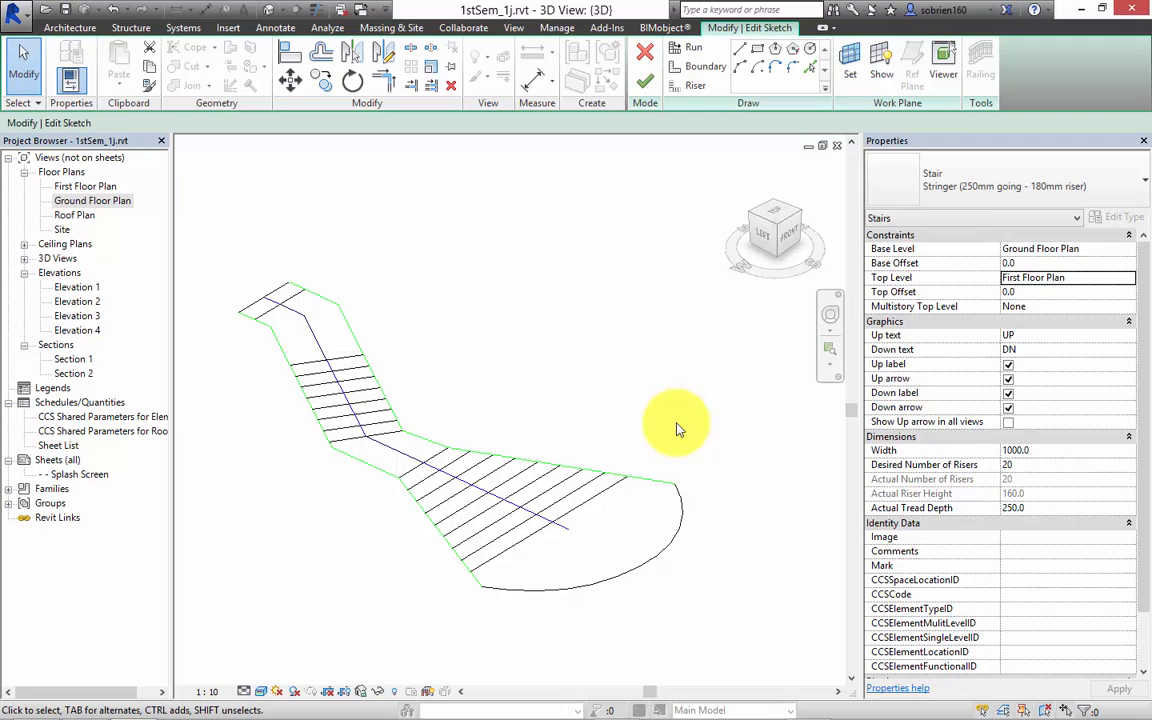
{"action": "left_click", "coordinate": [740, 67]}
{"action": "left_click", "coordinate": [628, 476]}
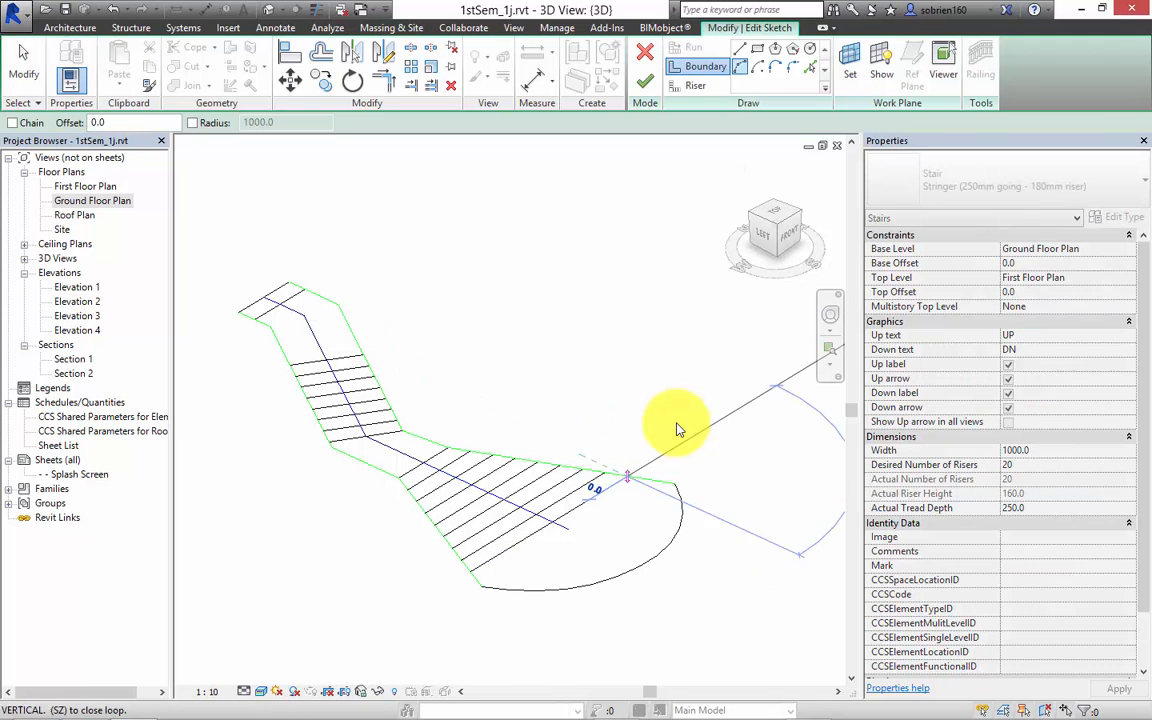
{"action": "left_click", "coordinate": [471, 571]}
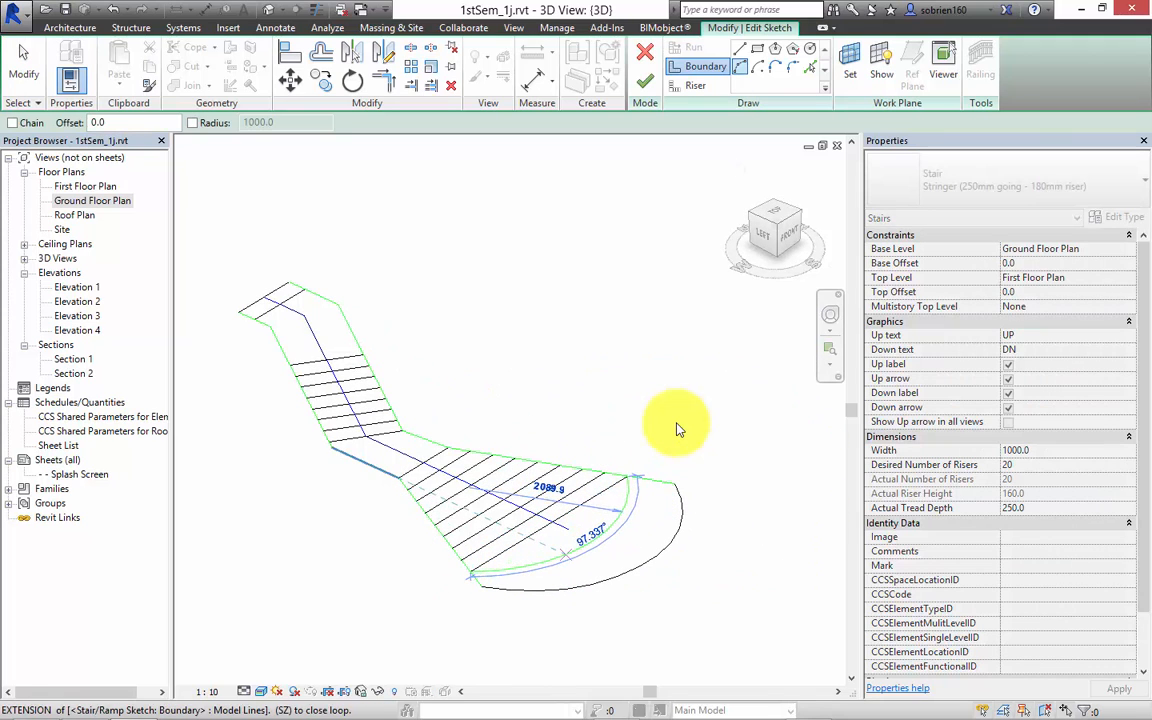
{"action": "key", "text": "Escape"}
Step: Replace the lowest straight riser of the splayed flight with an outward-bulging arc riser of about 1968 mm radius
{"action": "left_click", "coordinate": [695, 86]}
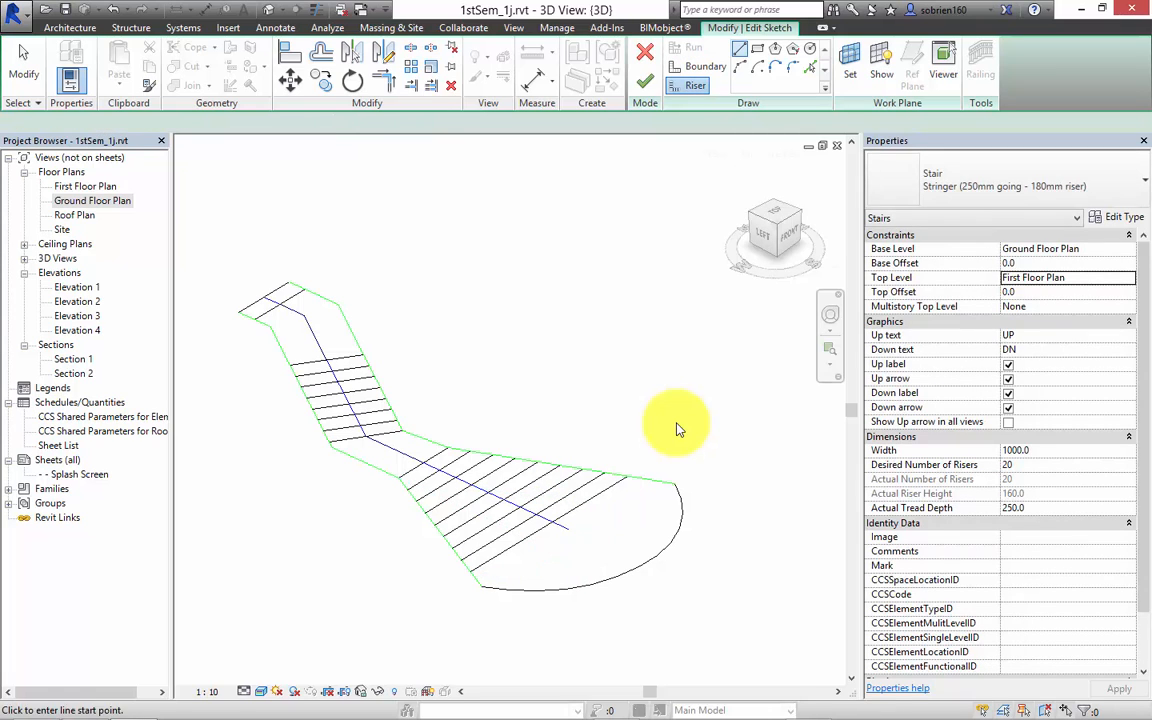
{"action": "left_click", "coordinate": [740, 67]}
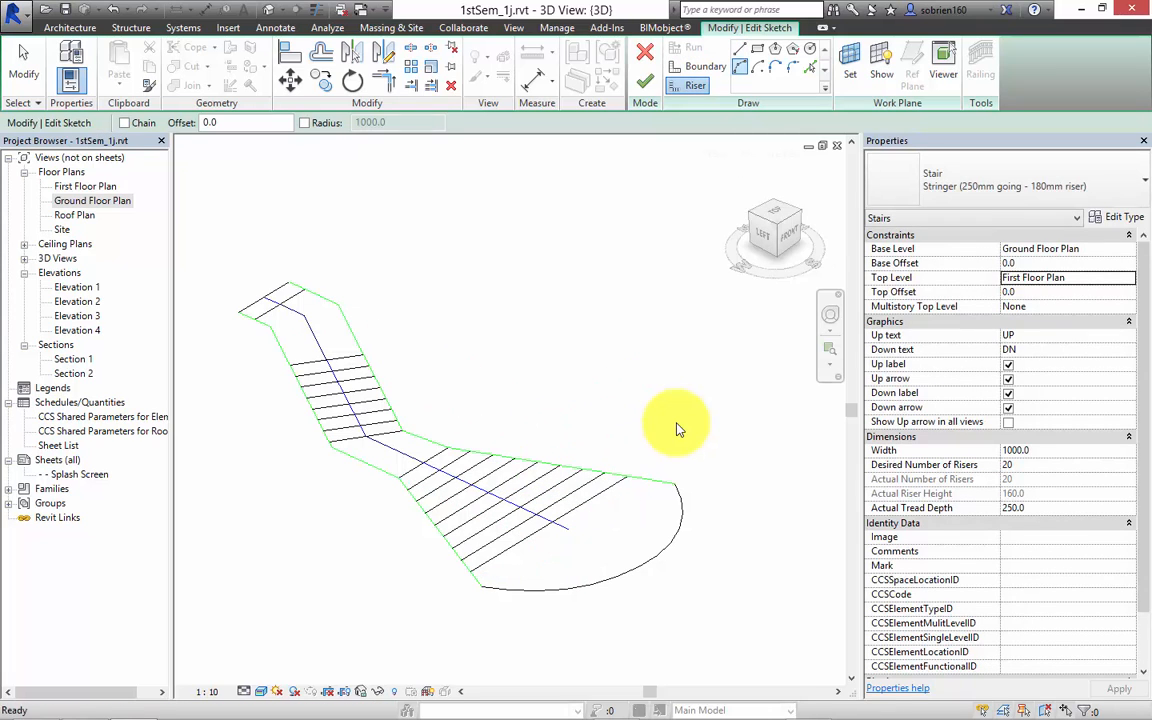
{"action": "left_click", "coordinate": [628, 476]}
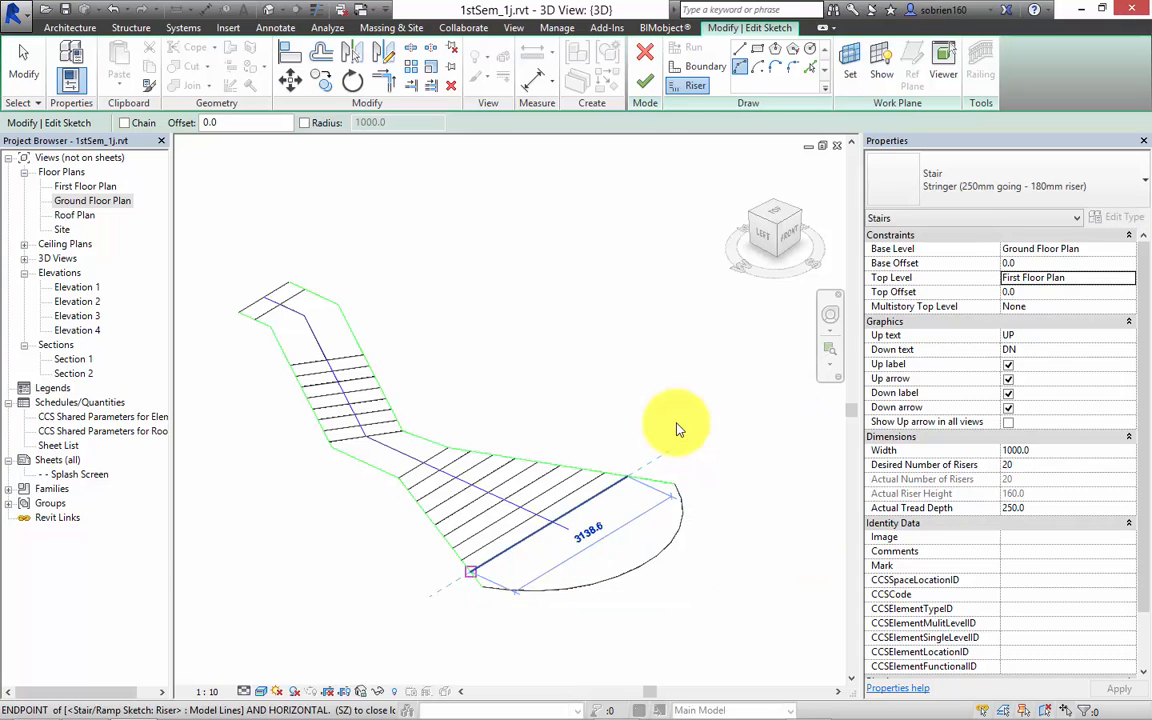
{"action": "left_click", "coordinate": [471, 571]}
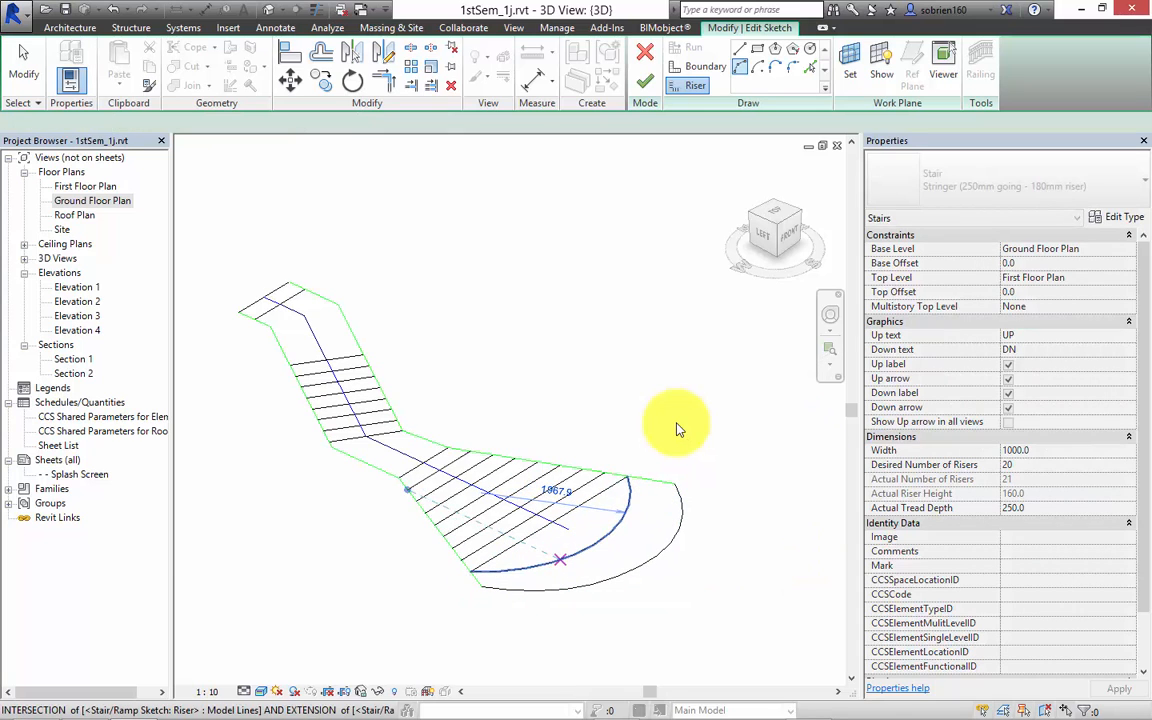
{"action": "left_click", "coordinate": [560, 559]}
{"action": "key", "text": "Escape"}
{"action": "left_click", "coordinate": [550, 523]}
{"action": "key", "text": "Delete"}
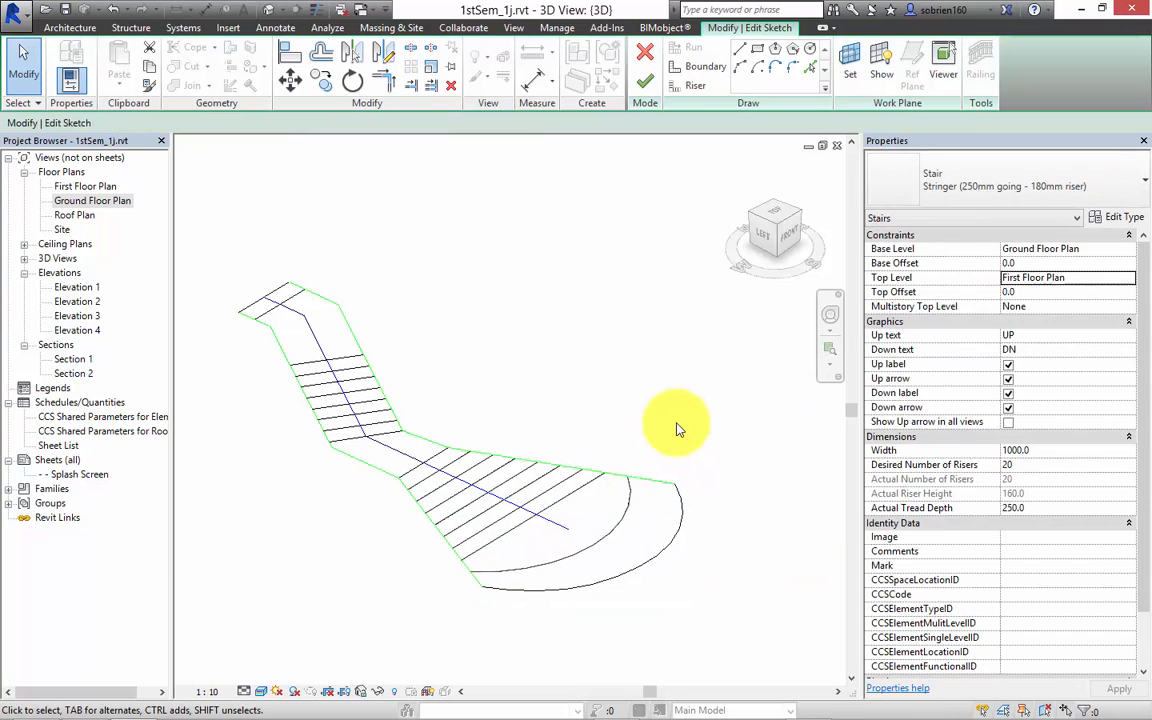
Step: Replace the third riser from the foot of the splayed flight with an outward-bulging arc riser and finish the stair sketch
{"action": "left_click", "coordinate": [740, 67]}
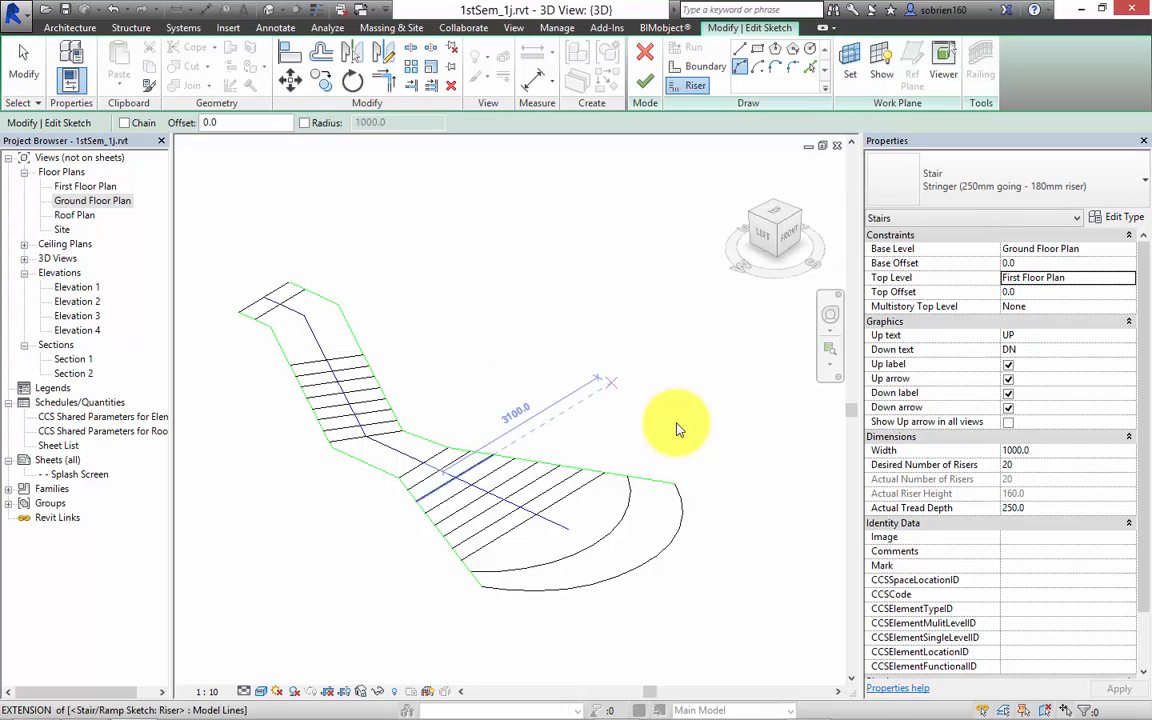
{"action": "left_click", "coordinate": [605, 473]}
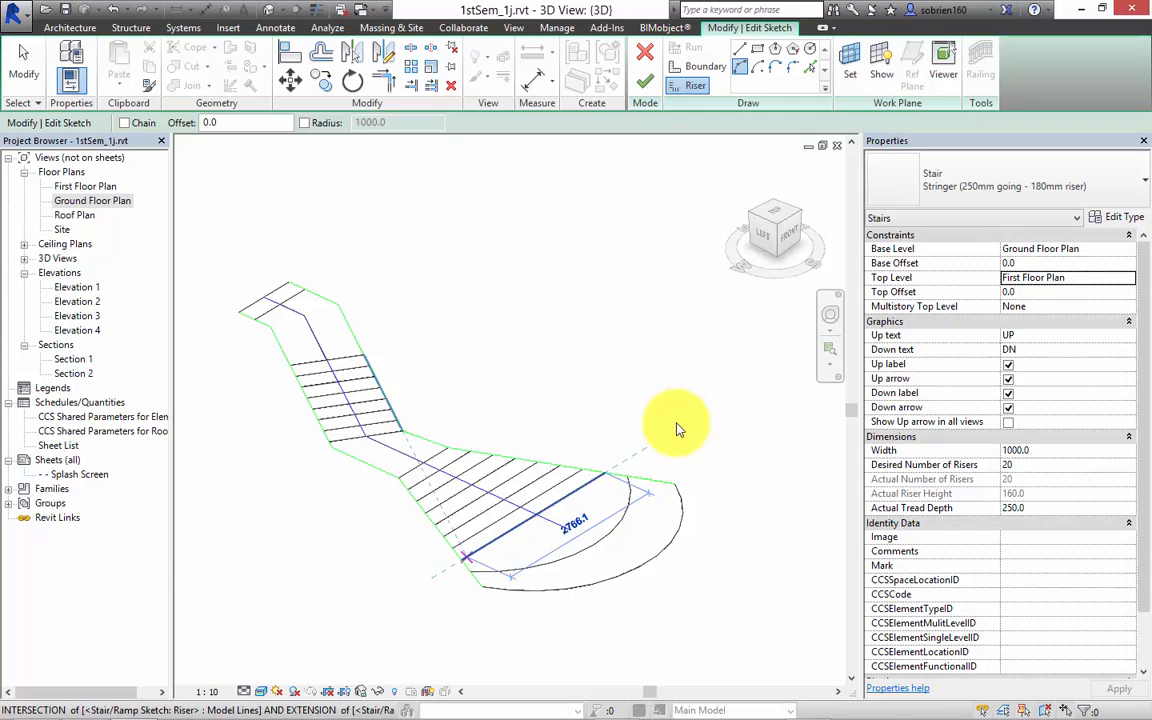
{"action": "left_click", "coordinate": [466, 556]}
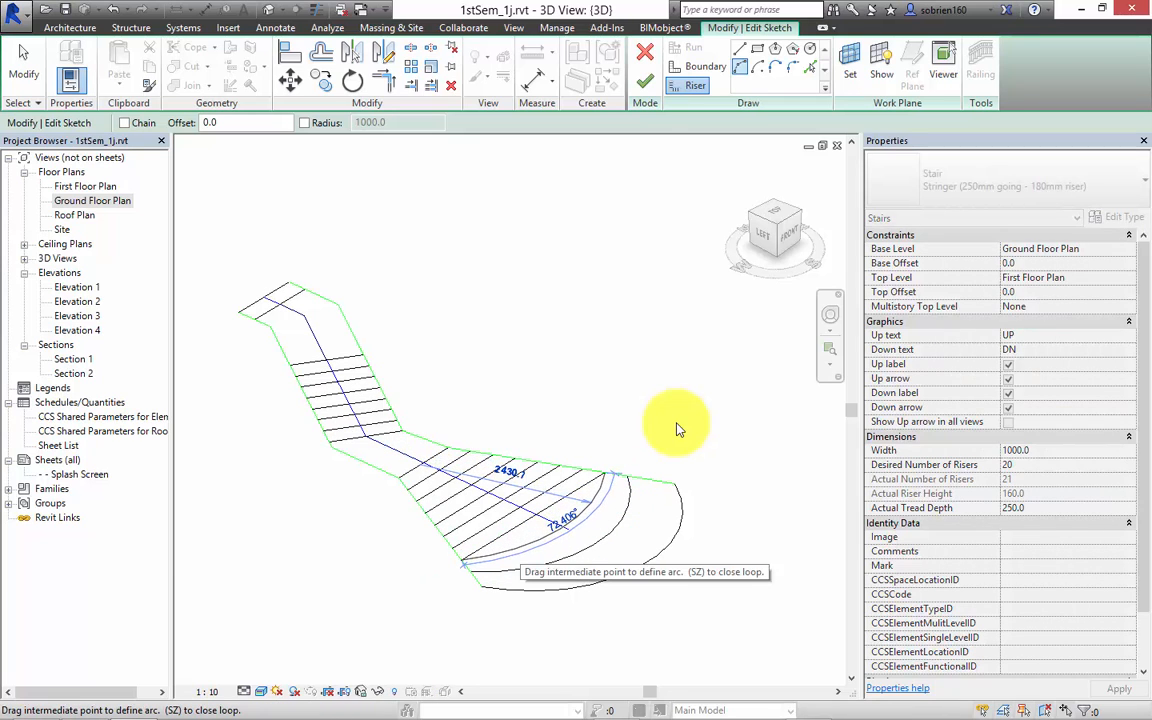
{"action": "key", "text": "Escape"}
{"action": "key", "text": "Escape"}
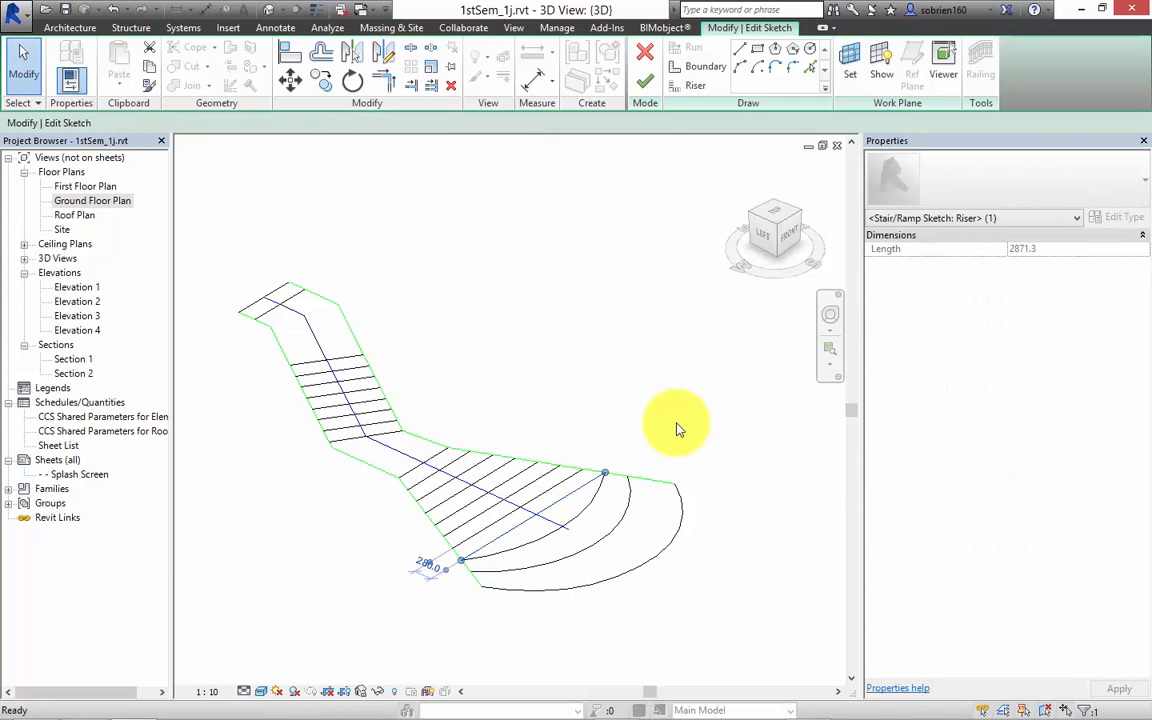
{"action": "key", "text": "Escape"}
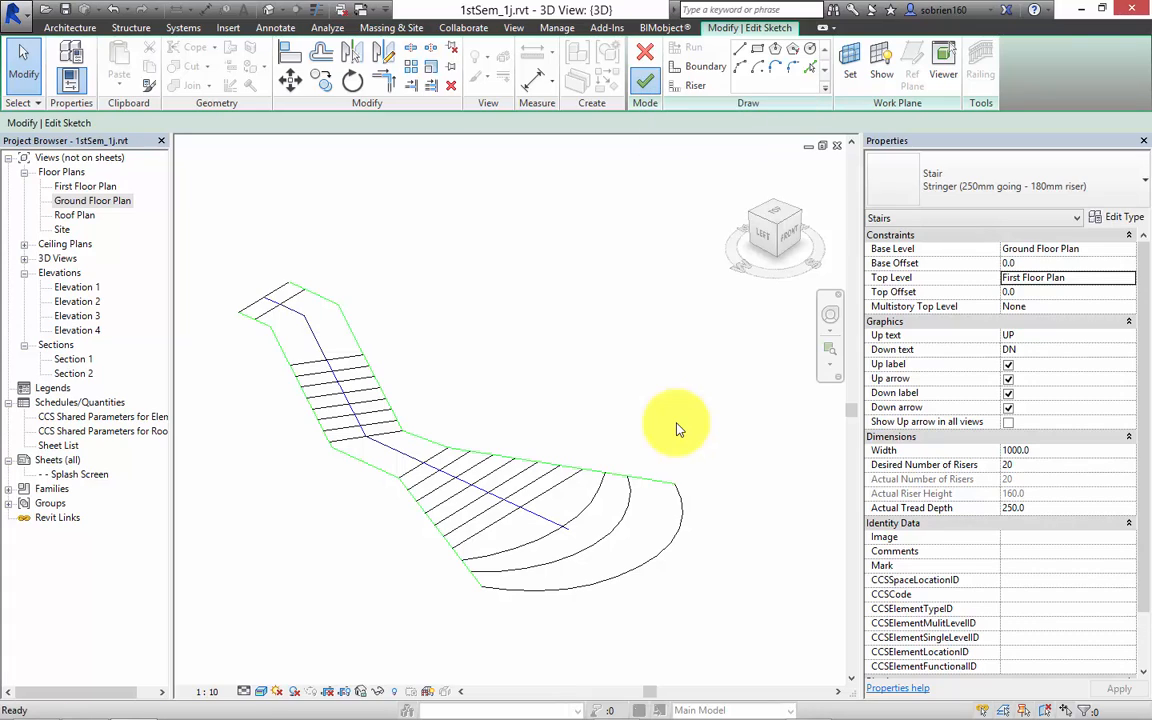
{"action": "key", "text": "Escape"}
{"action": "middle_click_drag", "start_coordinate": [677, 429], "coordinate": [677, 429], "text": "shift"}
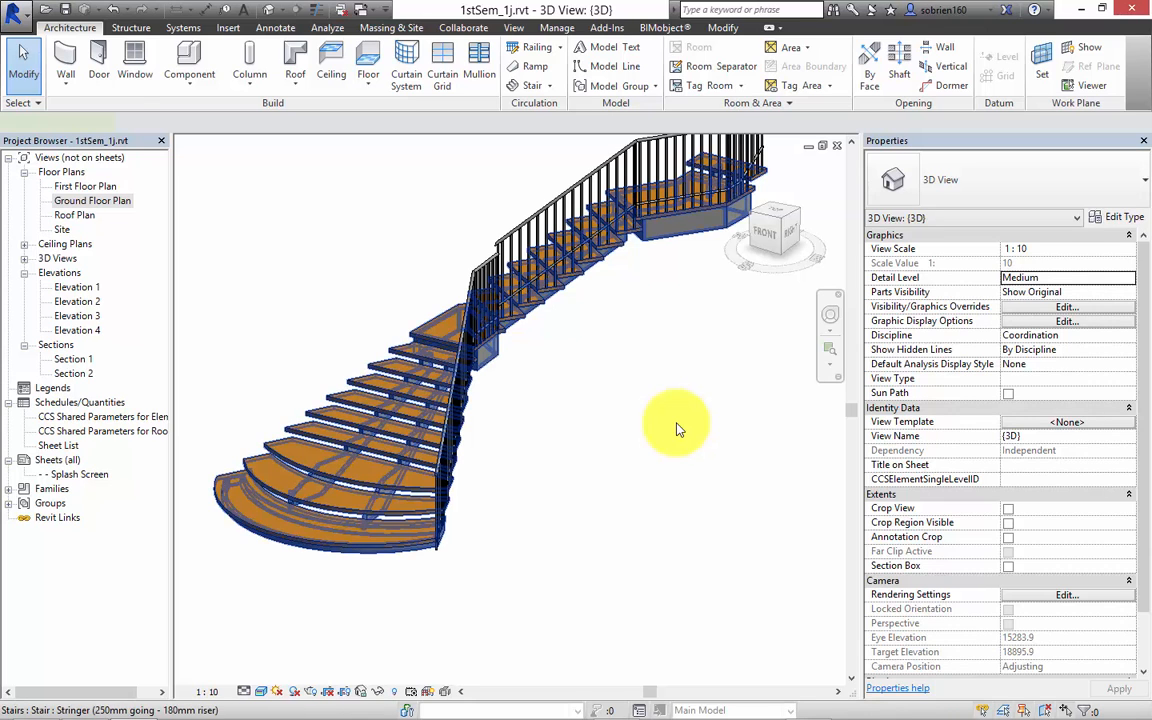
Step: Examine the stair type's calculation rules, toggling the Stair Calculator for slope calculation on and off, and leave without applying changes
{"action": "left_click", "coordinate": [676, 429]}
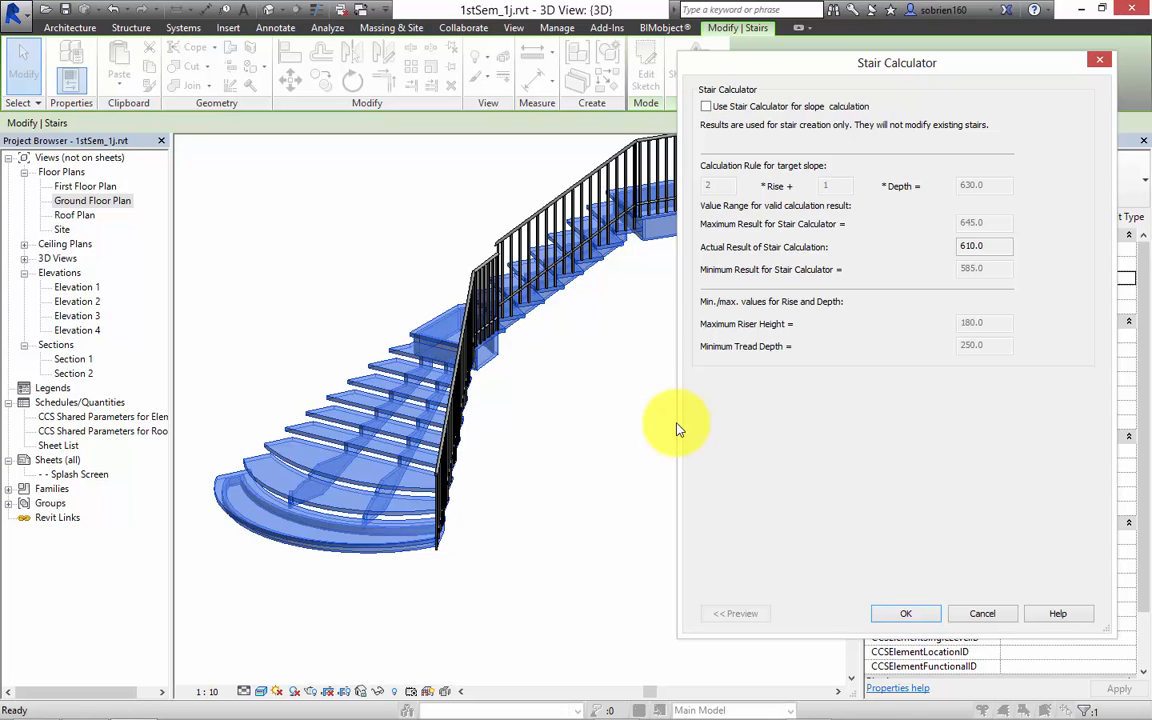
{"action": "key", "text": "Escape"}
{"action": "key", "text": "Escape"}
{"action": "key", "text": "space"}
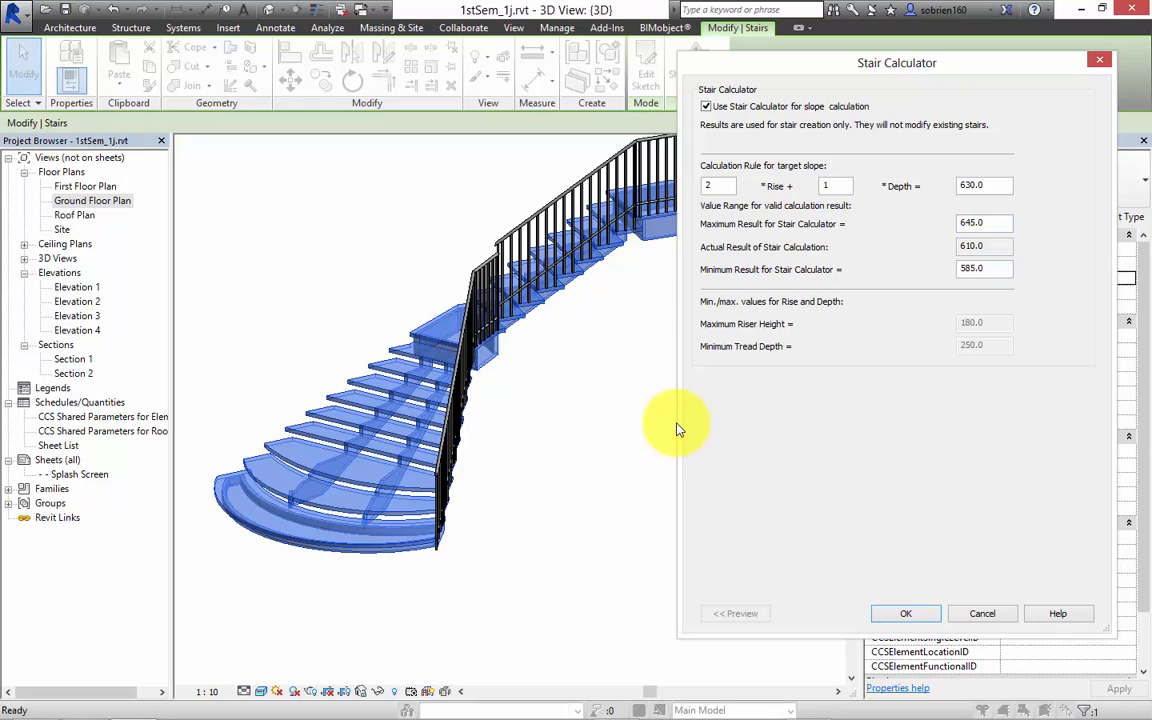
{"action": "key", "text": "space"}
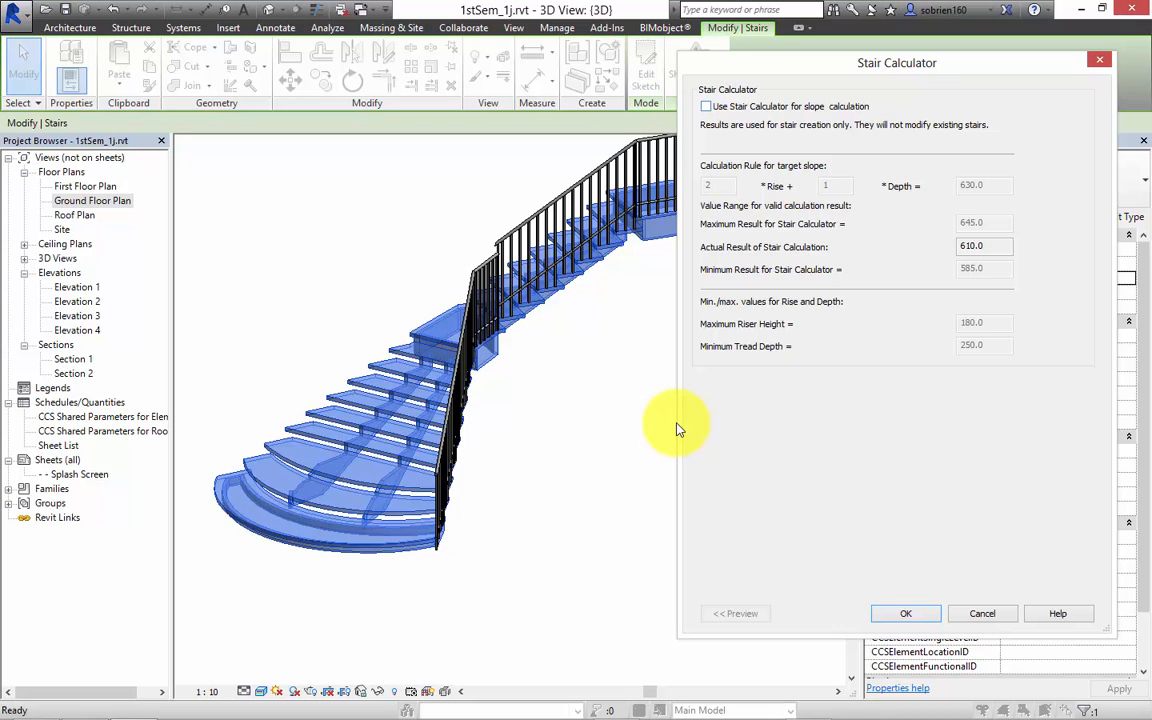
{"action": "key", "text": "Escape"}
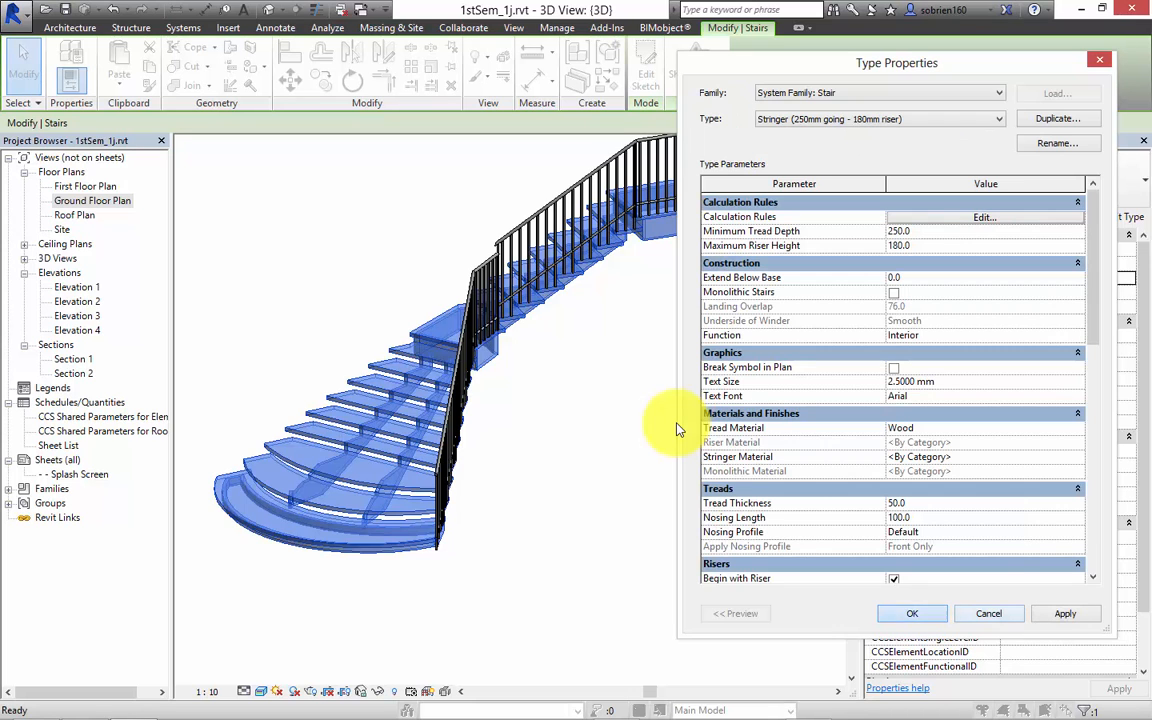
{"action": "key", "text": "Escape"}
{"action": "key", "text": "Escape"}
Step: On the Ground Floor Plan, create a U-shaped stair by sketch beside the splayed one, with two parallel 10-riser runs about 2520 mm long
{"action": "mouse_move", "coordinate": [679, 429]}
{"action": "middle_mouse_down"}
{"action": "mouse_move", "coordinate": [698, 444]}
{"action": "mouse_move", "coordinate": [571, 340]}
{"action": "mouse_move", "coordinate": [598, 462]}
{"action": "mouse_move", "coordinate": [529, 528]}
{"action": "middle_mouse_up"}
{"action": "key", "text": "ctrl+Tab"}
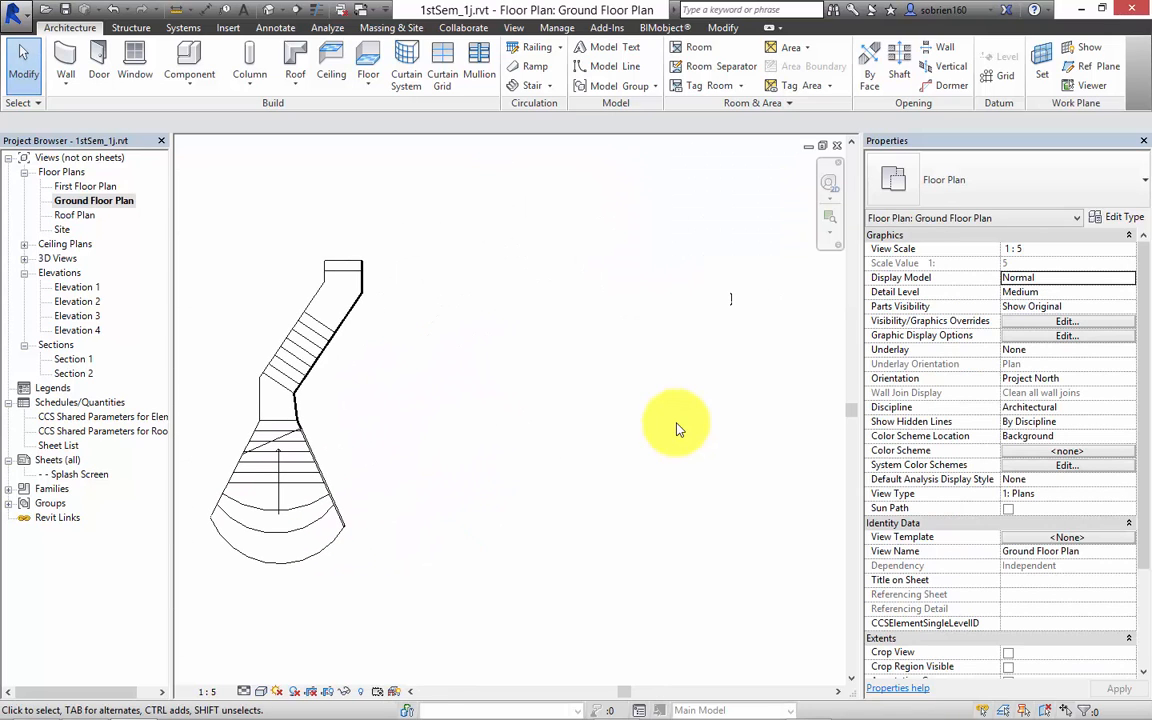
{"action": "left_click", "coordinate": [549, 85]}
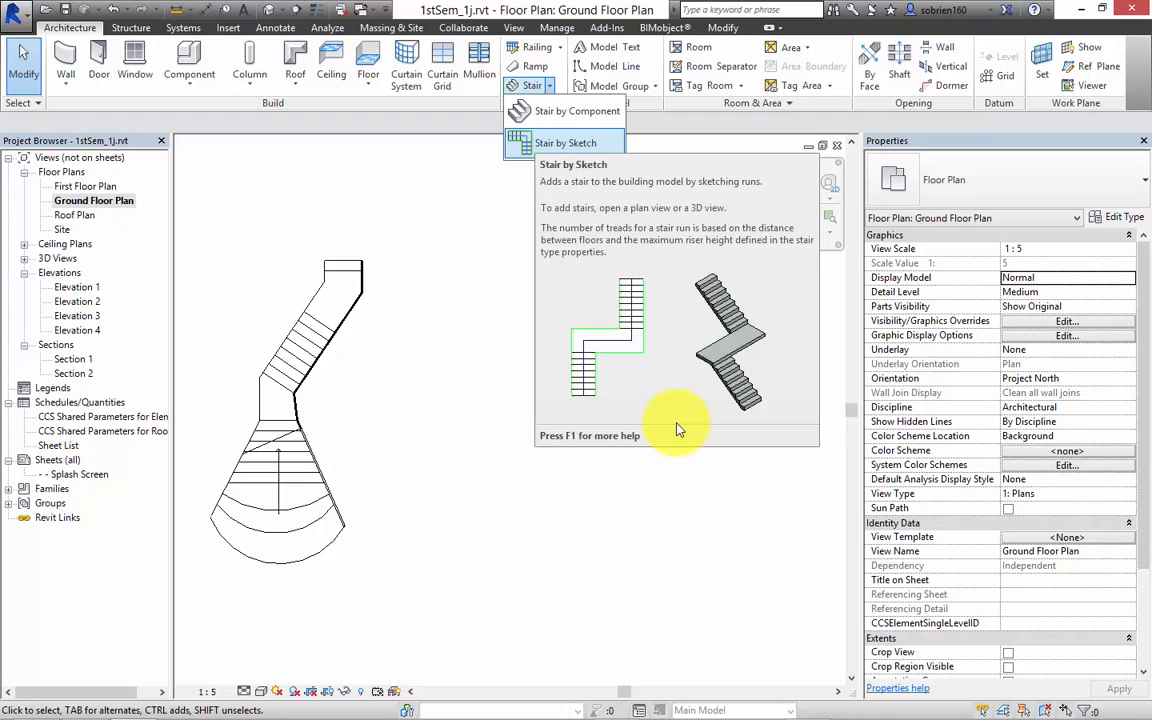
{"action": "left_click", "coordinate": [565, 142]}
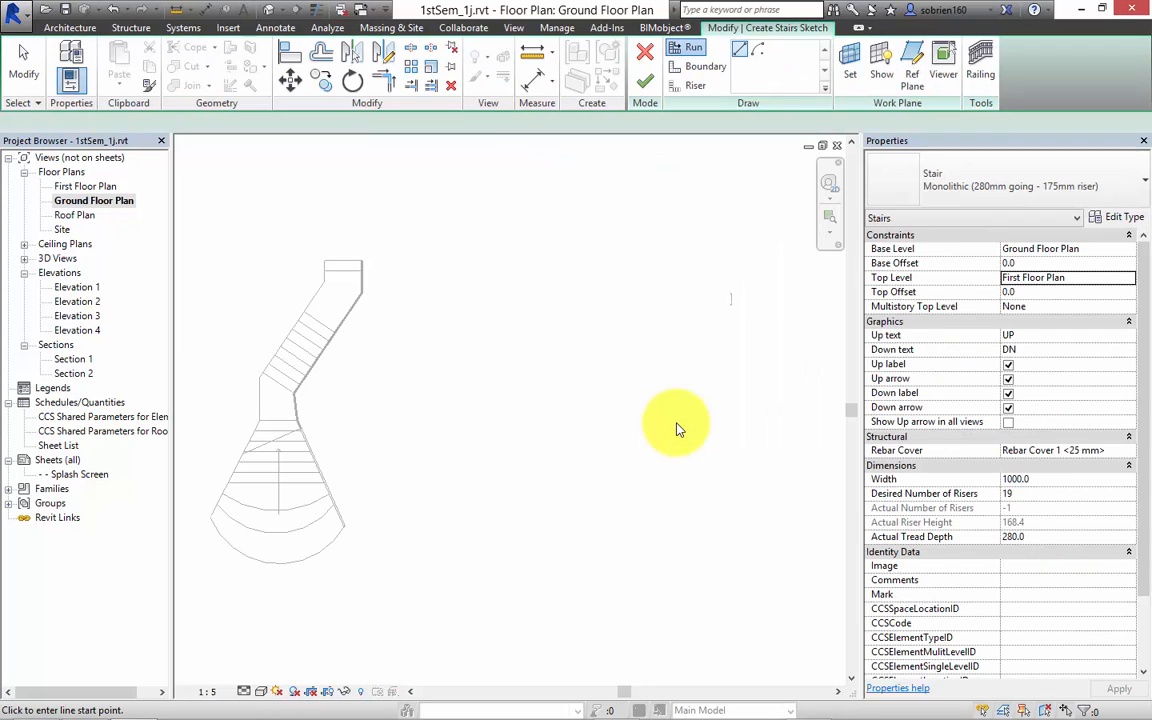
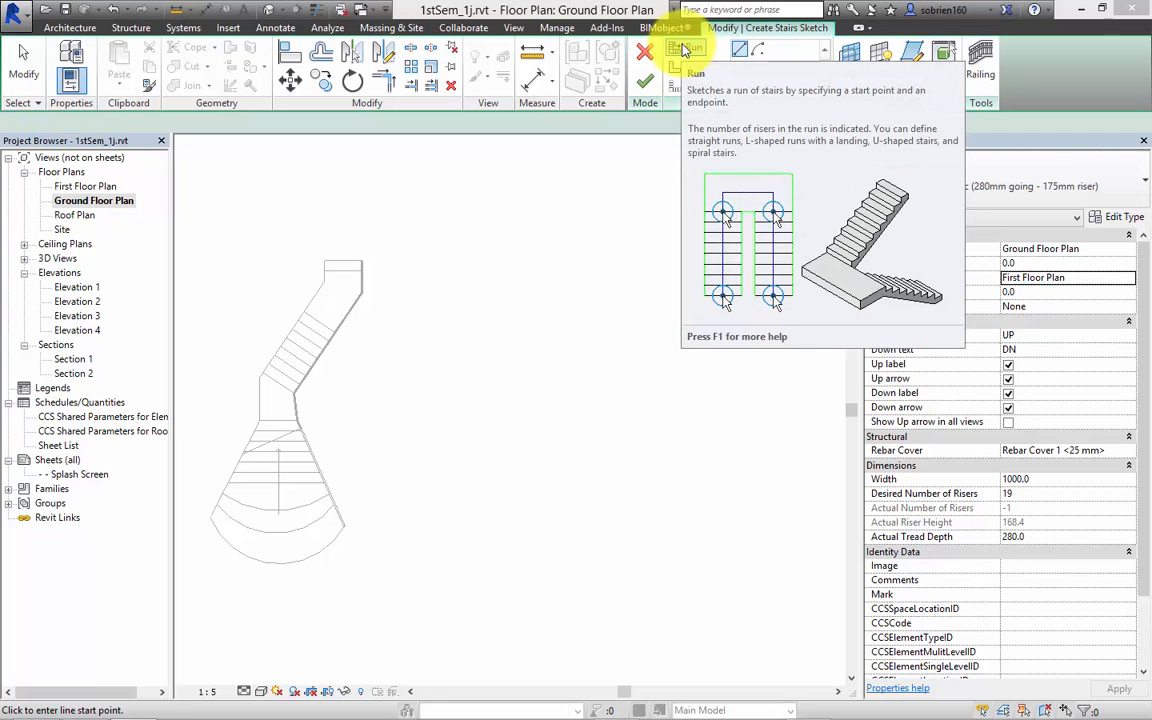
{"action": "left_click", "coordinate": [530, 497]}
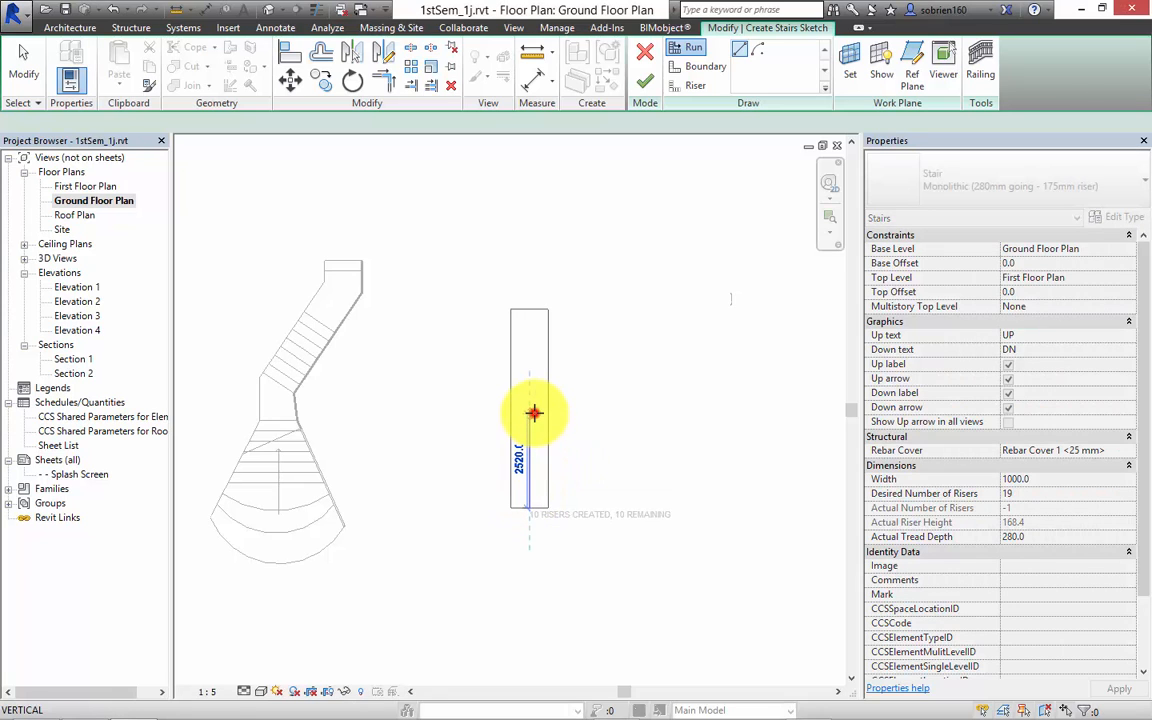
{"action": "left_click", "coordinate": [533, 412]}
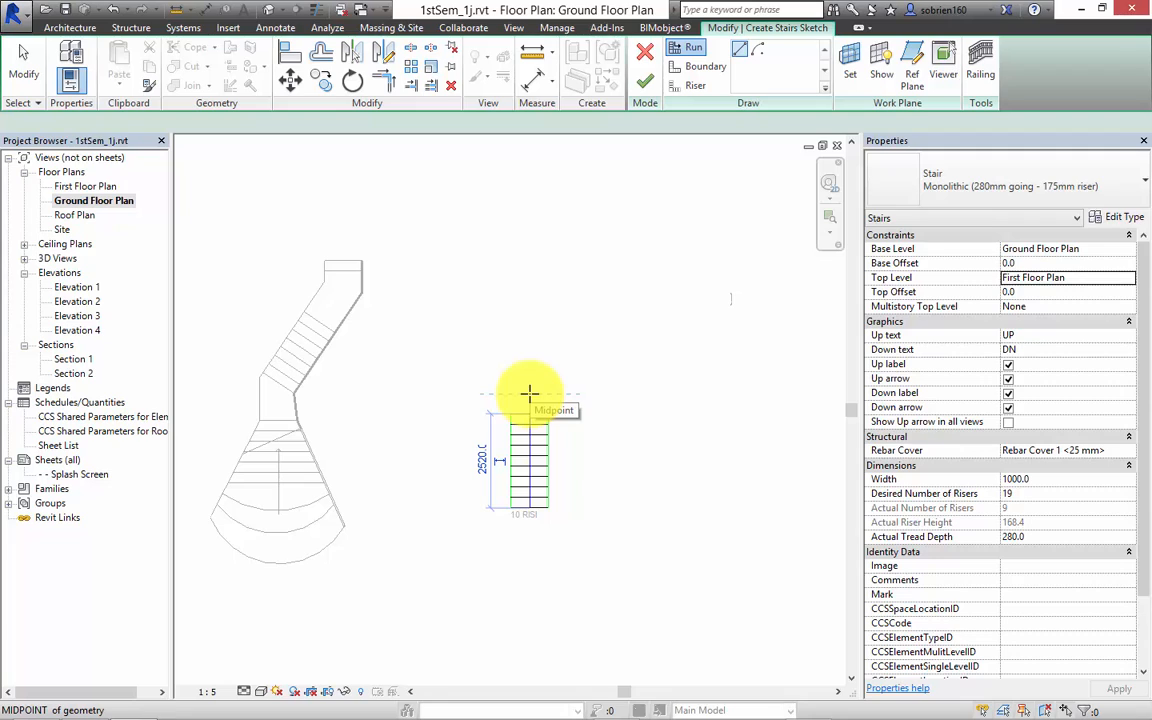
{"action": "left_click", "coordinate": [595, 412]}
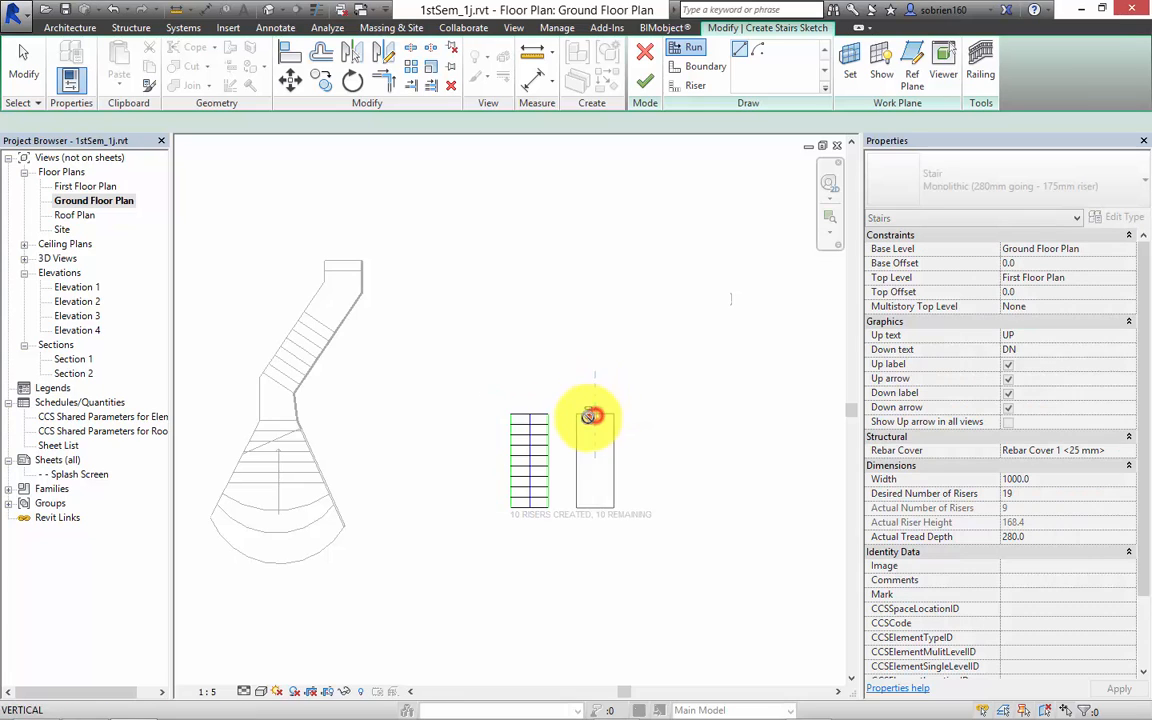
{"action": "left_click", "coordinate": [599, 530]}
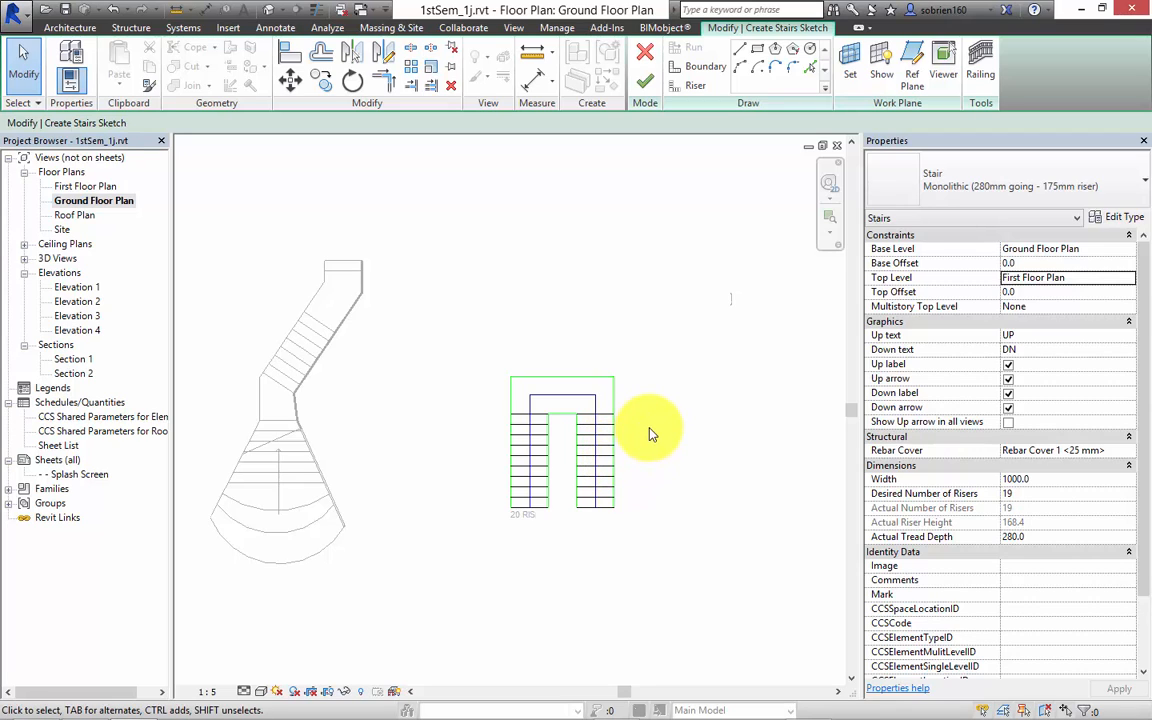
{"action": "left_click", "coordinate": [645, 81]}
{"action": "left_click", "coordinate": [652, 292]}
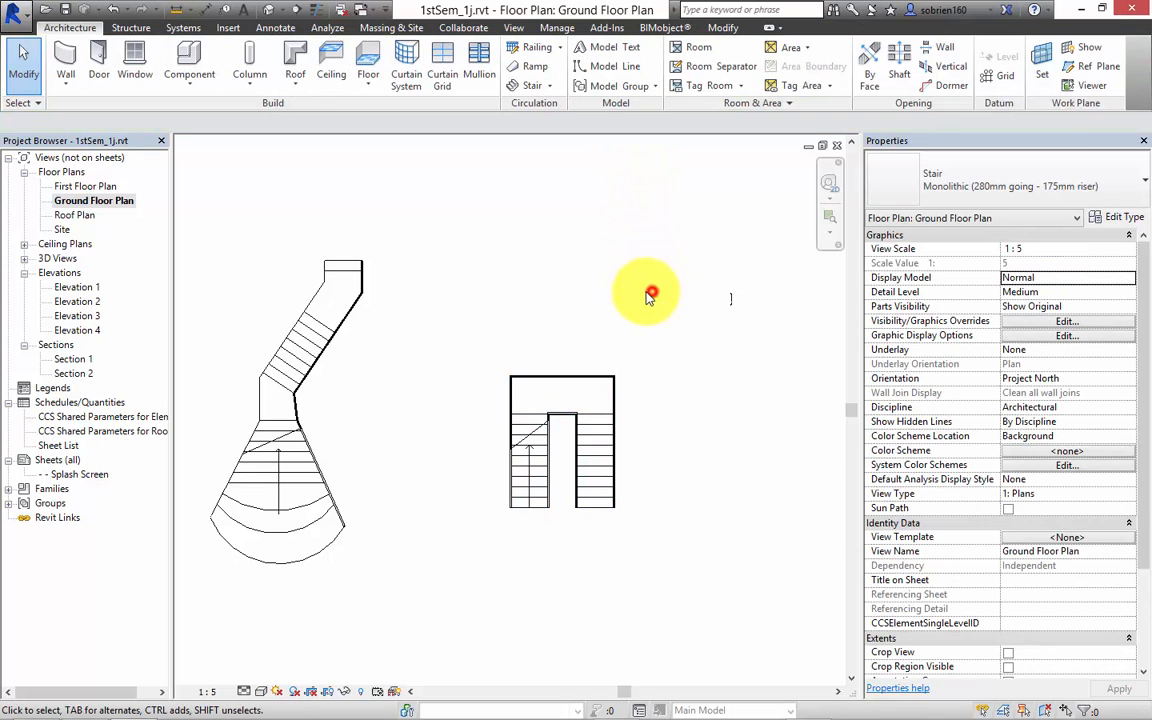
Step: Close the Splash Screen sheet and tile the Ground Floor Plan and 3D view side by side
{"action": "key", "text": "w"}
{"action": "key", "text": "t"}
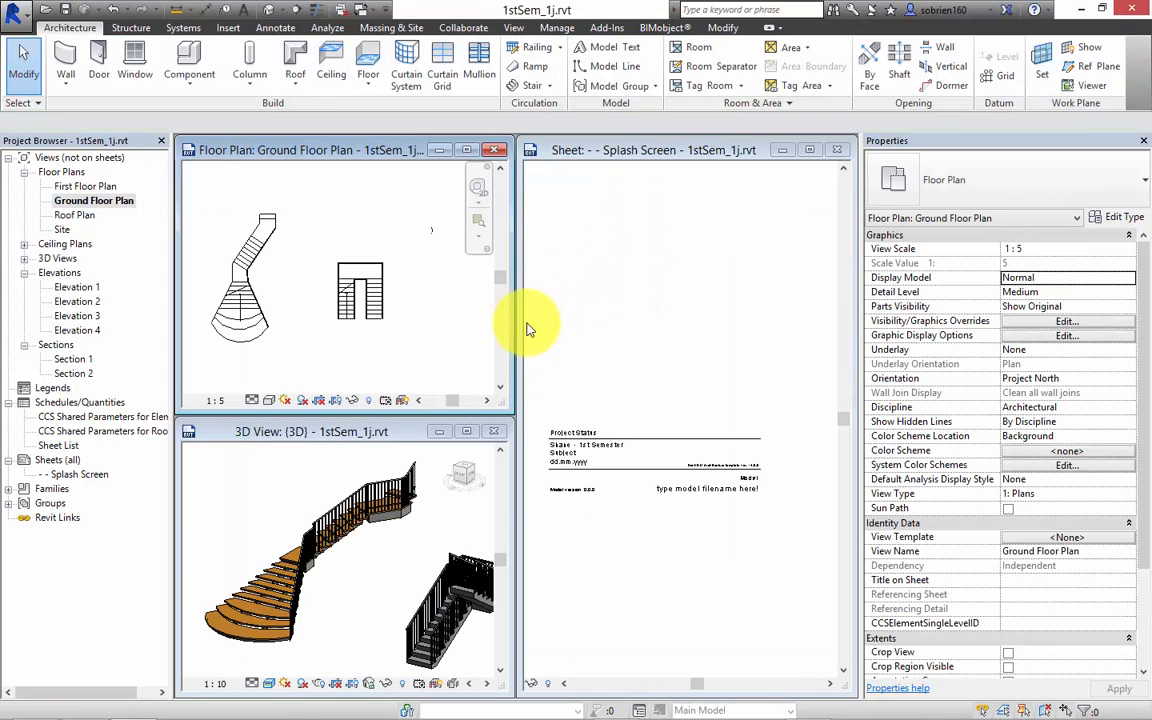
{"action": "left_click", "coordinate": [836, 150]}
{"action": "key", "text": "w"}
{"action": "key", "text": "t"}
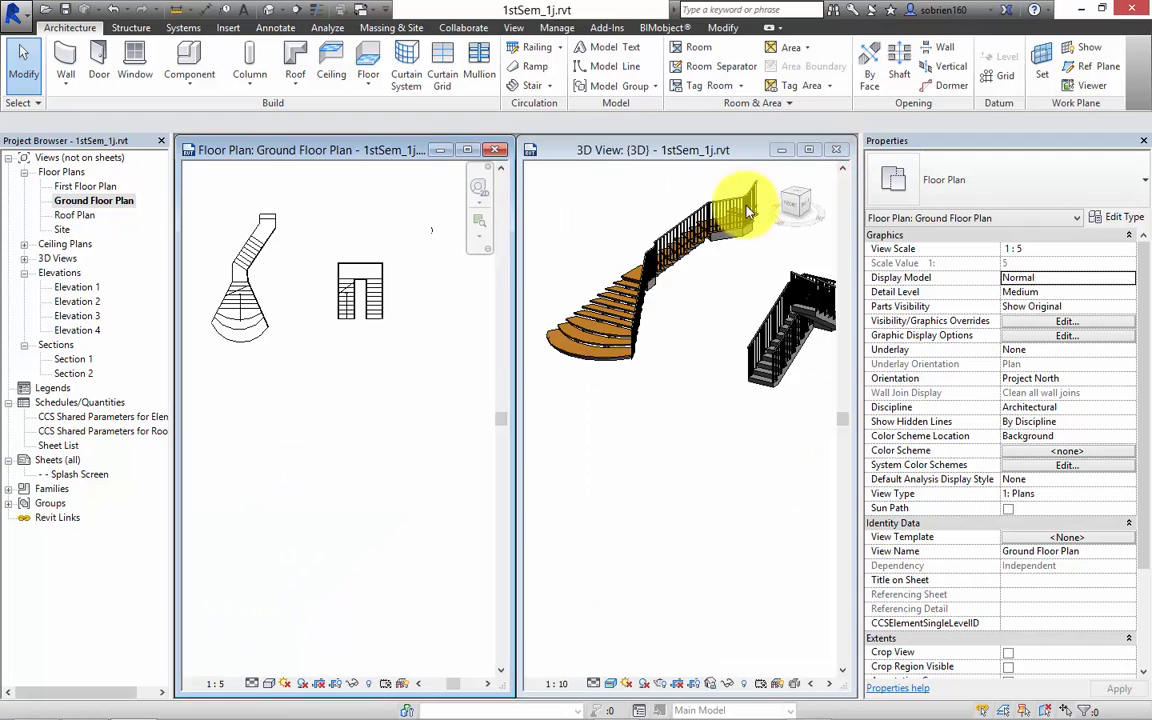
Step: Change the U-shaped stair to the type Stringer (250mm going - 180mm riser) and inspect it in 3D
{"action": "left_click", "coordinate": [645, 489]}
{"action": "middle_click_drag", "start_coordinate": [736, 446], "coordinate": [707, 535]}
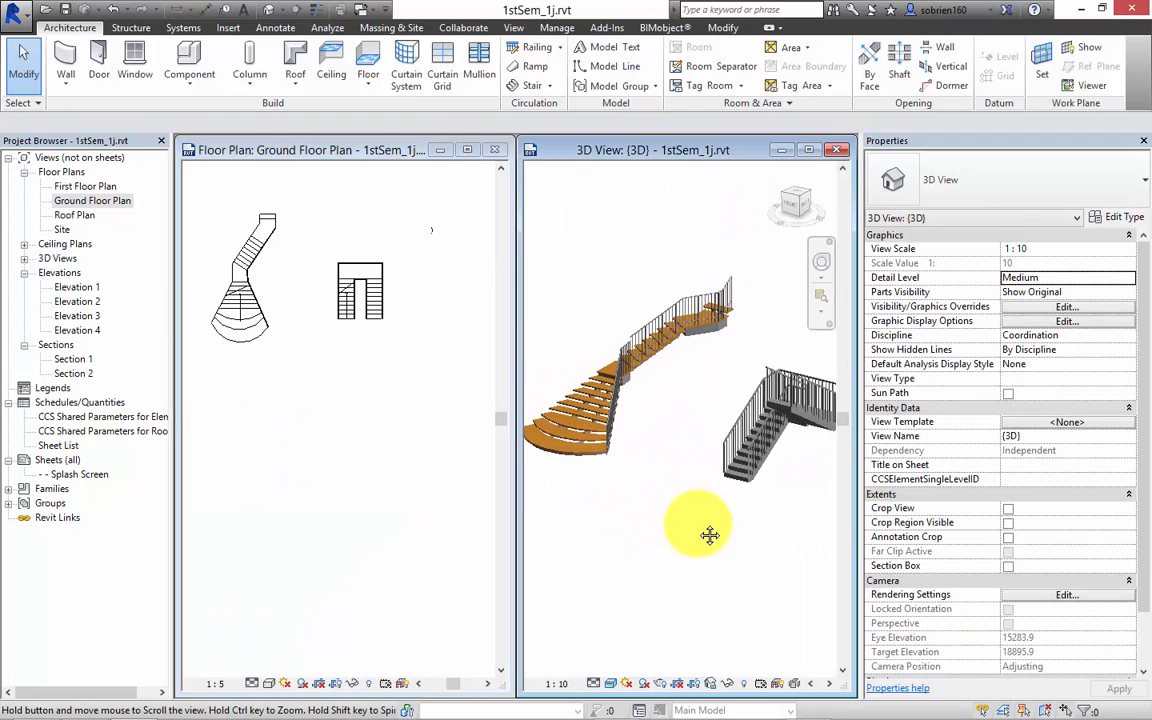
{"action": "middle_click_drag", "start_coordinate": [375, 415], "coordinate": [380, 530]}
{"action": "mouse_move", "coordinate": [733, 489]}
{"action": "middle_mouse_down"}
{"action": "mouse_move", "coordinate": [707, 507]}
{"action": "mouse_move", "coordinate": [726, 507]}
{"action": "mouse_move", "coordinate": [733, 489]}
{"action": "mouse_move", "coordinate": [681, 496]}
{"action": "mouse_move", "coordinate": [674, 465]}
{"action": "mouse_move", "coordinate": [728, 432]}
{"action": "middle_mouse_up"}
{"action": "scroll", "coordinate": [725, 458], "scroll_direction": "up", "scroll_amount": 5}
{"action": "scroll", "coordinate": [703, 479], "scroll_direction": "down", "scroll_amount": 3}
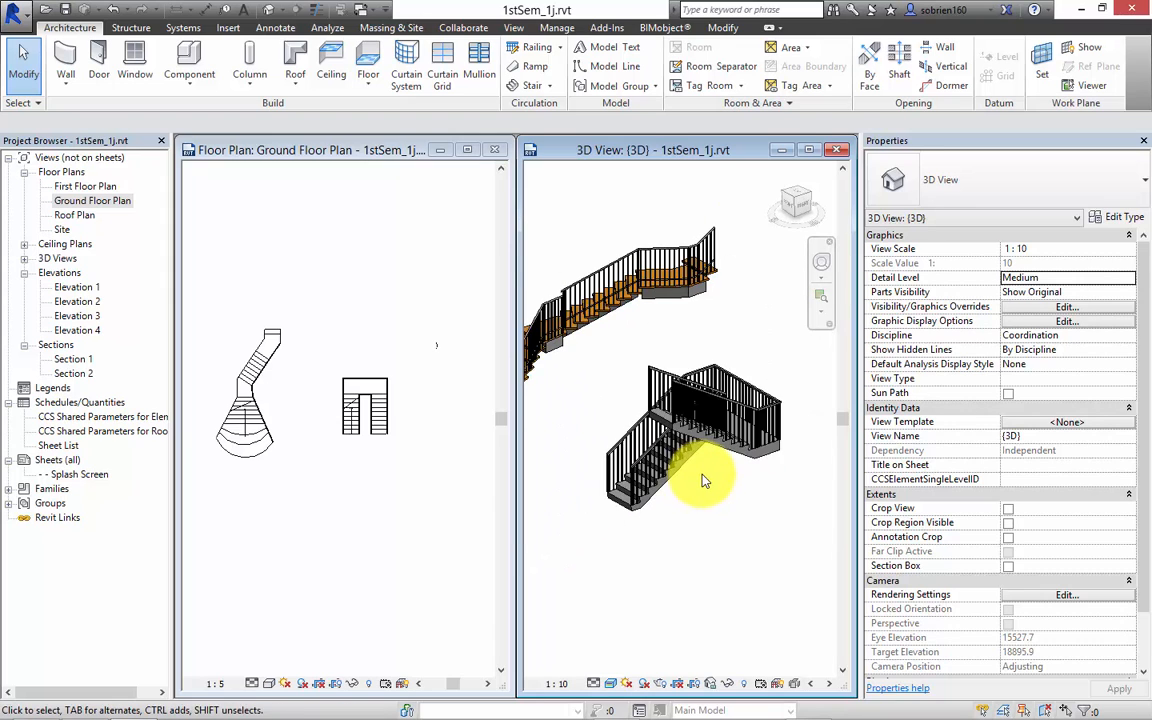
{"action": "mouse_move", "coordinate": [712, 478]}
{"action": "middle_mouse_down"}
{"action": "mouse_move", "coordinate": [738, 478]}
{"action": "mouse_move", "coordinate": [728, 468]}
{"action": "middle_mouse_up"}
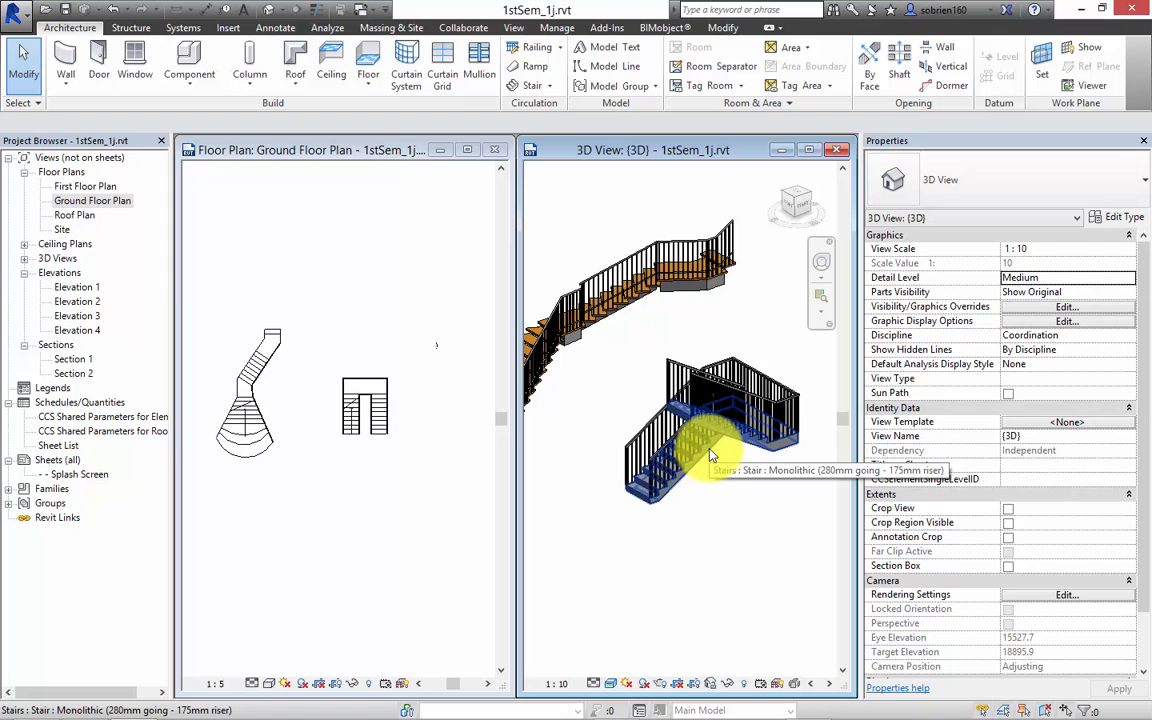
{"action": "left_click", "coordinate": [711, 456]}
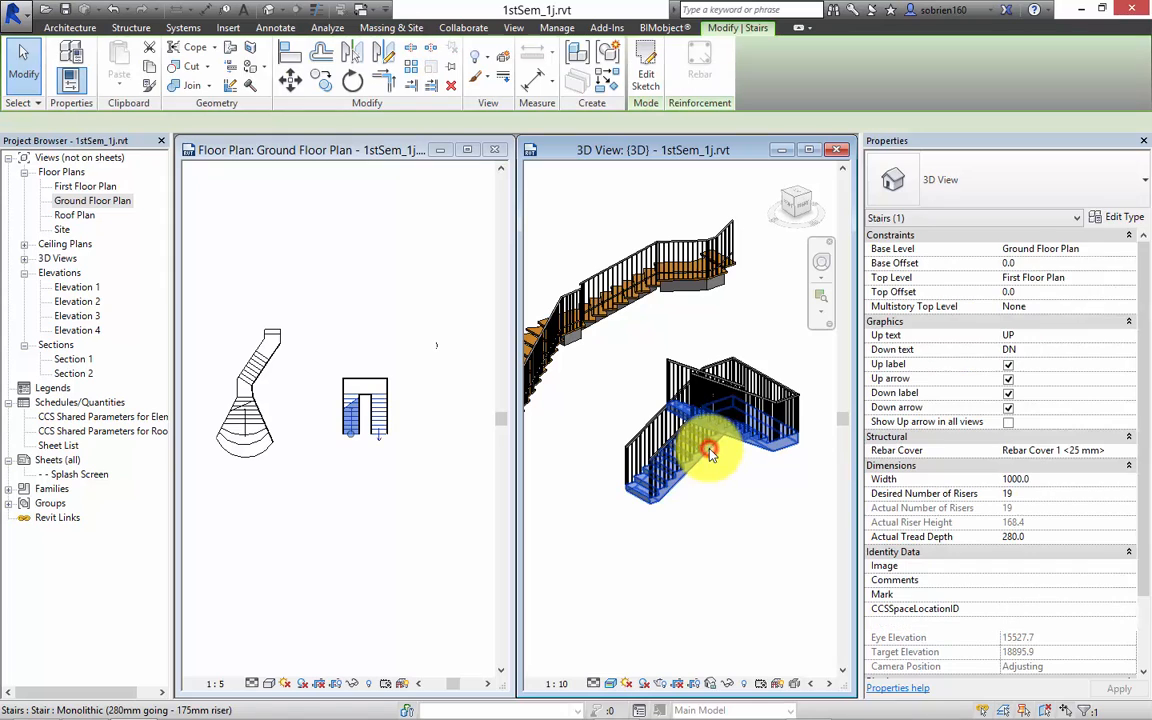
{"action": "left_click", "coordinate": [1100, 194]}
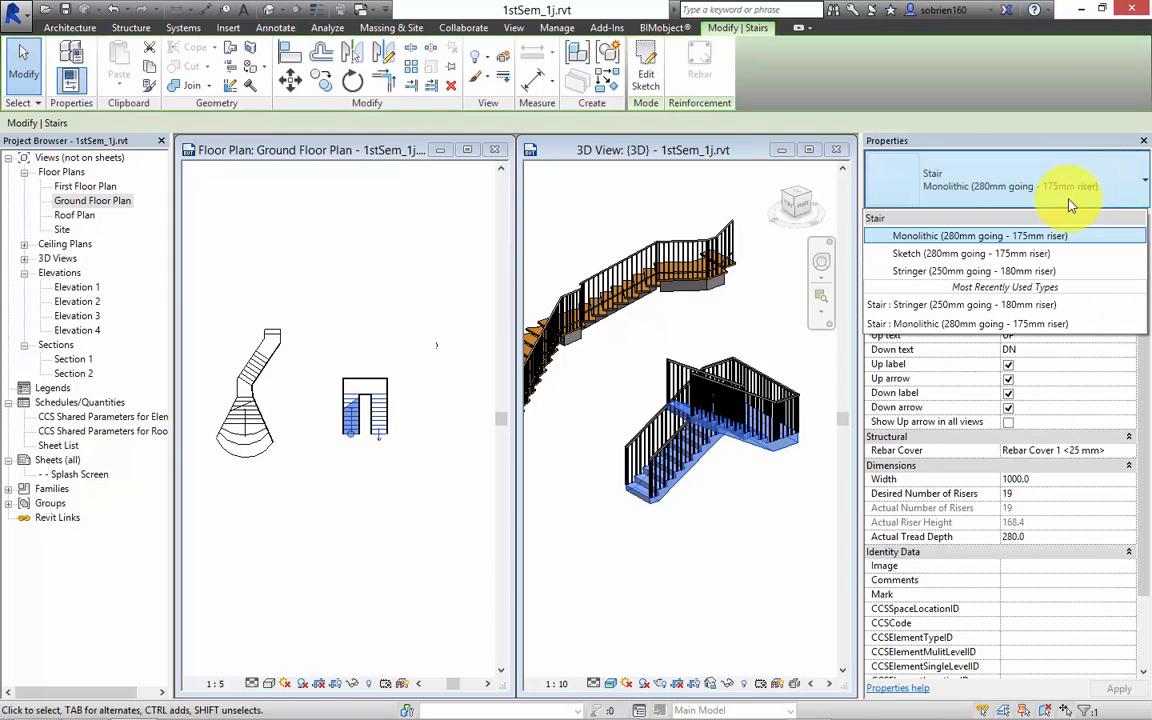
{"action": "left_click", "coordinate": [1030, 272]}
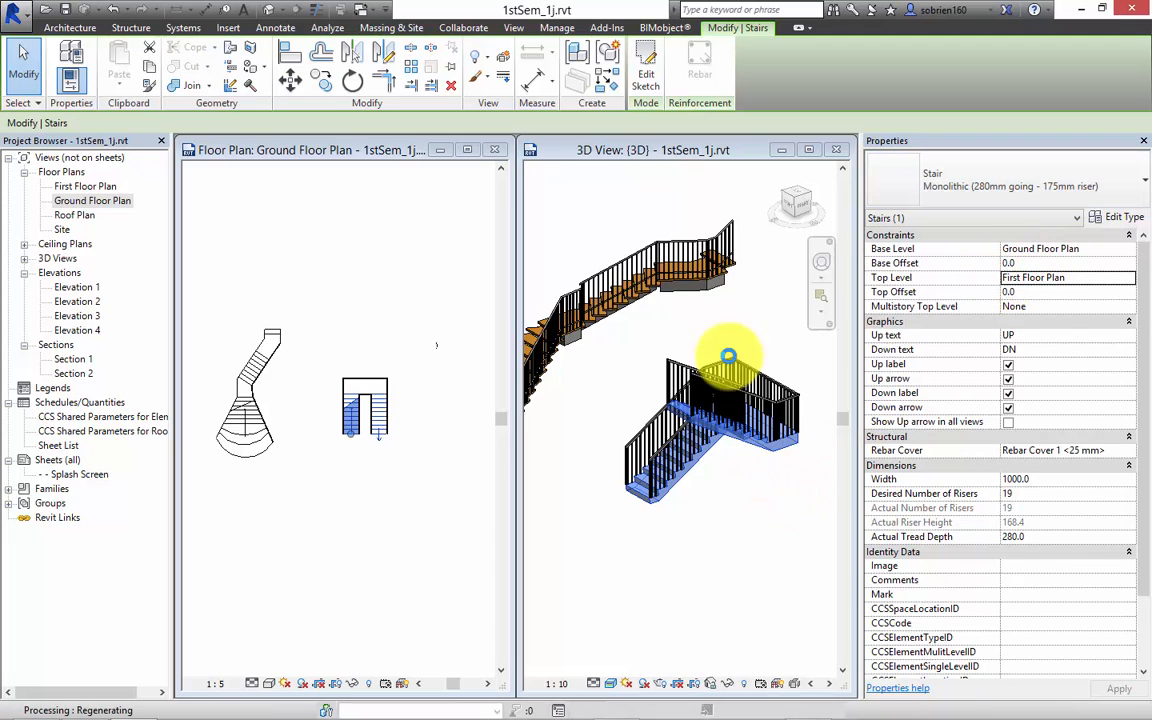
{"action": "middle_click_drag", "start_coordinate": [644, 326], "coordinate": [733, 532], "text": "shift"}
{"action": "left_click", "coordinate": [746, 494]}
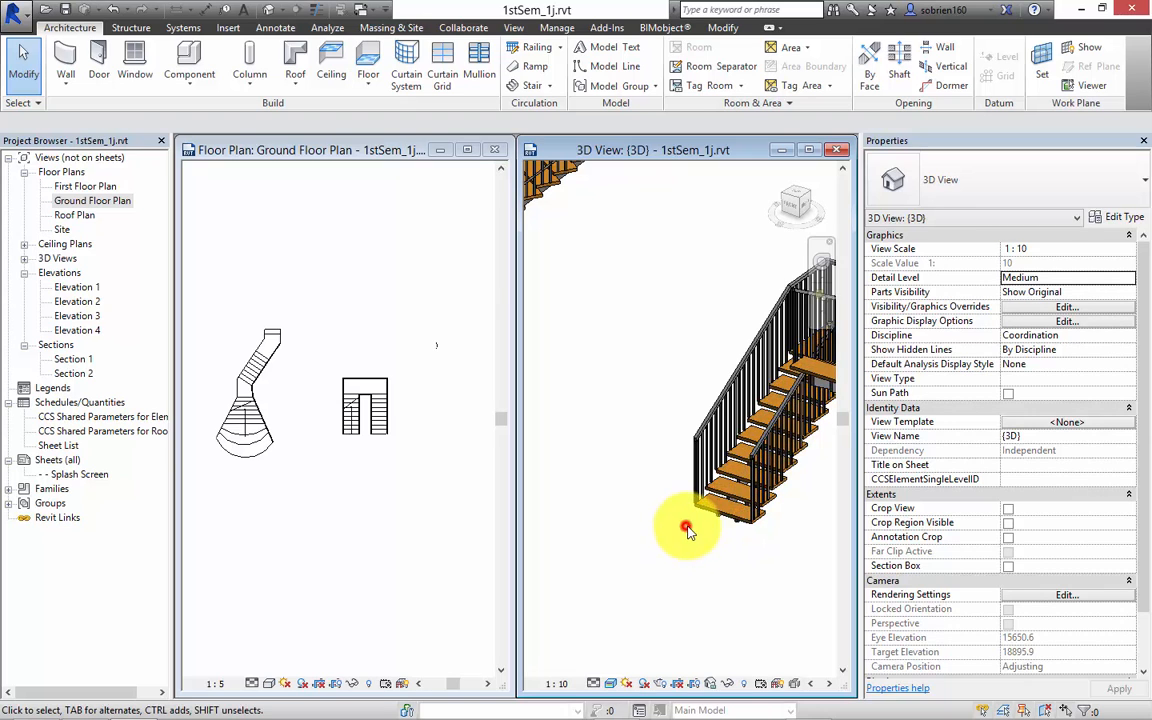
Step: Inspect the U-shaped stair's railing, treads and landing up close from different angles in the 3D view
{"action": "middle_click_drag", "start_coordinate": [687, 528], "coordinate": [587, 462], "text": "shift"}
{"action": "scroll", "coordinate": [654, 322], "scroll_direction": "up", "scroll_amount": 4}
{"action": "scroll", "coordinate": [654, 322], "scroll_direction": "up", "scroll_amount": 1}
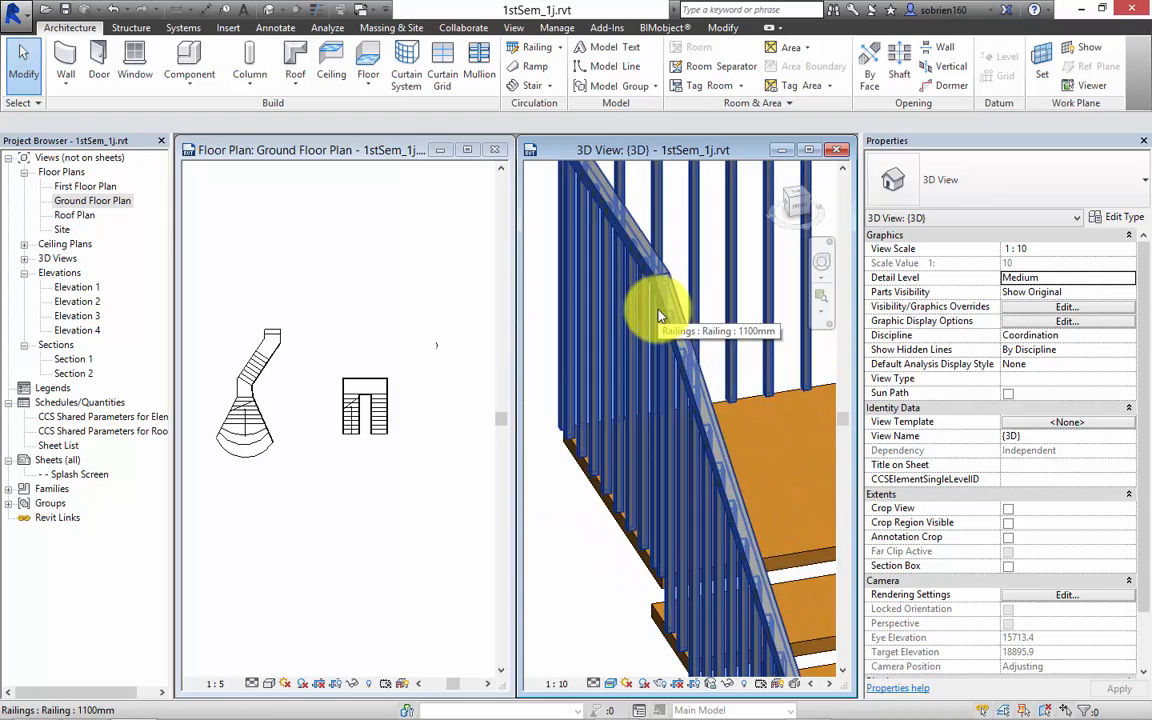
{"action": "scroll", "coordinate": [650, 320], "scroll_direction": "down", "scroll_amount": 5}
{"action": "middle_click_drag", "start_coordinate": [664, 418], "coordinate": [655, 449], "text": "shift"}
Step: Edit the U-shaped stair's sketch in the Ground Floor Plan, adding a semicircular boundary arc of about 1377 mm radius between the landing's outer corners
{"action": "scroll", "coordinate": [391, 458], "scroll_direction": "up", "scroll_amount": 5}
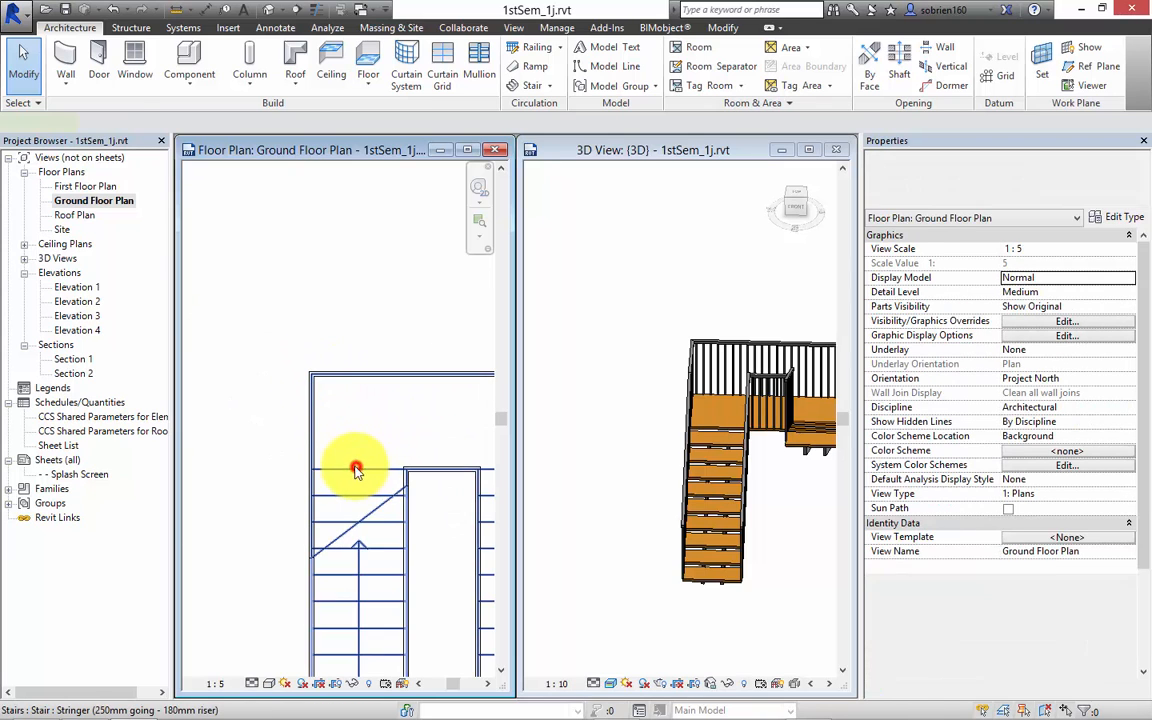
{"action": "left_click", "coordinate": [355, 464]}
{"action": "left_click", "coordinate": [645, 82]}
{"action": "scroll", "coordinate": [373, 342], "scroll_direction": "down", "scroll_amount": 3}
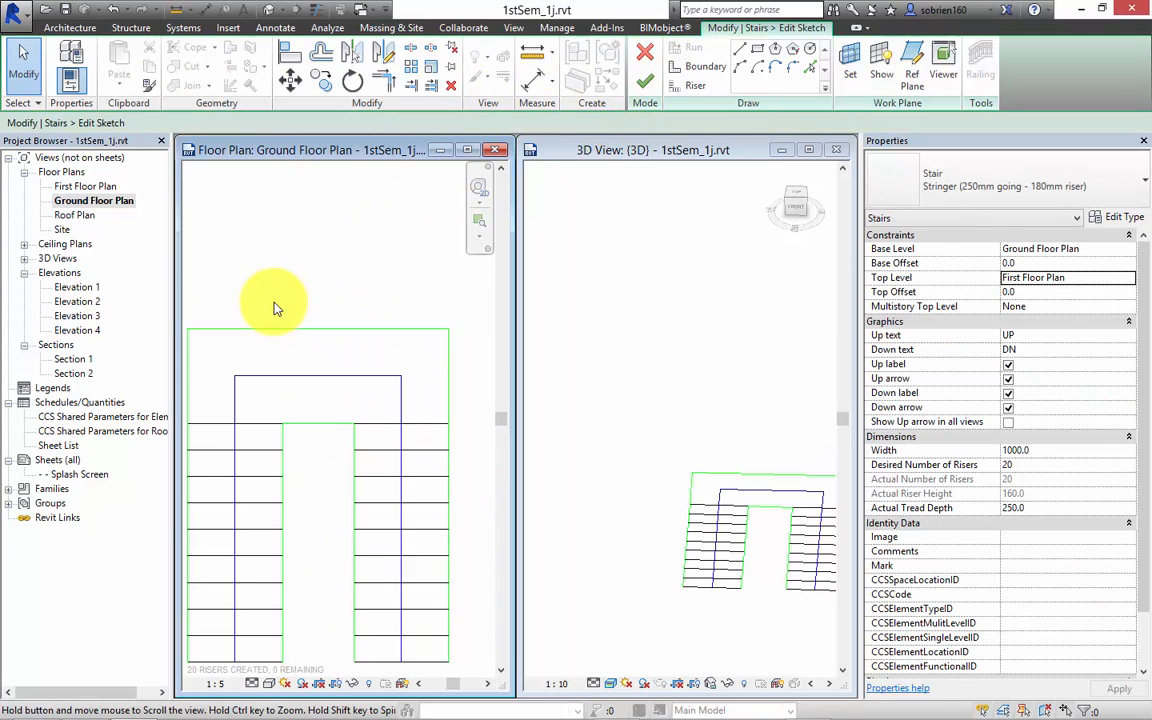
{"action": "middle_click_drag", "start_coordinate": [337, 344], "coordinate": [389, 371]}
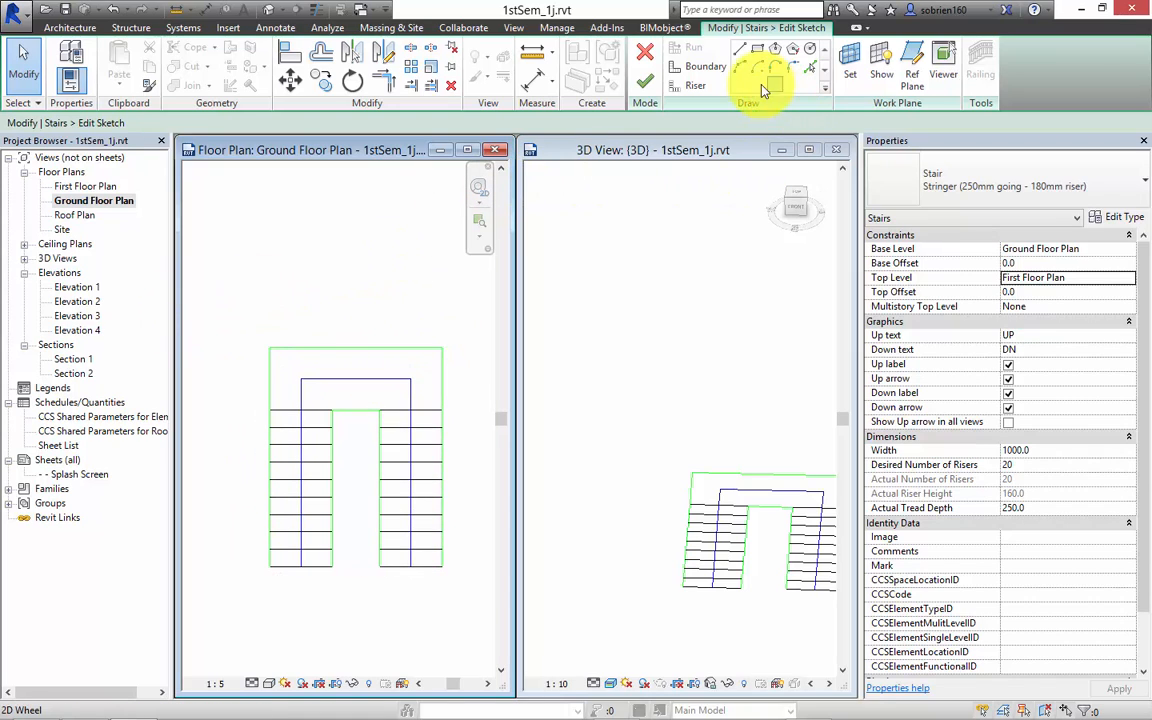
{"action": "left_click", "coordinate": [708, 68]}
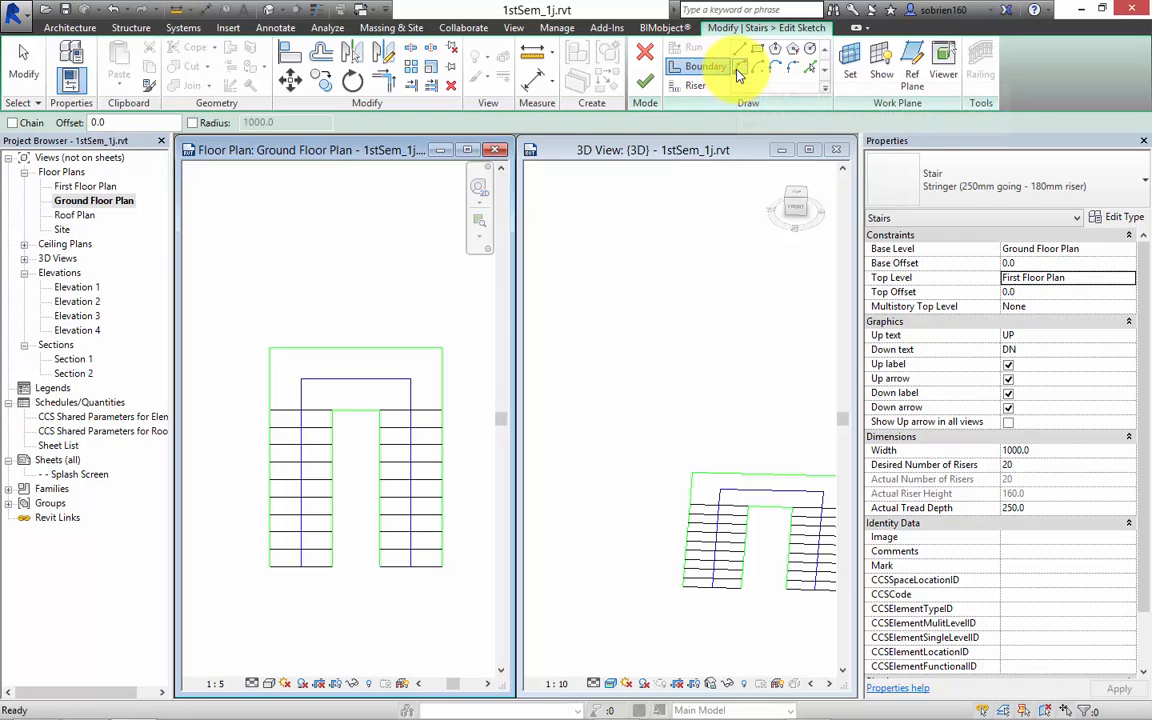
{"action": "left_click", "coordinate": [739, 69]}
{"action": "left_click", "coordinate": [269, 347]}
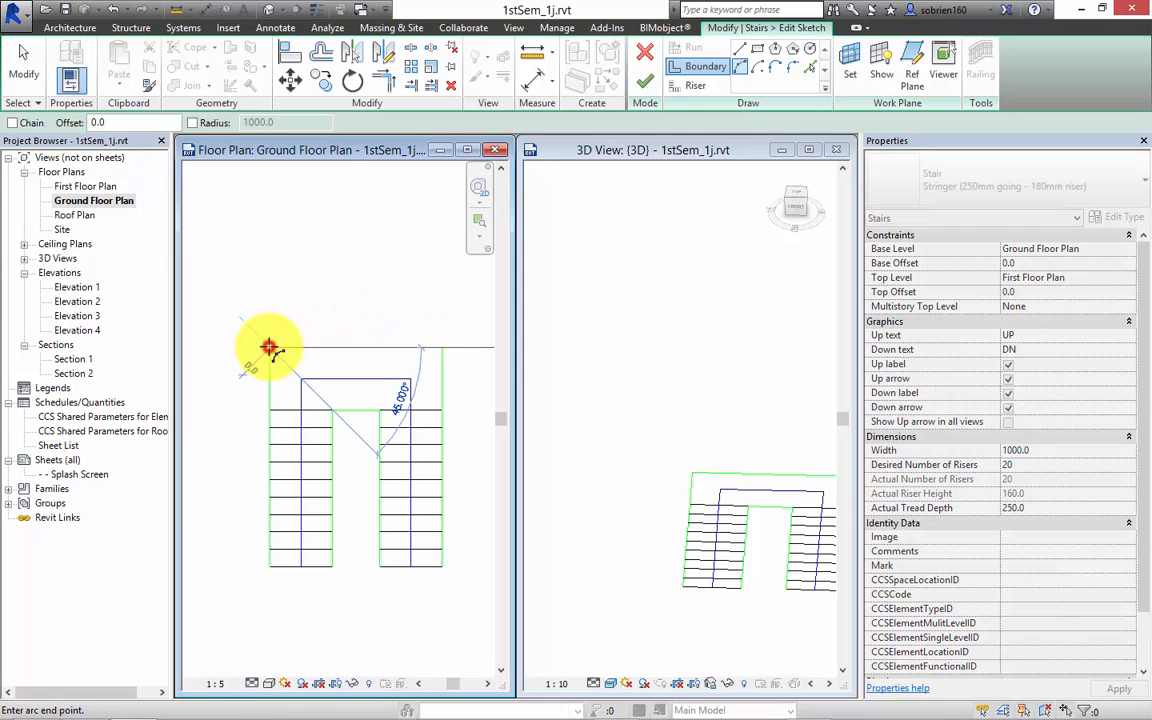
{"action": "left_click", "coordinate": [437, 347]}
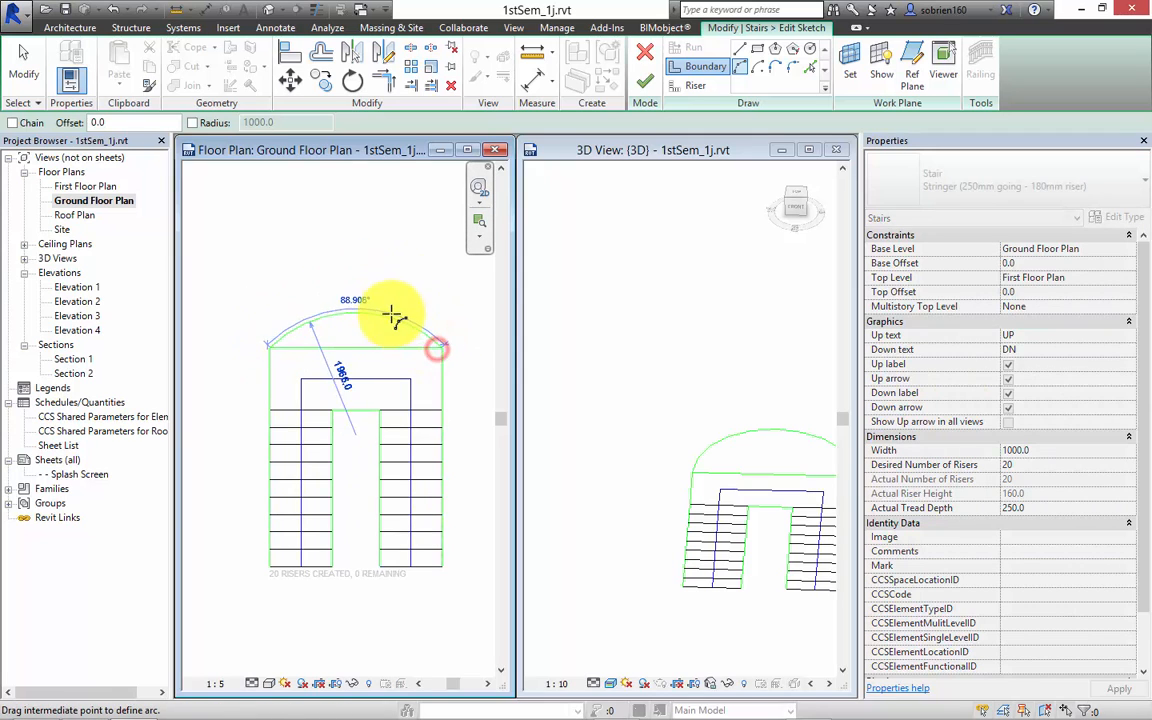
{"action": "left_click", "coordinate": [399, 268]}
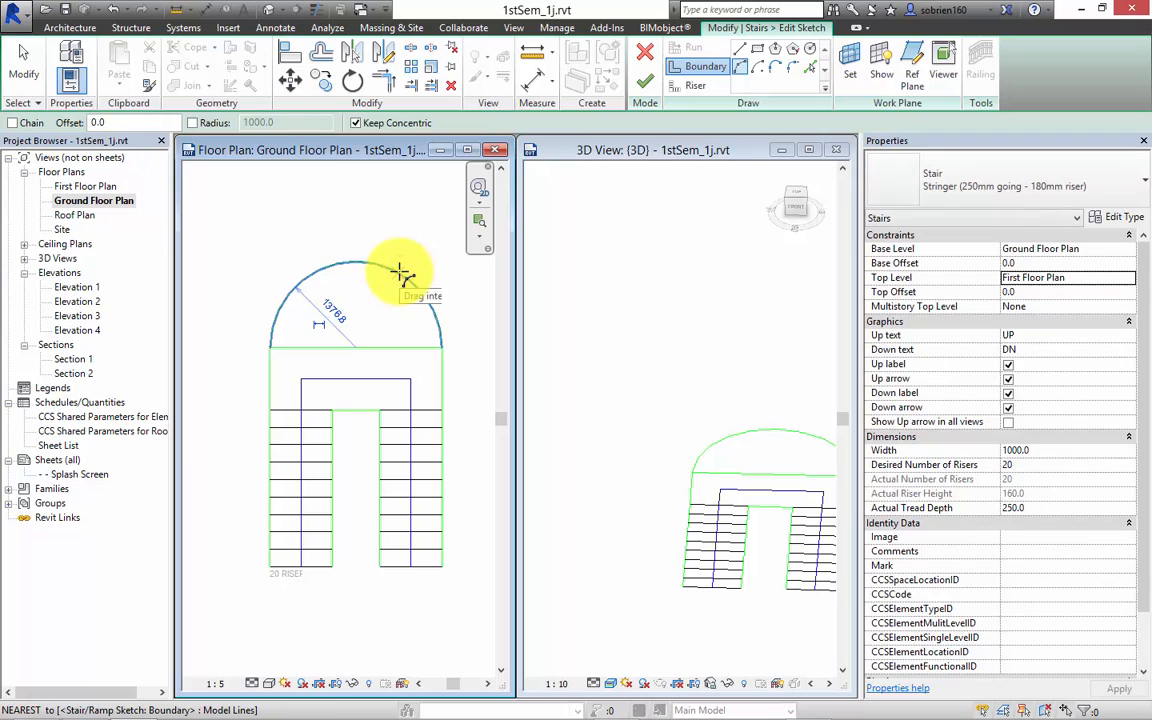
{"action": "key", "text": "Escape"}
{"action": "key", "text": "Escape"}
Step: Delete the landing's straight outer boundary line beneath the new arc
{"action": "left_click", "coordinate": [394, 348]}
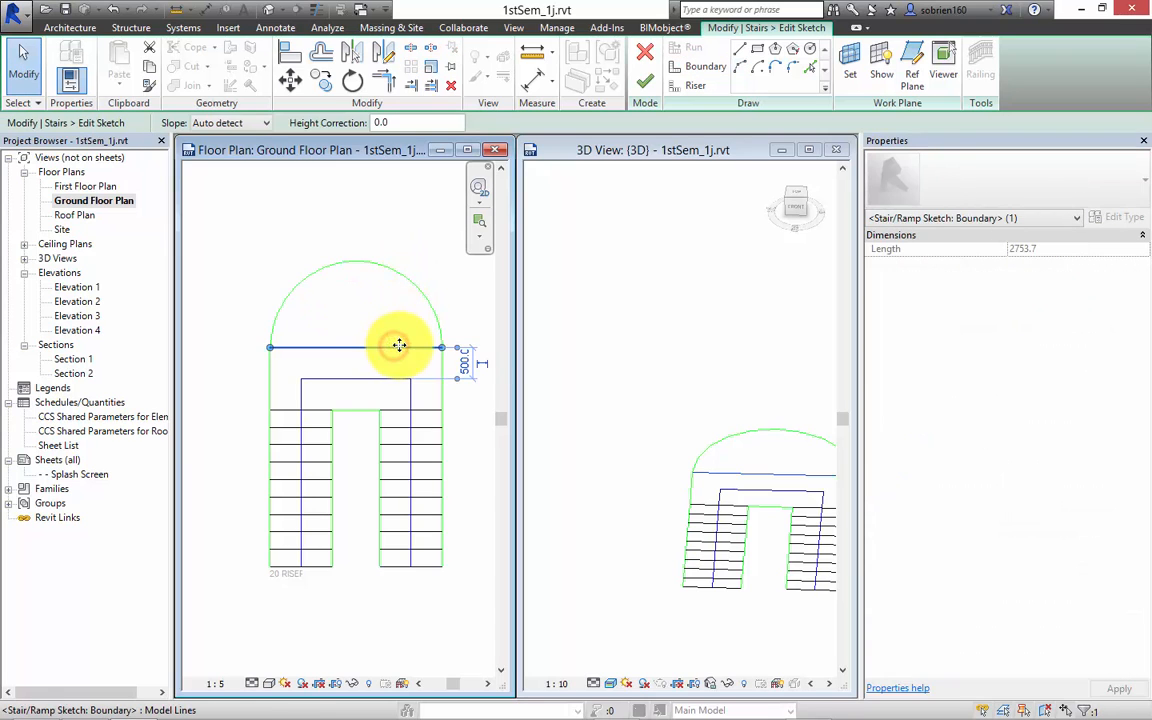
{"action": "key", "text": "Delete"}
{"action": "middle_click_drag", "start_coordinate": [411, 341], "coordinate": [429, 349]}
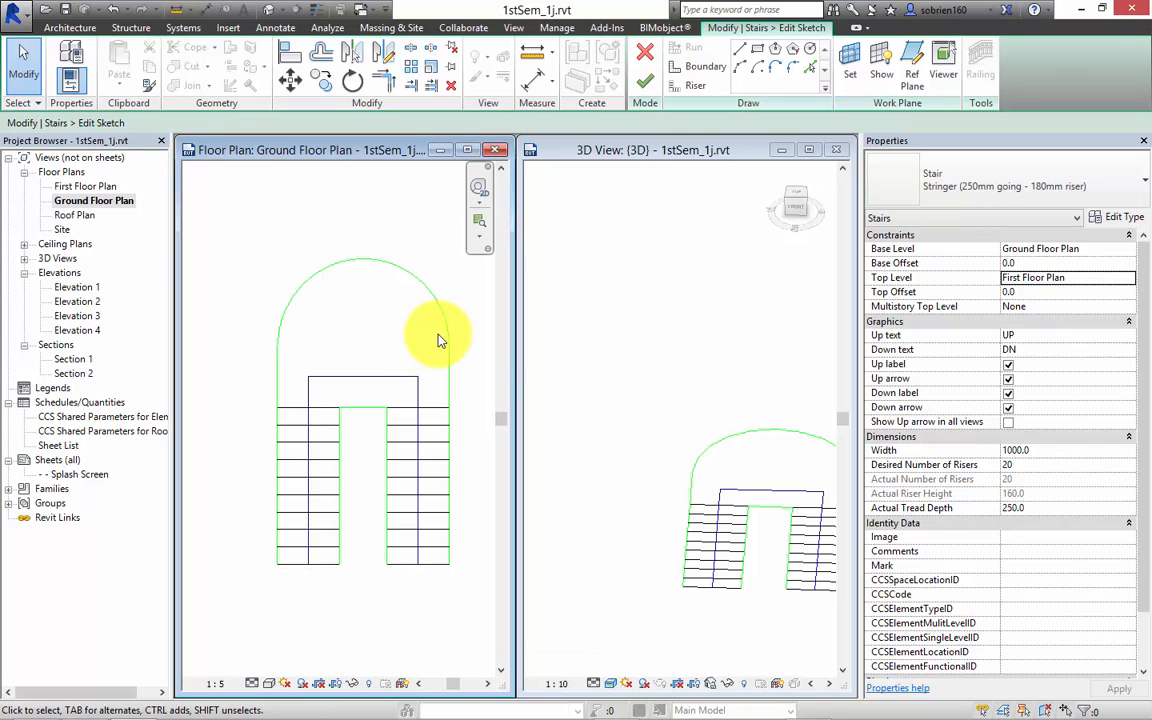
Step: Finish the sketch of the stair with the semicircular landing and view the result in 3D
{"action": "left_click", "coordinate": [646, 87]}
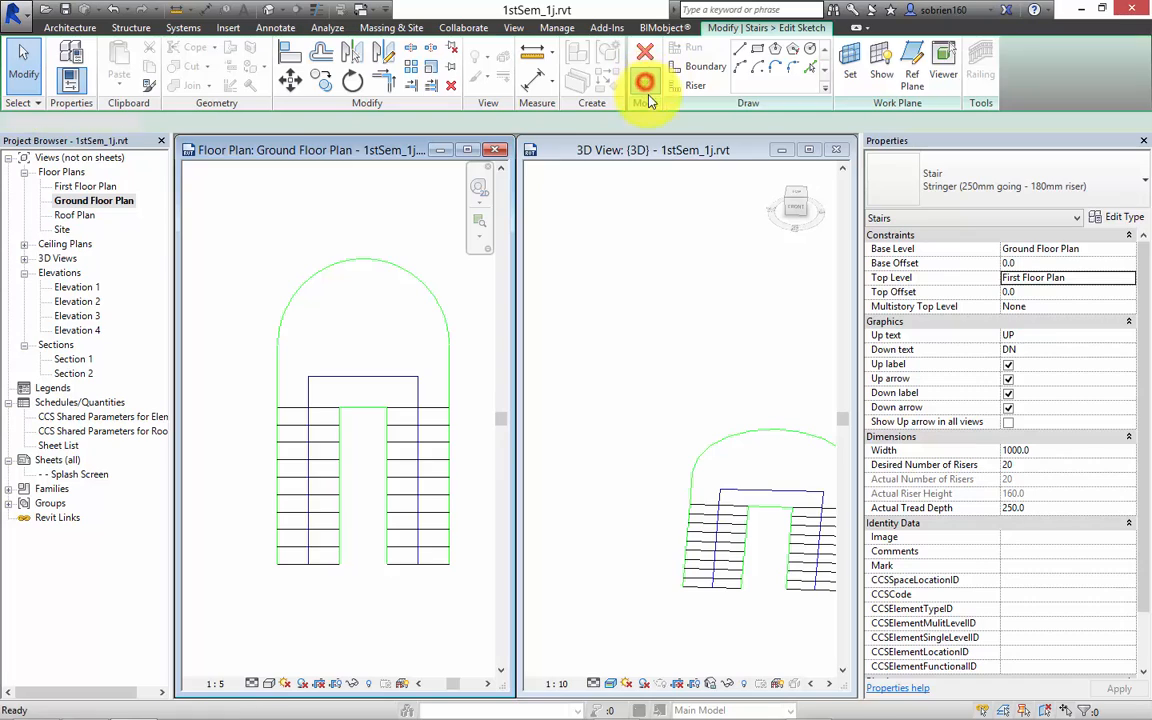
{"action": "left_click", "coordinate": [778, 489]}
{"action": "middle_click_drag", "start_coordinate": [778, 489], "coordinate": [735, 530], "text": "shift"}
Step: Open the Elevation 1 view at full size and frame the level lines beside the building
{"action": "double_click", "coordinate": [80, 288]}
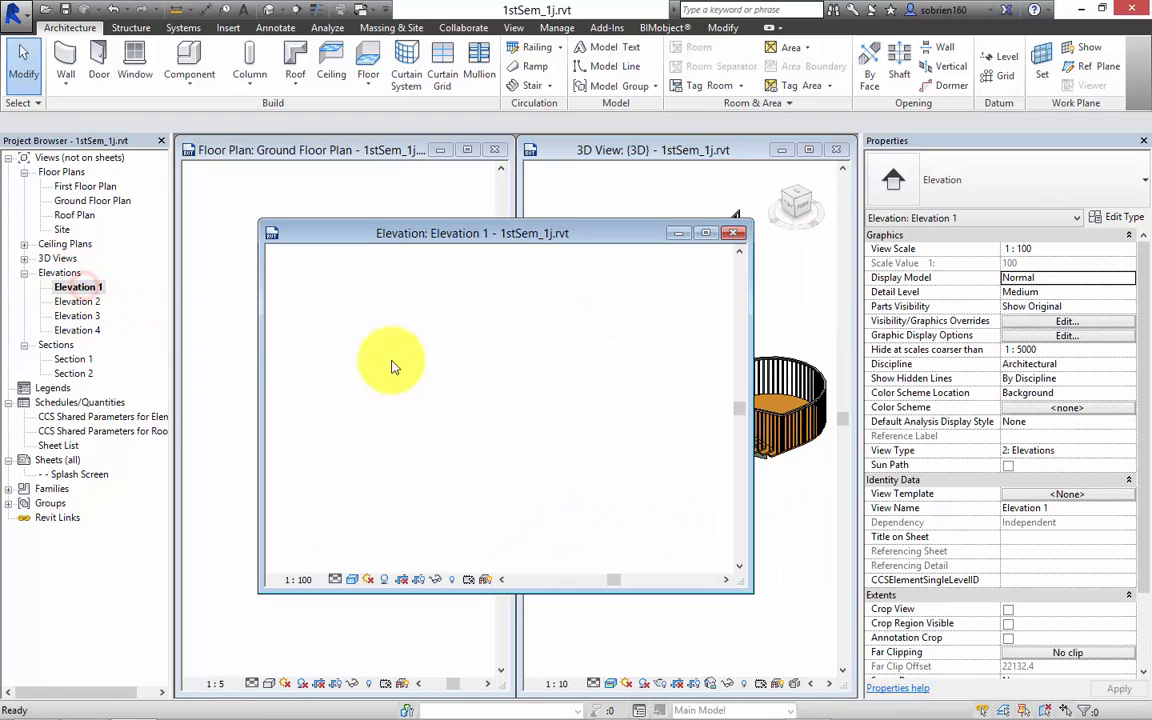
{"action": "left_click", "coordinate": [705, 235]}
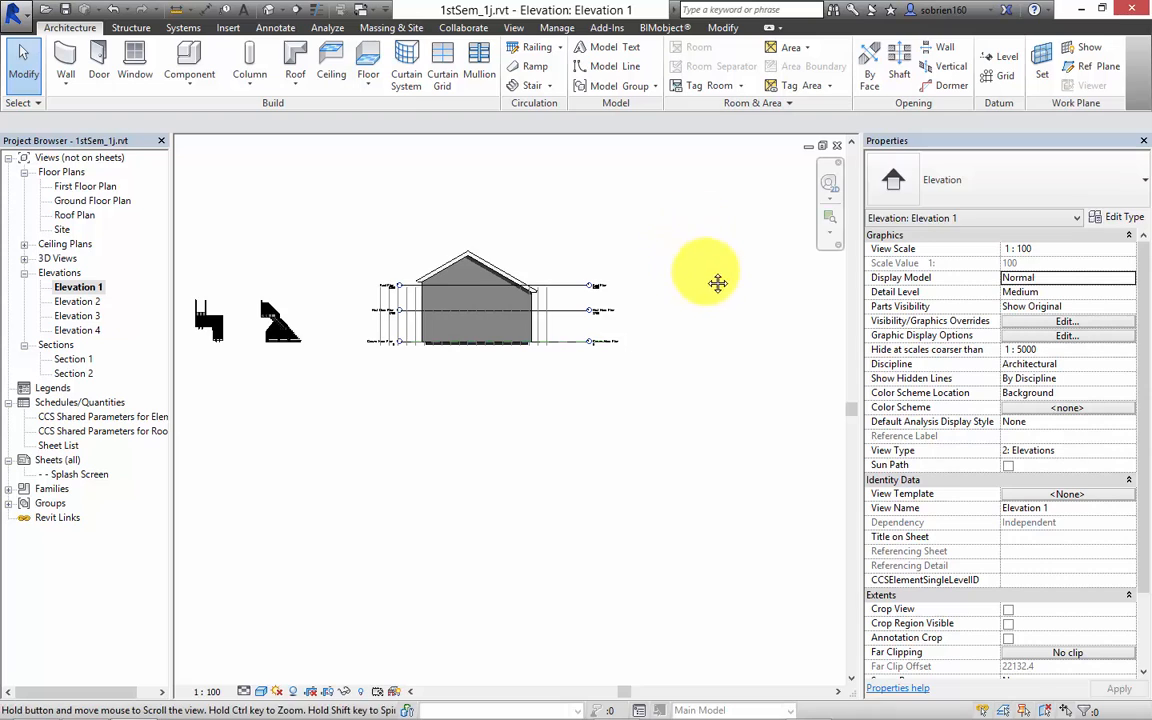
{"action": "scroll", "coordinate": [590, 268], "scroll_direction": "up", "scroll_amount": 3}
{"action": "scroll", "coordinate": [595, 281], "scroll_direction": "up", "scroll_amount": 4}
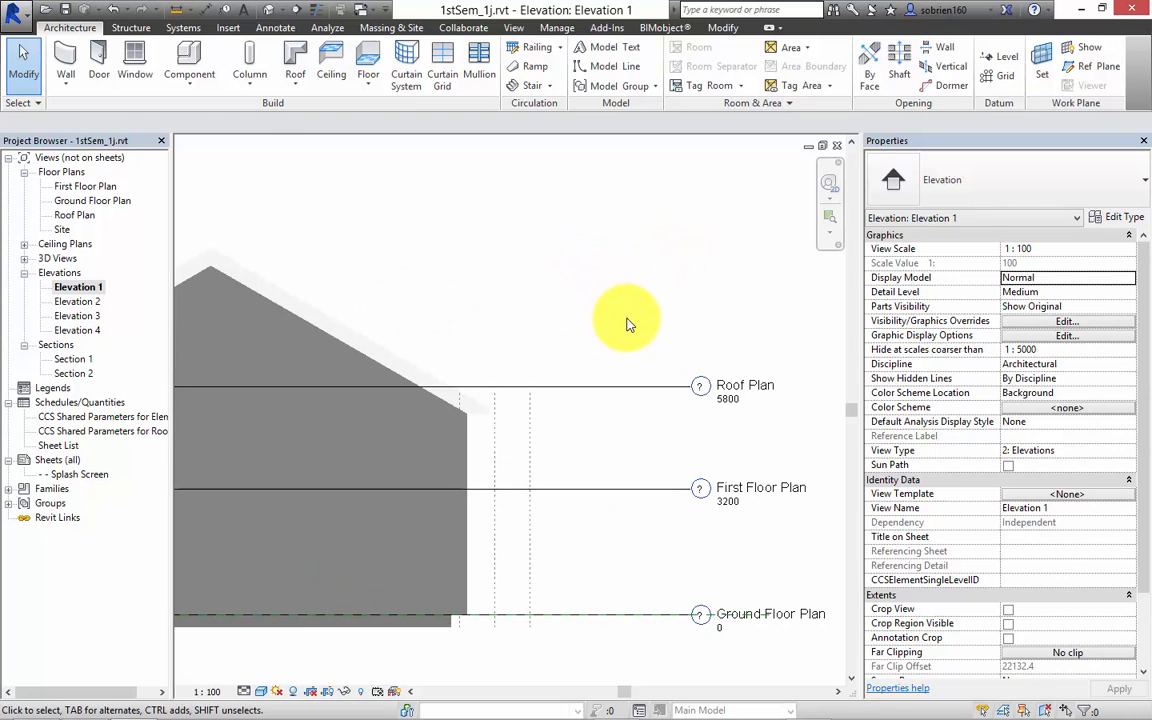
{"action": "middle_click_drag", "start_coordinate": [617, 318], "coordinate": [634, 233]}
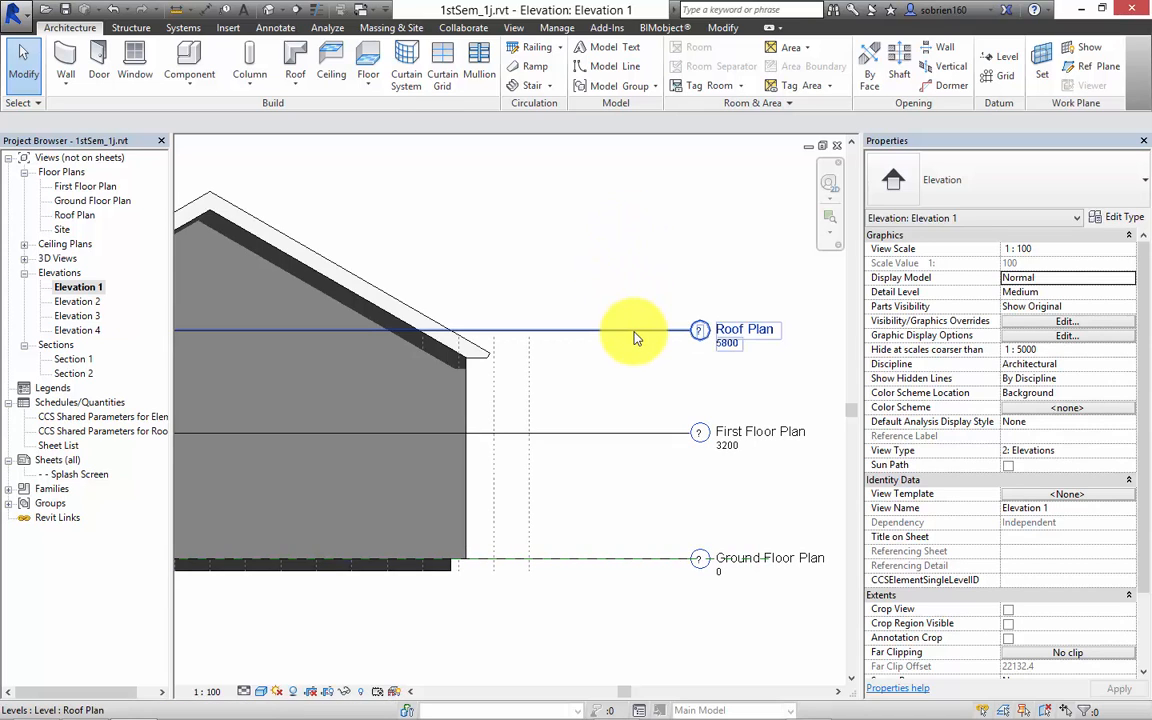
{"action": "left_click", "coordinate": [634, 331]}
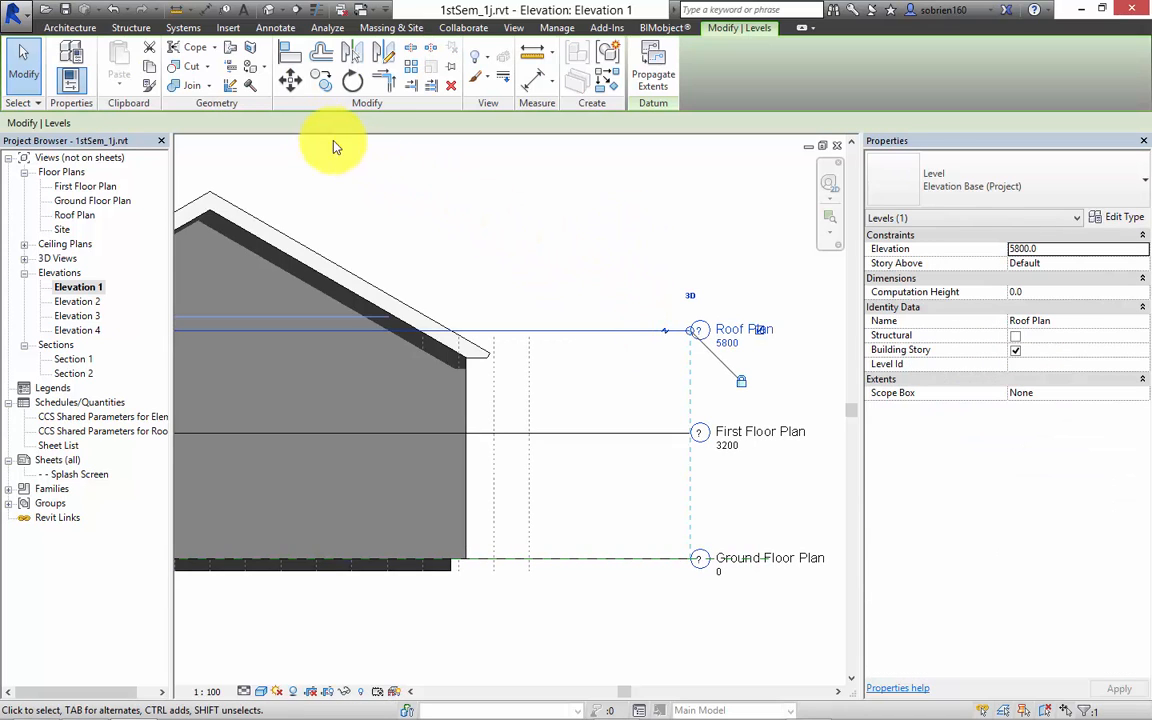
{"action": "left_click", "coordinate": [320, 80]}
{"action": "left_click", "coordinate": [663, 329]}
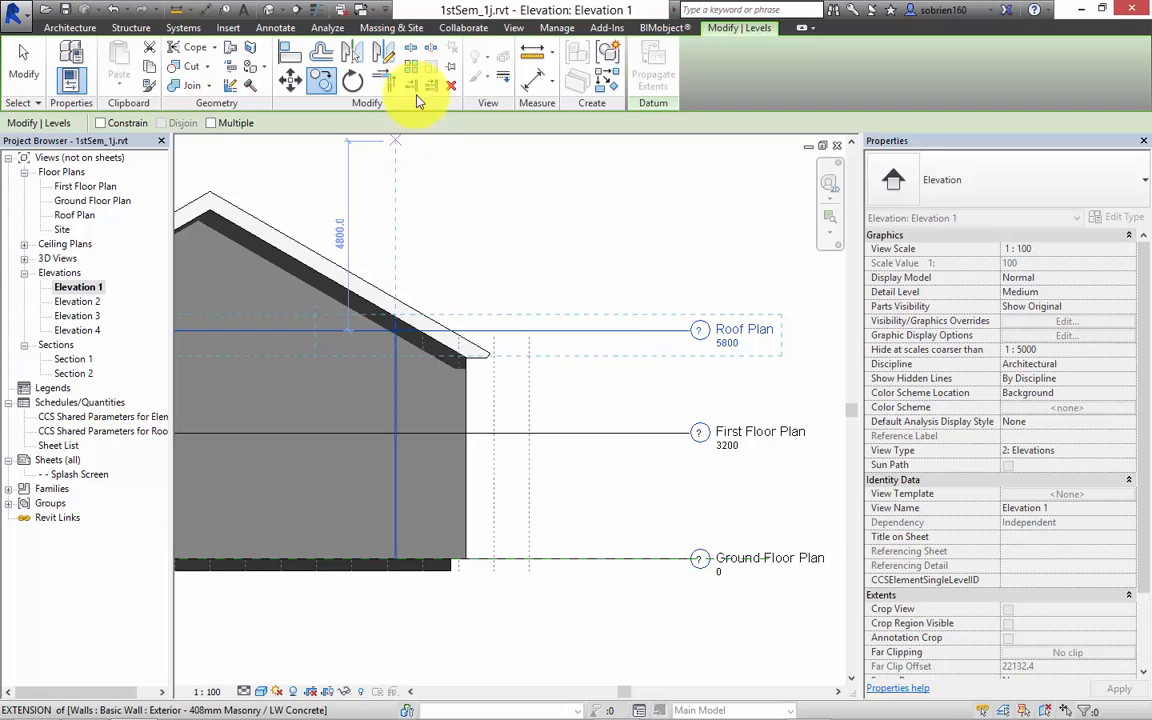
{"action": "key", "text": "Escape"}
{"action": "key", "text": "Escape"}
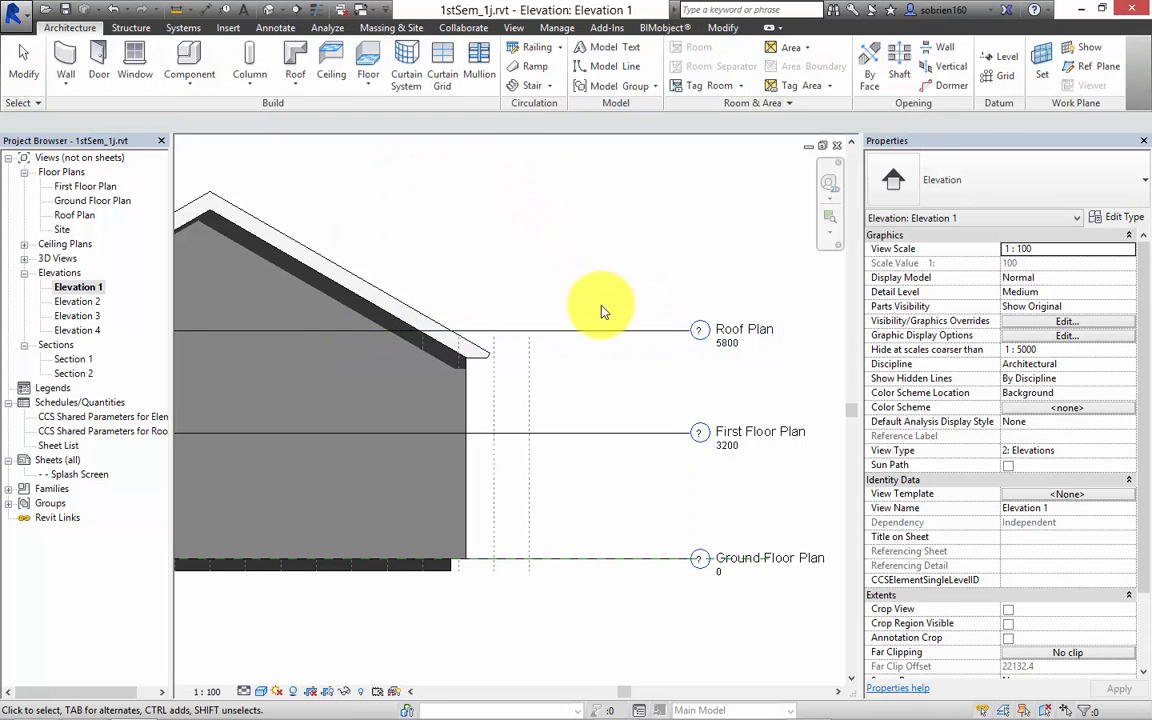
Step: Array the Roof Plan level upward in Elevation 1 with 5 items in total, spaced 3200 apart
{"action": "left_click", "coordinate": [607, 331]}
{"action": "left_click", "coordinate": [411, 70]}
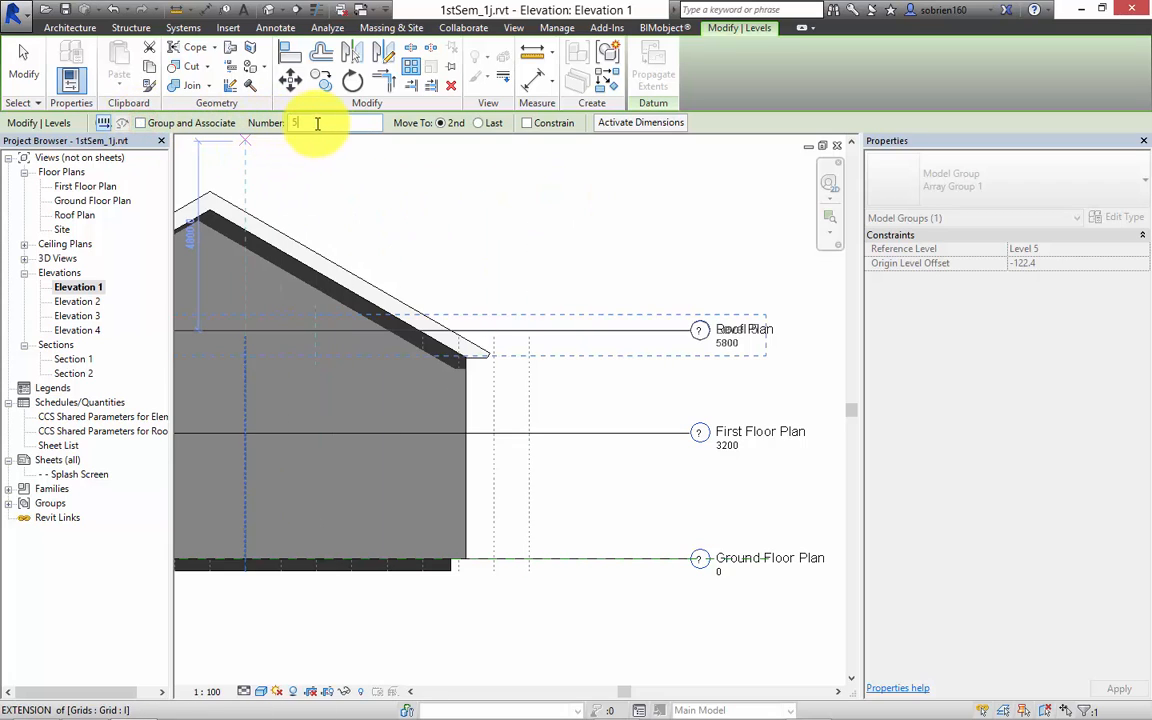
{"action": "type", "text": "5"}
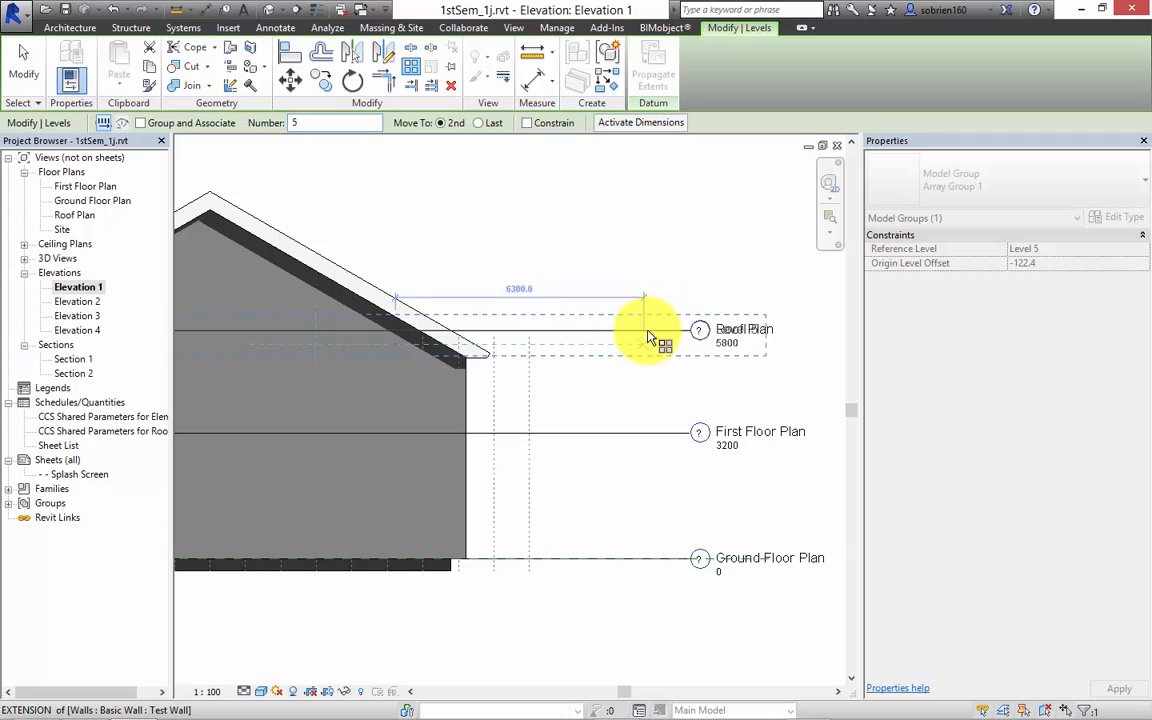
{"action": "left_click", "coordinate": [648, 330]}
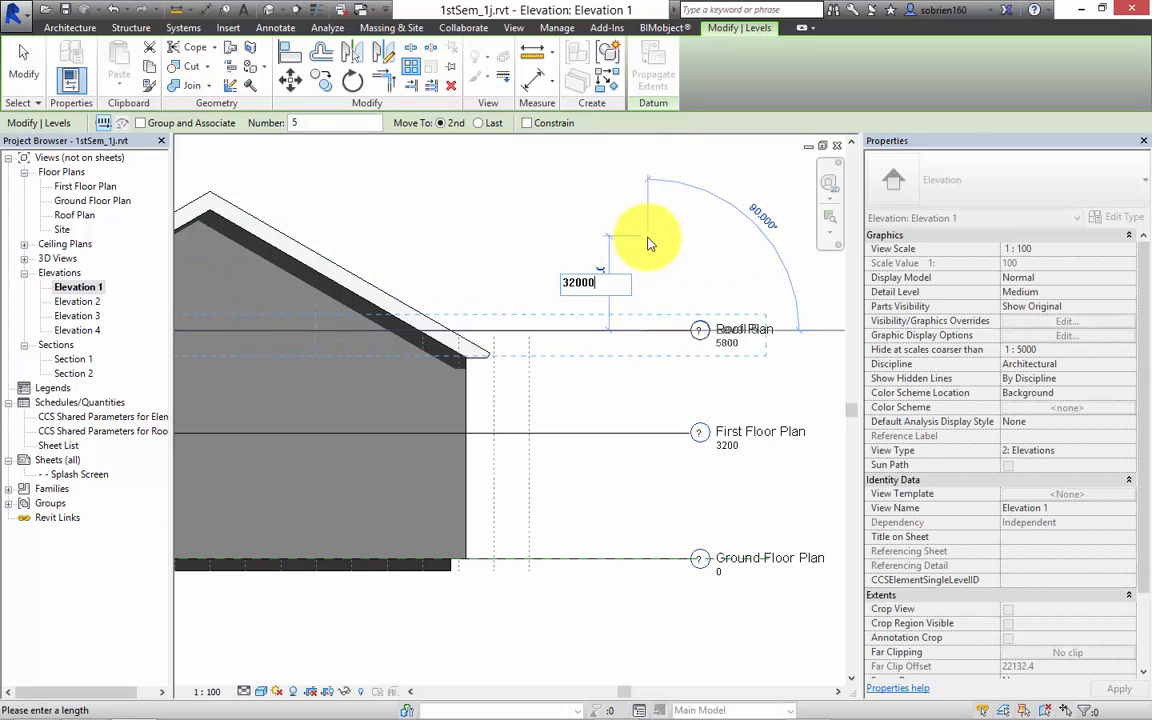
{"action": "left_click", "coordinate": [648, 243]}
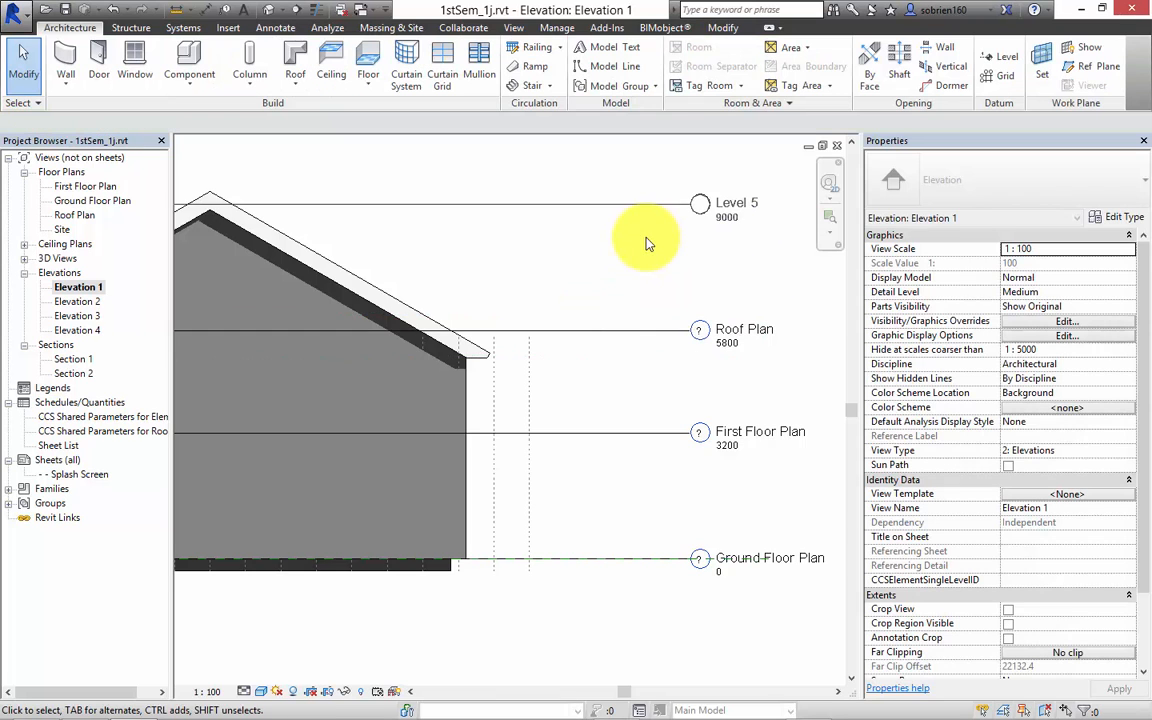
Step: Set the Multistory Top Level of the stair with the semicircular landing to Level 8 and accept the warning
{"action": "scroll", "coordinate": [630, 260], "scroll_direction": "down", "scroll_amount": 5}
{"action": "scroll", "coordinate": [626, 369], "scroll_direction": "down", "scroll_amount": 2}
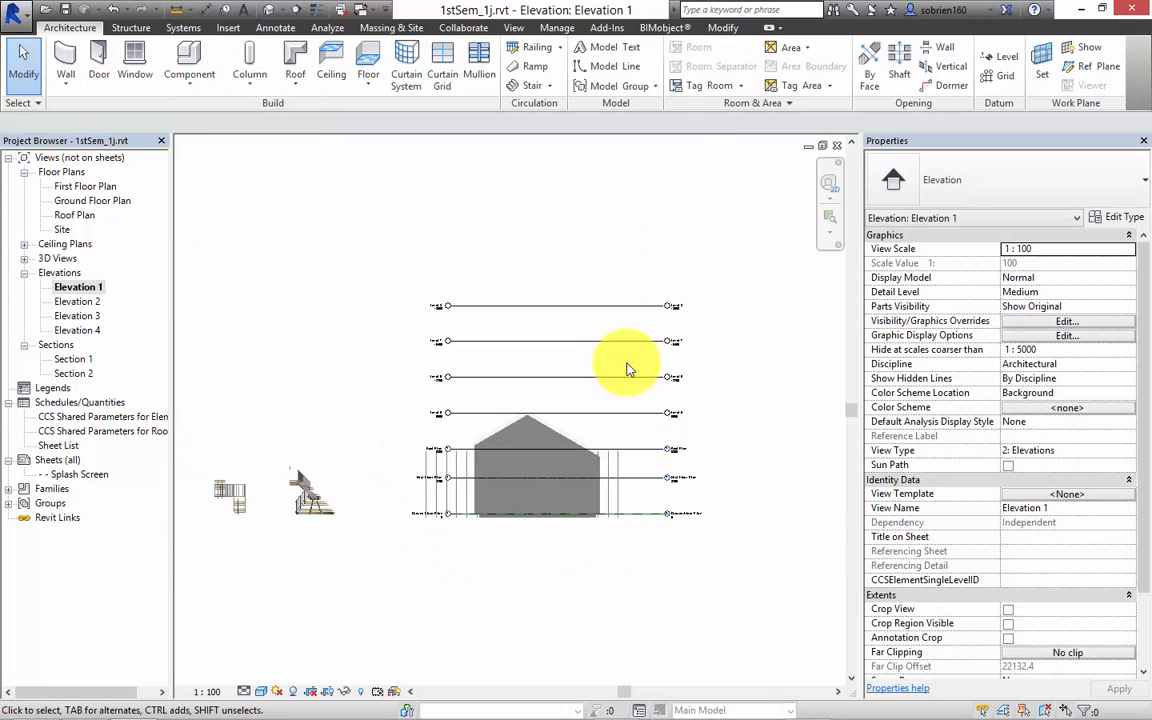
{"action": "middle_click_drag", "start_coordinate": [638, 372], "coordinate": [653, 352]}
{"action": "middle_click_drag", "start_coordinate": [432, 404], "coordinate": [440, 398]}
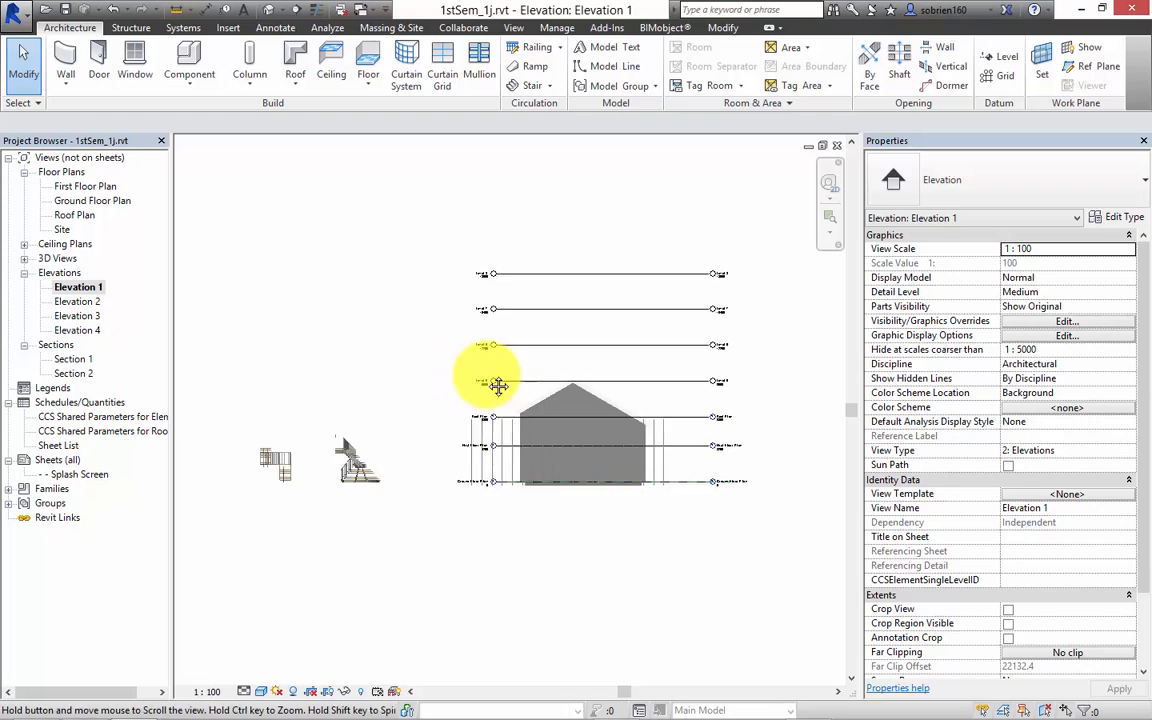
{"action": "scroll", "coordinate": [378, 494], "scroll_direction": "up", "scroll_amount": 5}
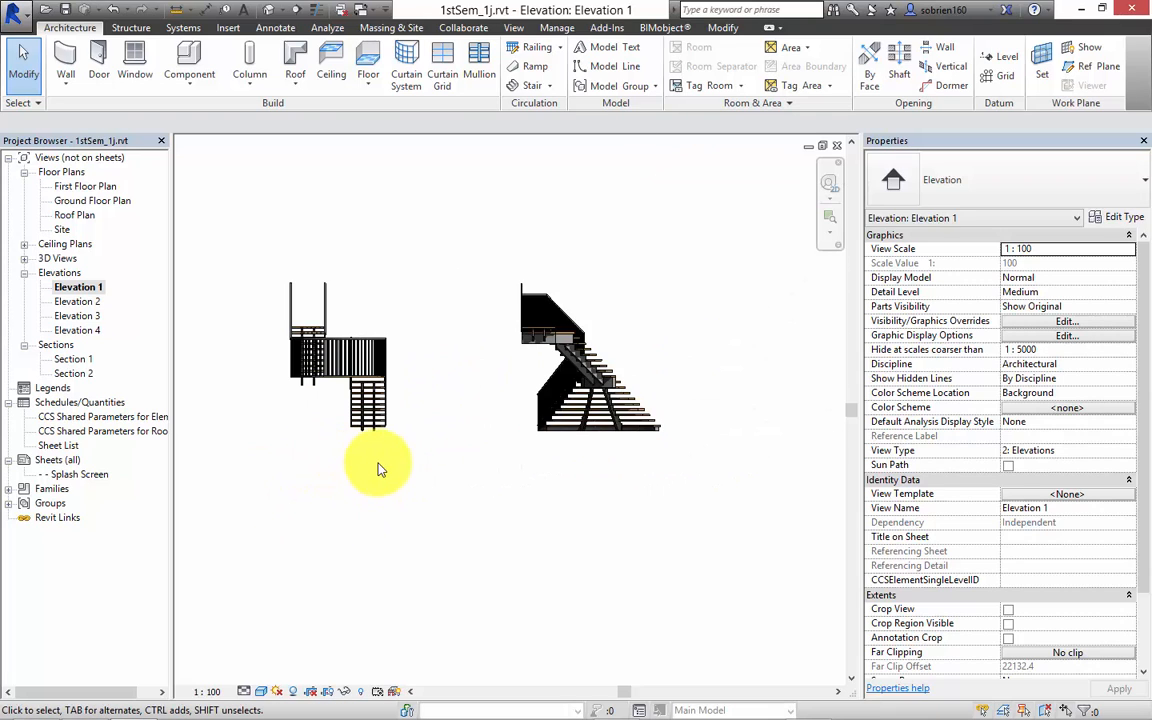
{"action": "scroll", "coordinate": [375, 470], "scroll_direction": "down", "scroll_amount": 3}
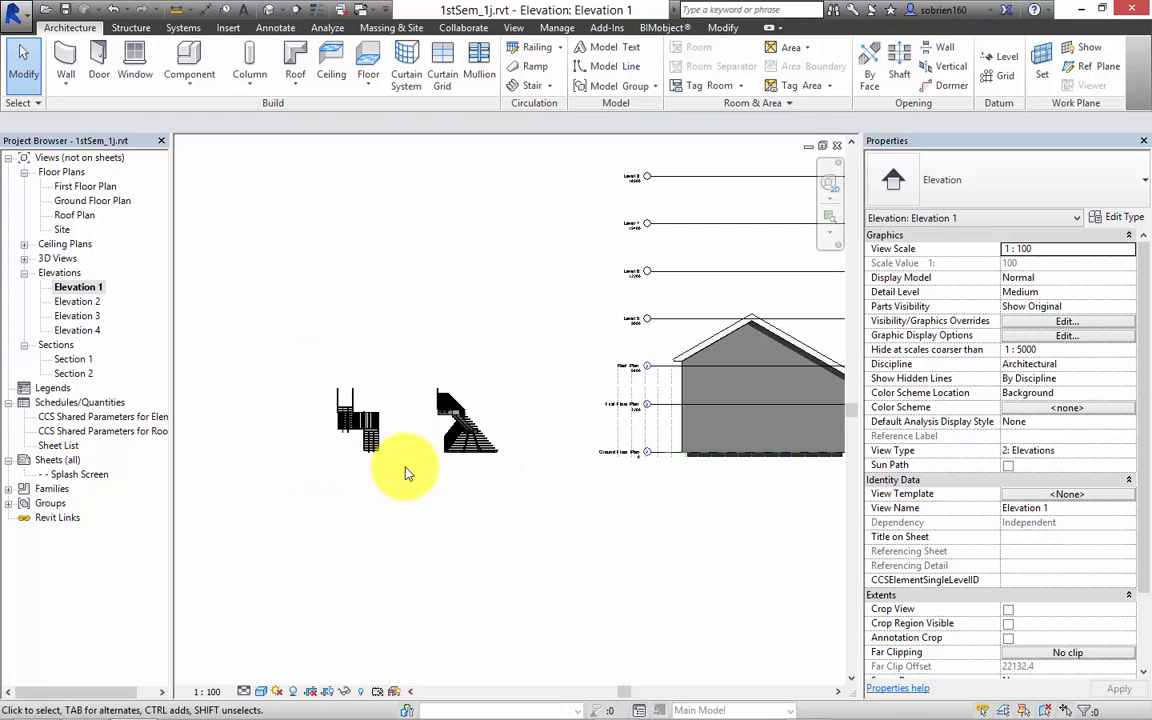
{"action": "left_click", "coordinate": [377, 458]}
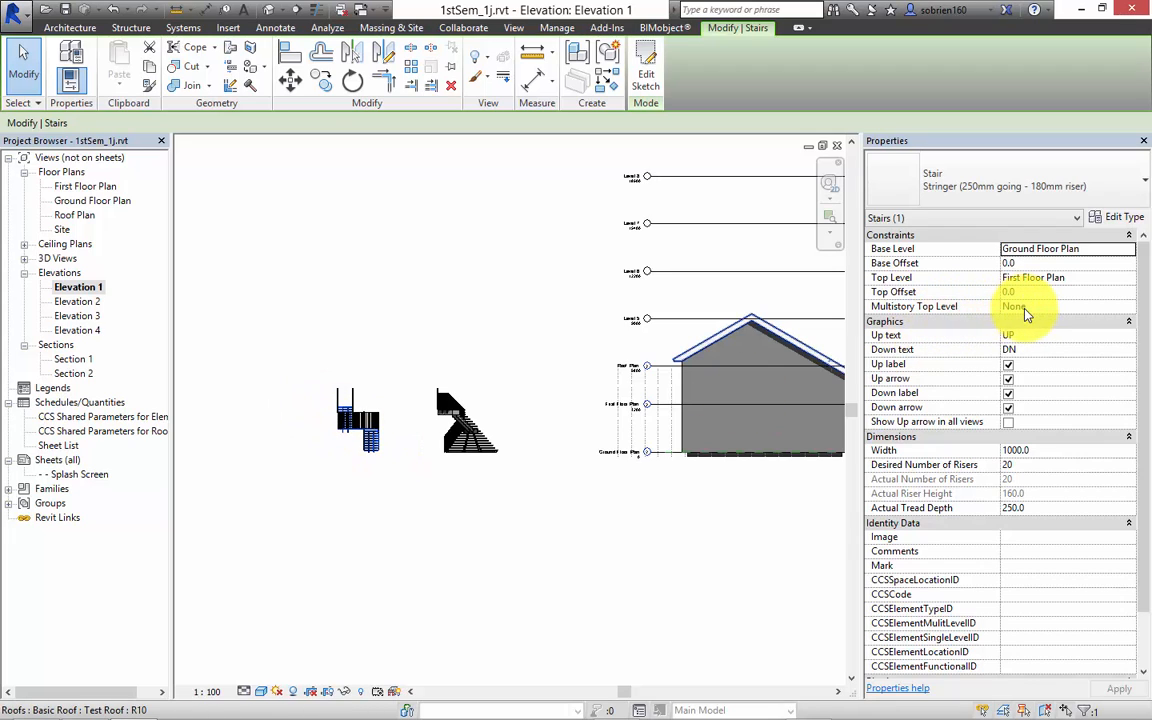
{"action": "left_click", "coordinate": [1131, 307]}
{"action": "left_click_drag", "start_coordinate": [1130, 343], "coordinate": [1121, 352]}
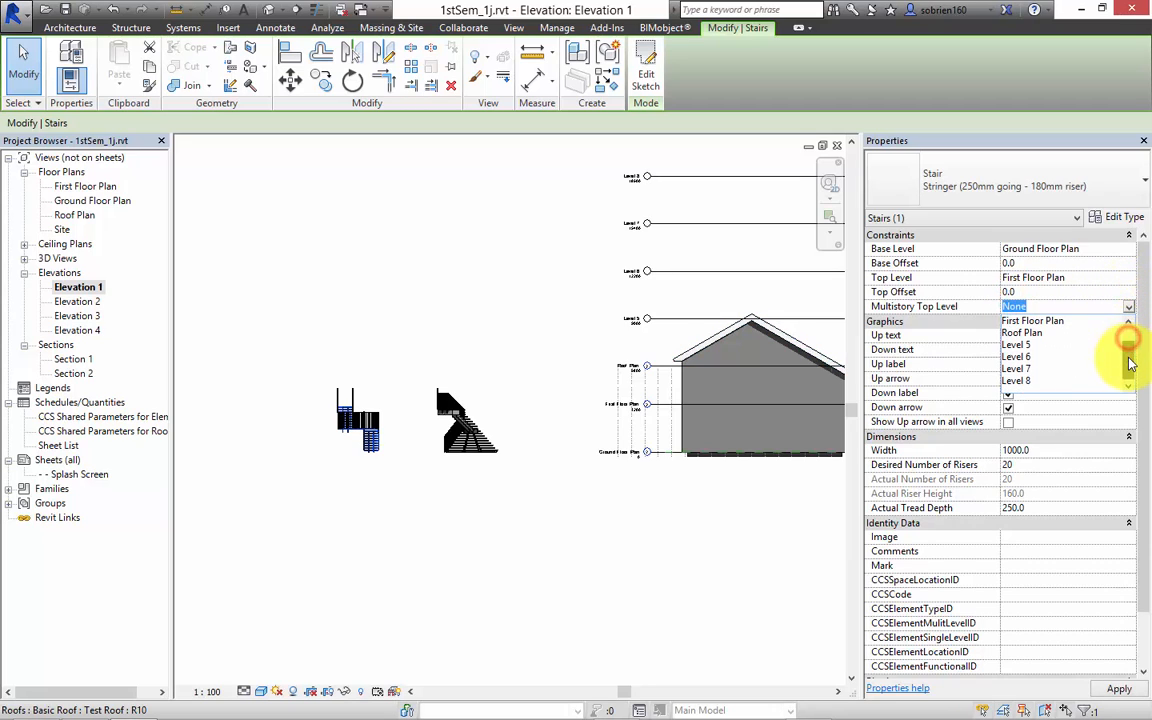
{"action": "left_click", "coordinate": [1031, 382]}
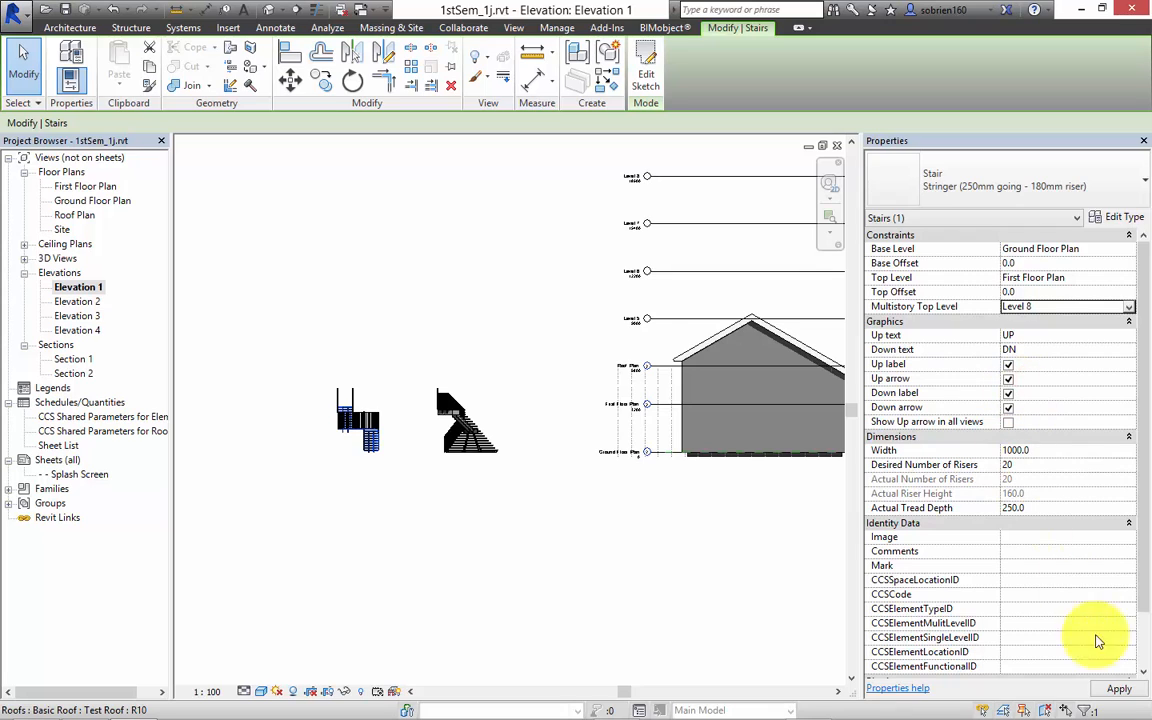
{"action": "left_click", "coordinate": [1118, 689]}
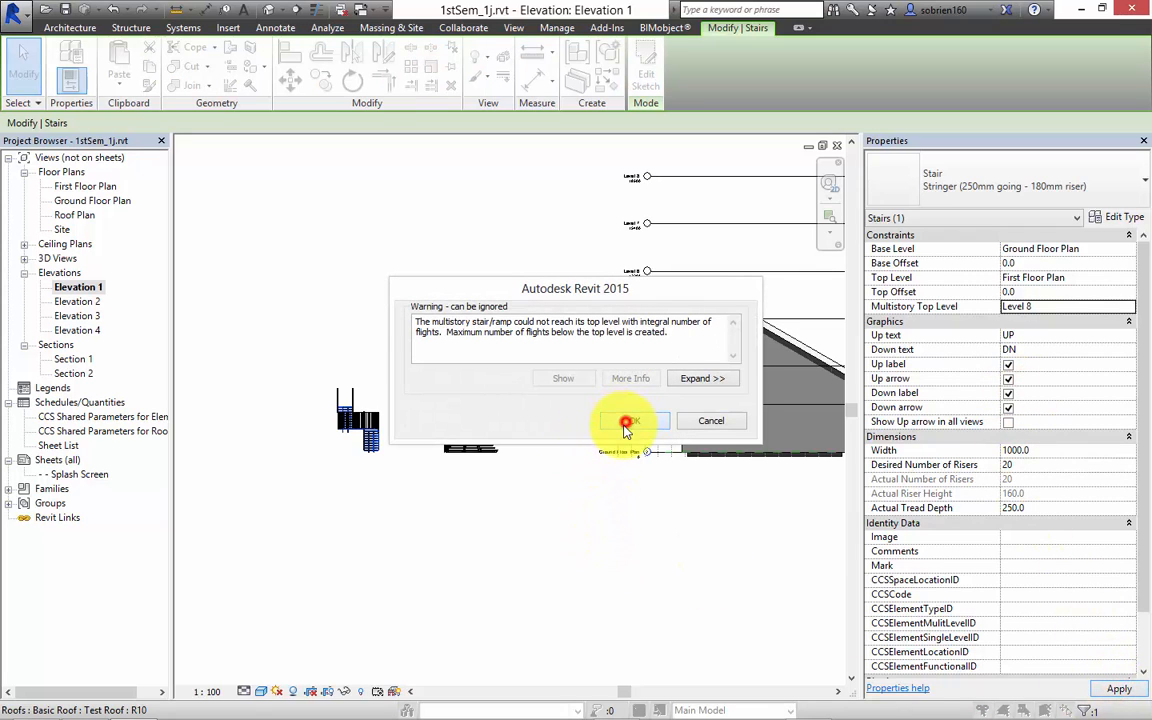
{"action": "left_click", "coordinate": [625, 422]}
{"action": "left_click", "coordinate": [616, 499]}
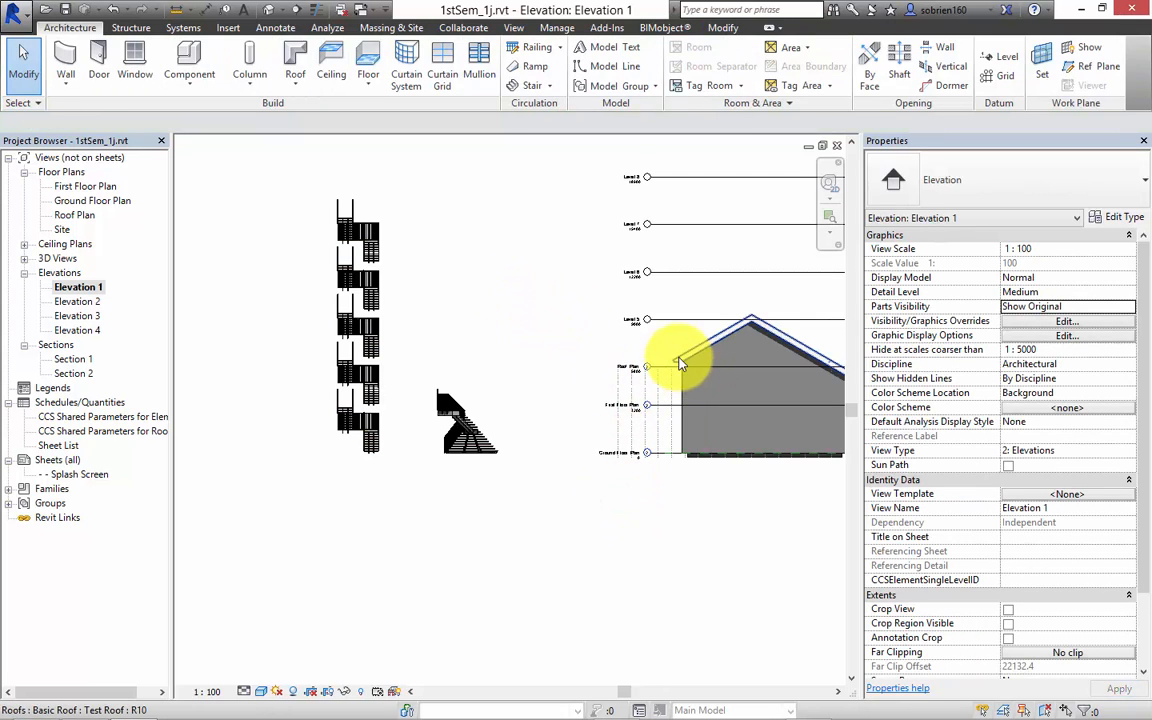
Step: Examine the multistory stair in the 3D view from the left, front and right sides and at an angle
{"action": "left_click", "coordinate": [267, 12]}
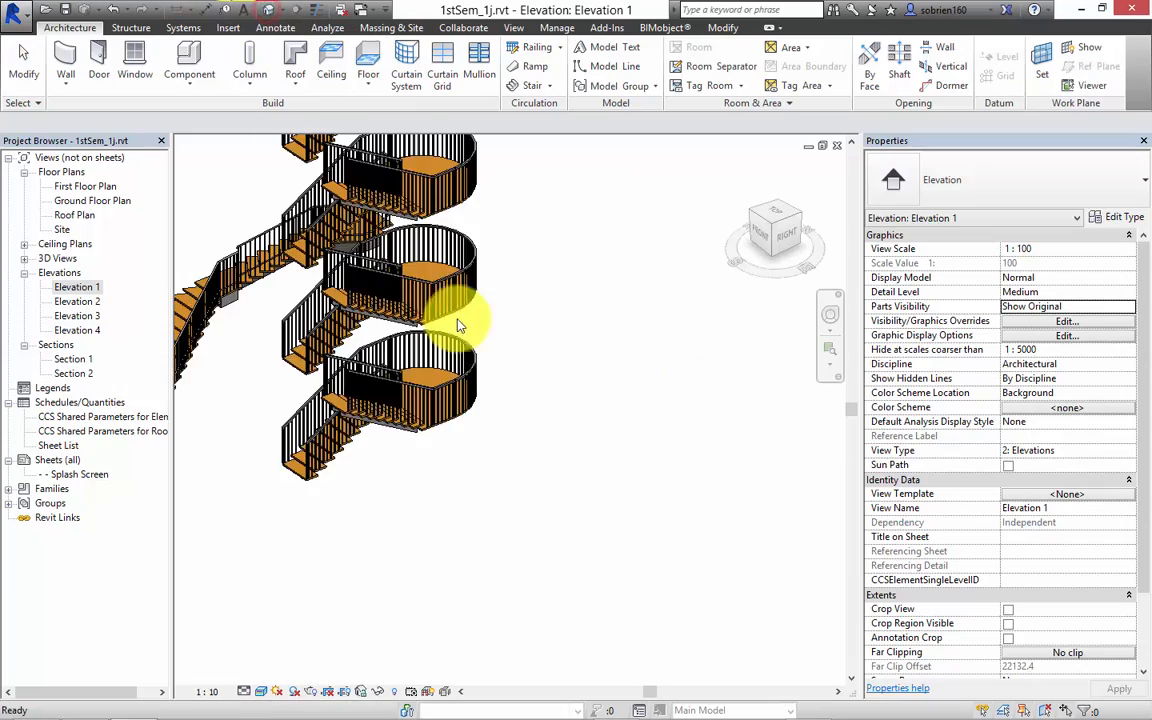
{"action": "middle_click_drag", "start_coordinate": [458, 321], "coordinate": [558, 328], "text": "shift"}
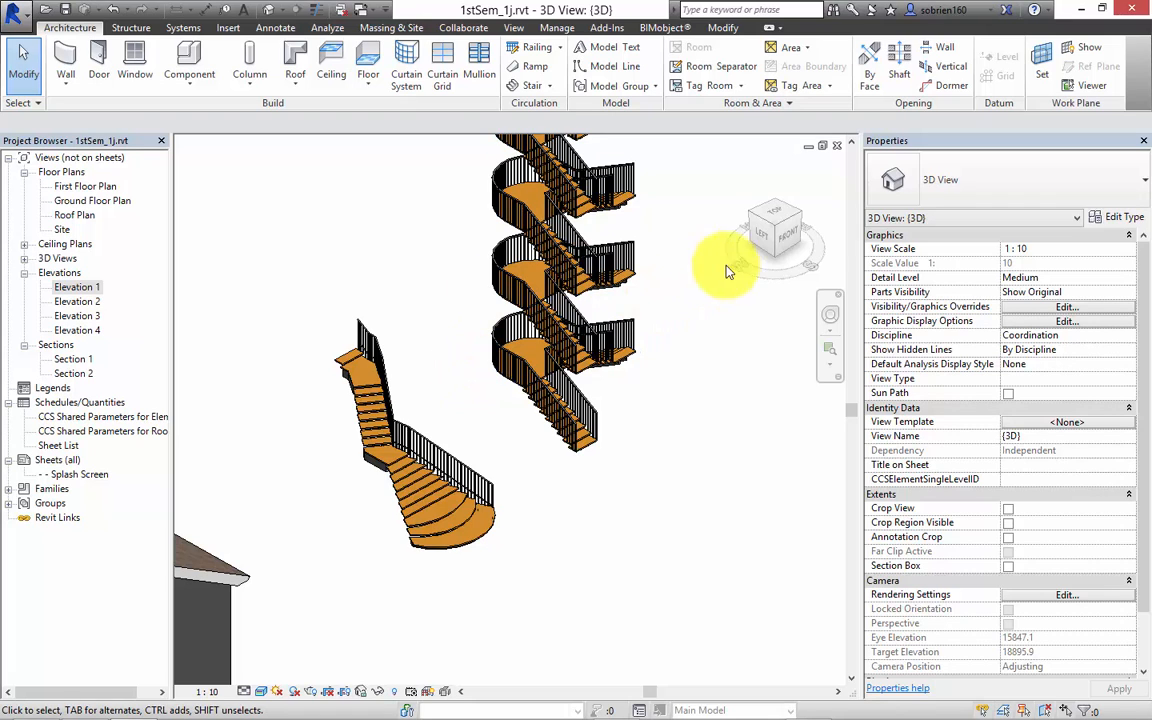
{"action": "left_click", "coordinate": [761, 235]}
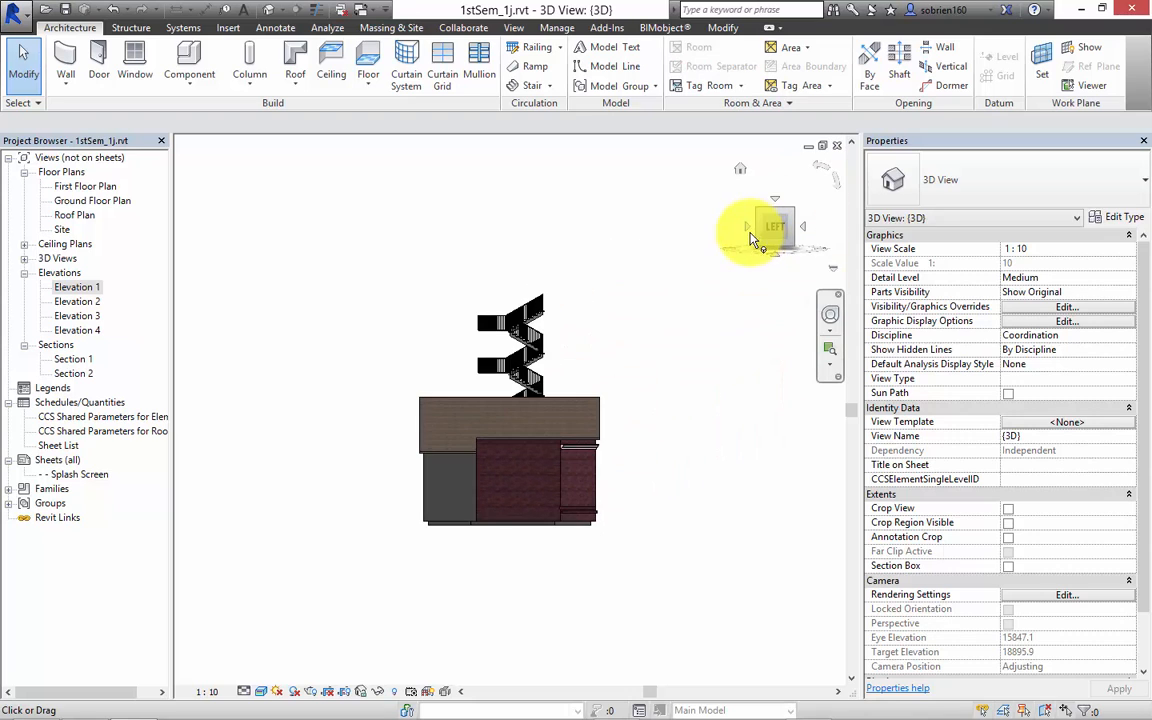
{"action": "left_click", "coordinate": [807, 230]}
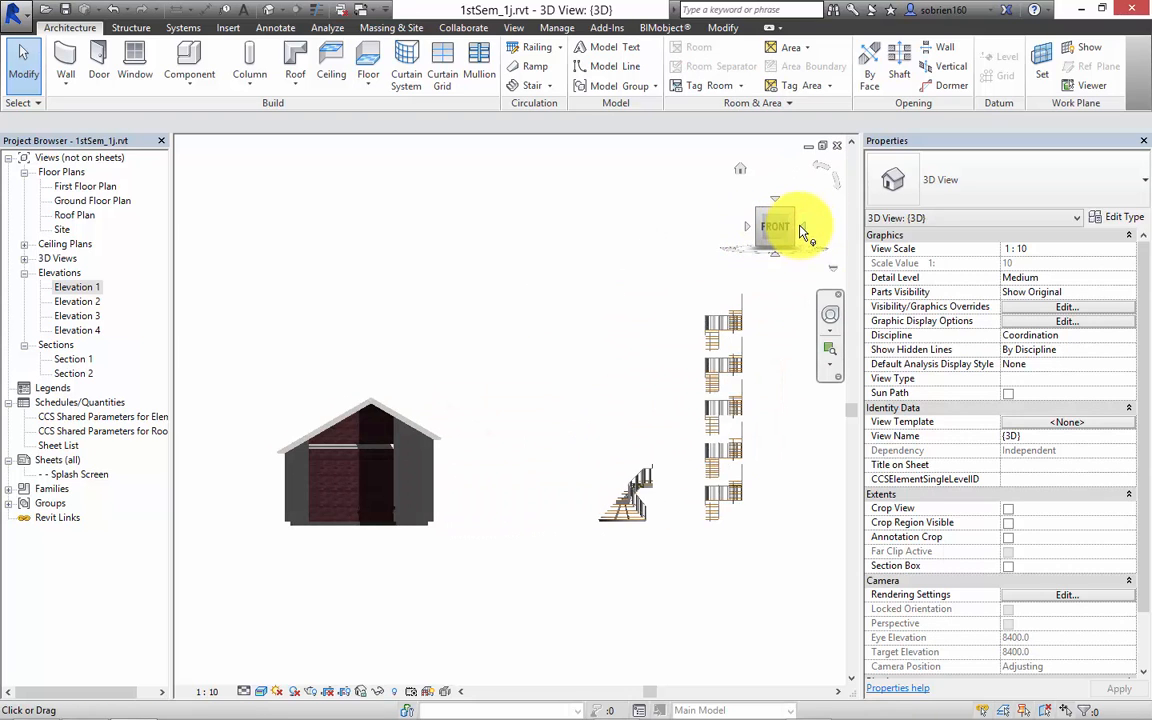
{"action": "left_click", "coordinate": [805, 226]}
{"action": "scroll", "coordinate": [450, 485], "scroll_direction": "up", "scroll_amount": 5}
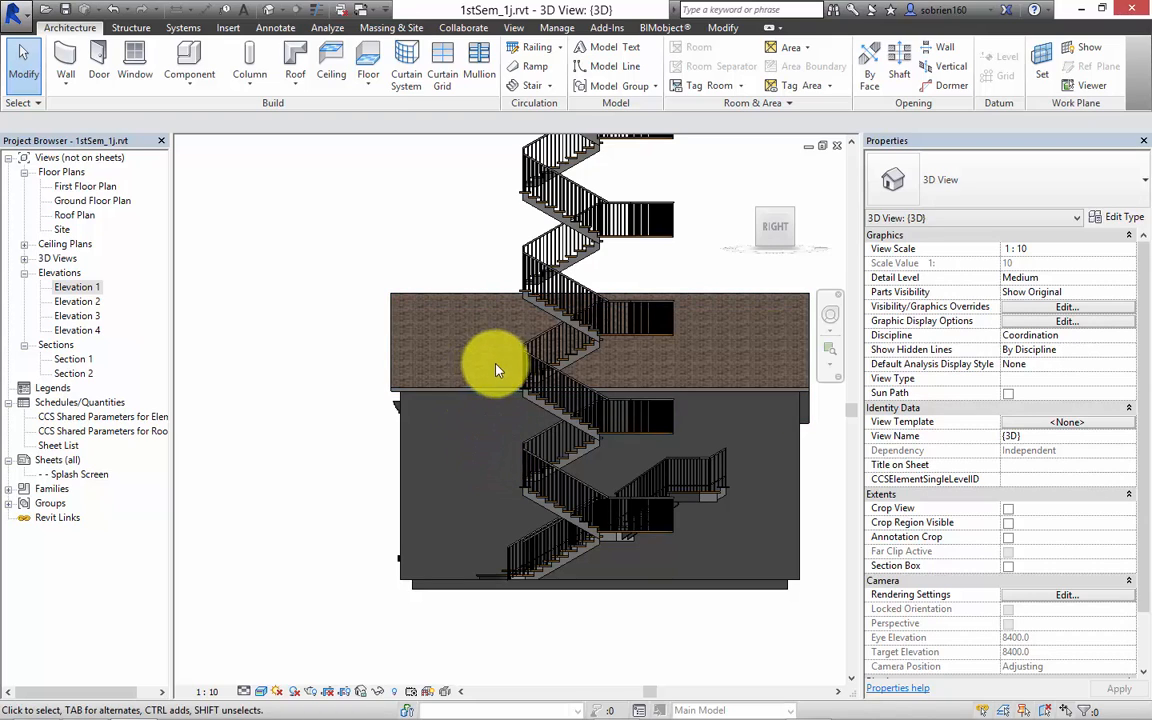
{"action": "middle_click_drag", "start_coordinate": [455, 453], "coordinate": [420, 408], "text": "shift"}
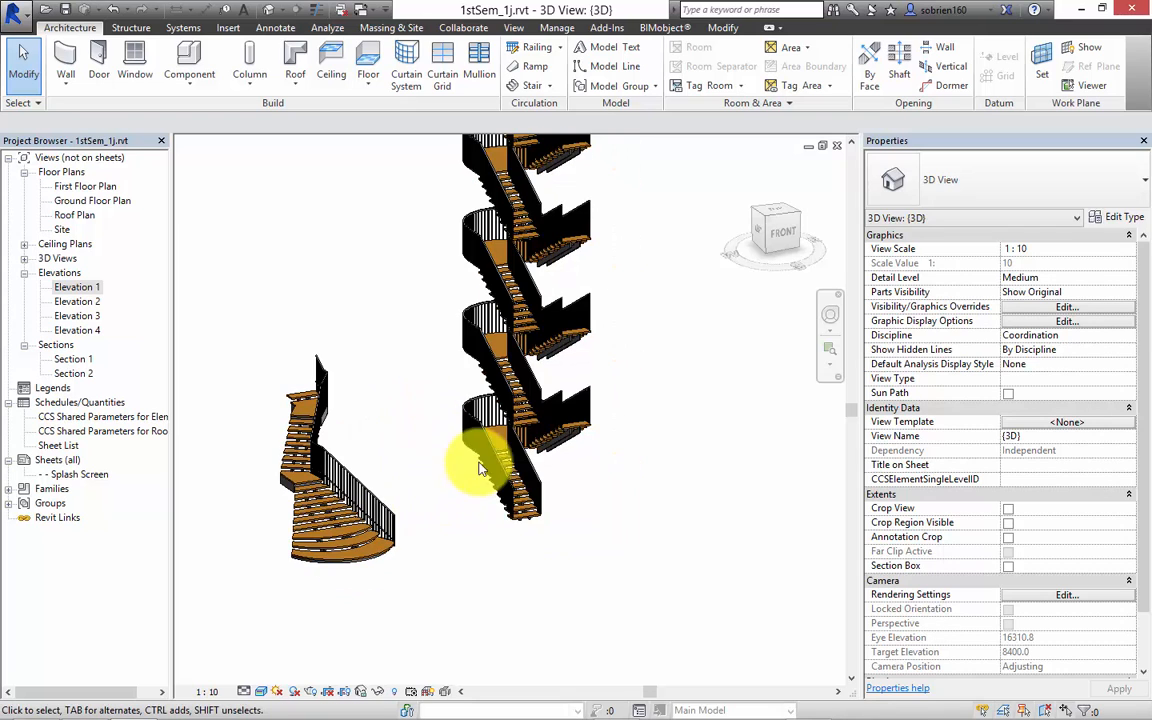
Step: Select the multistory stair in 3D and show the available options for its Multistory Top Level
{"action": "left_click", "coordinate": [530, 514]}
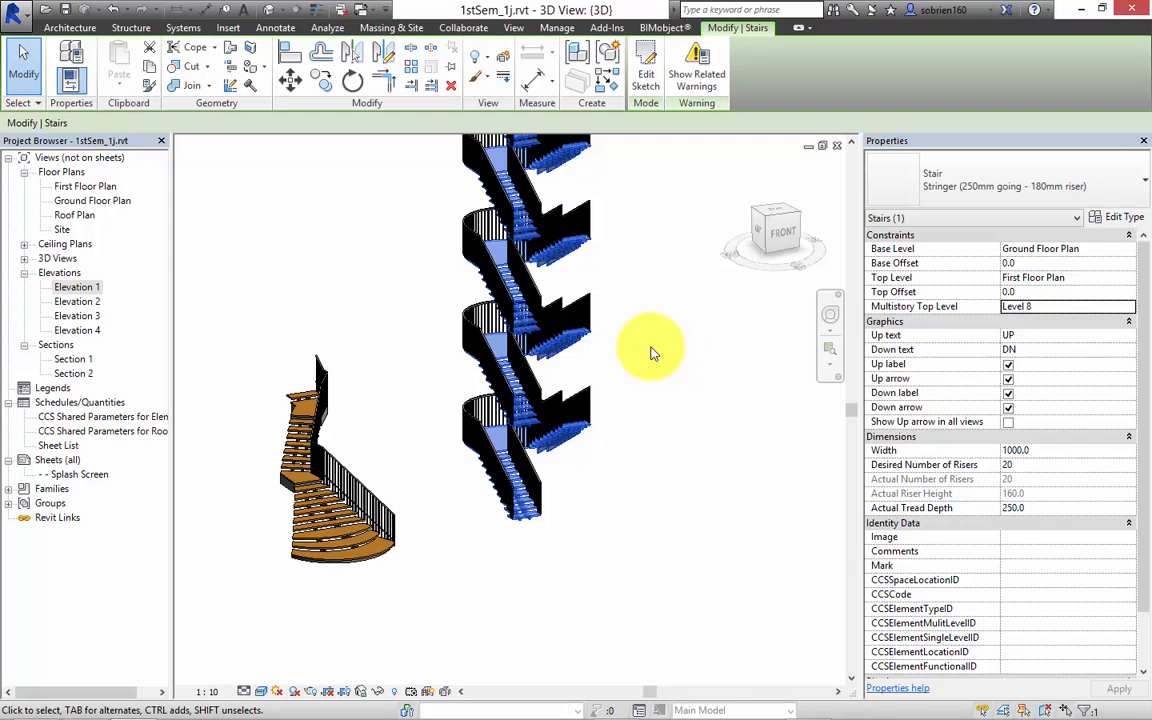
{"action": "left_click", "coordinate": [522, 553]}
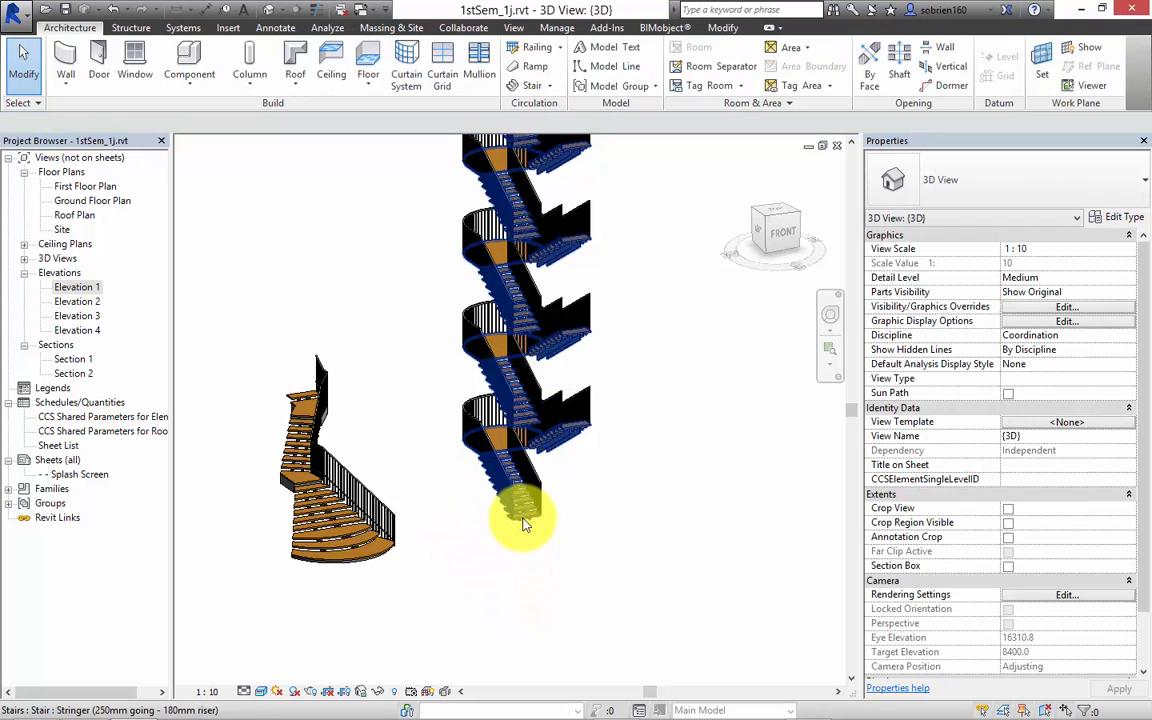
{"action": "left_click", "coordinate": [527, 514]}
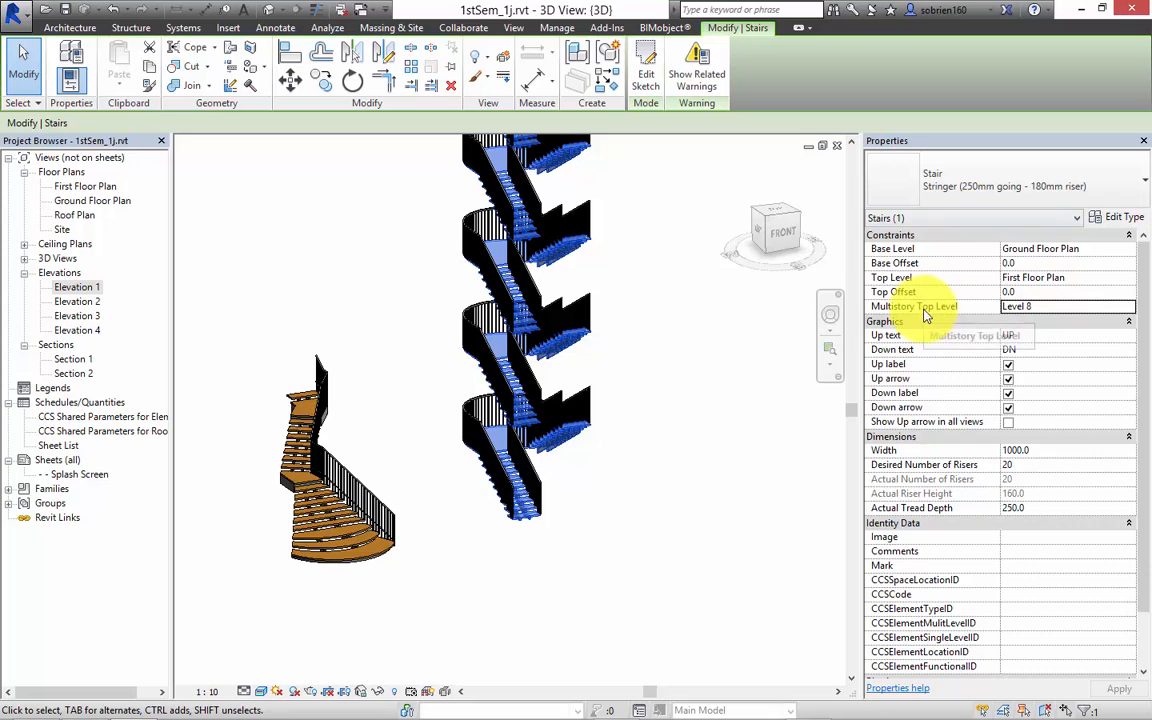
{"action": "left_click", "coordinate": [1128, 306]}
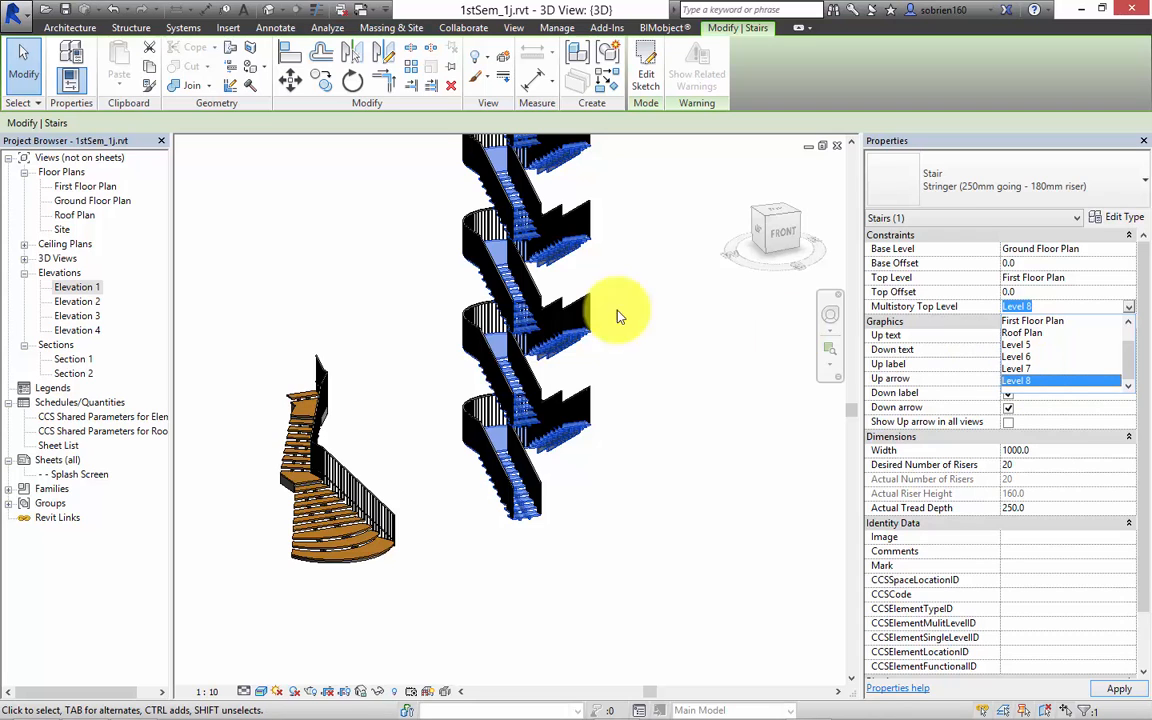
Step: Open Elevation 1 and show the Array options for the Level 8 line without creating any copies
{"action": "double_click", "coordinate": [94, 287]}
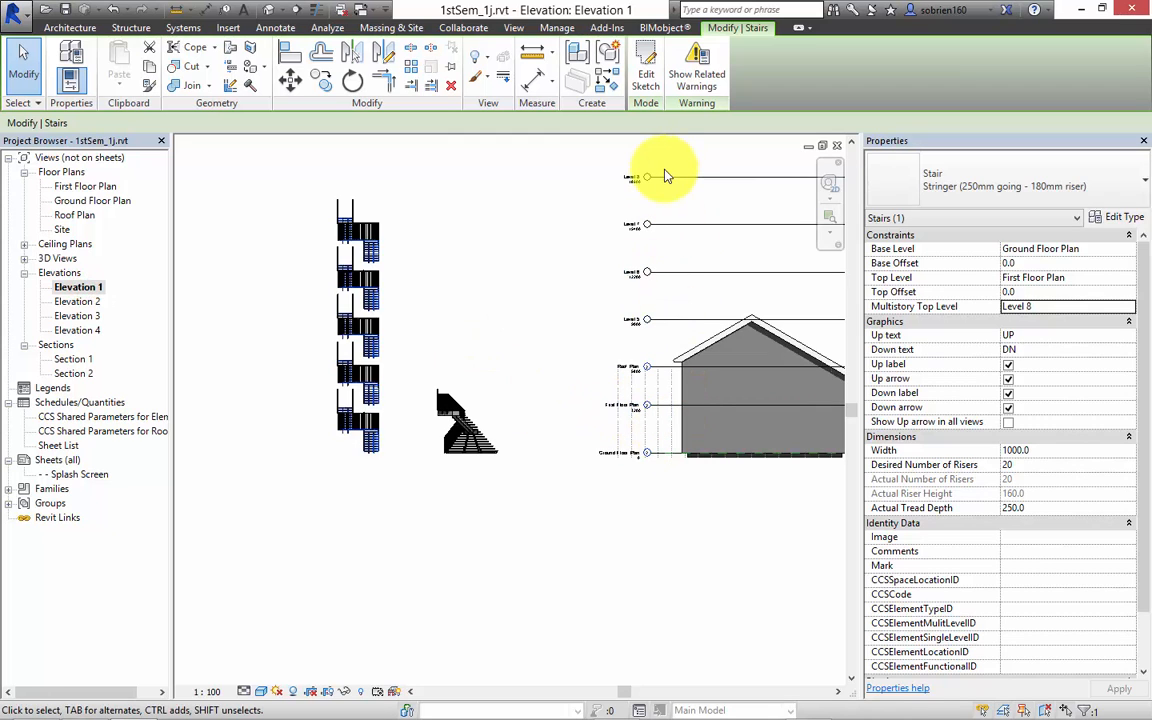
{"action": "middle_click_drag", "start_coordinate": [669, 190], "coordinate": [396, 227]}
{"action": "mouse_move", "coordinate": [571, 253]}
{"action": "middle_mouse_down"}
{"action": "mouse_move", "coordinate": [533, 249]}
{"action": "mouse_move", "coordinate": [577, 236]}
{"action": "middle_mouse_up"}
{"action": "middle_click_drag", "start_coordinate": [640, 312], "coordinate": [664, 396]}
{"action": "scroll", "coordinate": [663, 394], "scroll_direction": "up", "scroll_amount": 1}
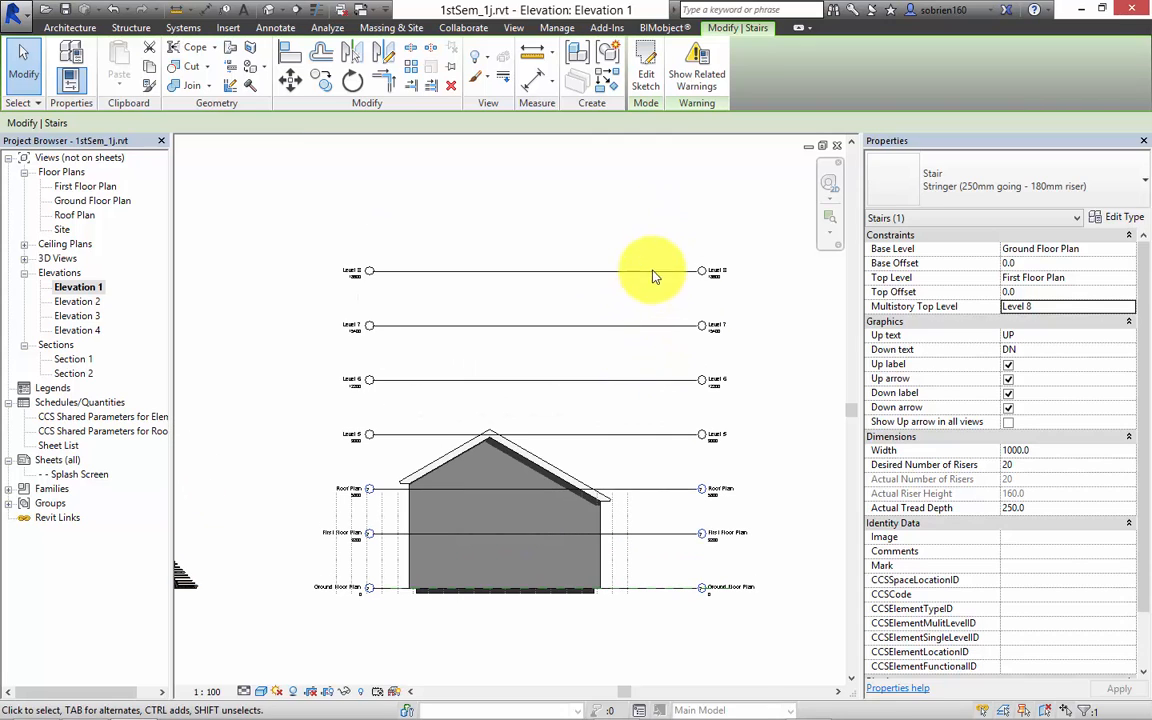
{"action": "left_click", "coordinate": [648, 271]}
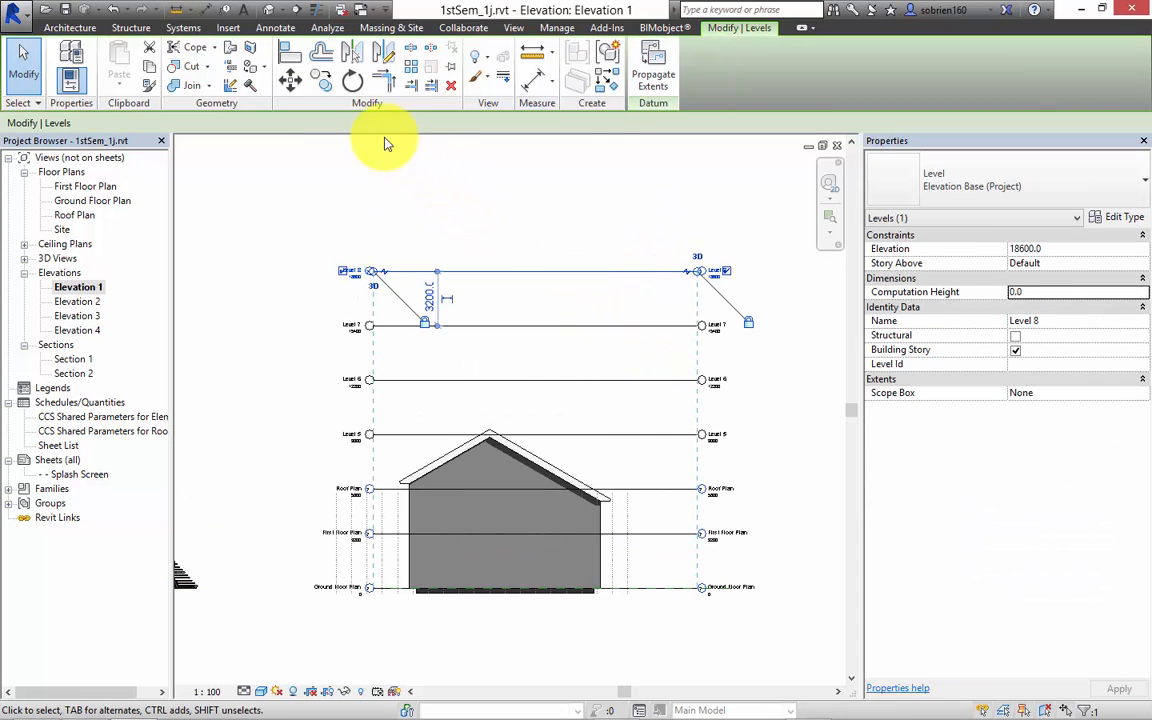
{"action": "left_click", "coordinate": [410, 80]}
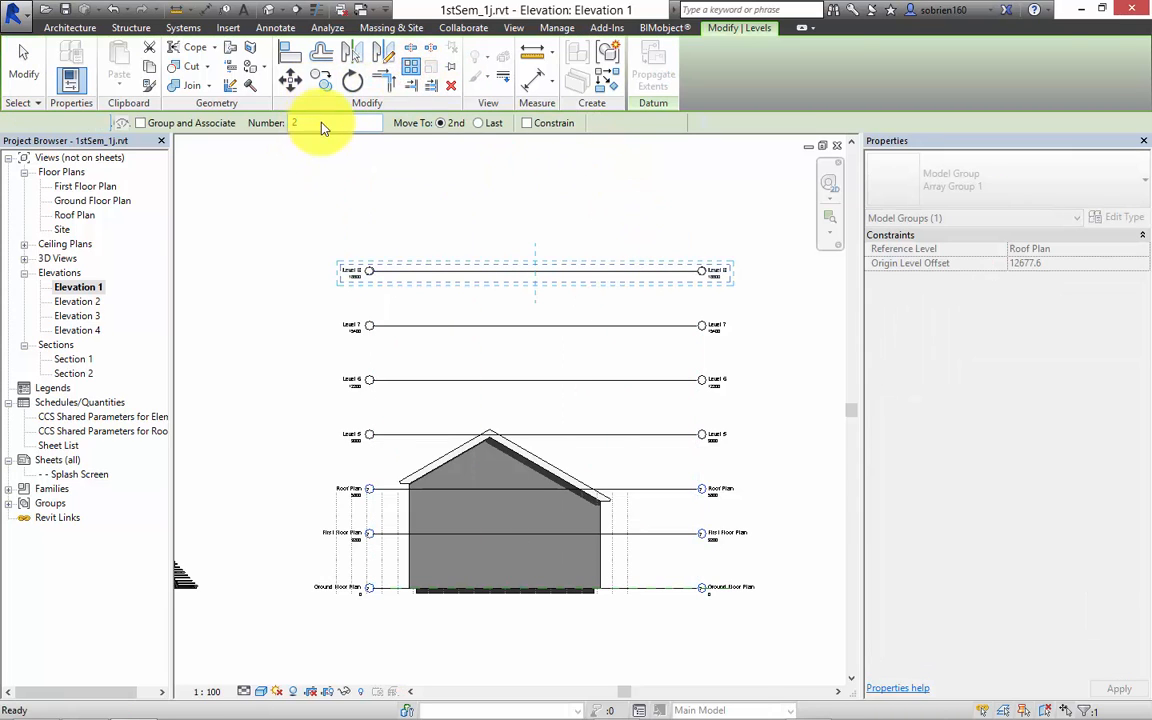
{"action": "key", "text": "Escape"}
{"action": "key", "text": "Escape"}
{"action": "middle_click_drag", "start_coordinate": [239, 334], "coordinate": [489, 321]}
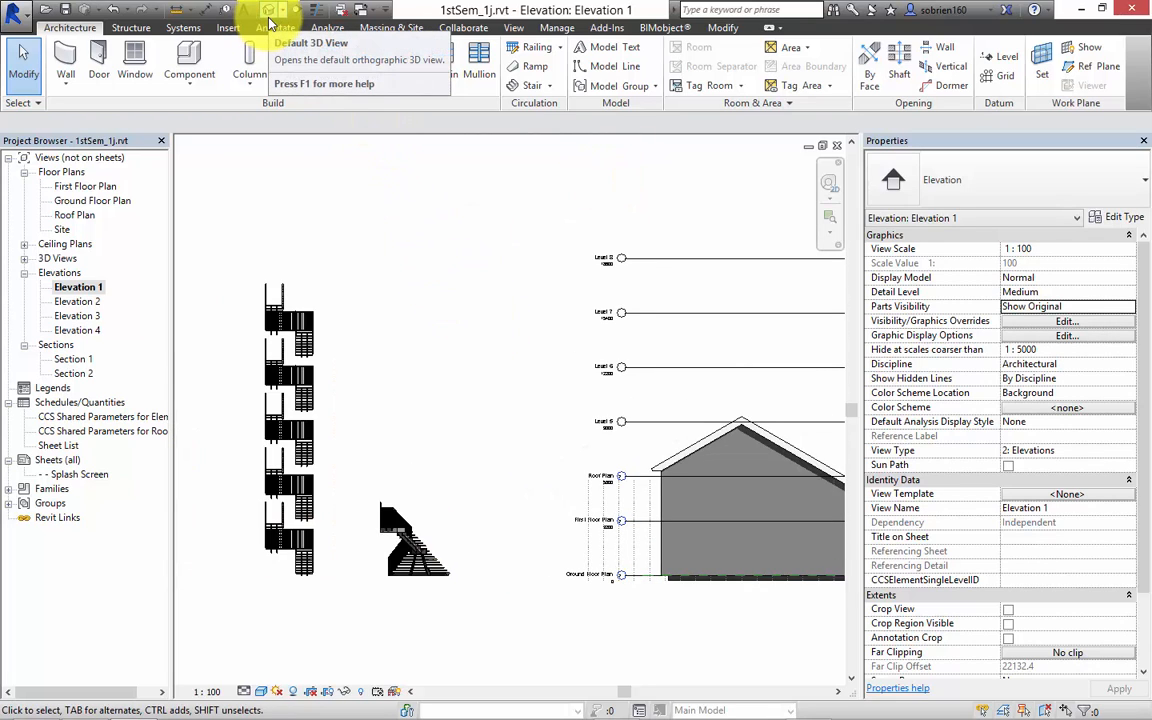
{"action": "mouse_move", "coordinate": [713, 705]}
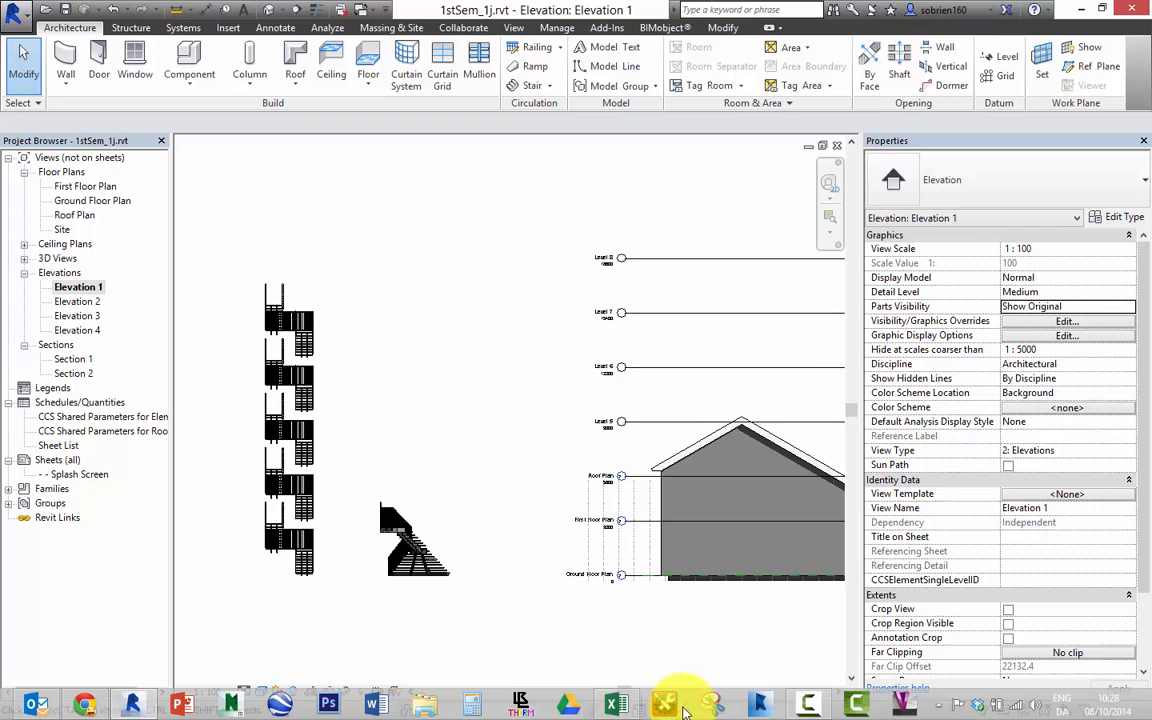
{"action": "left_click", "coordinate": [810, 700]}
{"action": "left_click", "coordinate": [1016, 656]}
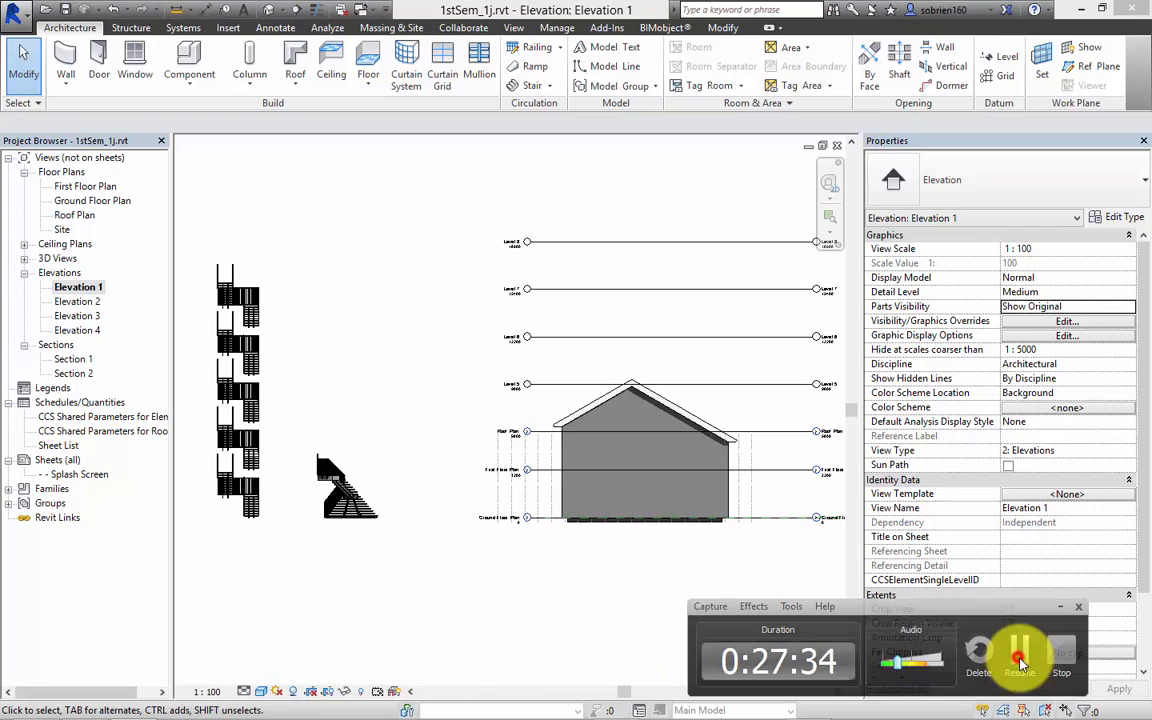
{"action": "left_click", "coordinate": [1018, 658]}
{"action": "middle_click_drag", "start_coordinate": [650, 574], "coordinate": [575, 582]}
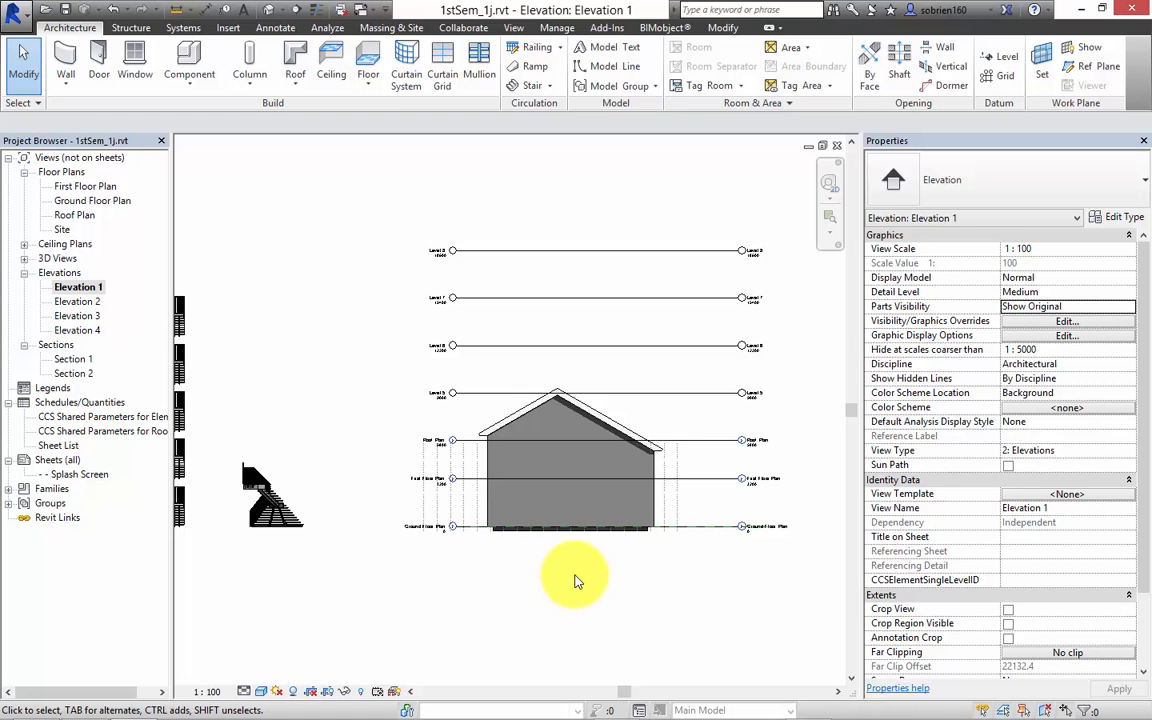
{"action": "middle_click_drag", "start_coordinate": [433, 426], "coordinate": [563, 383]}
Step: Open the Ground Floor Plan and look over the house walls, the two trial stairs and the Elevation 2 marker
{"action": "double_click", "coordinate": [92, 200]}
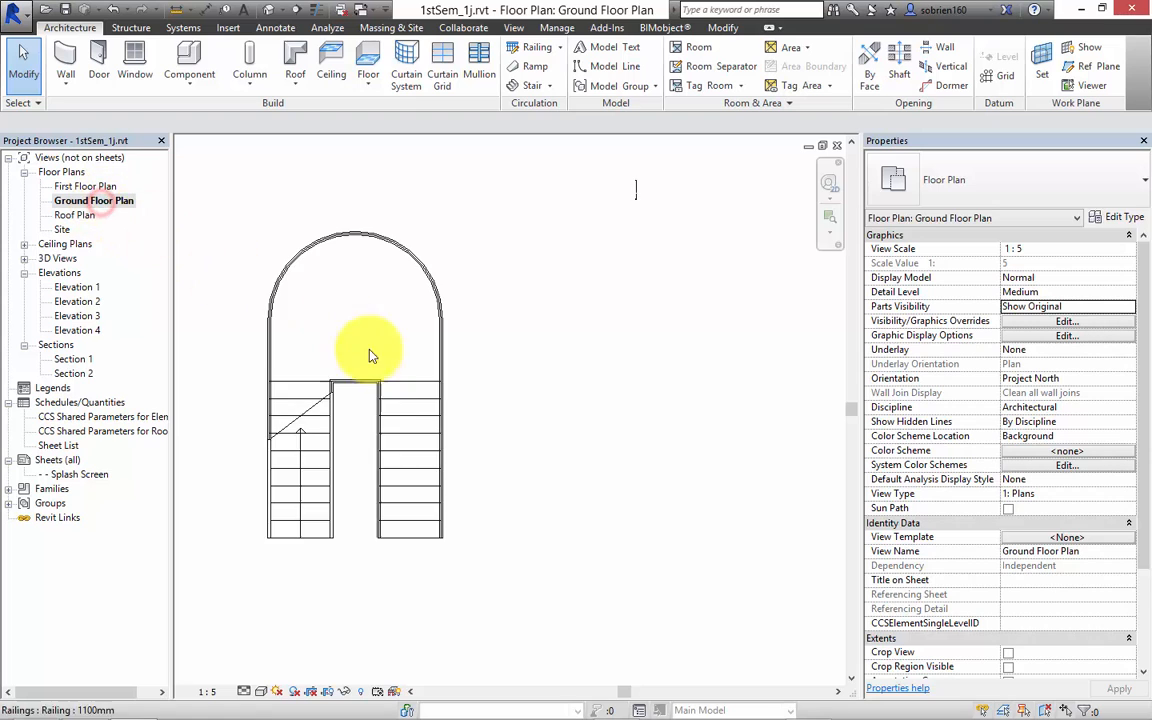
{"action": "middle_click_drag", "start_coordinate": [531, 499], "coordinate": [630, 481]}
{"action": "scroll", "coordinate": [626, 479], "scroll_direction": "down", "scroll_amount": 6}
{"action": "middle_click_drag", "start_coordinate": [523, 524], "coordinate": [587, 522]}
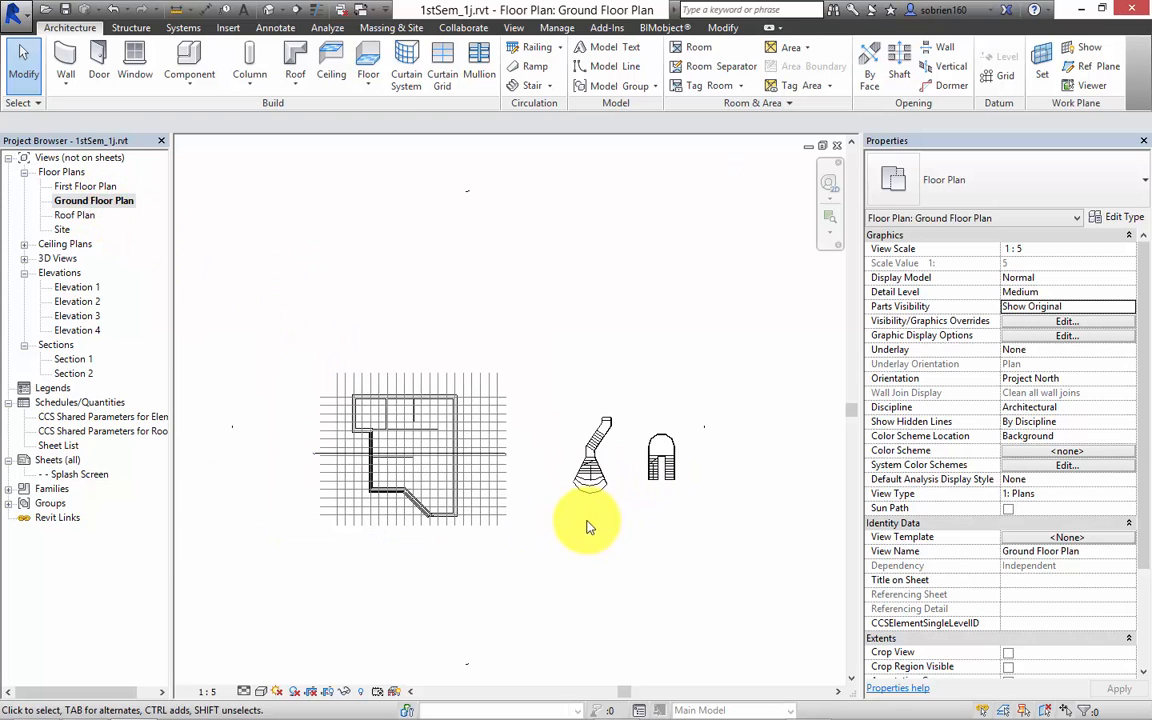
{"action": "middle_click_drag", "start_coordinate": [471, 537], "coordinate": [519, 523]}
{"action": "scroll", "coordinate": [450, 442], "scroll_direction": "up", "scroll_amount": 4}
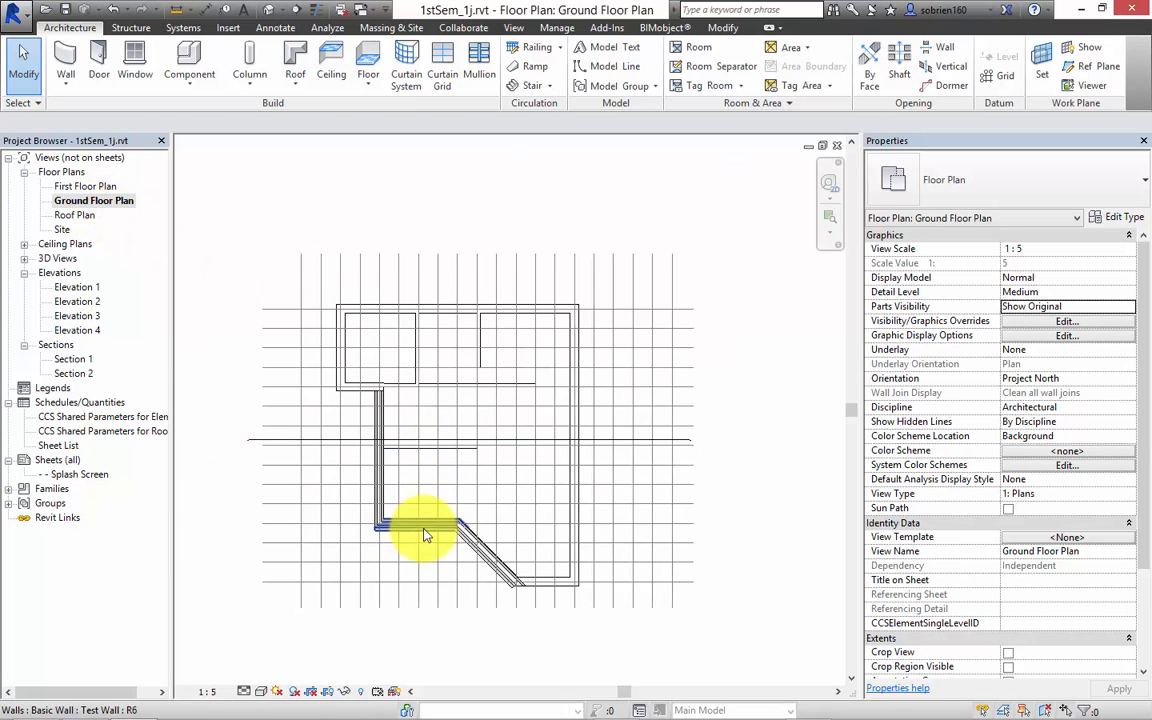
{"action": "scroll", "coordinate": [424, 532], "scroll_direction": "down", "scroll_amount": 3}
{"action": "middle_click_drag", "start_coordinate": [643, 564], "coordinate": [532, 540]}
{"action": "scroll", "coordinate": [571, 539], "scroll_direction": "up", "scroll_amount": 1}
{"action": "scroll", "coordinate": [660, 392], "scroll_direction": "up", "scroll_amount": 1}
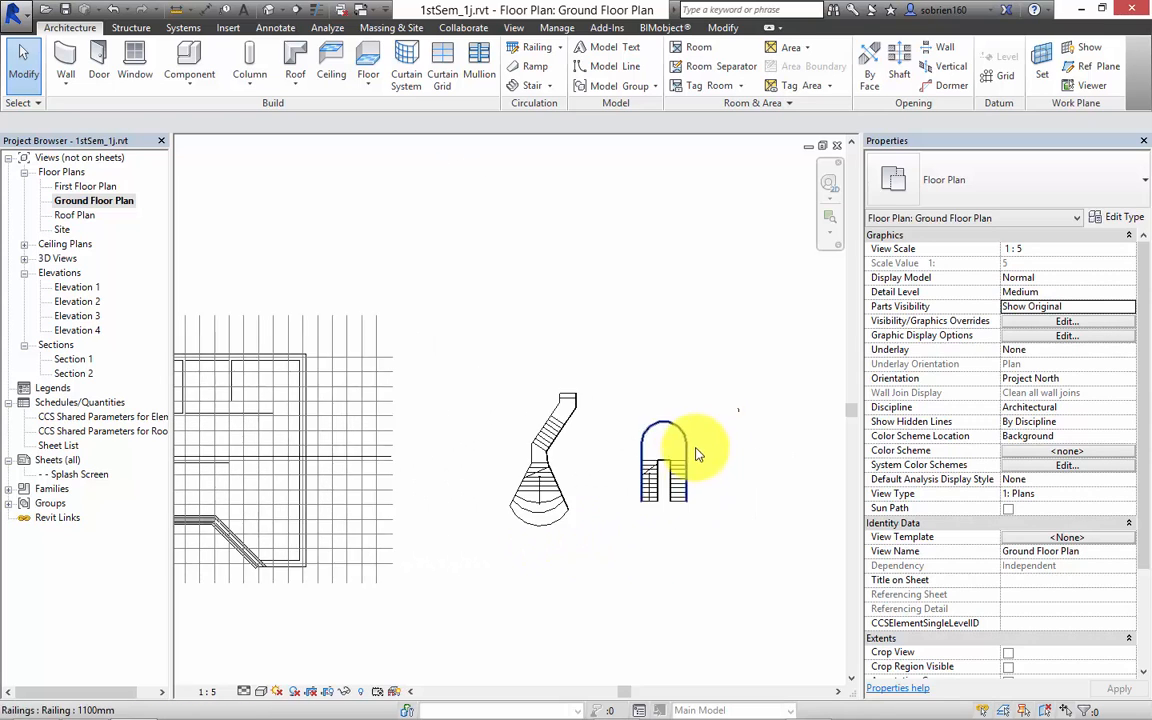
{"action": "scroll", "coordinate": [738, 410], "scroll_direction": "up", "scroll_amount": 2}
{"action": "scroll", "coordinate": [738, 410], "scroll_direction": "up", "scroll_amount": 3}
{"action": "scroll", "coordinate": [746, 411], "scroll_direction": "up", "scroll_amount": 2}
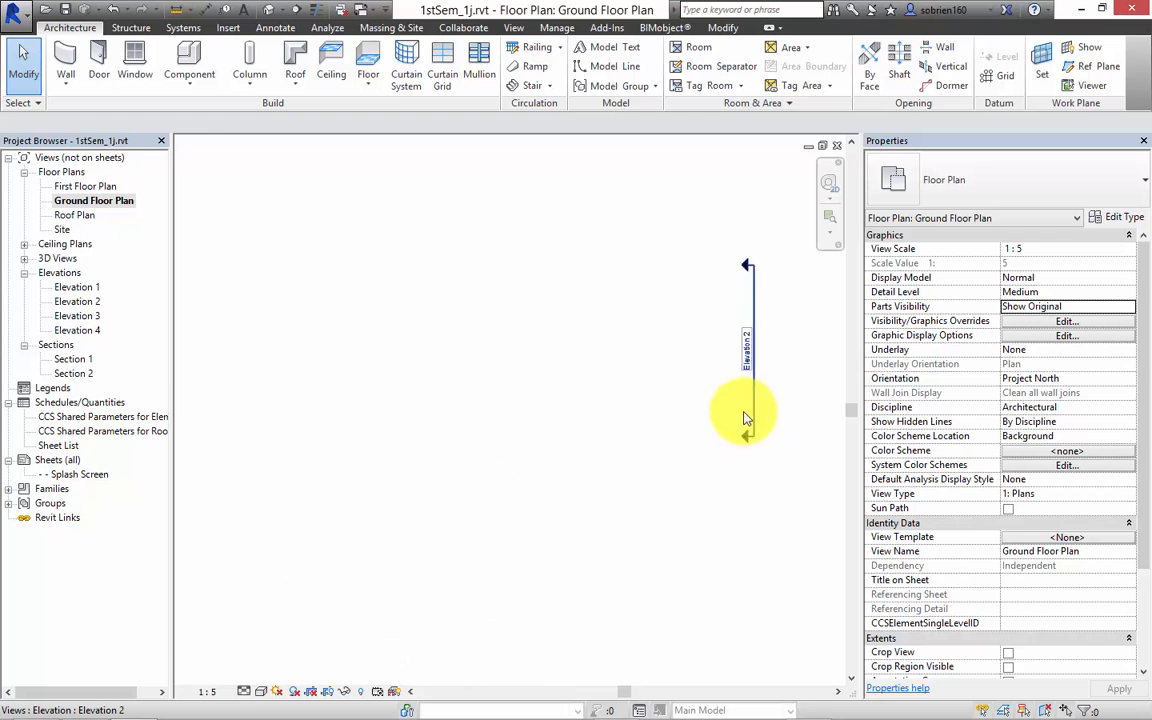
{"action": "scroll", "coordinate": [671, 427], "scroll_direction": "down", "scroll_amount": 5}
{"action": "scroll", "coordinate": [583, 432], "scroll_direction": "down", "scroll_amount": 3}
{"action": "middle_click_drag", "start_coordinate": [308, 495], "coordinate": [622, 413]}
{"action": "middle_click_drag", "start_coordinate": [342, 468], "coordinate": [360, 471]}
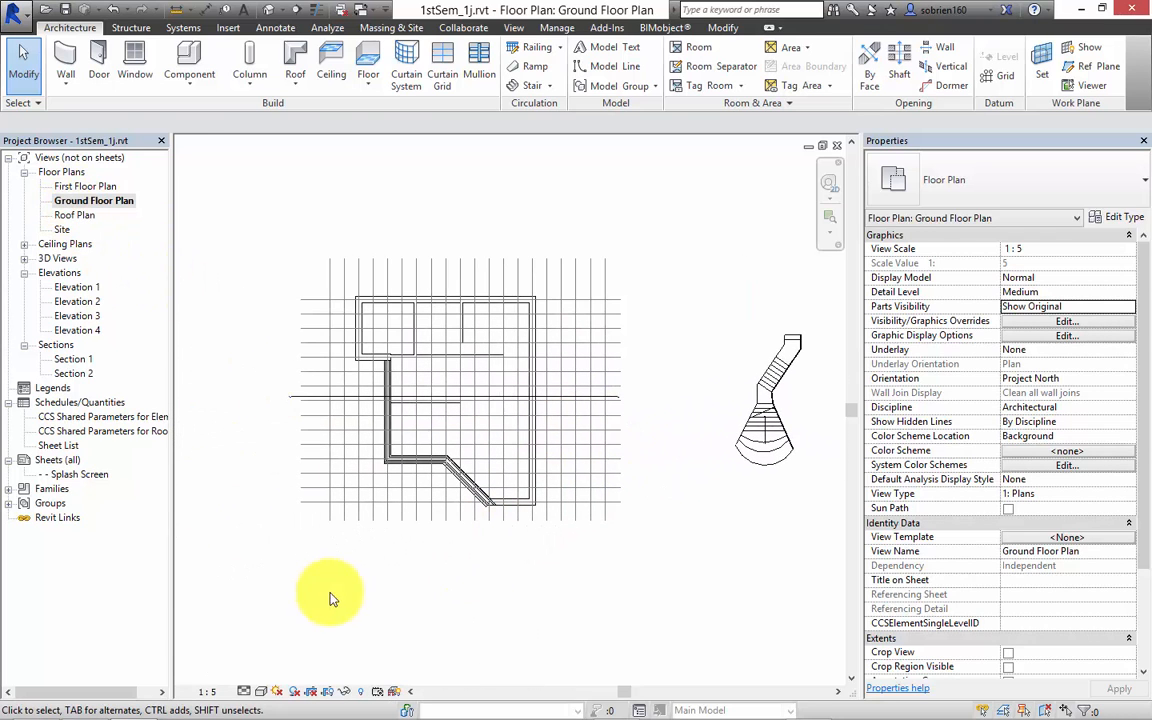
Step: Reveal the hidden elements of the Ground Floor Plan, unhide the House 1.png raster image and leave reveal mode
{"action": "left_click", "coordinate": [362, 692]}
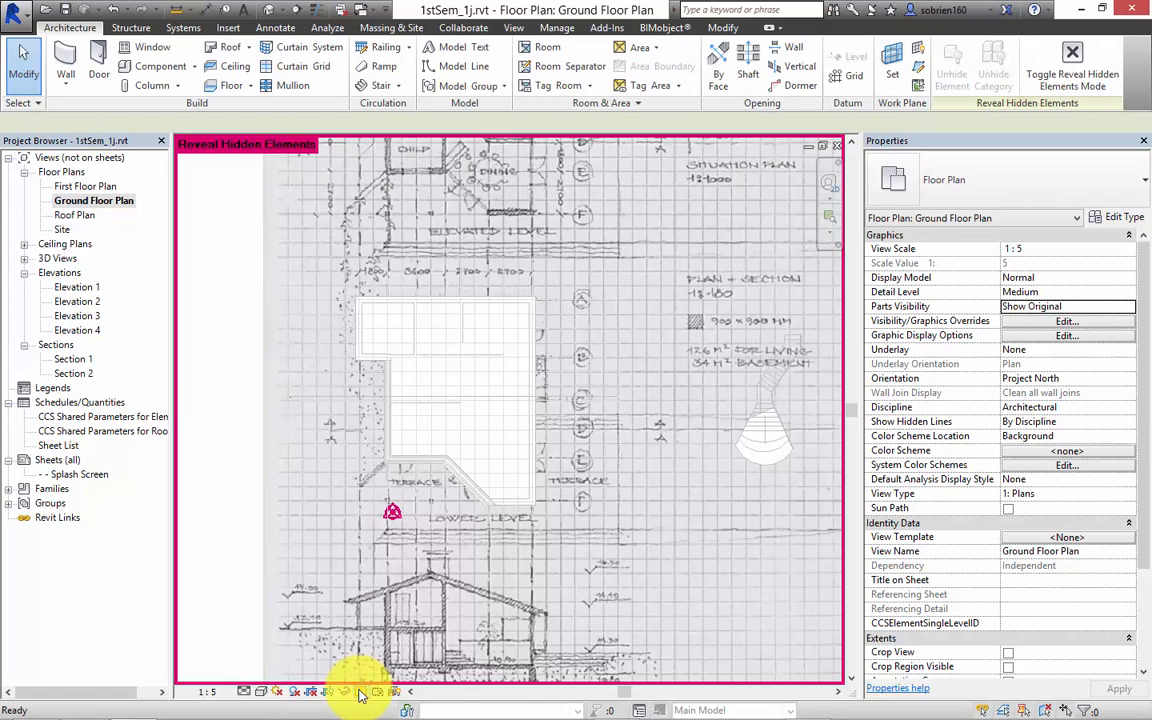
{"action": "left_click", "coordinate": [282, 605]}
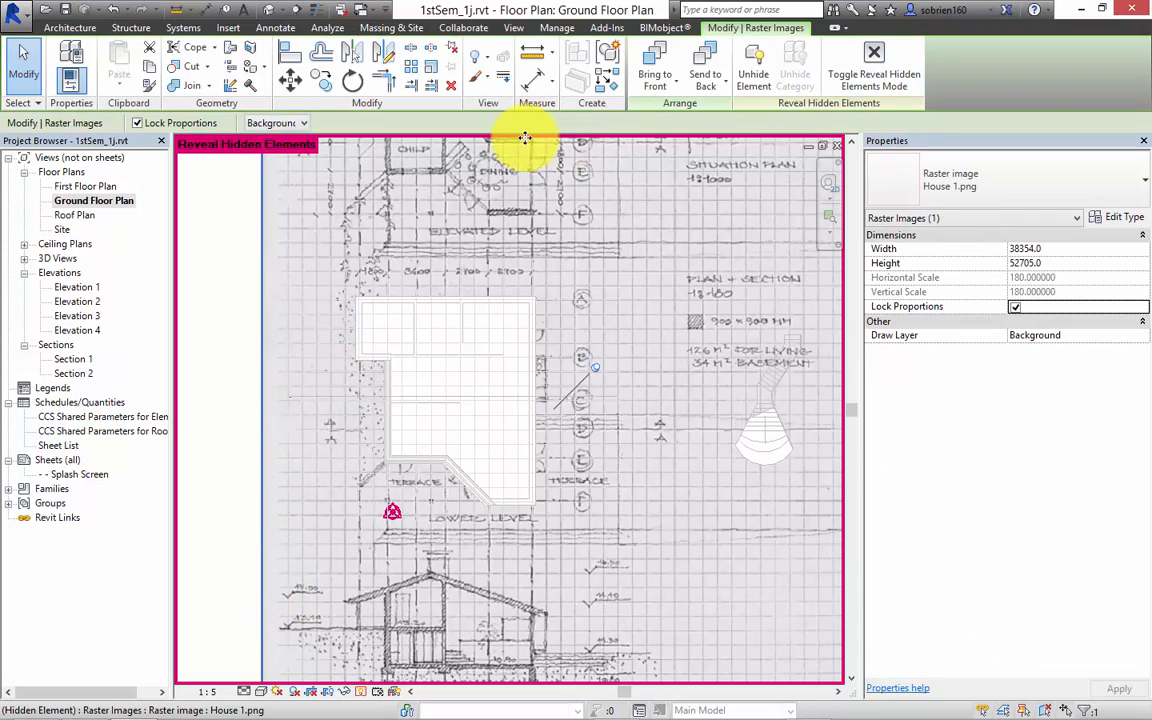
{"action": "right_click", "coordinate": [330, 558]}
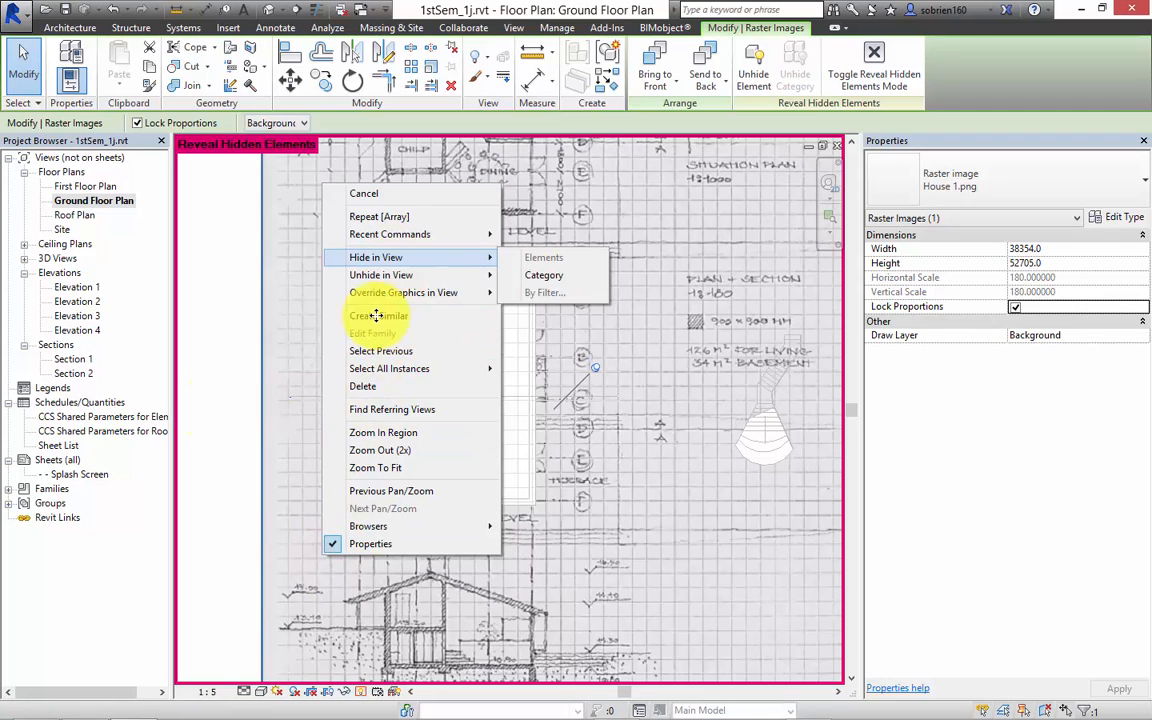
{"action": "left_click", "coordinate": [256, 500]}
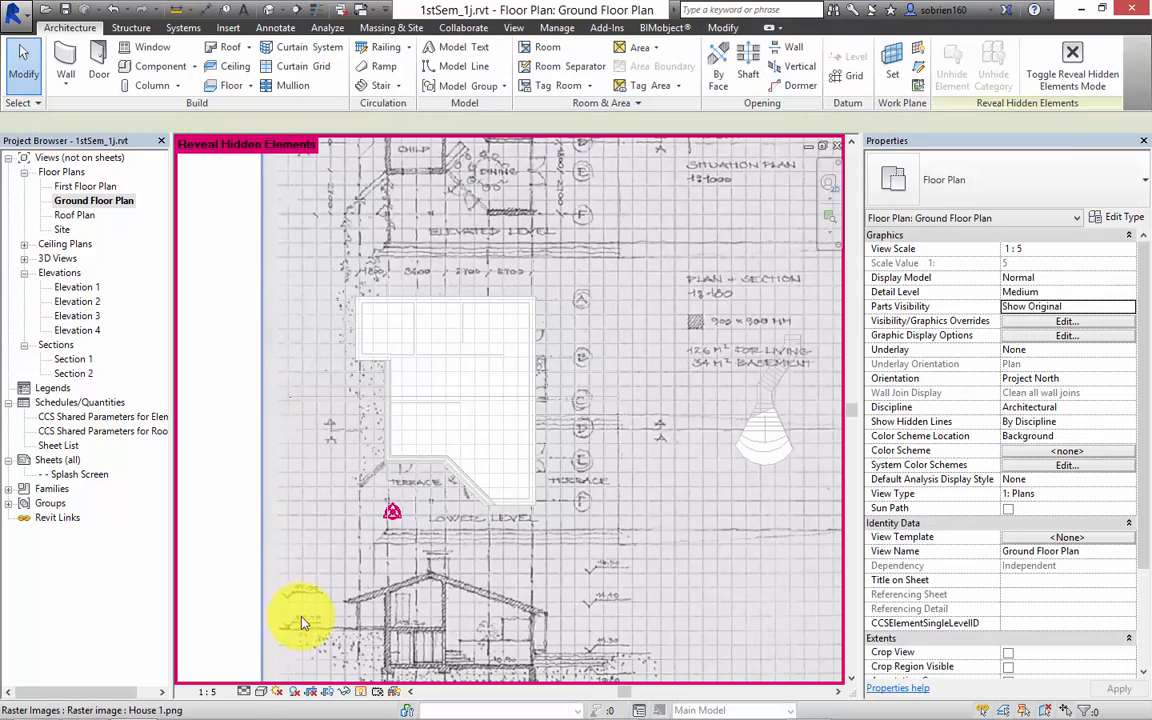
{"action": "left_click", "coordinate": [361, 692]}
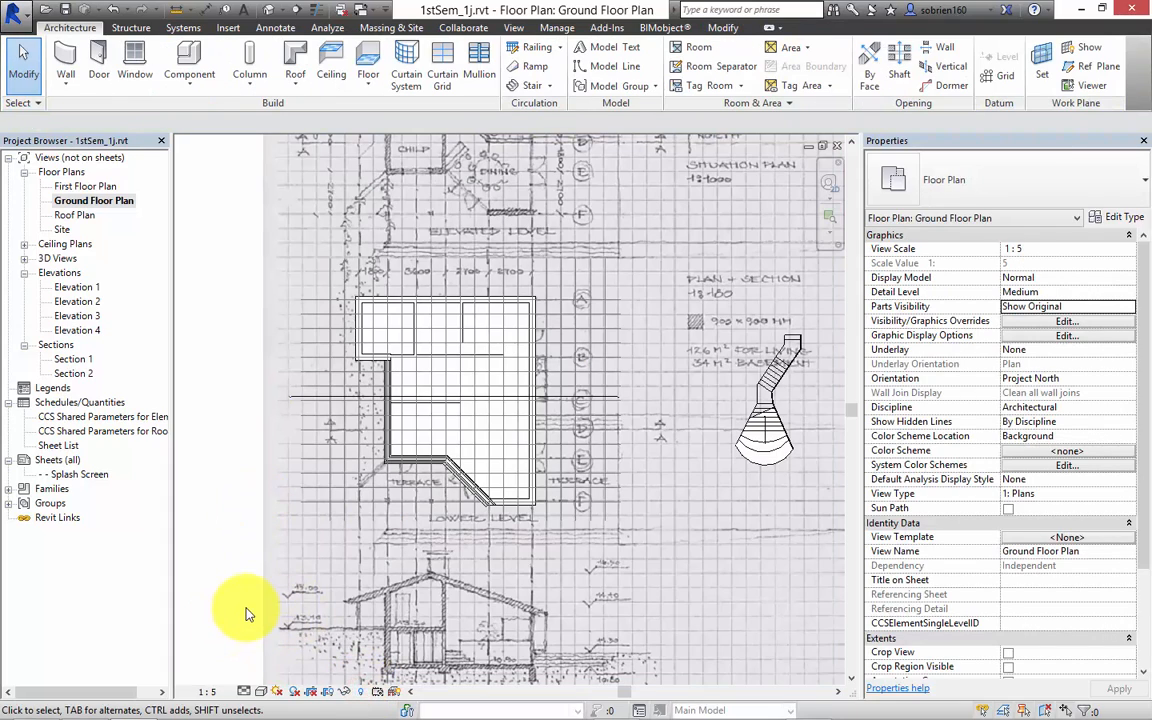
Step: Set the Ground Floor Plan's visual style to Wireframe and save the project
{"action": "middle_click_drag", "start_coordinate": [329, 588], "coordinate": [337, 543]}
{"action": "middle_click_drag", "start_coordinate": [613, 435], "coordinate": [680, 497]}
{"action": "scroll", "coordinate": [672, 432], "scroll_direction": "up", "scroll_amount": 1}
{"action": "scroll", "coordinate": [672, 432], "scroll_direction": "up", "scroll_amount": 1}
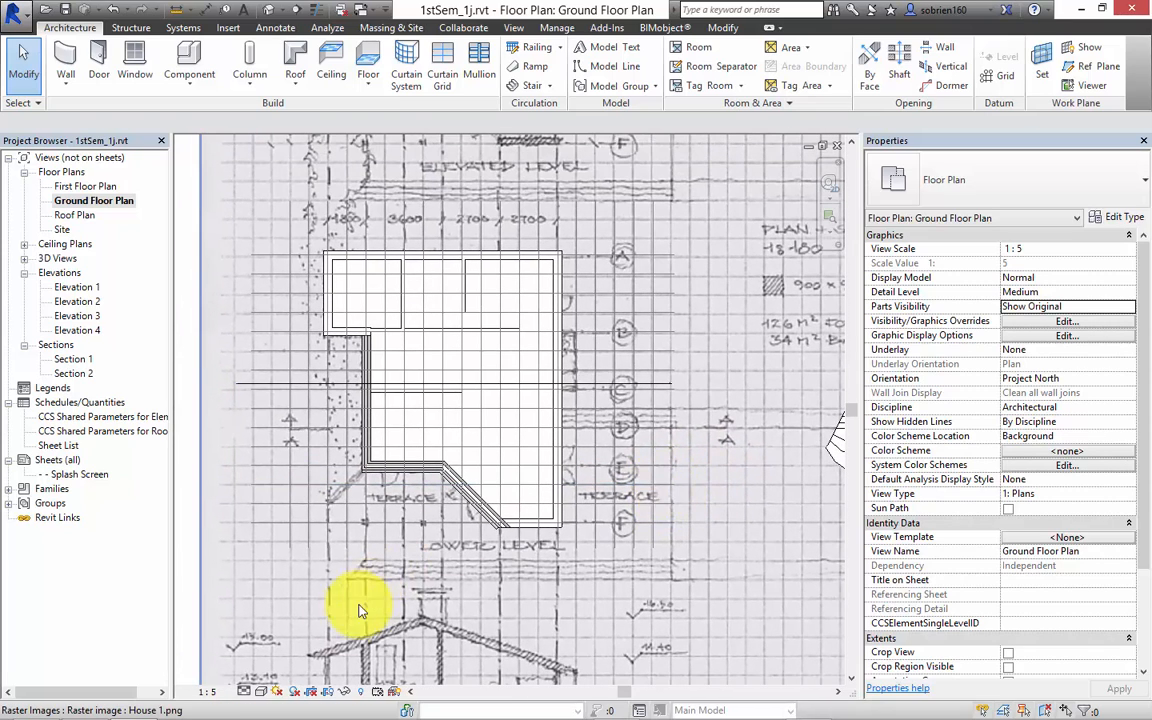
{"action": "left_click", "coordinate": [260, 692]}
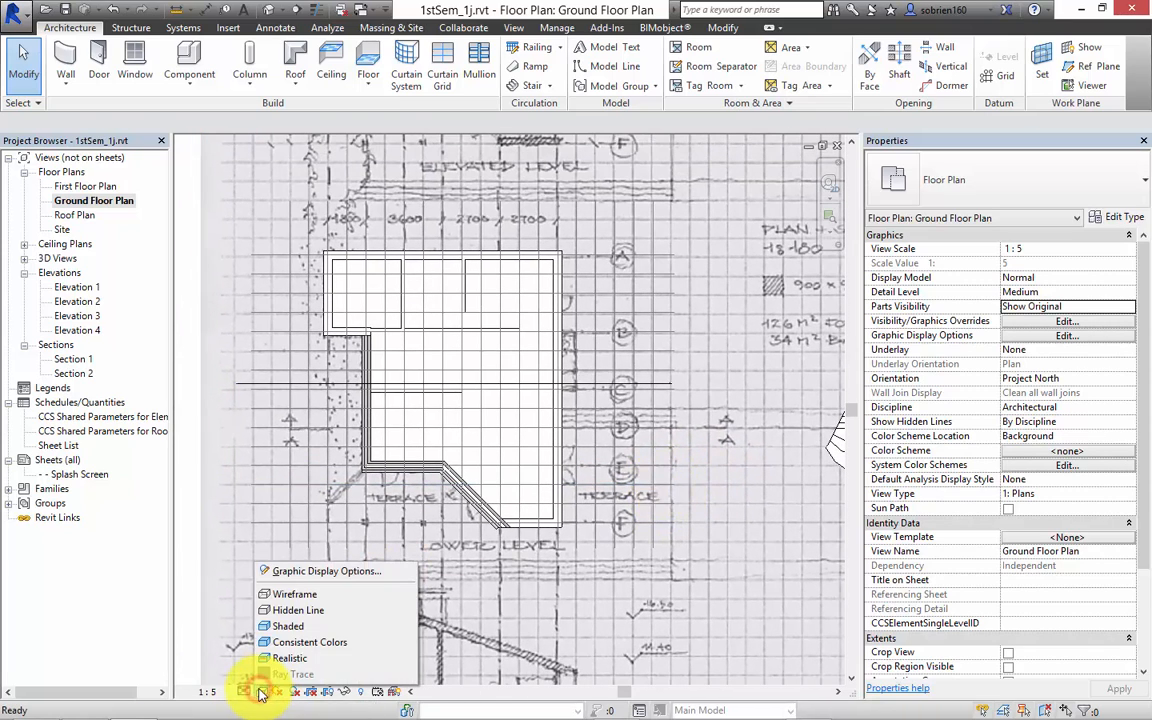
{"action": "left_click", "coordinate": [287, 598]}
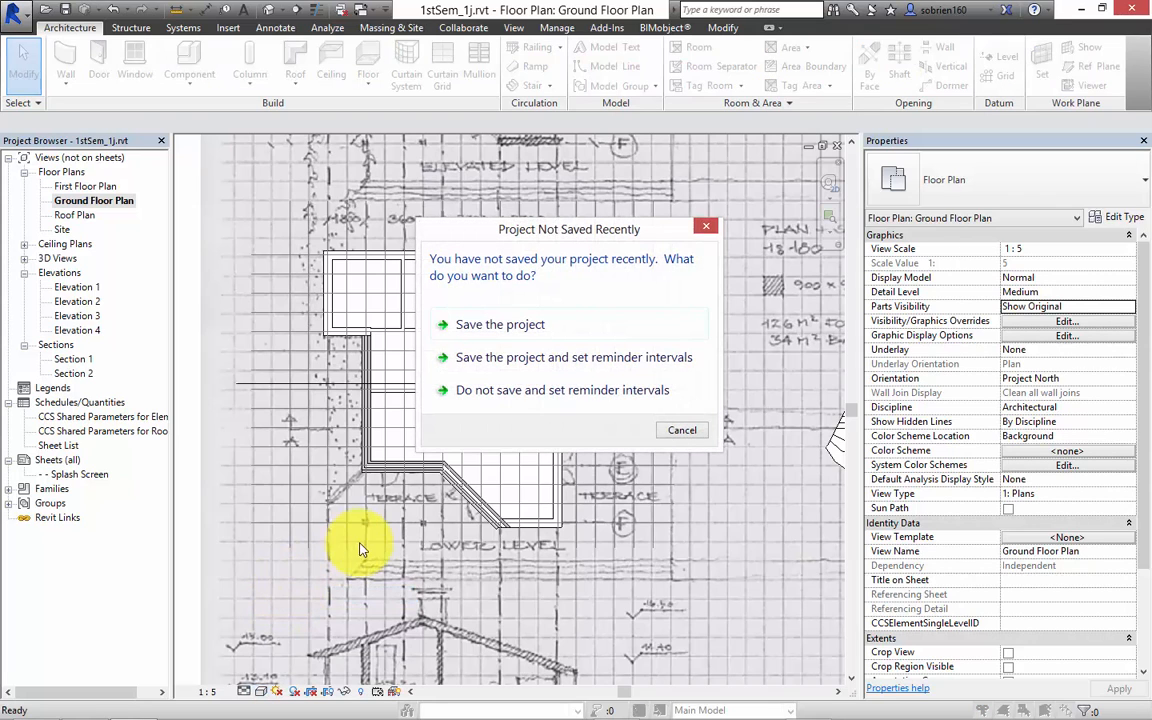
{"action": "left_click", "coordinate": [522, 324]}
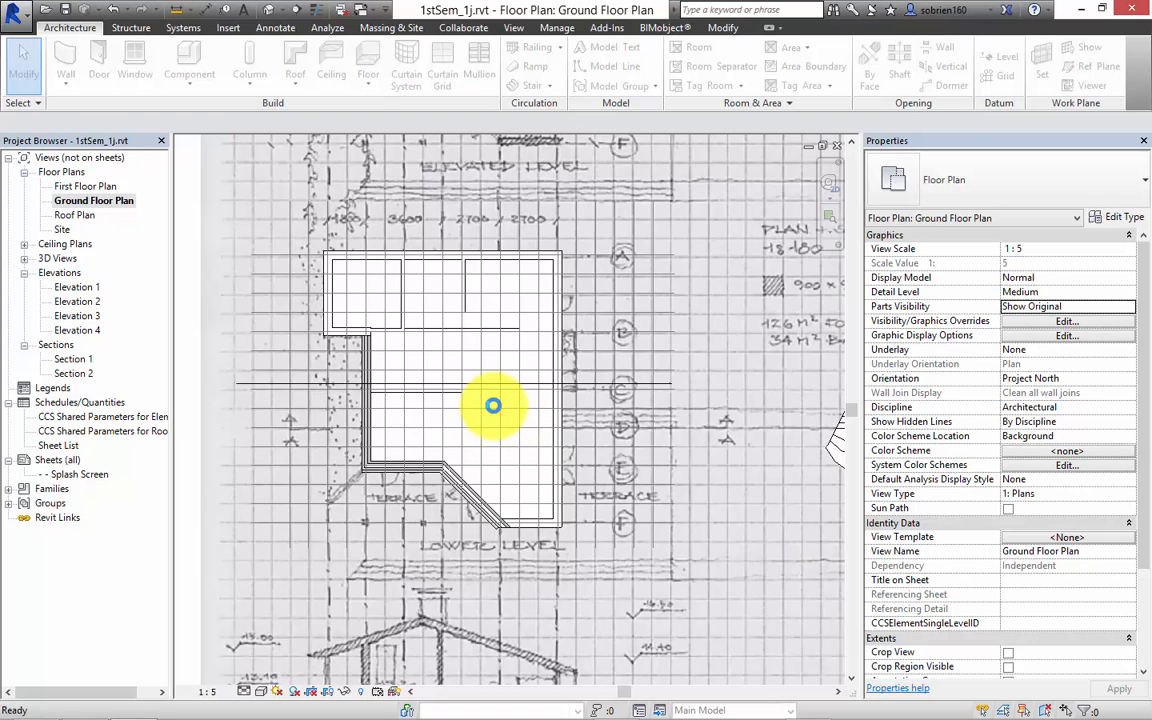
Step: Examine the sketched stairs between kitchen, living room and hall on the lower and elevated levels of the underlay image
{"action": "scroll", "coordinate": [493, 405], "scroll_direction": "up", "scroll_amount": 2}
{"action": "scroll", "coordinate": [395, 385], "scroll_direction": "up", "scroll_amount": 3}
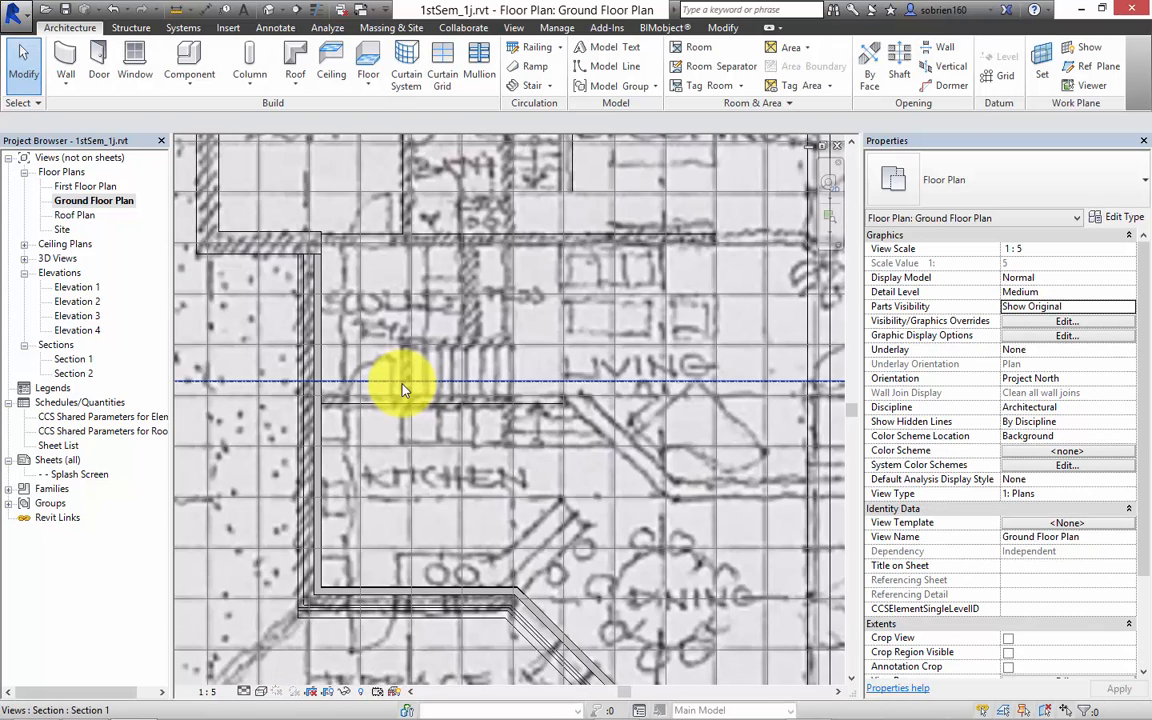
{"action": "scroll", "coordinate": [403, 388], "scroll_direction": "up", "scroll_amount": 1}
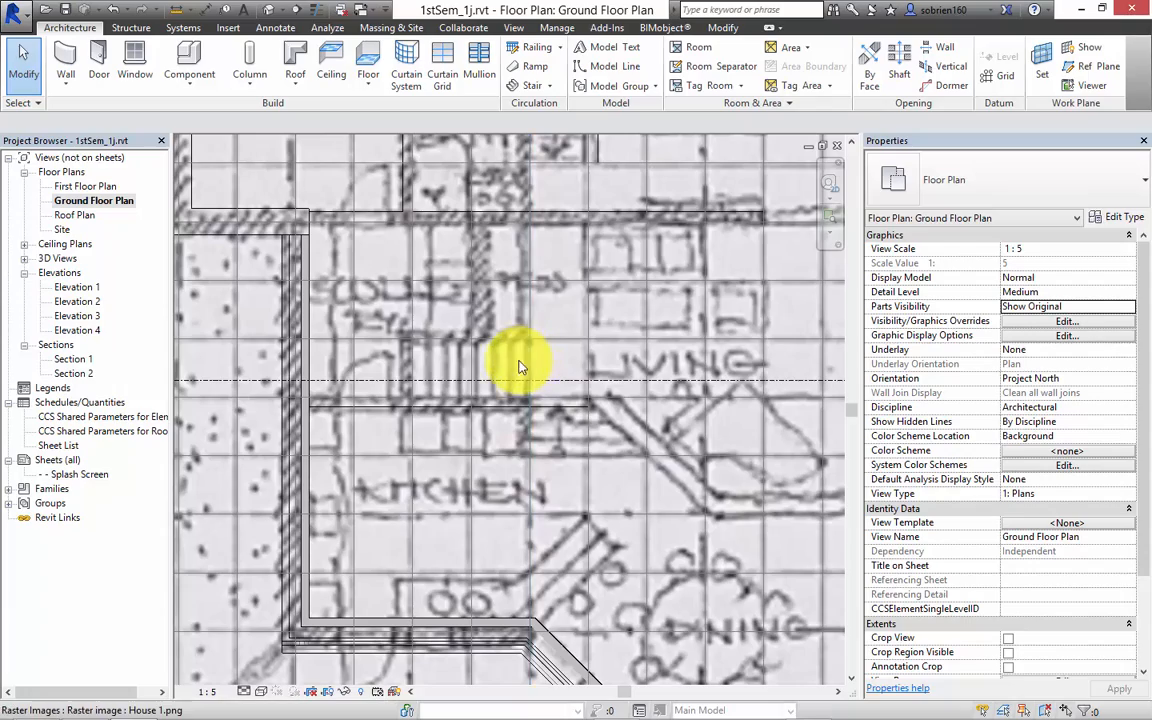
{"action": "scroll", "coordinate": [519, 366], "scroll_direction": "down", "scroll_amount": 3}
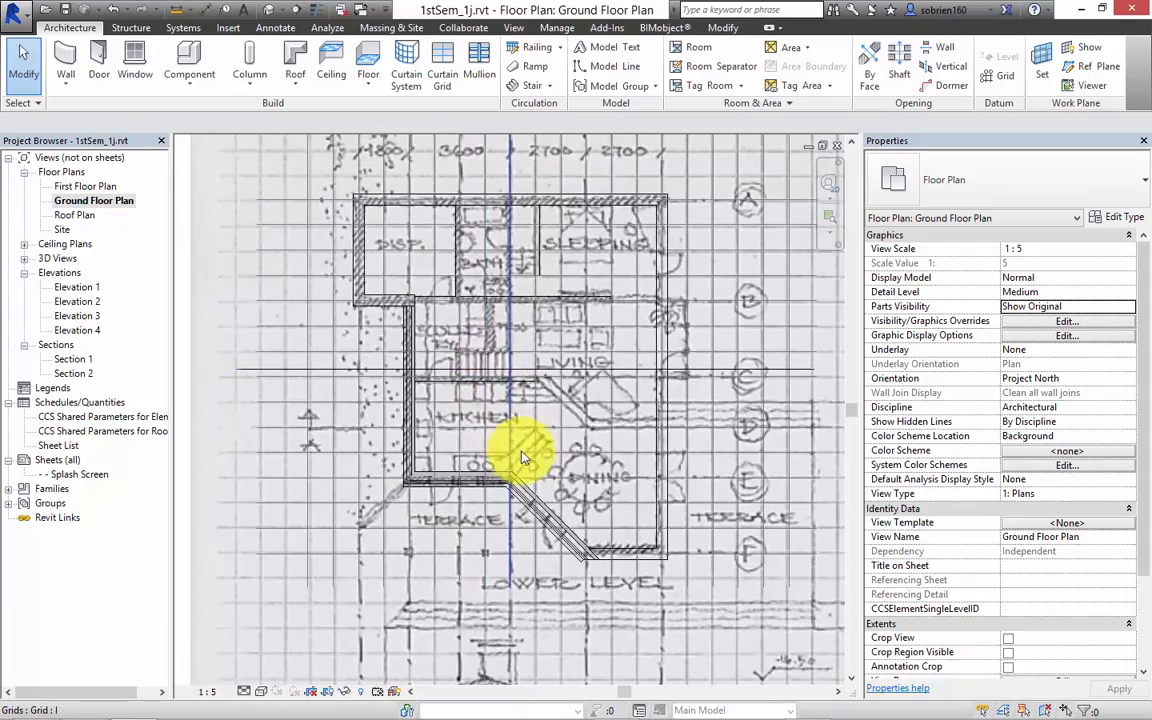
{"action": "mouse_move", "coordinate": [532, 464]}
{"action": "middle_mouse_down"}
{"action": "mouse_move", "coordinate": [515, 362]}
{"action": "mouse_move", "coordinate": [505, 428]}
{"action": "mouse_move", "coordinate": [483, 419]}
{"action": "mouse_move", "coordinate": [483, 430]}
{"action": "mouse_move", "coordinate": [483, 303]}
{"action": "mouse_move", "coordinate": [465, 303]}
{"action": "middle_mouse_up"}
{"action": "scroll", "coordinate": [498, 406], "scroll_direction": "down", "scroll_amount": 2}
{"action": "scroll", "coordinate": [487, 522], "scroll_direction": "up", "scroll_amount": 2}
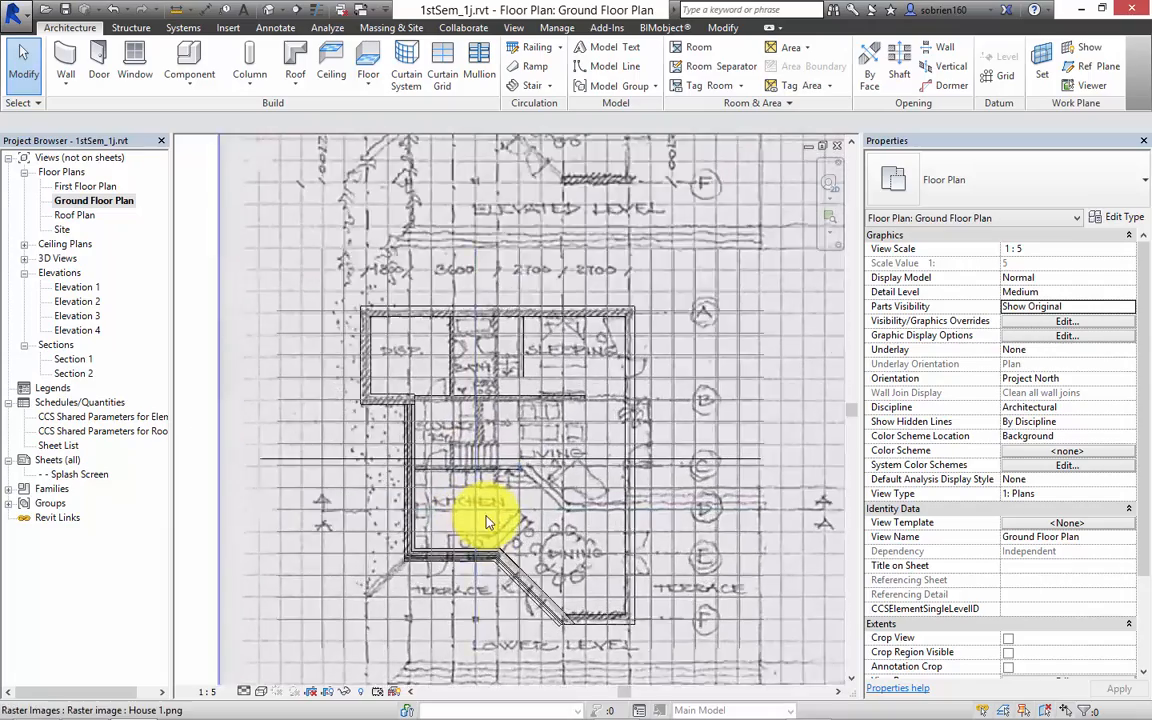
{"action": "scroll", "coordinate": [490, 525], "scroll_direction": "up", "scroll_amount": 1}
{"action": "scroll", "coordinate": [472, 466], "scroll_direction": "down", "scroll_amount": 4}
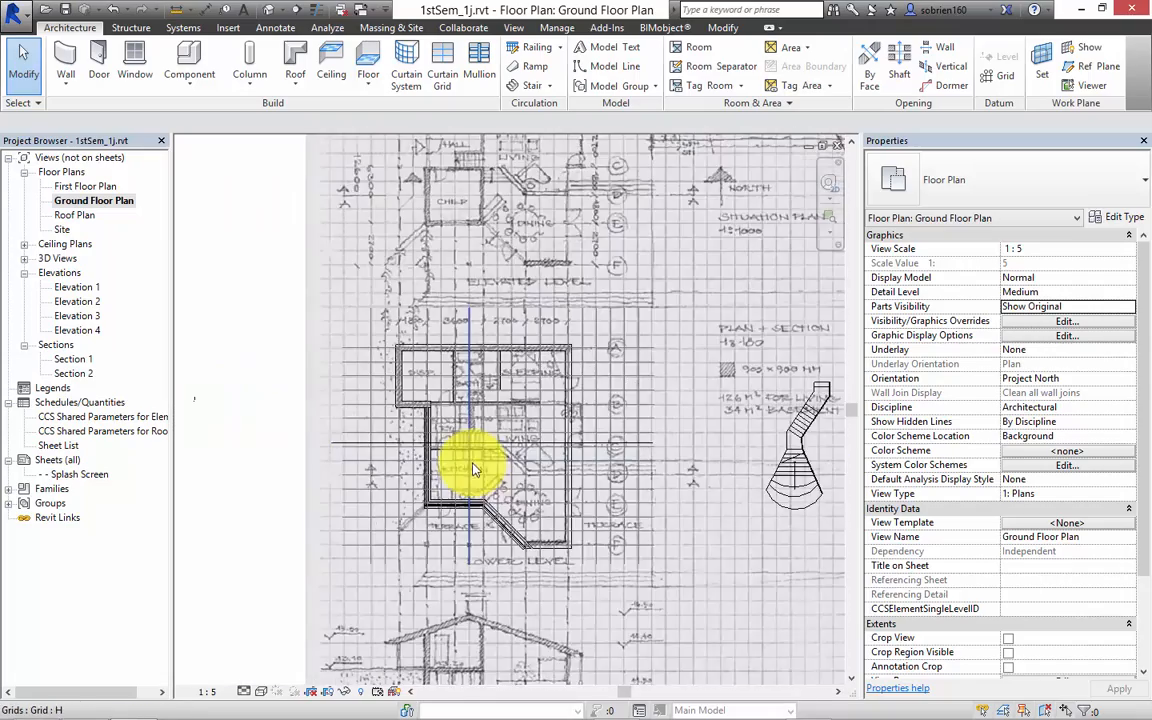
{"action": "scroll", "coordinate": [466, 400], "scroll_direction": "down", "scroll_amount": 1}
{"action": "scroll", "coordinate": [476, 272], "scroll_direction": "up", "scroll_amount": 3}
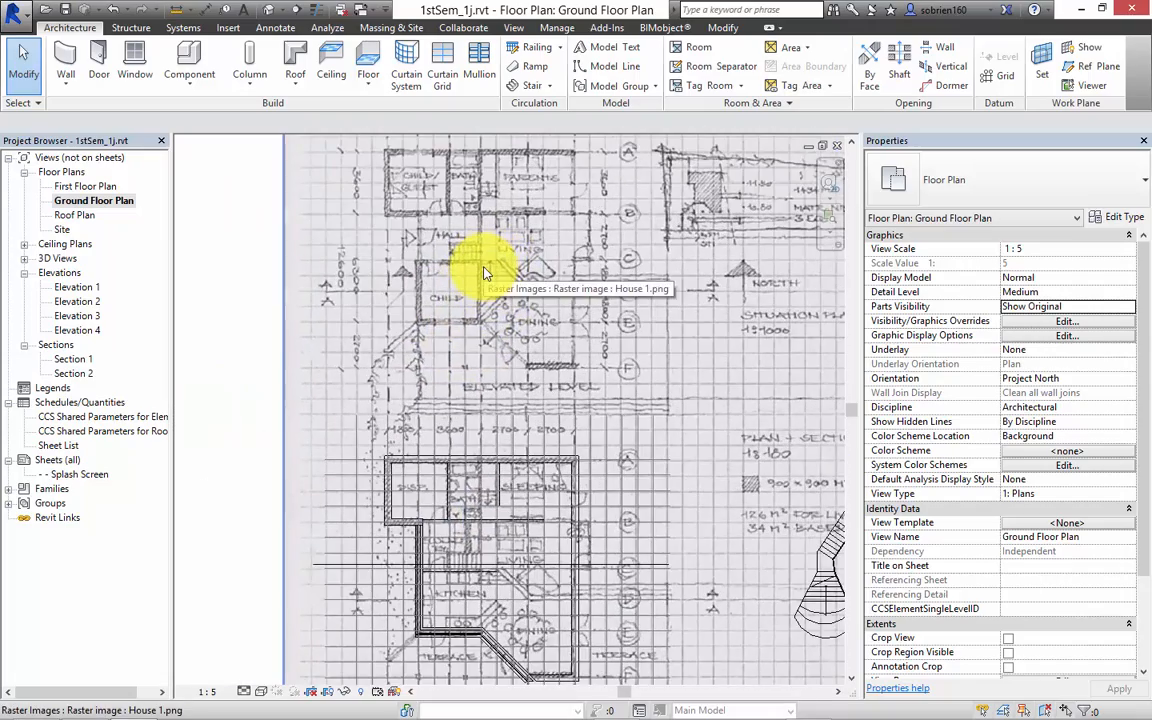
{"action": "scroll", "coordinate": [476, 275], "scroll_direction": "down", "scroll_amount": 3}
{"action": "scroll", "coordinate": [478, 463], "scroll_direction": "up", "scroll_amount": 2}
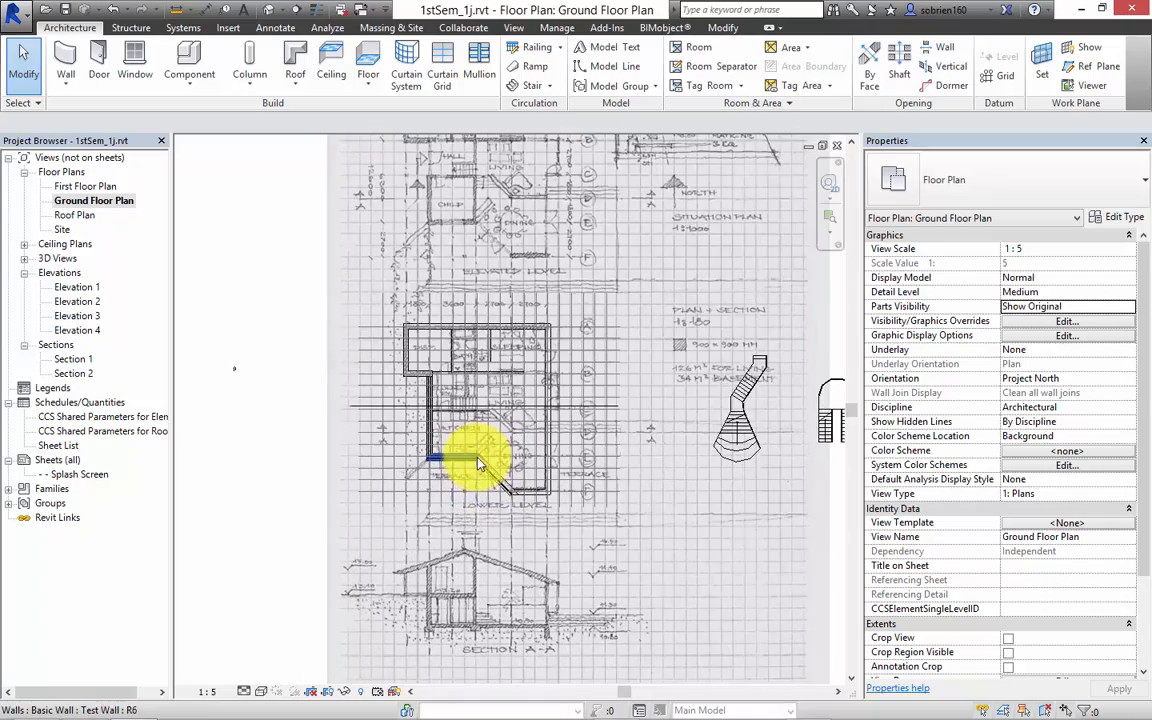
Step: Examine Section A-A of the underlay image against the lower level plan, including its floor heights and stair steps
{"action": "middle_click_drag", "start_coordinate": [481, 510], "coordinate": [472, 457]}
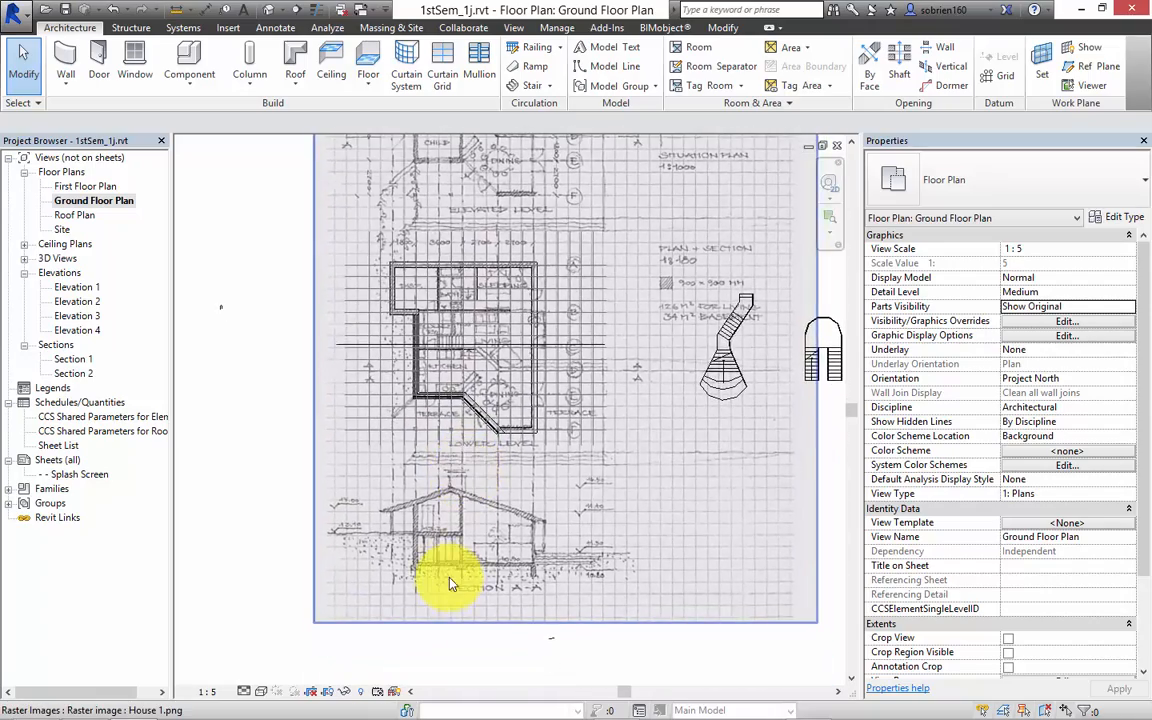
{"action": "scroll", "coordinate": [452, 578], "scroll_direction": "up", "scroll_amount": 1}
{"action": "scroll", "coordinate": [482, 505], "scroll_direction": "up", "scroll_amount": 4}
{"action": "middle_click_drag", "start_coordinate": [433, 200], "coordinate": [471, 411]}
{"action": "middle_click_drag", "start_coordinate": [506, 326], "coordinate": [485, 395]}
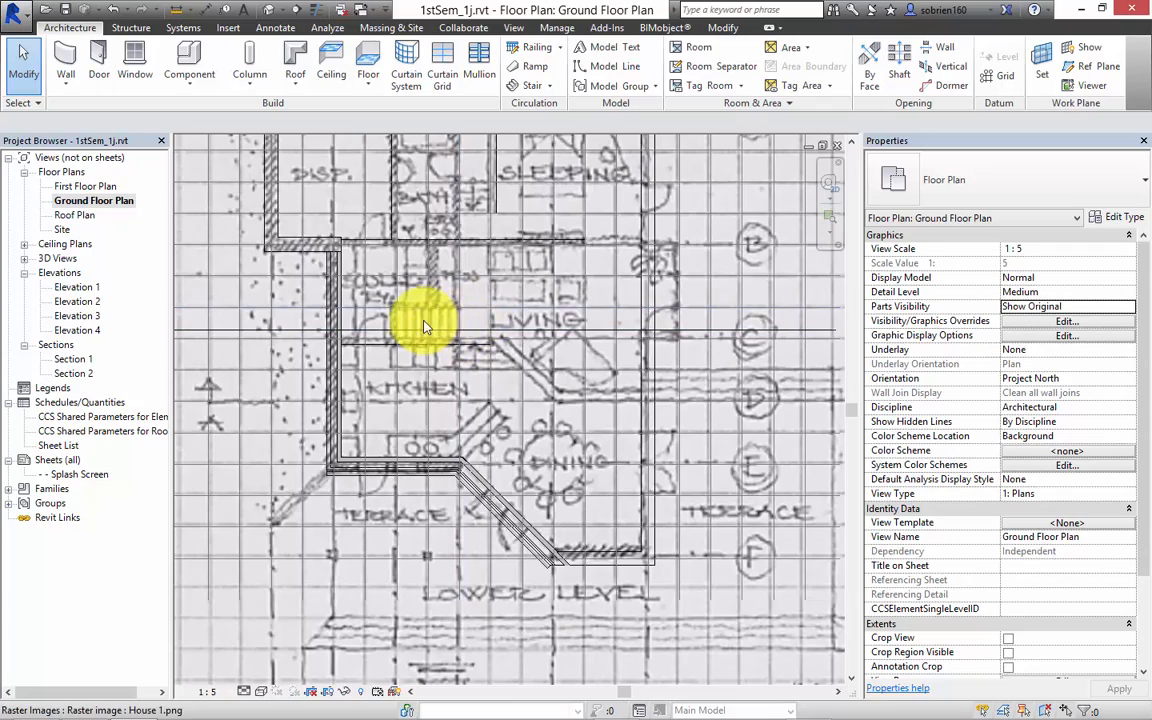
{"action": "scroll", "coordinate": [455, 497], "scroll_direction": "down", "scroll_amount": 3}
{"action": "scroll", "coordinate": [424, 496], "scroll_direction": "up", "scroll_amount": 4}
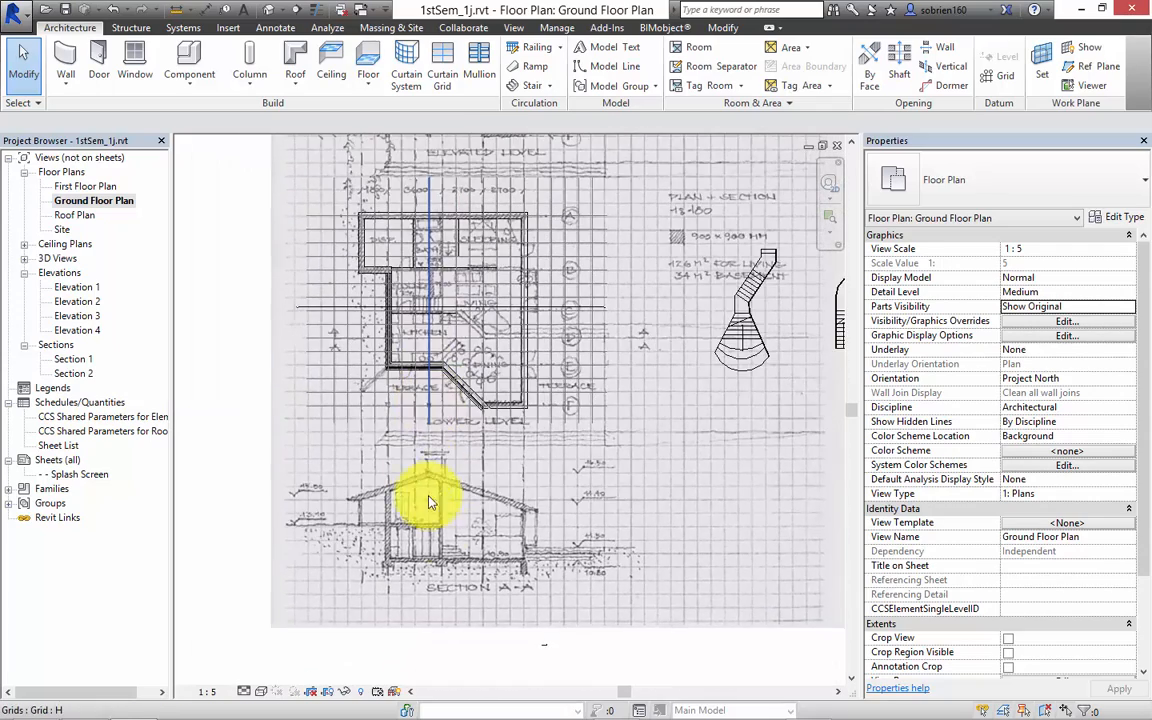
{"action": "scroll", "coordinate": [470, 545], "scroll_direction": "down", "scroll_amount": 1}
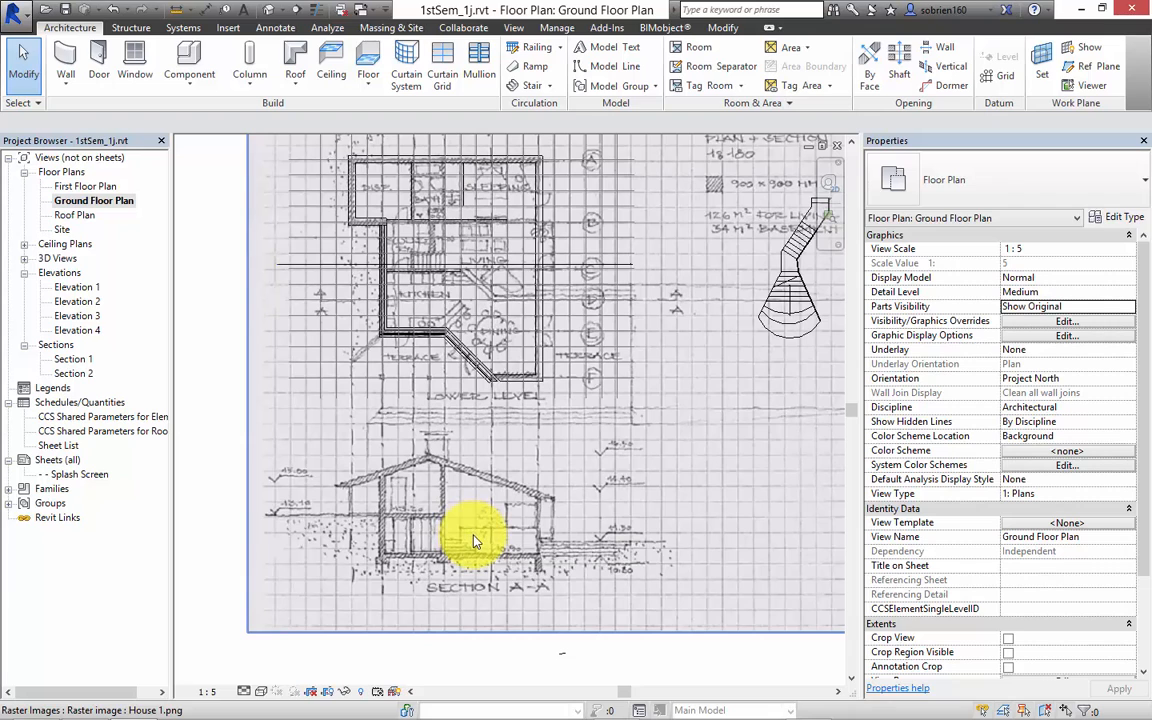
{"action": "scroll", "coordinate": [527, 568], "scroll_direction": "up", "scroll_amount": 2}
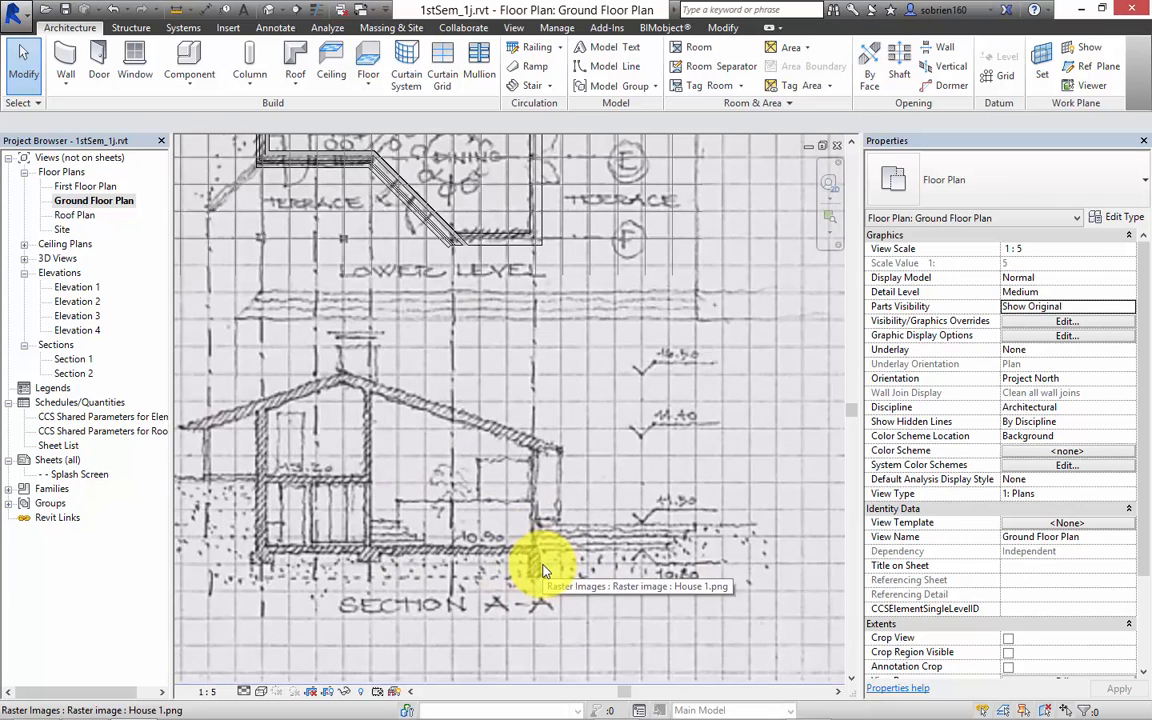
Step: Examine the height marks and interior floor levels of Section A-A in the underlay image
{"action": "scroll", "coordinate": [490, 464], "scroll_direction": "down", "scroll_amount": 2}
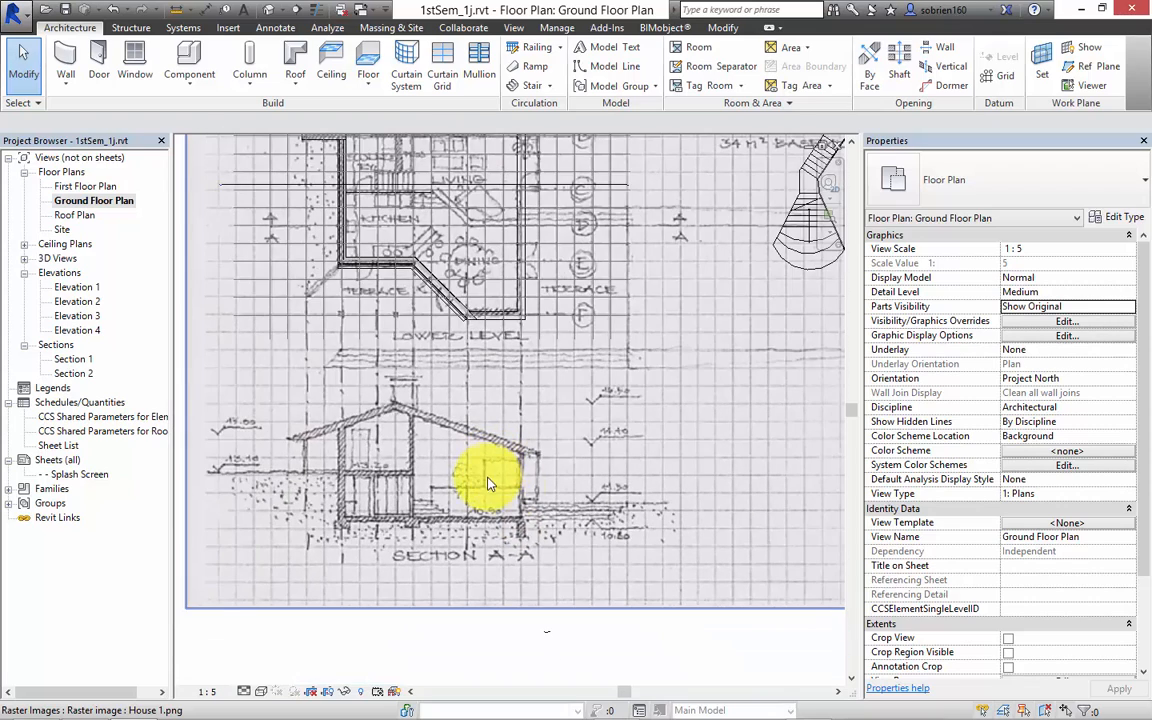
{"action": "scroll", "coordinate": [627, 527], "scroll_direction": "up", "scroll_amount": 3}
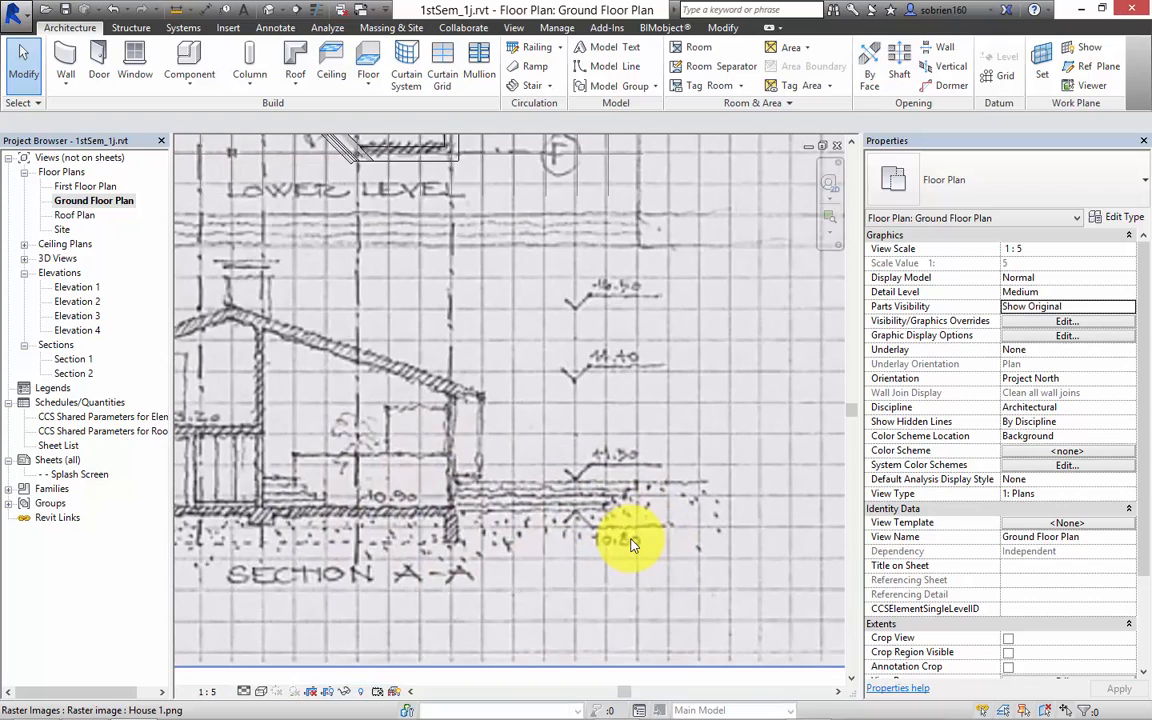
{"action": "scroll", "coordinate": [625, 542], "scroll_direction": "up", "scroll_amount": 1}
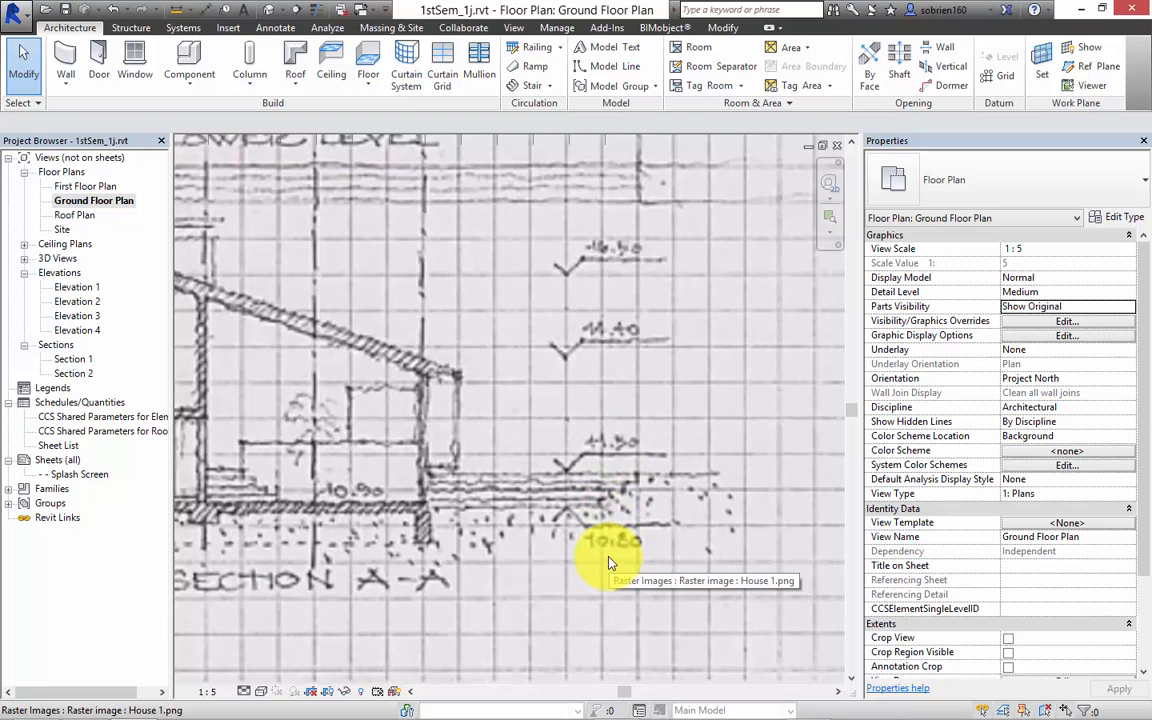
{"action": "mouse_move", "coordinate": [390, 527]}
{"action": "middle_mouse_down"}
{"action": "mouse_move", "coordinate": [622, 542]}
{"action": "mouse_move", "coordinate": [505, 513]}
{"action": "mouse_move", "coordinate": [506, 489]}
{"action": "mouse_move", "coordinate": [514, 496]}
{"action": "mouse_move", "coordinate": [490, 510]}
{"action": "mouse_move", "coordinate": [470, 501]}
{"action": "middle_mouse_up"}
{"action": "scroll", "coordinate": [462, 505], "scroll_direction": "up", "scroll_amount": 1}
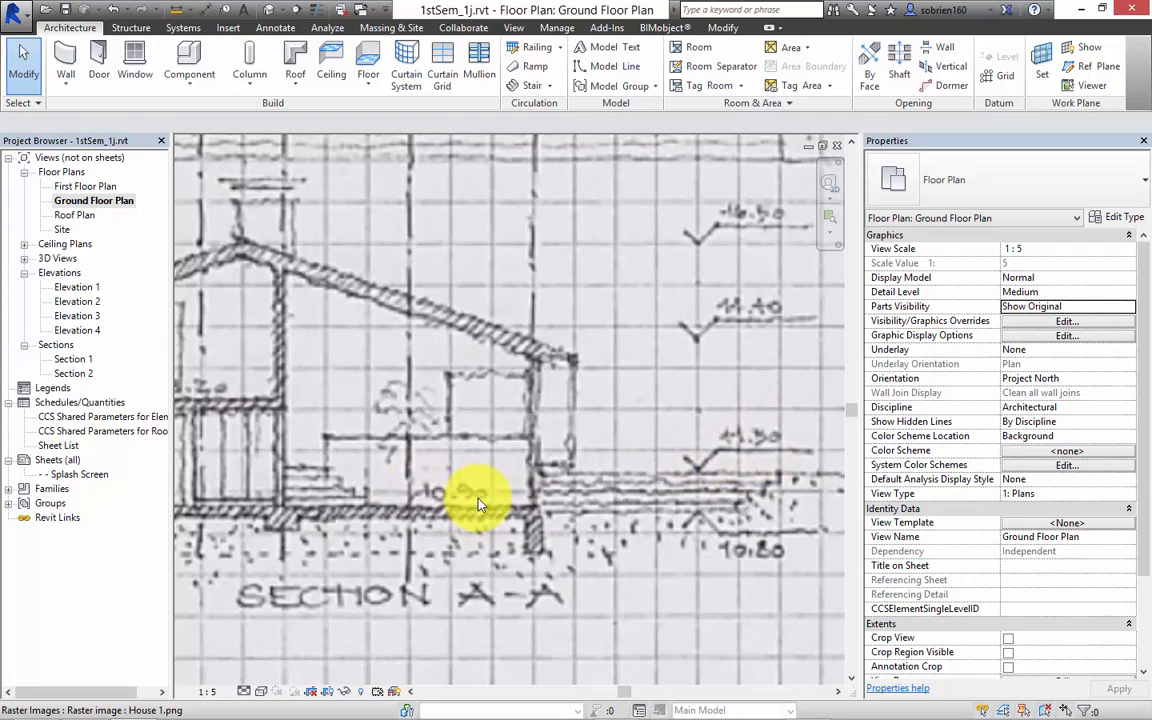
{"action": "scroll", "coordinate": [485, 503], "scroll_direction": "down", "scroll_amount": 2}
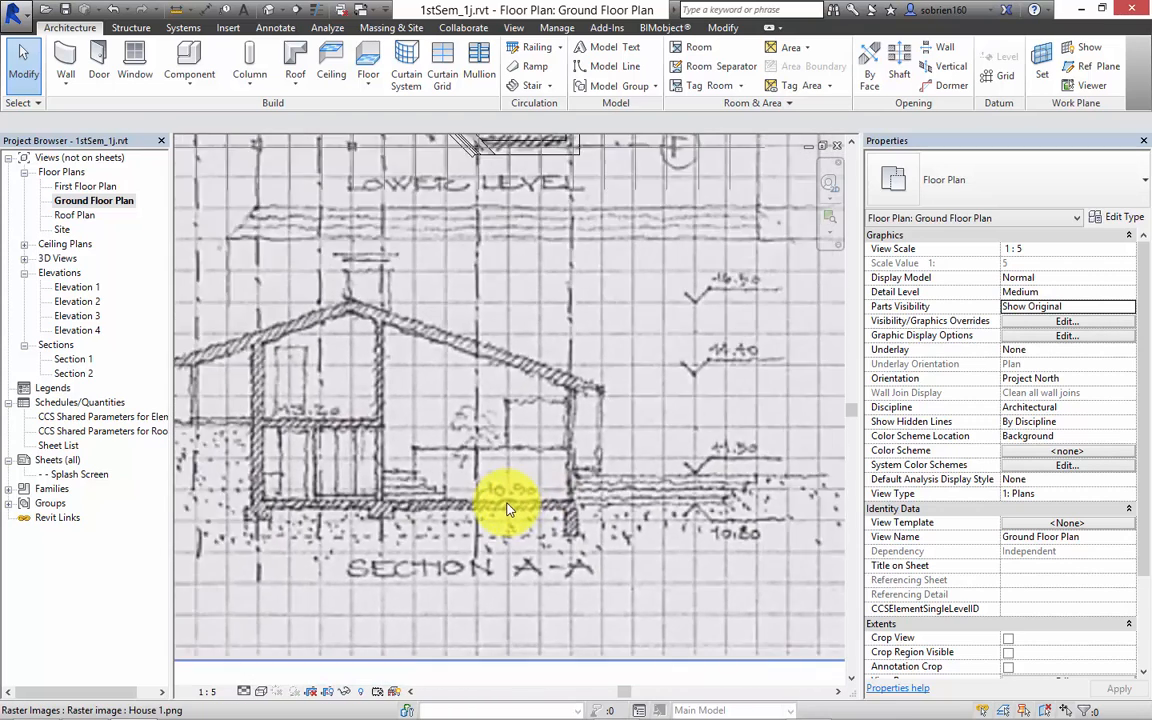
{"action": "scroll", "coordinate": [507, 508], "scroll_direction": "down", "scroll_amount": 1}
Step: In Elevation 1, copy the Ground Floor Plan level 600 mm straight up
{"action": "double_click", "coordinate": [80, 288]}
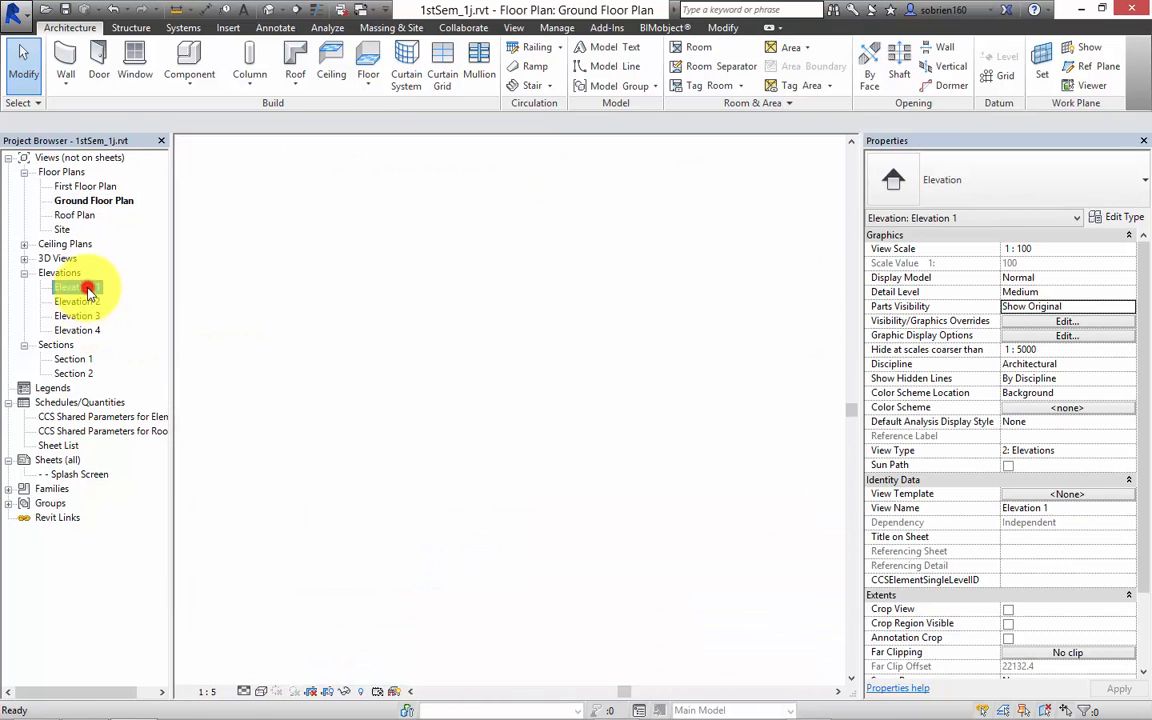
{"action": "scroll", "coordinate": [560, 475], "scroll_direction": "up", "scroll_amount": 5}
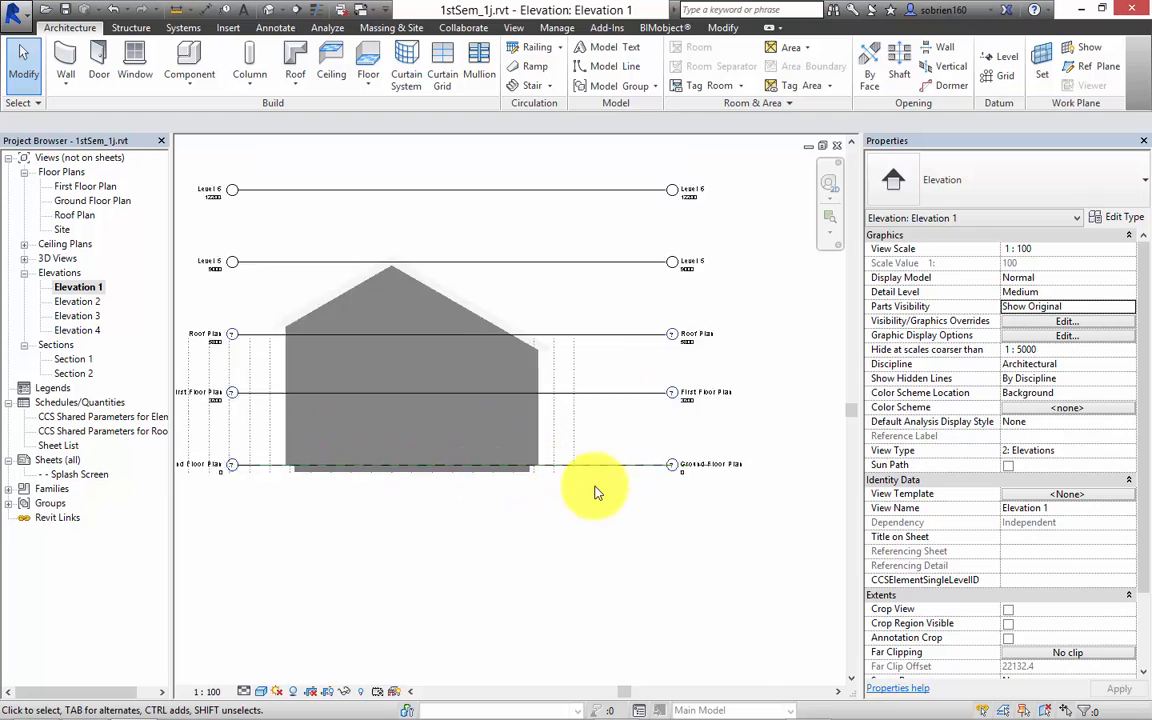
{"action": "left_click", "coordinate": [668, 460]}
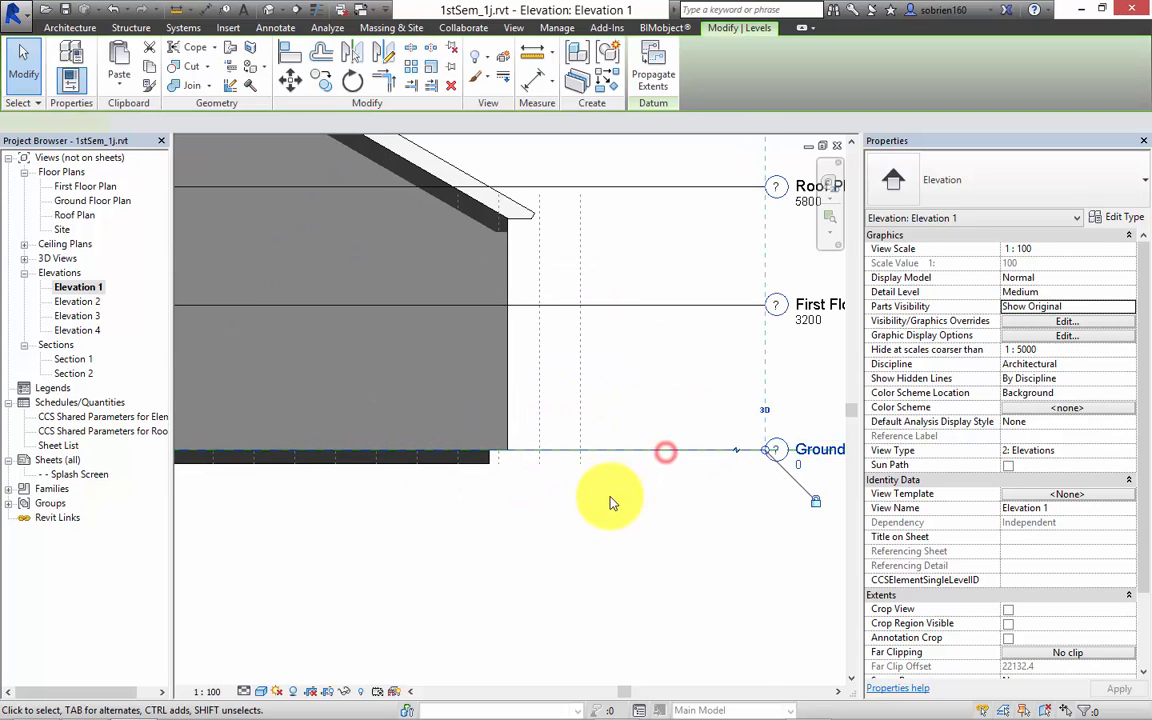
{"action": "middle_click_drag", "start_coordinate": [681, 496], "coordinate": [506, 510]}
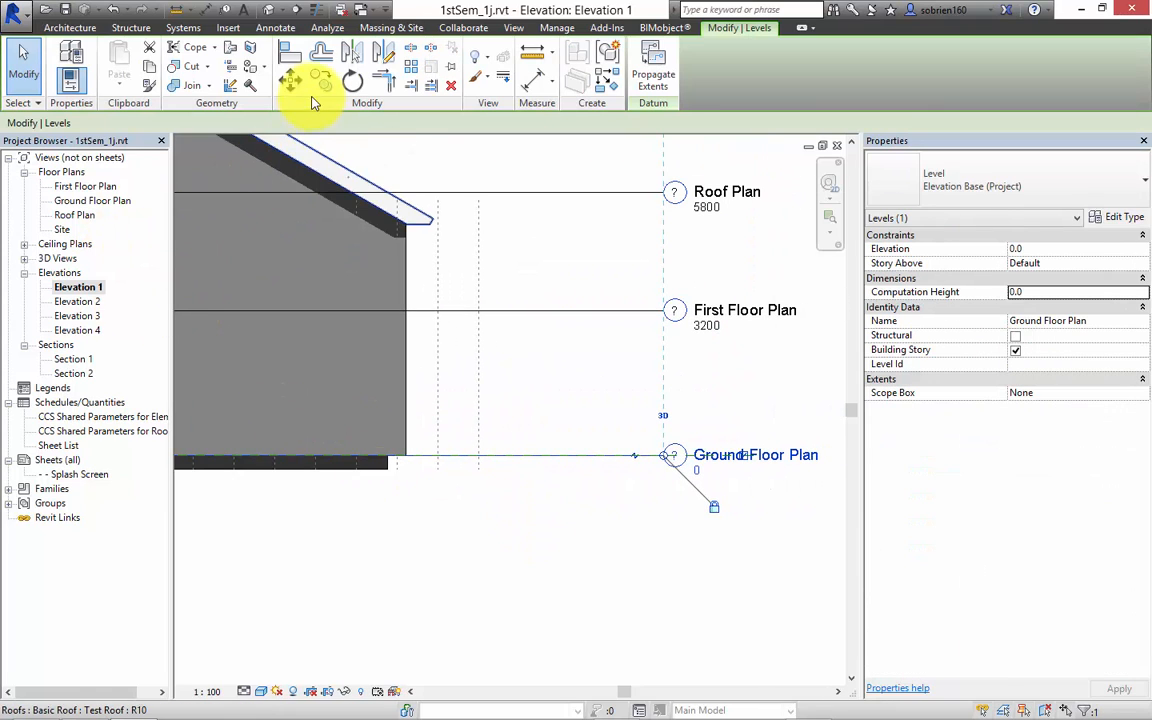
{"action": "left_click", "coordinate": [321, 81]}
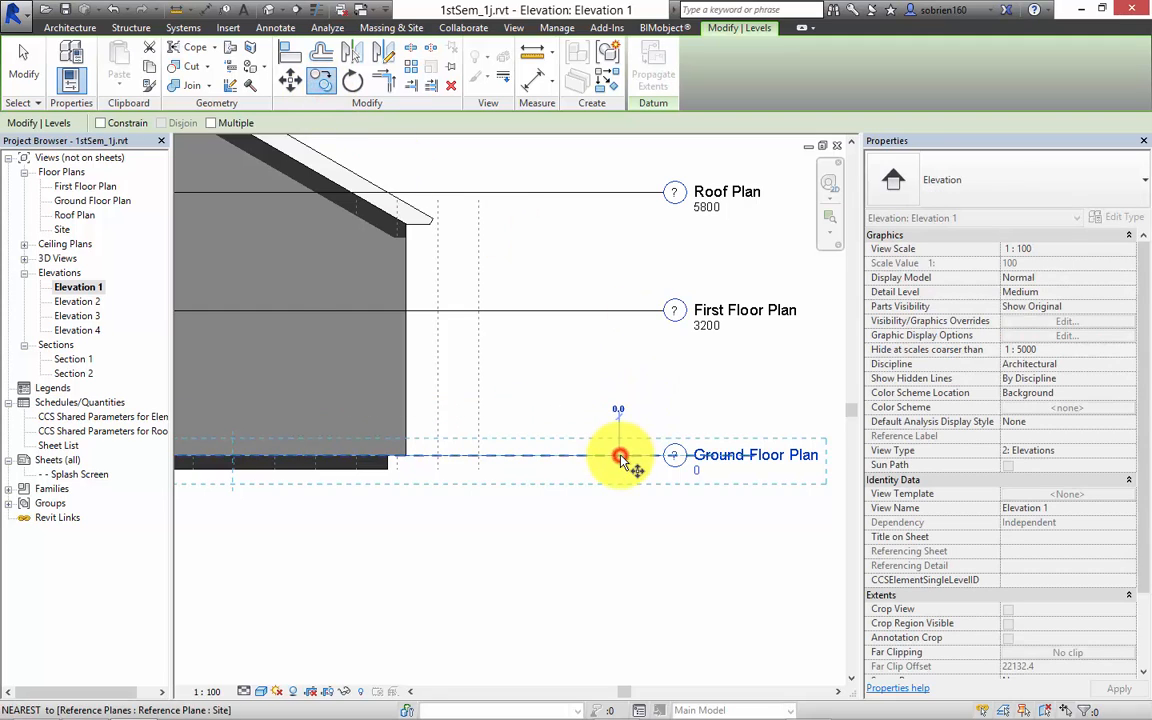
{"action": "left_click", "coordinate": [620, 458]}
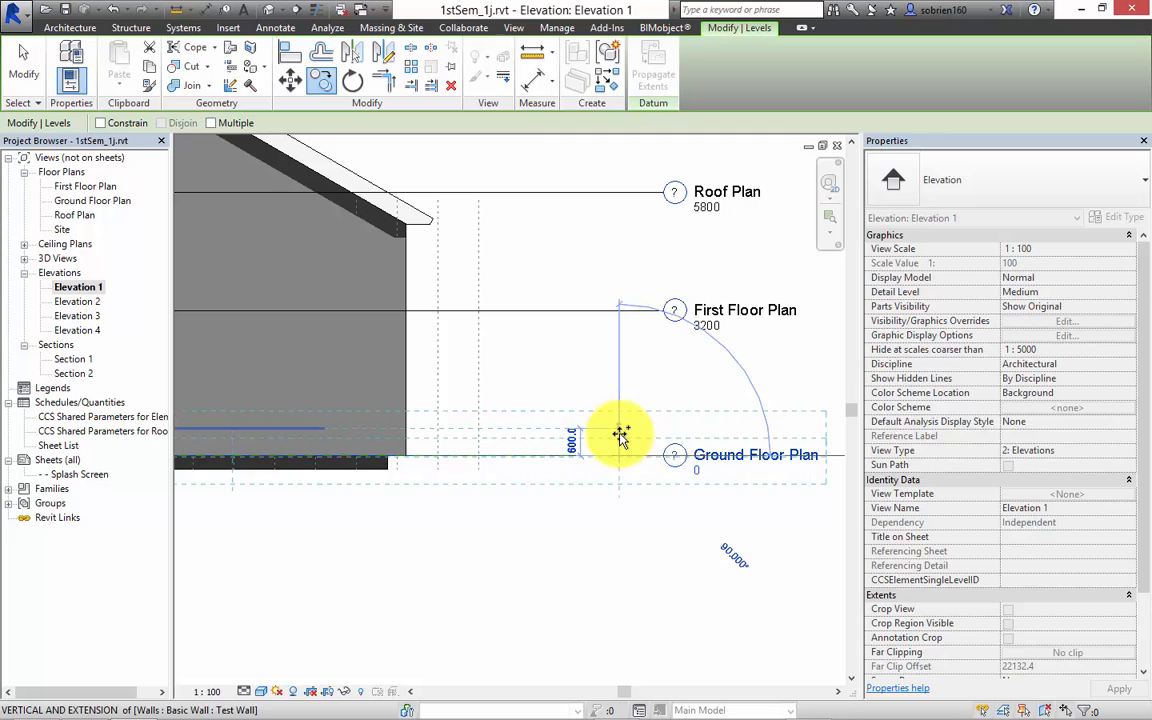
{"action": "left_click", "coordinate": [620, 437]}
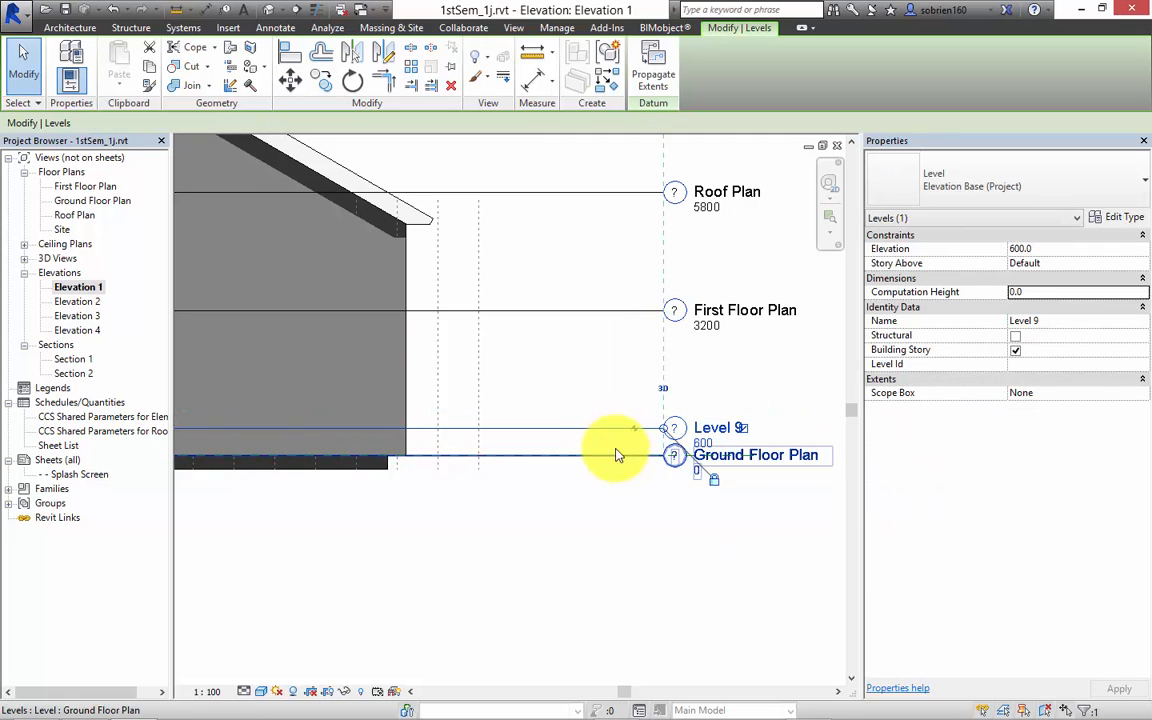
Step: Rename the copied level 600 mm above the ground floor as Terrace Level
{"action": "left_click", "coordinate": [714, 428]}
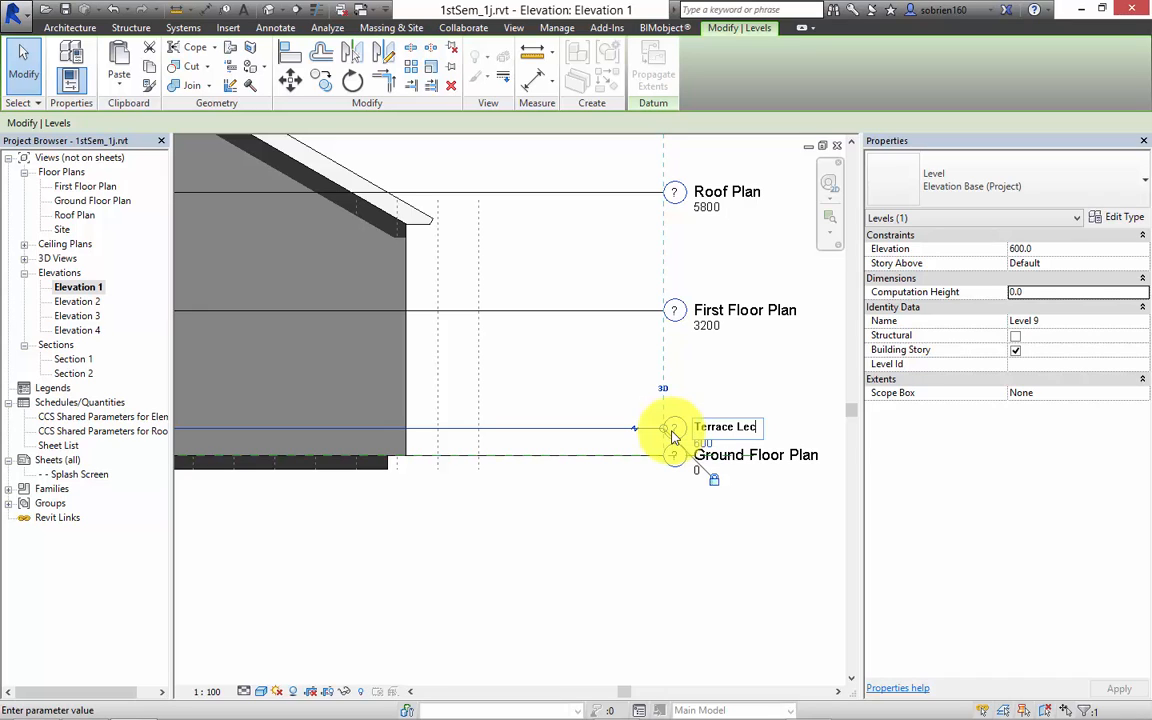
{"action": "left_click", "coordinate": [684, 543]}
{"action": "middle_click_drag", "start_coordinate": [457, 531], "coordinate": [559, 510]}
{"action": "left_click", "coordinate": [525, 528]}
{"action": "scroll", "coordinate": [540, 535], "scroll_direction": "down", "scroll_amount": 3}
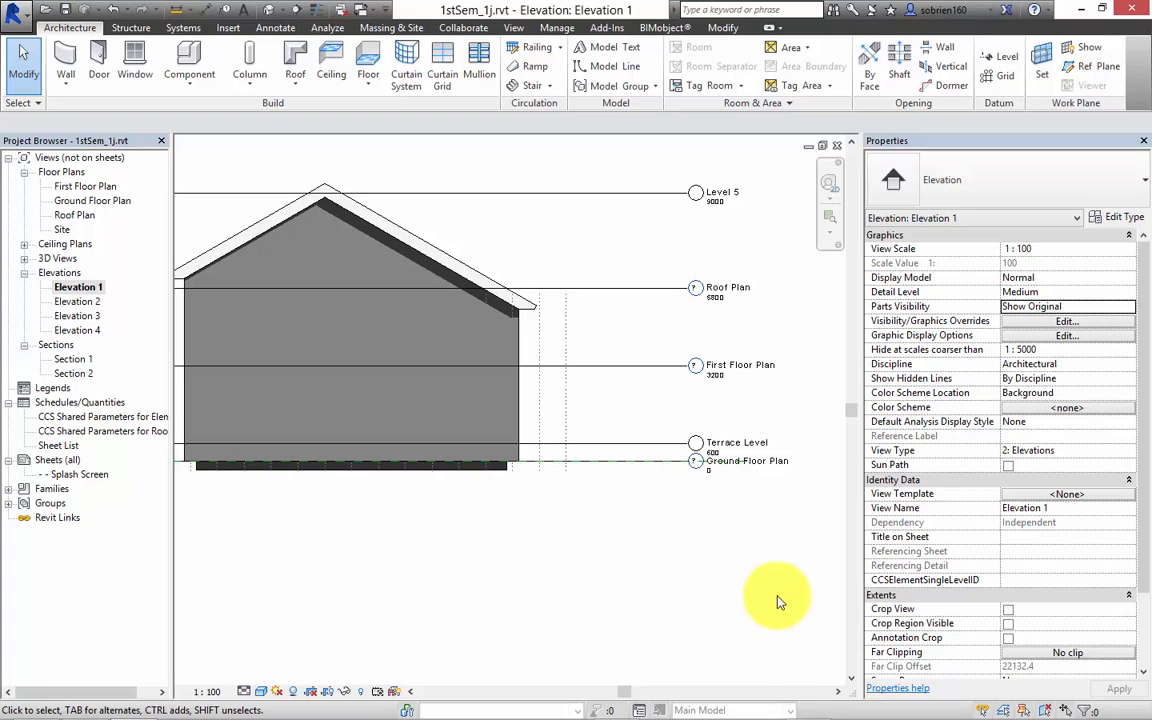
{"action": "mouse_move", "coordinate": [720, 710]}
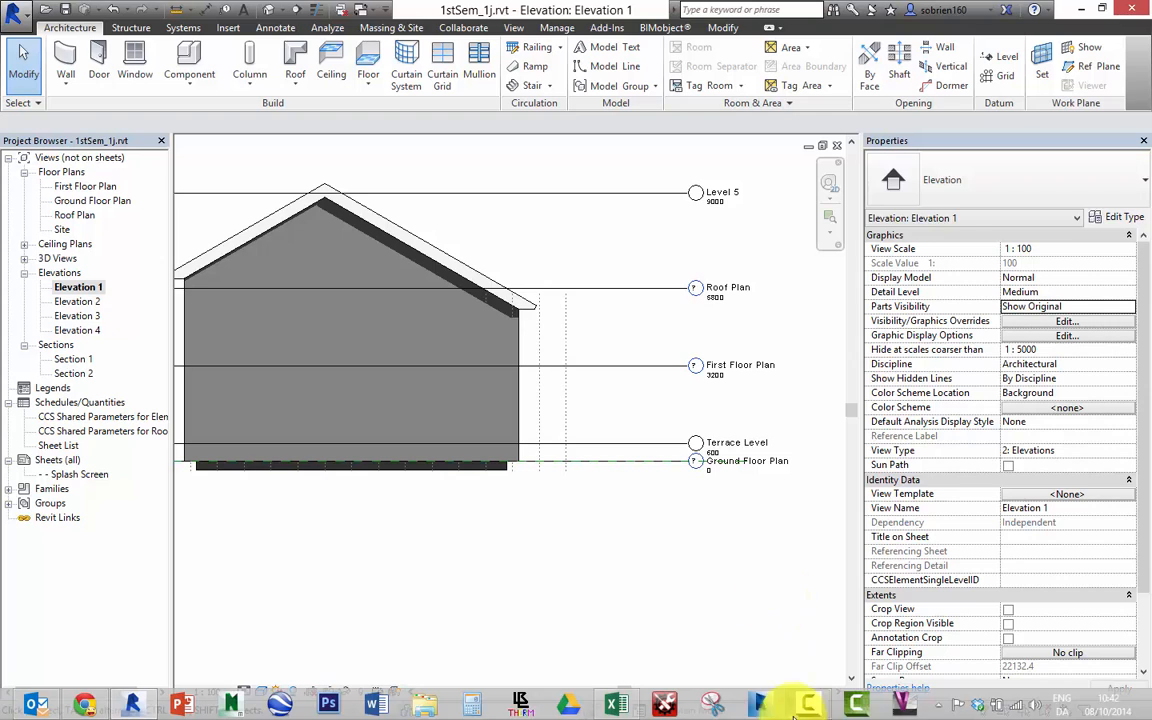
{"action": "left_click", "coordinate": [810, 708]}
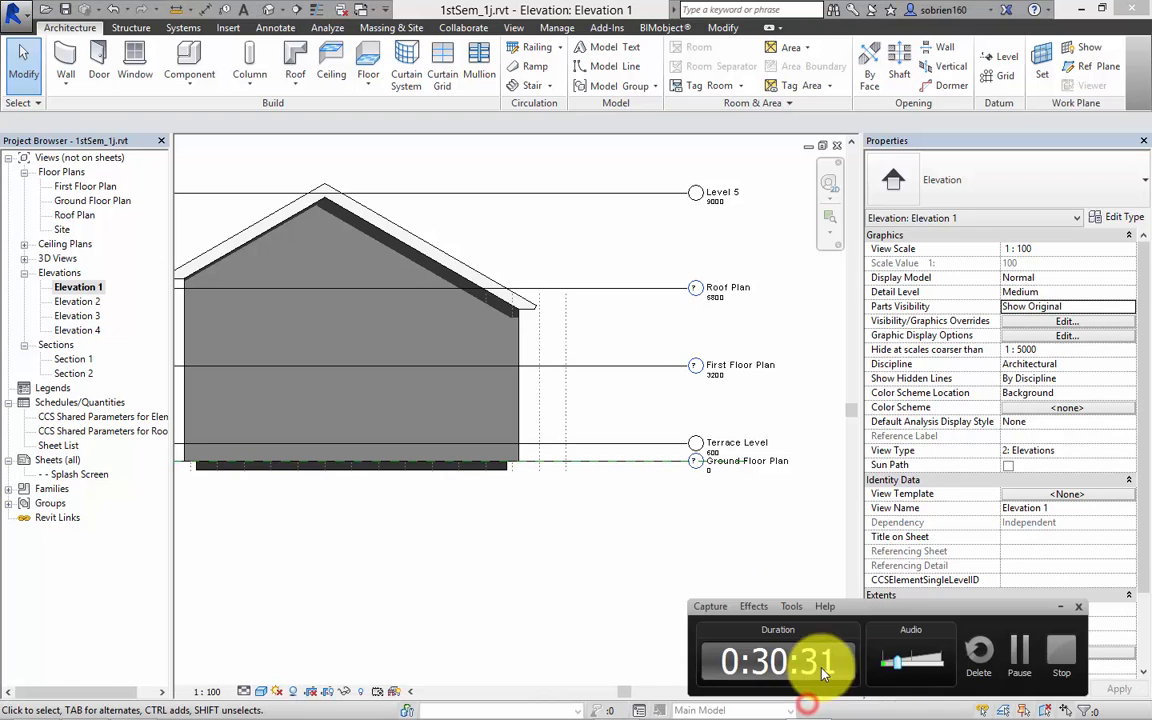
{"action": "left_click", "coordinate": [1023, 658]}
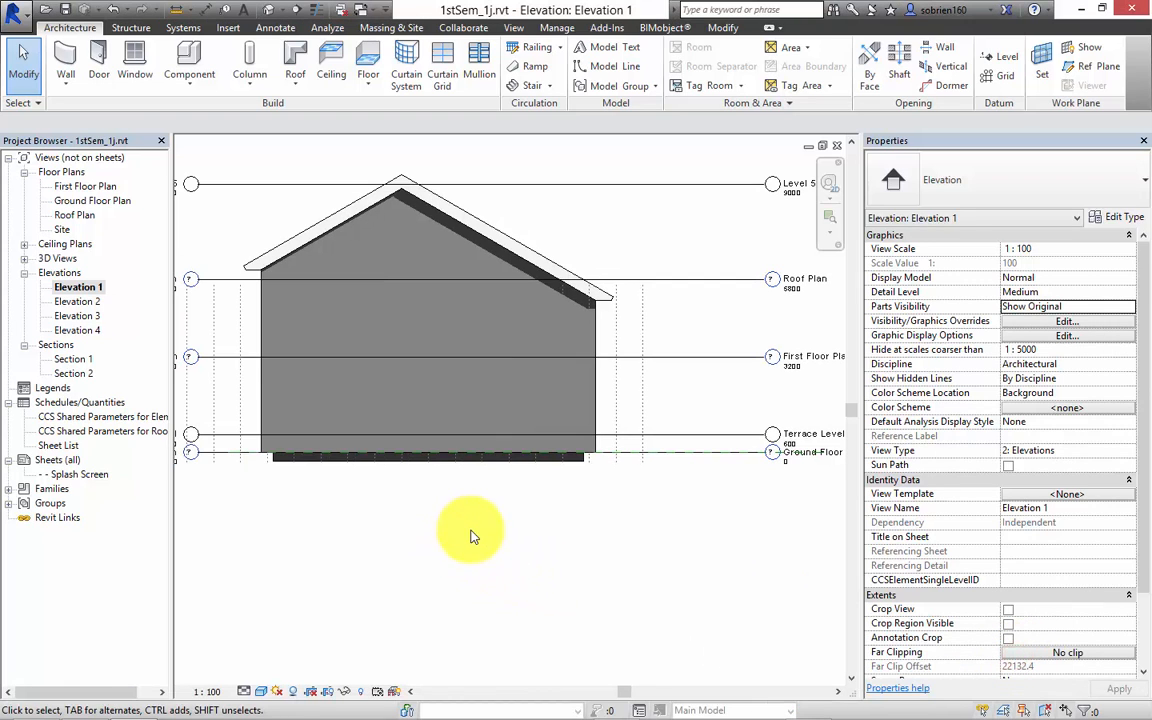
Step: Create a new floor plan view for the Terrace Level
{"action": "middle_click_drag", "start_coordinate": [553, 450], "coordinate": [561, 481]}
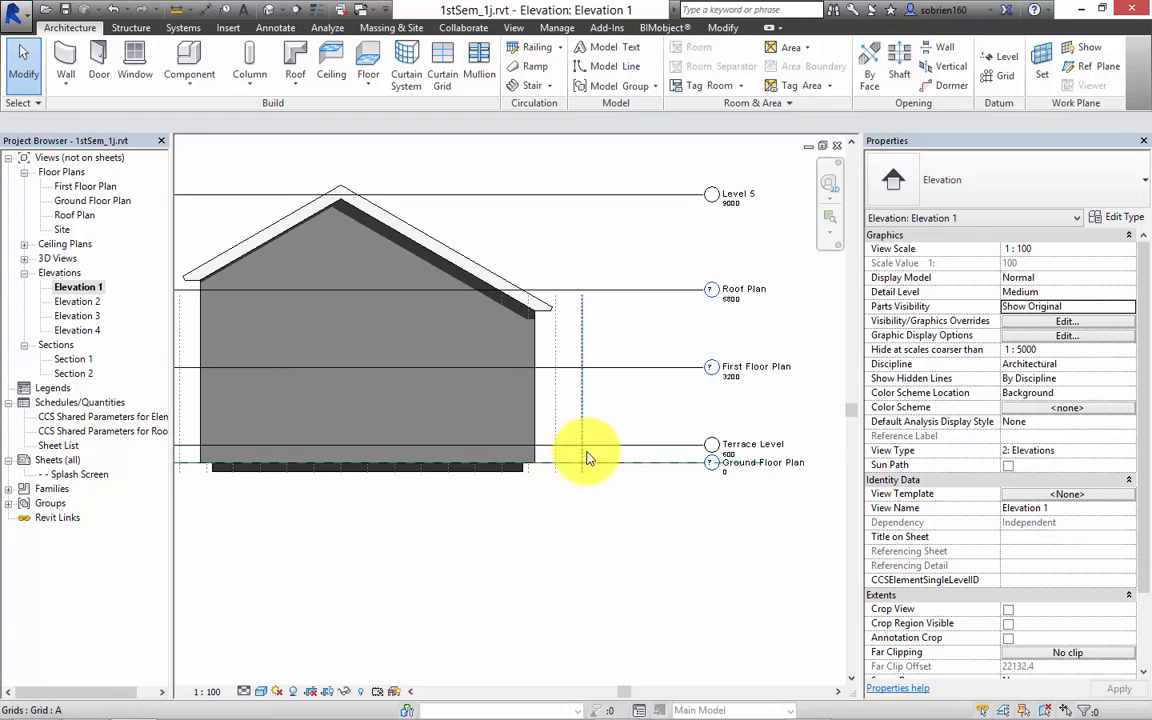
{"action": "left_click", "coordinate": [513, 28]}
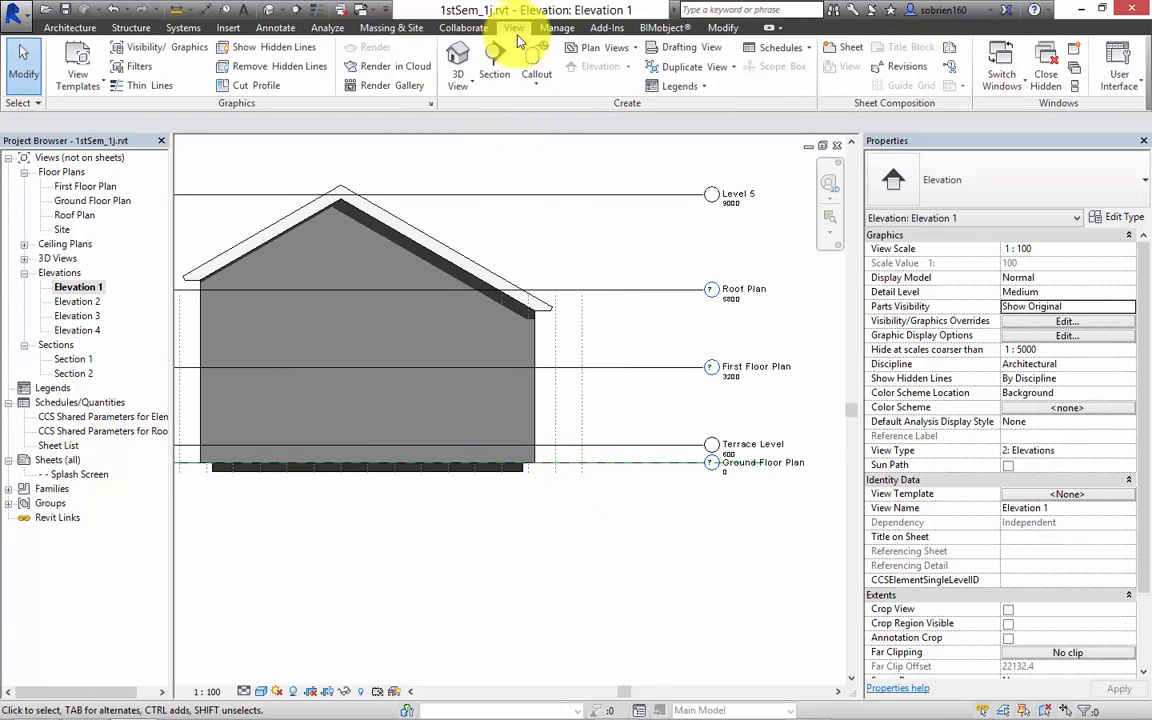
{"action": "left_click", "coordinate": [635, 51]}
{"action": "left_click", "coordinate": [620, 70]}
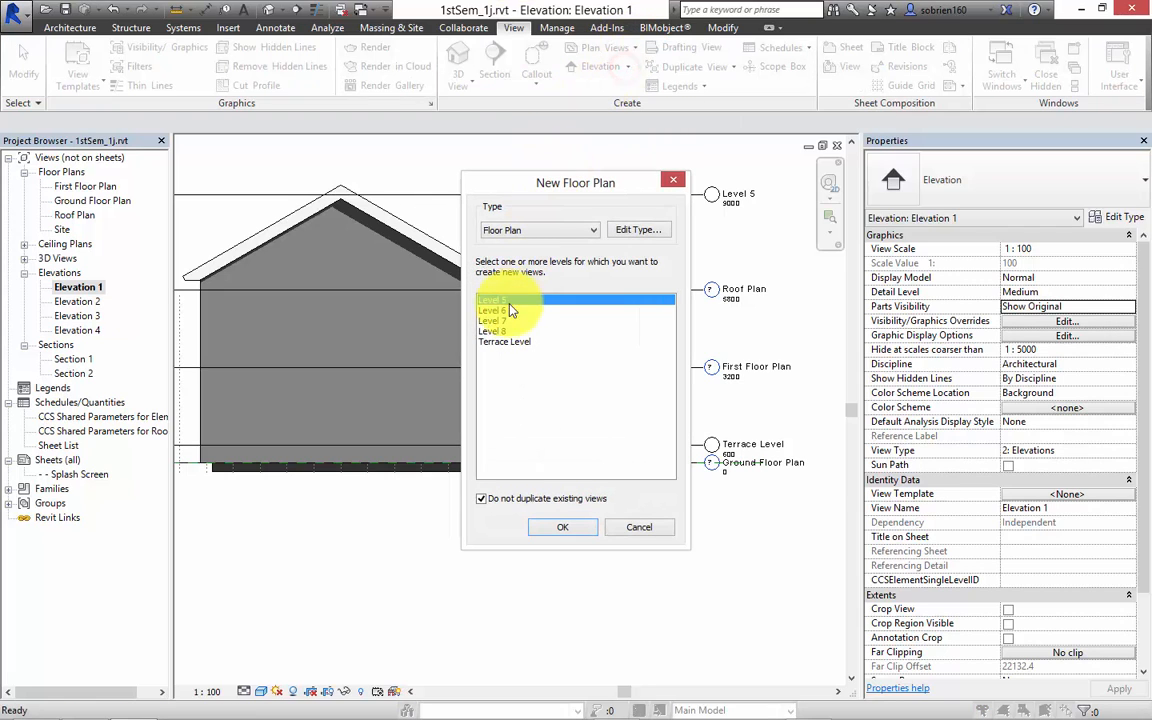
{"action": "left_click", "coordinate": [506, 343]}
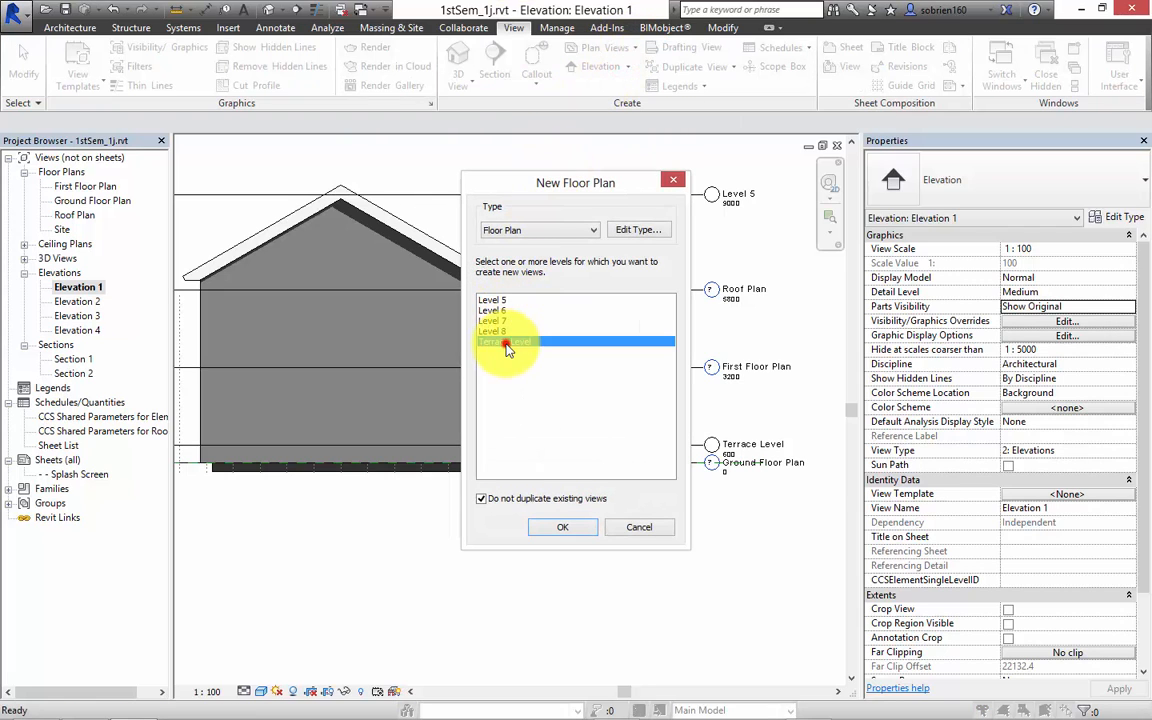
{"action": "left_click", "coordinate": [567, 529]}
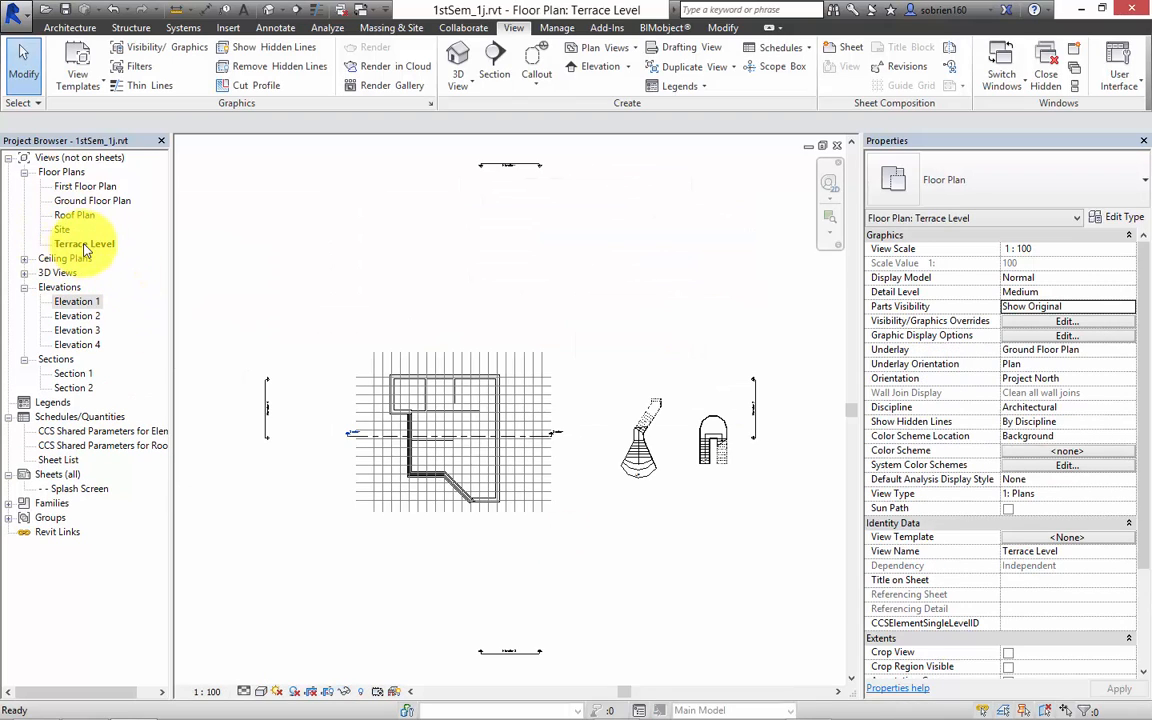
Step: Reopen the Ground Floor Plan and examine the living, kitchen, dining and terrace areas of the lower level in the underlay sketch
{"action": "left_click", "coordinate": [77, 301]}
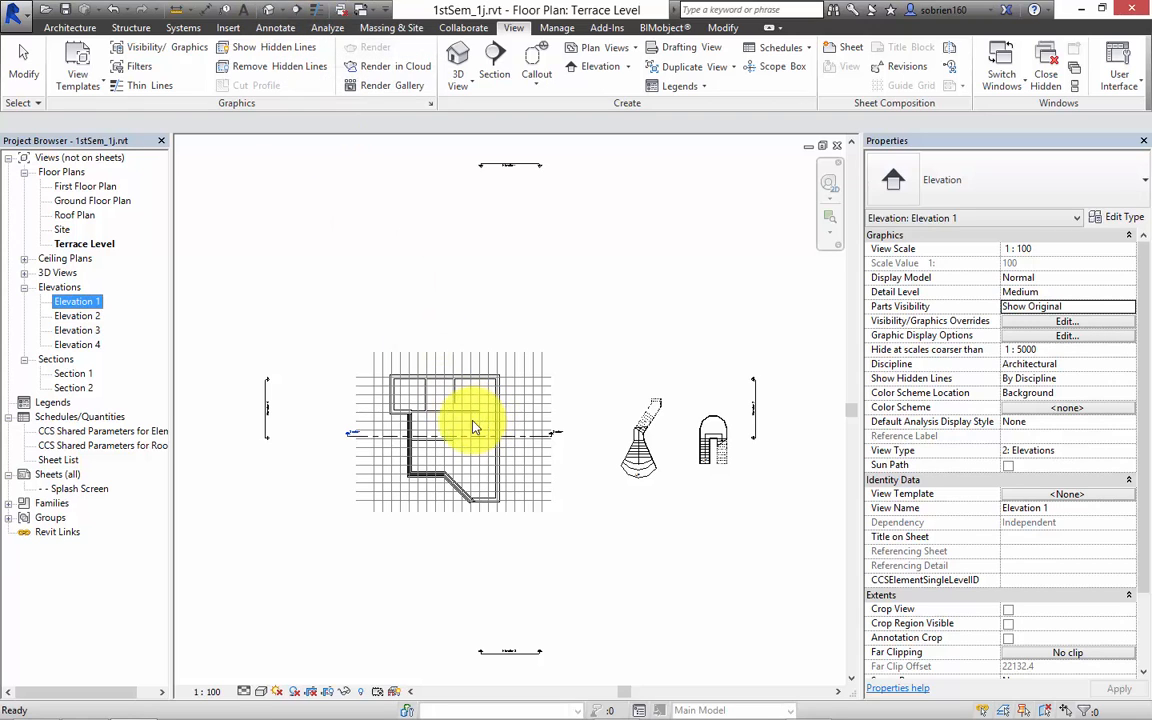
{"action": "double_click", "coordinate": [75, 200]}
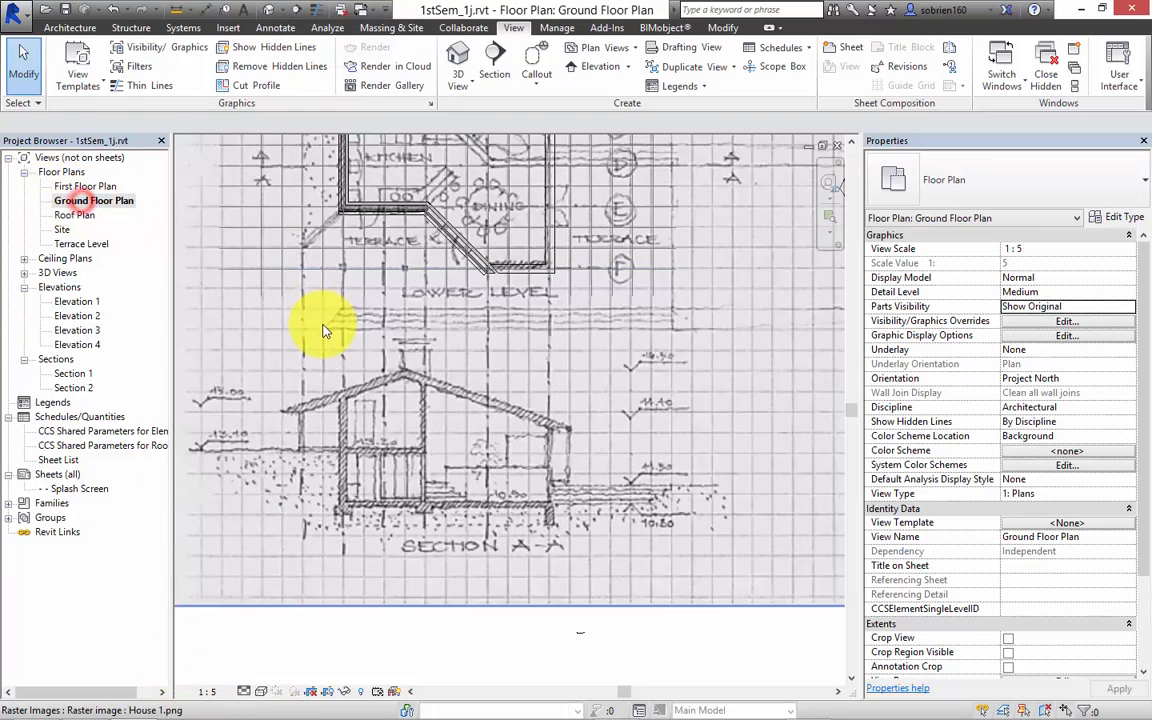
{"action": "middle_click_drag", "start_coordinate": [418, 482], "coordinate": [502, 628]}
{"action": "scroll", "coordinate": [419, 491], "scroll_direction": "down", "scroll_amount": 3}
{"action": "mouse_move", "coordinate": [543, 409]}
{"action": "middle_mouse_down"}
{"action": "mouse_move", "coordinate": [570, 559]}
{"action": "mouse_move", "coordinate": [560, 399]}
{"action": "middle_mouse_up"}
{"action": "scroll", "coordinate": [522, 458], "scroll_direction": "up", "scroll_amount": 5}
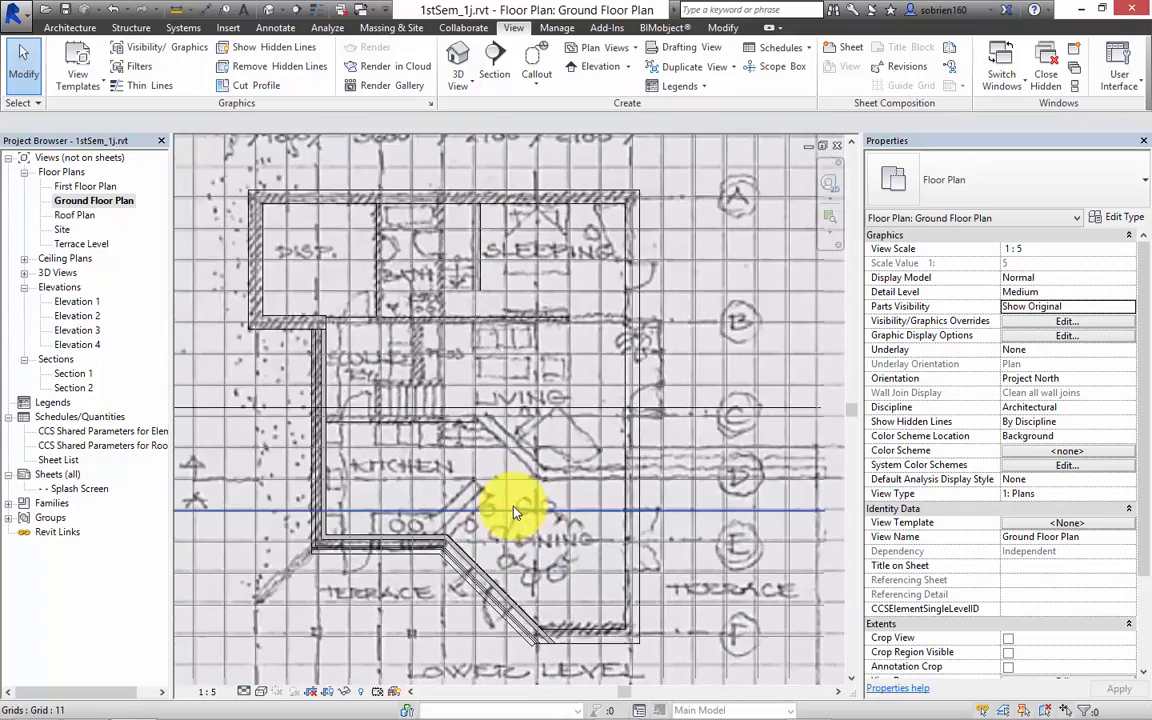
{"action": "scroll", "coordinate": [513, 511], "scroll_direction": "up", "scroll_amount": 1}
{"action": "scroll", "coordinate": [502, 467], "scroll_direction": "down", "scroll_amount": 1}
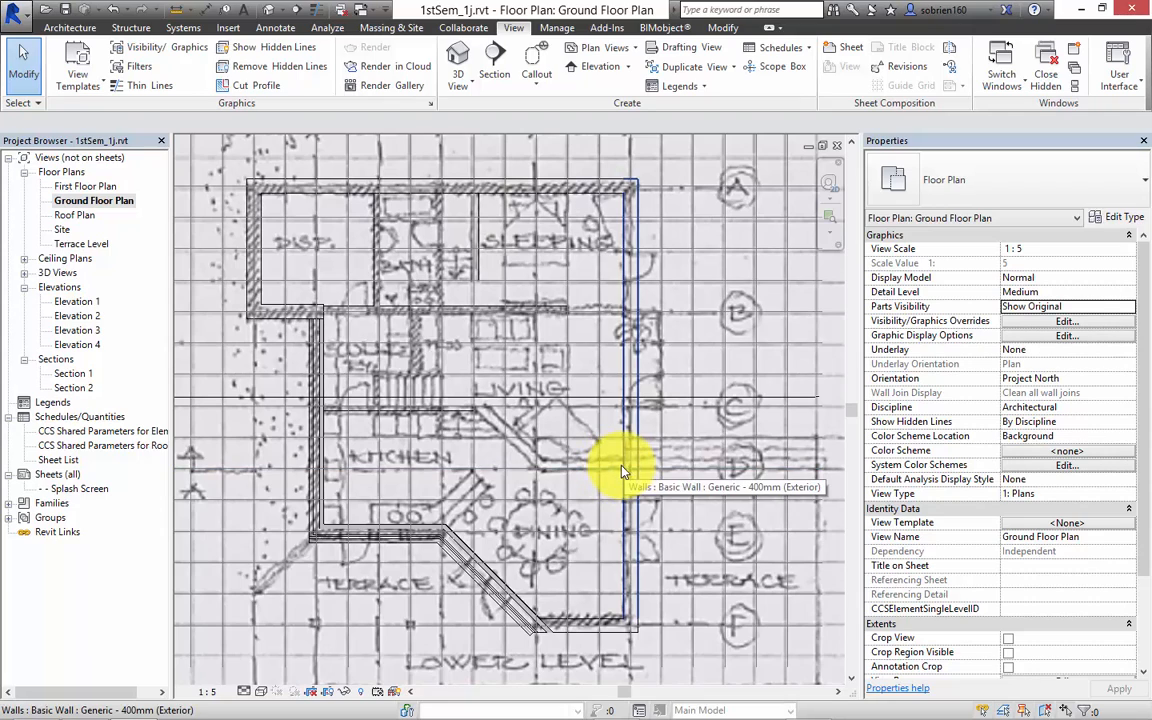
{"action": "scroll", "coordinate": [621, 470], "scroll_direction": "down", "scroll_amount": 6}
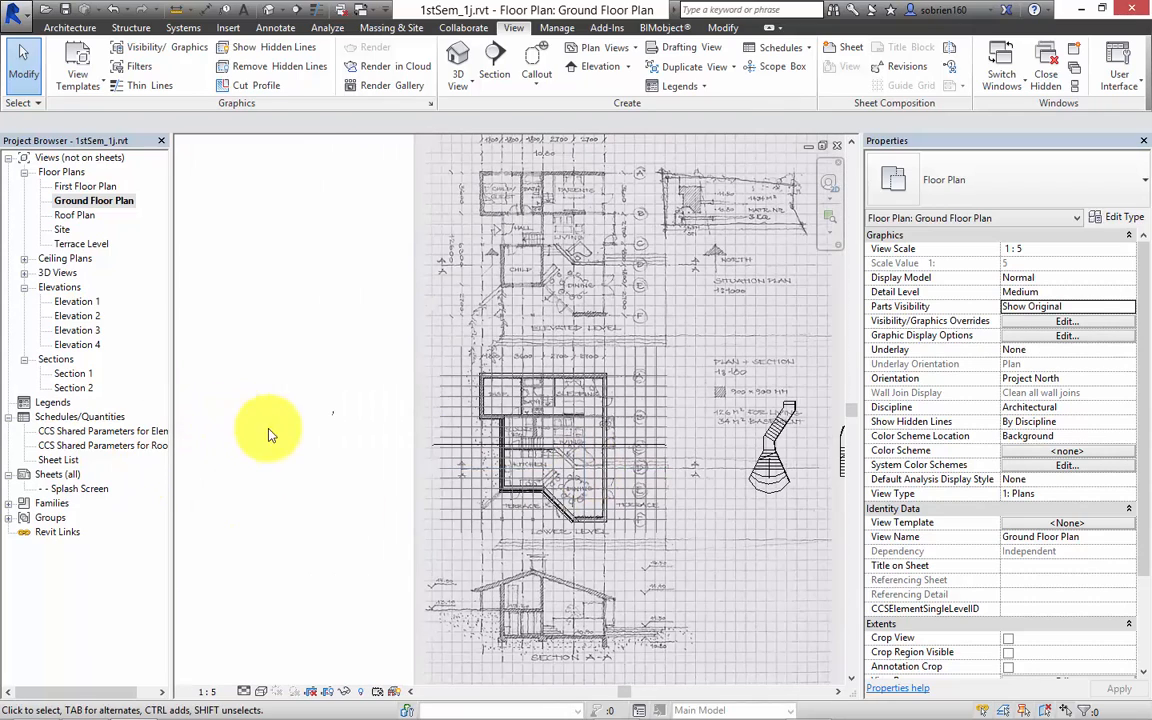
Step: Copy the Generic - 300mm ground floor slab and paste it aligned to the Terrace Level
{"action": "scroll", "coordinate": [595, 502], "scroll_direction": "up", "scroll_amount": 5}
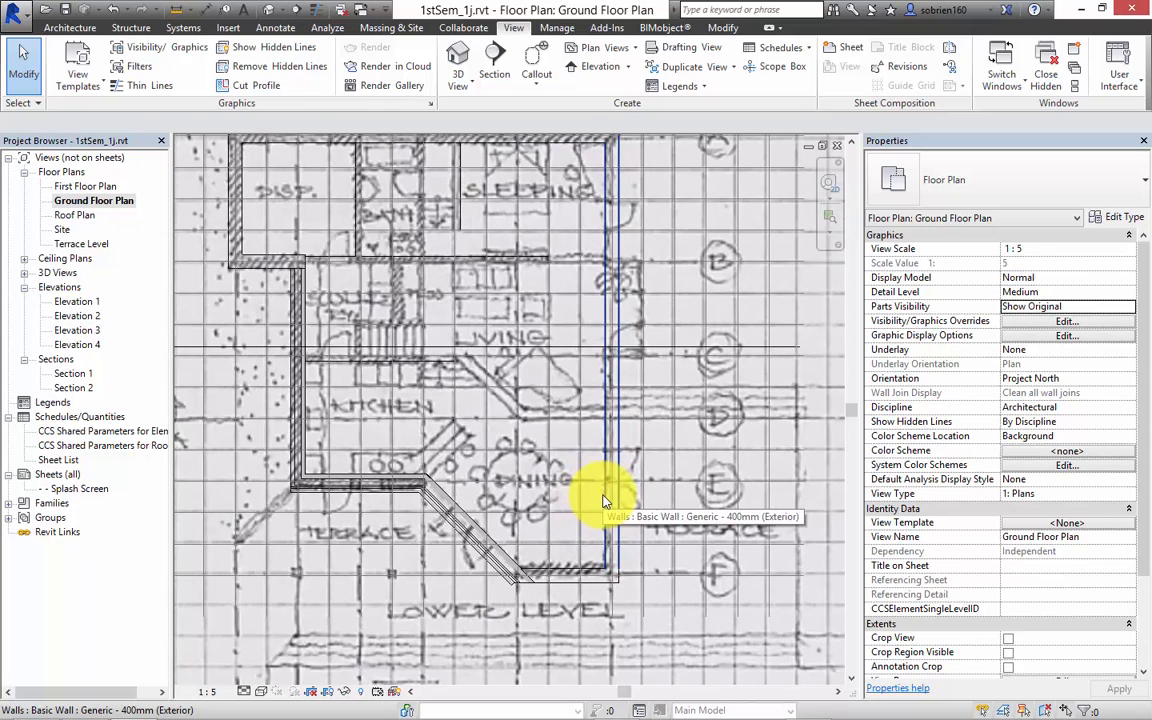
{"action": "key", "text": "Tab"}
{"action": "key", "text": "Tab"}
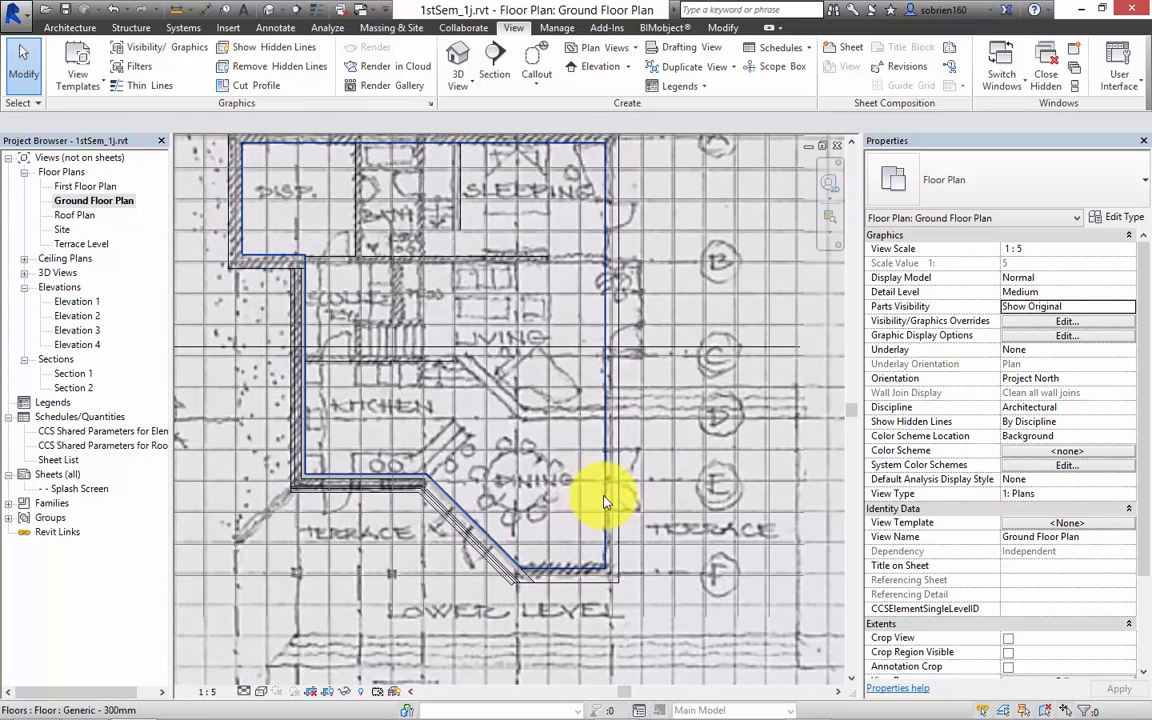
{"action": "left_click", "coordinate": [600, 493]}
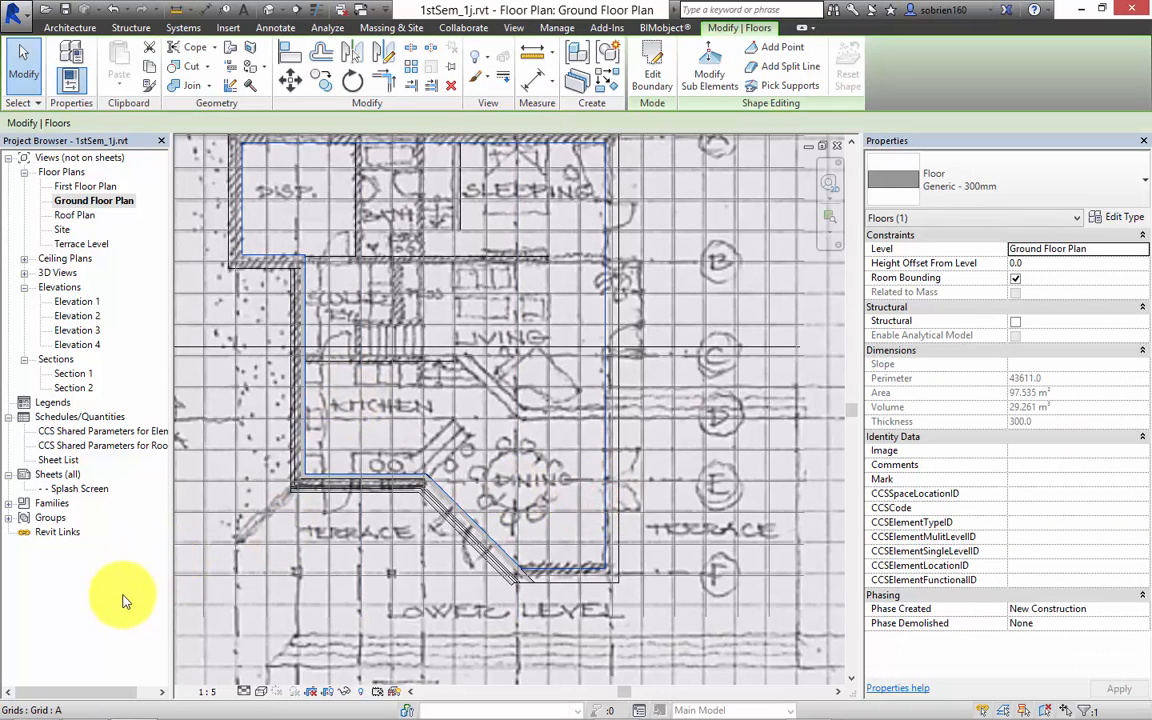
{"action": "scroll", "coordinate": [728, 607], "scroll_direction": "down", "scroll_amount": 5}
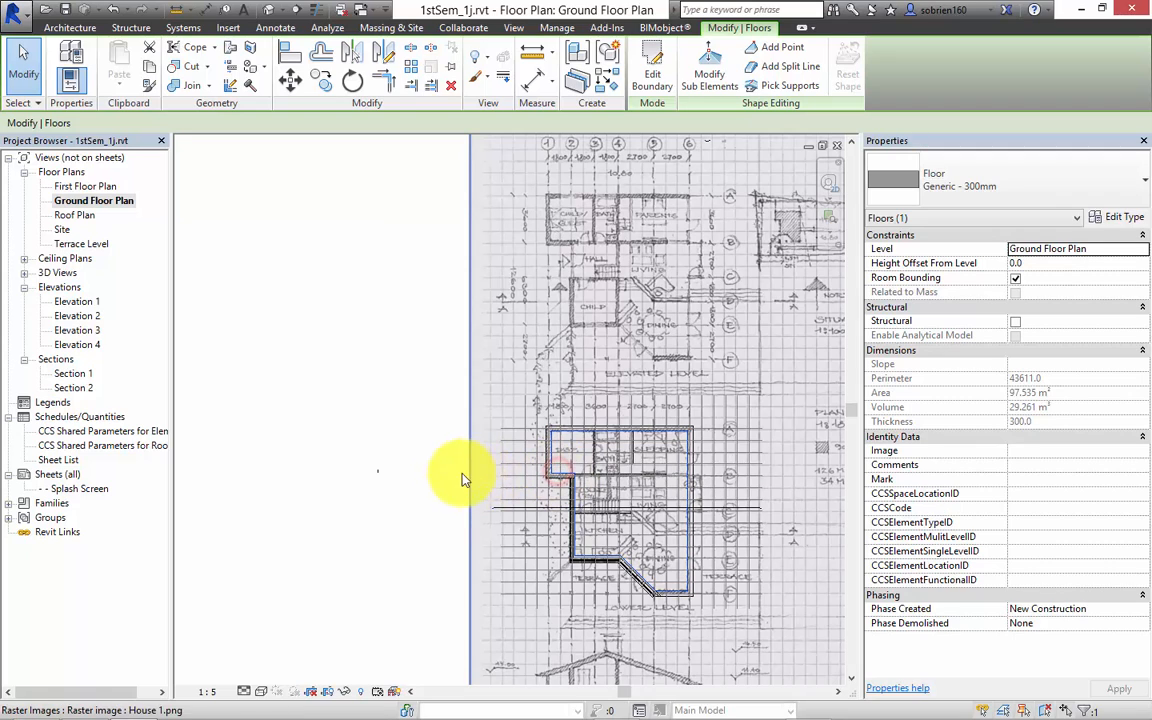
{"action": "left_click", "coordinate": [151, 72]}
{"action": "left_click", "coordinate": [121, 84]}
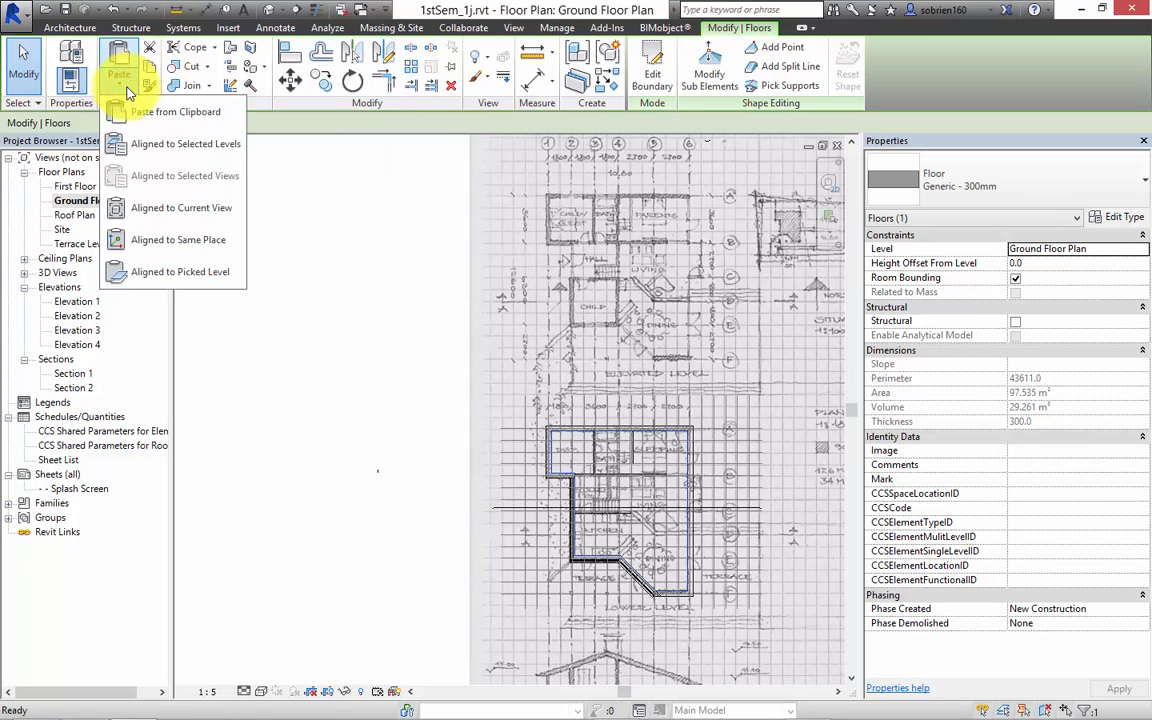
{"action": "left_click", "coordinate": [157, 146]}
{"action": "left_click", "coordinate": [507, 333]}
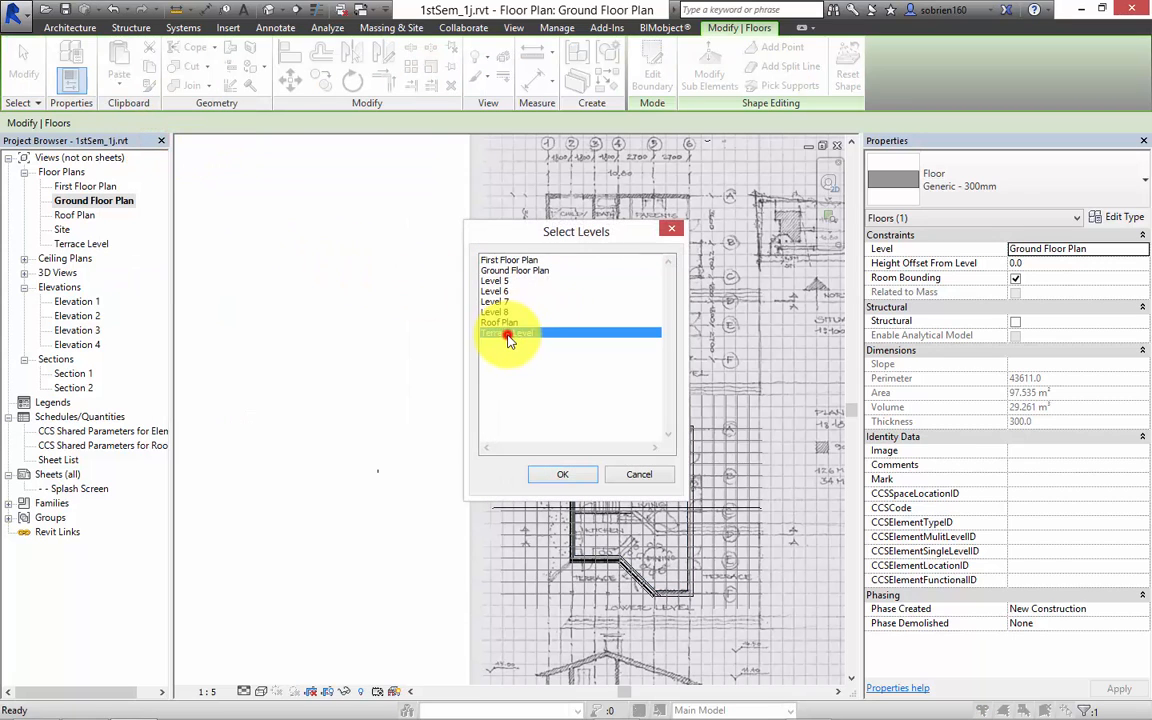
{"action": "left_click", "coordinate": [556, 474]}
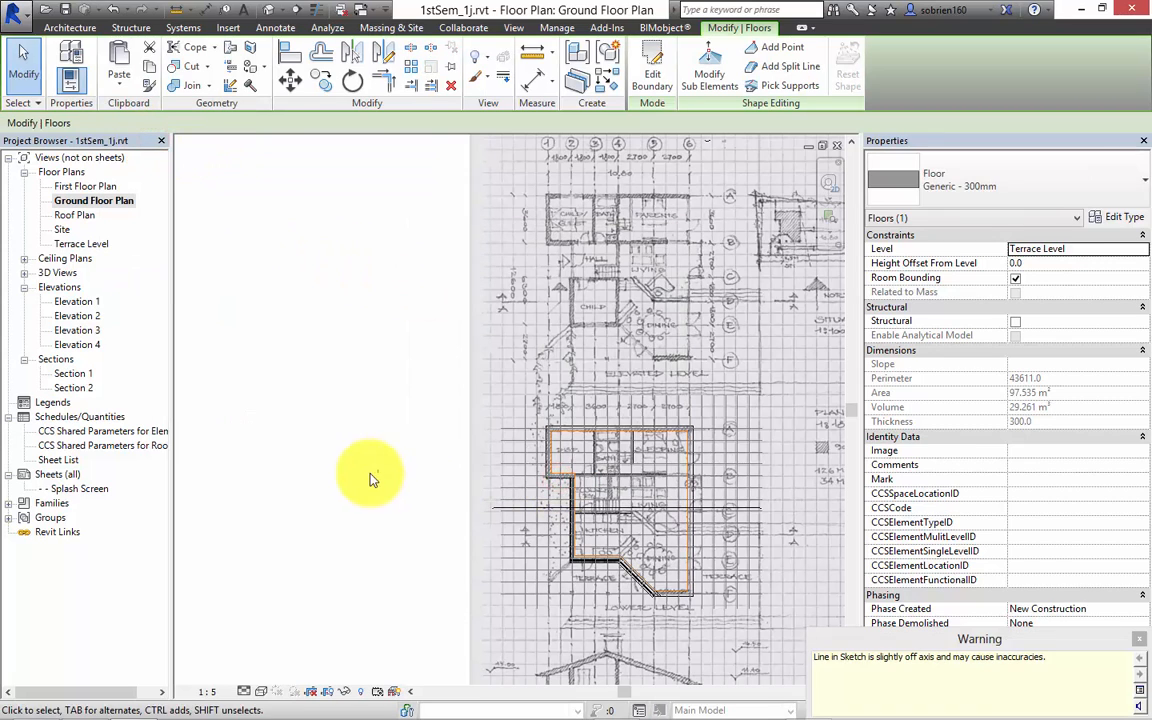
{"action": "left_click", "coordinate": [1139, 641]}
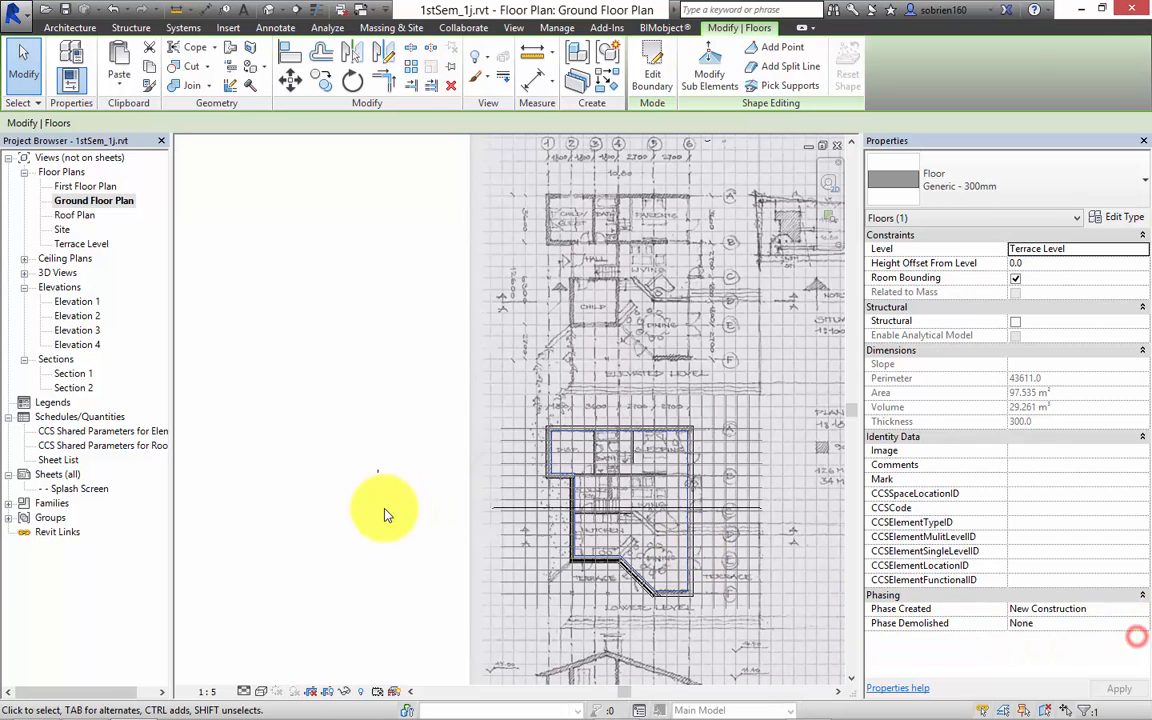
Step: Start a new wall on the Ground Floor Plan using the Basic Wall type Generic - 150mm (Interior)
{"action": "left_click", "coordinate": [360, 504]}
{"action": "middle_click_drag", "start_coordinate": [433, 396], "coordinate": [410, 383]}
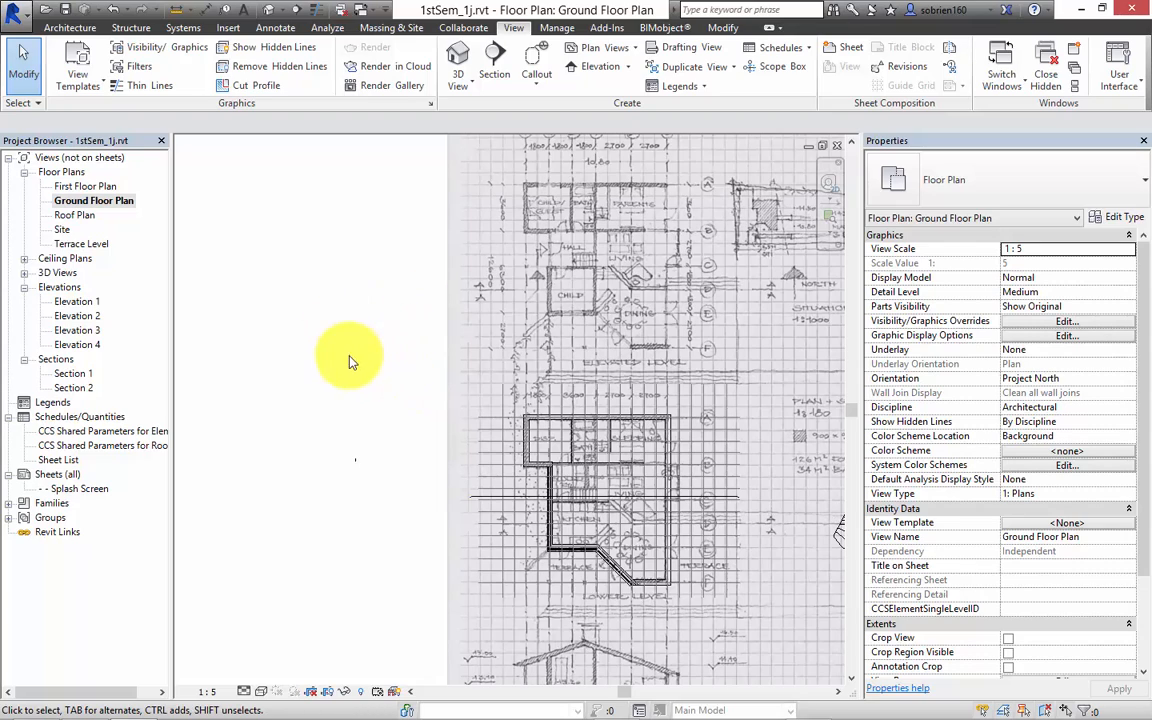
{"action": "middle_click_drag", "start_coordinate": [350, 359], "coordinate": [308, 323]}
{"action": "scroll", "coordinate": [490, 488], "scroll_direction": "up", "scroll_amount": 1}
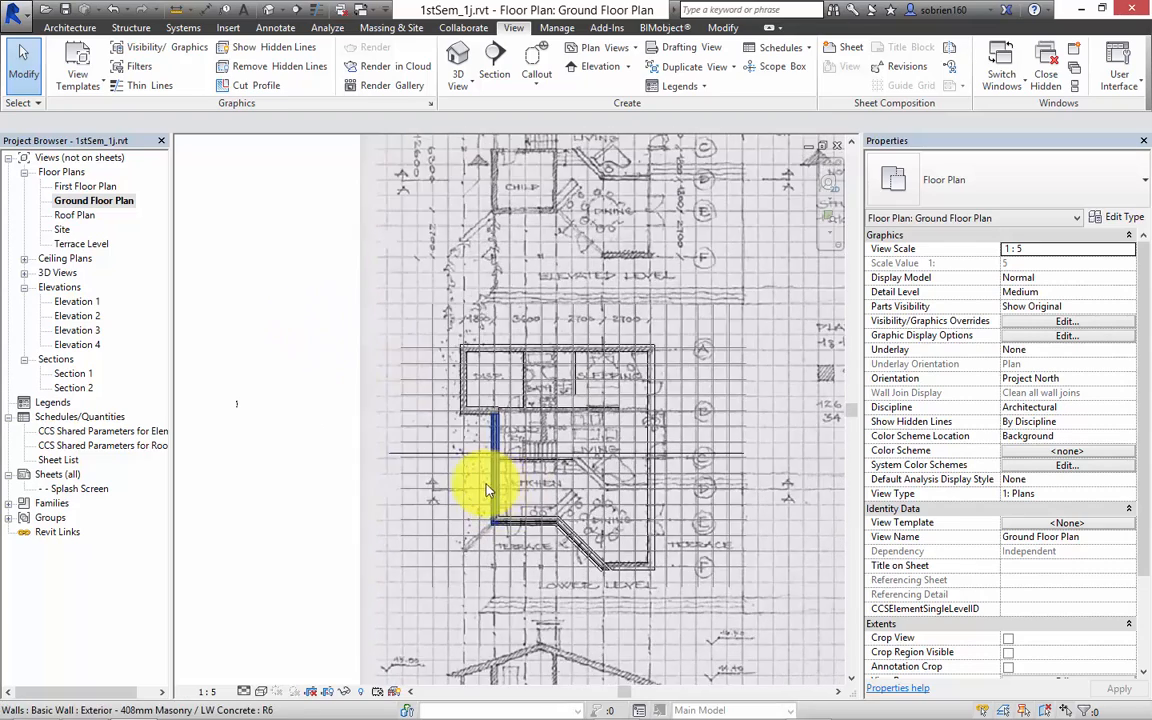
{"action": "scroll", "coordinate": [490, 480], "scroll_direction": "up", "scroll_amount": 3}
{"action": "middle_click_drag", "start_coordinate": [505, 450], "coordinate": [490, 405]}
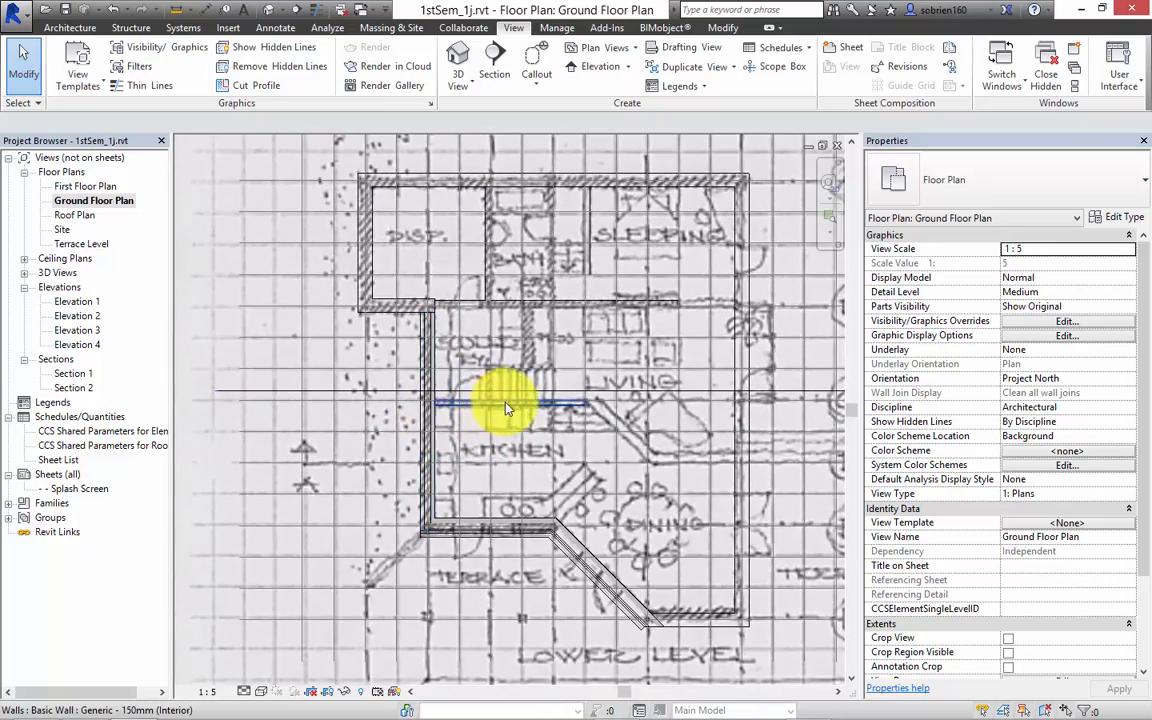
{"action": "scroll", "coordinate": [512, 403], "scroll_direction": "up", "scroll_amount": 2}
{"action": "middle_click_drag", "start_coordinate": [568, 416], "coordinate": [486, 400]}
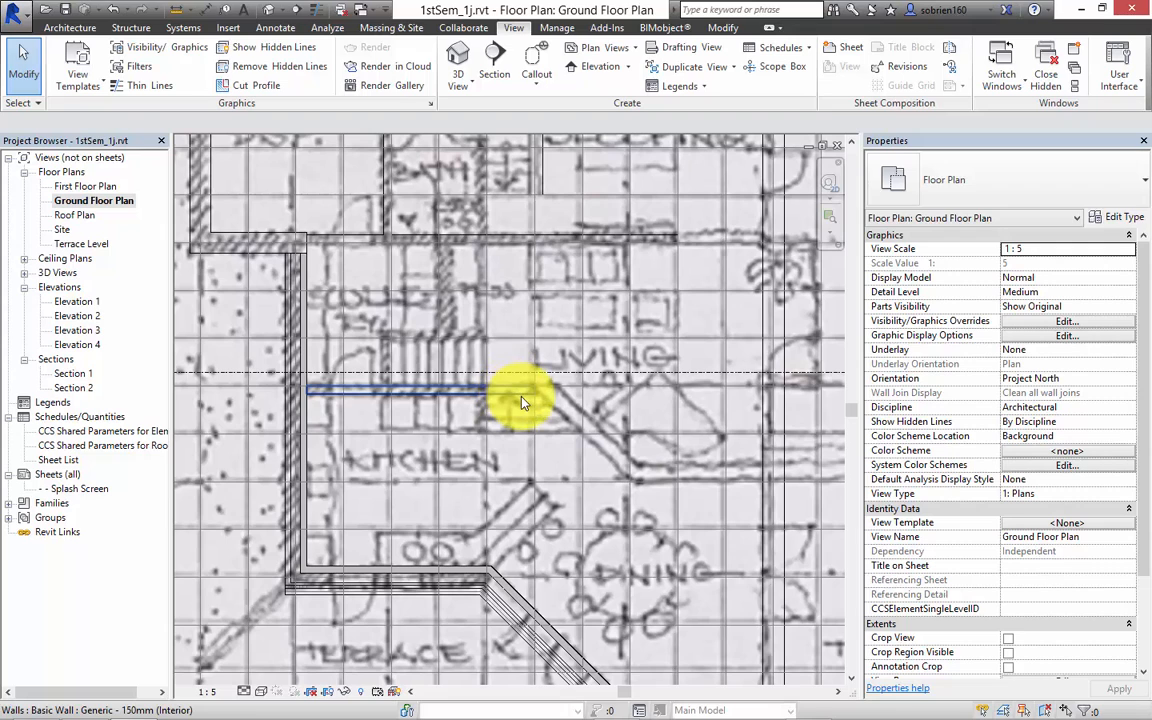
{"action": "left_click", "coordinate": [70, 30]}
{"action": "left_click", "coordinate": [72, 68]}
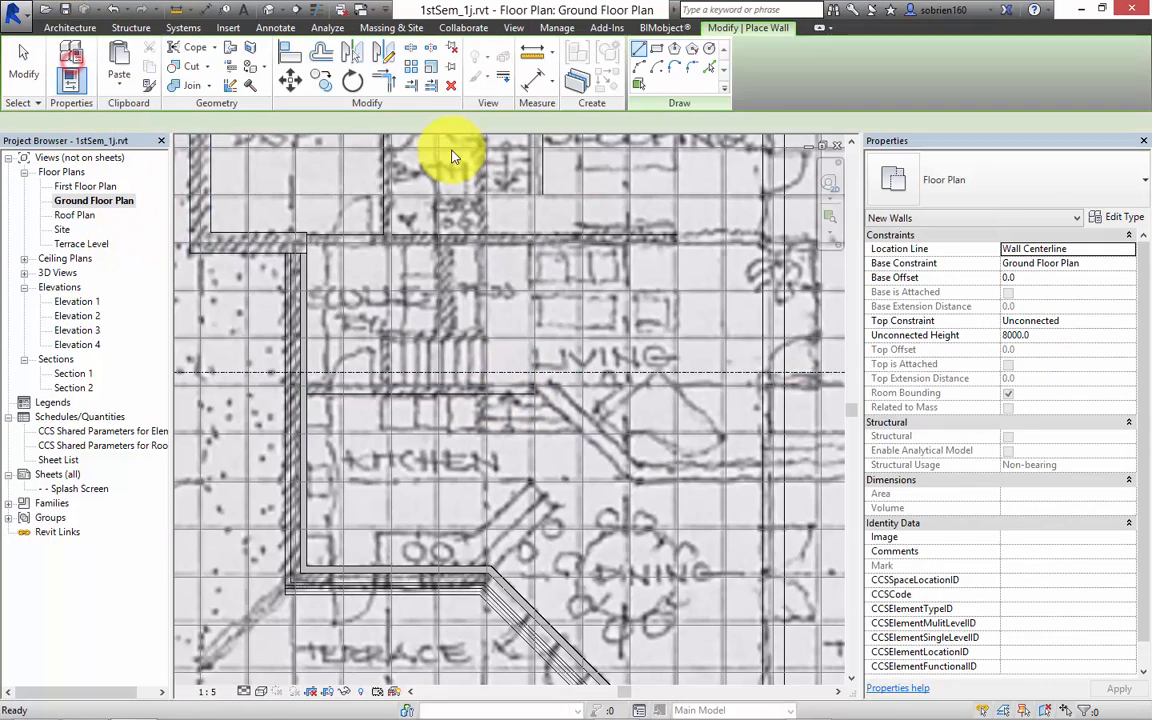
{"action": "left_click", "coordinate": [1107, 178]}
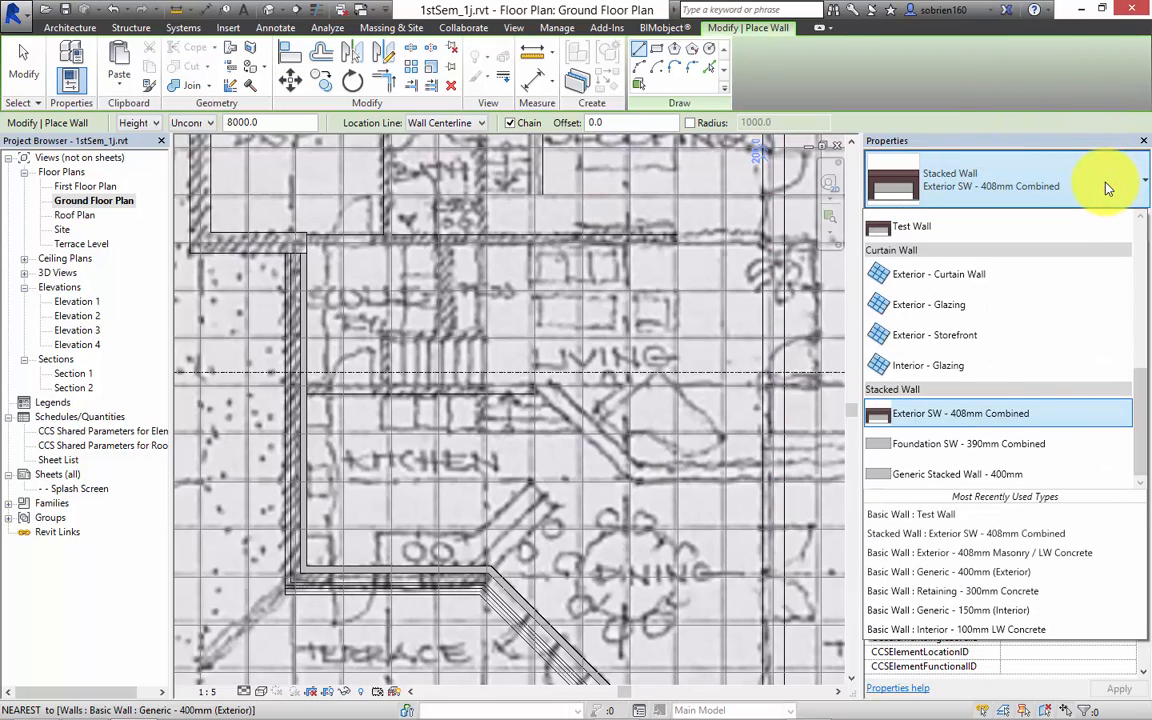
{"action": "left_click_drag", "start_coordinate": [1140, 382], "coordinate": [1142, 244]}
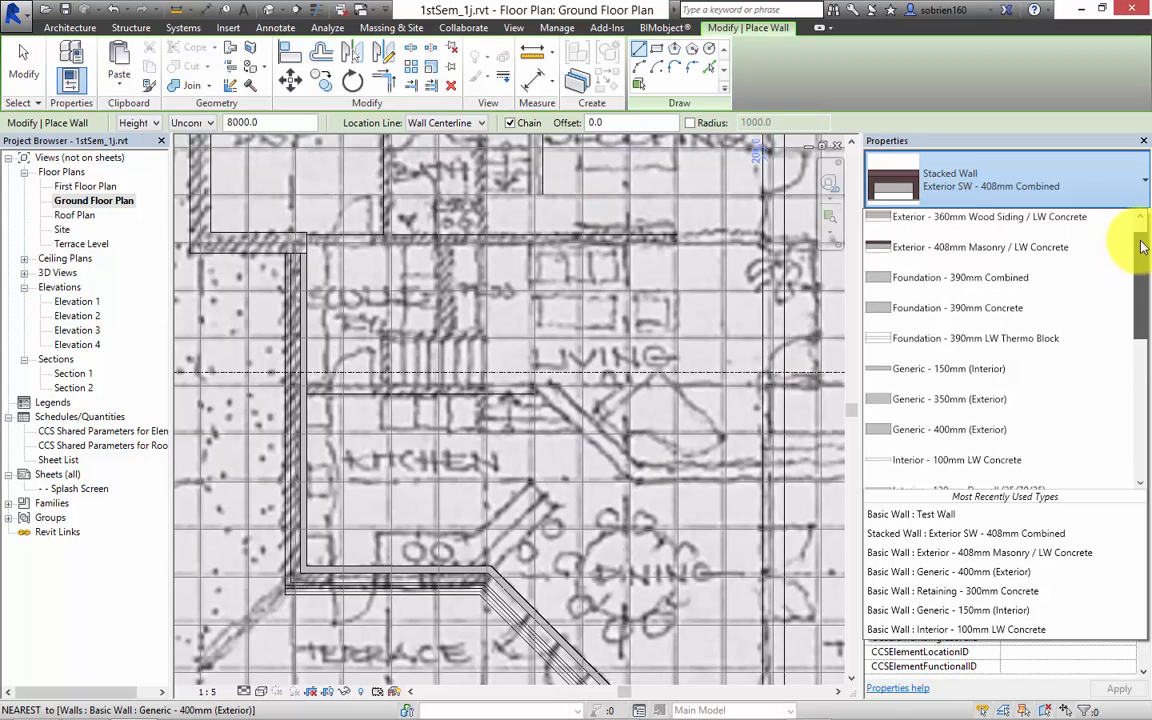
{"action": "left_click", "coordinate": [1010, 383]}
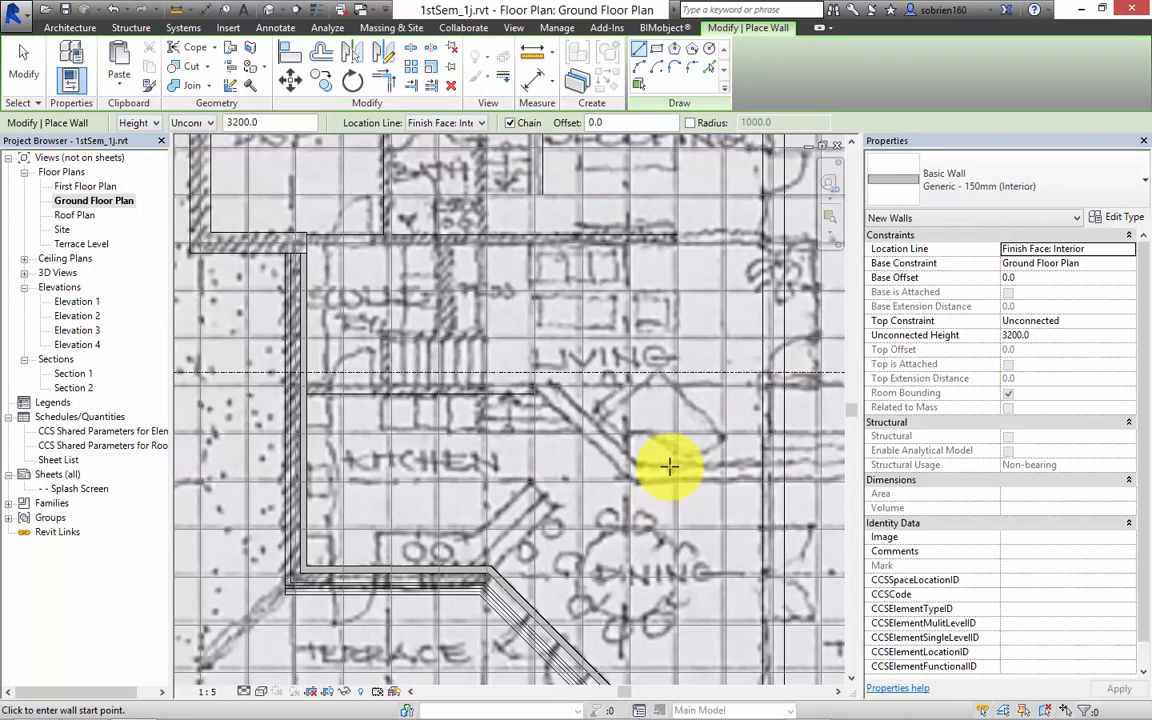
Step: Draw the interior wall from the exterior wall on the living/dining side, then diagonally to the end of the existing wall above the kitchen
{"action": "middle_click_drag", "start_coordinate": [663, 465], "coordinate": [560, 442]}
{"action": "left_click", "coordinate": [652, 455]}
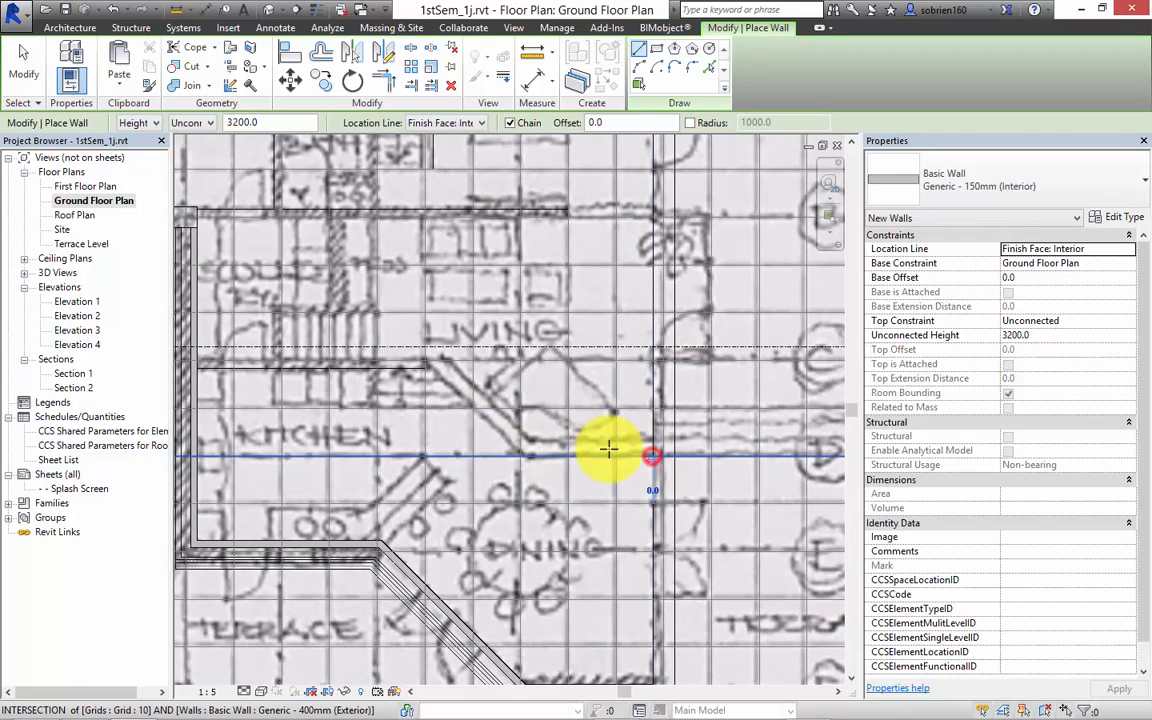
{"action": "left_click", "coordinate": [521, 452]}
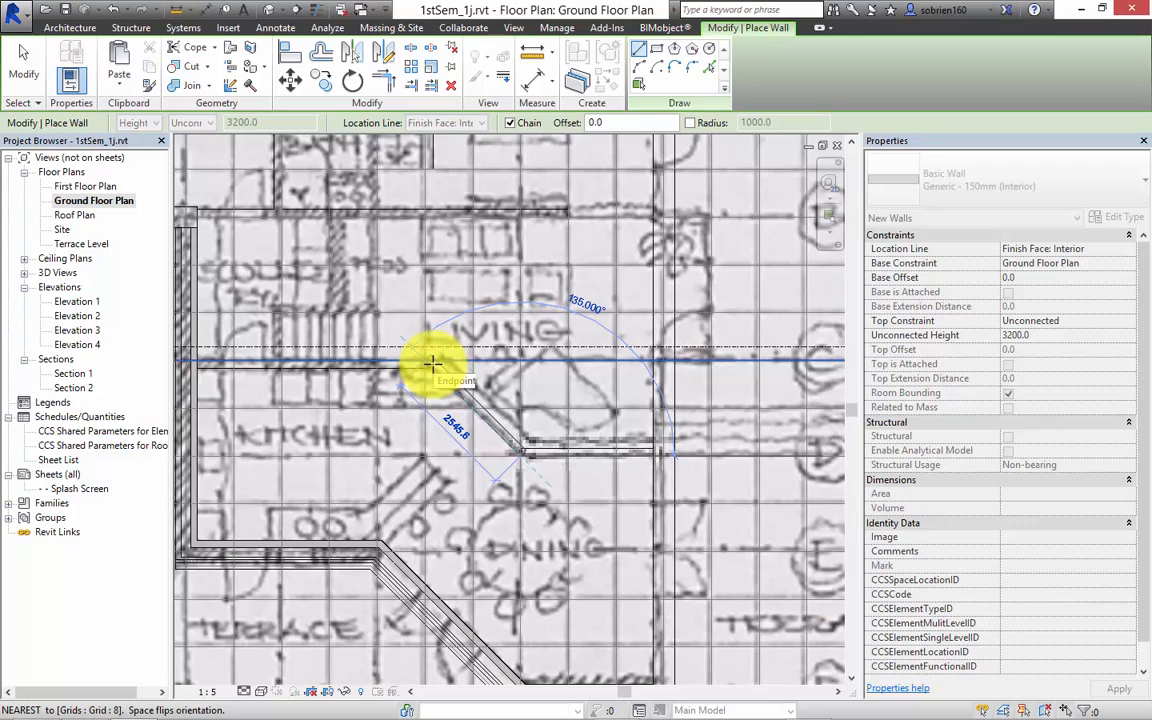
{"action": "scroll", "coordinate": [432, 362], "scroll_direction": "up", "scroll_amount": 3}
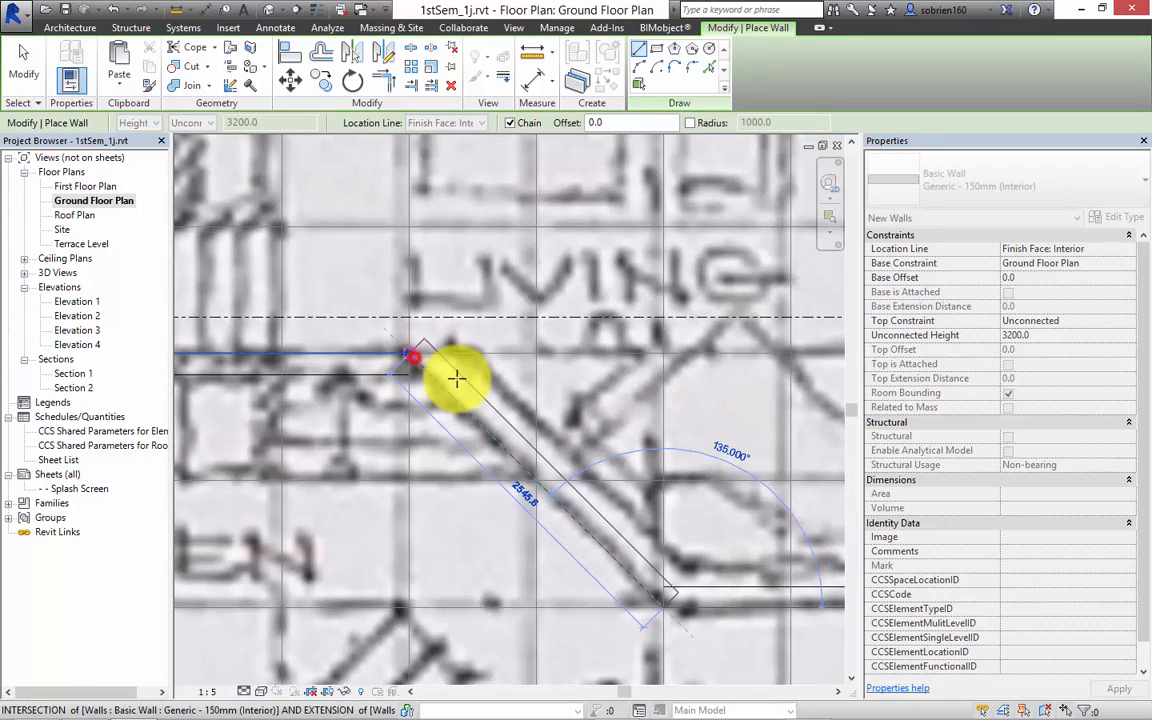
{"action": "left_click", "coordinate": [456, 378]}
{"action": "scroll", "coordinate": [497, 402], "scroll_direction": "down", "scroll_amount": 1}
{"action": "key", "text": "Escape"}
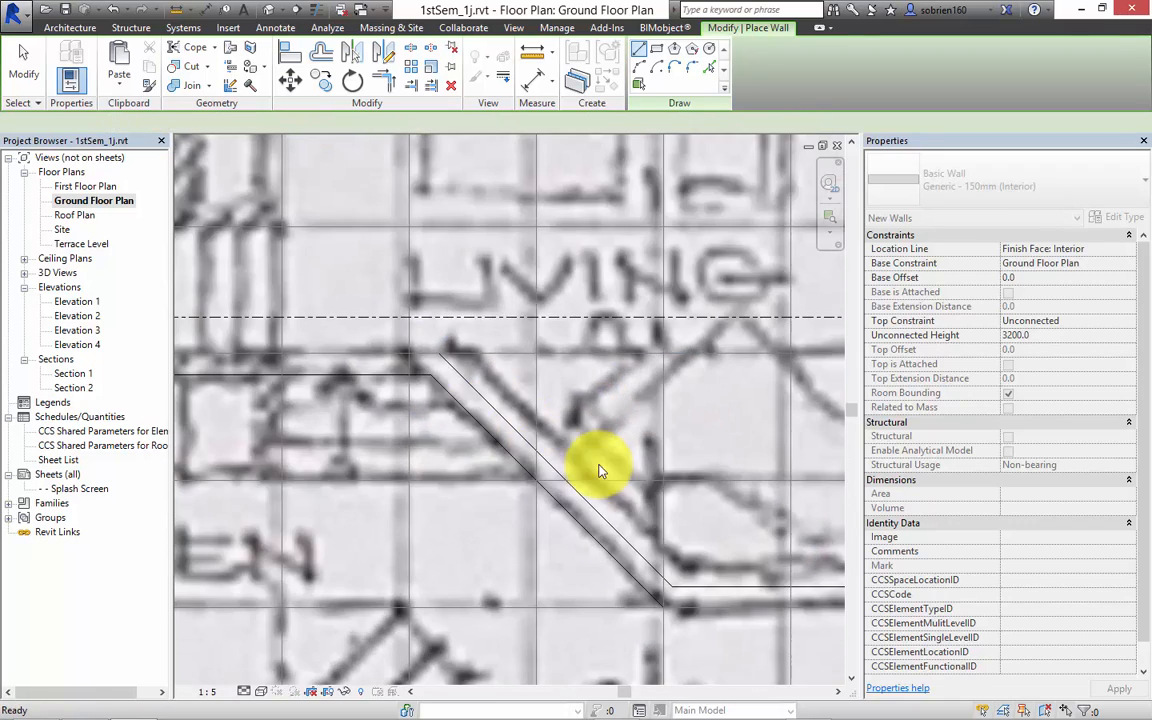
{"action": "key", "text": "Escape"}
{"action": "scroll", "coordinate": [620, 560], "scroll_direction": "down", "scroll_amount": 4}
{"action": "scroll", "coordinate": [660, 528], "scroll_direction": "up", "scroll_amount": 3}
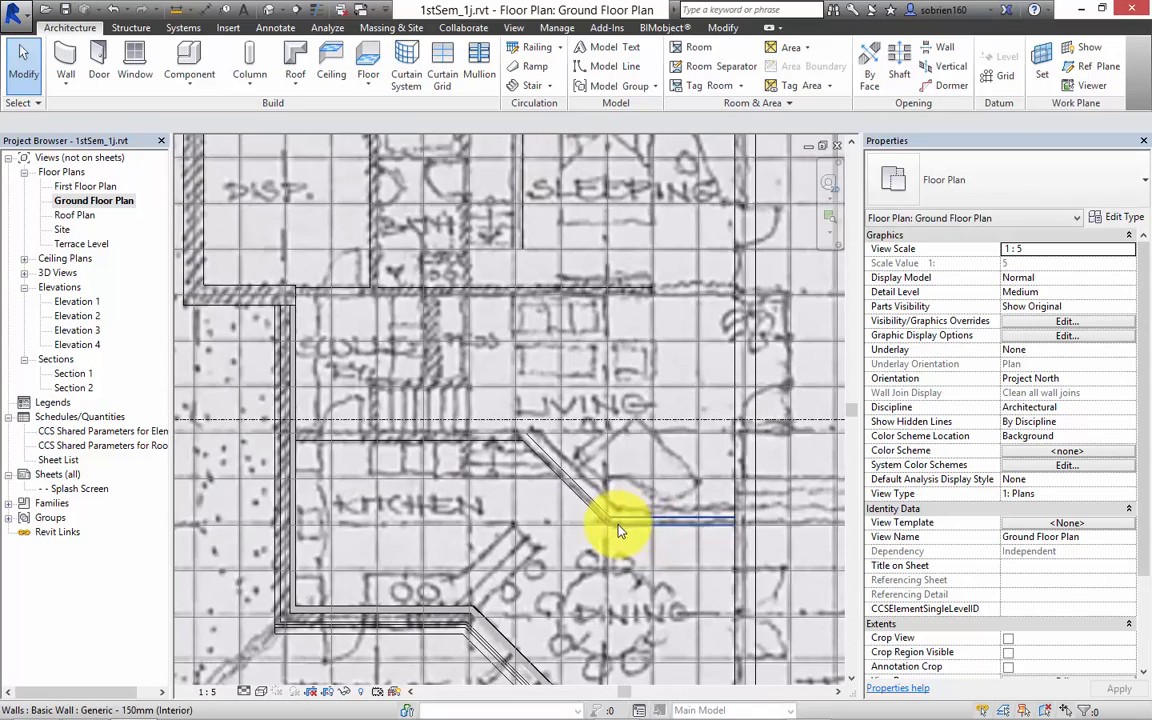
{"action": "scroll", "coordinate": [608, 519], "scroll_direction": "down", "scroll_amount": 3}
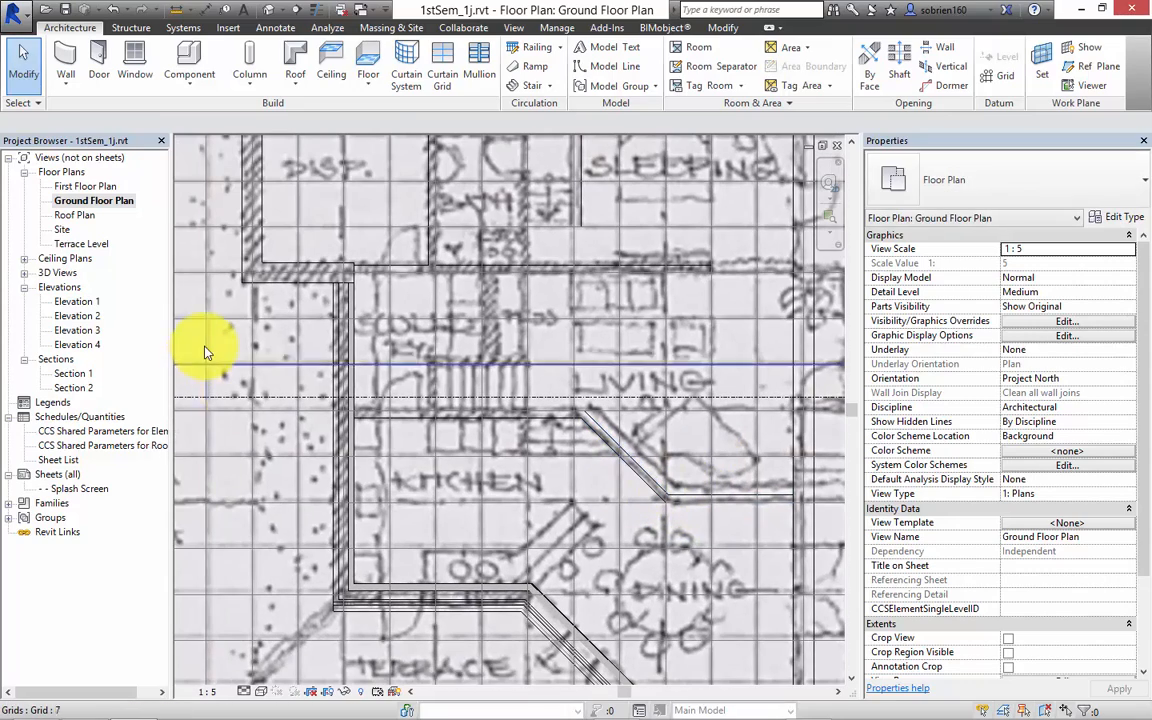
Step: On the Terrace Level plan, edit the 300mm floor's boundary and move its lowest edge up to the interior wall, shifting the diagonal edge sideways
{"action": "double_click", "coordinate": [78, 245]}
{"action": "scroll", "coordinate": [460, 460], "scroll_direction": "up", "scroll_amount": 4}
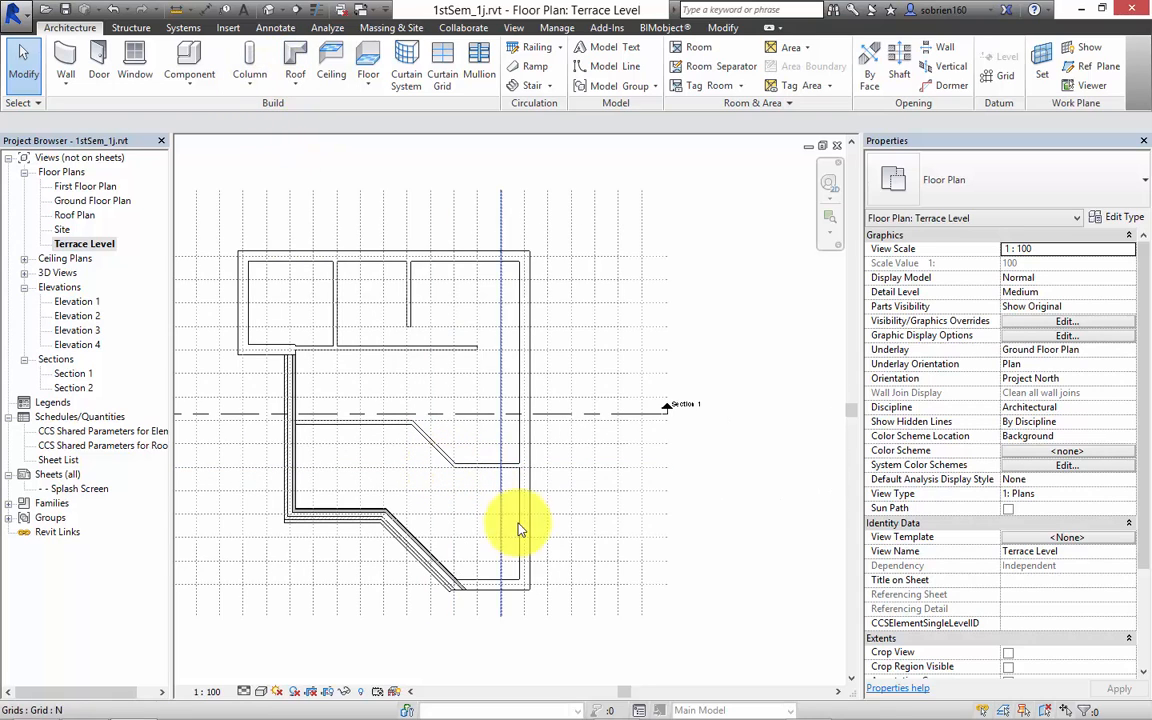
{"action": "key", "text": "Tab"}
{"action": "key", "text": "Tab"}
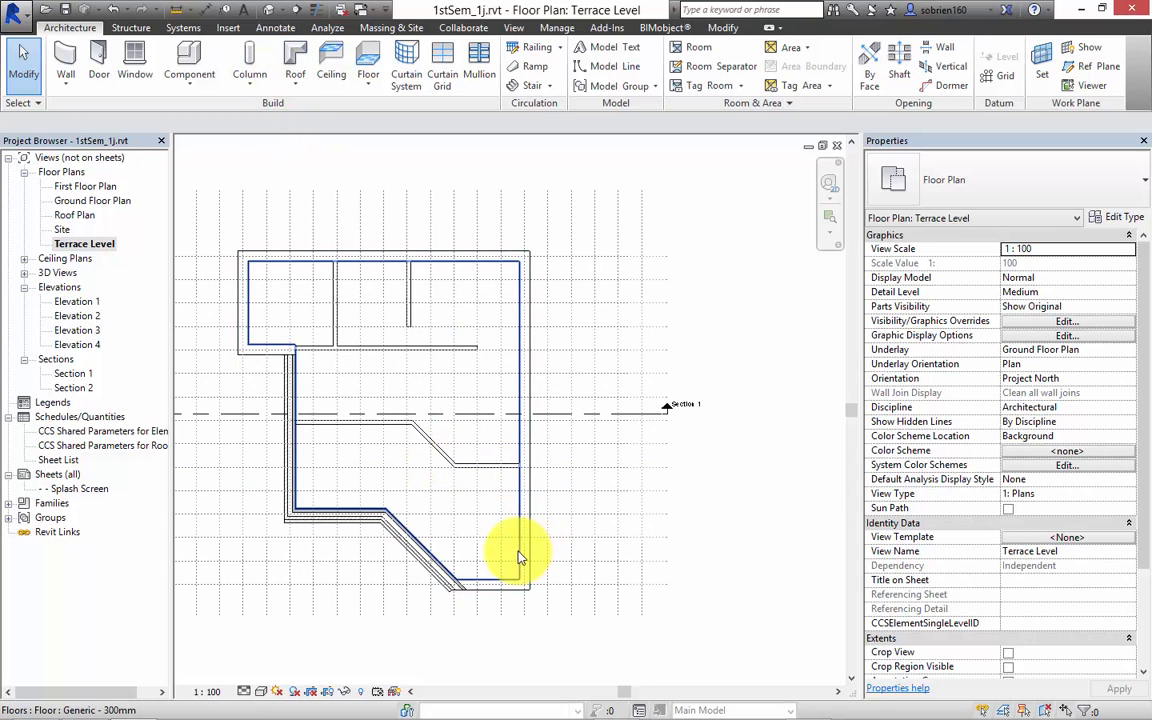
{"action": "left_click", "coordinate": [518, 553]}
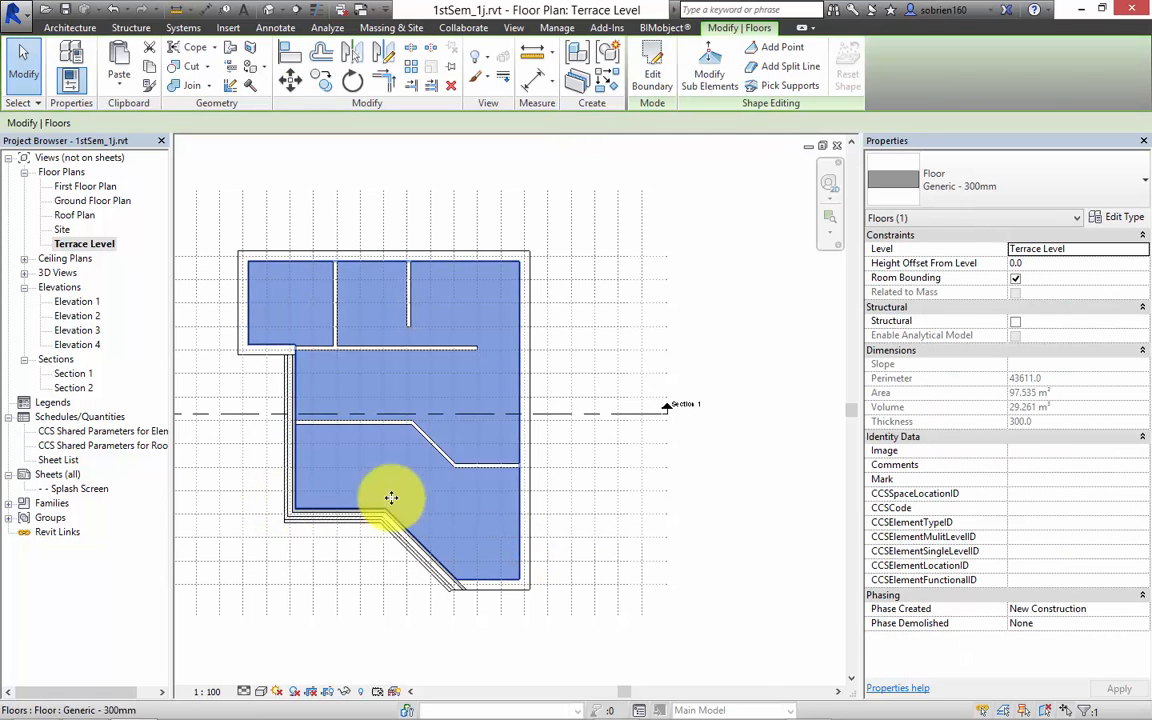
{"action": "left_click", "coordinate": [652, 78]}
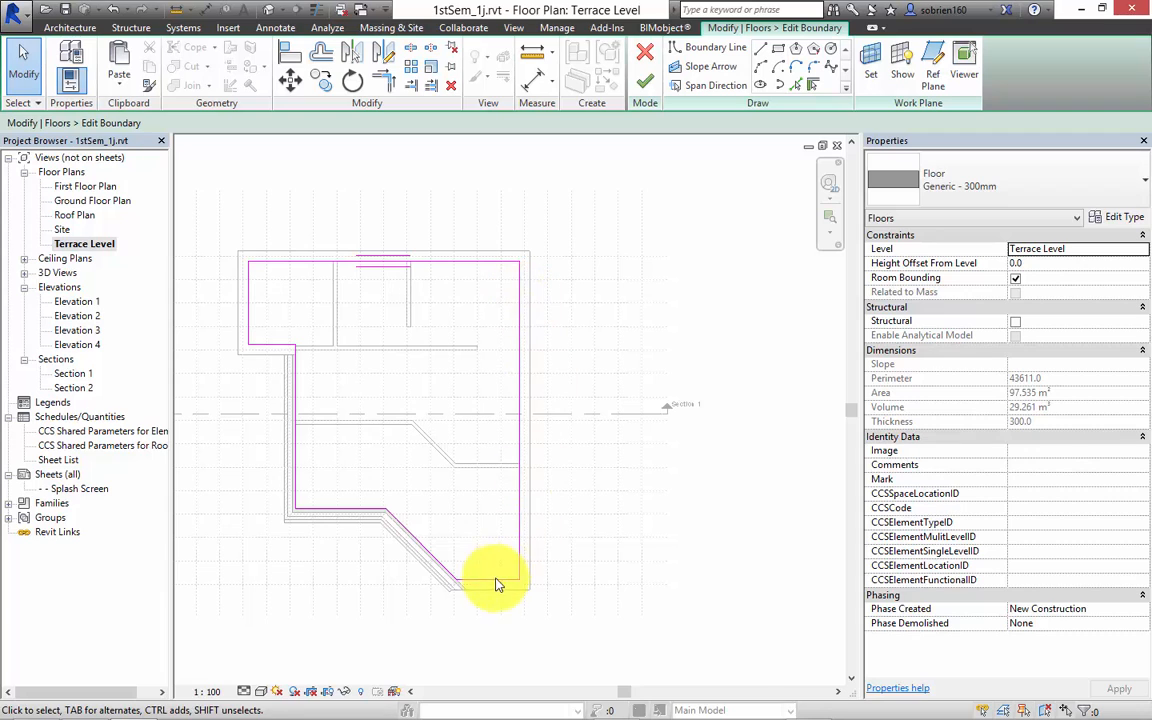
{"action": "mouse_move", "coordinate": [495, 583]}
{"action": "left_mouse_down"}
{"action": "mouse_move", "coordinate": [486, 470]}
{"action": "mouse_move", "coordinate": [468, 463]}
{"action": "left_mouse_up"}
{"action": "left_click", "coordinate": [363, 487]}
{"action": "mouse_move", "coordinate": [365, 489]}
{"action": "left_mouse_down"}
{"action": "mouse_move", "coordinate": [408, 458]}
{"action": "mouse_move", "coordinate": [411, 501]}
{"action": "left_mouse_up"}
{"action": "left_click", "coordinate": [420, 492]}
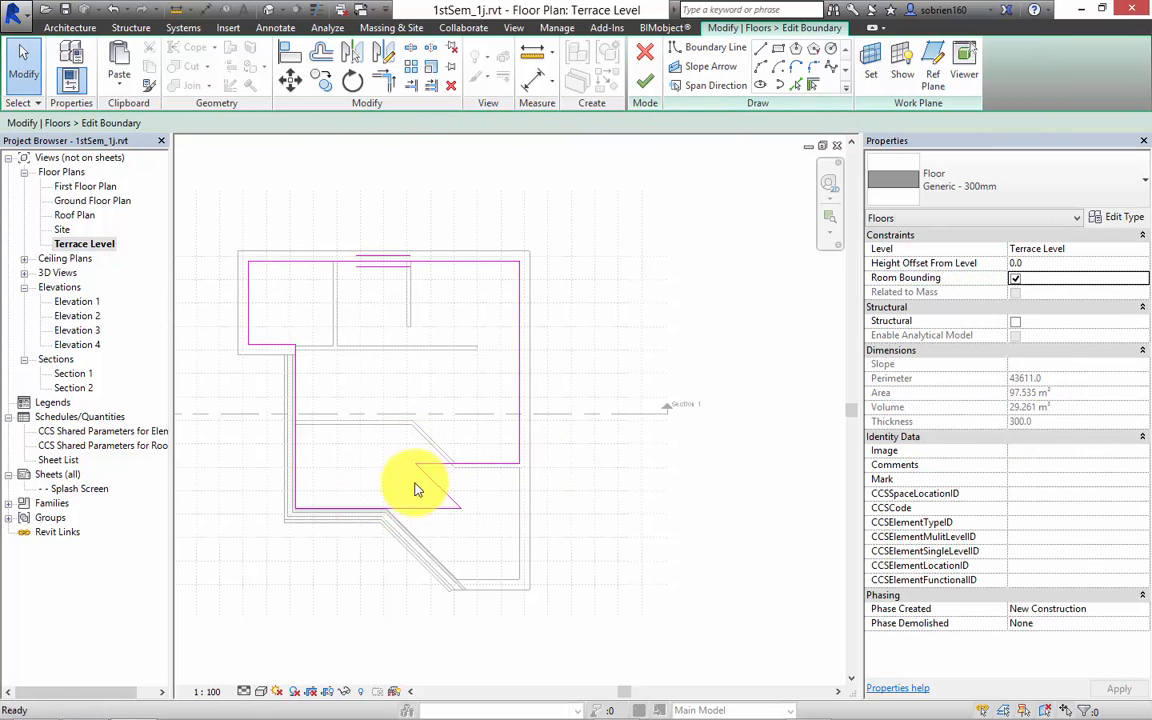
Step: Draw floor boundary lines along the interior wall, up its diagonal and straight across to the floor edge beside the kitchen
{"action": "left_click", "coordinate": [722, 47]}
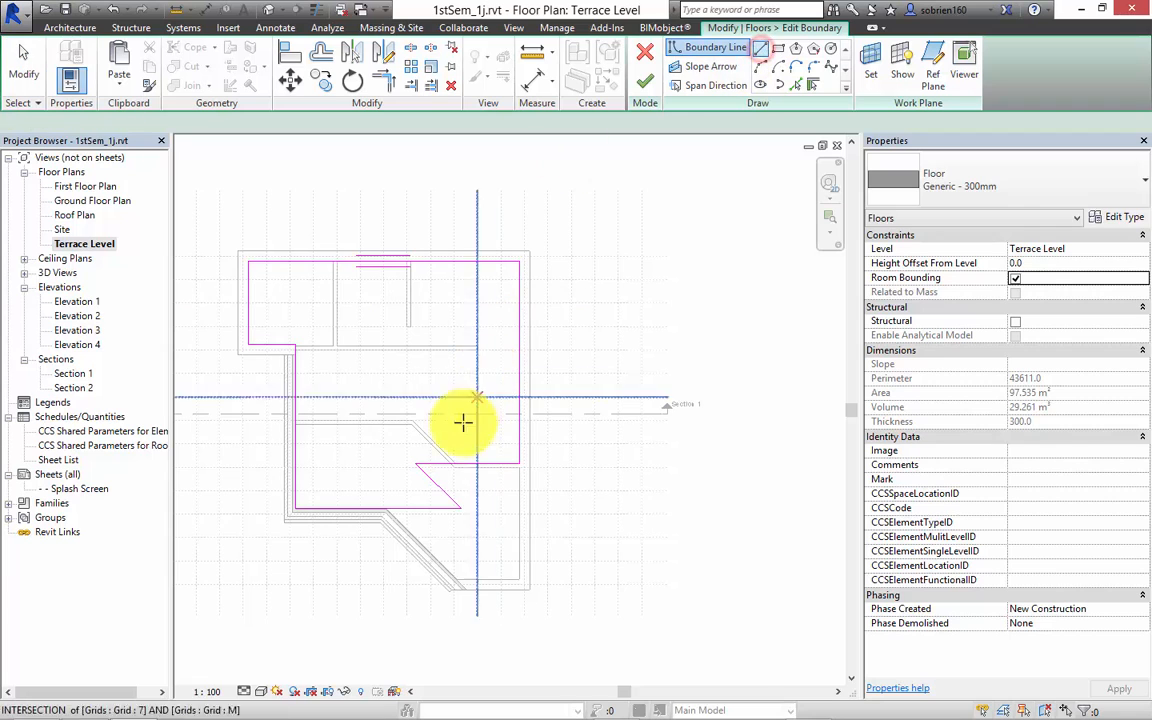
{"action": "scroll", "coordinate": [455, 460], "scroll_direction": "up", "scroll_amount": 4}
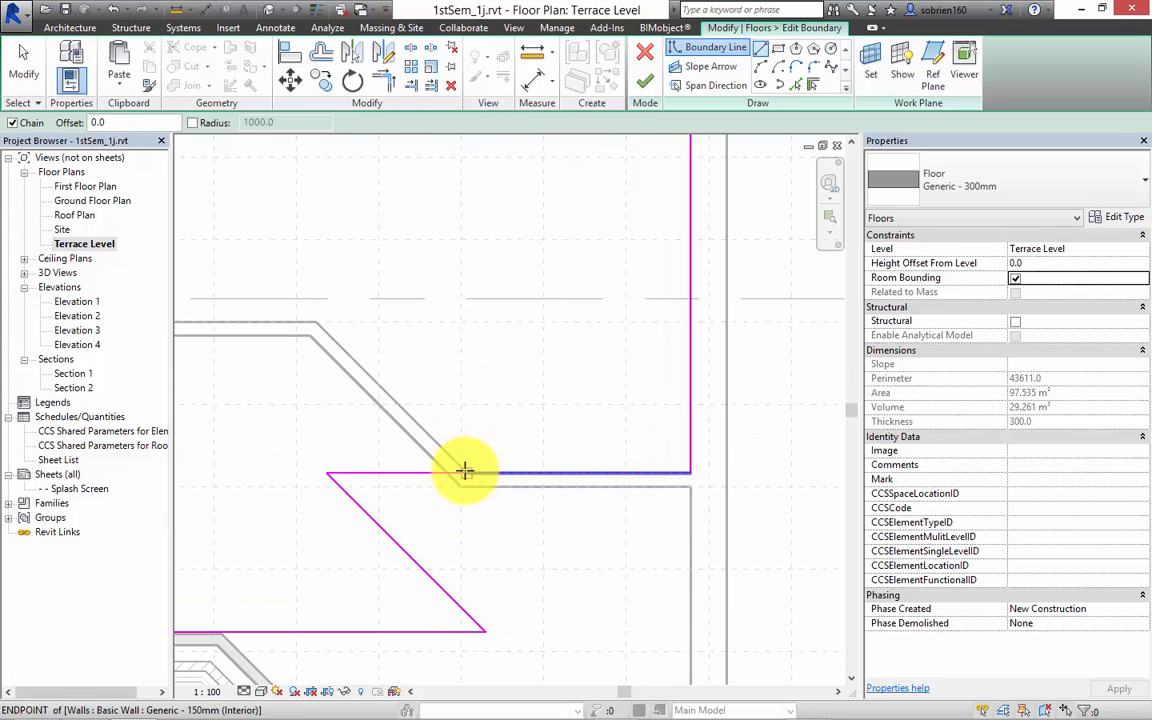
{"action": "left_click", "coordinate": [463, 468]}
{"action": "left_click", "coordinate": [315, 320]}
{"action": "middle_click_drag", "start_coordinate": [235, 328], "coordinate": [514, 358]}
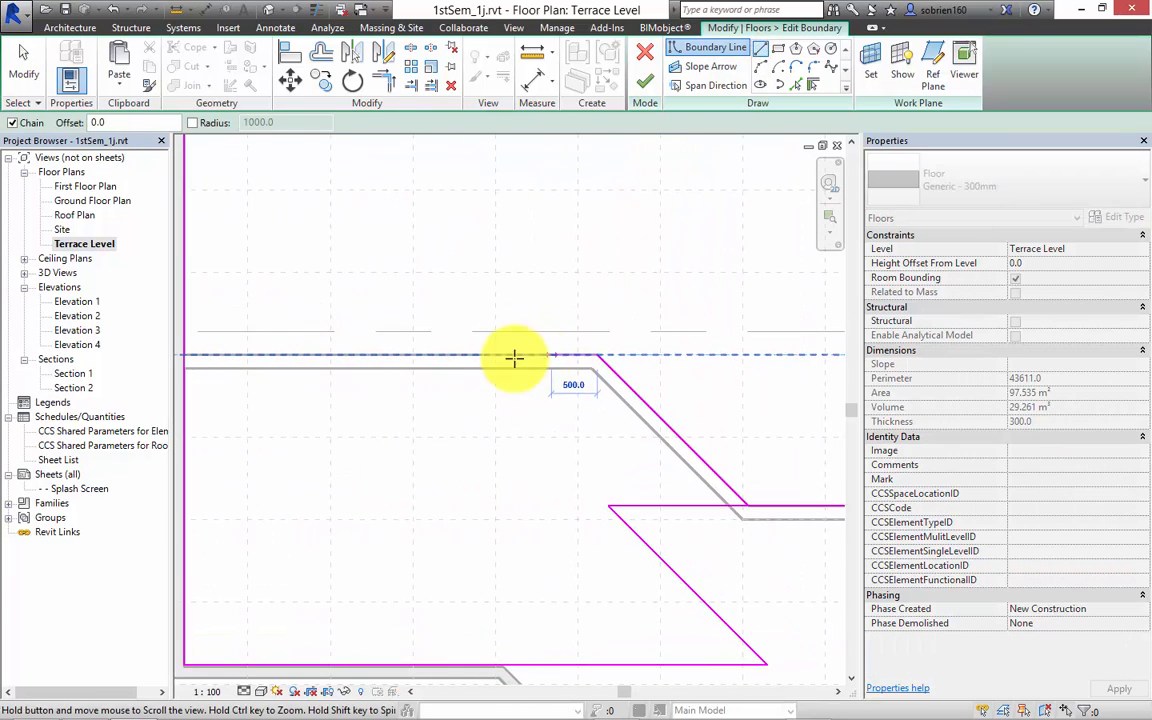
{"action": "scroll", "coordinate": [516, 360], "scroll_direction": "down", "scroll_amount": 2}
{"action": "left_click", "coordinate": [300, 356]}
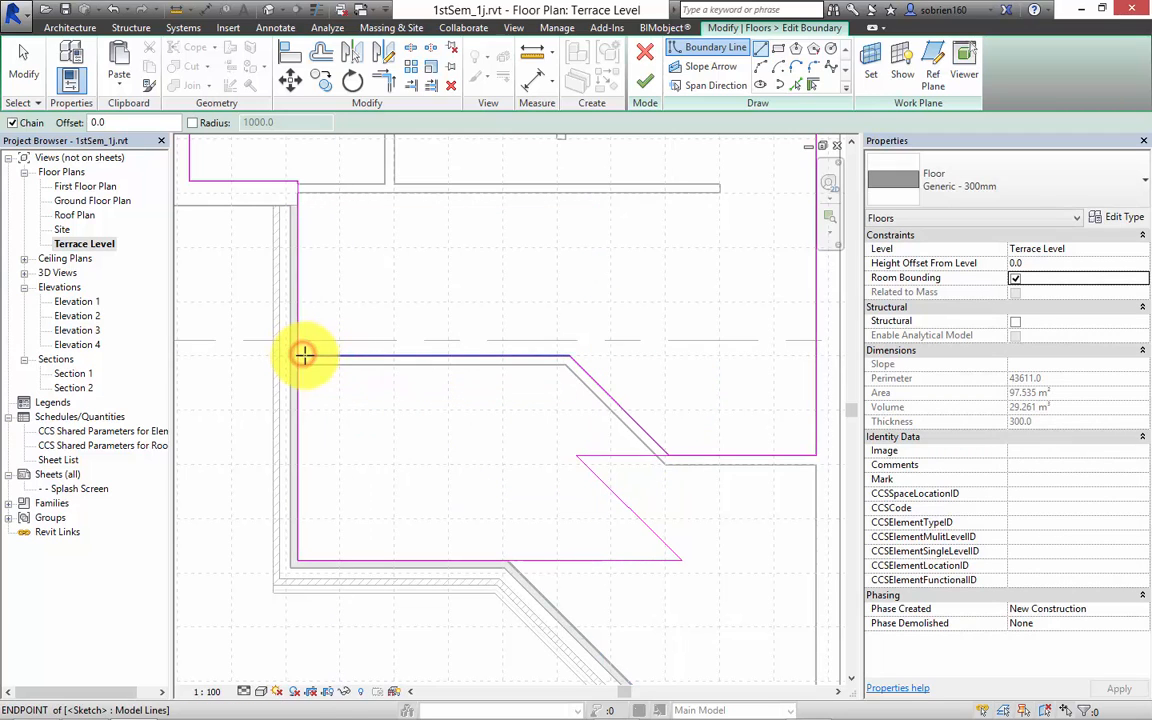
{"action": "key", "text": "Escape"}
{"action": "key", "text": "Escape"}
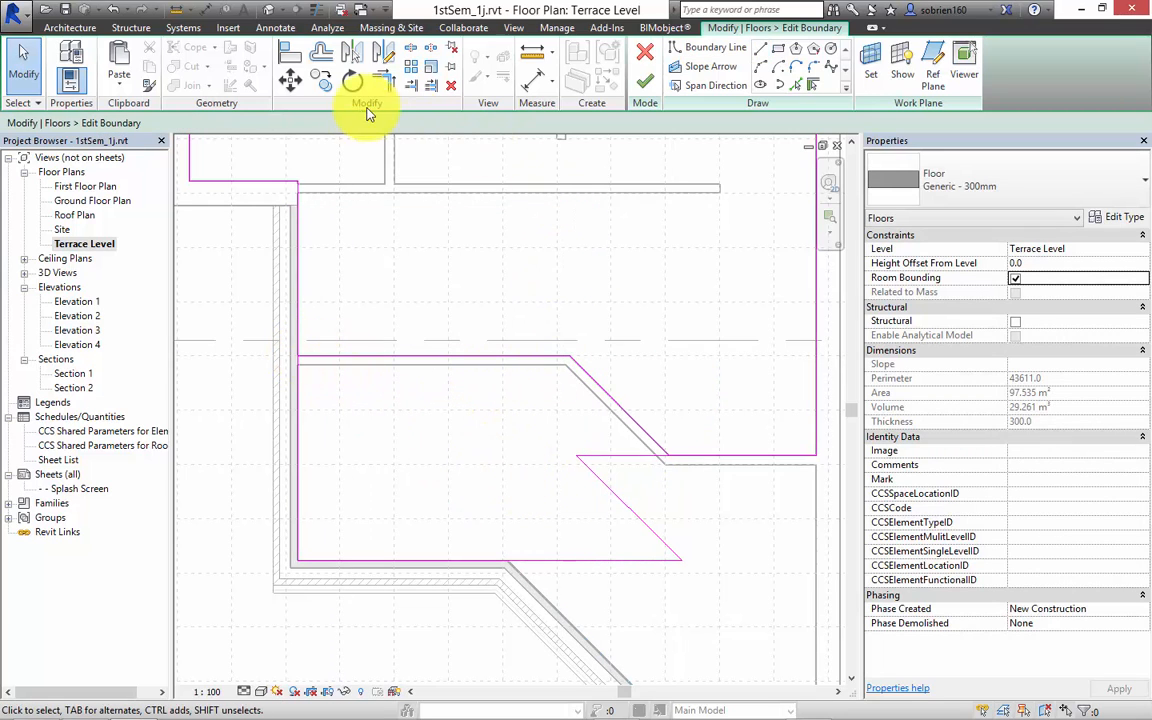
Step: Trim the boundary corners to the new lines, delete the leftover lines around the kitchen and finish the floor sketch
{"action": "left_click", "coordinate": [383, 79]}
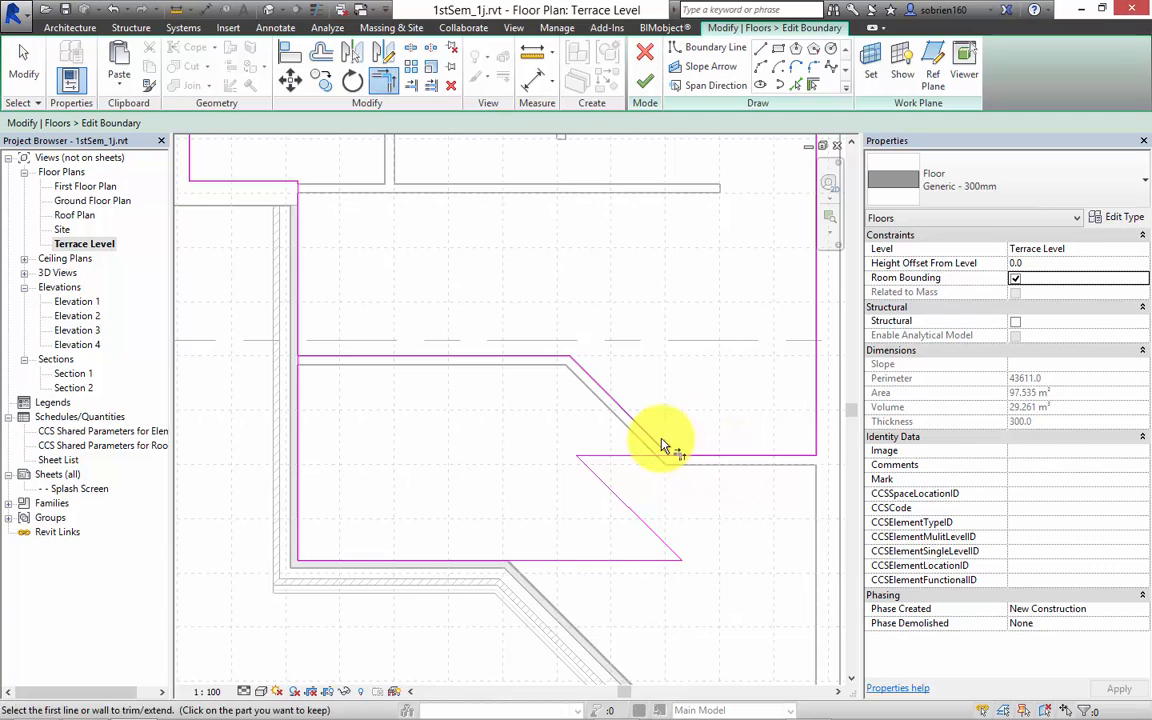
{"action": "left_click", "coordinate": [656, 442]}
{"action": "left_click", "coordinate": [690, 455]}
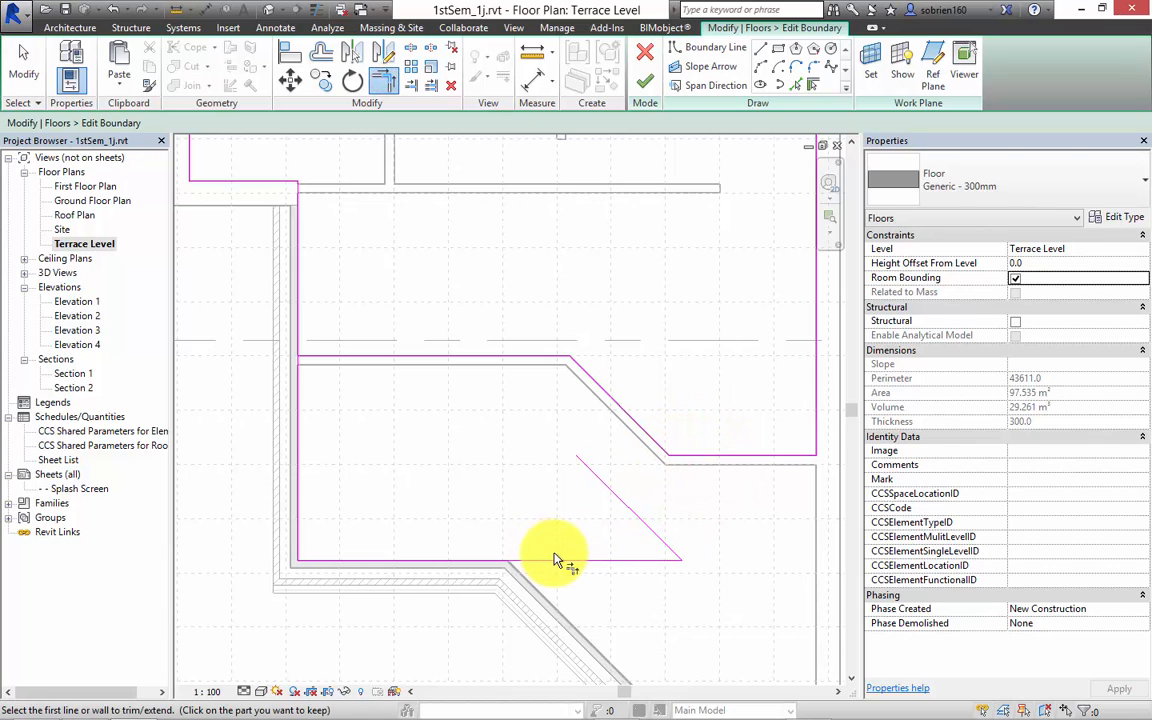
{"action": "left_click", "coordinate": [298, 335]}
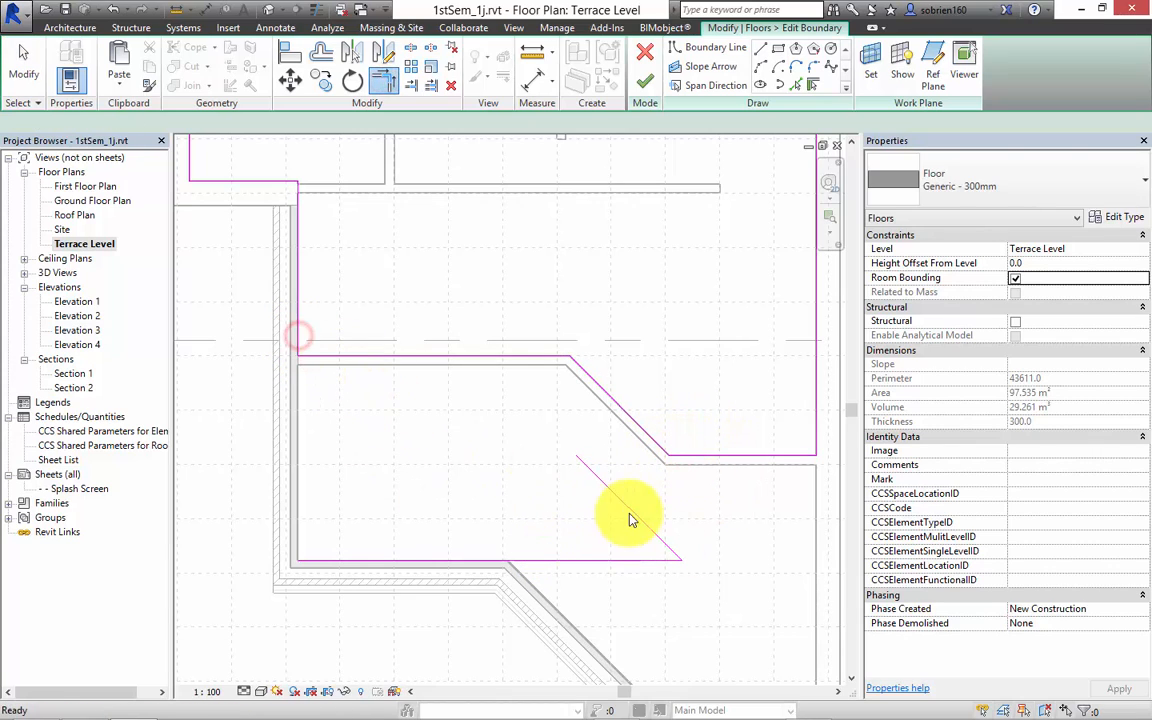
{"action": "left_click", "coordinate": [680, 552]}
{"action": "key", "text": "Delete"}
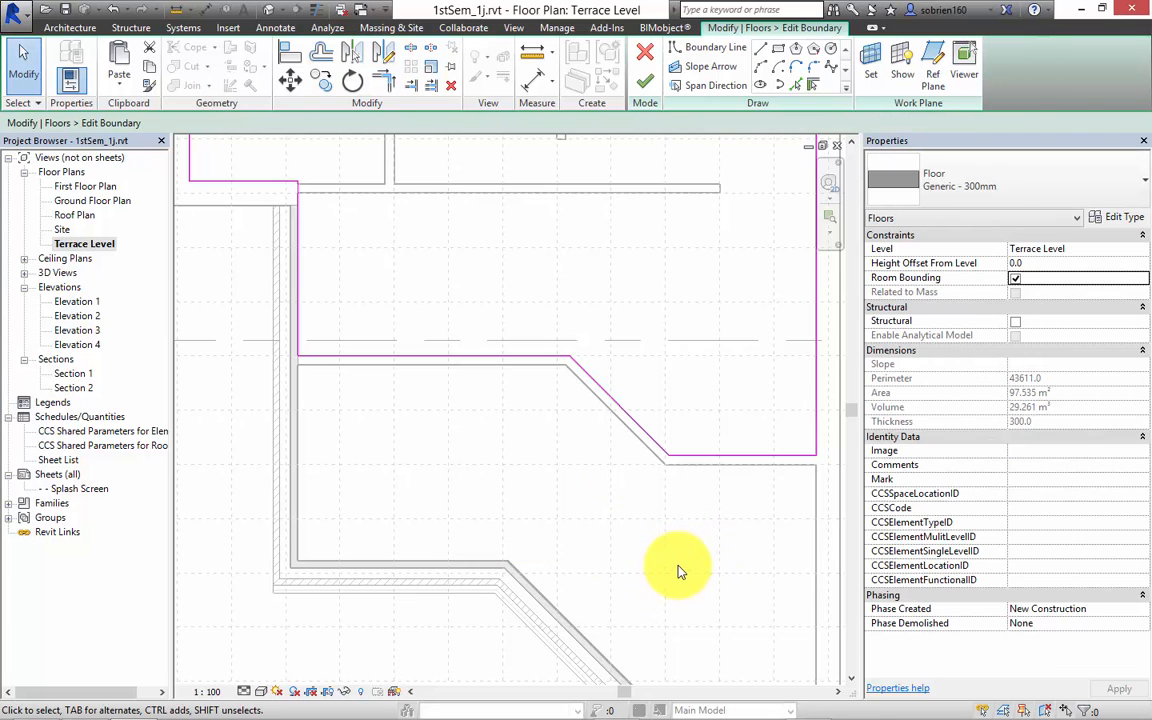
{"action": "scroll", "coordinate": [678, 572], "scroll_direction": "down", "scroll_amount": 2}
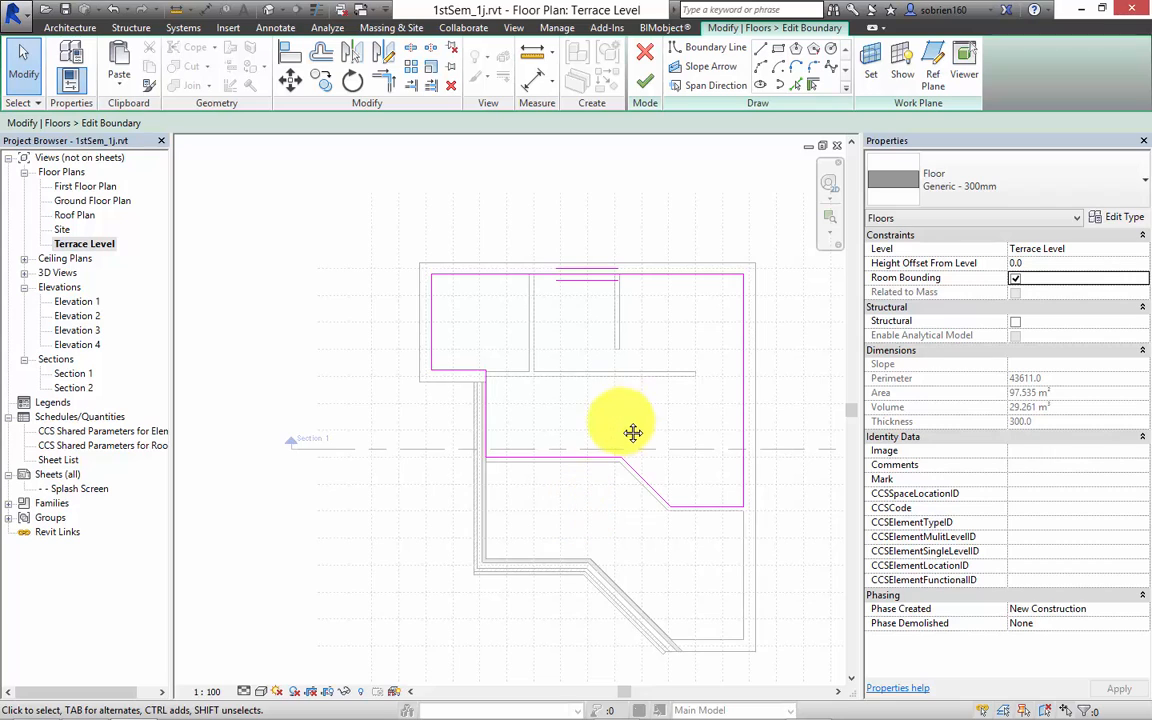
{"action": "middle_click_drag", "start_coordinate": [632, 432], "coordinate": [599, 431]}
{"action": "left_click", "coordinate": [645, 80]}
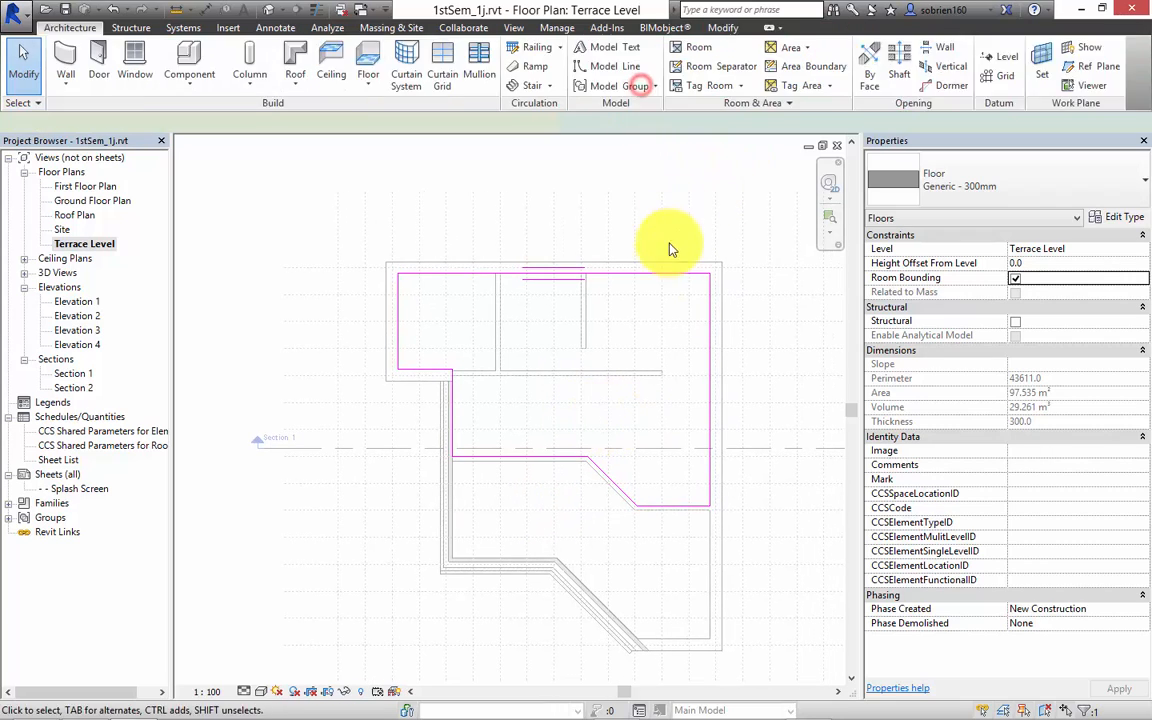
{"action": "left_click", "coordinate": [760, 362]}
Step: Open the {3D} view, tile all open view windows and close the {3D} window
{"action": "scroll", "coordinate": [700, 355], "scroll_direction": "down", "scroll_amount": 2}
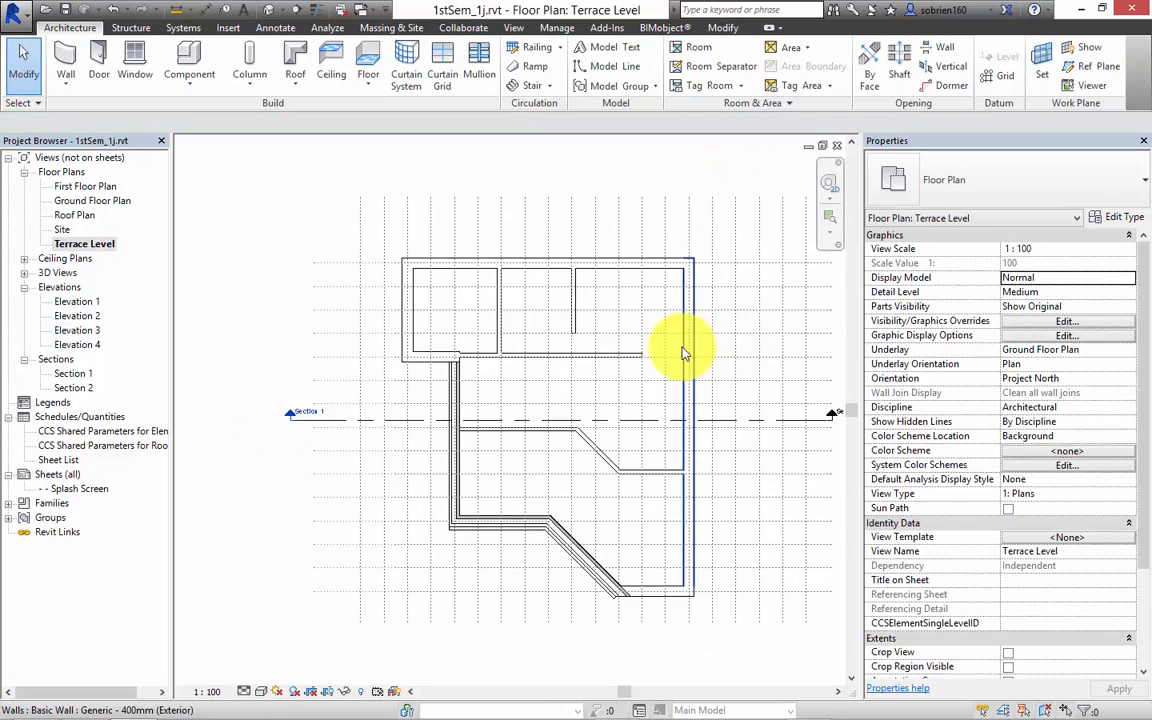
{"action": "scroll", "coordinate": [557, 445], "scroll_direction": "down", "scroll_amount": 1}
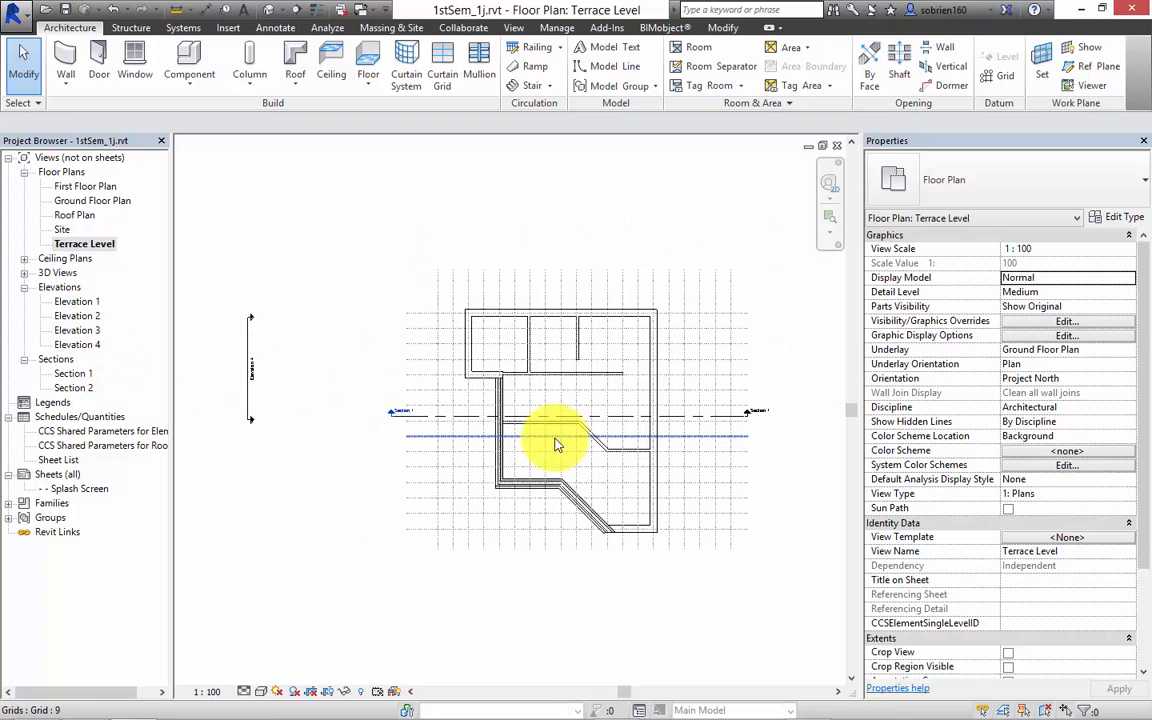
{"action": "scroll", "coordinate": [556, 448], "scroll_direction": "up", "scroll_amount": 1}
{"action": "middle_click_drag", "start_coordinate": [421, 428], "coordinate": [404, 417]}
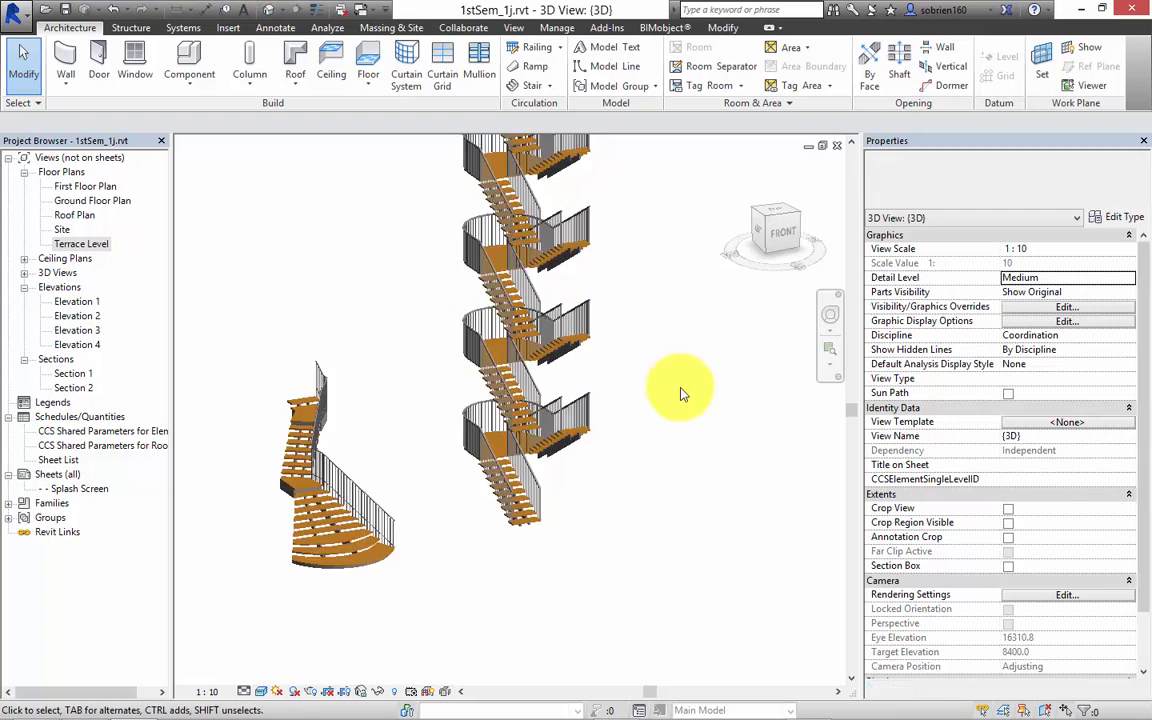
{"action": "key", "text": "w"}
{"action": "key", "text": "t"}
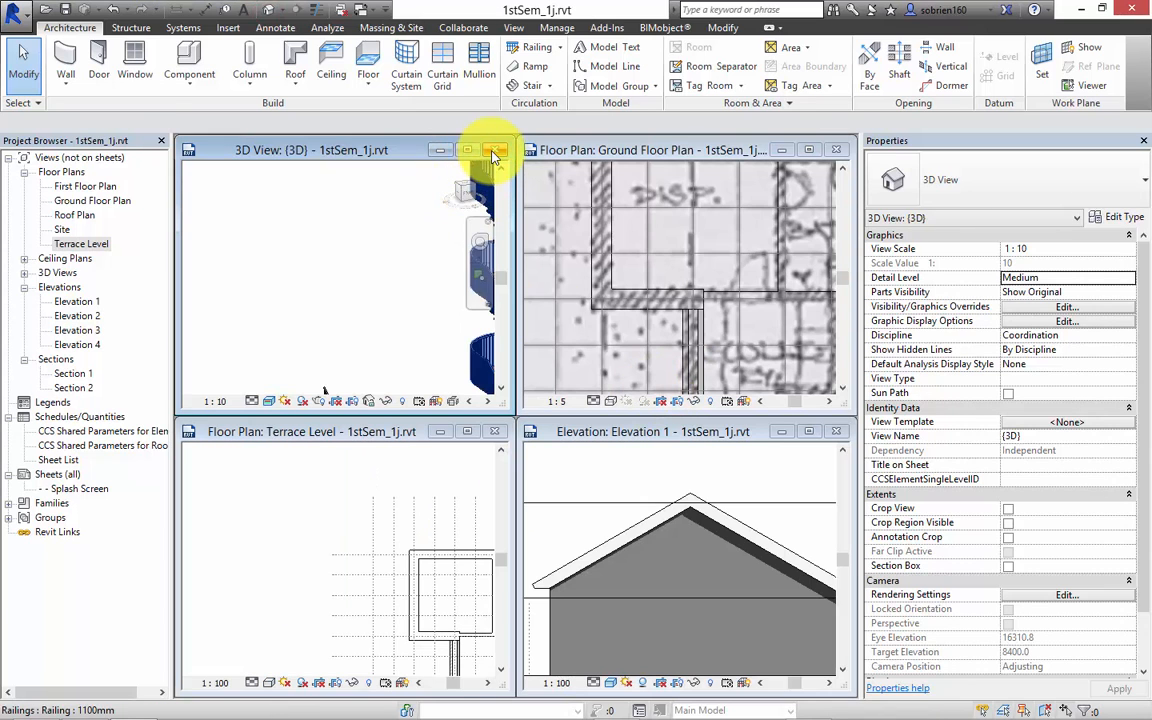
{"action": "left_click", "coordinate": [494, 149]}
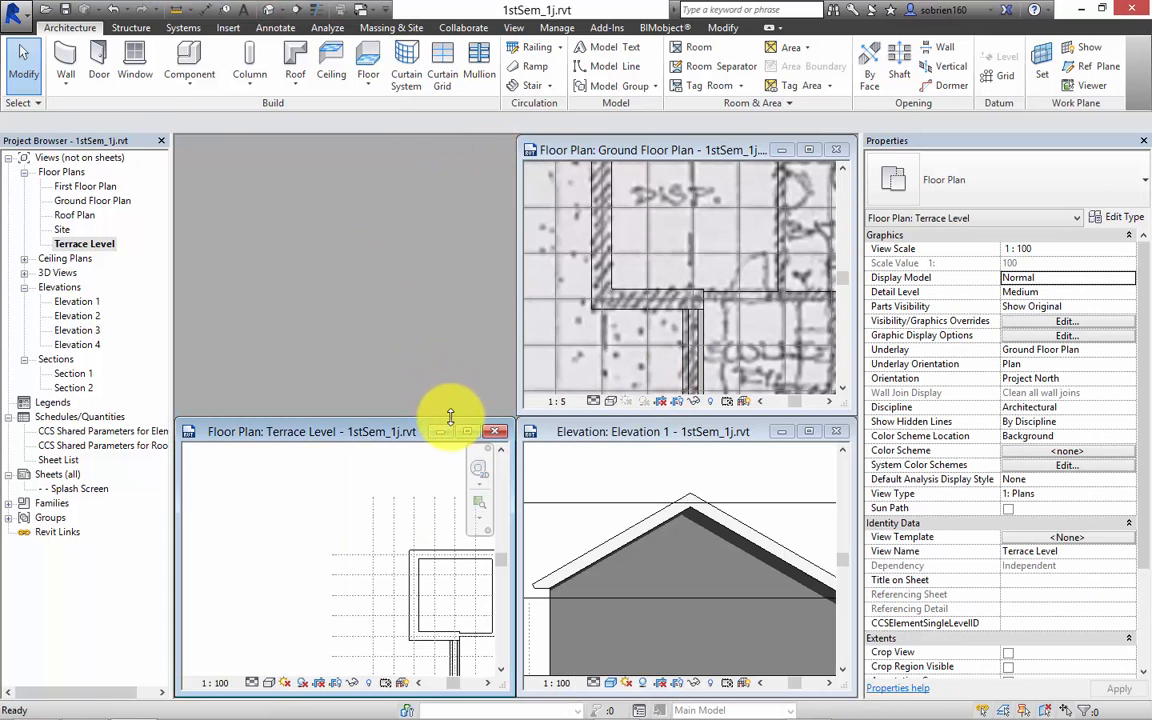
Step: Close the Ground Floor Plan and Terrace Level windows, open the {3D} view and maximise it
{"action": "left_click", "coordinate": [838, 152]}
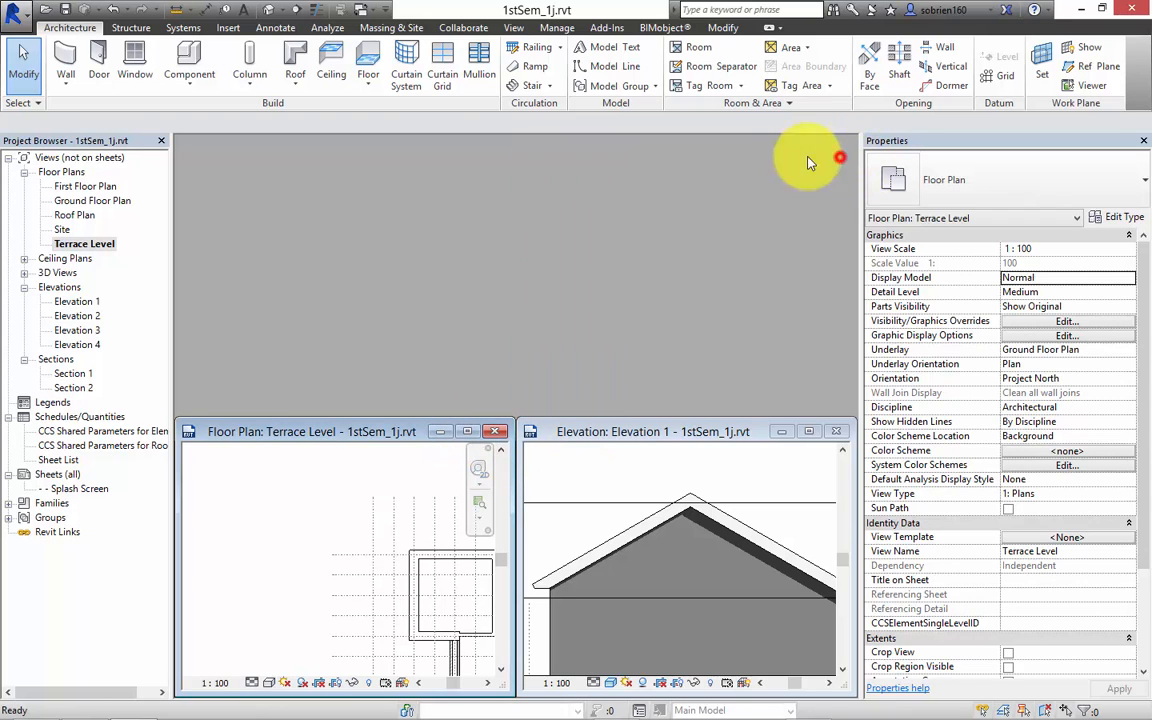
{"action": "left_click", "coordinate": [494, 431]}
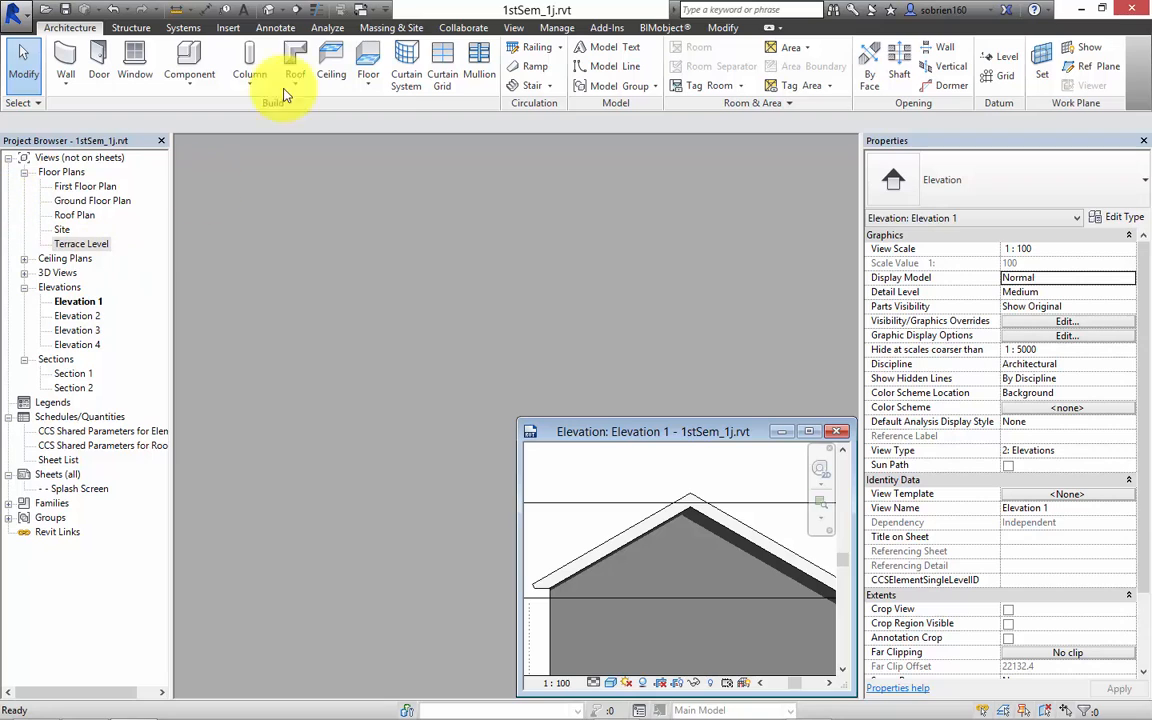
{"action": "left_click", "coordinate": [270, 11]}
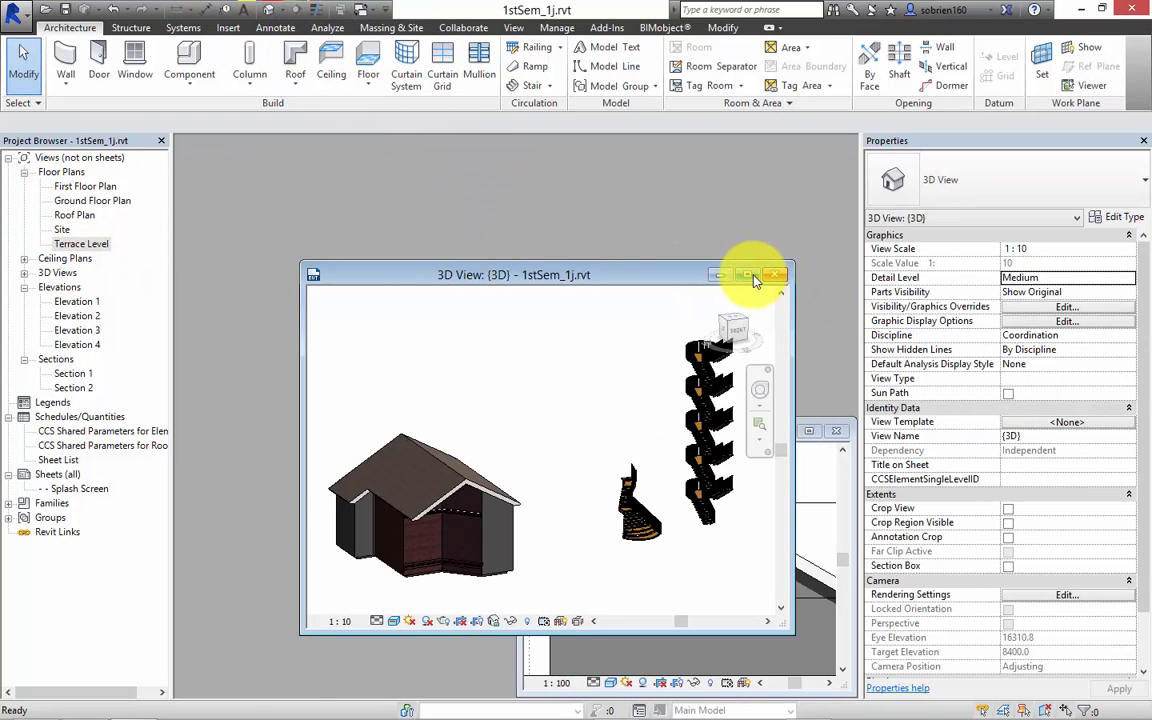
{"action": "left_click", "coordinate": [755, 281]}
Step: Delete the two free-standing staircases beside the house in the {3D} view
{"action": "left_click_drag", "start_coordinate": [632, 176], "coordinate": [483, 411]}
{"action": "key", "text": "Delete"}
{"action": "left_click", "coordinate": [474, 410]}
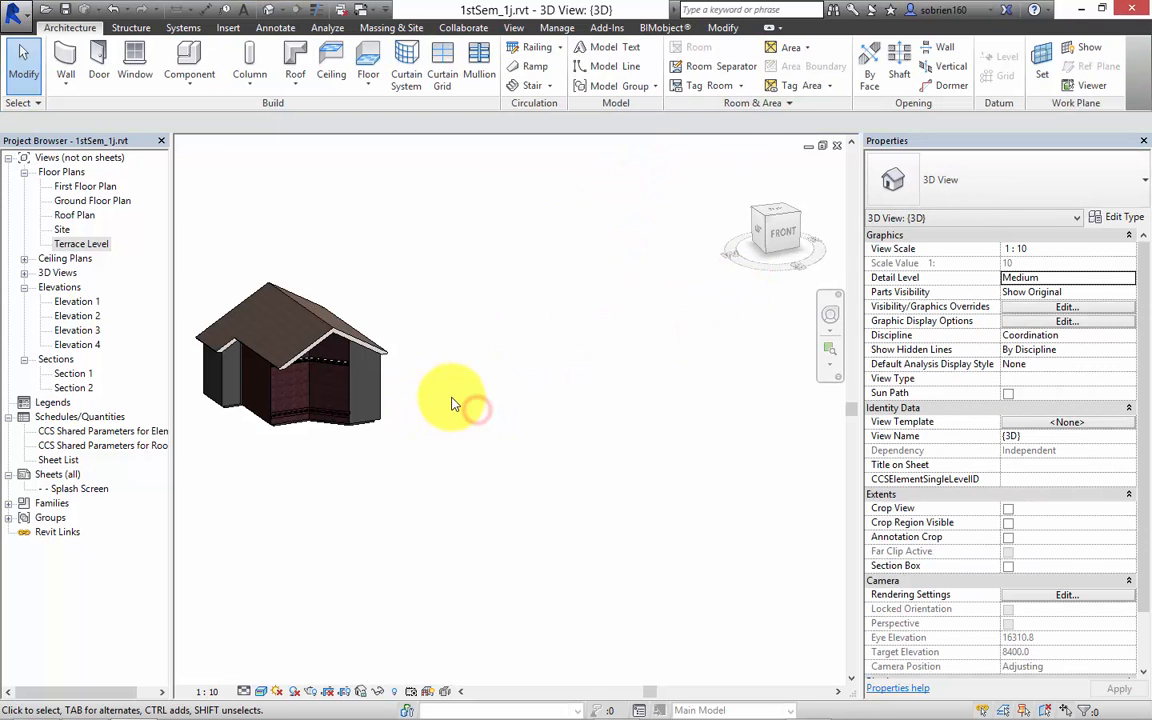
Step: Turn on the section box around the house and lower its top face to cut away the roof and upper walls
{"action": "middle_click_drag", "start_coordinate": [437, 424], "coordinate": [643, 483]}
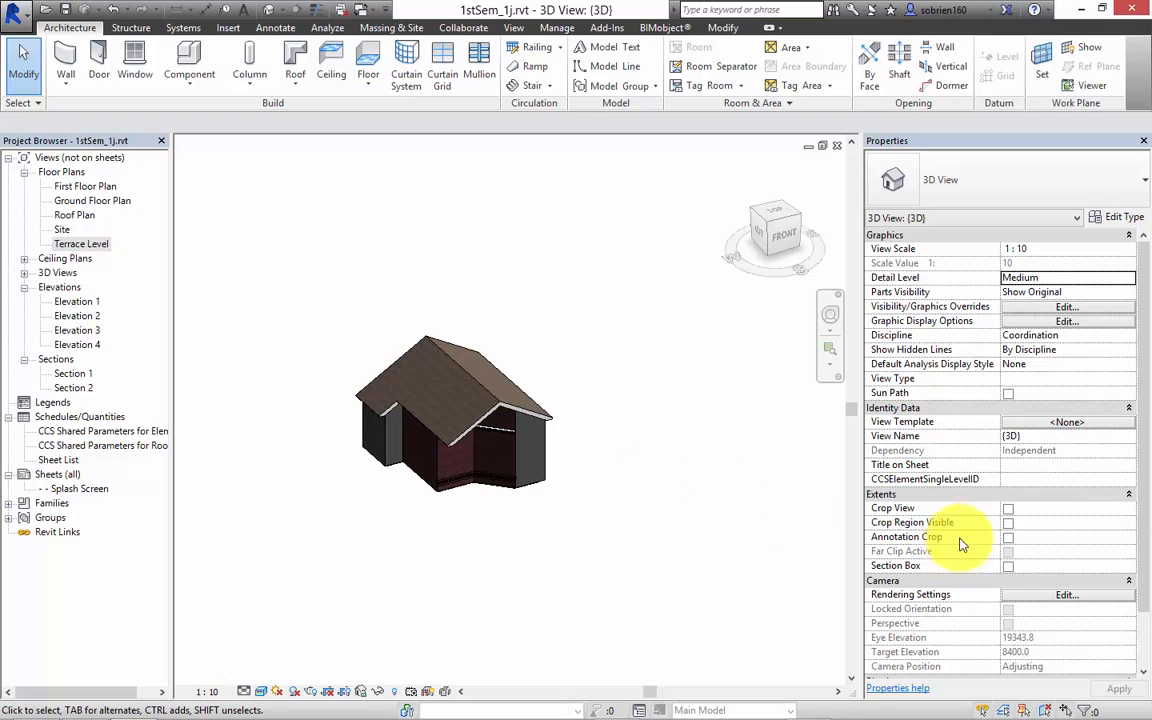
{"action": "left_click", "coordinate": [1008, 566]}
{"action": "left_click", "coordinate": [556, 377]}
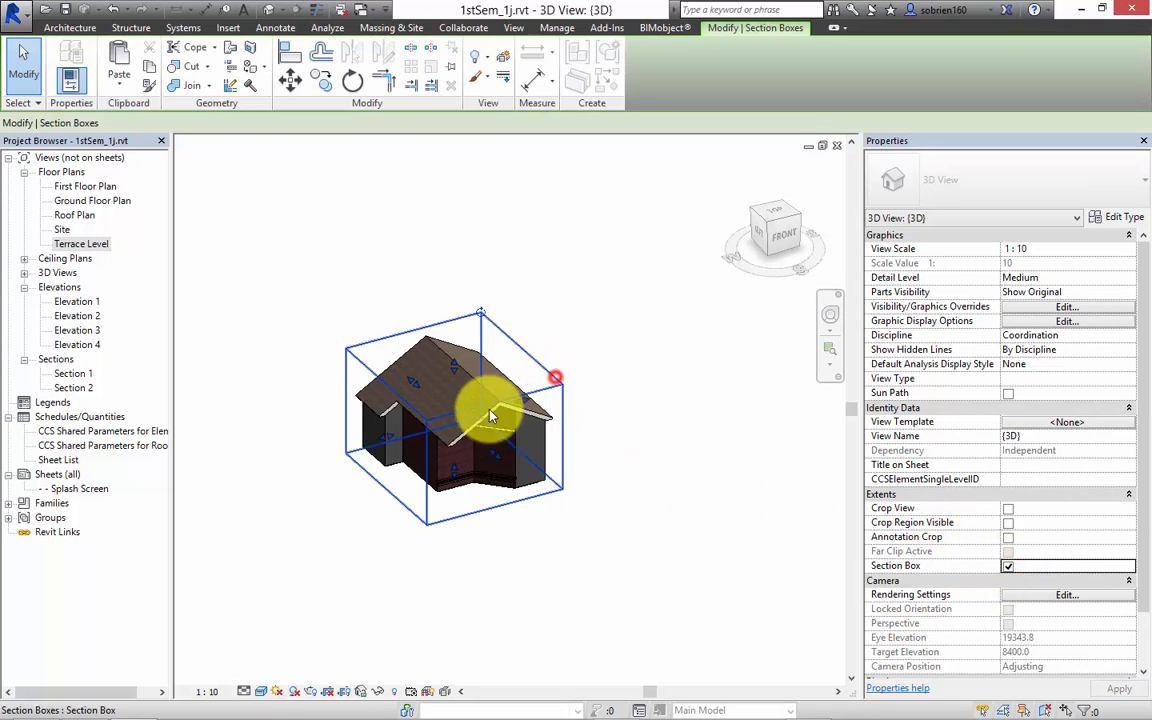
{"action": "left_click_drag", "start_coordinate": [453, 366], "coordinate": [452, 443]}
{"action": "left_click", "coordinate": [645, 450]}
Step: Examine the cut-open house from several sides, checking how the interior walls meet the floors
{"action": "middle_click_drag", "start_coordinate": [487, 432], "coordinate": [616, 463], "text": "shift"}
{"action": "scroll", "coordinate": [397, 408], "scroll_direction": "up", "scroll_amount": 3}
{"action": "scroll", "coordinate": [629, 459], "scroll_direction": "up", "scroll_amount": 5}
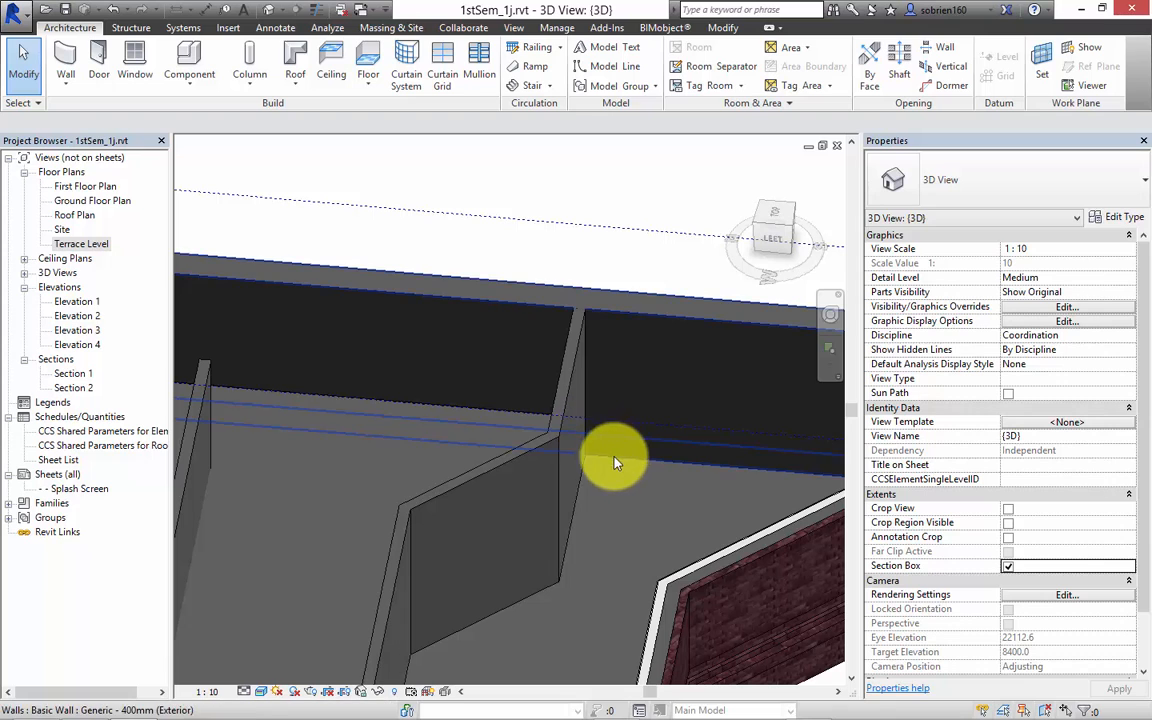
{"action": "scroll", "coordinate": [612, 462], "scroll_direction": "down", "scroll_amount": 5}
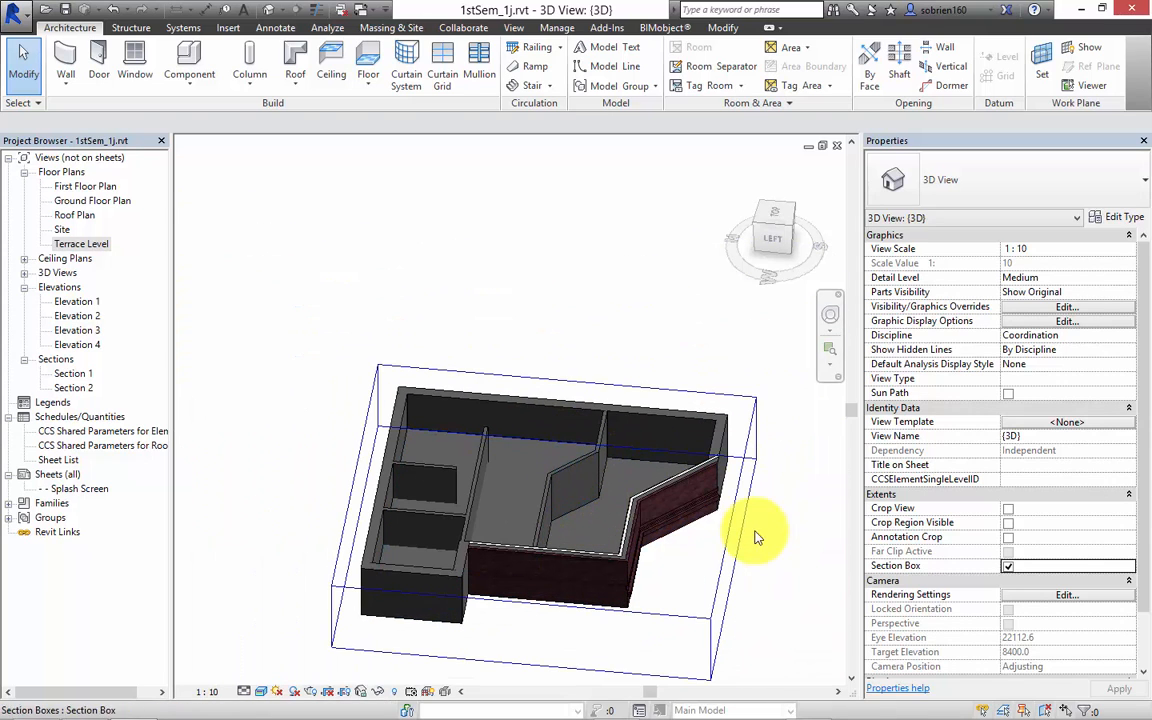
{"action": "middle_click_drag", "start_coordinate": [674, 540], "coordinate": [430, 535], "text": "shift"}
{"action": "scroll", "coordinate": [572, 460], "scroll_direction": "up", "scroll_amount": 5}
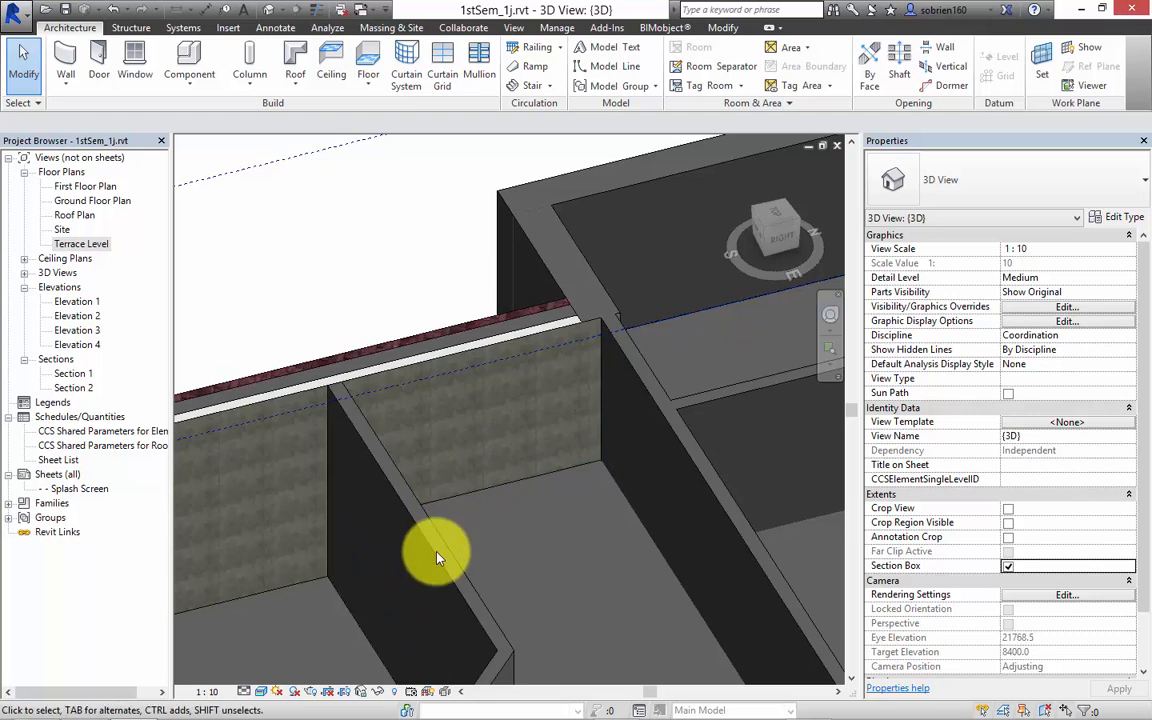
{"action": "scroll", "coordinate": [425, 562], "scroll_direction": "down", "scroll_amount": 4}
{"action": "middle_click_drag", "start_coordinate": [364, 596], "coordinate": [560, 622], "text": "shift"}
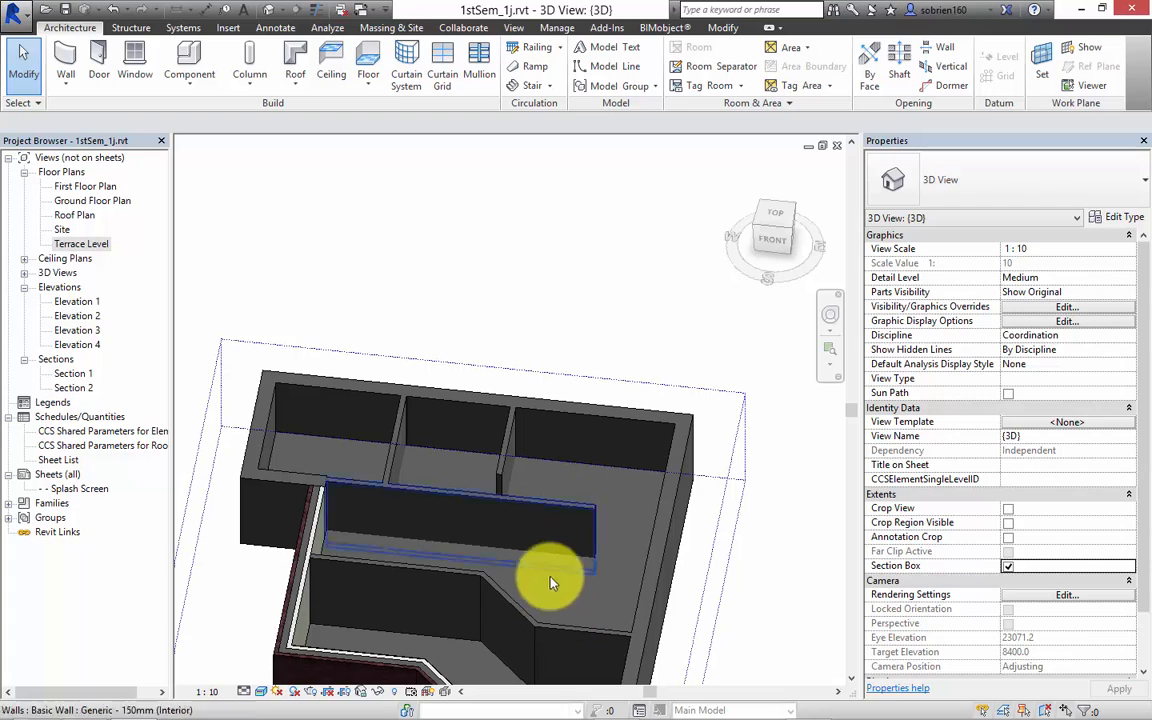
{"action": "middle_click_drag", "start_coordinate": [527, 599], "coordinate": [512, 472], "text": "shift"}
{"action": "scroll", "coordinate": [498, 492], "scroll_direction": "up", "scroll_amount": 2}
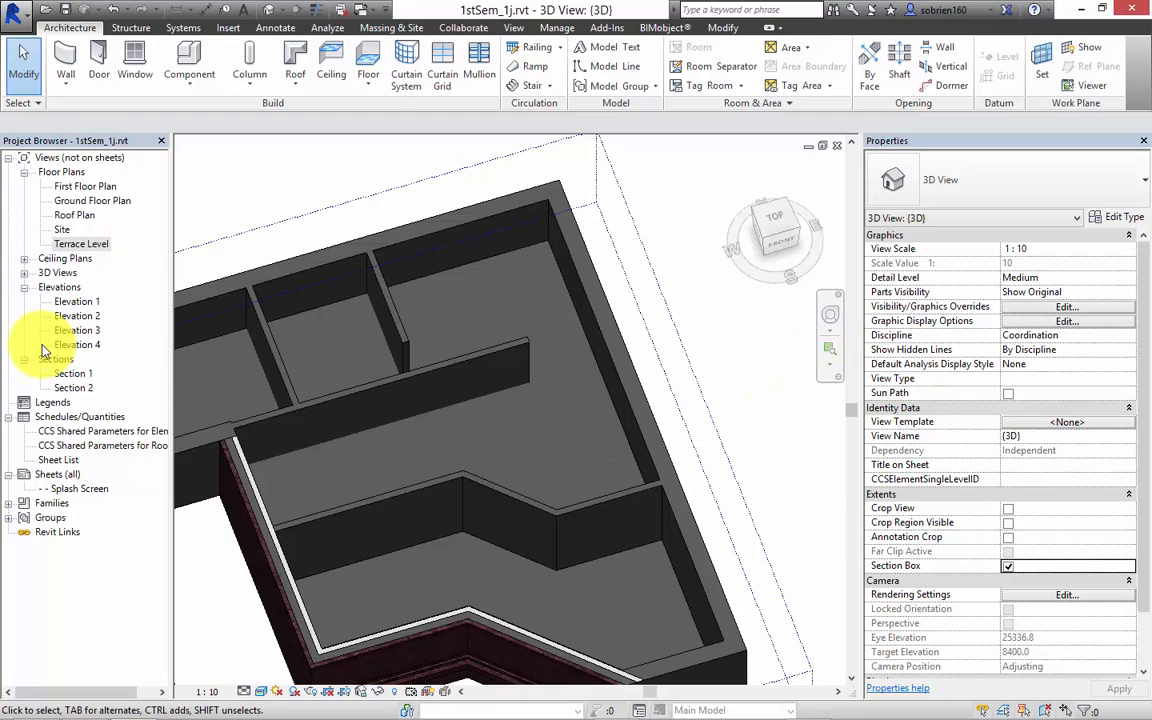
Step: On the Ground Floor Plan, cut a wall opening about 922 mm wide in the interior wall above the kitchen, at the sketched steps
{"action": "double_click", "coordinate": [85, 200]}
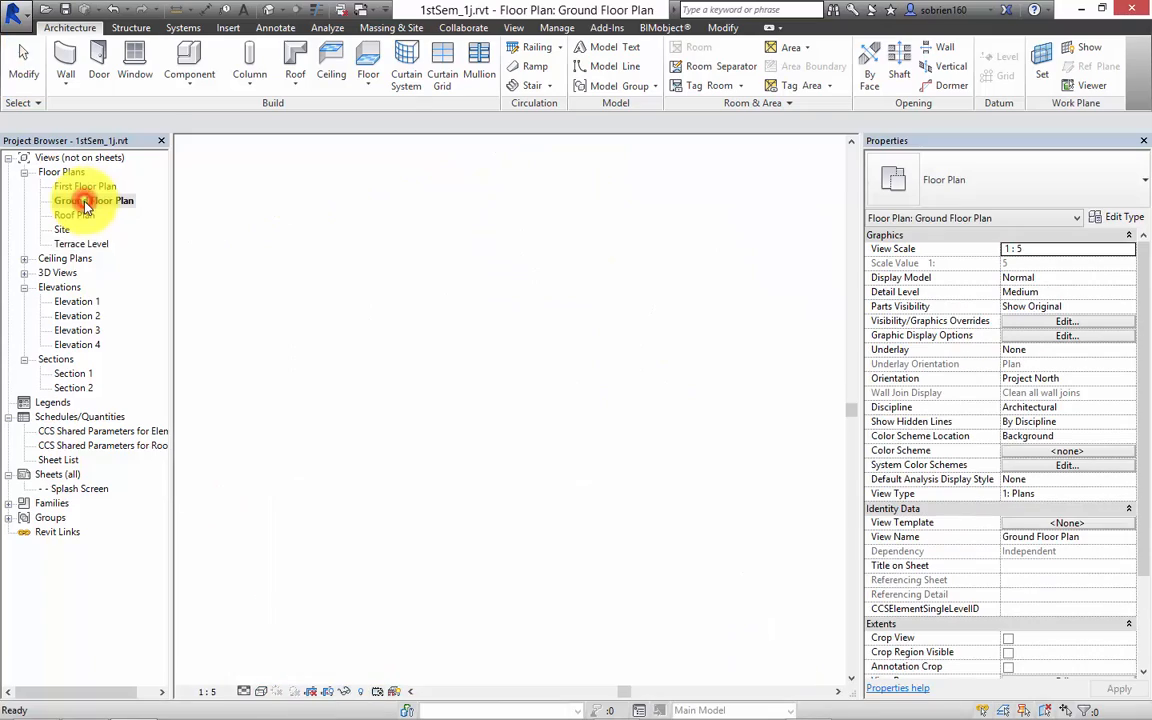
{"action": "scroll", "coordinate": [532, 391], "scroll_direction": "up", "scroll_amount": 5}
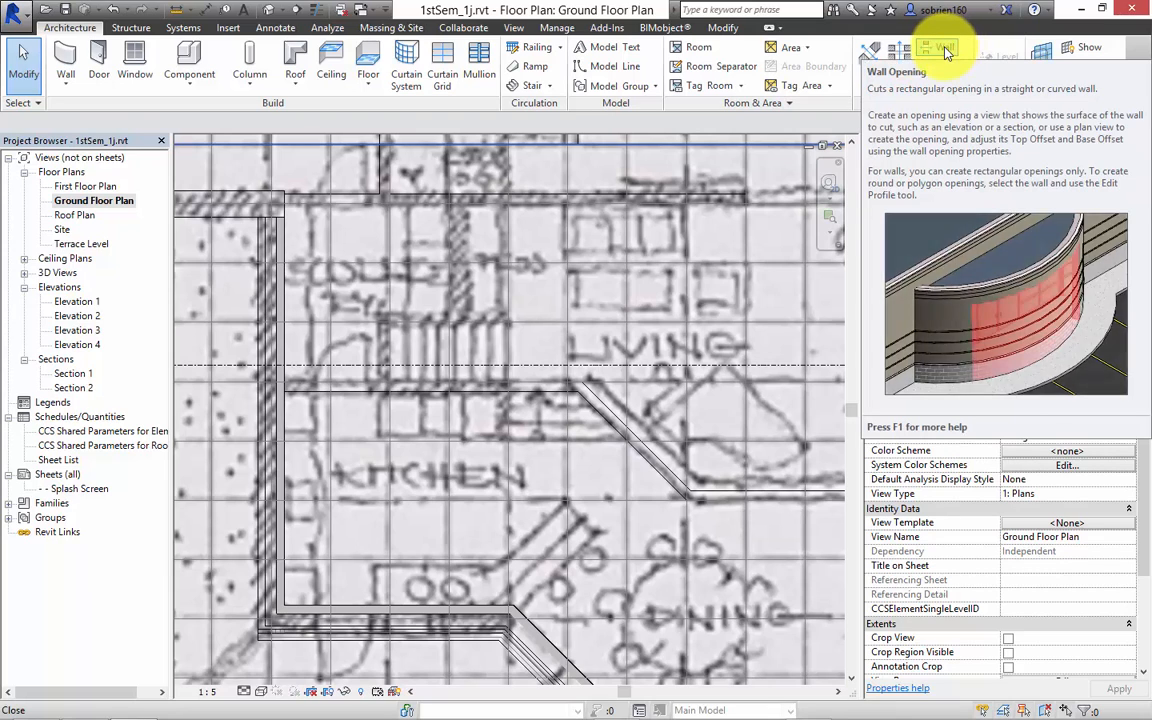
{"action": "left_click", "coordinate": [946, 48]}
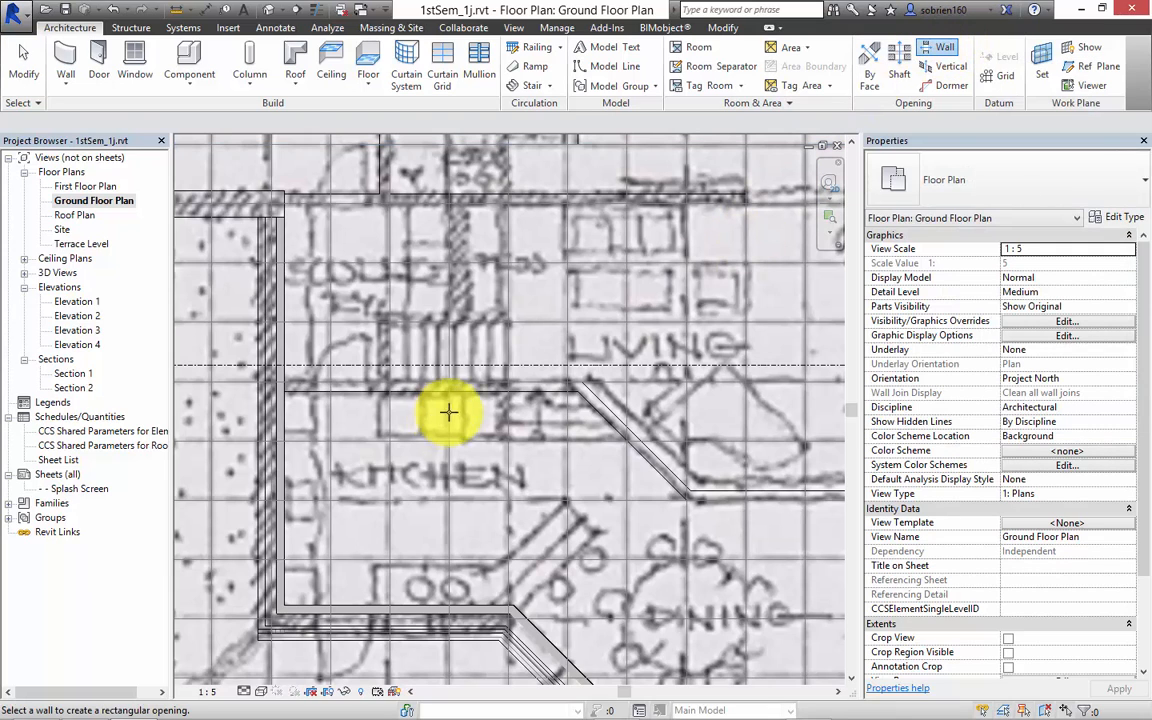
{"action": "left_click", "coordinate": [512, 390]}
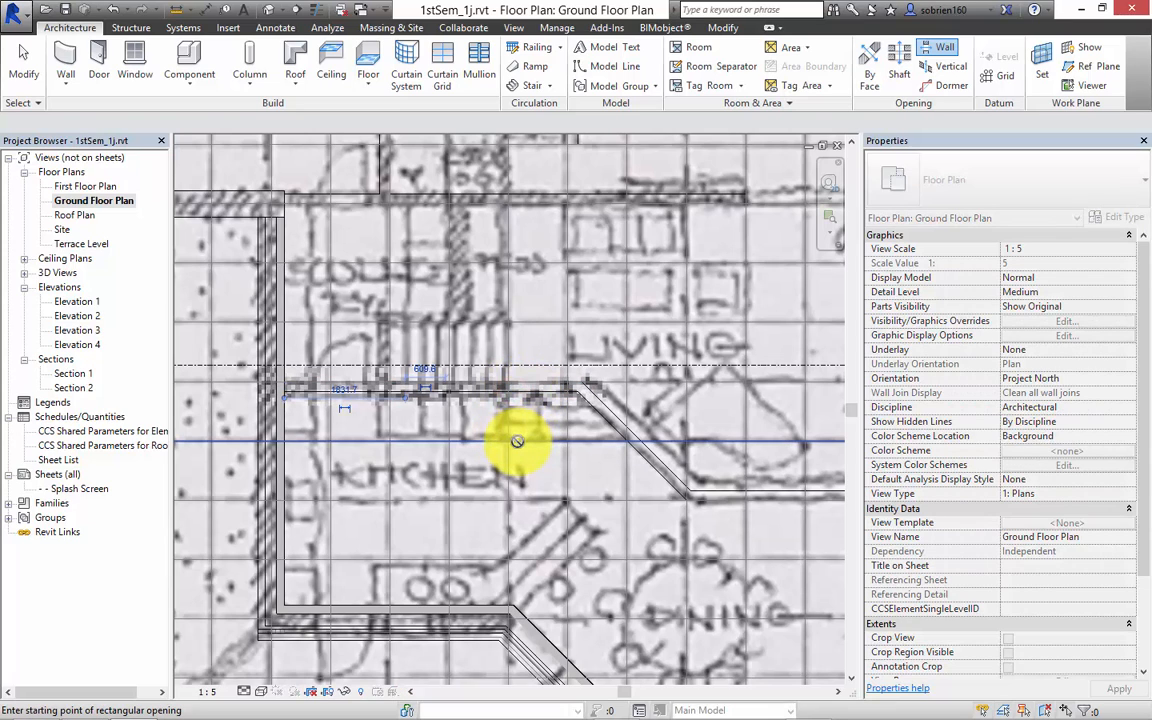
{"action": "left_click", "coordinate": [510, 391]}
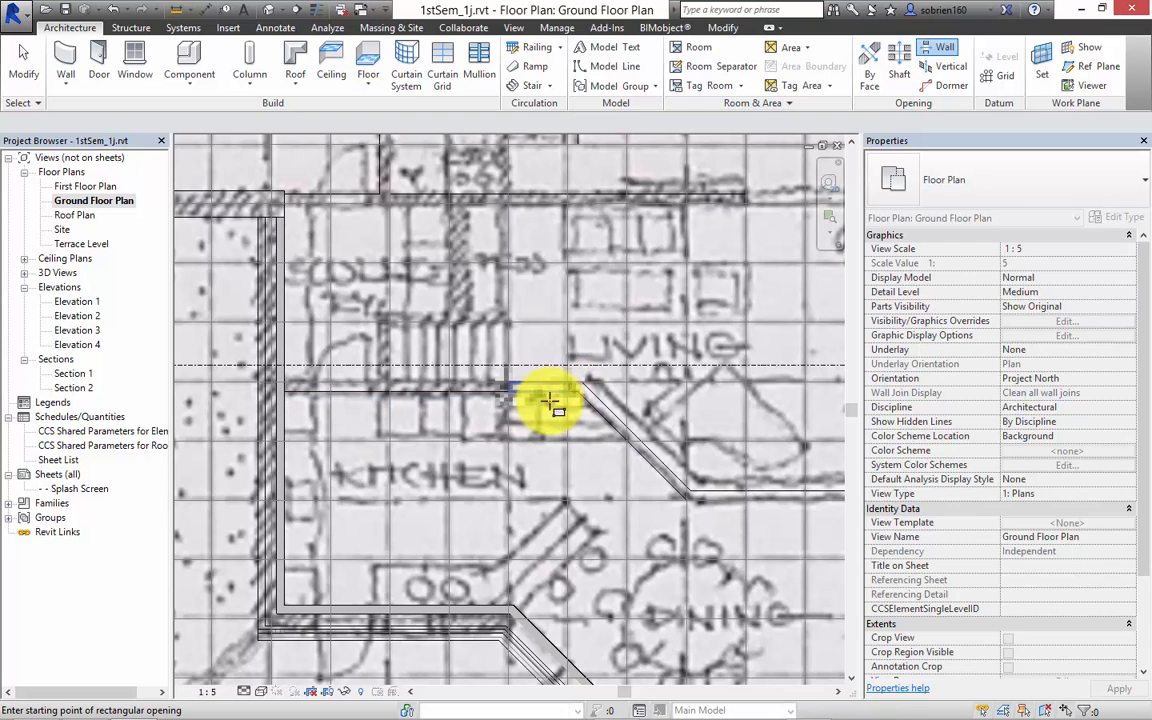
{"action": "key", "text": "Escape"}
{"action": "key", "text": "Escape"}
Step: Set the width of the new wall opening to 900 mm and check its edges against the underlay
{"action": "scroll", "coordinate": [530, 404], "scroll_direction": "up", "scroll_amount": 2}
{"action": "left_click", "coordinate": [527, 380]}
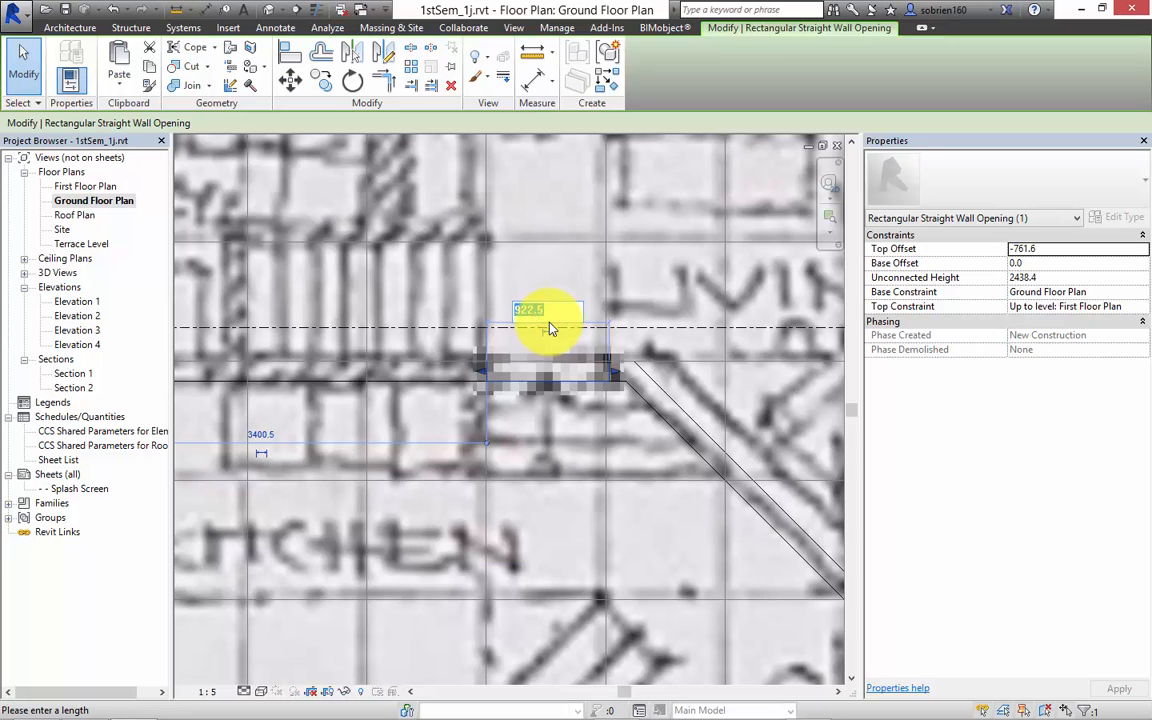
{"action": "key", "text": "Return"}
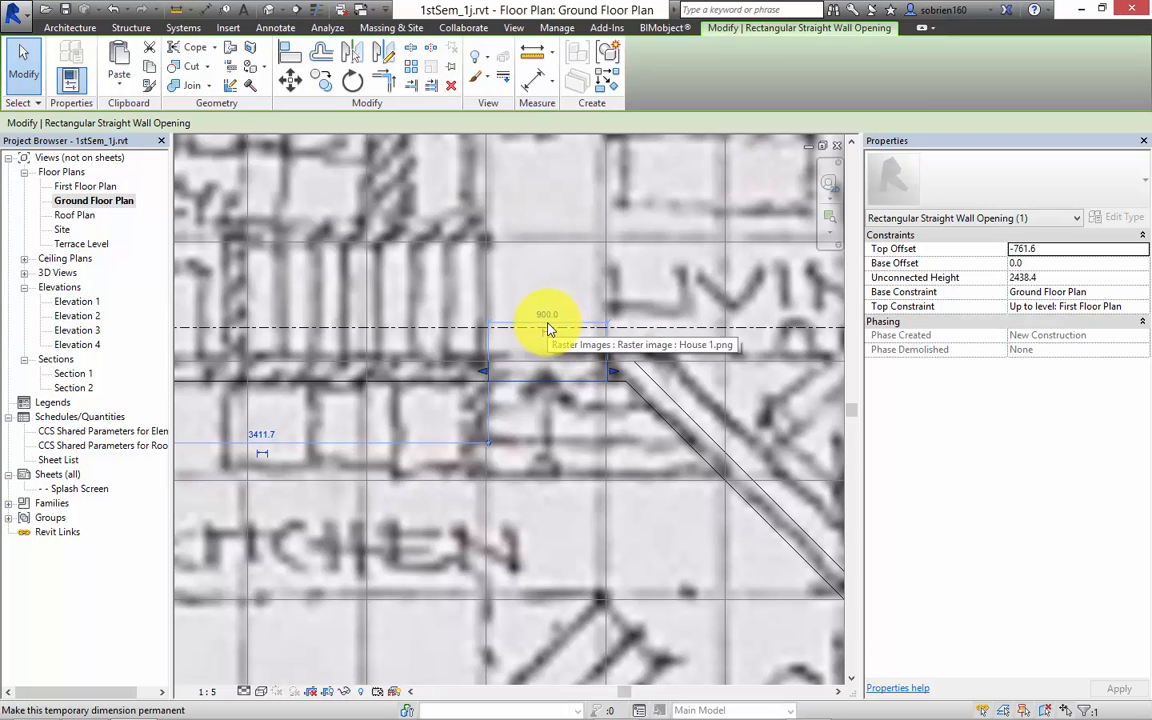
{"action": "key", "text": "Escape"}
{"action": "scroll", "coordinate": [506, 380], "scroll_direction": "up", "scroll_amount": 3}
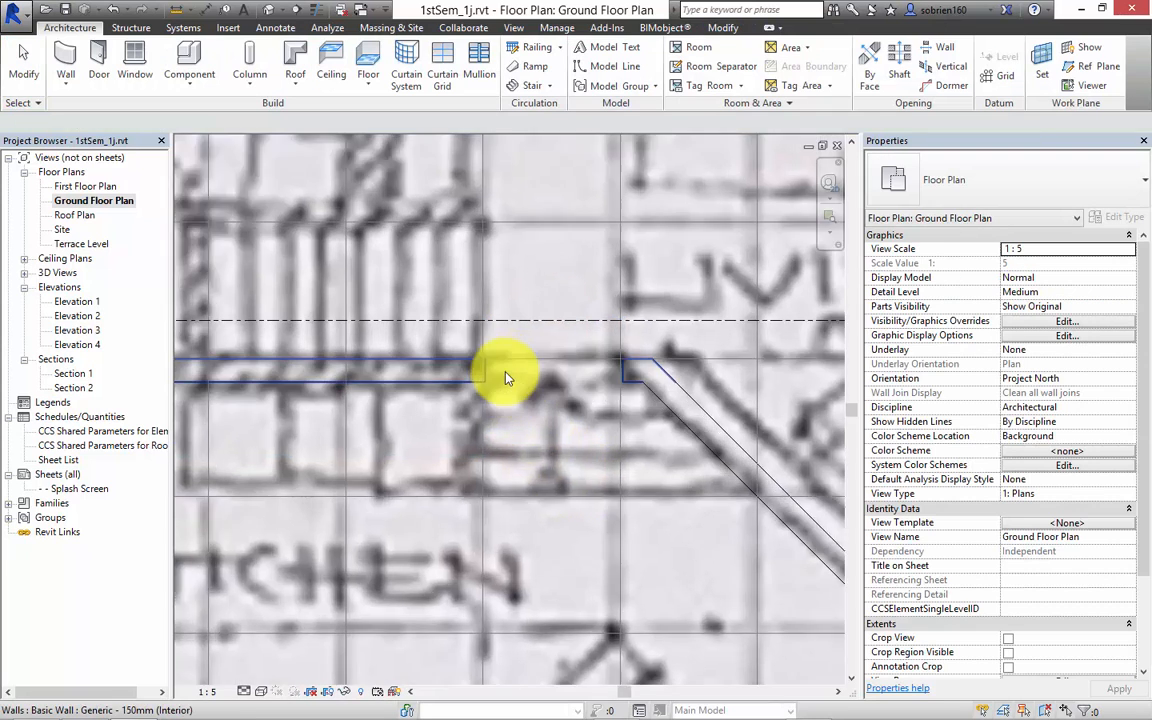
{"action": "left_click", "coordinate": [470, 370]}
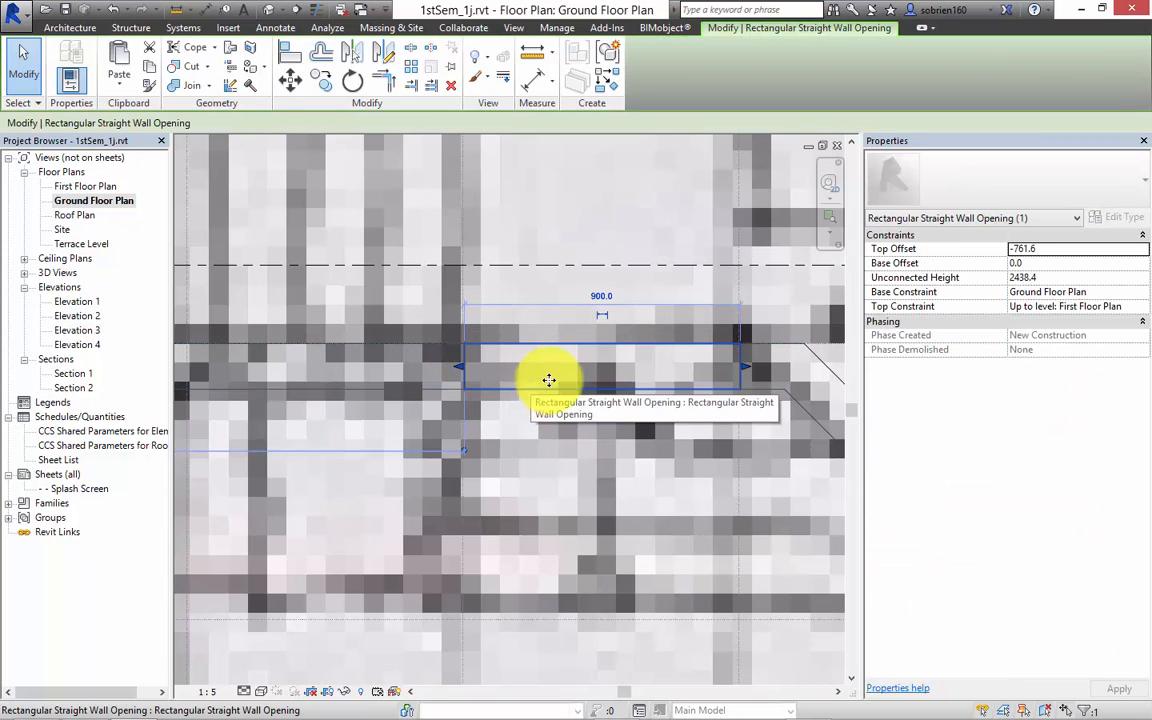
{"action": "left_click", "coordinate": [656, 489]}
{"action": "key", "text": "Escape"}
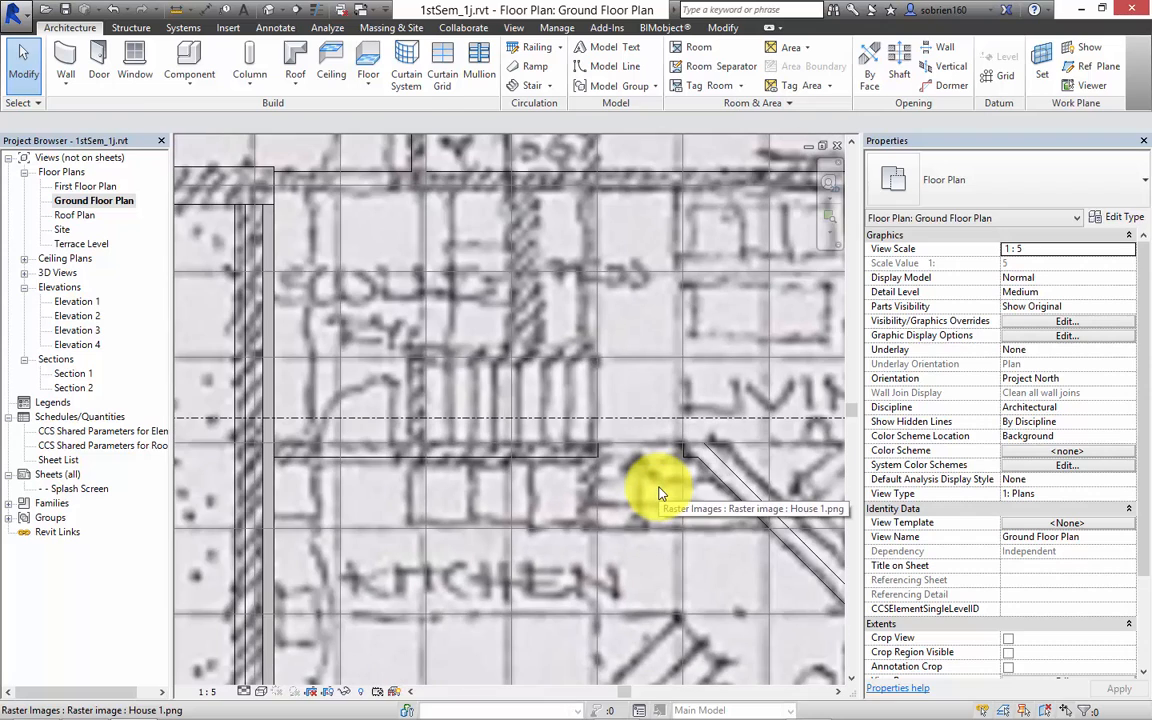
Step: Close the Elevation 1 window and tile the Ground Floor Plan and {3D} views next to each other, making {3D} active
{"action": "middle_click_drag", "start_coordinate": [658, 495], "coordinate": [633, 440]}
{"action": "scroll", "coordinate": [627, 462], "scroll_direction": "down", "scroll_amount": 1}
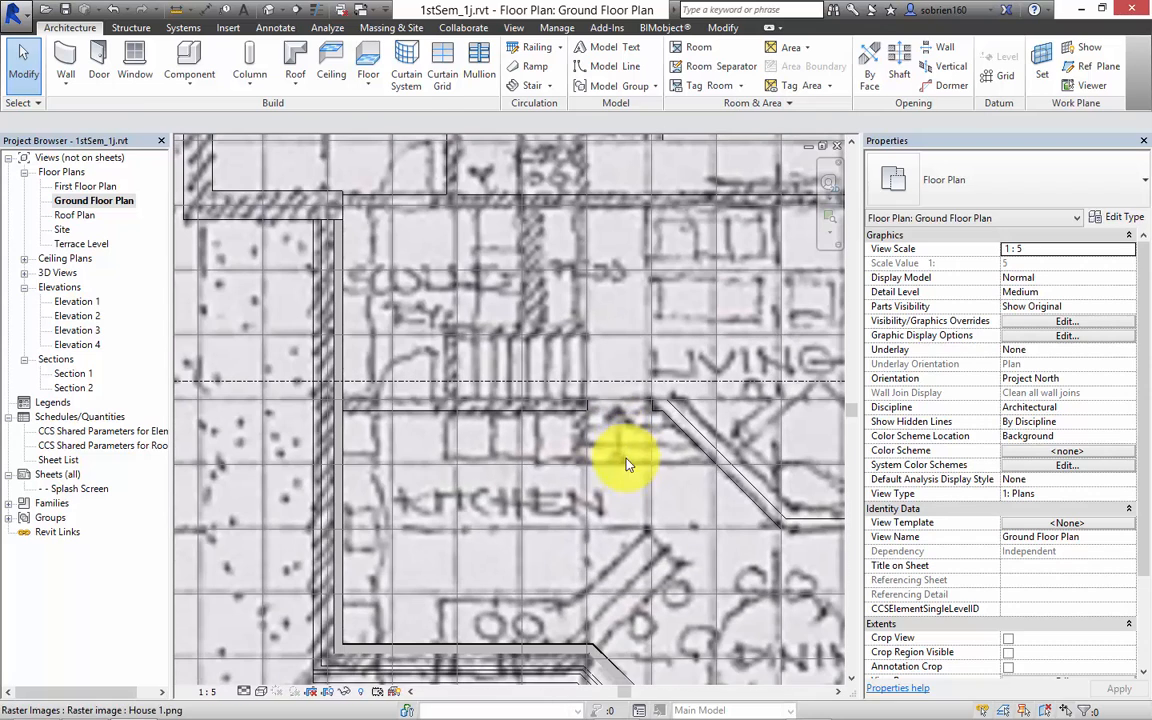
{"action": "key", "text": "w"}
{"action": "key", "text": "t"}
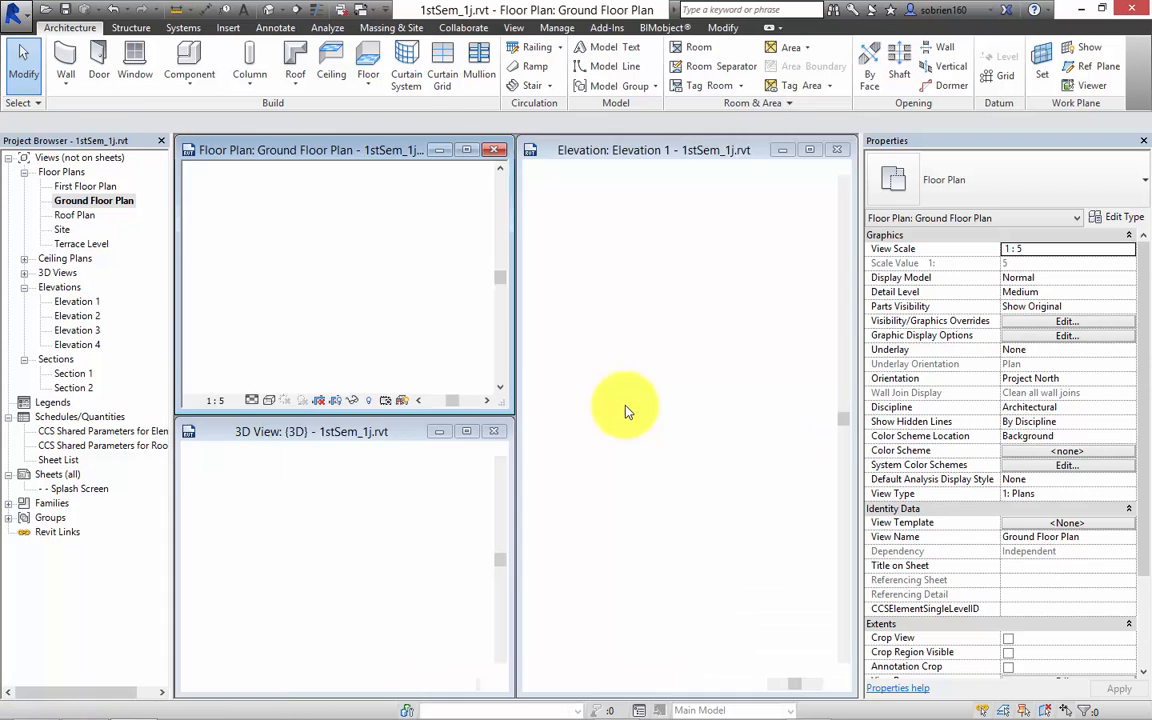
{"action": "left_click", "coordinate": [836, 149]}
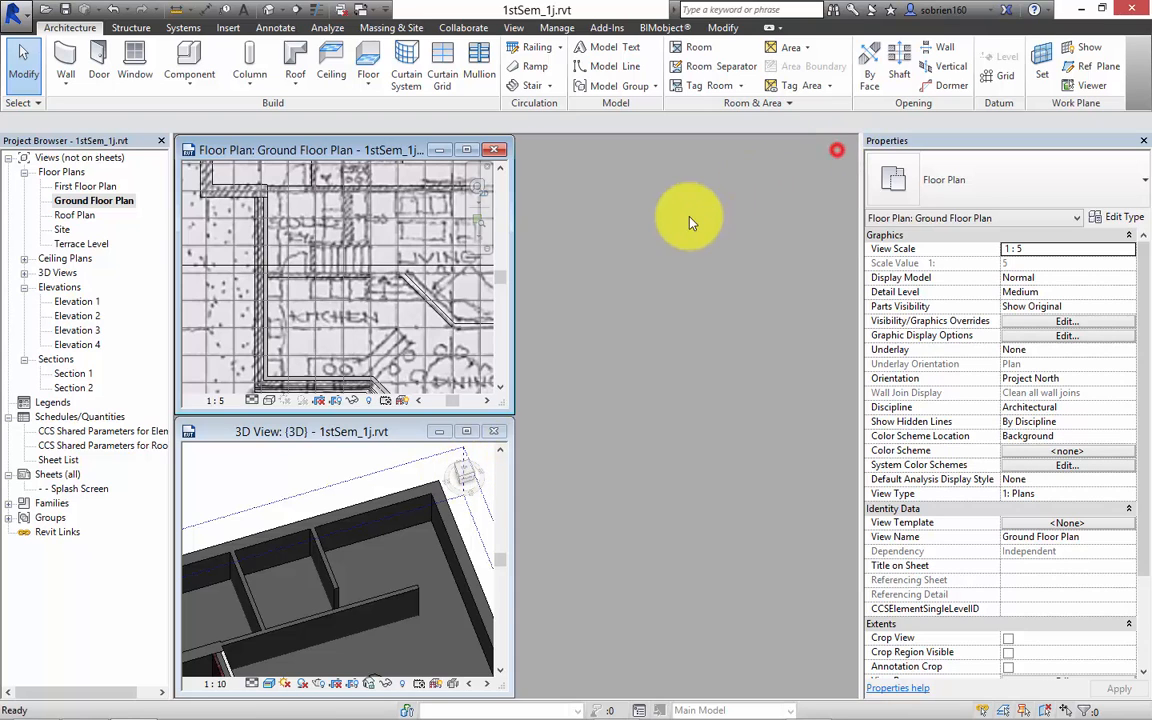
{"action": "key", "text": "w"}
{"action": "key", "text": "t"}
{"action": "left_click", "coordinate": [674, 458]}
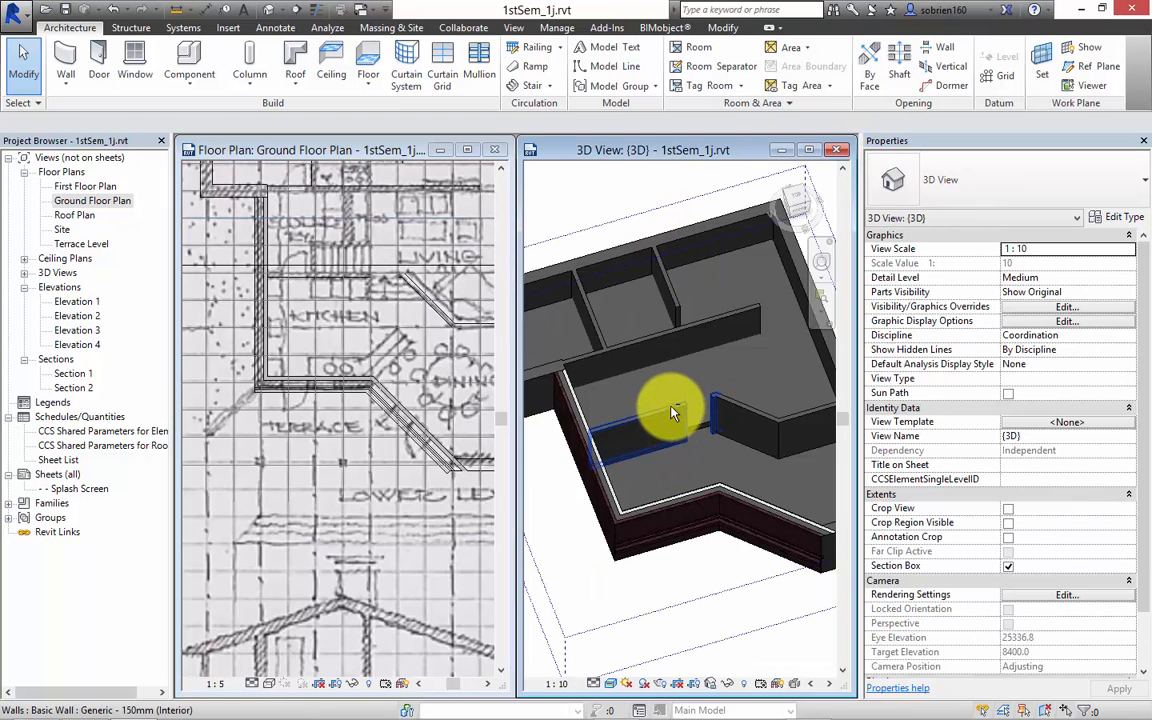
Step: Set the wall opening's base constraint to Terrace Level in the {3D} view
{"action": "scroll", "coordinate": [694, 435], "scroll_direction": "up", "scroll_amount": 5}
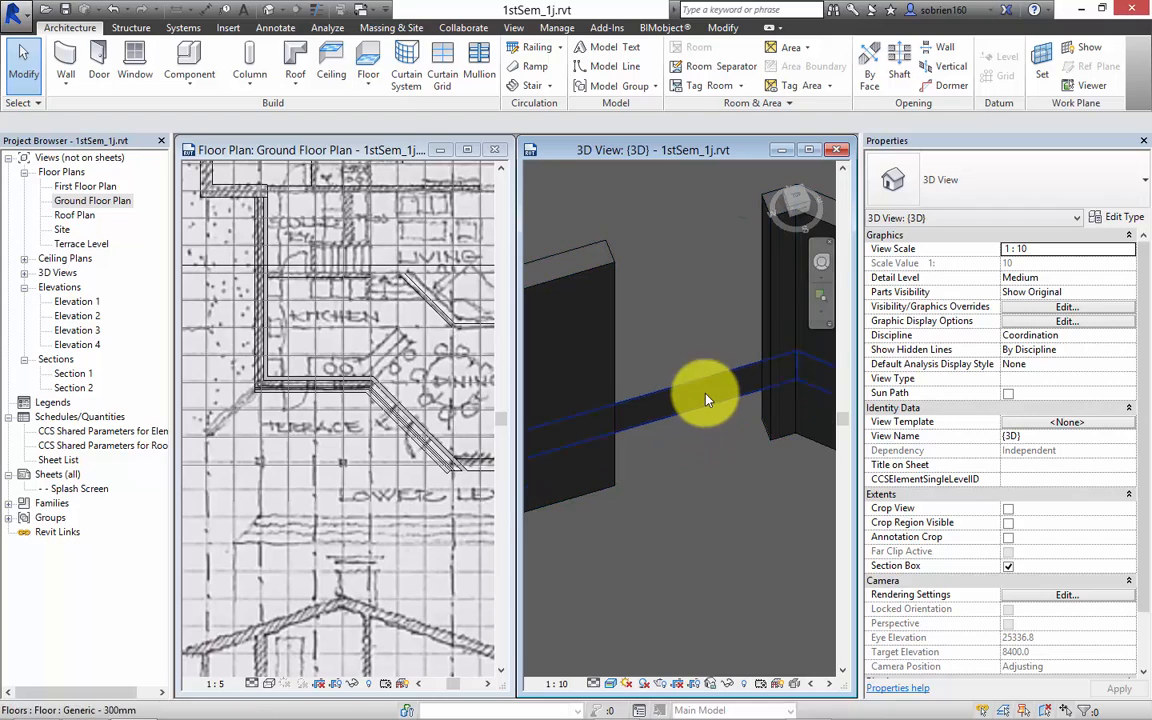
{"action": "left_click", "coordinate": [704, 445]}
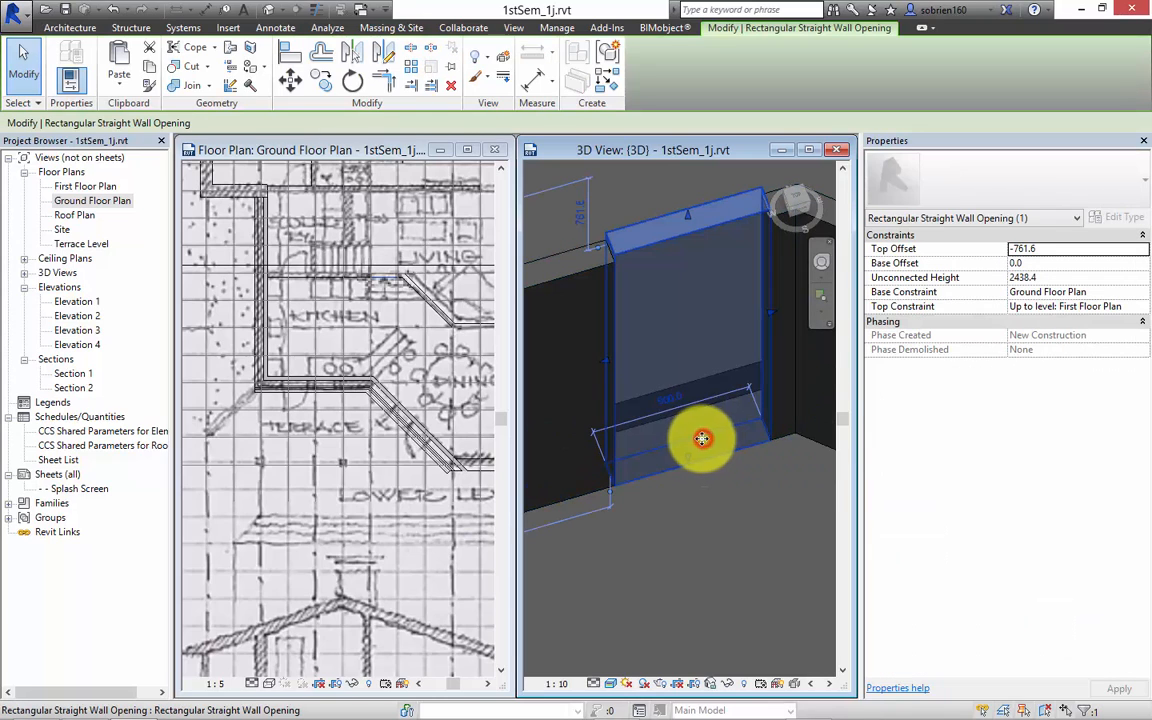
{"action": "left_click", "coordinate": [1140, 292]}
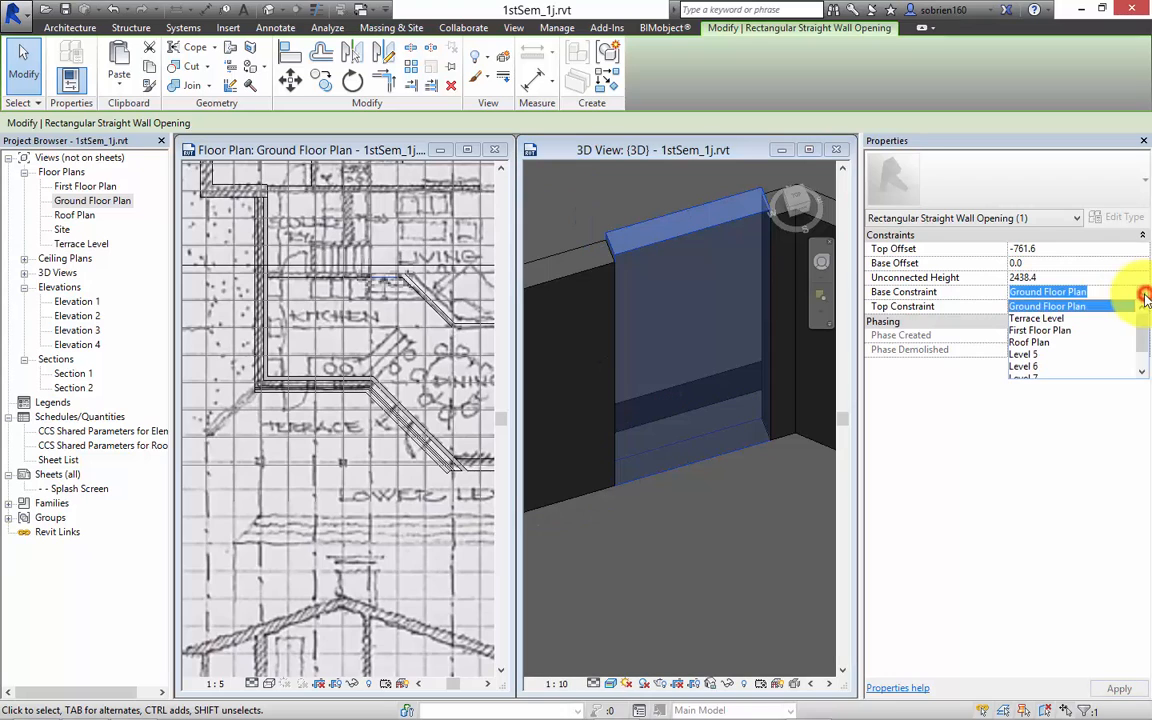
{"action": "left_click", "coordinate": [1054, 314]}
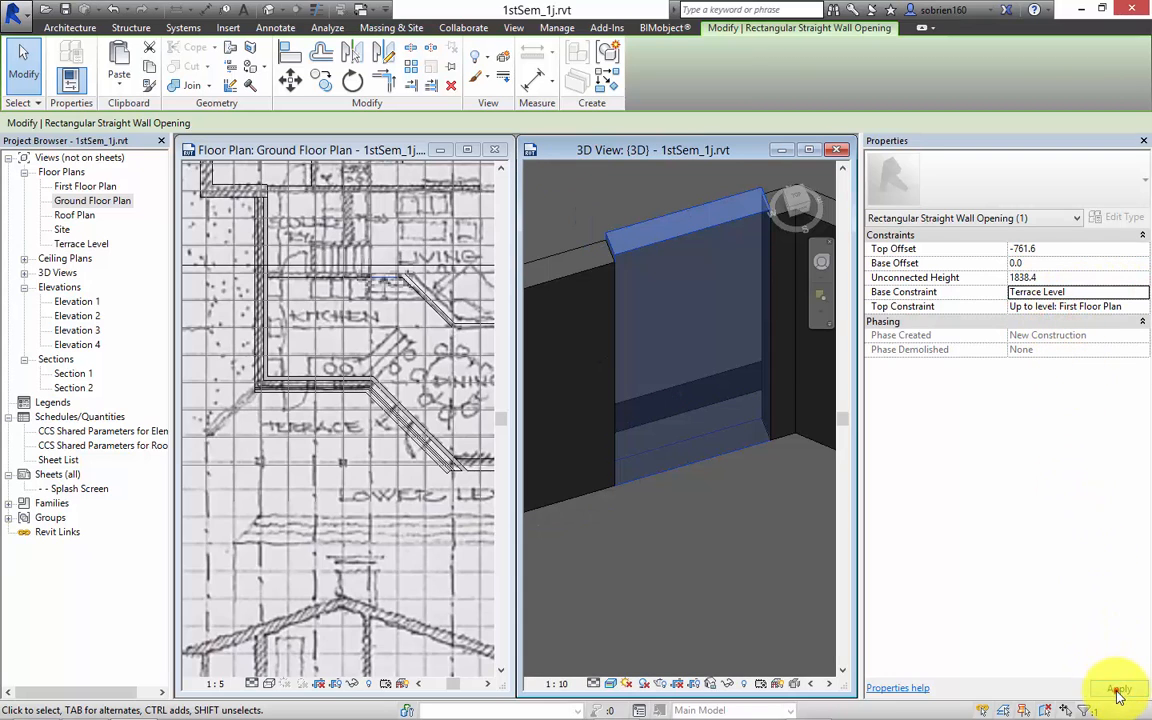
{"action": "left_click", "coordinate": [738, 549]}
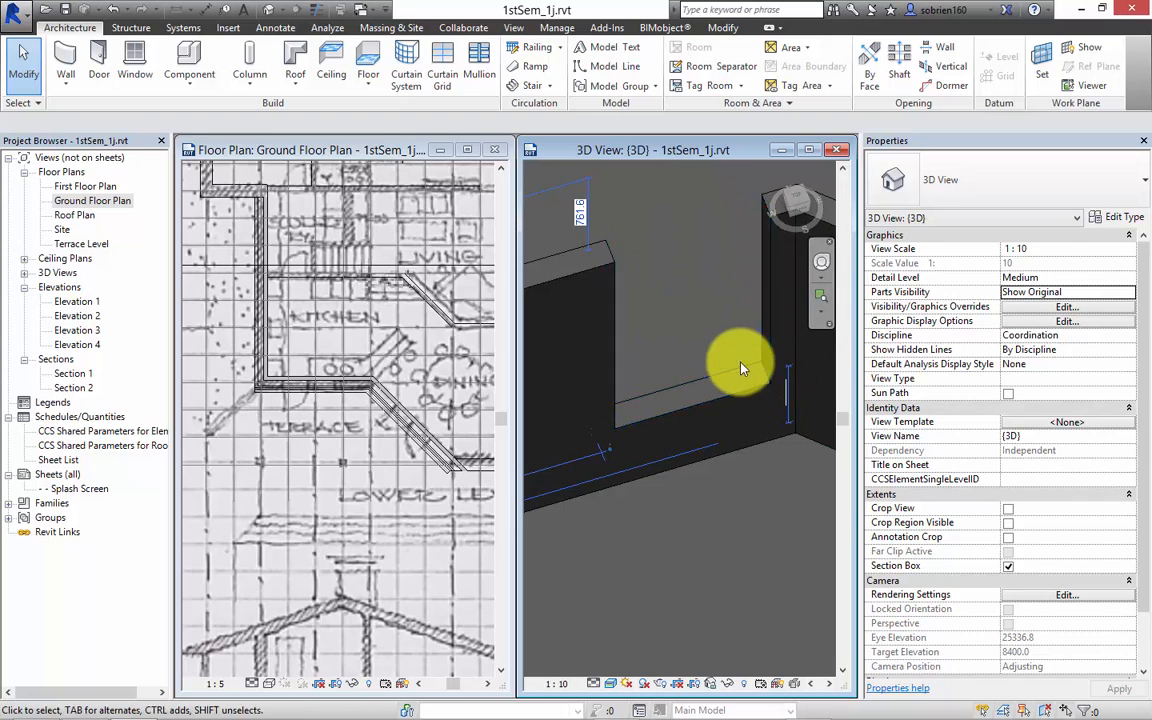
Step: Set the wall opening's unconnected height to 2200 mm
{"action": "left_click", "coordinate": [704, 230]}
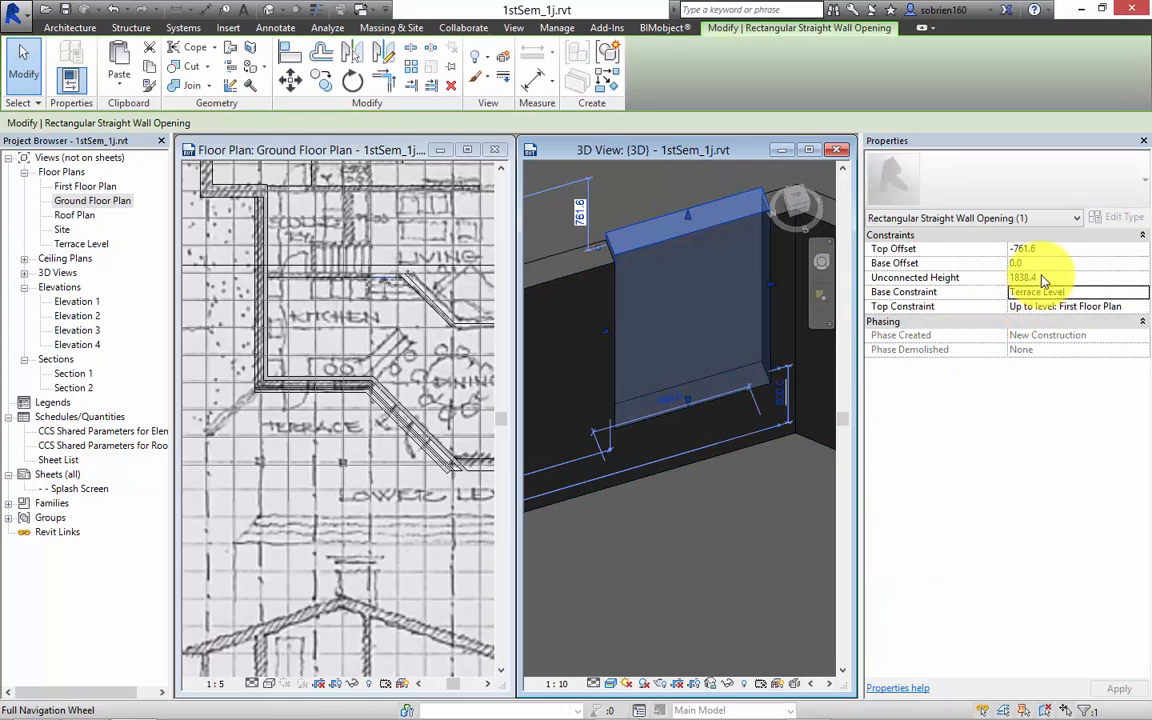
{"action": "left_click", "coordinate": [1044, 277]}
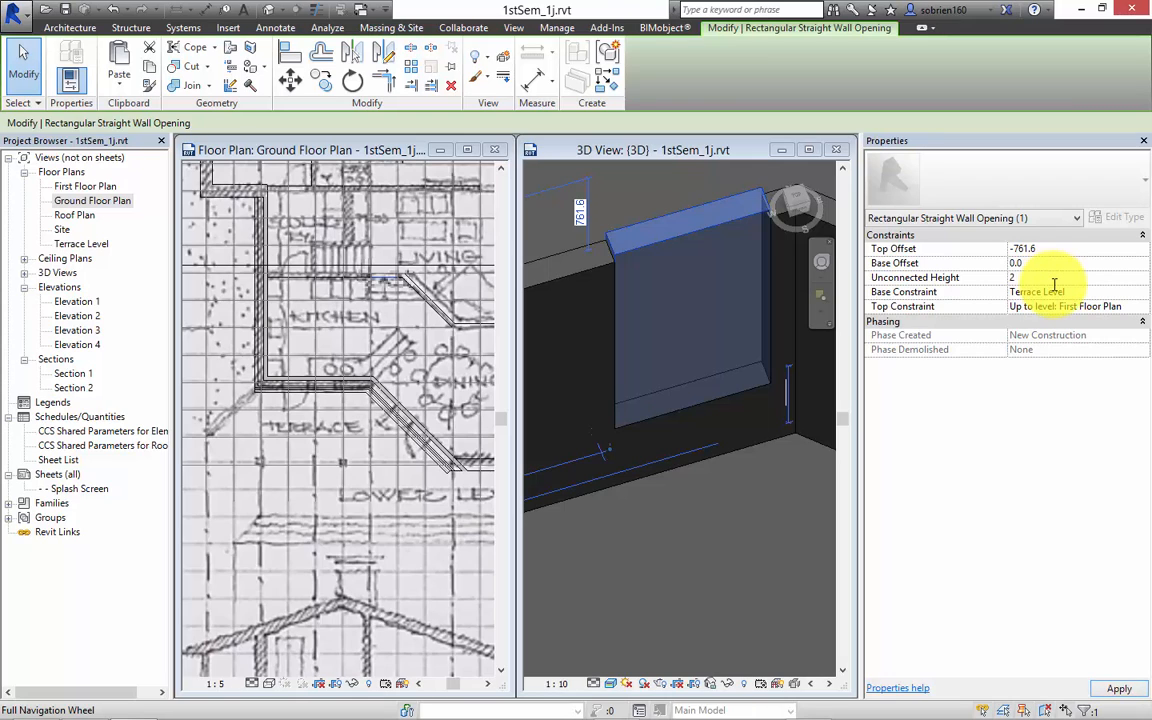
{"action": "left_click", "coordinate": [1117, 688]}
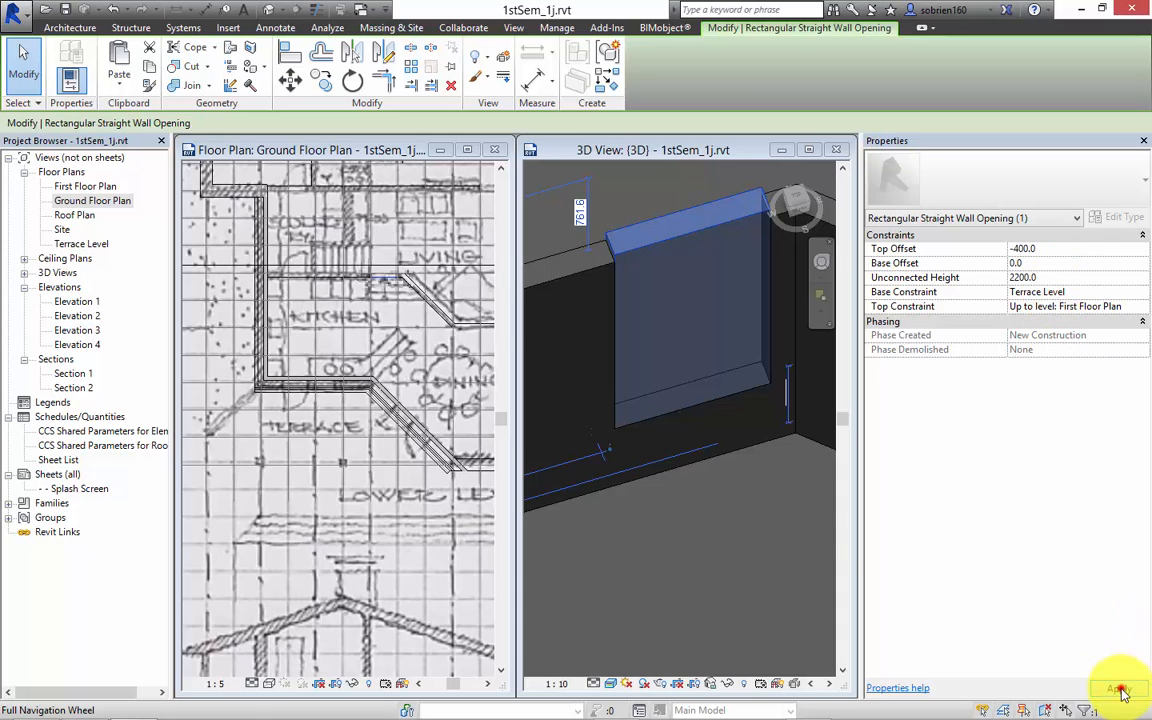
{"action": "left_click", "coordinate": [758, 528]}
Step: Start a Stair by Sketch in the Ground Floor Plan, framed on the traced steps beside the kitchen
{"action": "middle_click_drag", "start_coordinate": [753, 527], "coordinate": [648, 485]}
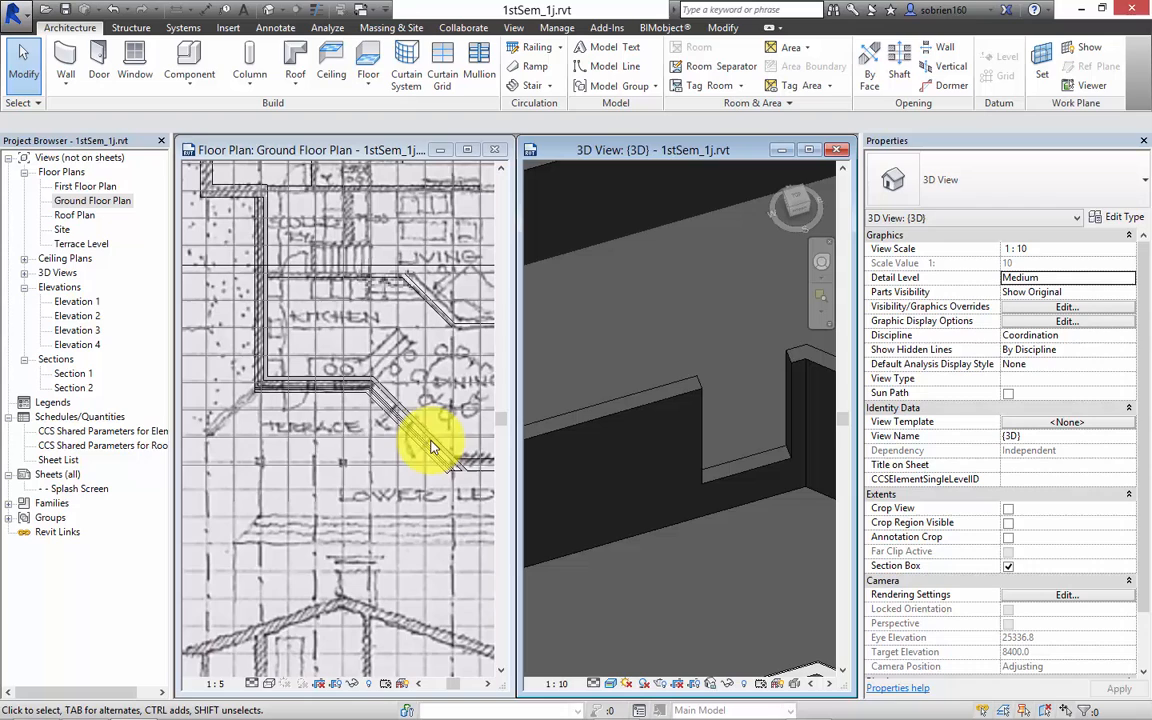
{"action": "left_click", "coordinate": [380, 395]}
{"action": "scroll", "coordinate": [366, 317], "scroll_direction": "up", "scroll_amount": 5}
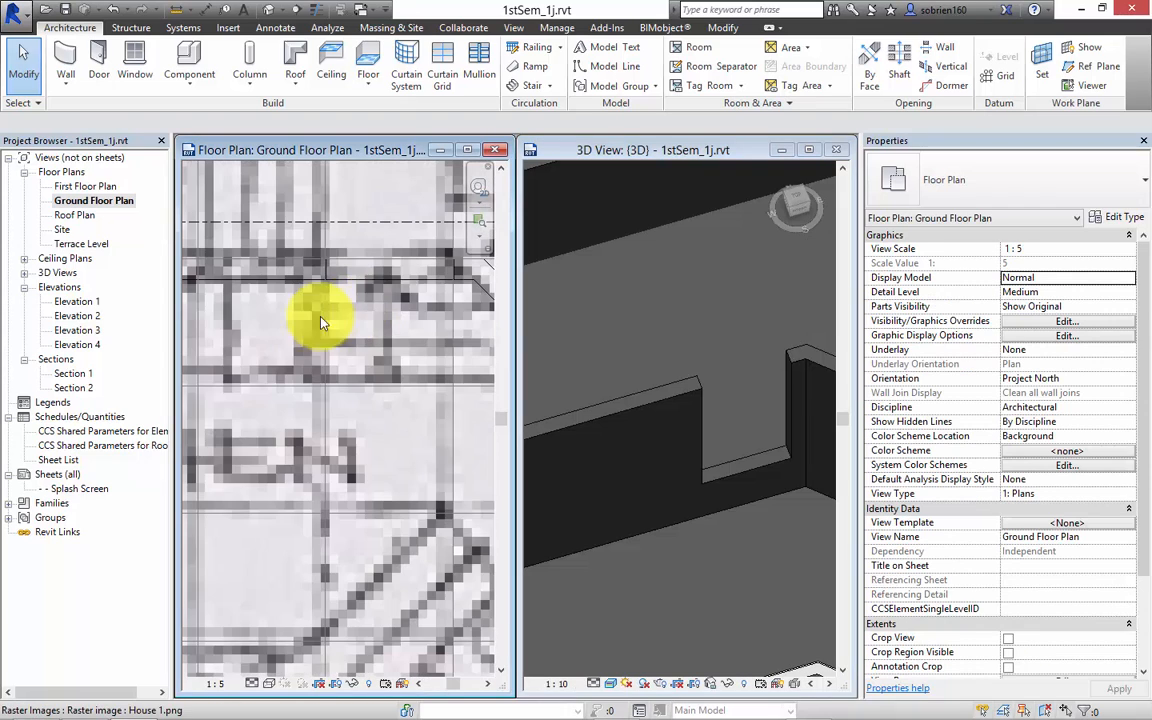
{"action": "middle_click_drag", "start_coordinate": [352, 352], "coordinate": [324, 387]}
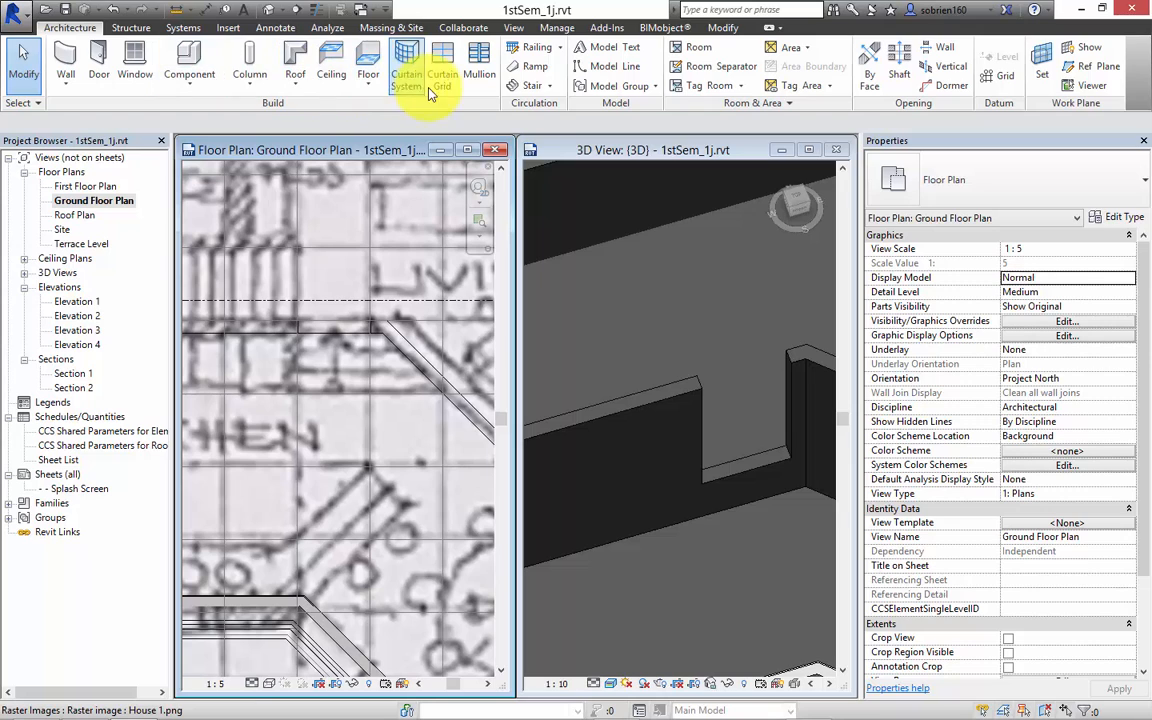
{"action": "left_click", "coordinate": [553, 86]}
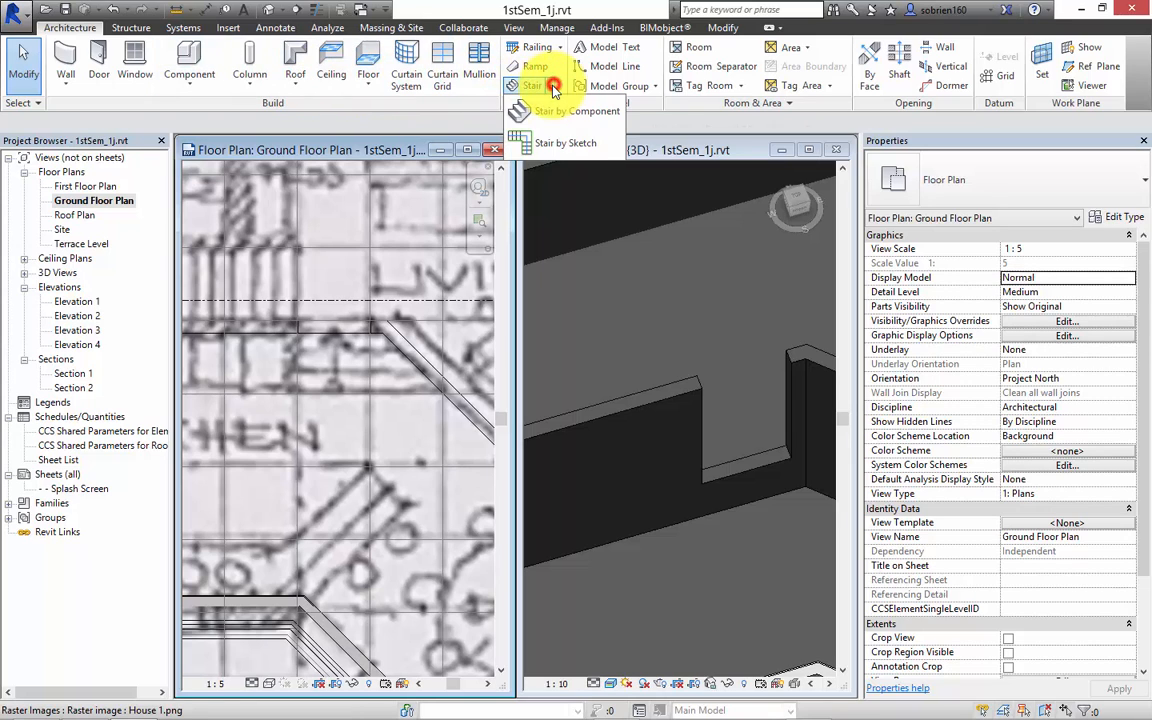
{"action": "left_click", "coordinate": [545, 147]}
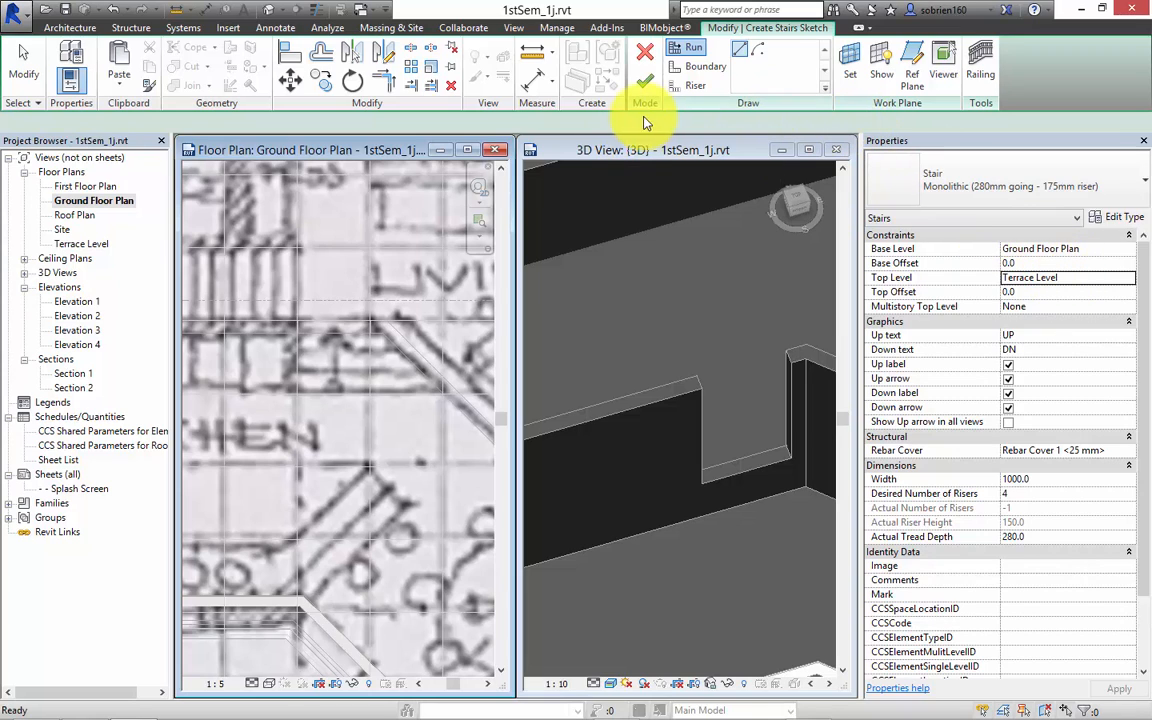
Step: Sketch a straight stair boundary about 840 mm long from the interior wall down the kitchen side of the traced steps
{"action": "left_click", "coordinate": [680, 75]}
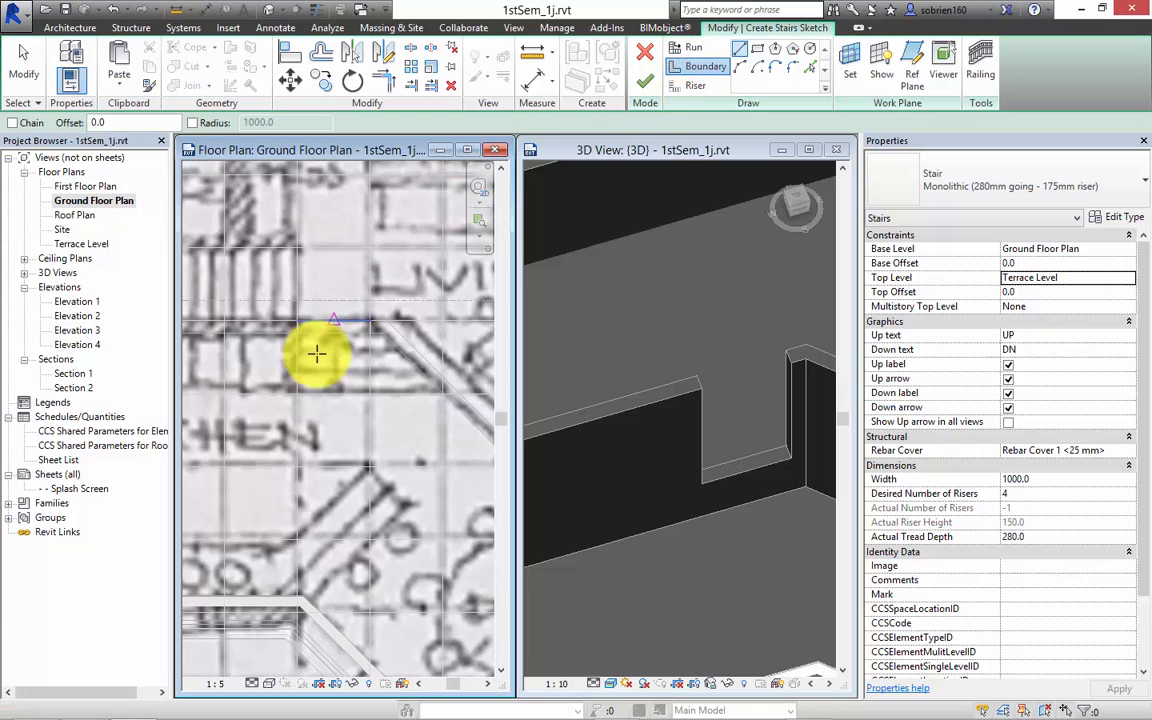
{"action": "left_click", "coordinate": [297, 333]}
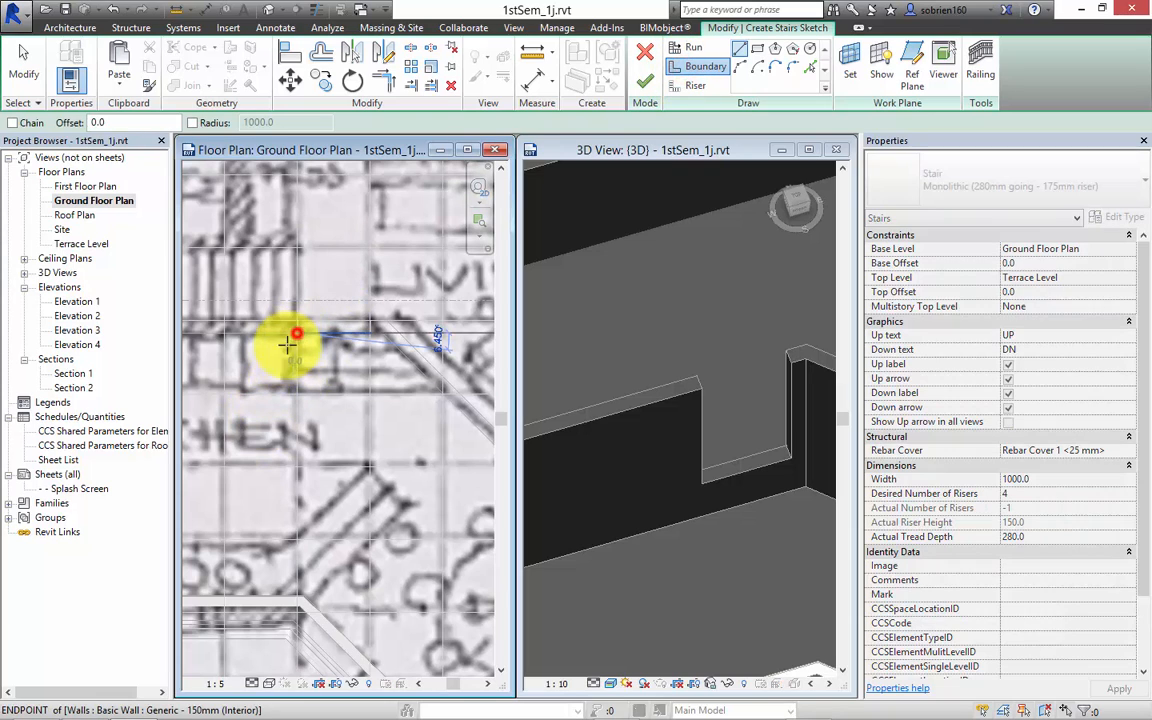
{"action": "left_click", "coordinate": [300, 398]}
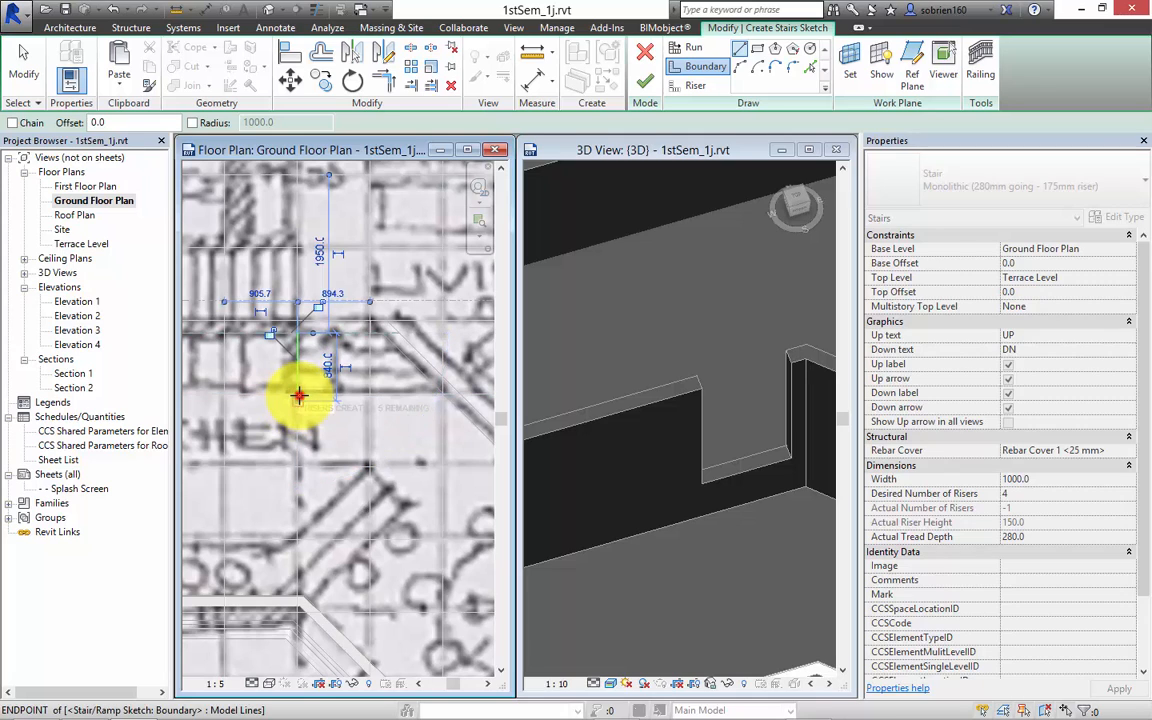
{"action": "left_click", "coordinate": [370, 321]}
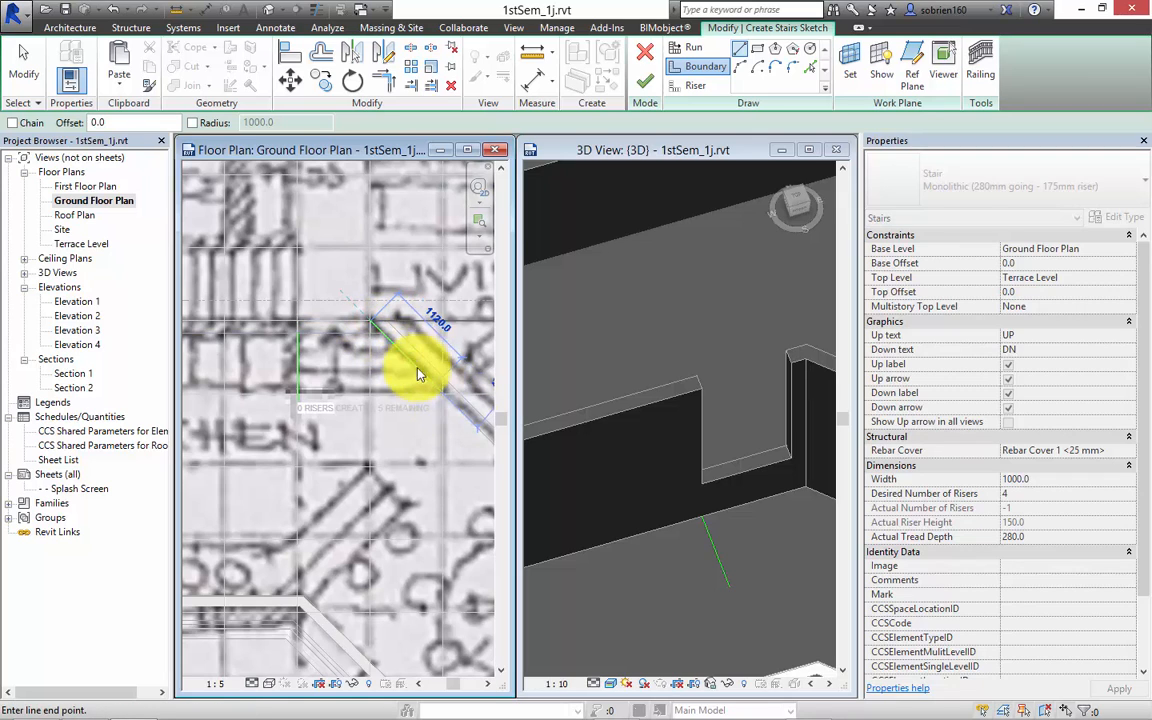
{"action": "key", "text": "Escape"}
{"action": "key", "text": "Escape"}
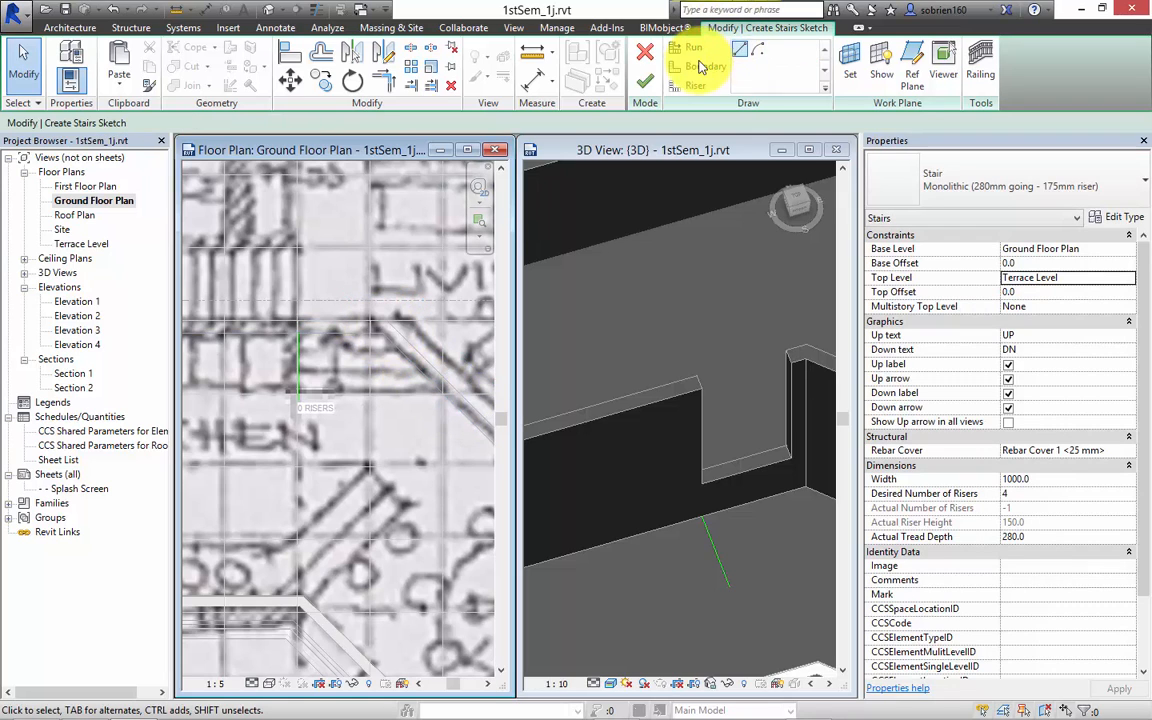
Step: Sketch the angled stair boundary, about 1060 mm long, alongside the diagonal wall to the intersection of grids 9 and K
{"action": "left_click", "coordinate": [738, 48]}
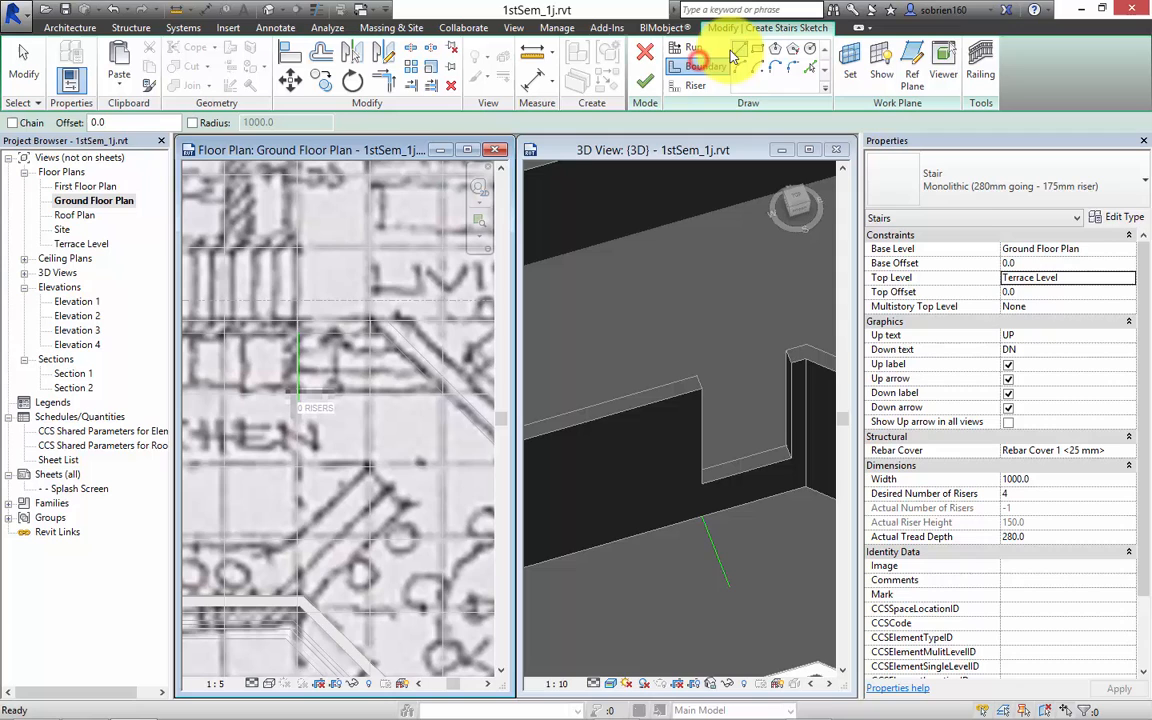
{"action": "left_click", "coordinate": [372, 323]}
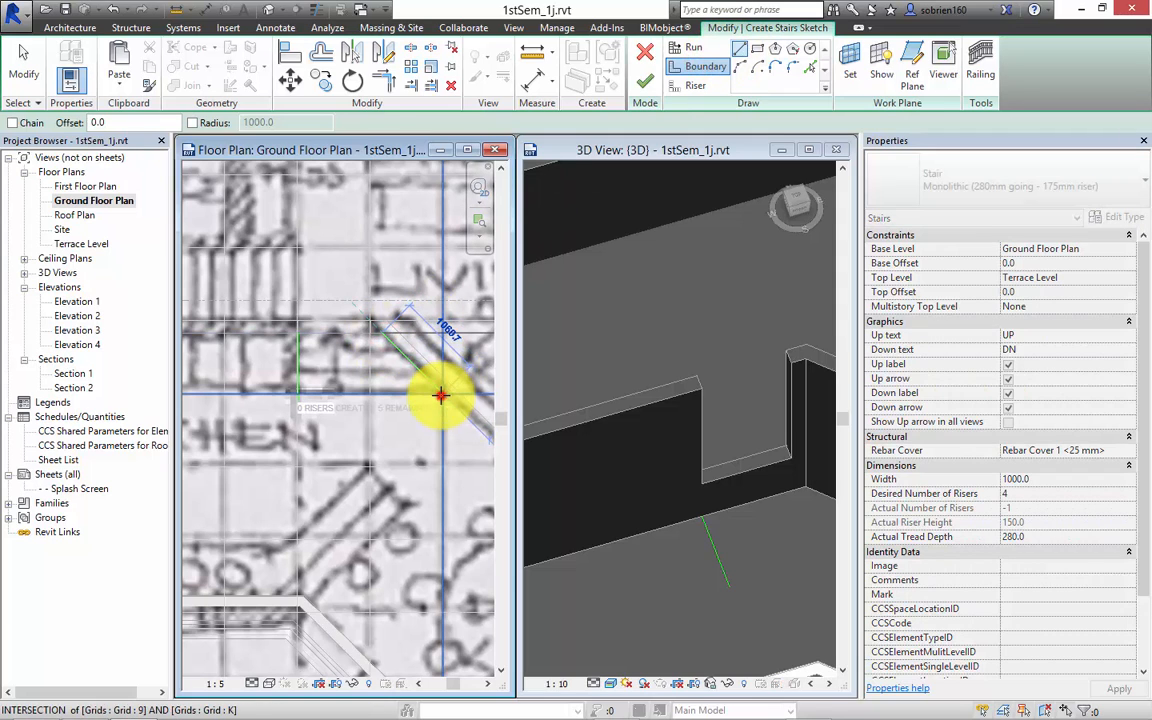
{"action": "left_click", "coordinate": [440, 395]}
{"action": "key", "text": "Escape"}
{"action": "key", "text": "Escape"}
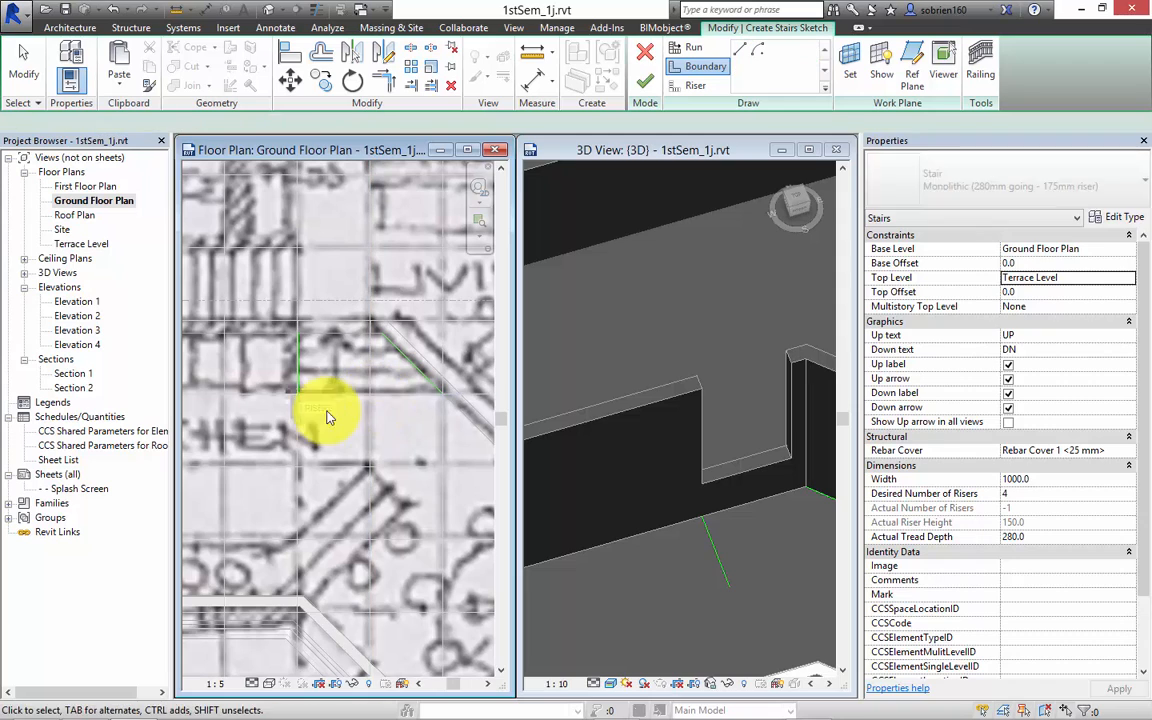
Step: Delete the angled and the straight boundary lines from the stair sketch
{"action": "scroll", "coordinate": [333, 410], "scroll_direction": "up", "scroll_amount": 2}
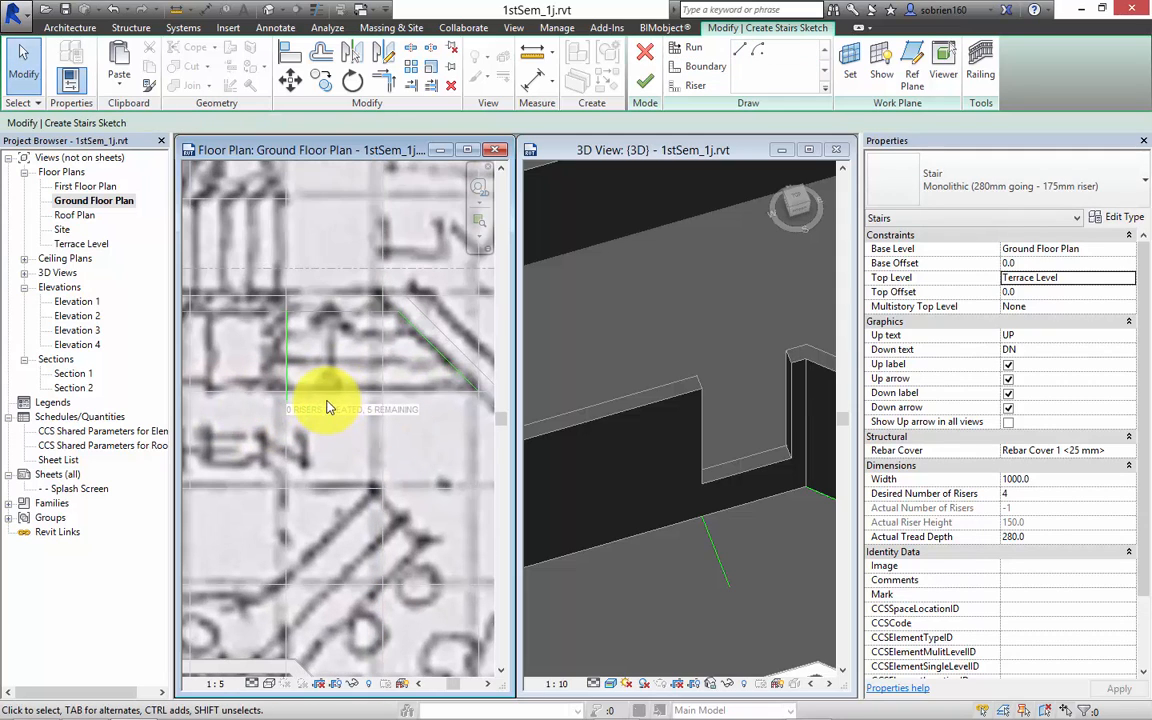
{"action": "left_click", "coordinate": [463, 391]}
{"action": "middle_click_drag", "start_coordinate": [463, 391], "coordinate": [381, 398]}
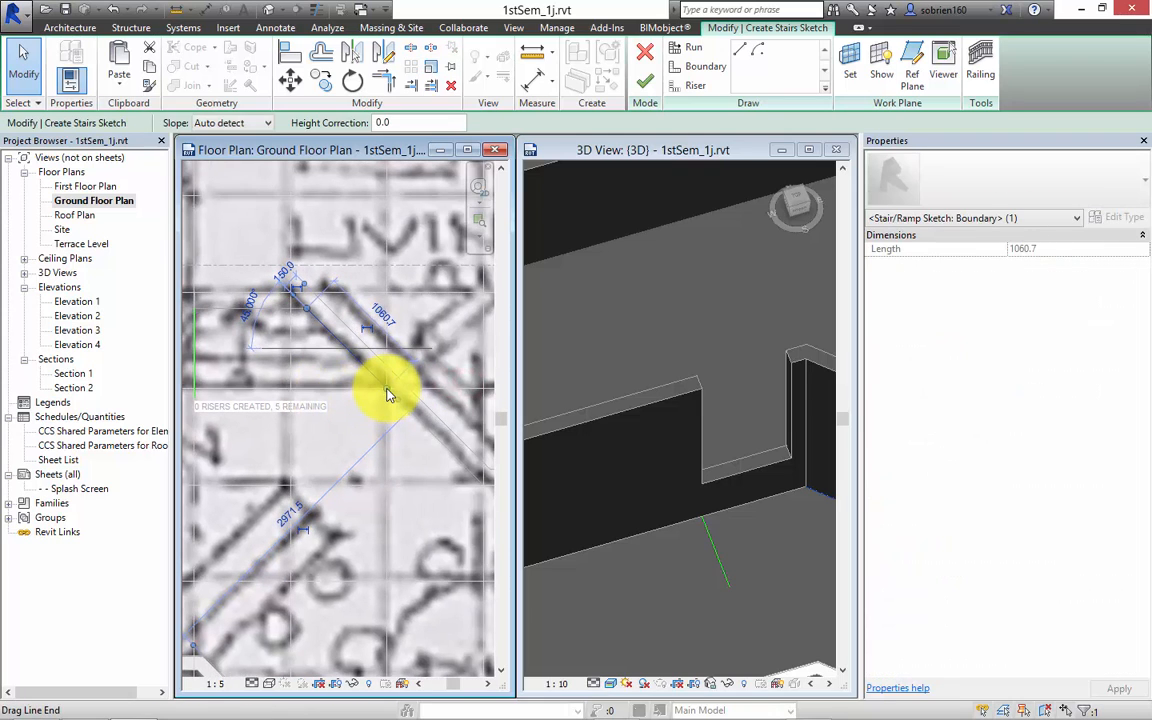
{"action": "key", "text": "Delete"}
{"action": "left_click", "coordinate": [196, 374]}
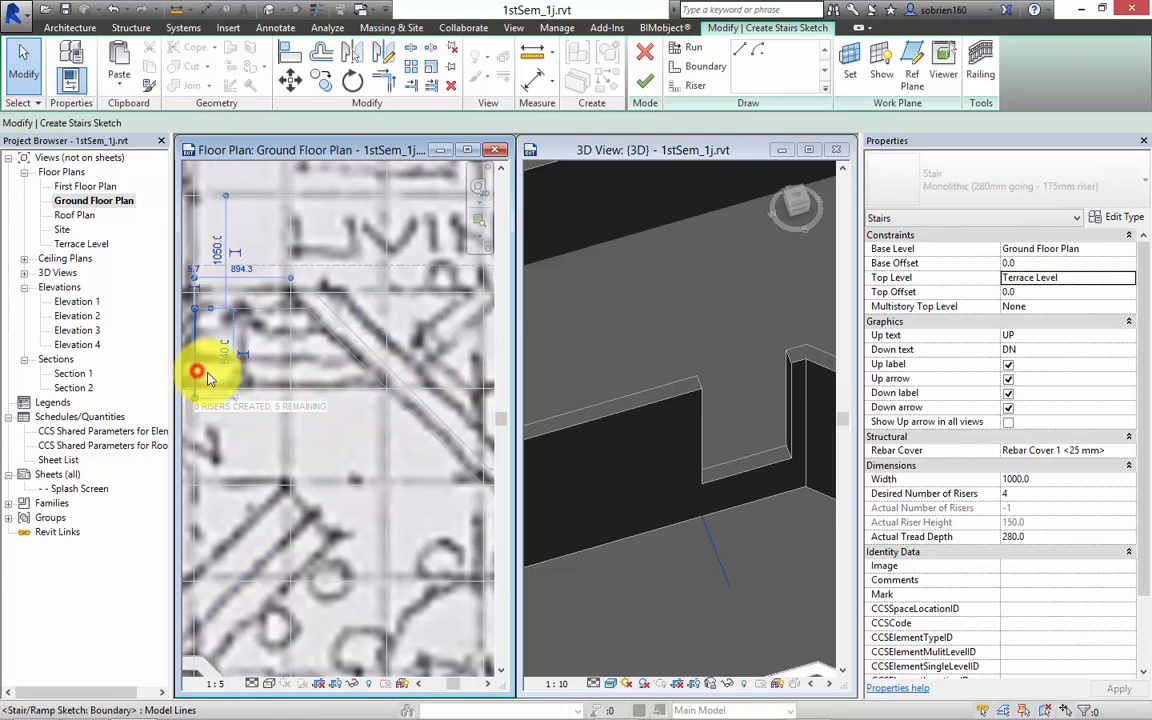
{"action": "key", "text": "Delete"}
Step: Sketch a straight stair run from grid 9 up through the wall opening, finish the stair, and inspect it in the {3D} view
{"action": "left_click", "coordinate": [687, 48]}
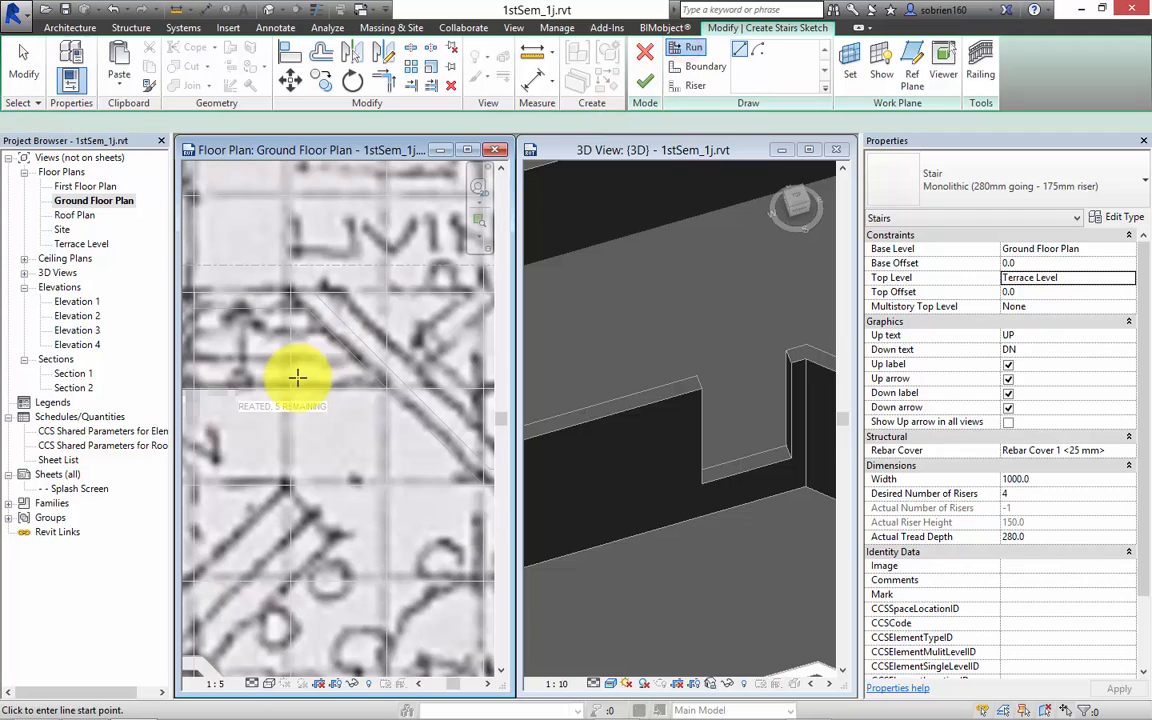
{"action": "middle_click_drag", "start_coordinate": [231, 382], "coordinate": [375, 352]}
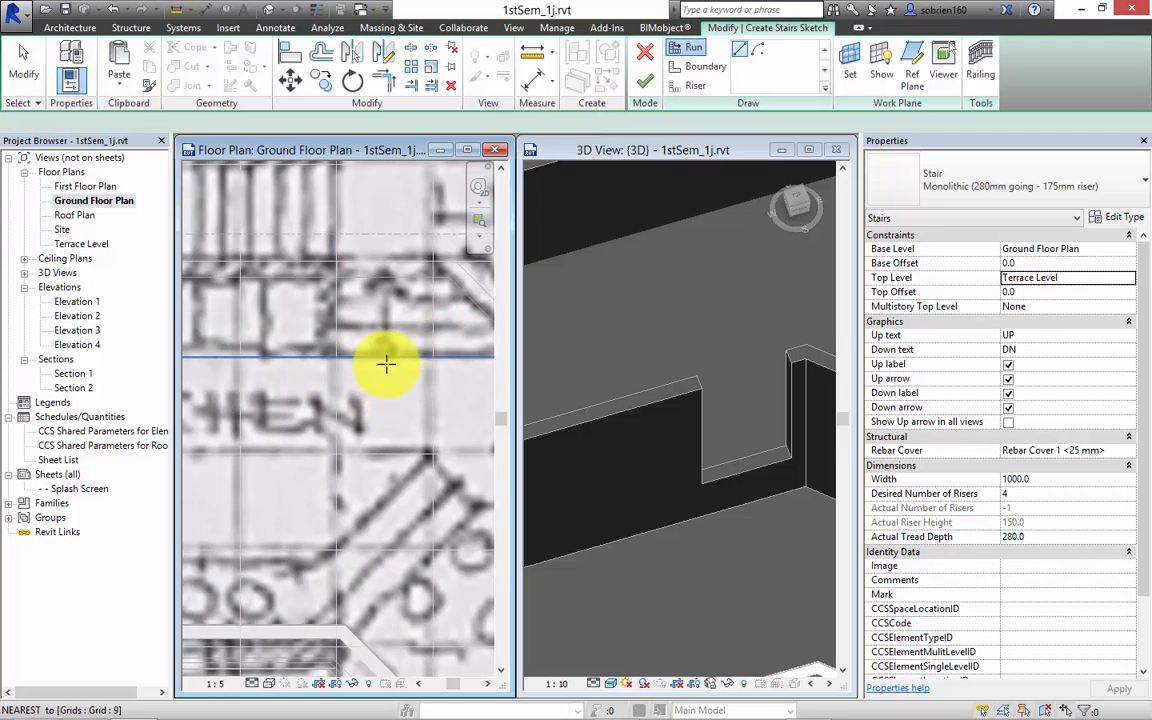
{"action": "left_click", "coordinate": [388, 360]}
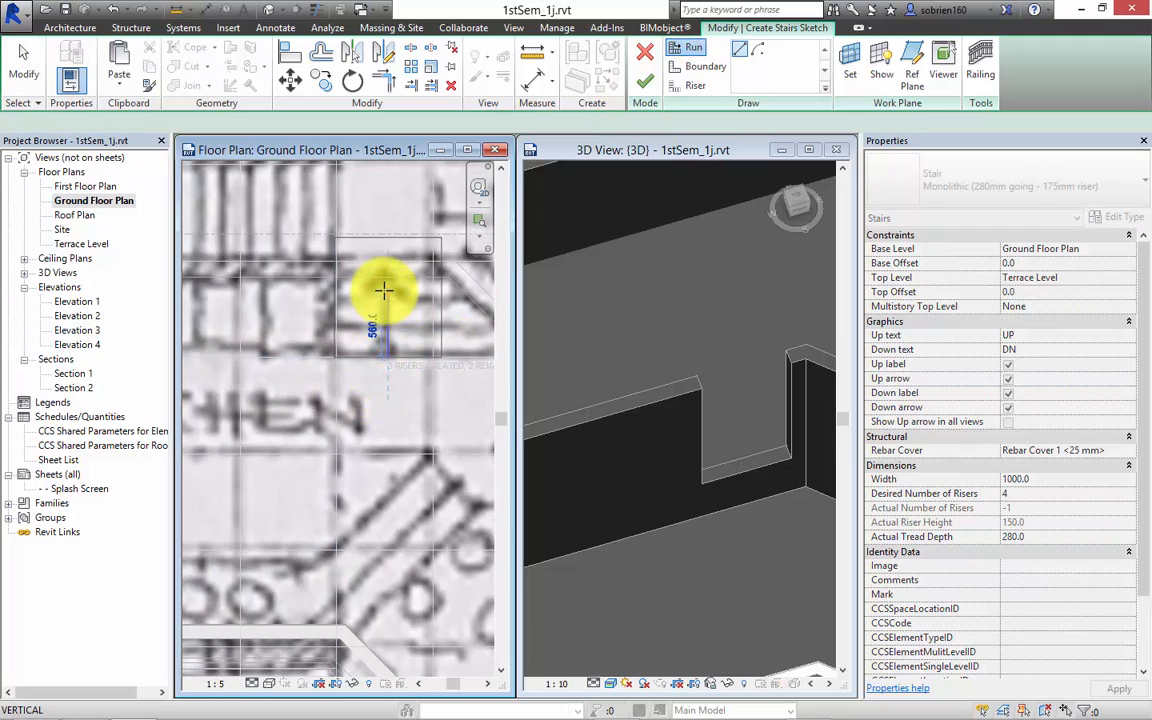
{"action": "left_click", "coordinate": [391, 205]}
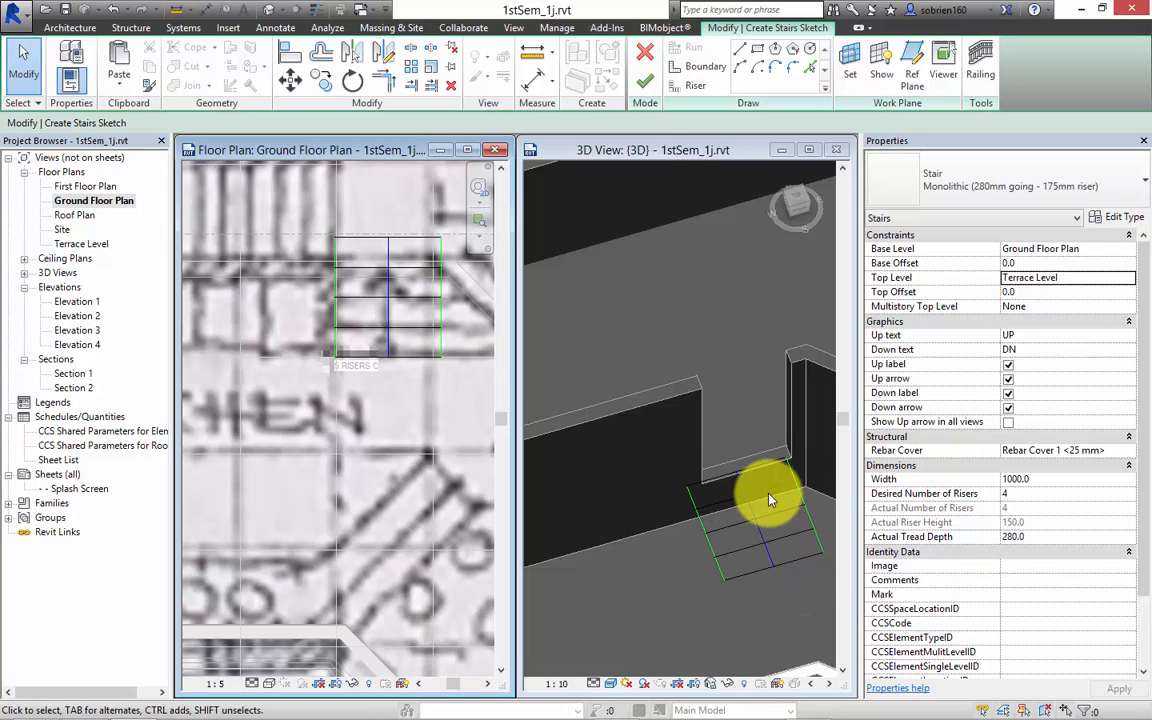
{"action": "middle_click_drag", "start_coordinate": [408, 465], "coordinate": [362, 490]}
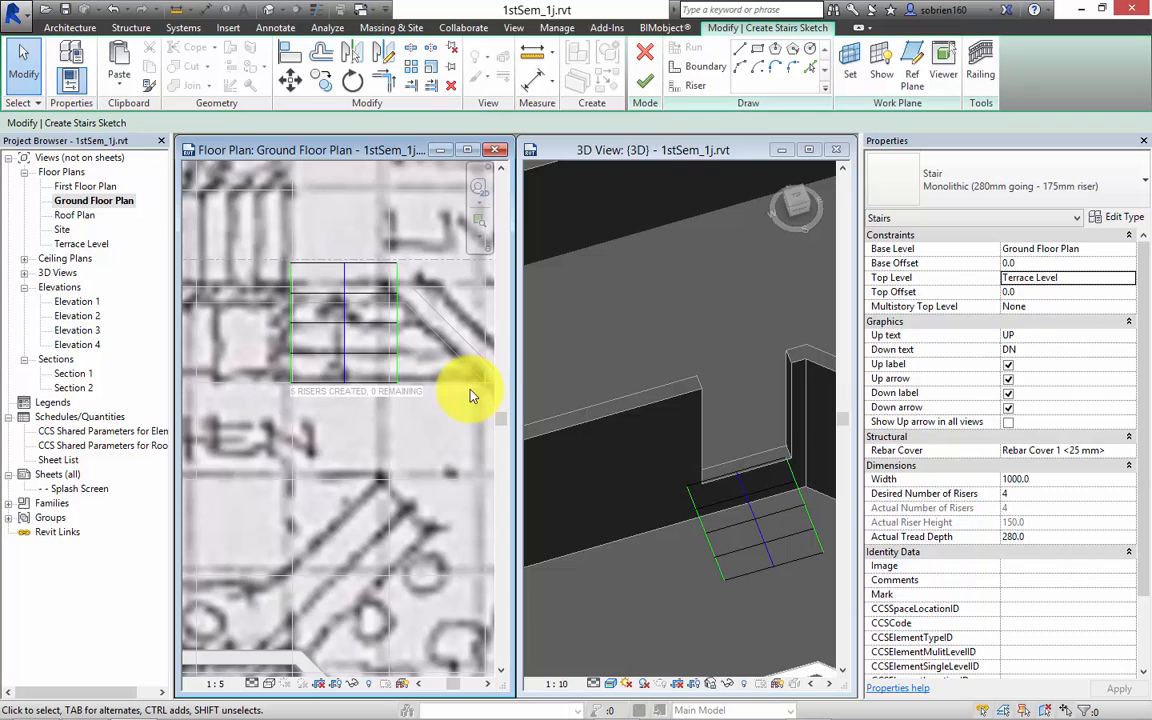
{"action": "left_click", "coordinate": [646, 83]}
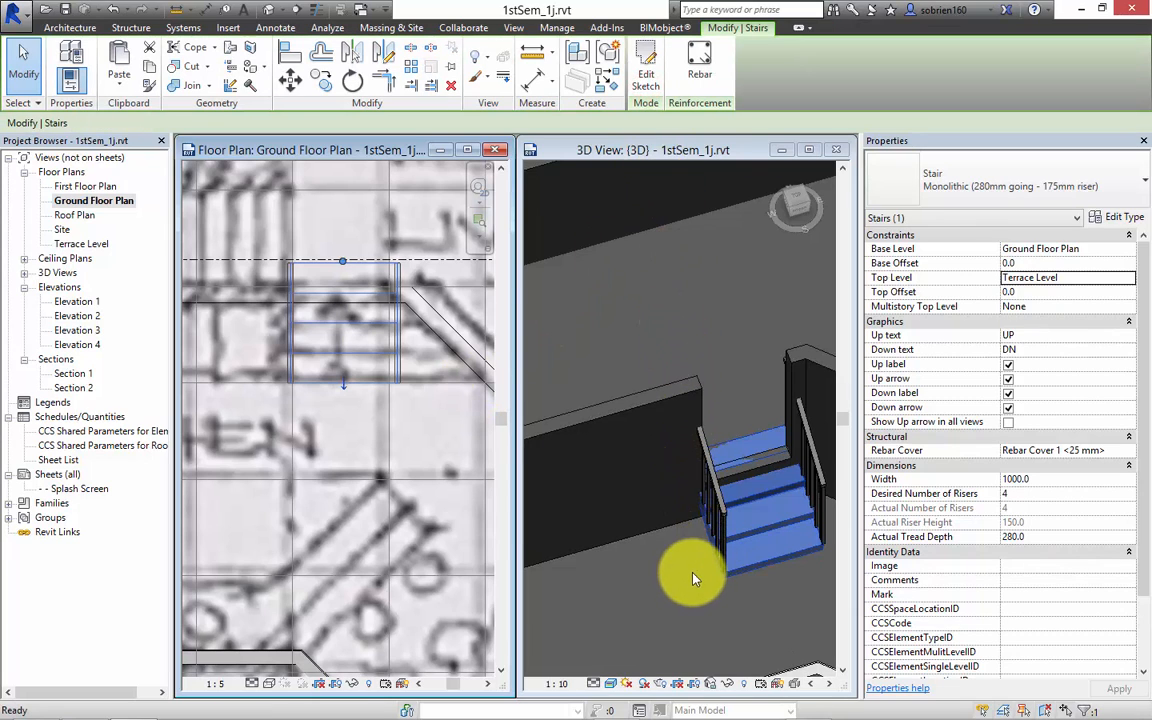
{"action": "middle_click_drag", "start_coordinate": [689, 571], "coordinate": [728, 471], "text": "shift"}
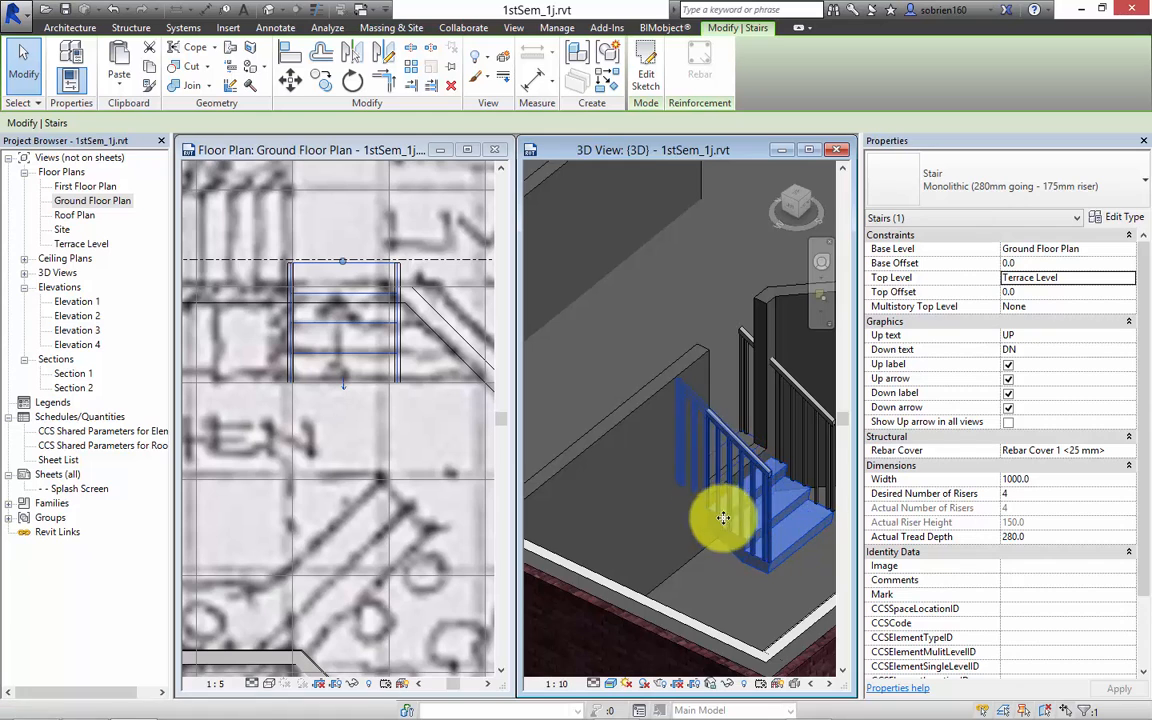
{"action": "middle_click_drag", "start_coordinate": [723, 517], "coordinate": [733, 452], "text": "shift"}
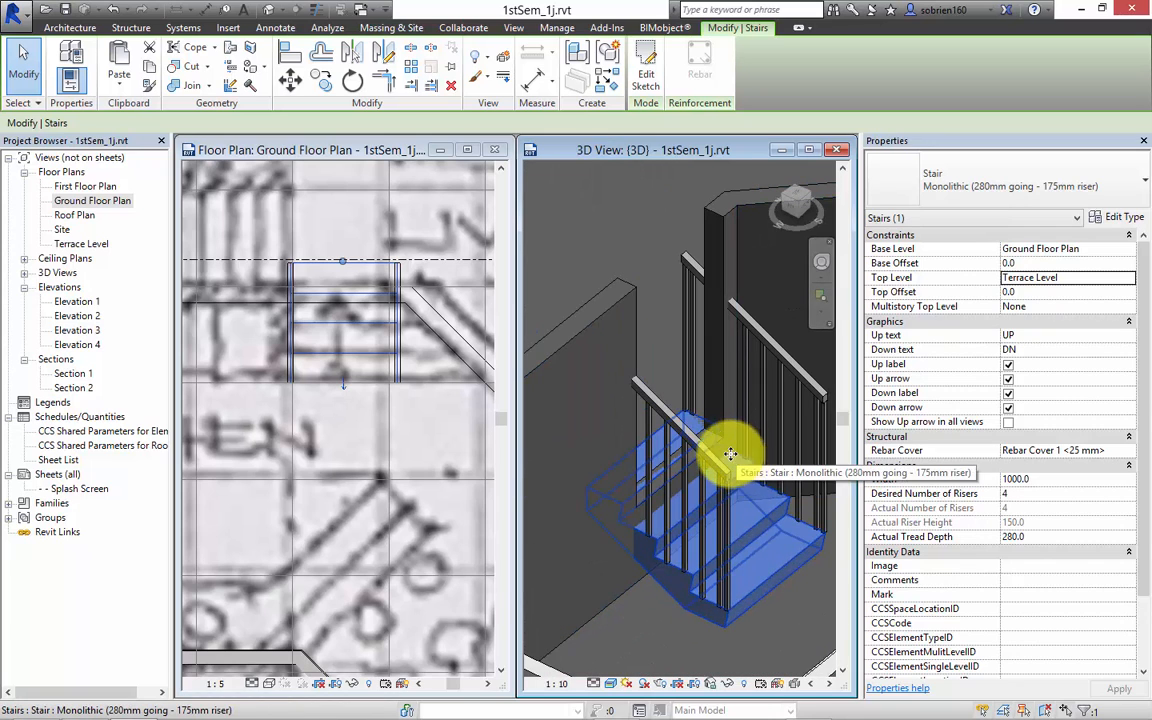
{"action": "middle_click_drag", "start_coordinate": [761, 522], "coordinate": [655, 523], "text": "shift"}
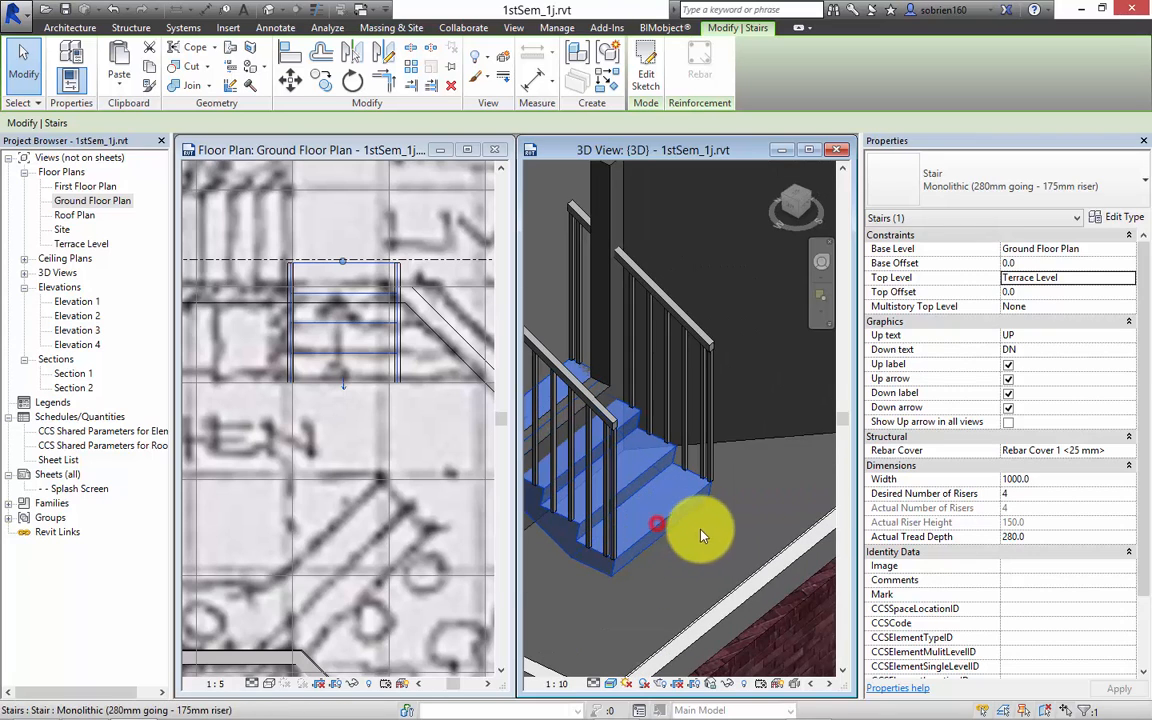
{"action": "key", "text": "Escape"}
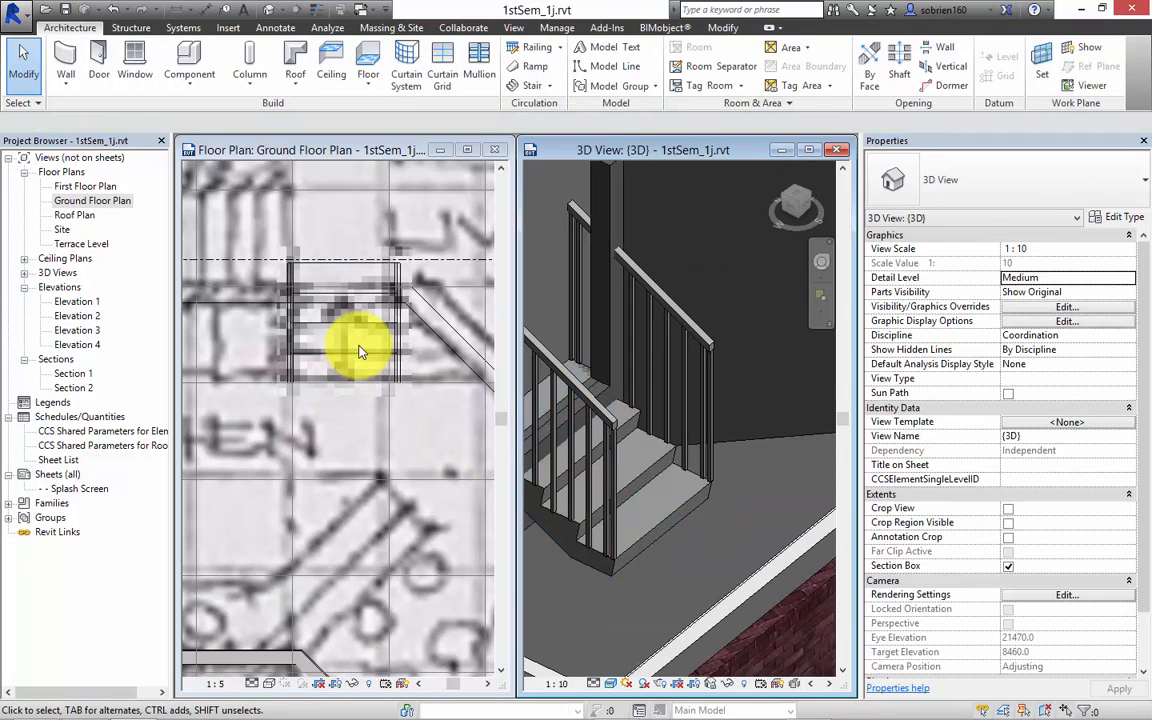
Step: Flip the new stair's up direction in the Ground Floor Plan, and flip it back
{"action": "left_click", "coordinate": [362, 352]}
{"action": "left_click", "coordinate": [358, 350]}
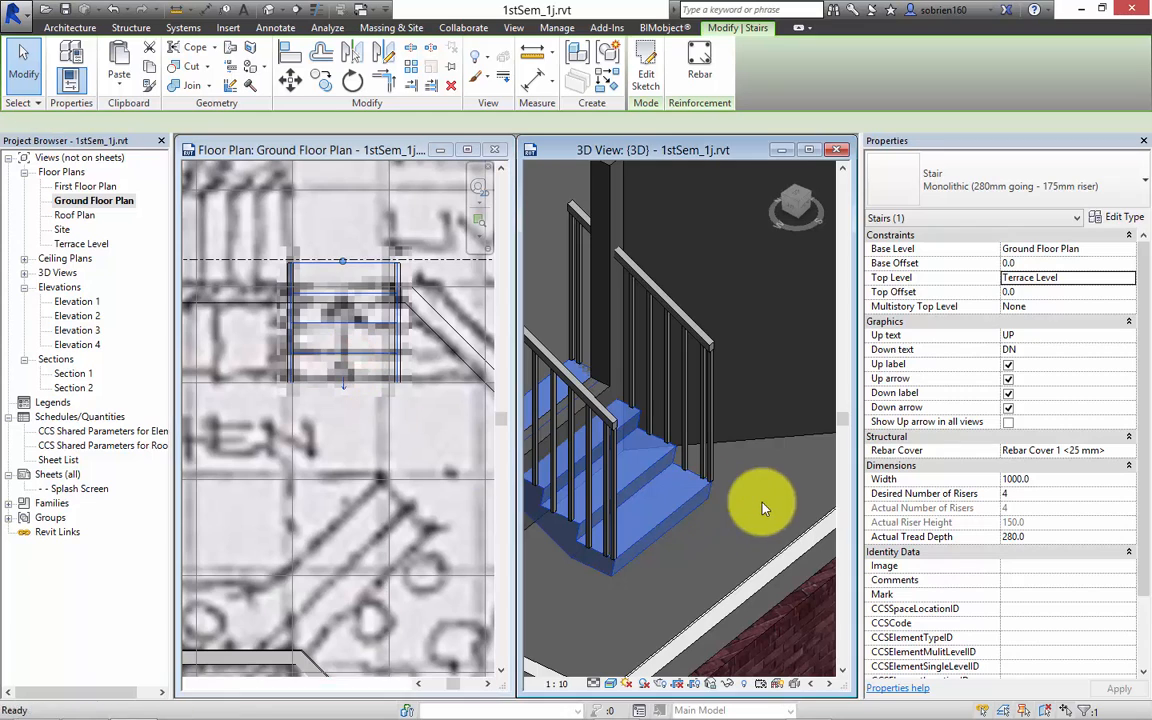
{"action": "left_click", "coordinate": [367, 424]}
{"action": "left_click", "coordinate": [368, 352]}
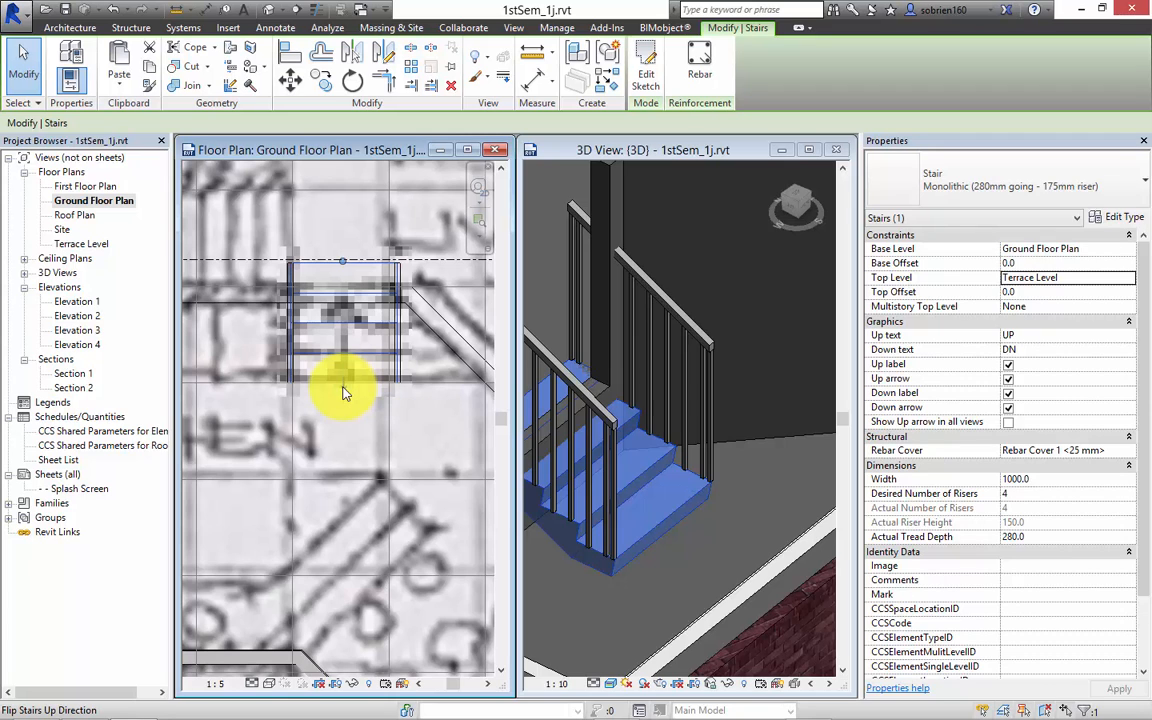
{"action": "left_click", "coordinate": [343, 393]}
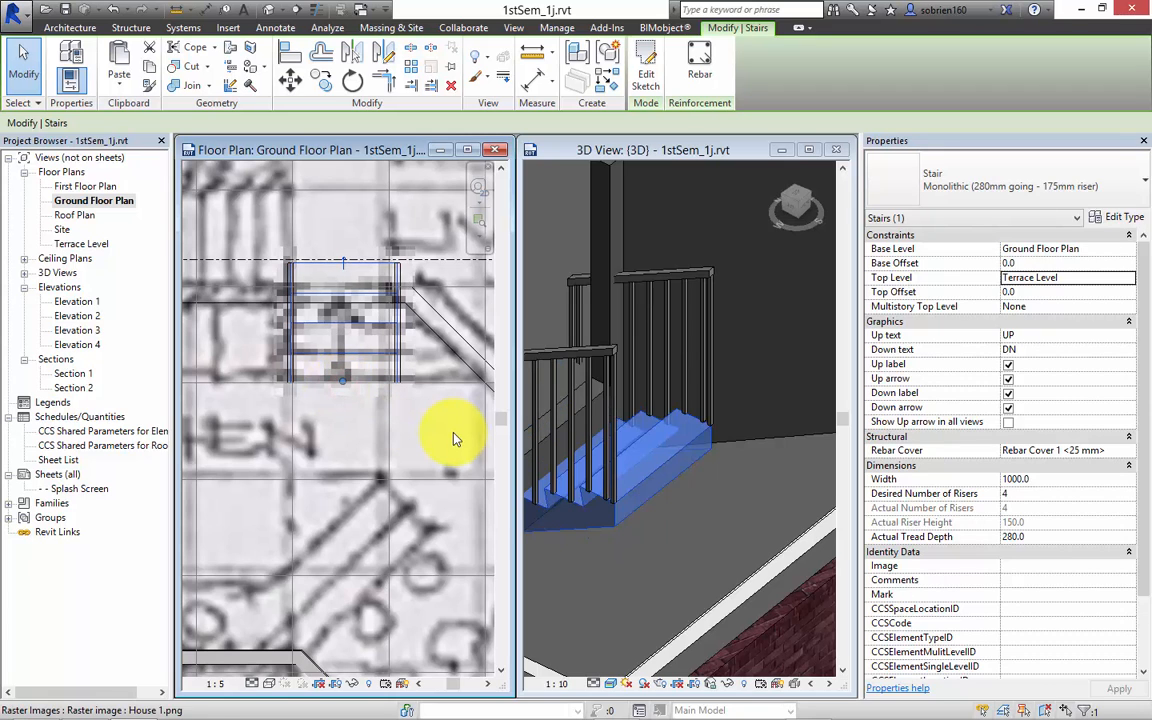
{"action": "left_click", "coordinate": [343, 270]}
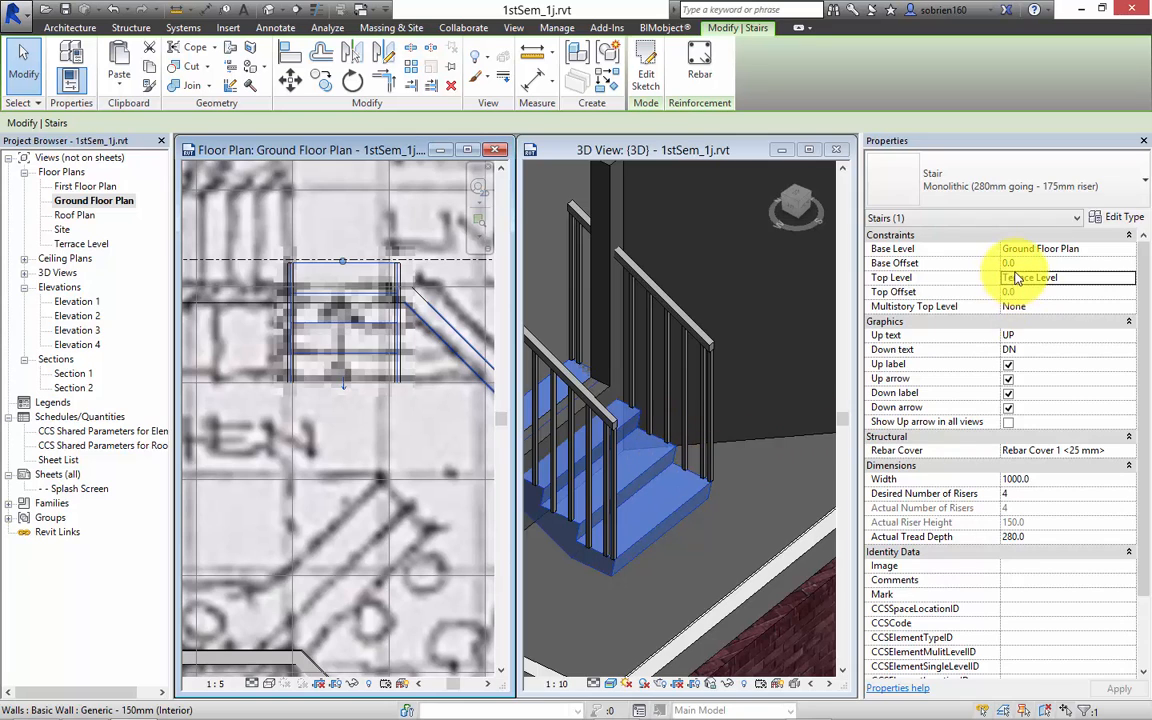
Step: Change the stair's type to Stringer (250mm going - 180mm riser) and review its type parameters without changing them
{"action": "left_click", "coordinate": [1060, 185]}
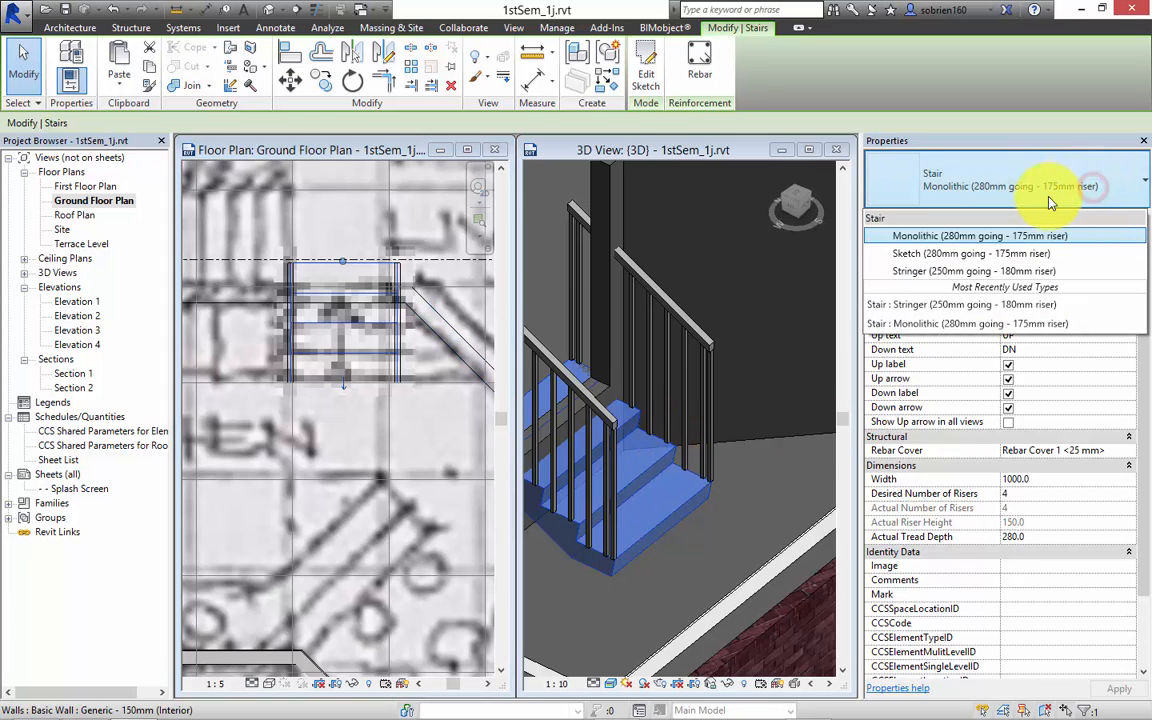
{"action": "left_click", "coordinate": [1013, 272]}
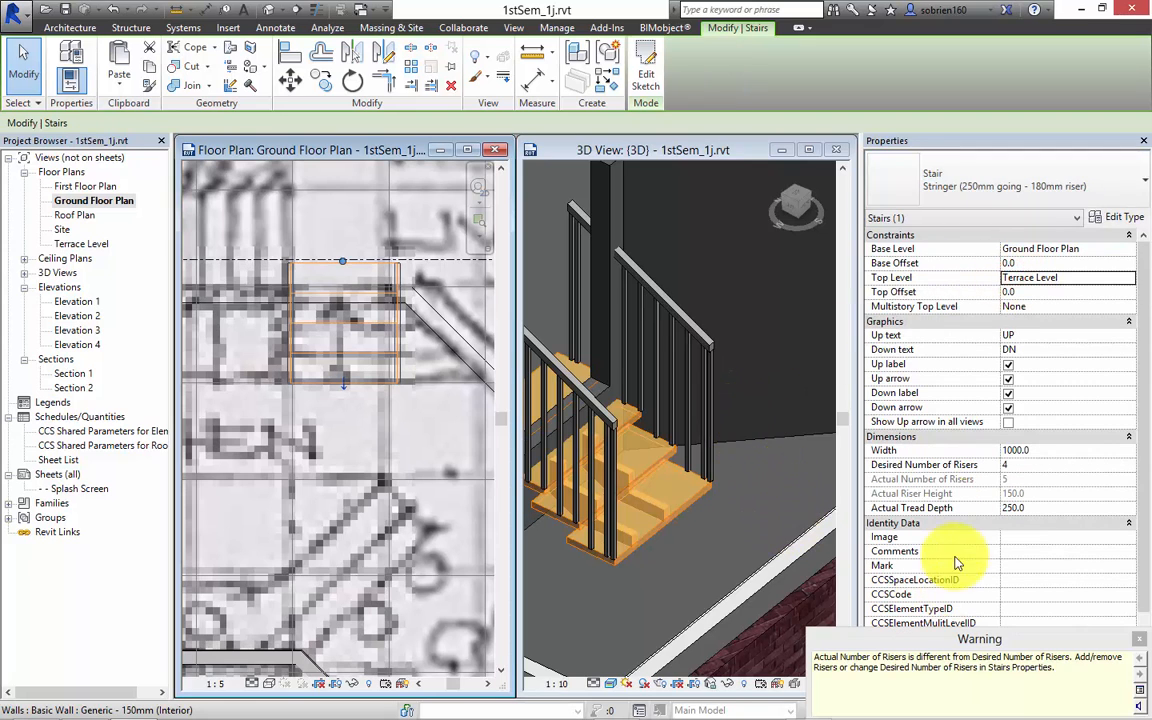
{"action": "left_click", "coordinate": [1115, 218]}
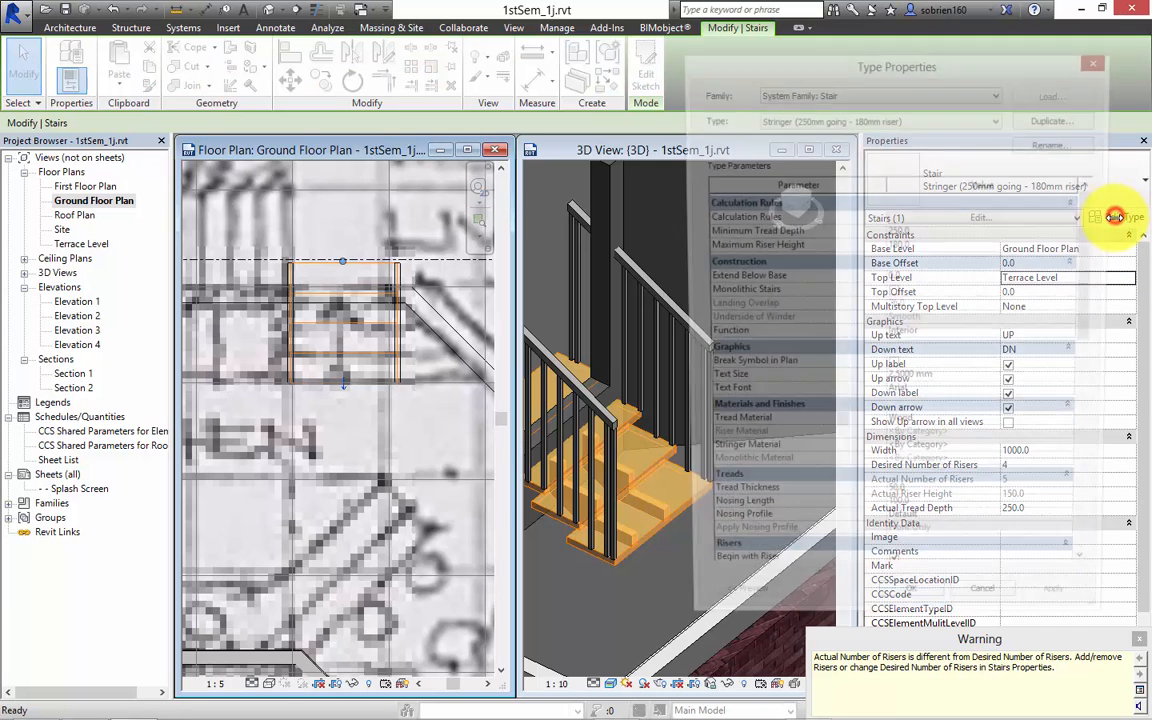
{"action": "scroll", "coordinate": [1094, 275], "scroll_direction": "down", "scroll_amount": 1}
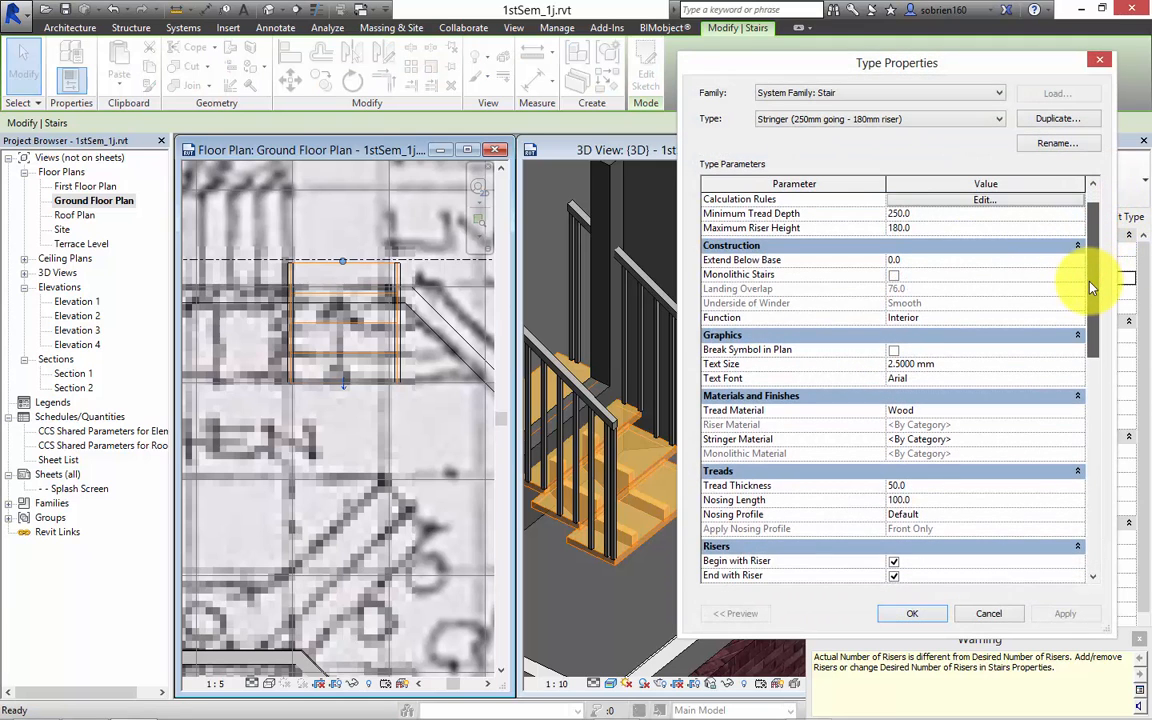
{"action": "scroll", "coordinate": [1096, 262], "scroll_direction": "up", "scroll_amount": 1}
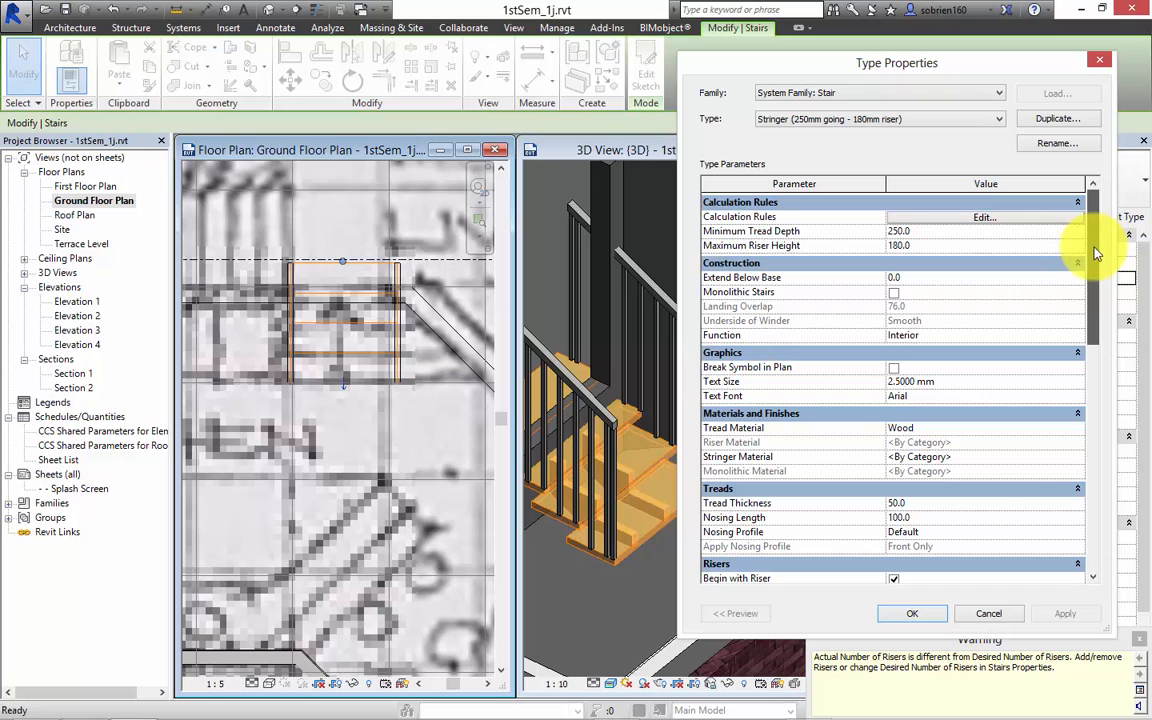
{"action": "left_click_drag", "start_coordinate": [1092, 278], "coordinate": [1055, 180]}
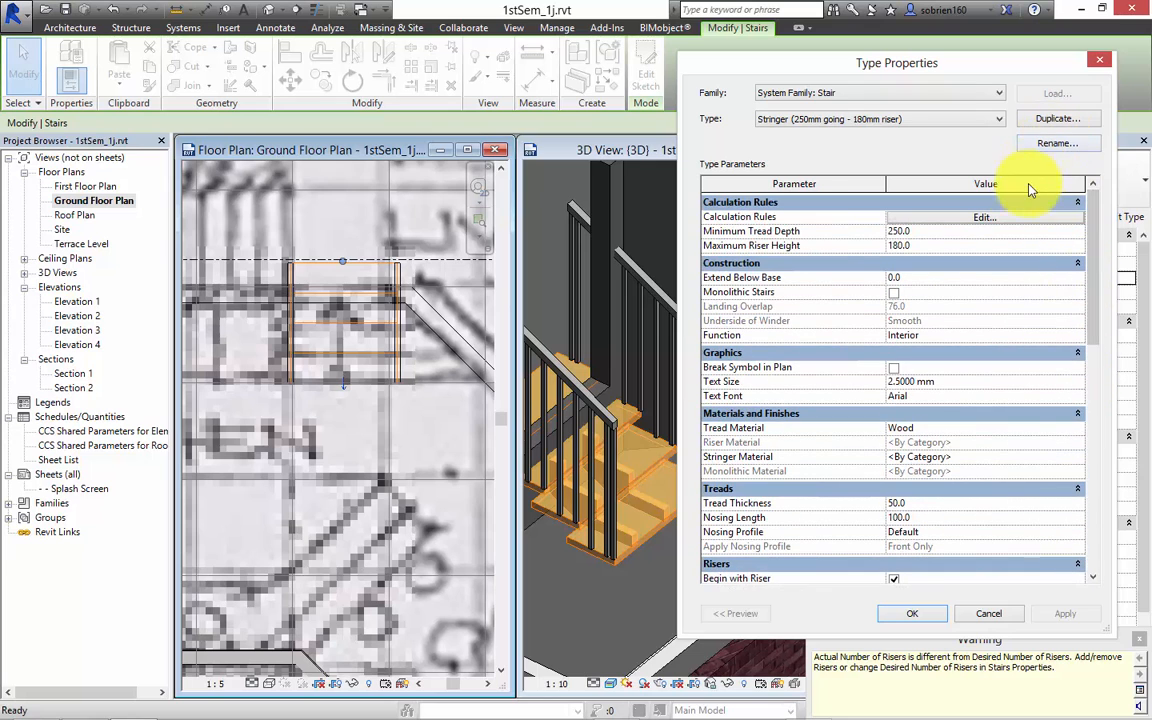
{"action": "left_click", "coordinate": [975, 613]}
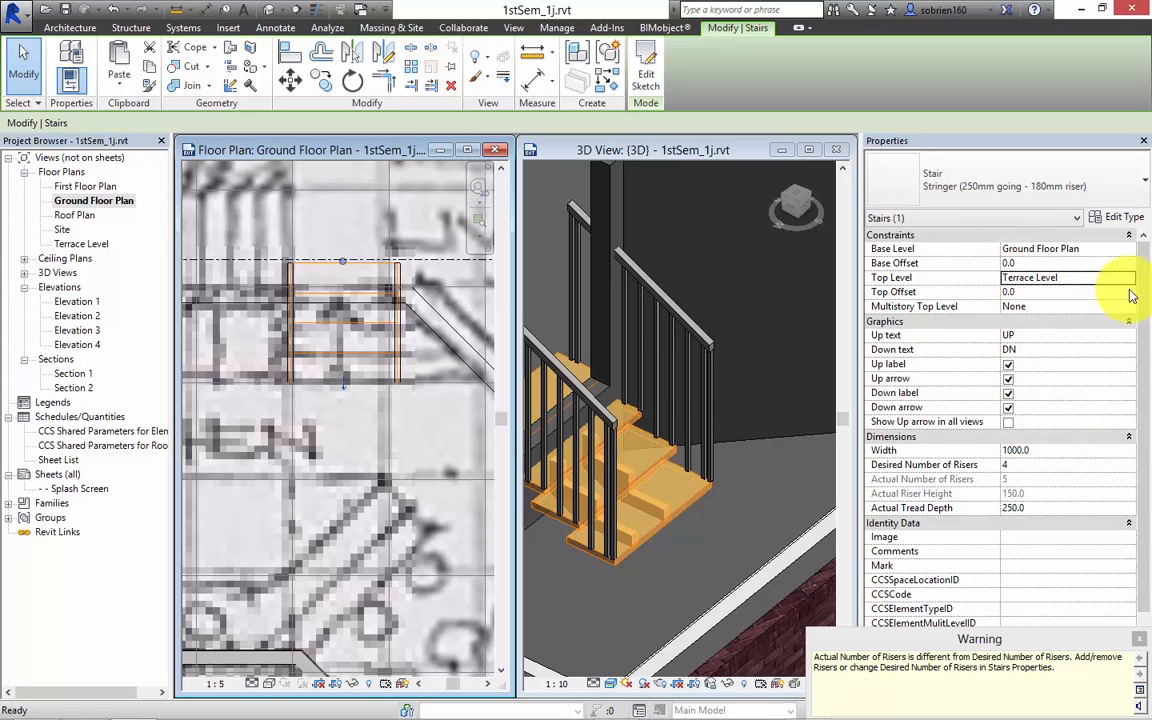
{"action": "left_click", "coordinate": [1141, 640]}
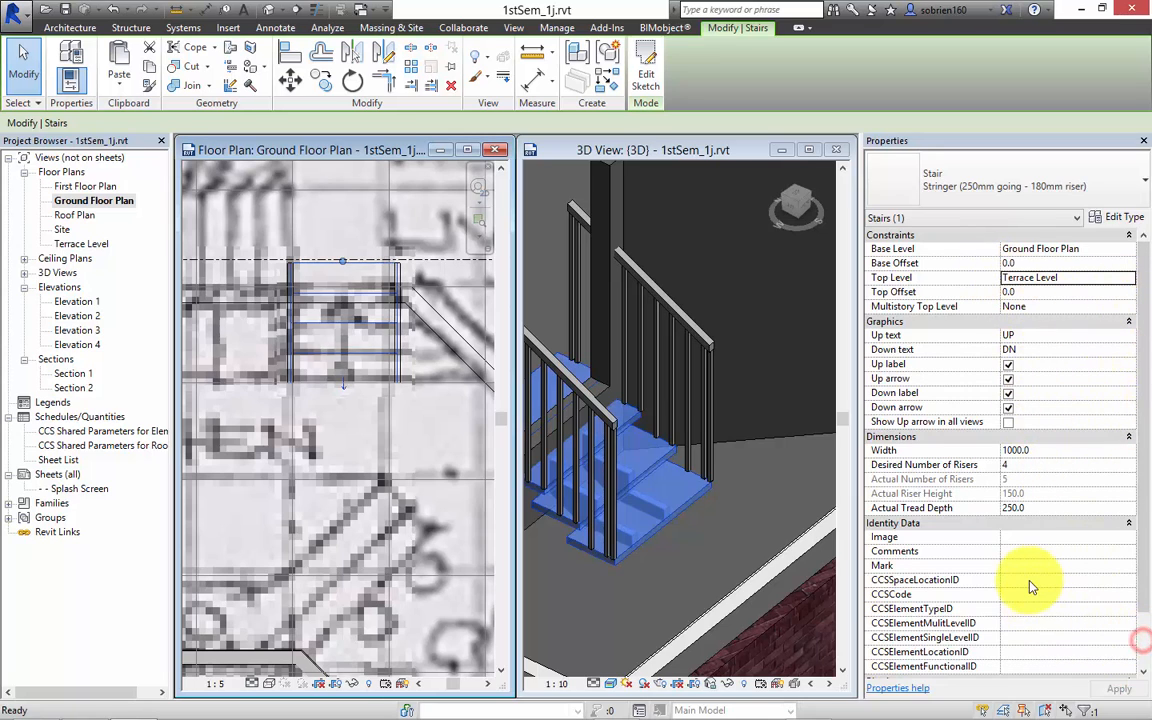
{"action": "mouse_move", "coordinate": [1143, 263]}
{"action": "left_mouse_down"}
{"action": "mouse_move", "coordinate": [1148, 352]}
{"action": "mouse_move", "coordinate": [1143, 275]}
{"action": "left_mouse_up"}
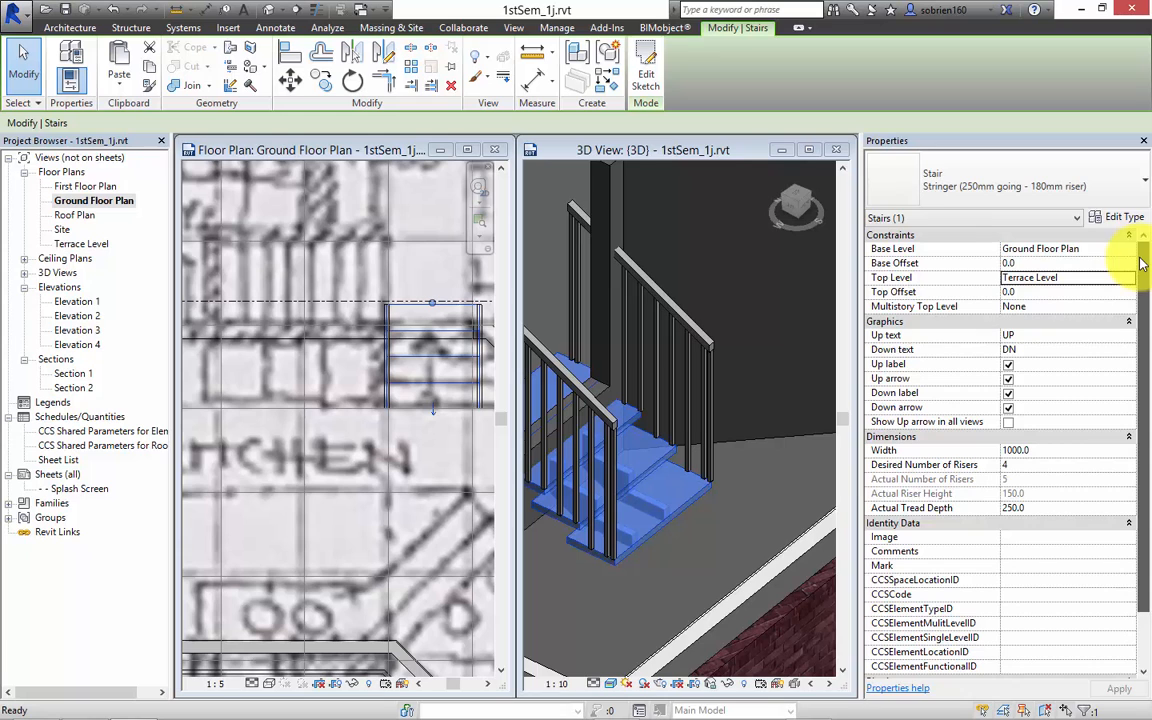
Step: Try the stair type with Begin with Riser turned off, and turn that option back on
{"action": "left_click", "coordinate": [1124, 217]}
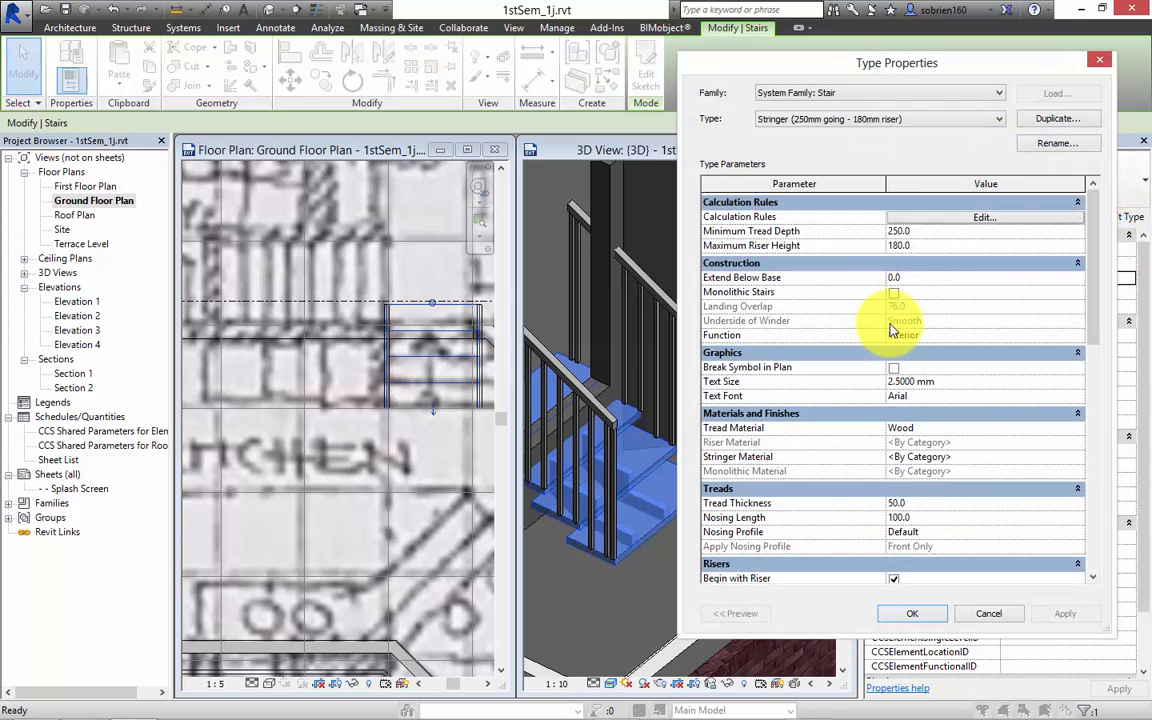
{"action": "left_click", "coordinate": [893, 294]}
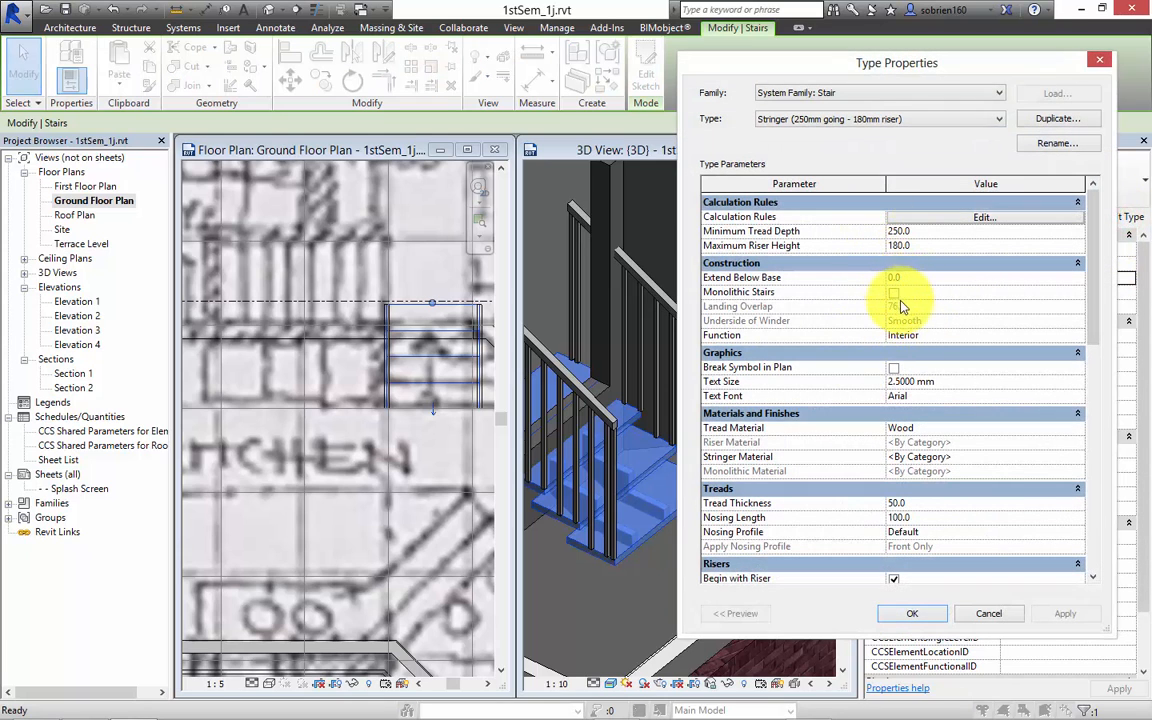
{"action": "left_click_drag", "start_coordinate": [1090, 319], "coordinate": [1075, 442]}
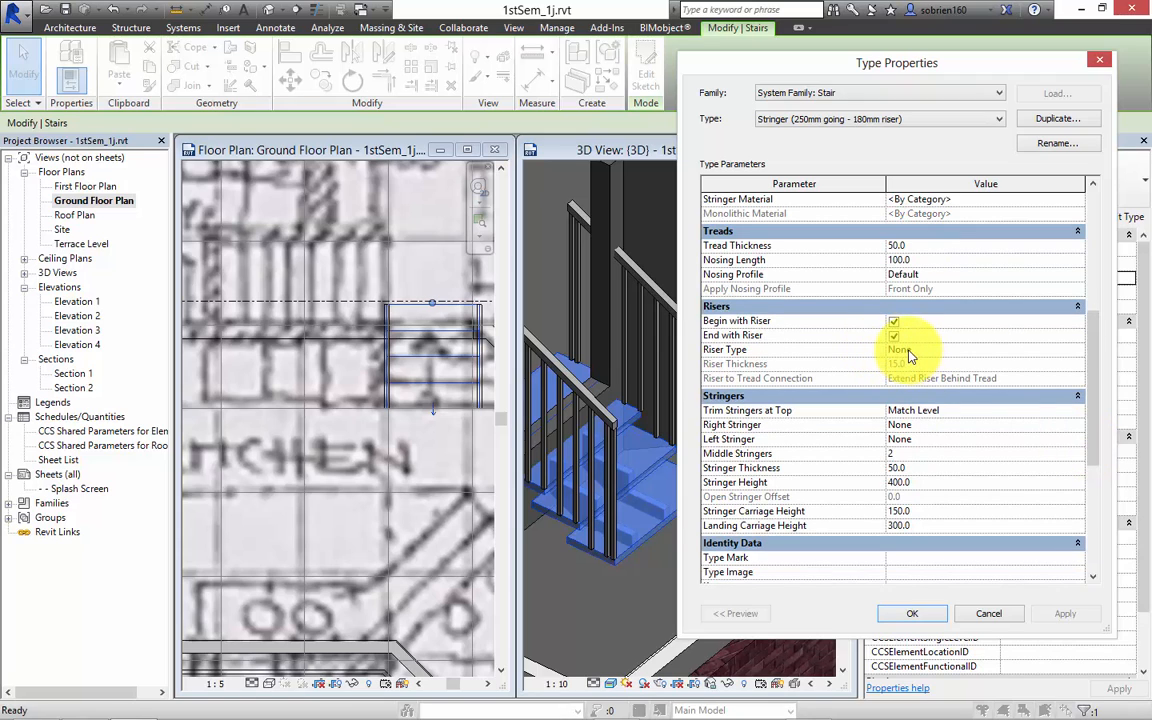
{"action": "left_click", "coordinate": [893, 321]}
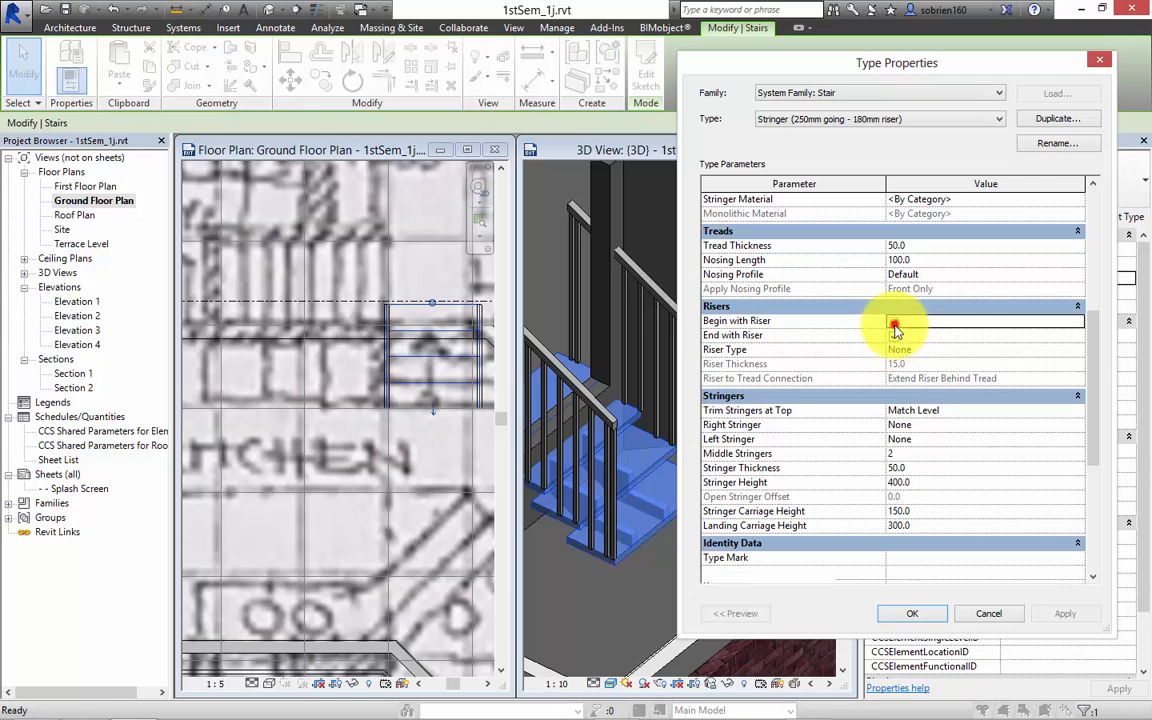
{"action": "left_click", "coordinate": [1060, 614]}
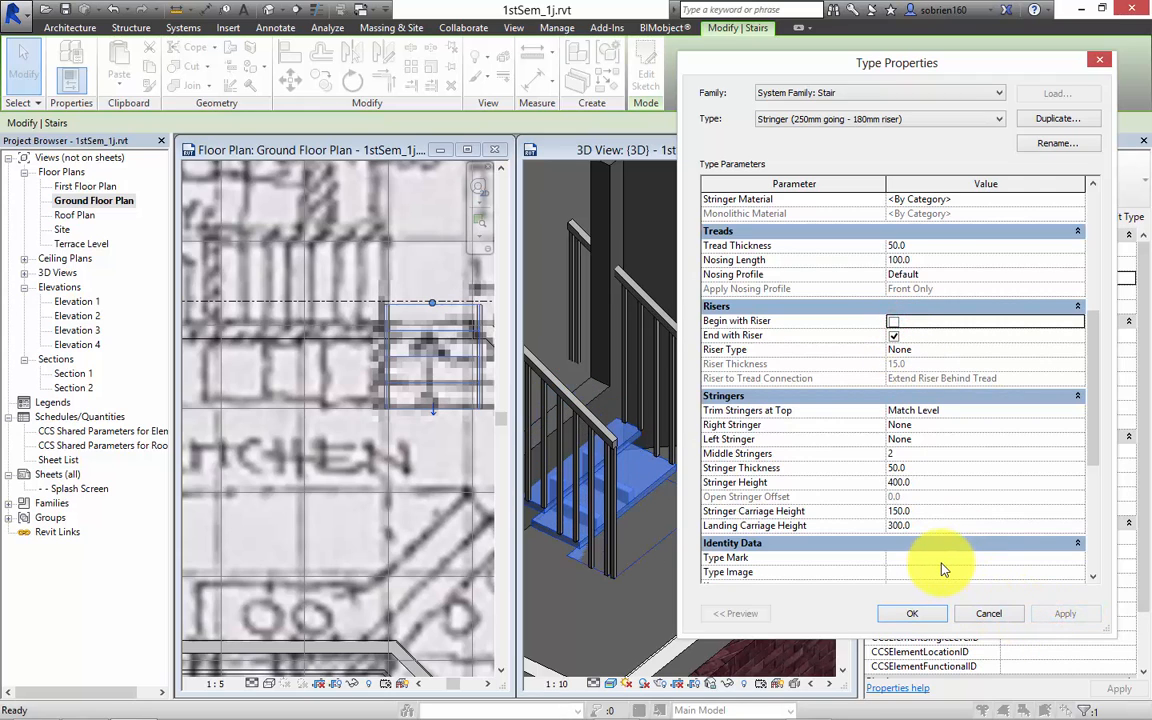
{"action": "left_click", "coordinate": [893, 321]}
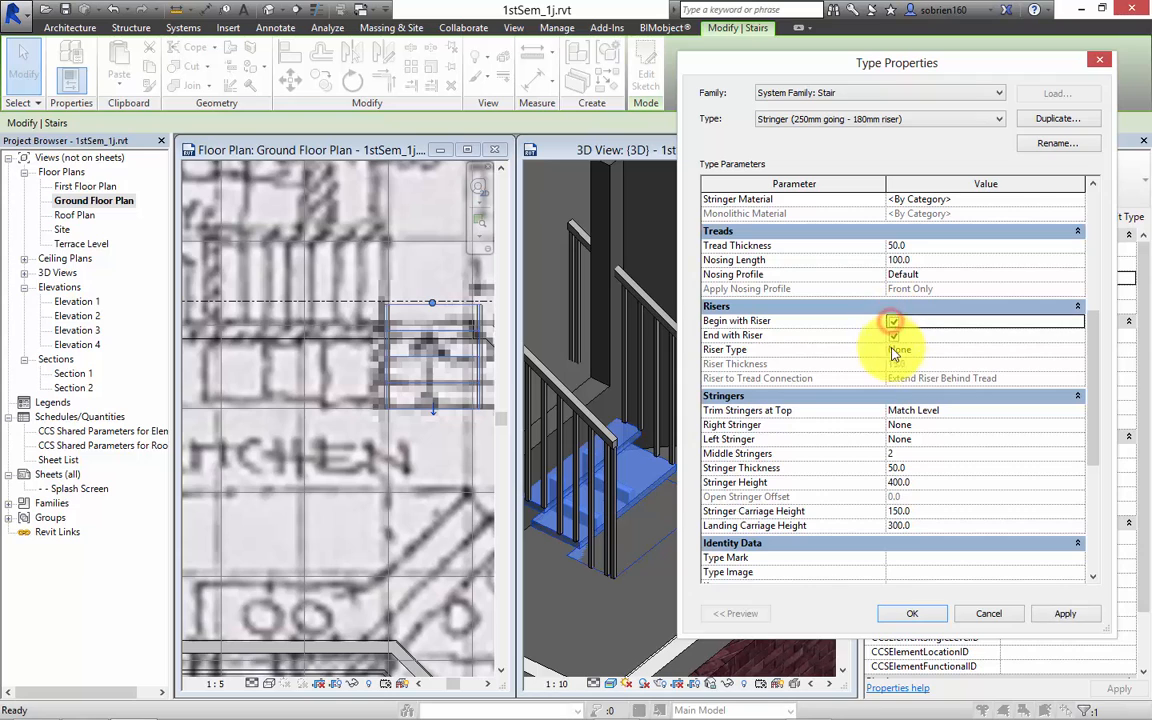
Step: Turn off End with Riser in the stair's type properties and inspect the stair in the {3D} view
{"action": "left_click", "coordinate": [893, 336]}
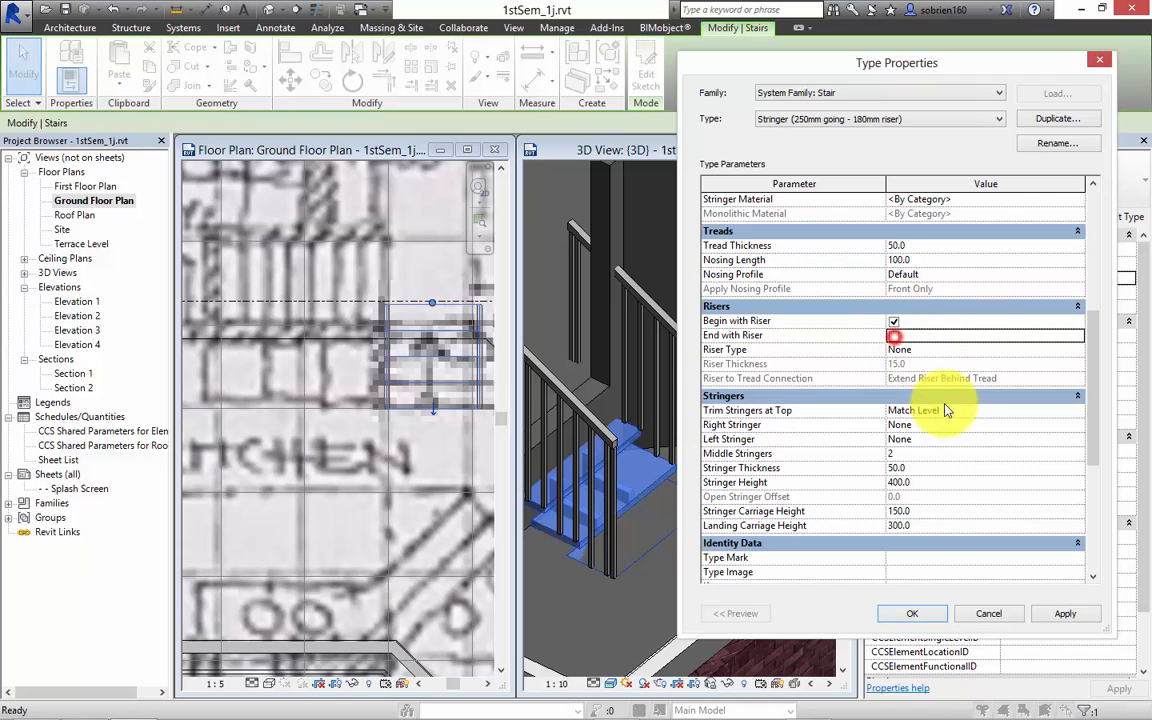
{"action": "left_click", "coordinate": [1058, 612]}
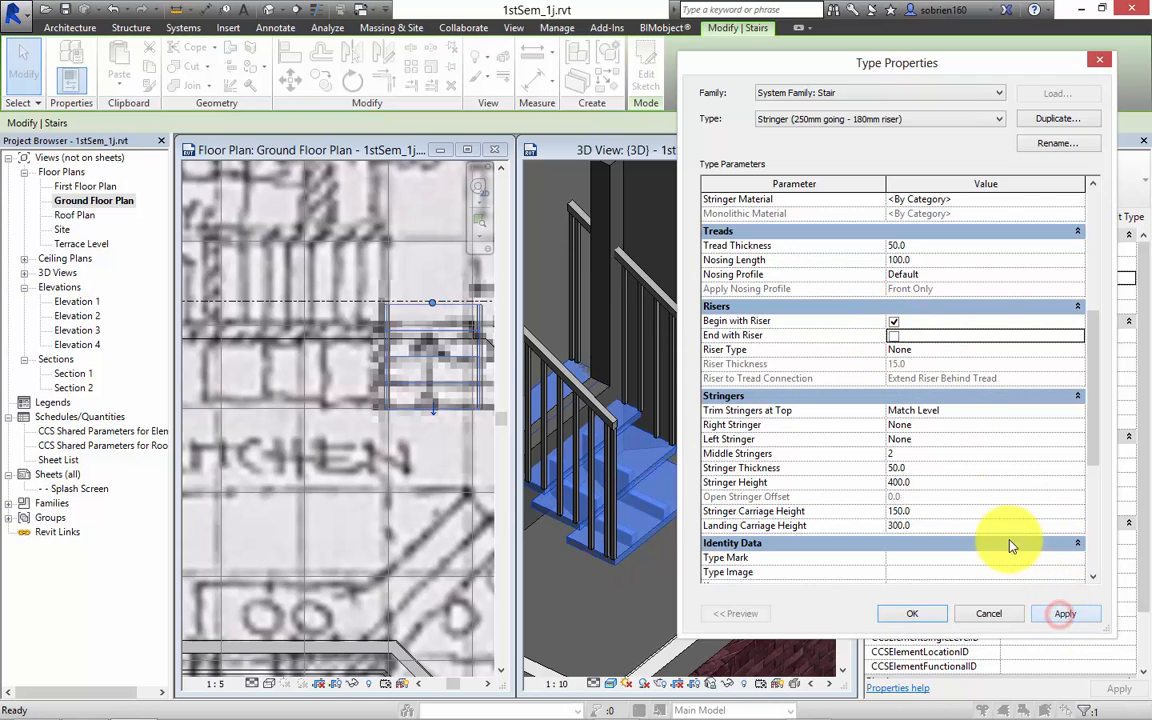
{"action": "left_click", "coordinate": [912, 614]}
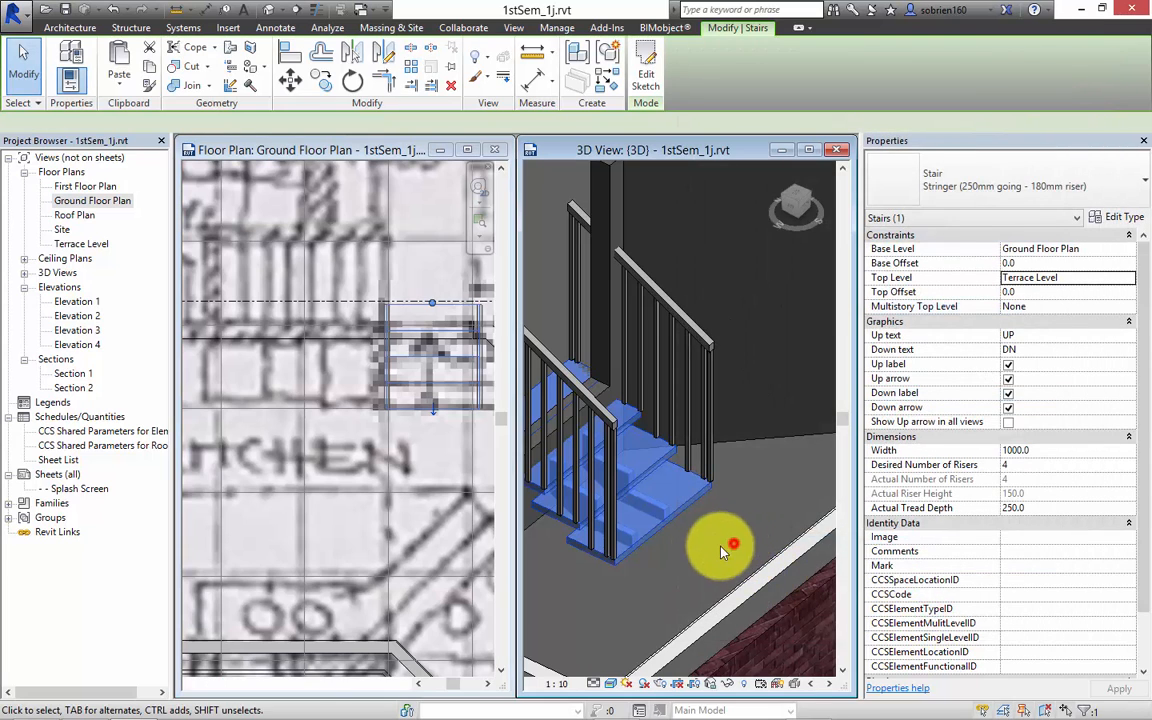
{"action": "middle_click_drag", "start_coordinate": [713, 547], "coordinate": [617, 489], "text": "shift"}
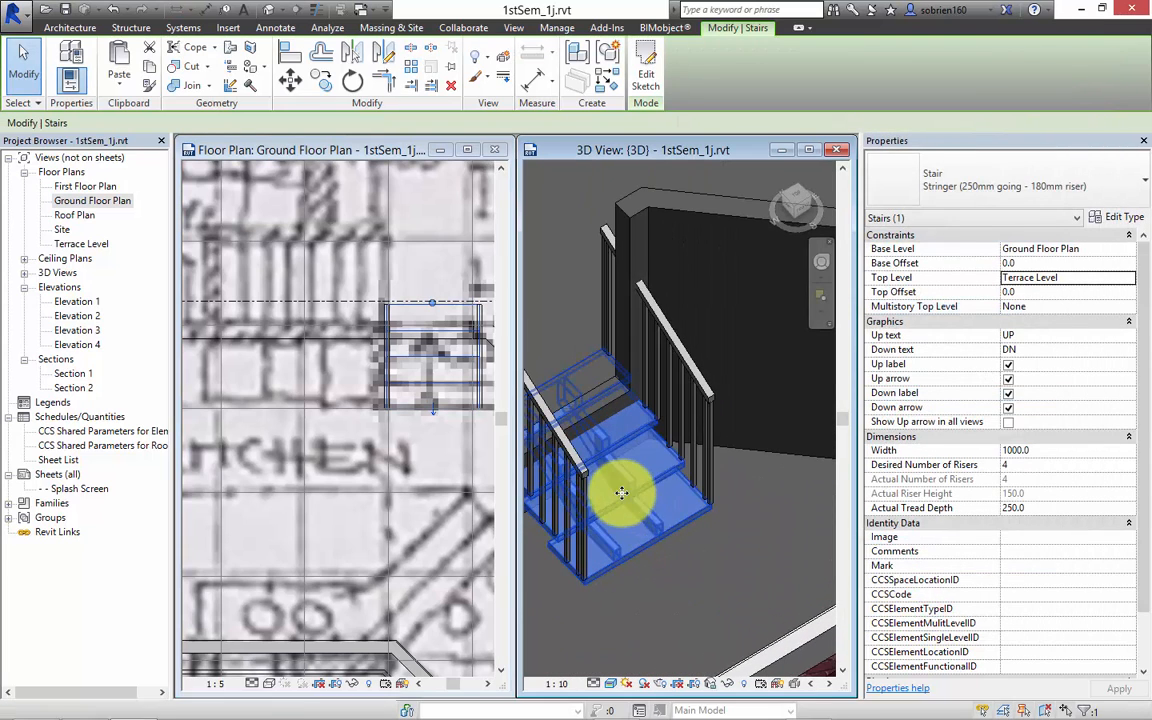
{"action": "left_click", "coordinate": [374, 459]}
{"action": "scroll", "coordinate": [417, 321], "scroll_direction": "up", "scroll_amount": 2}
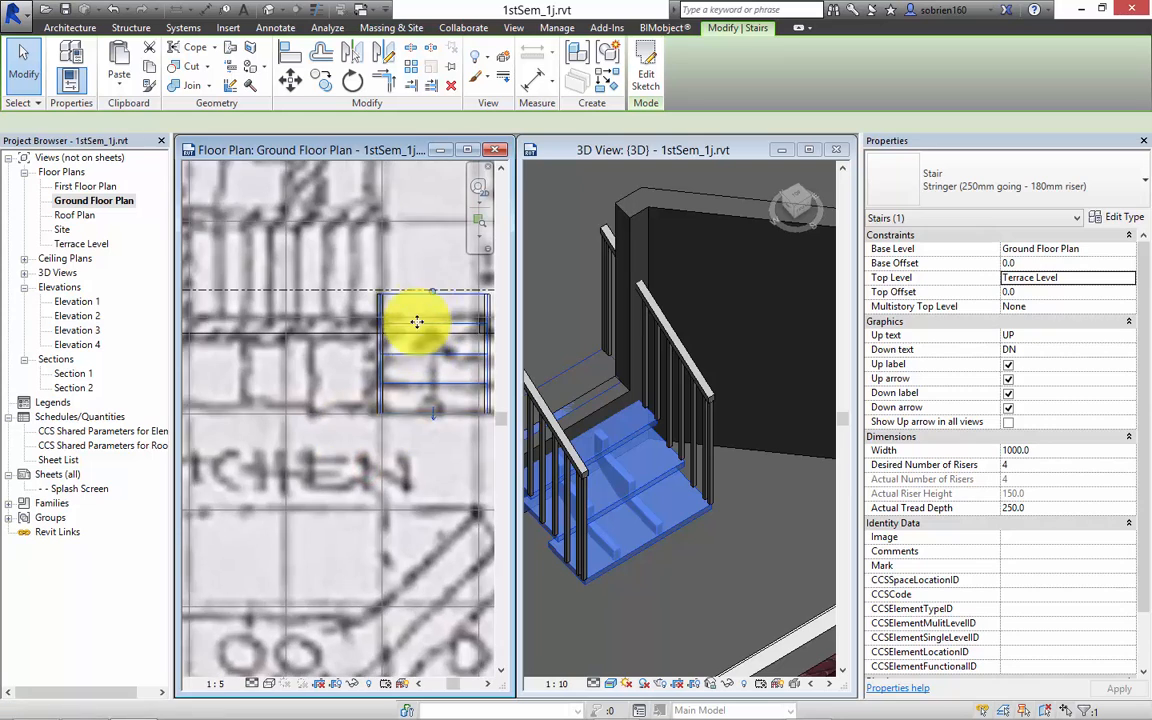
{"action": "middle_click_drag", "start_coordinate": [417, 322], "coordinate": [375, 335]}
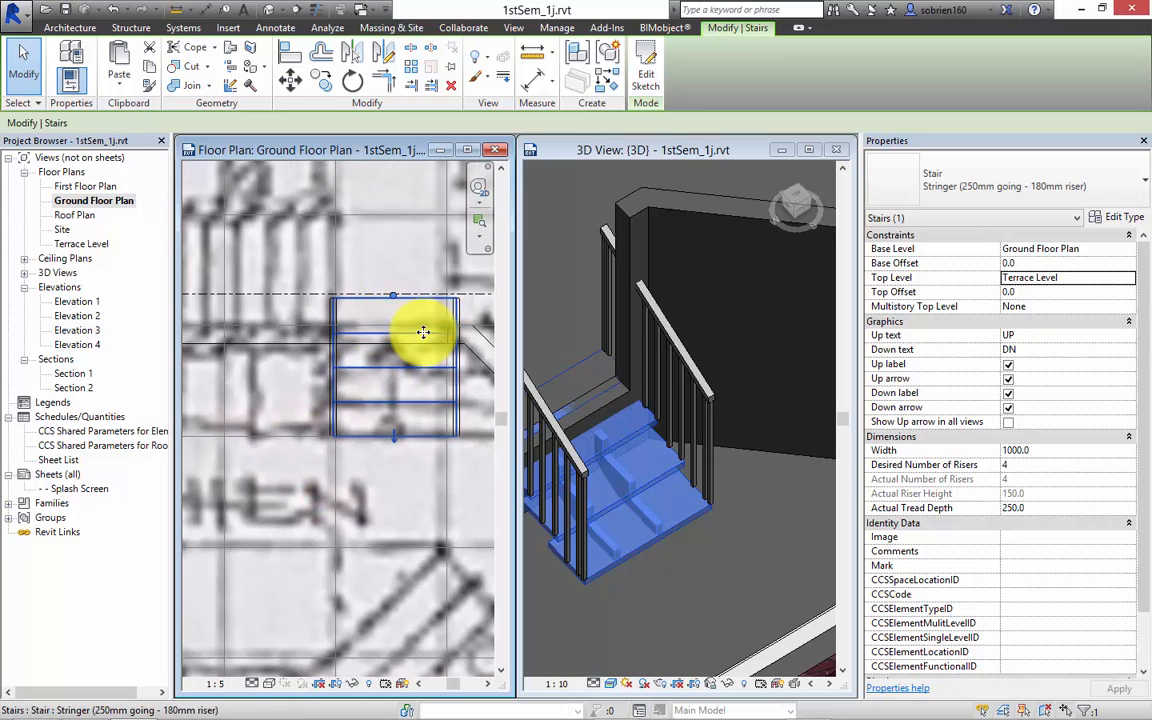
{"action": "left_click", "coordinate": [288, 52]}
{"action": "left_click", "coordinate": [385, 346]}
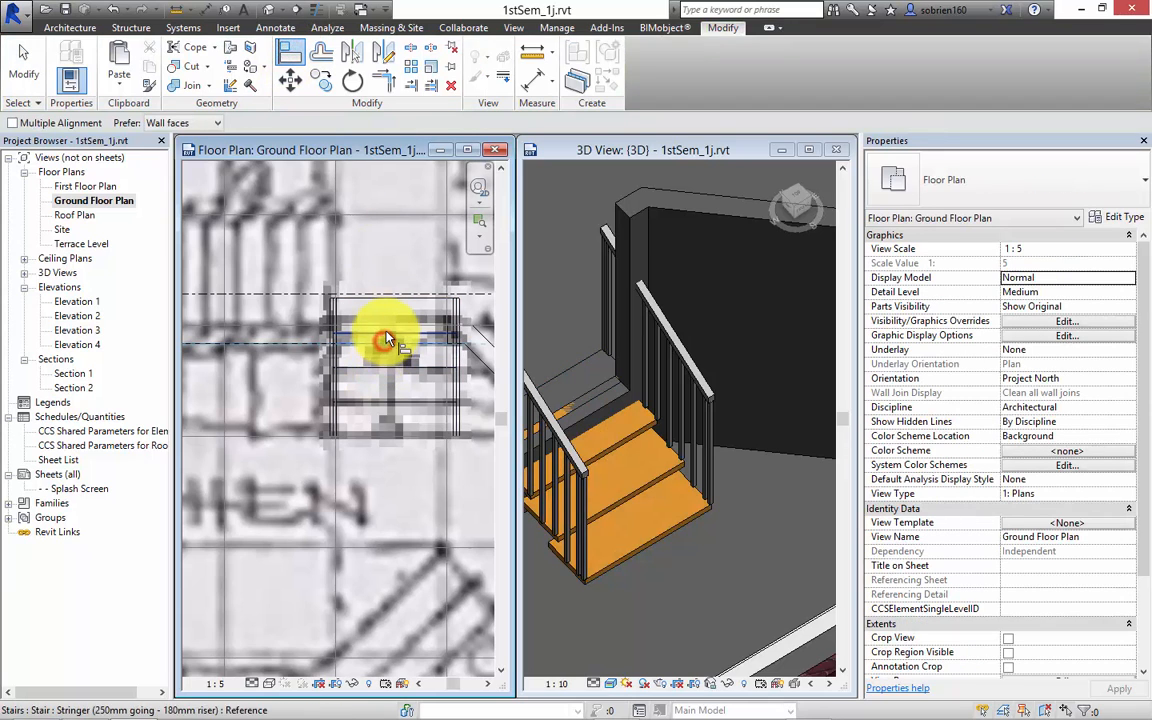
{"action": "key", "text": "Escape"}
{"action": "key", "text": "Escape"}
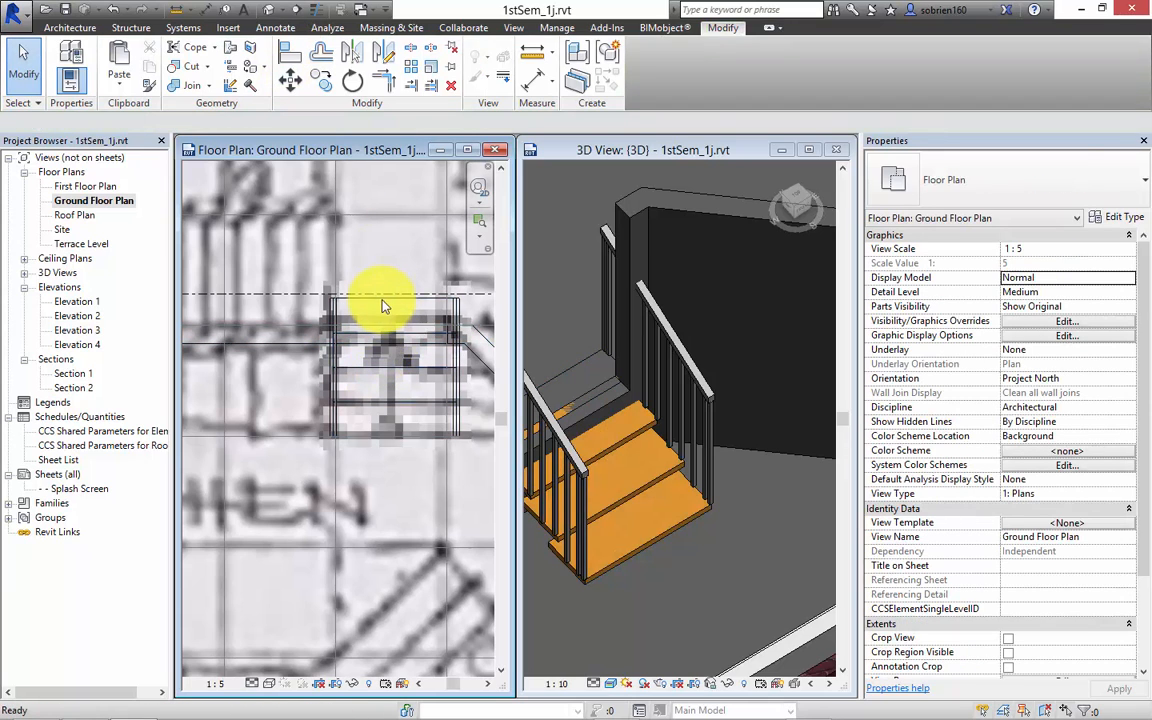
Step: Align the stair's second riser line from its upper end with the wall face at the opening in the Ground Floor Plan
{"action": "left_click", "coordinate": [380, 302]}
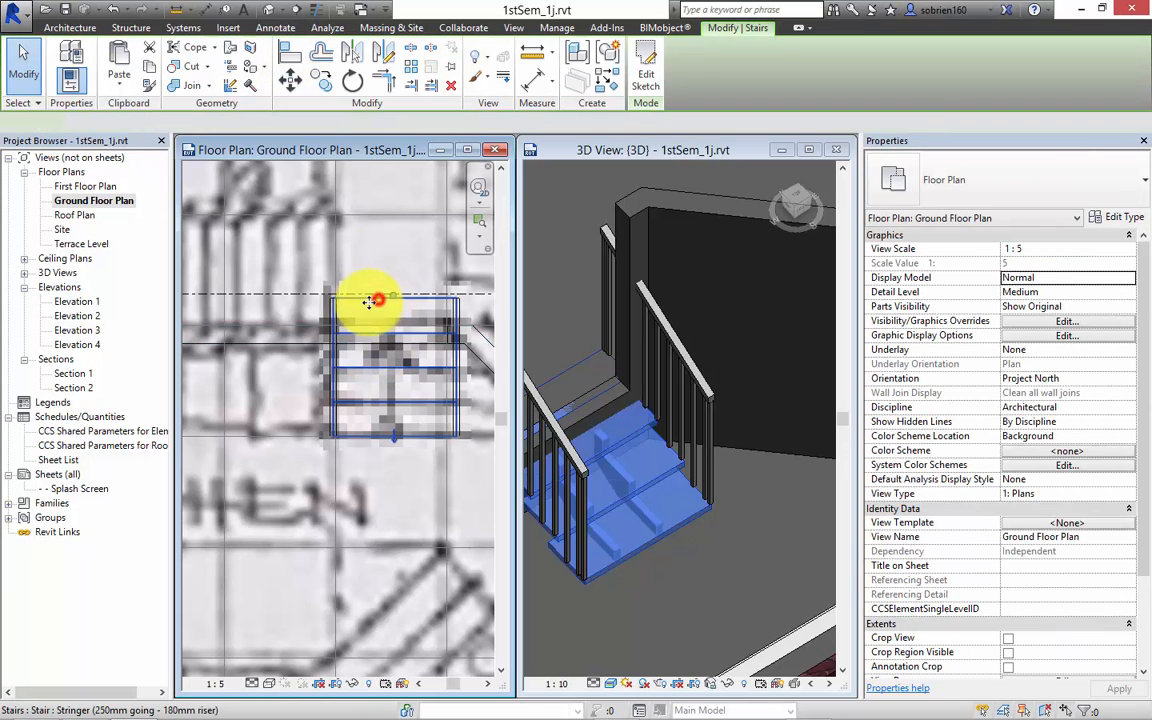
{"action": "left_click", "coordinate": [288, 55]}
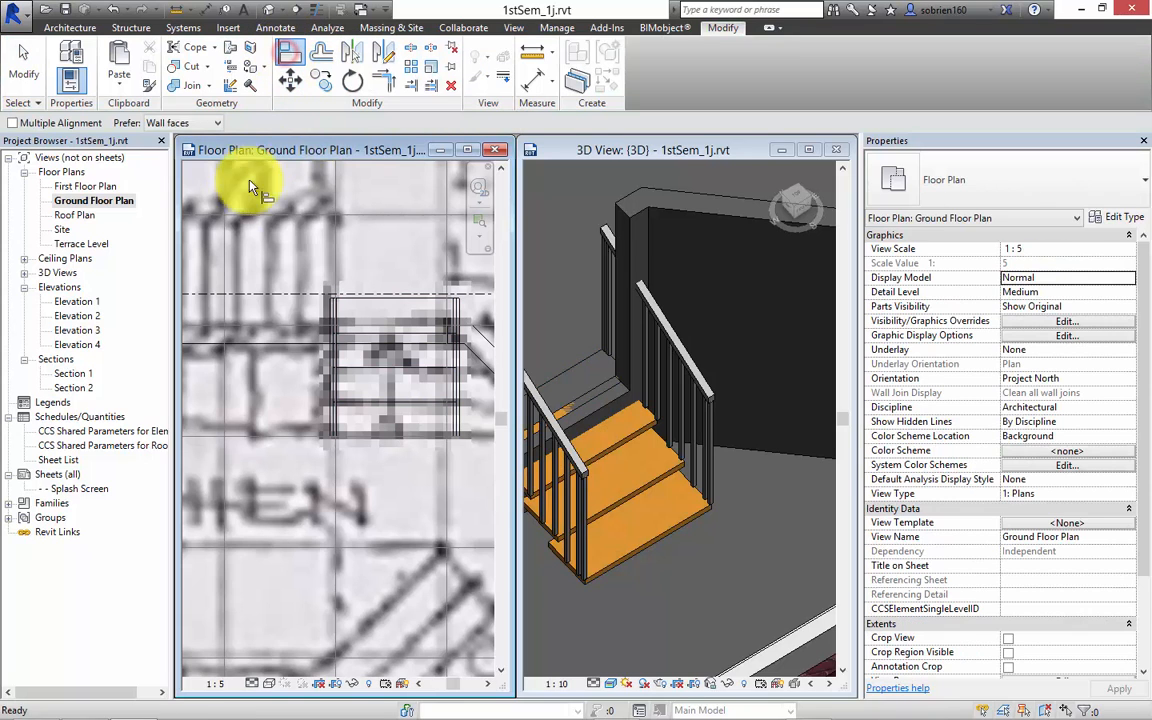
{"action": "scroll", "coordinate": [355, 340], "scroll_direction": "up", "scroll_amount": 3}
{"action": "left_click", "coordinate": [356, 340]}
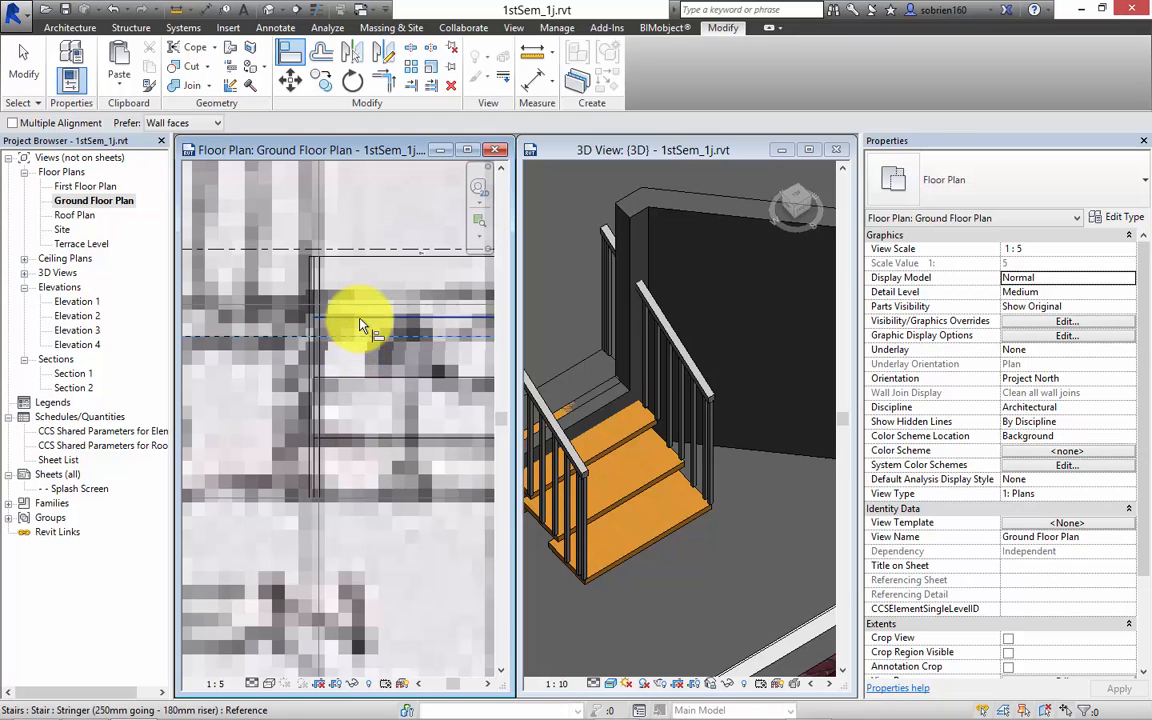
{"action": "left_click", "coordinate": [360, 323]}
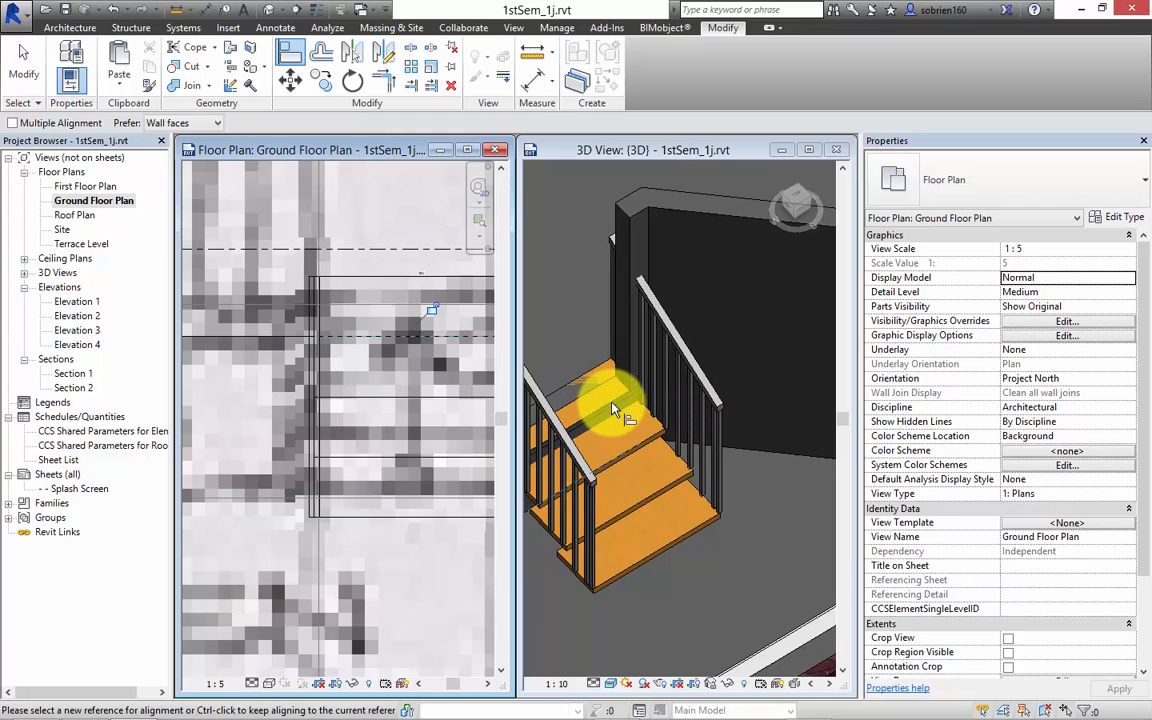
Step: Delete the 1100mm railing on the stair side next to the diagonal wall in the {3D} view
{"action": "mouse_move", "coordinate": [608, 408]}
{"action": "middle_mouse_down", "text": "shift"}
{"action": "mouse_move", "coordinate": [676, 416]}
{"action": "mouse_move", "coordinate": [620, 409]}
{"action": "middle_mouse_up", "text": "shift"}
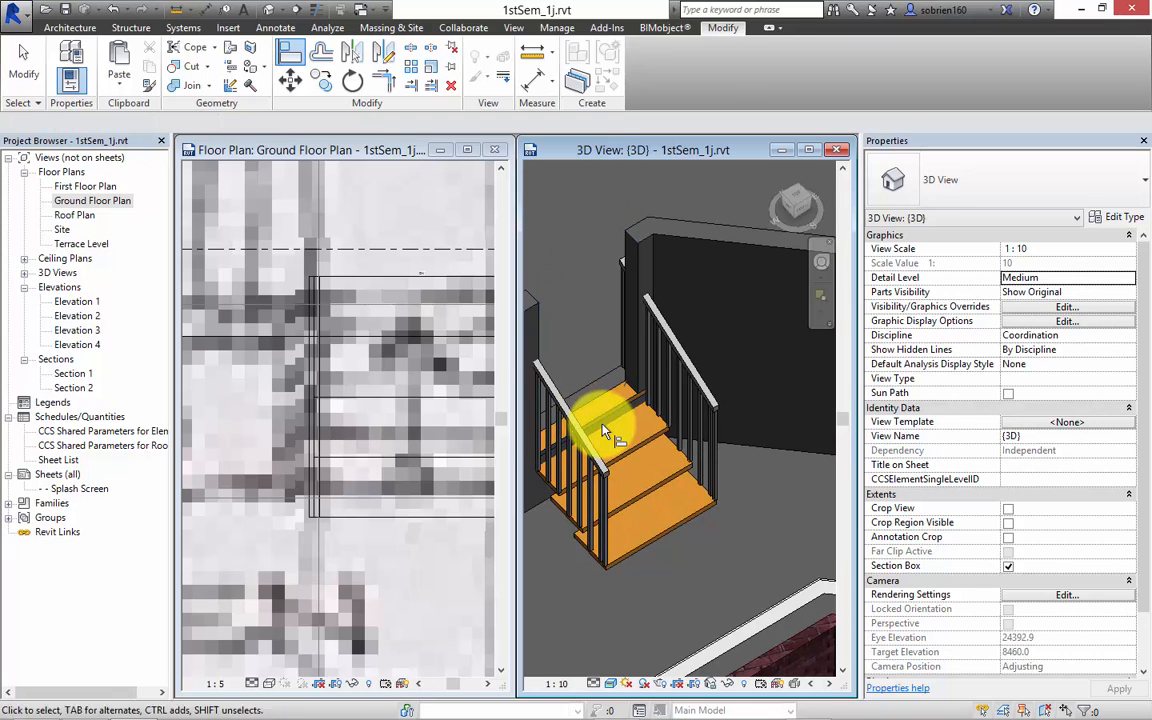
{"action": "left_click", "coordinate": [711, 458]}
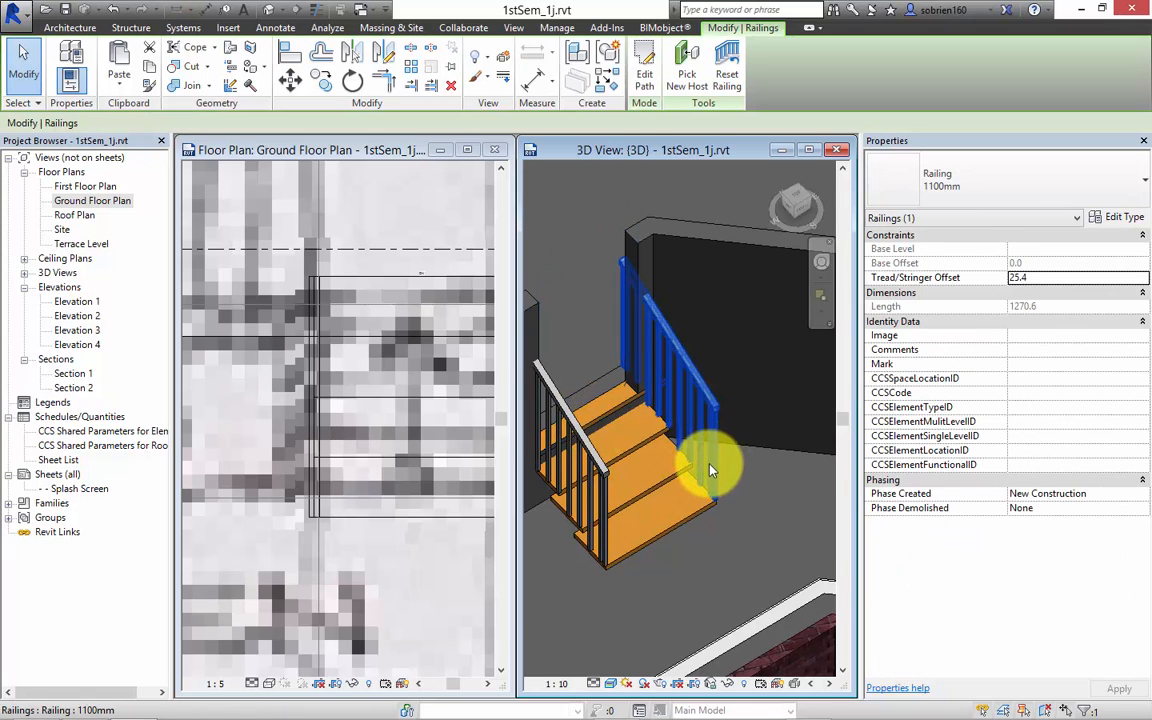
{"action": "key", "text": "Escape"}
Step: Edit the stair's sketch and reshape its side boundary line to follow the diagonal wall's face, about 1167 mm long
{"action": "middle_click_drag", "start_coordinate": [426, 551], "coordinate": [395, 550]}
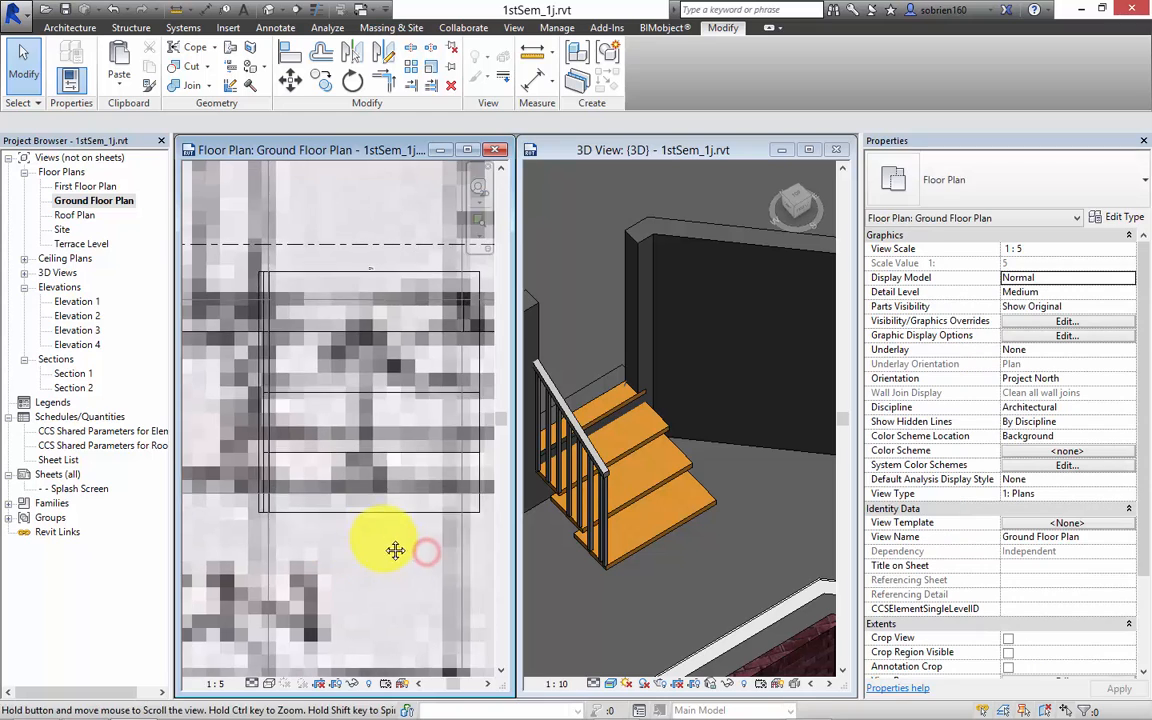
{"action": "scroll", "coordinate": [383, 535], "scroll_direction": "down", "scroll_amount": 3}
{"action": "left_click", "coordinate": [374, 527]}
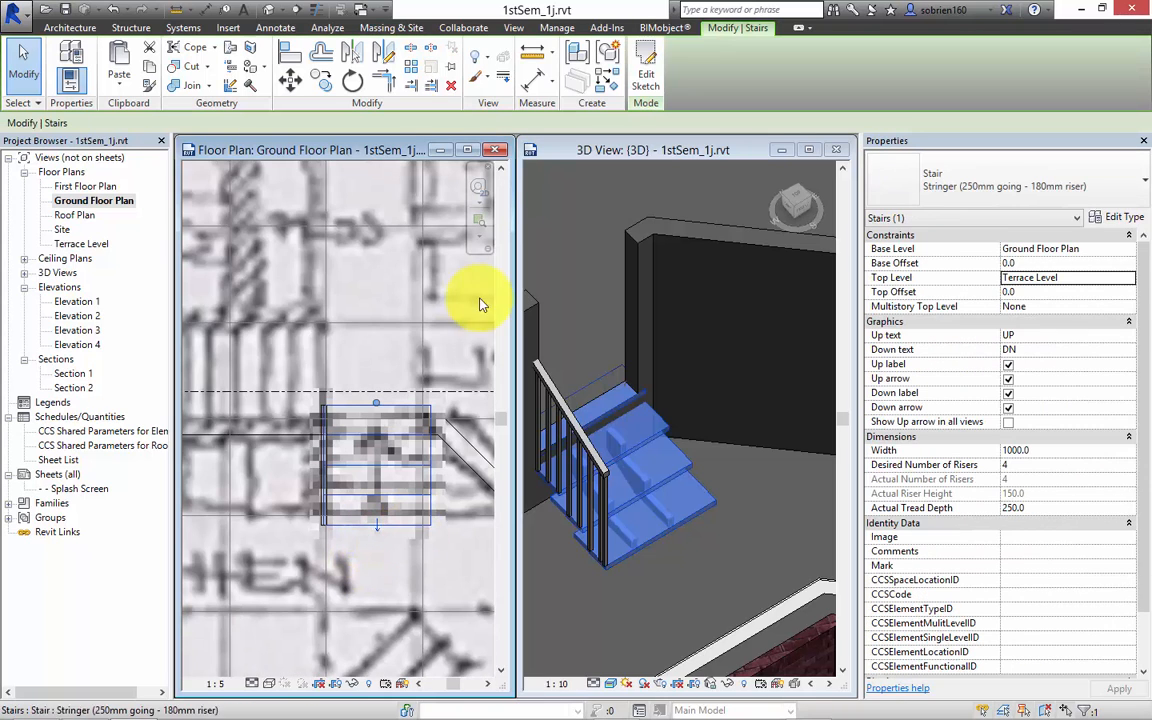
{"action": "left_click", "coordinate": [645, 68]}
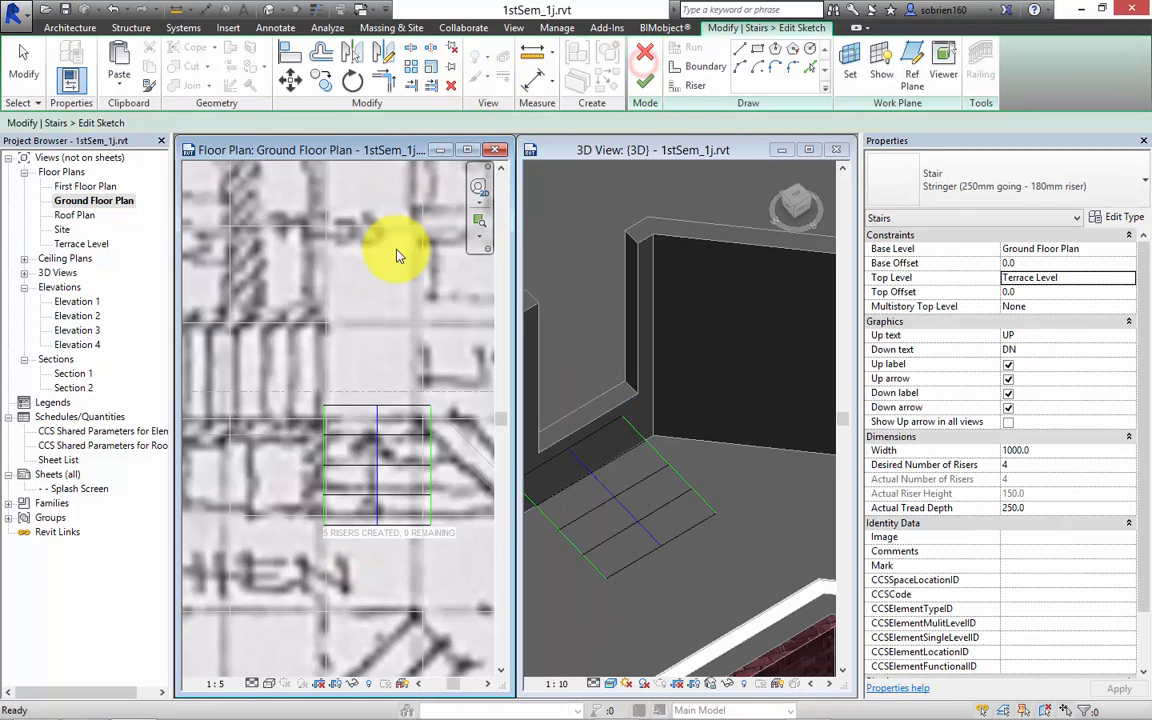
{"action": "scroll", "coordinate": [350, 390], "scroll_direction": "up", "scroll_amount": 4}
{"action": "scroll", "coordinate": [395, 438], "scroll_direction": "down", "scroll_amount": 2}
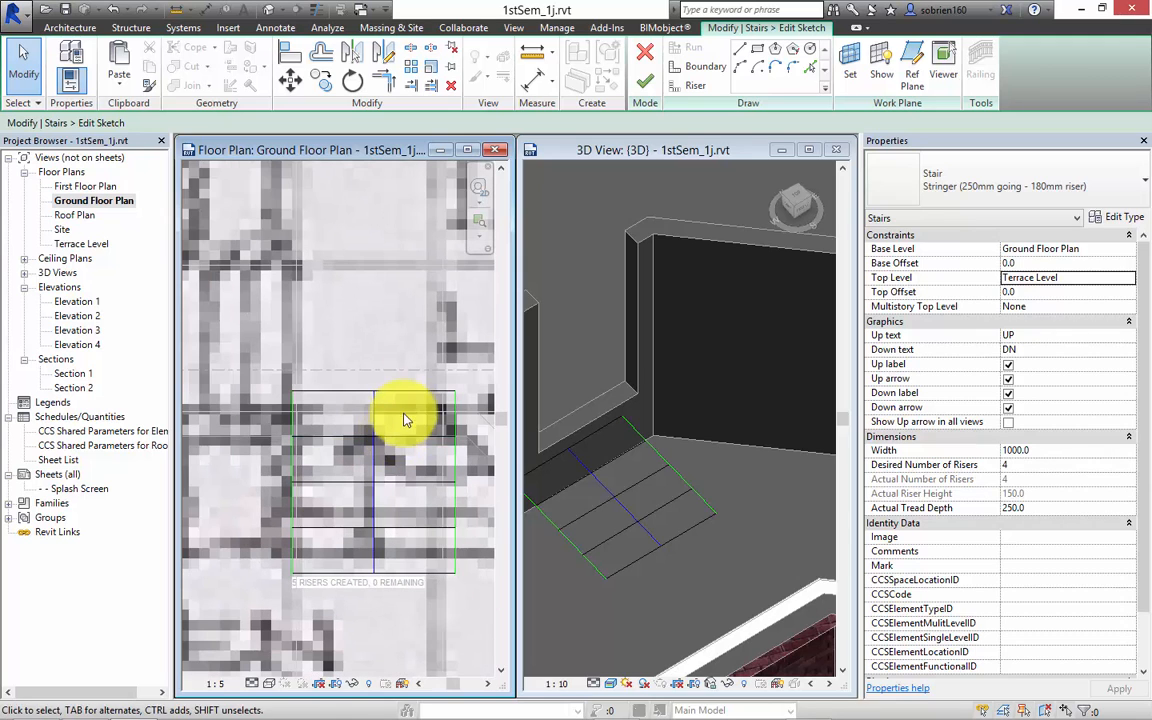
{"action": "mouse_move", "coordinate": [395, 456]}
{"action": "middle_mouse_down"}
{"action": "mouse_move", "coordinate": [337, 427]}
{"action": "mouse_move", "coordinate": [306, 384]}
{"action": "middle_mouse_up"}
{"action": "left_click", "coordinate": [345, 497]}
{"action": "left_click_drag", "start_coordinate": [342, 505], "coordinate": [479, 489]}
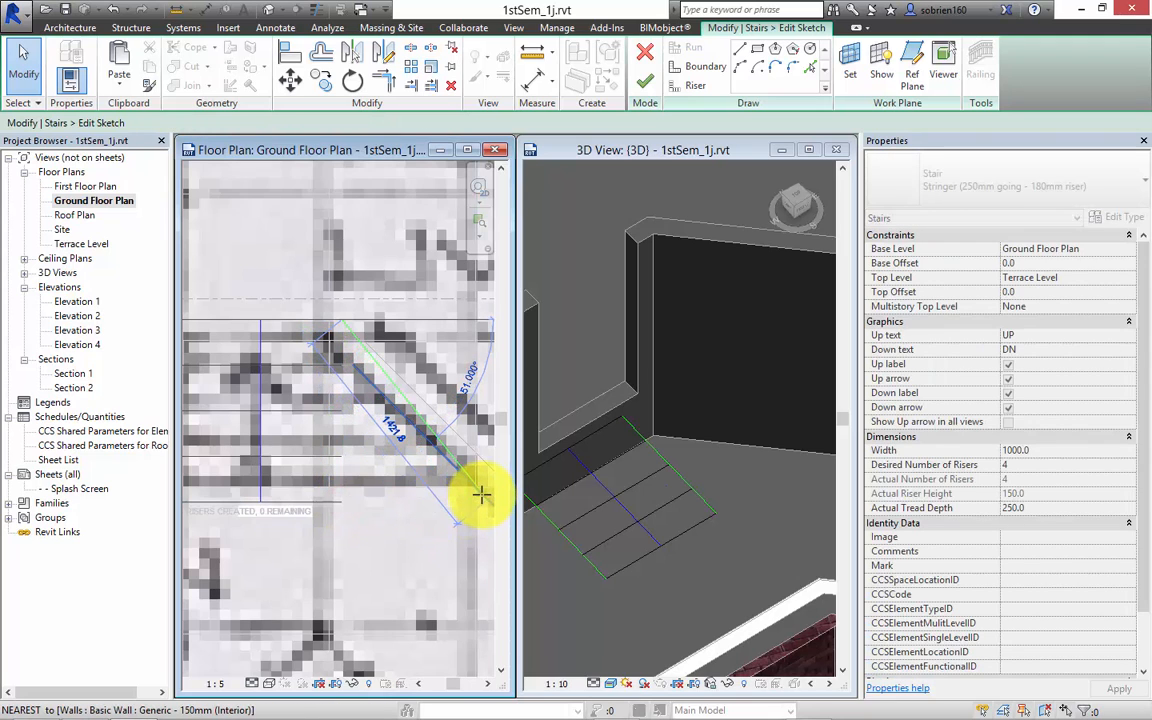
{"action": "left_click", "coordinate": [340, 323]}
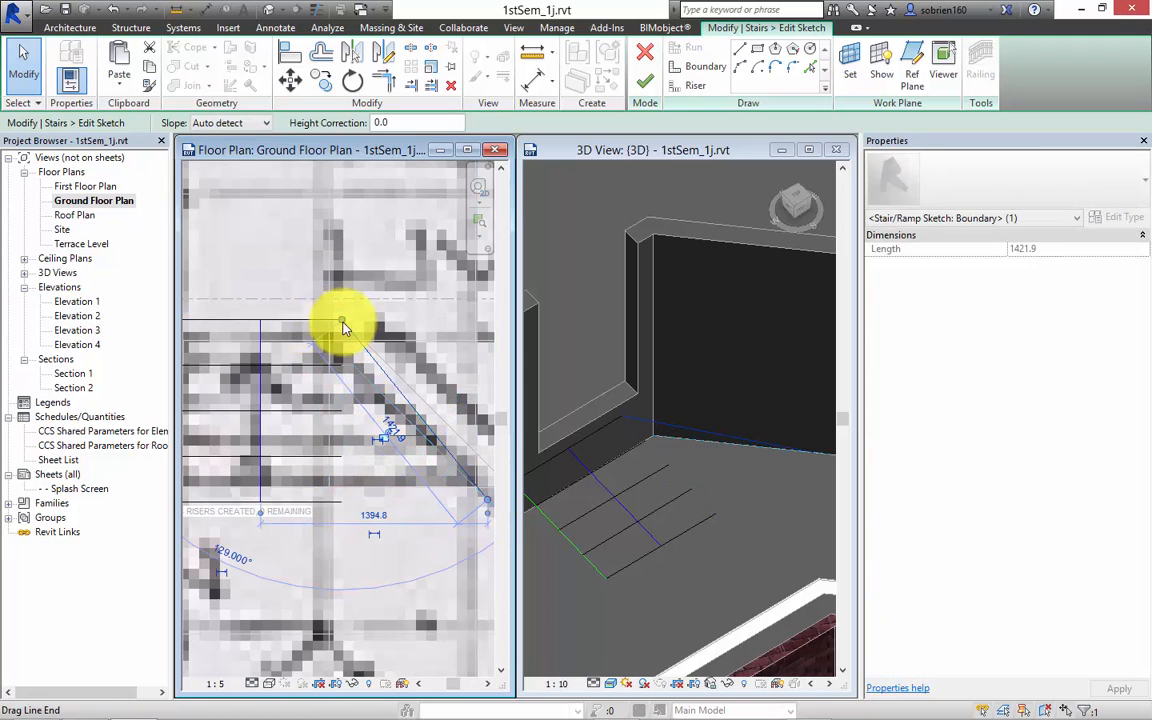
{"action": "mouse_move", "coordinate": [342, 321]}
{"action": "left_mouse_down"}
{"action": "mouse_move", "coordinate": [342, 355]}
{"action": "mouse_move", "coordinate": [360, 383]}
{"action": "left_mouse_up"}
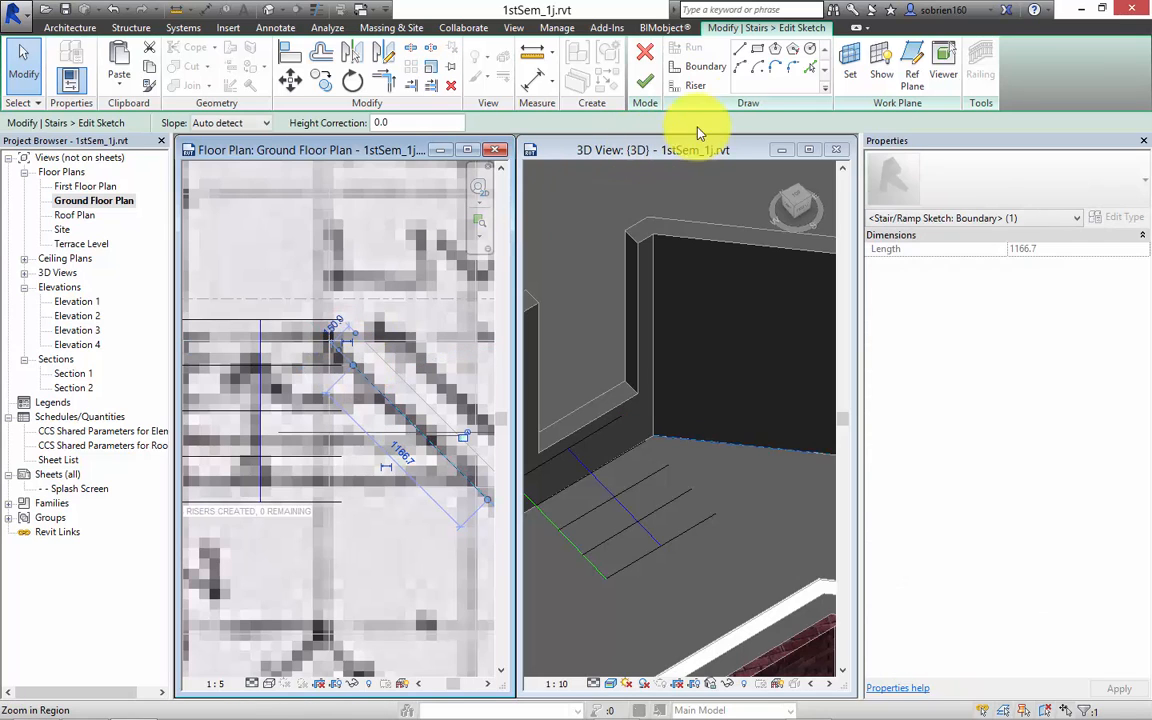
Step: Draw boundary lines linking the diagonal boundary's upper end to the second riser's endpoint, and from there 250 mm up to the uppermost riser
{"action": "left_click", "coordinate": [705, 66]}
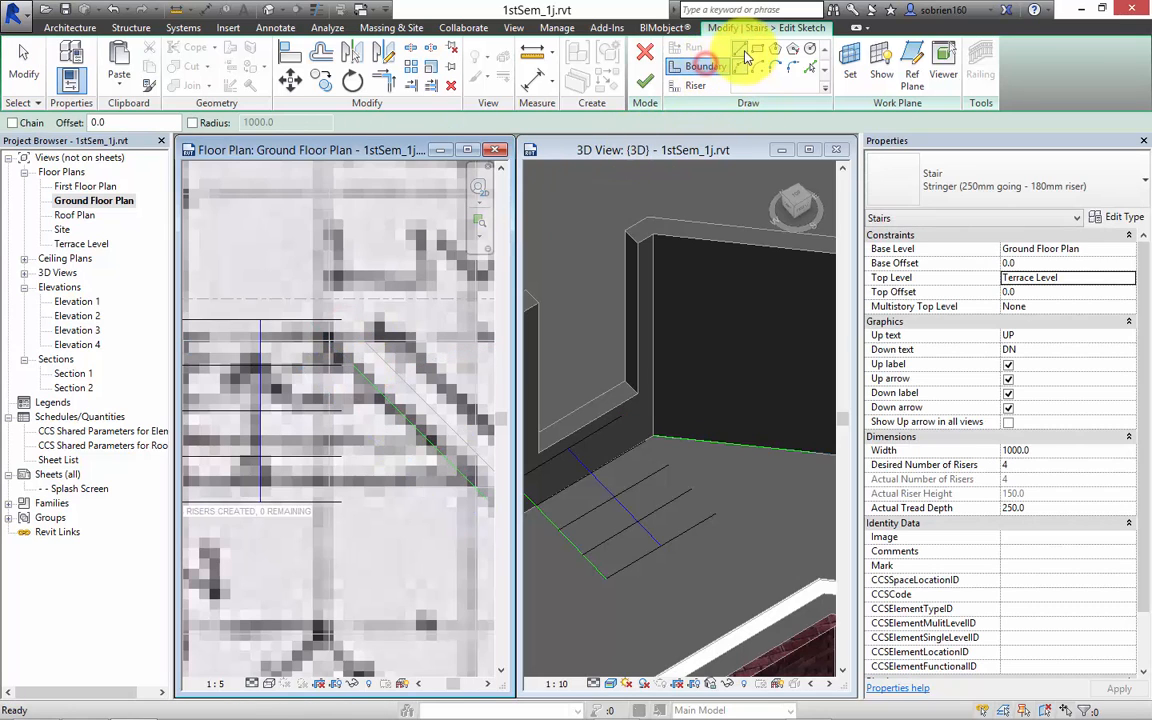
{"action": "left_click", "coordinate": [353, 366]}
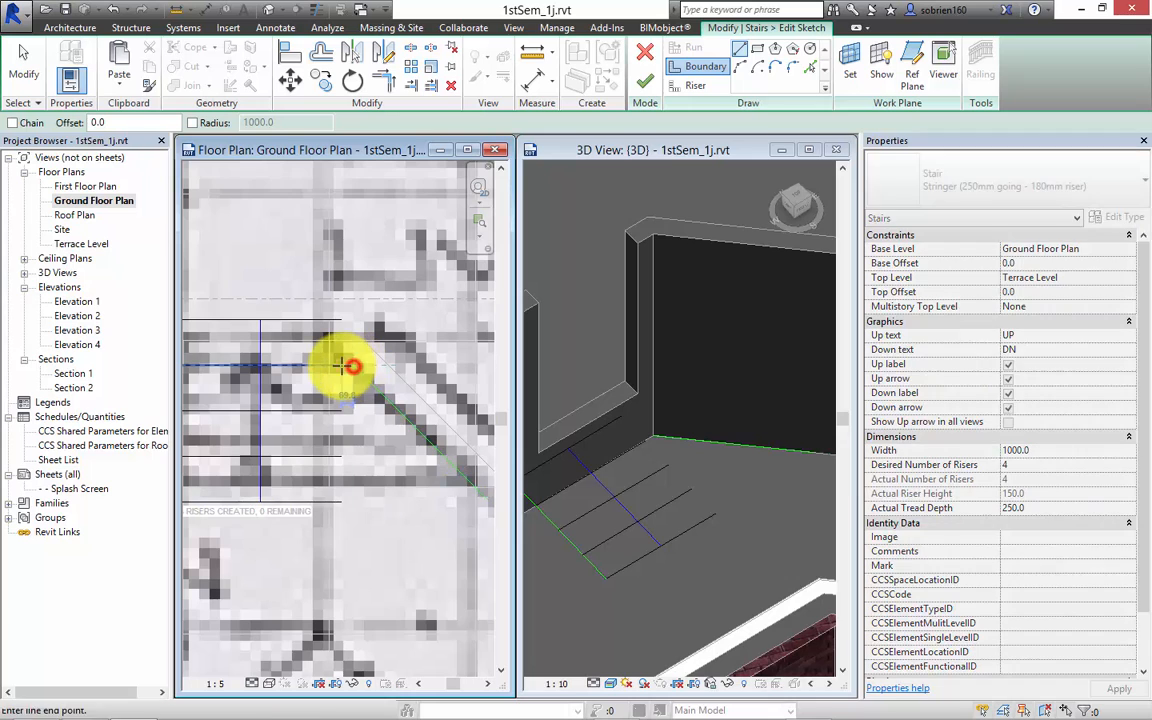
{"action": "left_click", "coordinate": [341, 365]}
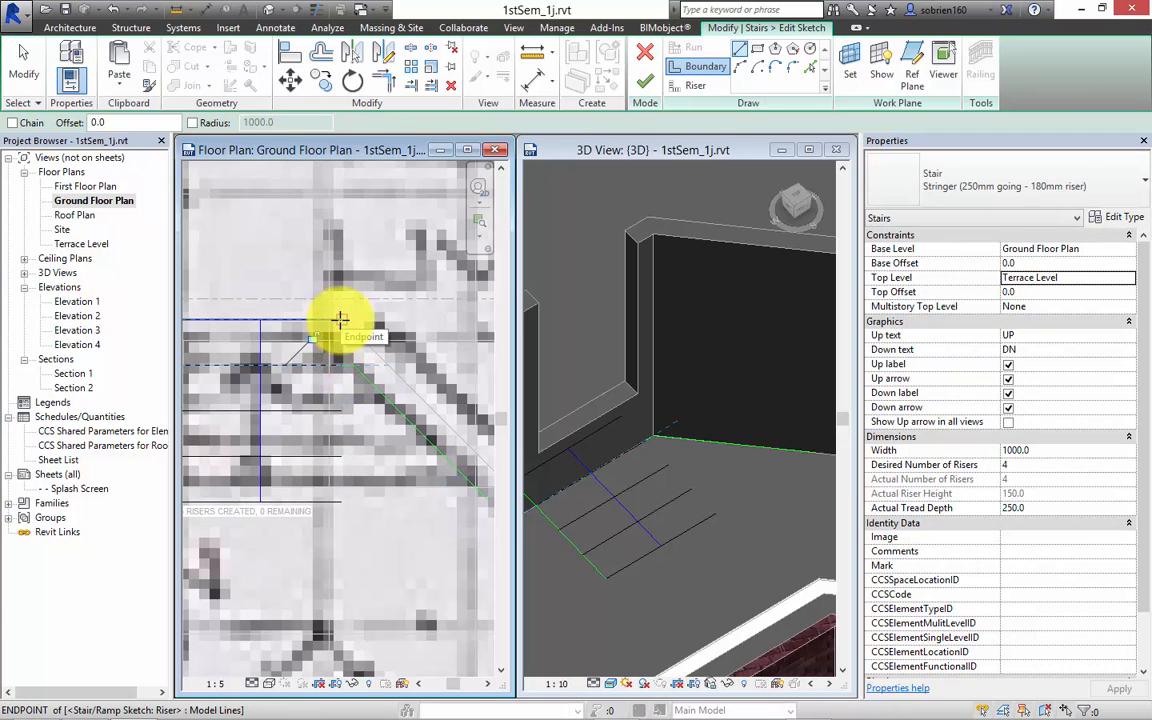
{"action": "mouse_move", "coordinate": [334, 373]}
{"action": "middle_mouse_down"}
{"action": "mouse_move", "coordinate": [378, 391]}
{"action": "mouse_move", "coordinate": [321, 380]}
{"action": "middle_mouse_up"}
{"action": "left_click", "coordinate": [388, 357]}
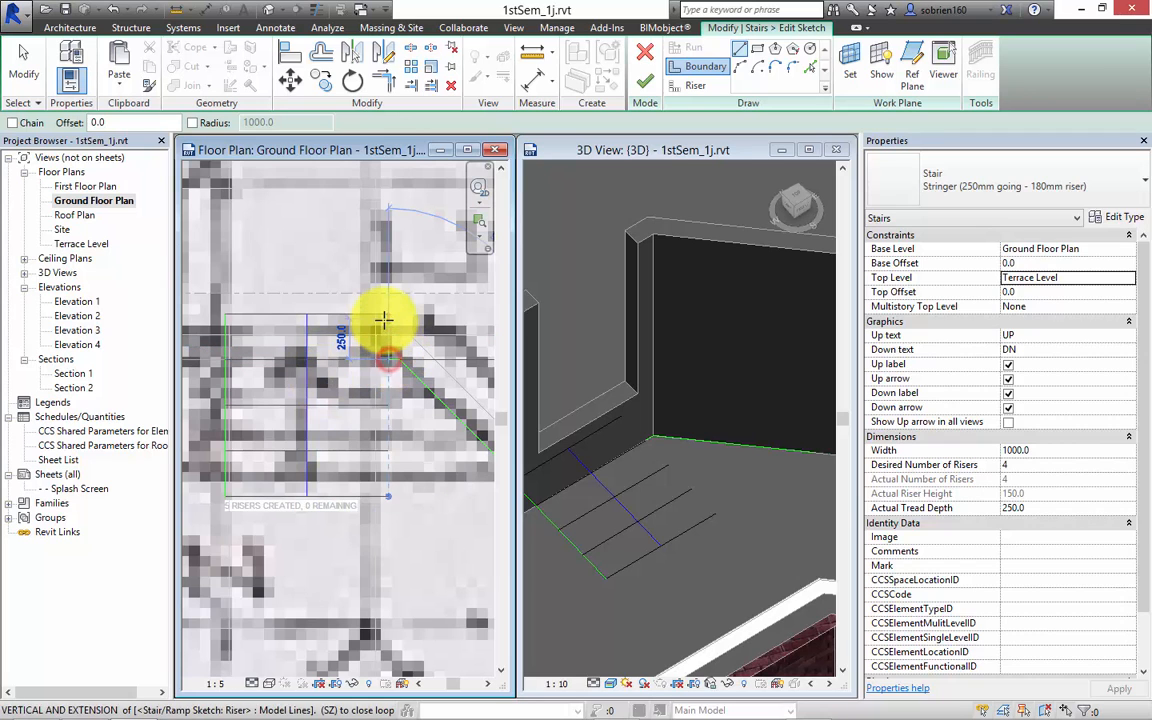
{"action": "left_click", "coordinate": [386, 318]}
{"action": "key", "text": "Escape"}
{"action": "key", "text": "Escape"}
Step: Try to finish the stair sketch with the new diagonal boundary
{"action": "mouse_move", "coordinate": [348, 350]}
{"action": "middle_mouse_down"}
{"action": "mouse_move", "coordinate": [373, 386]}
{"action": "mouse_move", "coordinate": [283, 391]}
{"action": "mouse_move", "coordinate": [286, 404]}
{"action": "middle_mouse_up"}
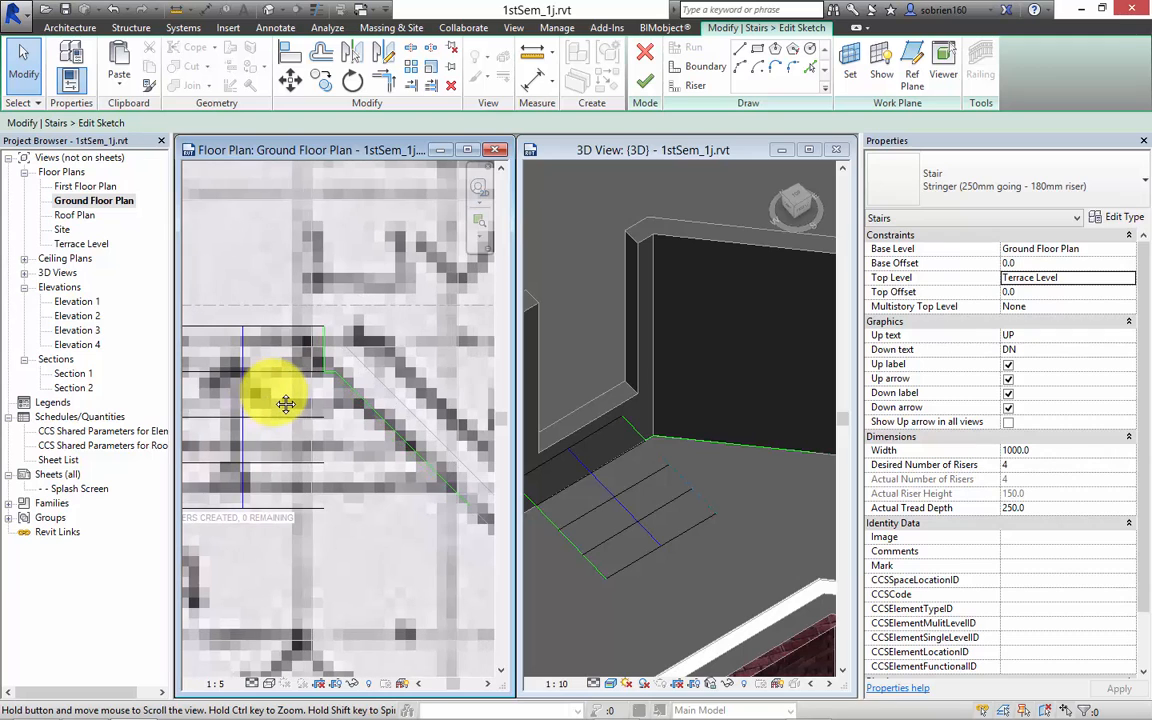
{"action": "middle_click_drag", "start_coordinate": [434, 440], "coordinate": [407, 400]}
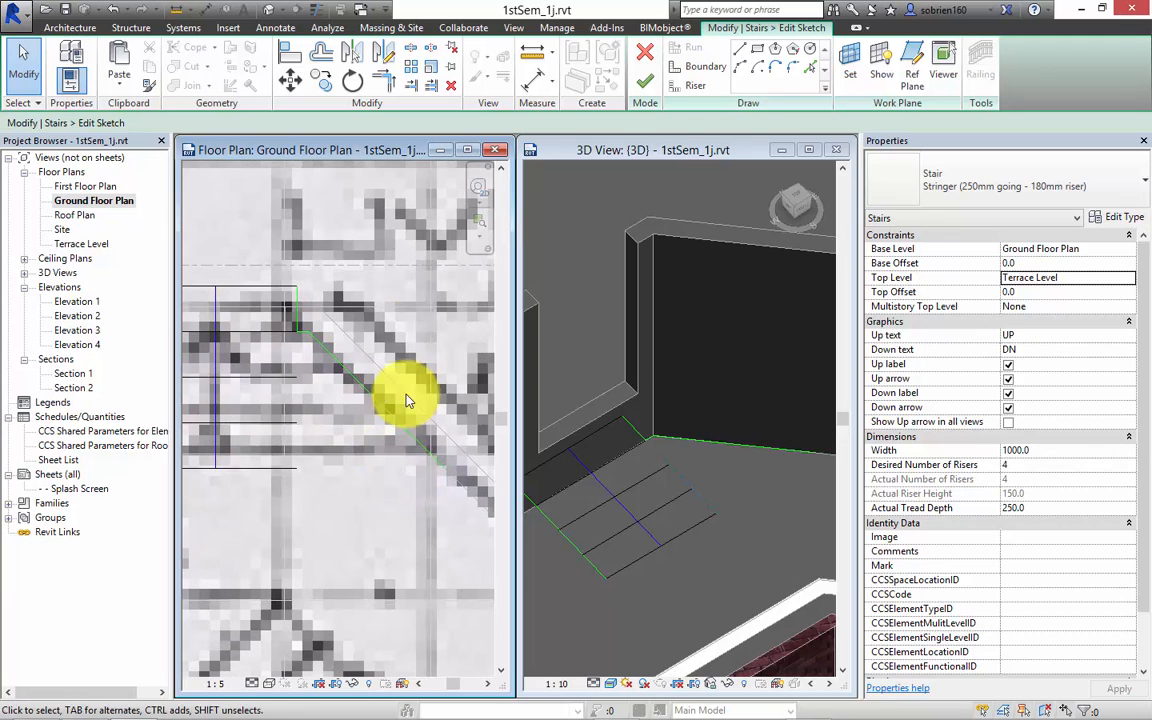
{"action": "left_click", "coordinate": [641, 88]}
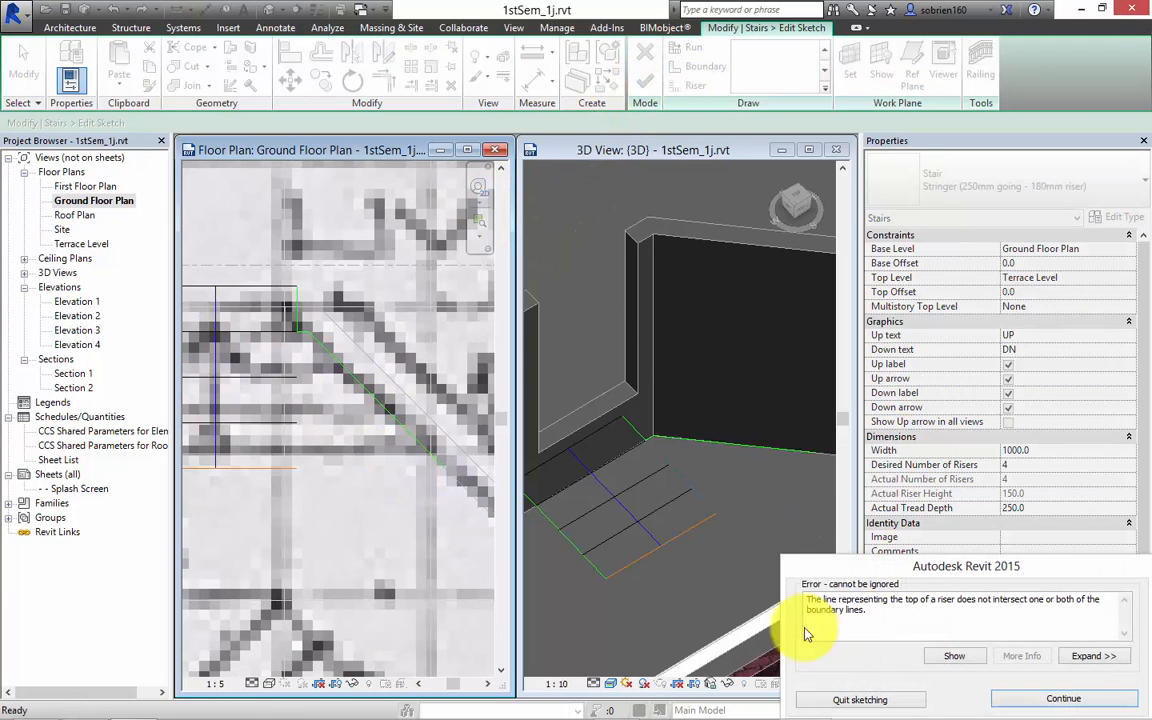
{"action": "left_click", "coordinate": [1060, 699]}
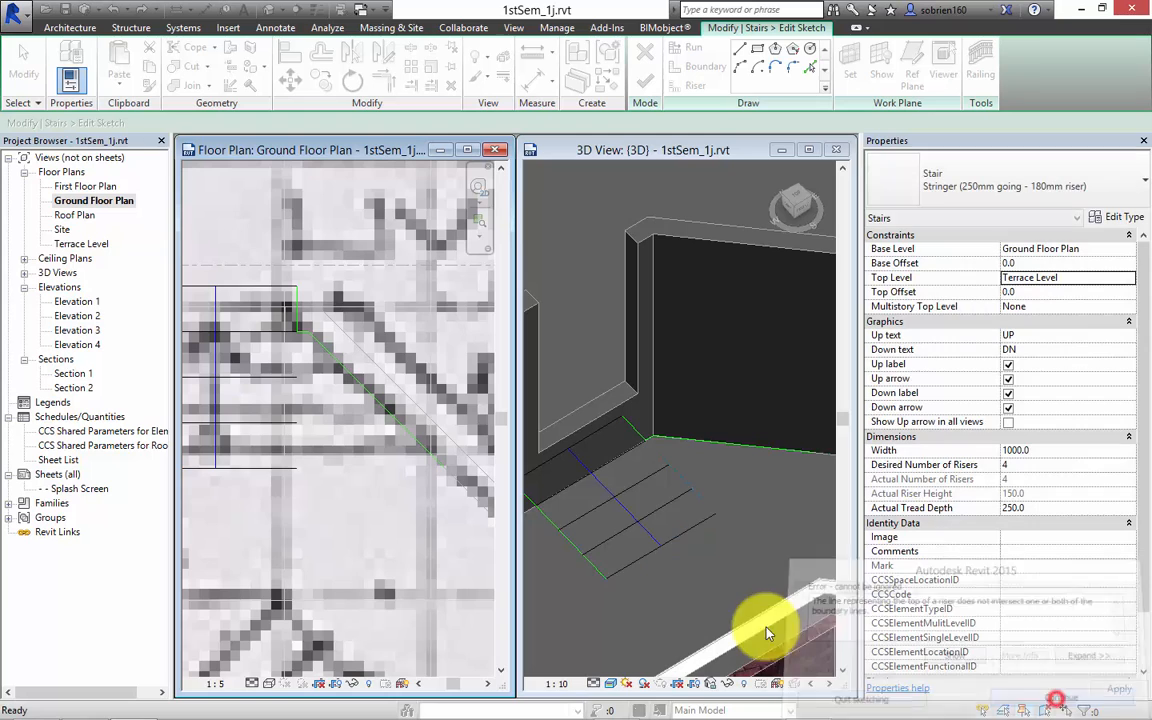
Step: Extend the diagonal boundary line along the wall to about 1340 mm past the lowest riser, and finish the stair sketch
{"action": "left_click", "coordinate": [741, 472]}
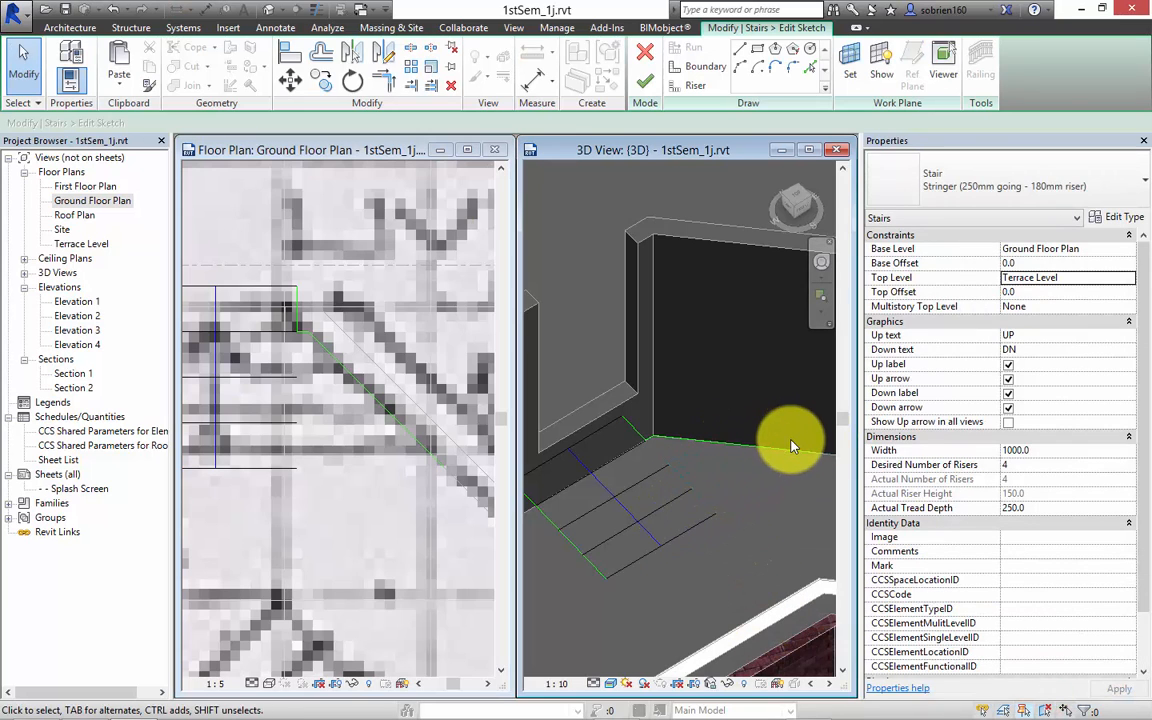
{"action": "mouse_move", "coordinate": [741, 515]}
{"action": "middle_mouse_down"}
{"action": "mouse_move", "coordinate": [701, 475]}
{"action": "mouse_move", "coordinate": [662, 490]}
{"action": "middle_mouse_up"}
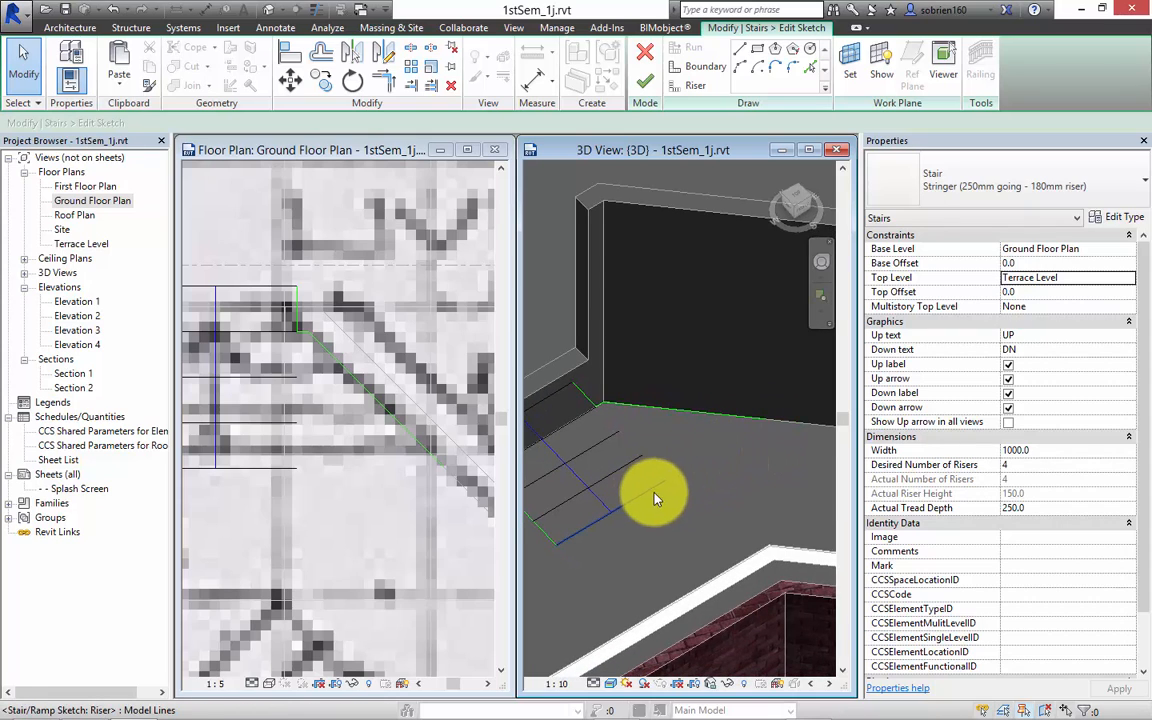
{"action": "left_click", "coordinate": [764, 421]}
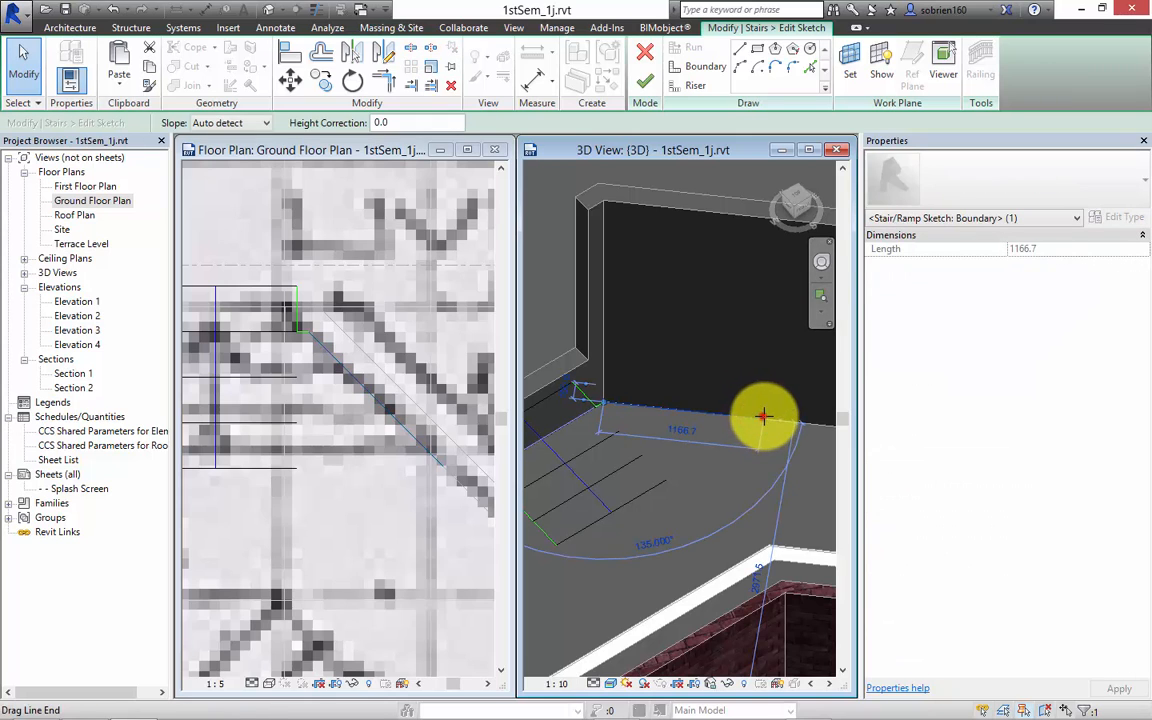
{"action": "left_click_drag", "start_coordinate": [764, 428], "coordinate": [789, 421]}
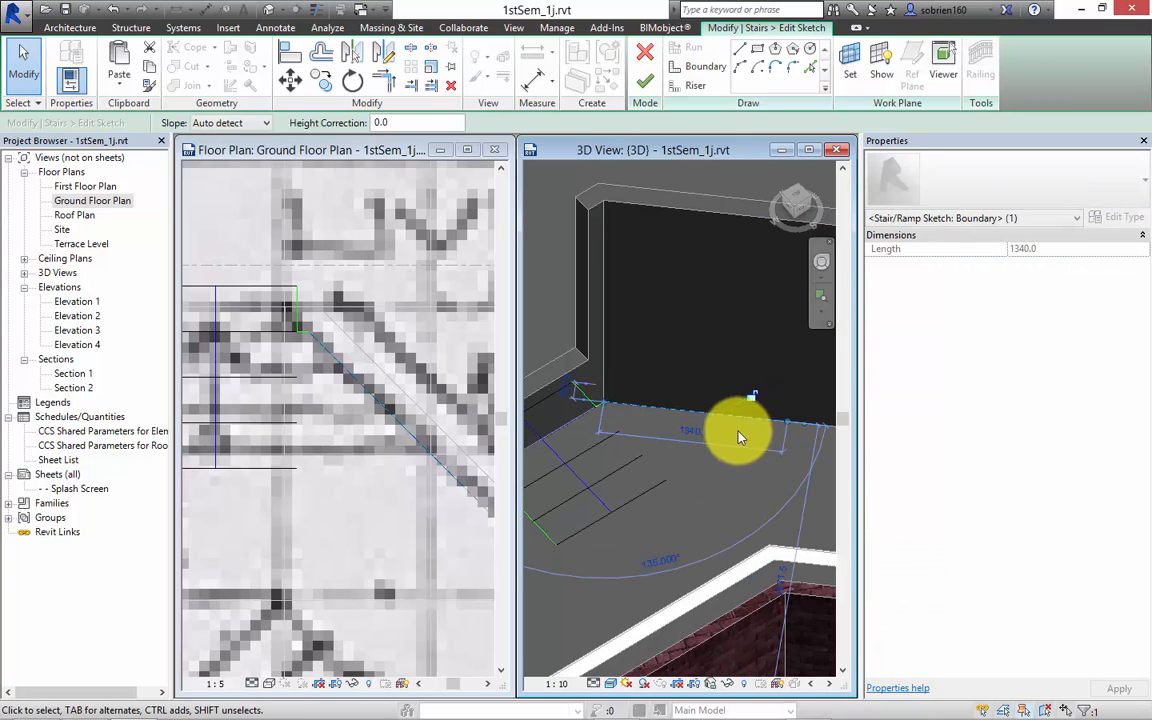
{"action": "left_click", "coordinate": [645, 82]}
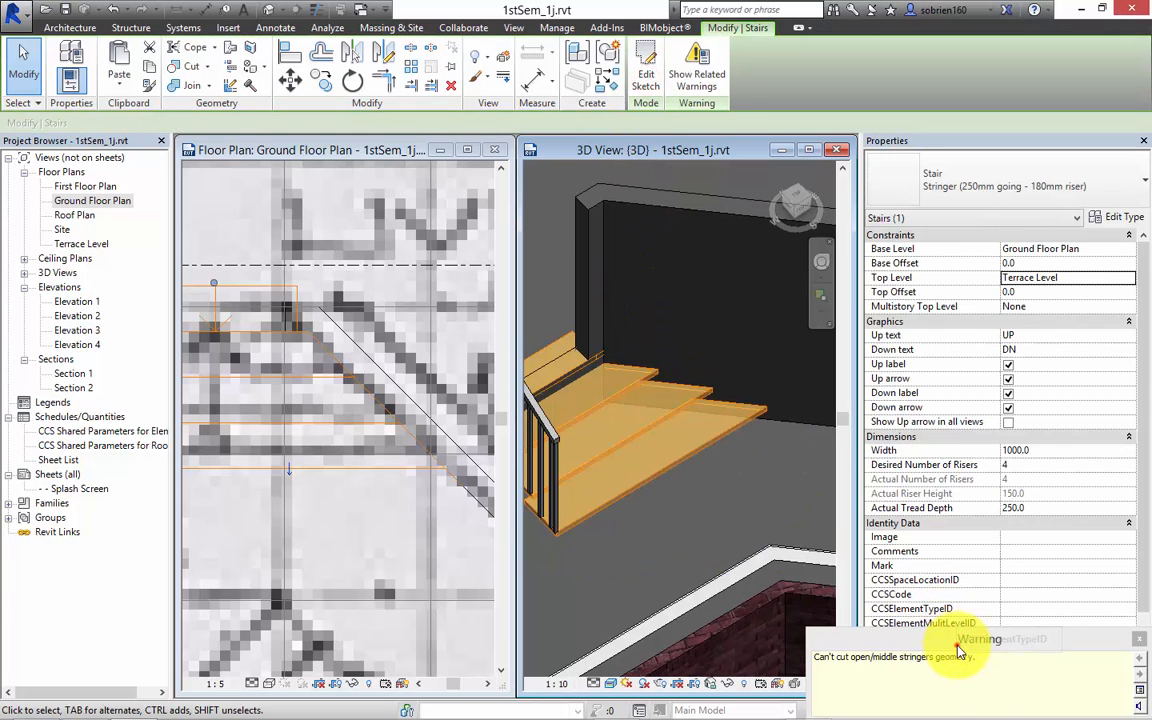
{"action": "left_click", "coordinate": [1137, 498]}
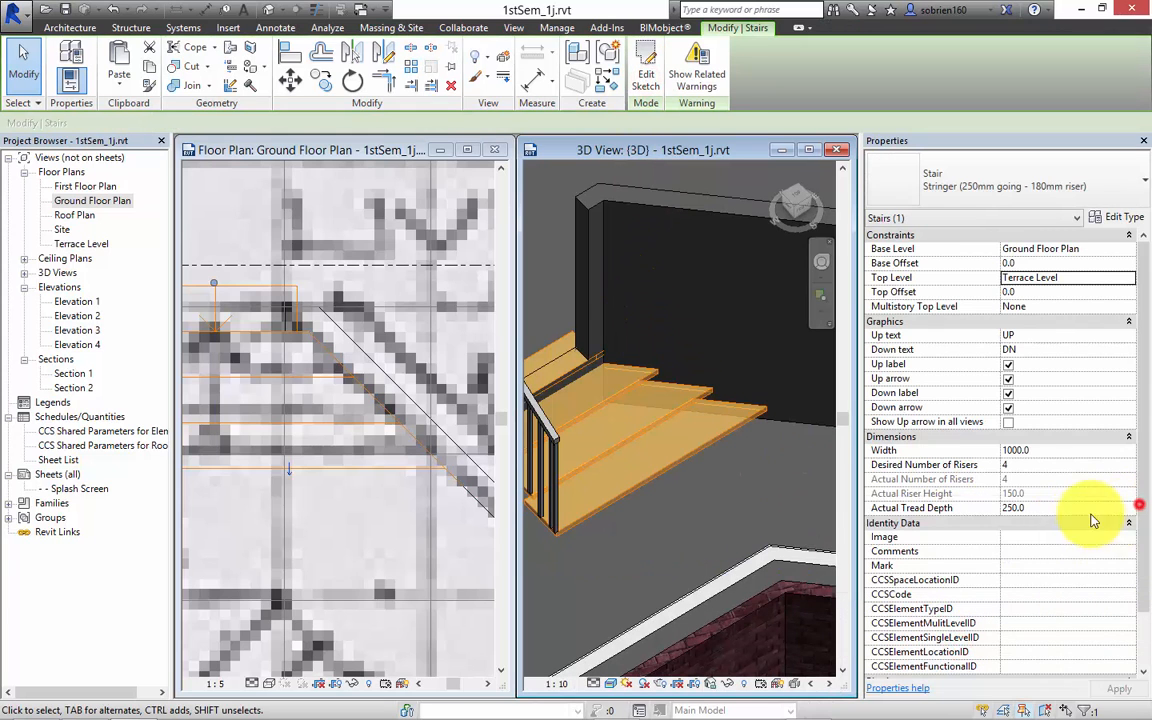
{"action": "left_click", "coordinate": [730, 526]}
Step: Examine in the {3D} view how the stair's treads meet the wall opening and the diagonal wall
{"action": "middle_click_drag", "start_coordinate": [728, 525], "coordinate": [774, 545]}
{"action": "scroll", "coordinate": [772, 549], "scroll_direction": "down", "scroll_amount": 1}
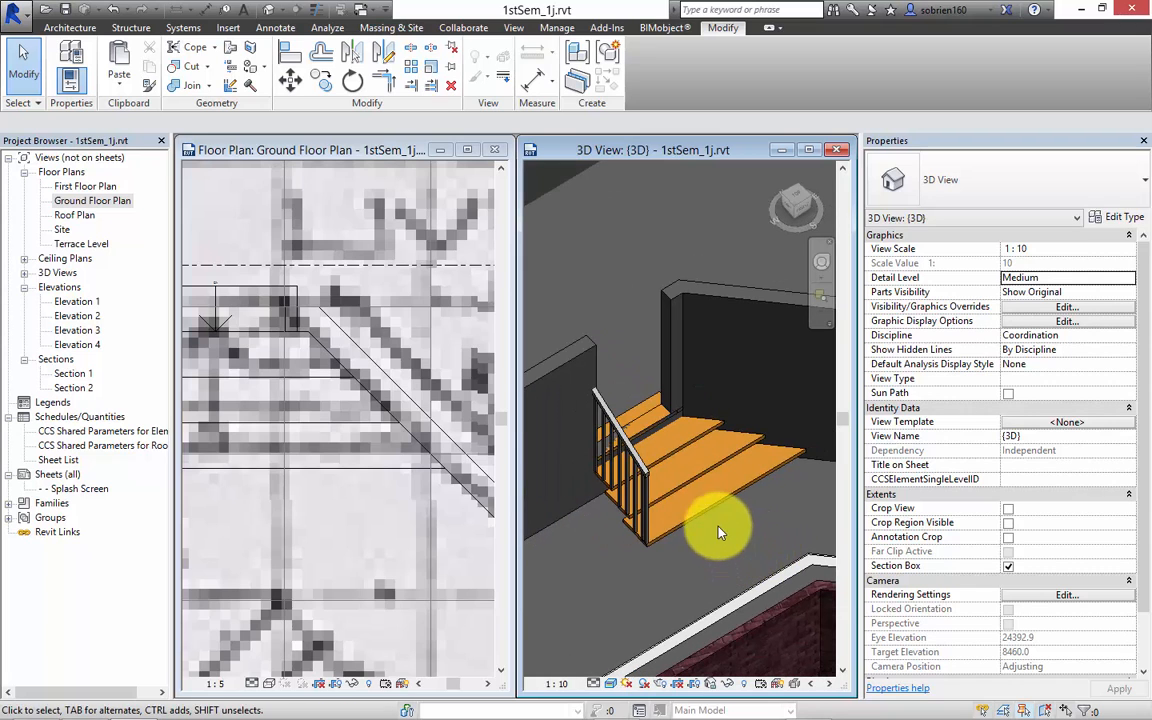
{"action": "middle_click_drag", "start_coordinate": [674, 512], "coordinate": [726, 490], "text": "shift"}
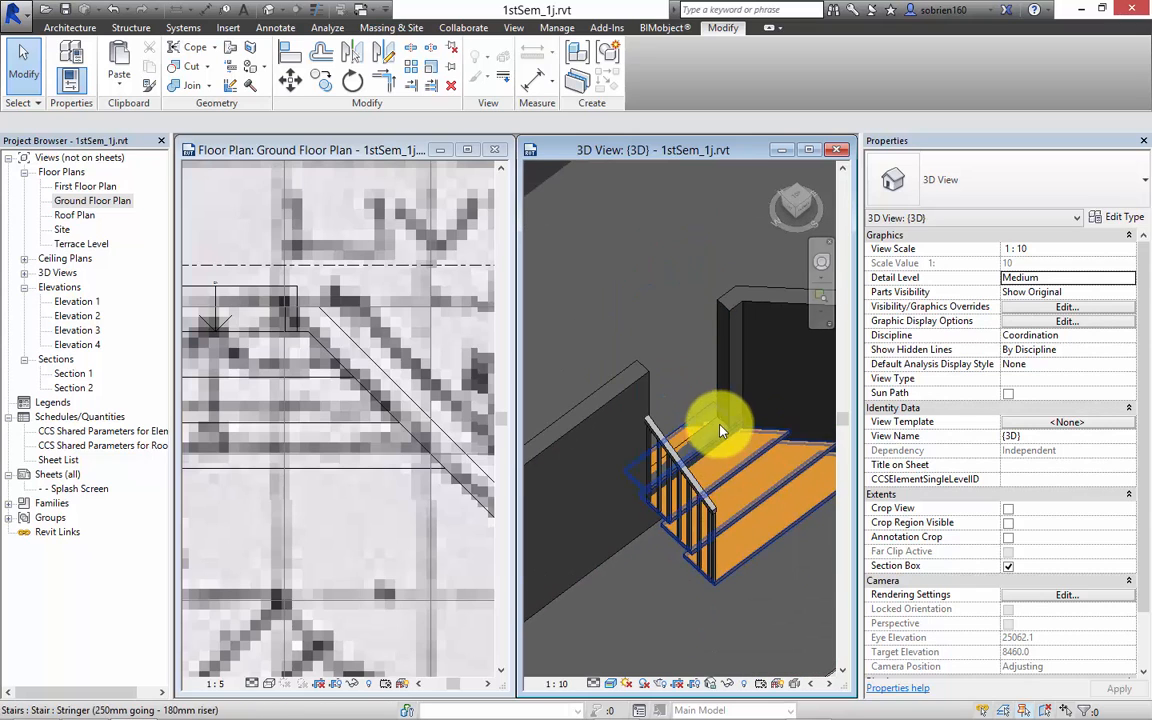
{"action": "scroll", "coordinate": [720, 430], "scroll_direction": "up", "scroll_amount": 3}
{"action": "left_click", "coordinate": [666, 418]}
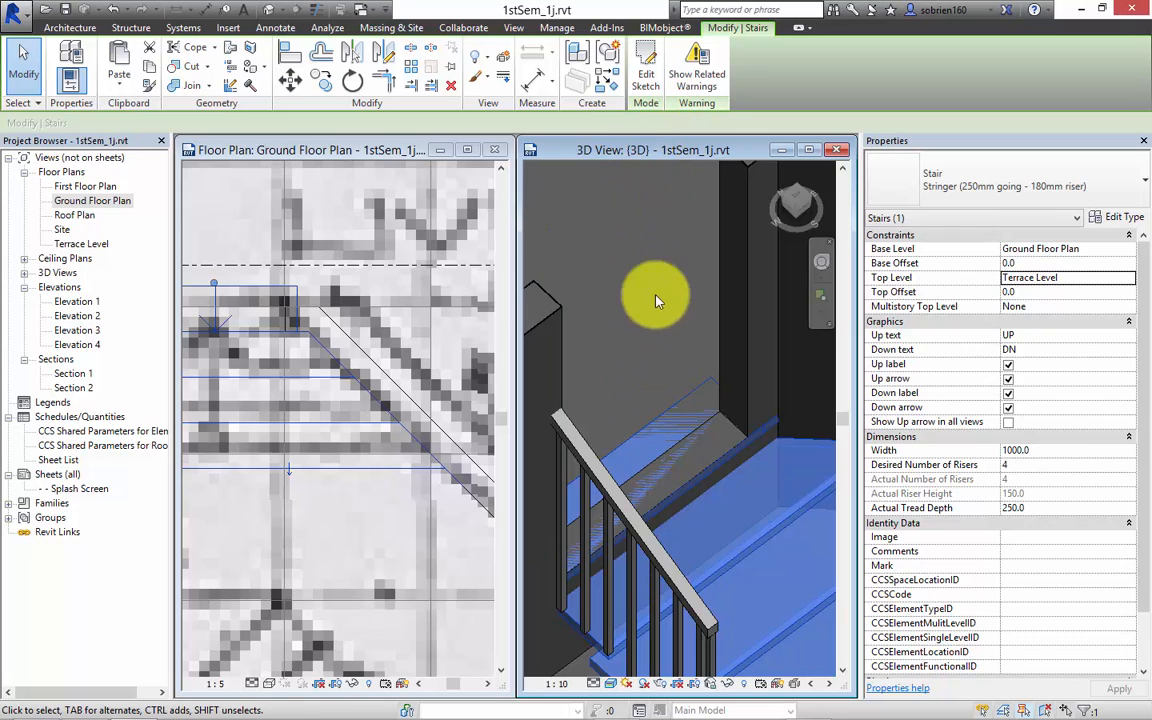
{"action": "middle_click_drag", "start_coordinate": [656, 288], "coordinate": [710, 488], "text": "shift"}
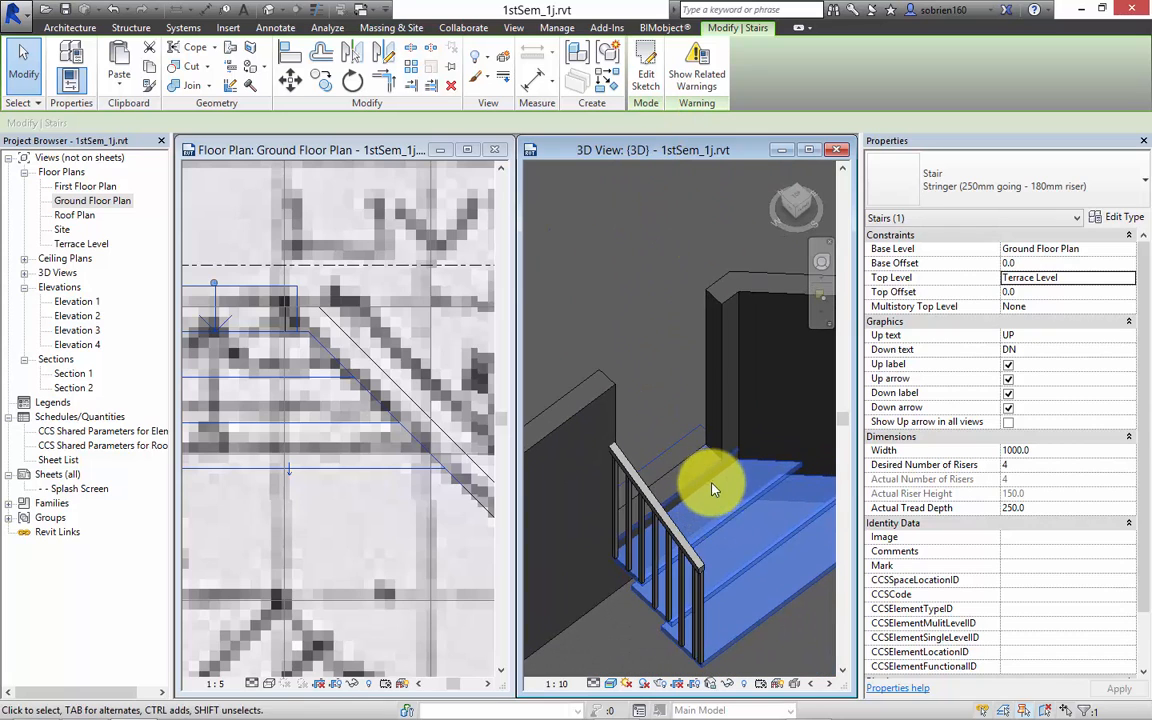
{"action": "scroll", "coordinate": [700, 460], "scroll_direction": "up", "scroll_amount": 2}
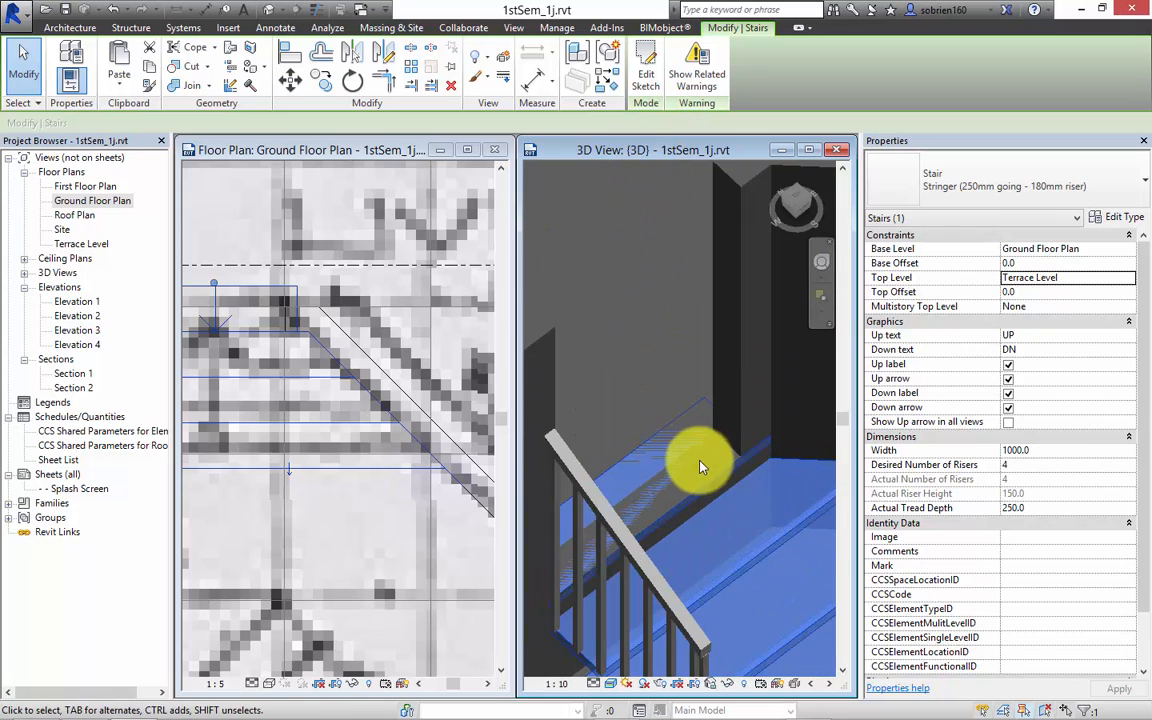
{"action": "left_click", "coordinate": [717, 395]}
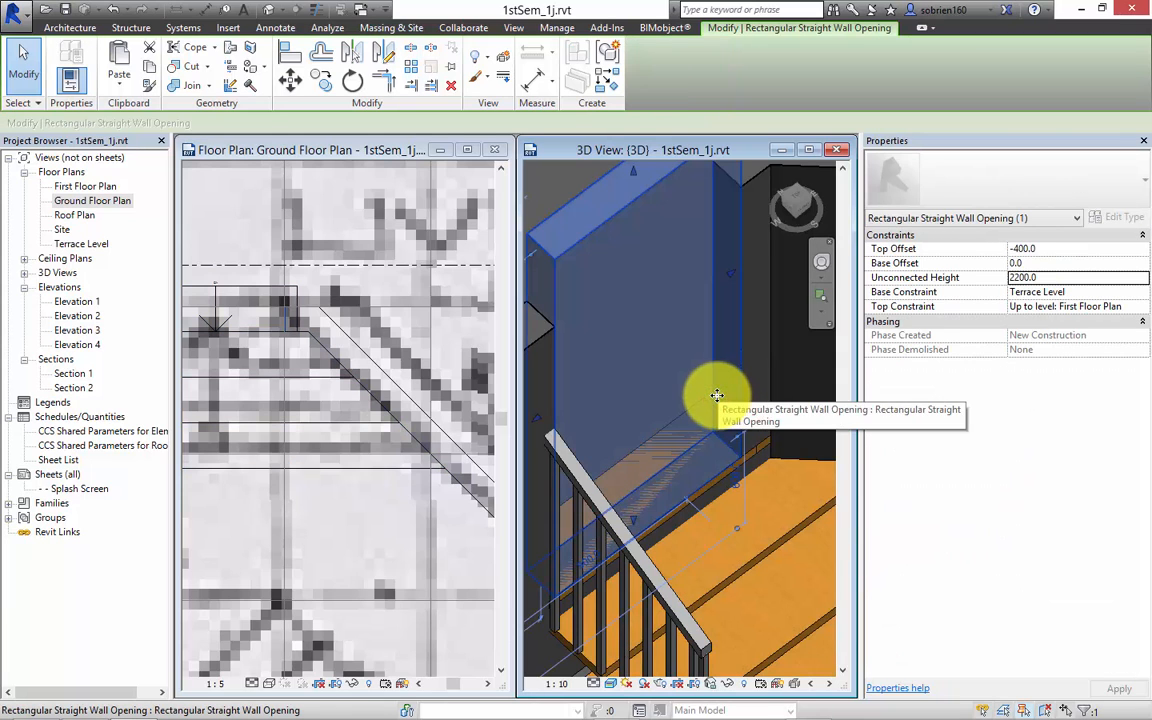
{"action": "left_click", "coordinate": [755, 424]}
{"action": "middle_click_drag", "start_coordinate": [776, 373], "coordinate": [746, 386]}
{"action": "scroll", "coordinate": [728, 406], "scroll_direction": "down", "scroll_amount": 4}
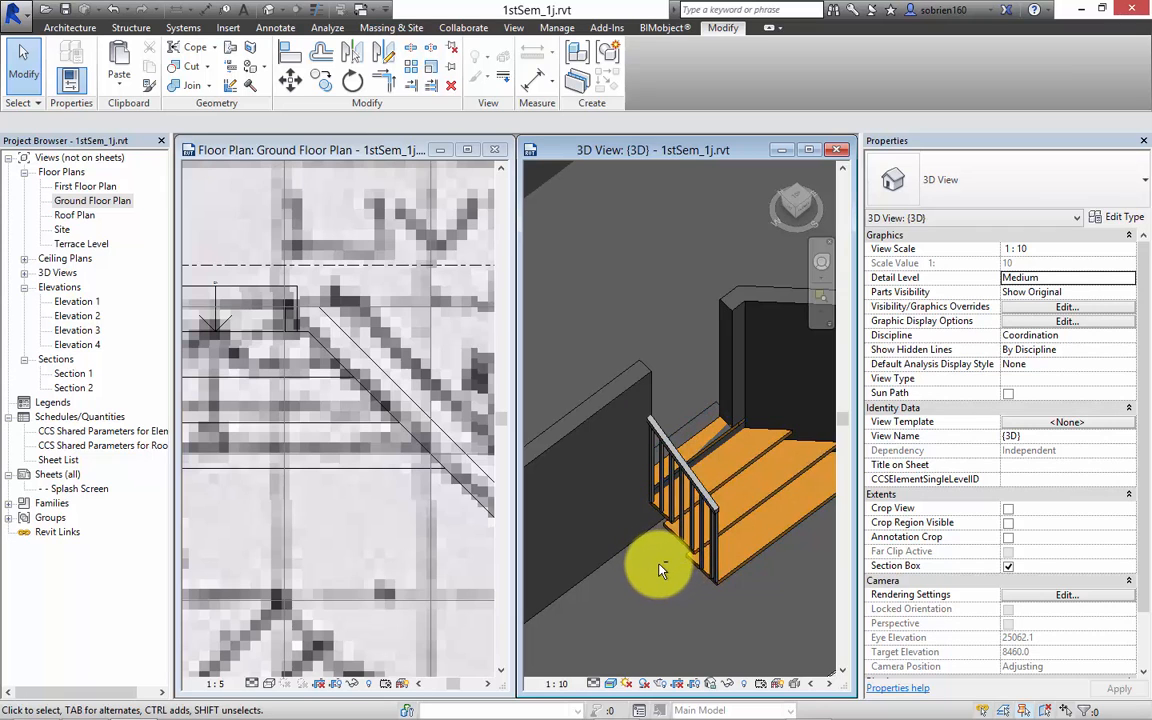
{"action": "middle_click_drag", "start_coordinate": [660, 570], "coordinate": [746, 568], "text": "shift"}
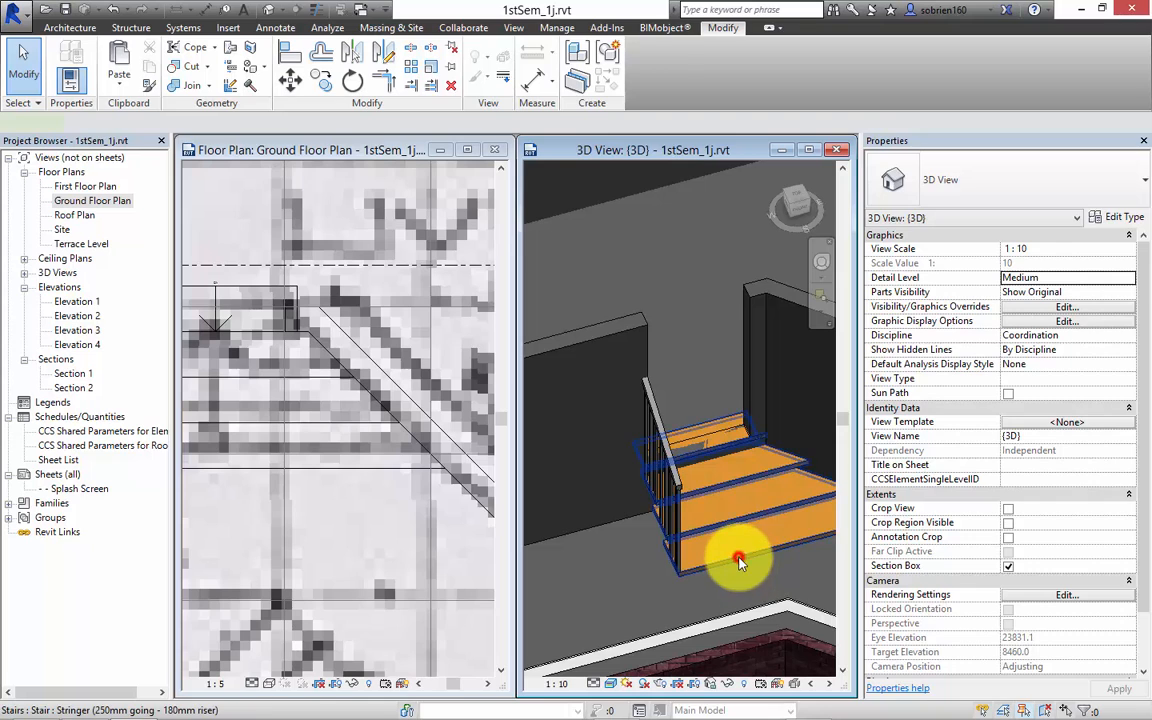
Step: Try the Monolithic (280mm going - 175mm riser) type on the stair, and undo the type change
{"action": "left_click", "coordinate": [738, 562]}
{"action": "left_click", "coordinate": [1100, 185]}
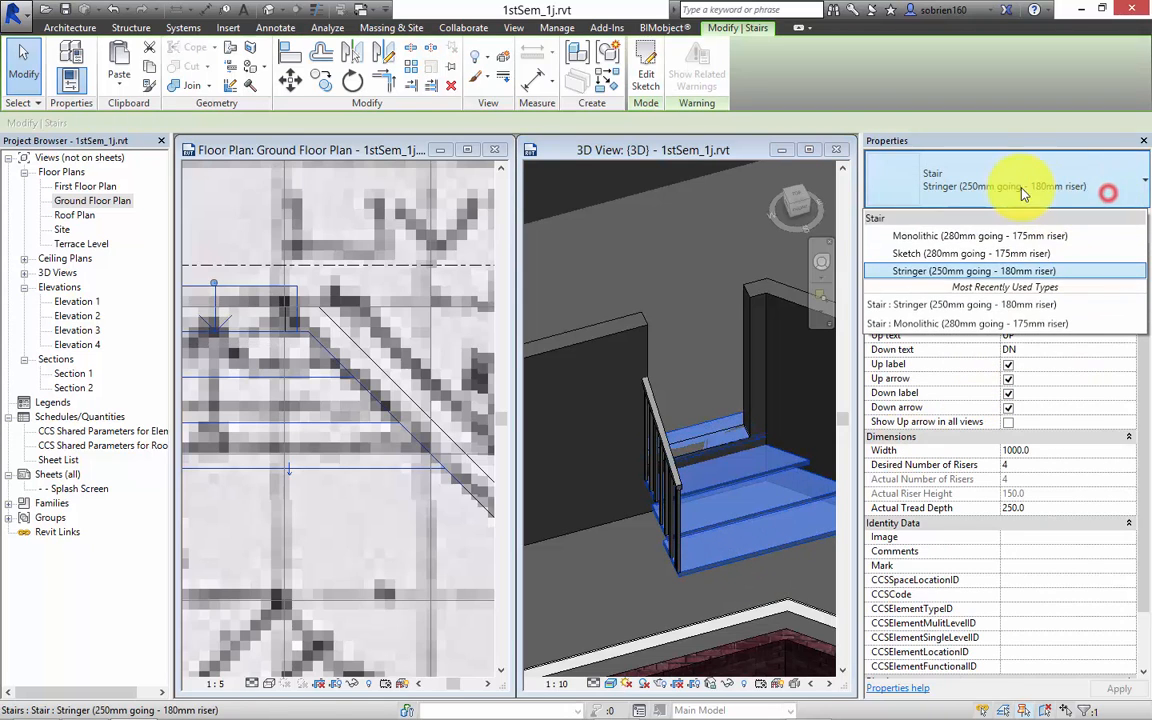
{"action": "left_click", "coordinate": [997, 240]}
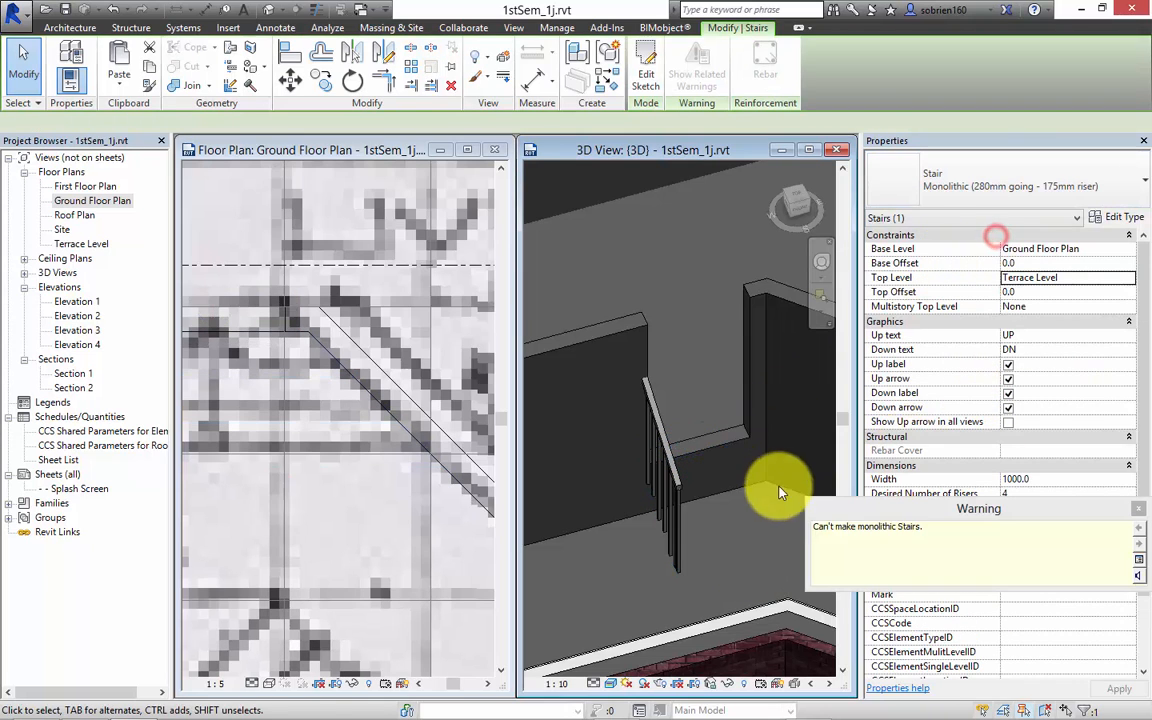
{"action": "left_click", "coordinate": [113, 9]}
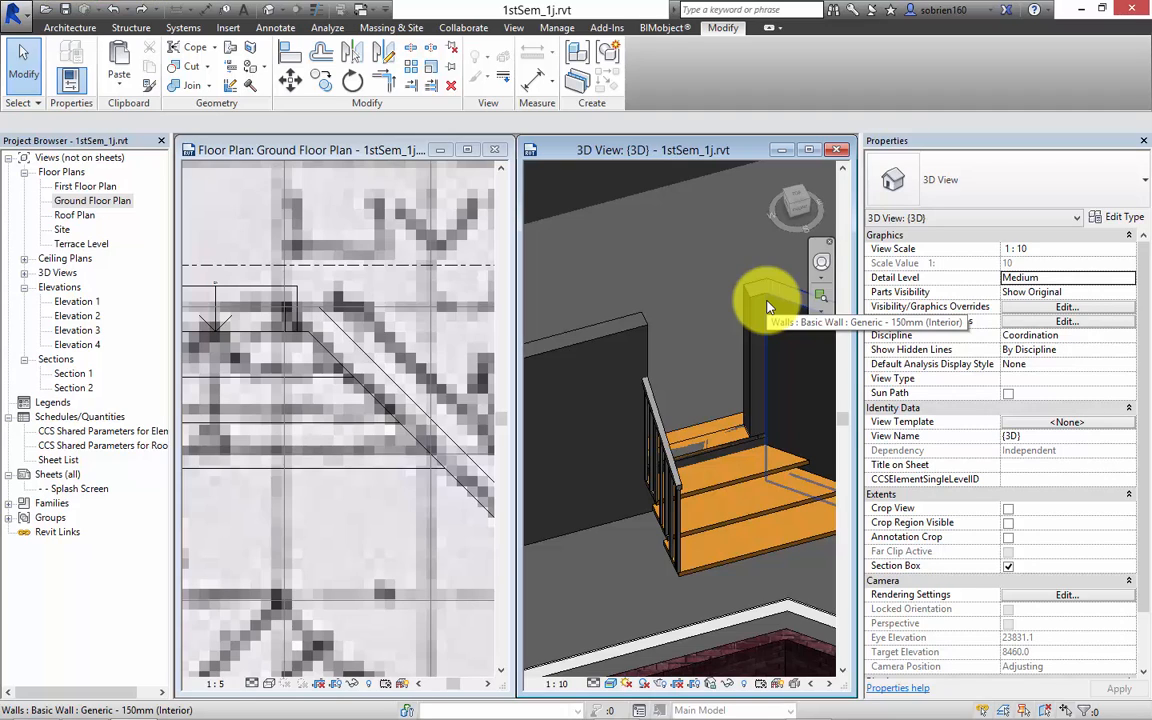
{"action": "middle_click_drag", "start_coordinate": [738, 419], "coordinate": [648, 432], "text": "shift"}
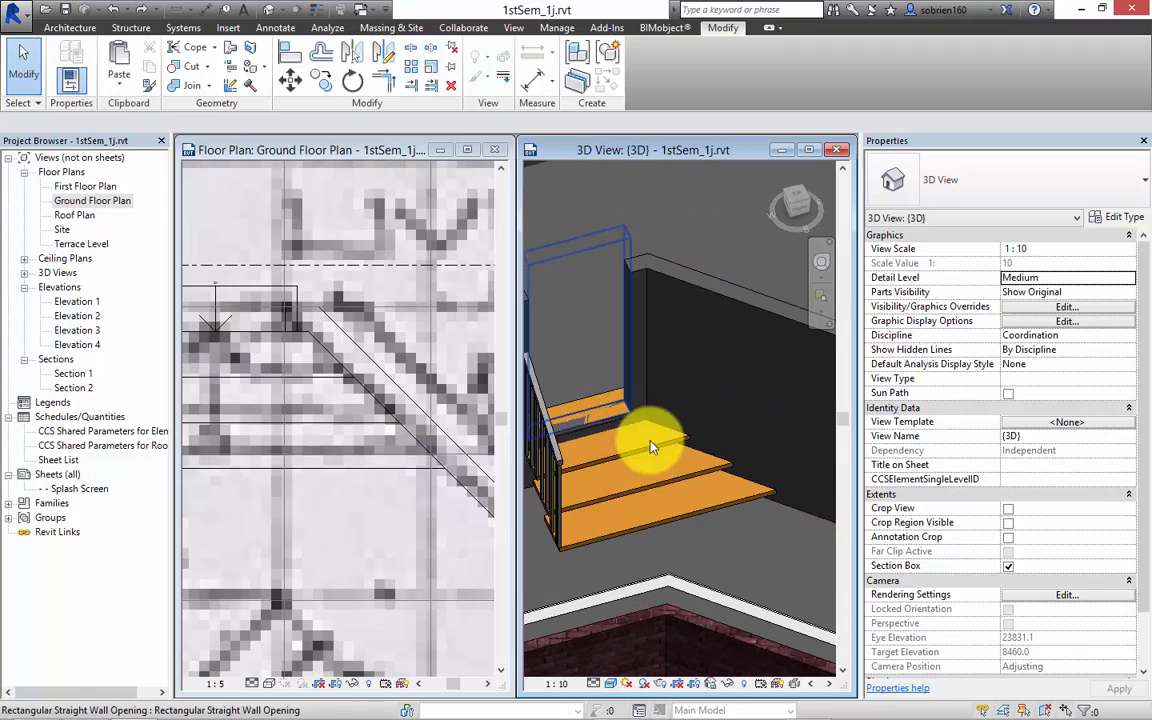
{"action": "left_click", "coordinate": [692, 522]}
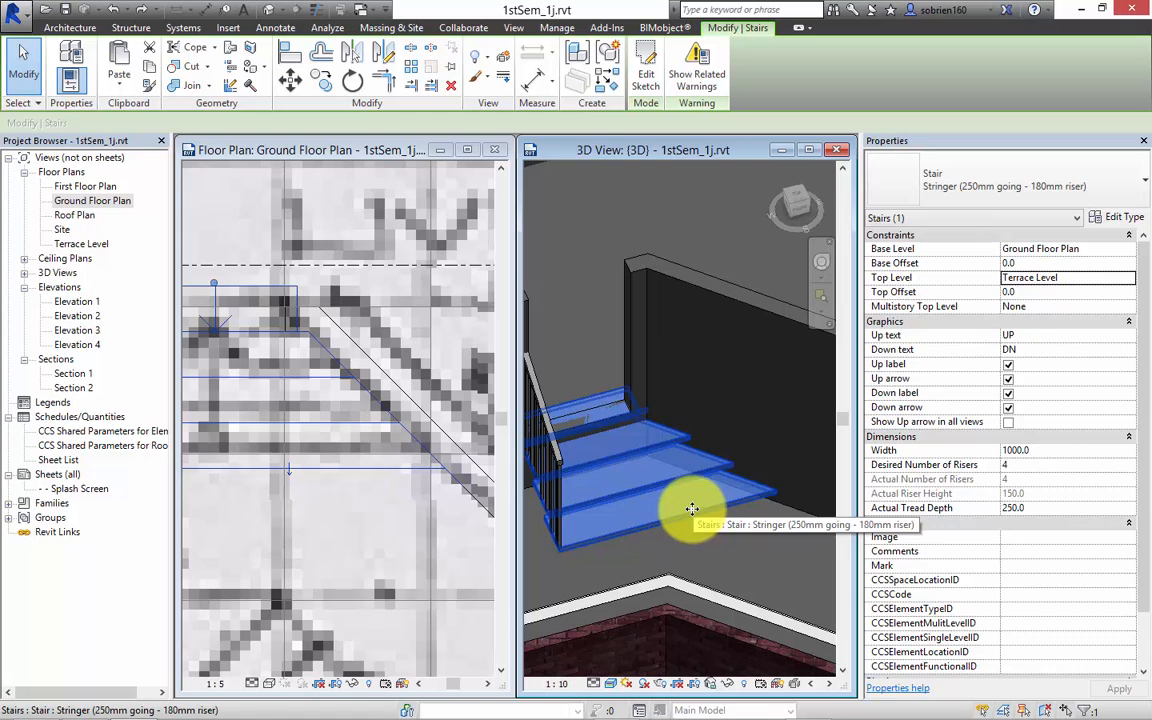
{"action": "key", "text": "Escape"}
{"action": "middle_click_drag", "start_coordinate": [674, 532], "coordinate": [668, 575], "text": "shift"}
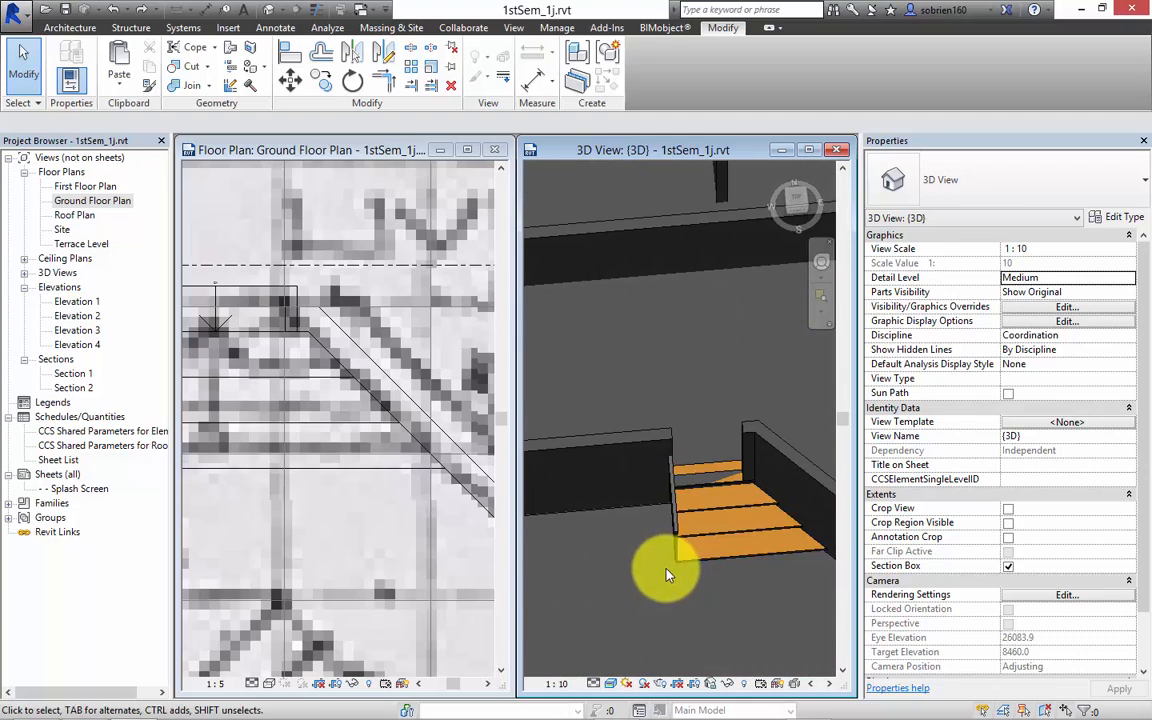
Step: Examine the Ground Floor Plan against the scanned house drawings, including the lower level plan and Section A-A
{"action": "left_click", "coordinate": [338, 521]}
{"action": "mouse_move", "coordinate": [338, 521]}
{"action": "middle_mouse_down"}
{"action": "mouse_move", "coordinate": [366, 521]}
{"action": "mouse_move", "coordinate": [338, 521]}
{"action": "mouse_move", "coordinate": [353, 533]}
{"action": "mouse_move", "coordinate": [327, 521]}
{"action": "middle_mouse_up"}
{"action": "scroll", "coordinate": [366, 521], "scroll_direction": "down", "scroll_amount": 5}
{"action": "scroll", "coordinate": [338, 534], "scroll_direction": "down", "scroll_amount": 2}
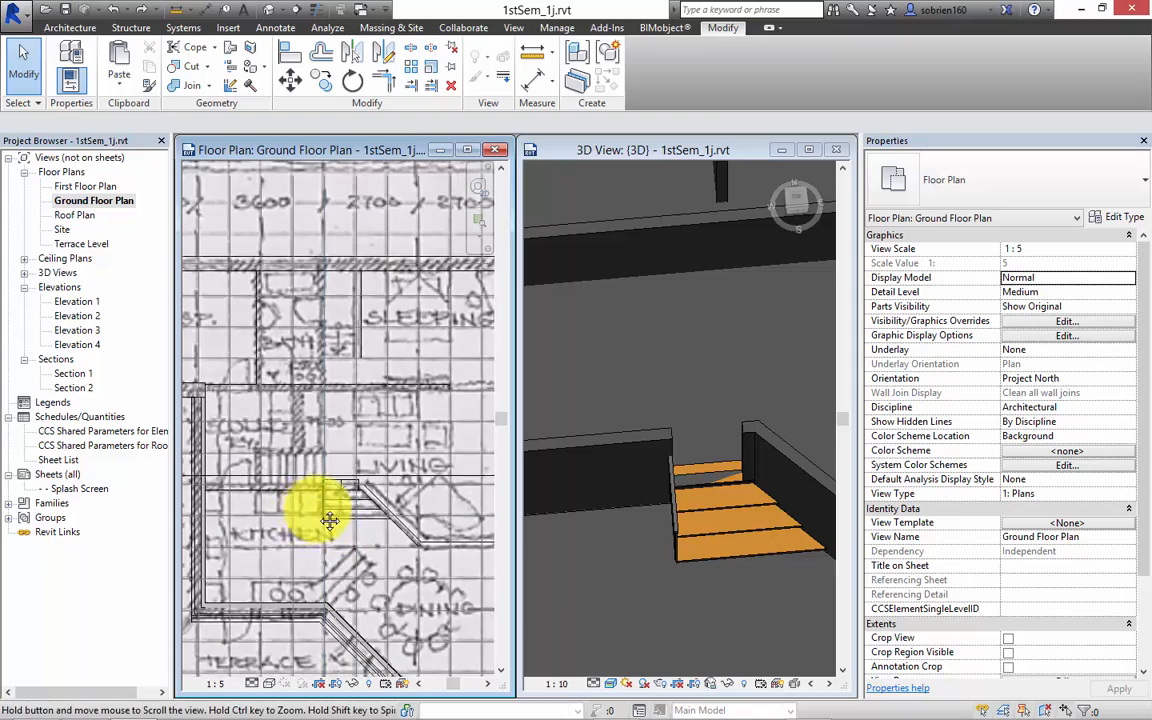
{"action": "scroll", "coordinate": [321, 517], "scroll_direction": "down", "scroll_amount": 1}
{"action": "scroll", "coordinate": [320, 517], "scroll_direction": "down", "scroll_amount": 5}
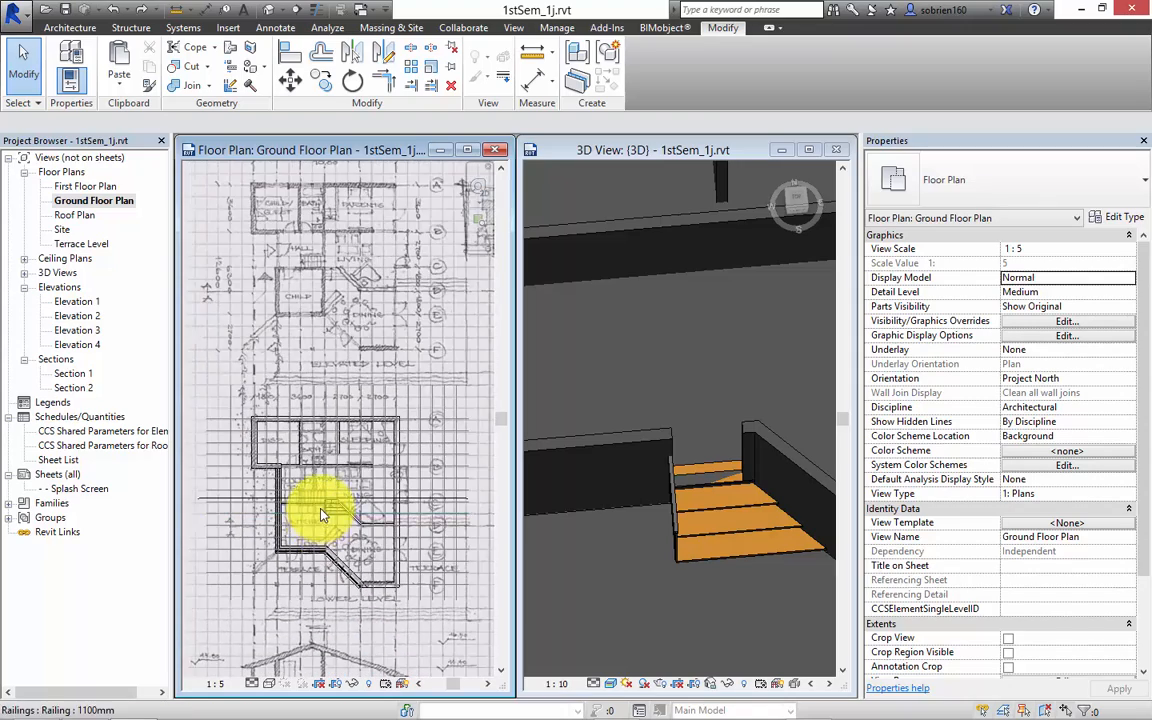
{"action": "scroll", "coordinate": [330, 482], "scroll_direction": "down", "scroll_amount": 2}
{"action": "middle_click_drag", "start_coordinate": [344, 545], "coordinate": [330, 532]}
{"action": "scroll", "coordinate": [310, 536], "scroll_direction": "up", "scroll_amount": 2}
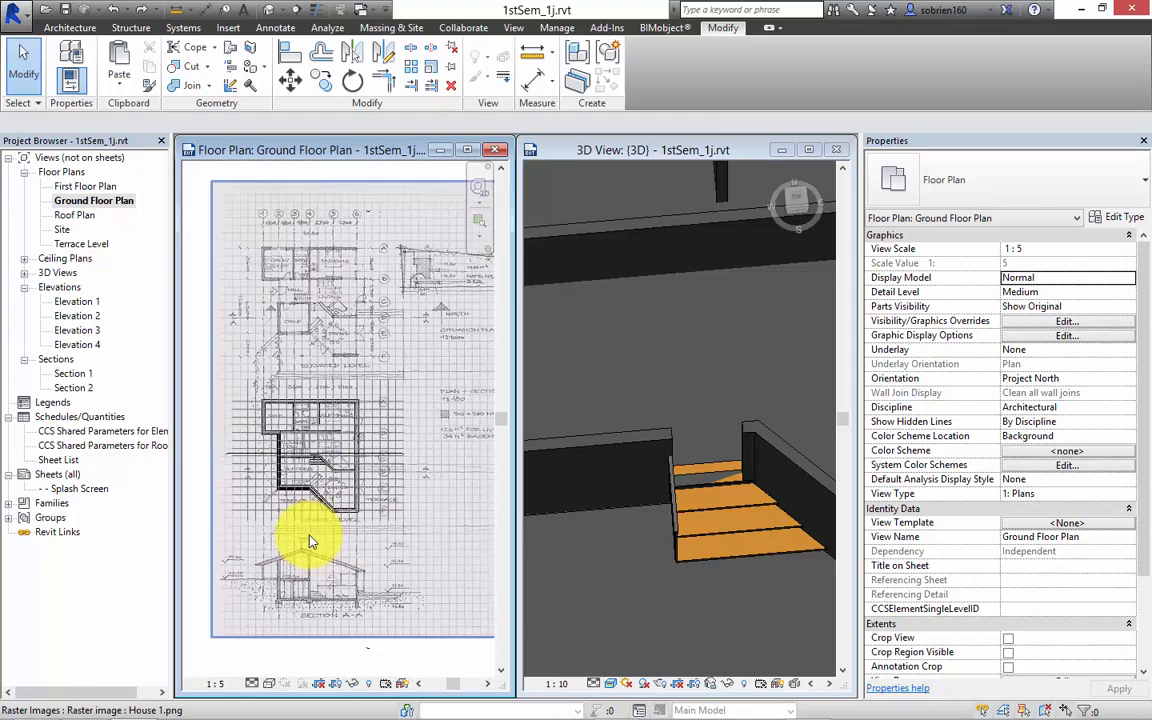
{"action": "scroll", "coordinate": [307, 539], "scroll_direction": "up", "scroll_amount": 1}
{"action": "scroll", "coordinate": [307, 545], "scroll_direction": "up", "scroll_amount": 1}
{"action": "scroll", "coordinate": [307, 545], "scroll_direction": "up", "scroll_amount": 1}
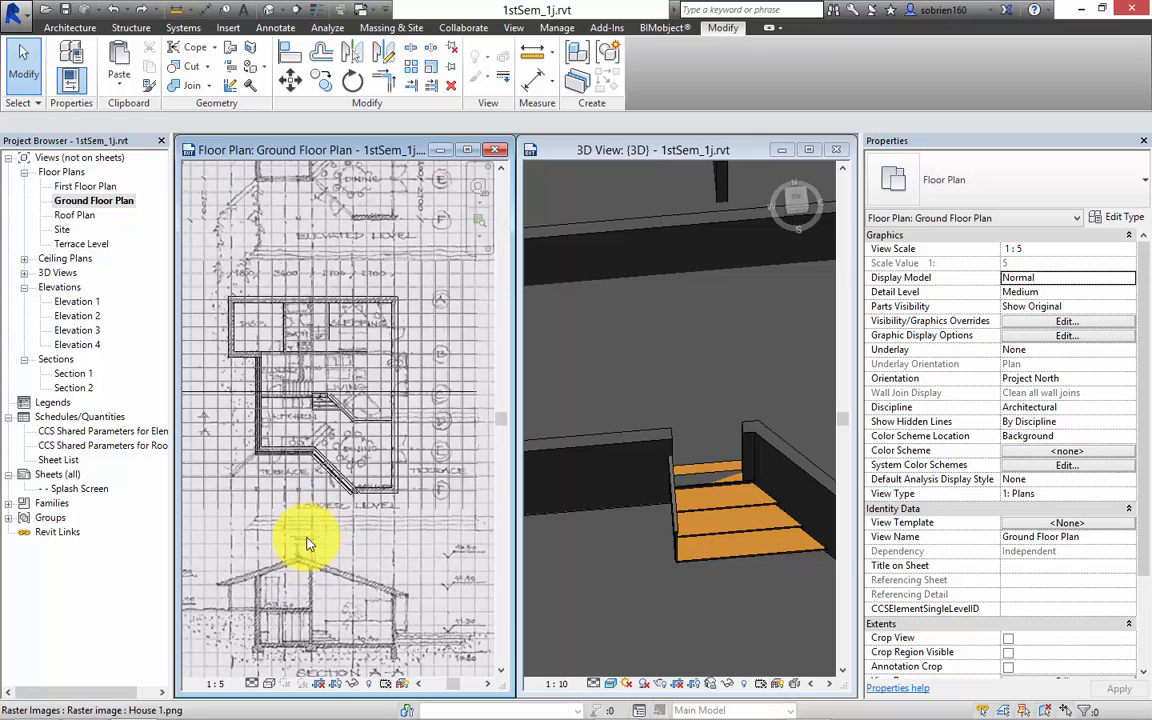
{"action": "scroll", "coordinate": [305, 538], "scroll_direction": "up", "scroll_amount": 1}
{"action": "scroll", "coordinate": [303, 534], "scroll_direction": "up", "scroll_amount": 1}
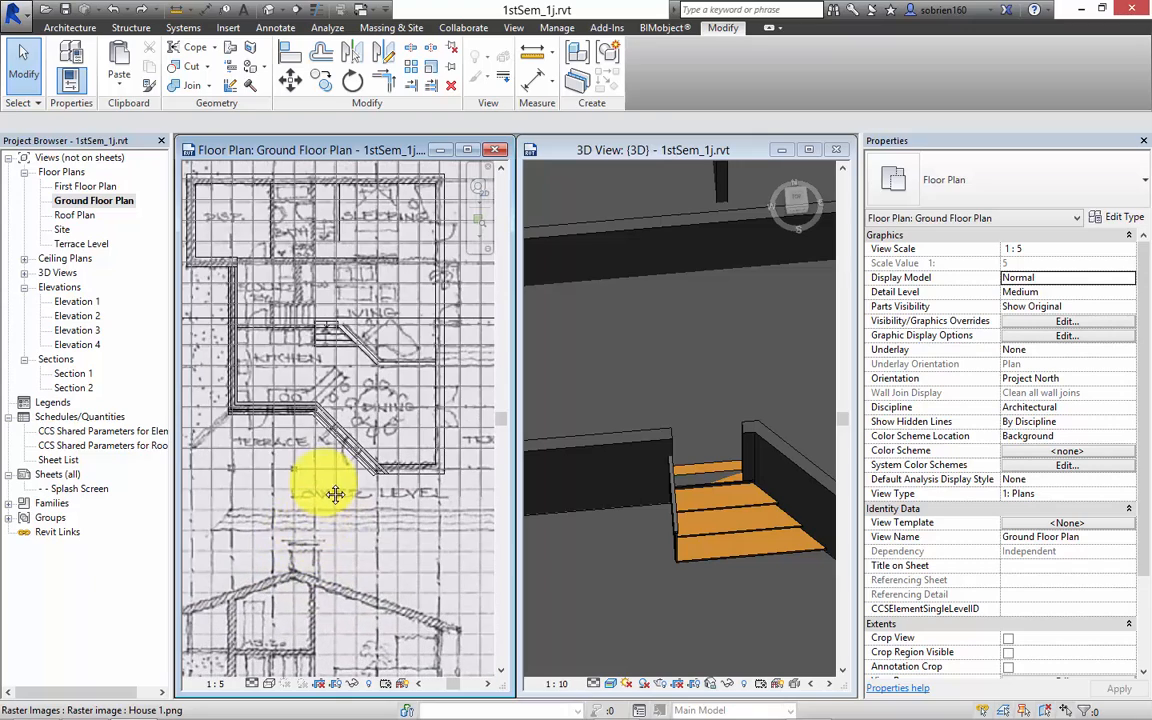
Step: Examine the scanned stair between the kitchen and the living room beside the modelled stair in the Ground Floor Plan
{"action": "middle_click_drag", "start_coordinate": [334, 488], "coordinate": [360, 613]}
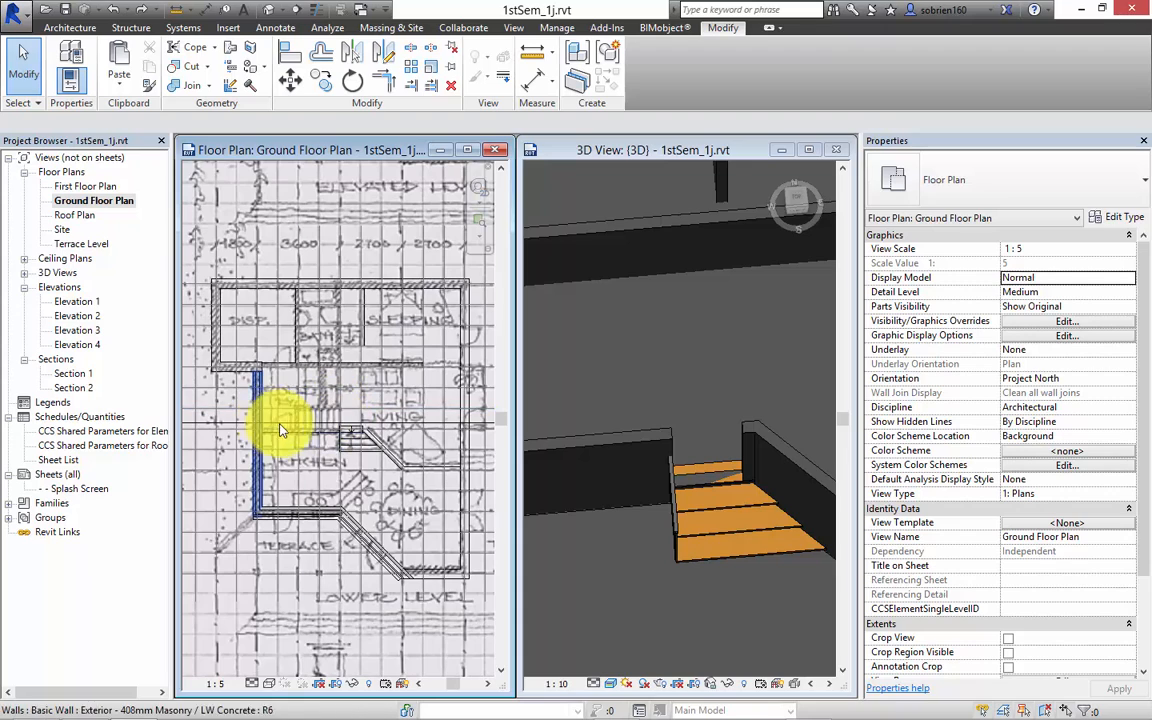
{"action": "scroll", "coordinate": [322, 408], "scroll_direction": "up", "scroll_amount": 1}
{"action": "scroll", "coordinate": [330, 432], "scroll_direction": "up", "scroll_amount": 2}
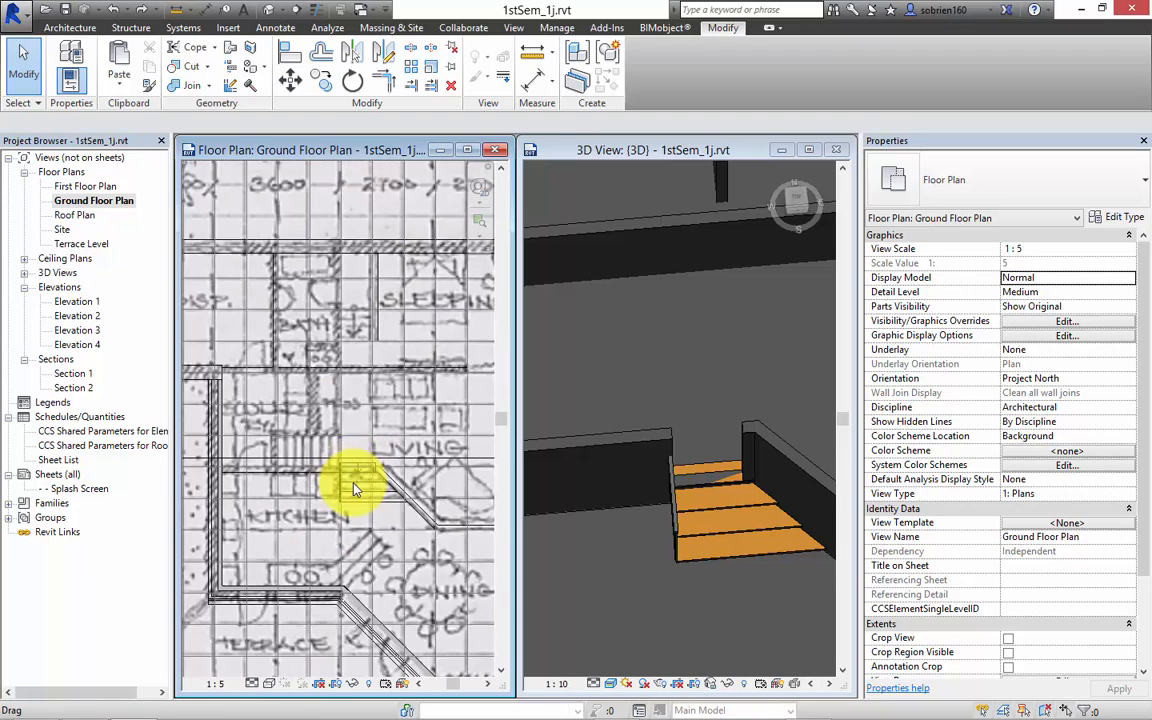
{"action": "middle_click_drag", "start_coordinate": [272, 437], "coordinate": [303, 442]}
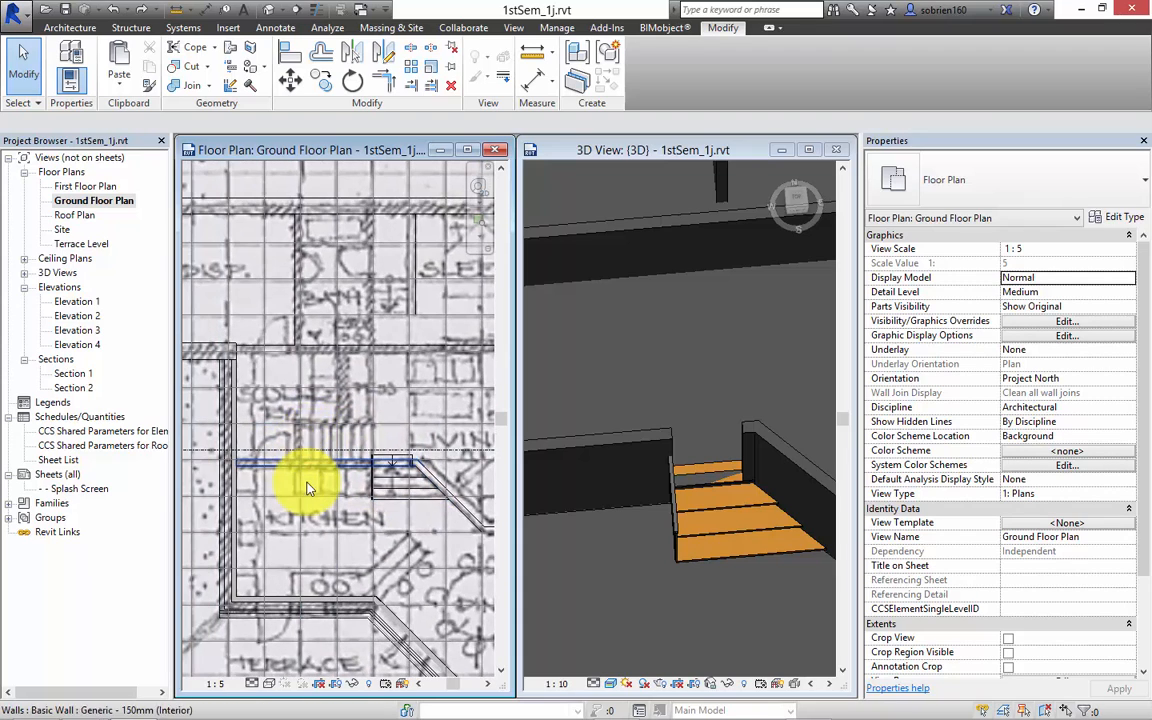
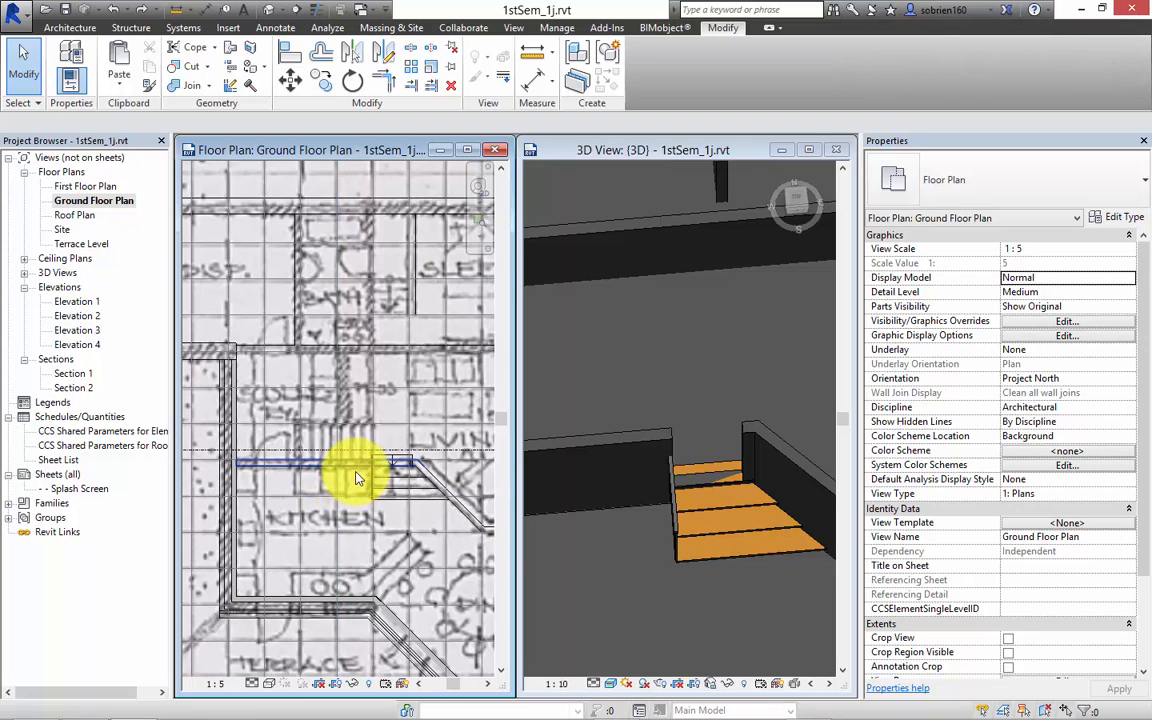
{"action": "mouse_move", "coordinate": [357, 438]}
{"action": "middle_mouse_down"}
{"action": "mouse_move", "coordinate": [355, 405]}
{"action": "mouse_move", "coordinate": [376, 452]}
{"action": "middle_mouse_up"}
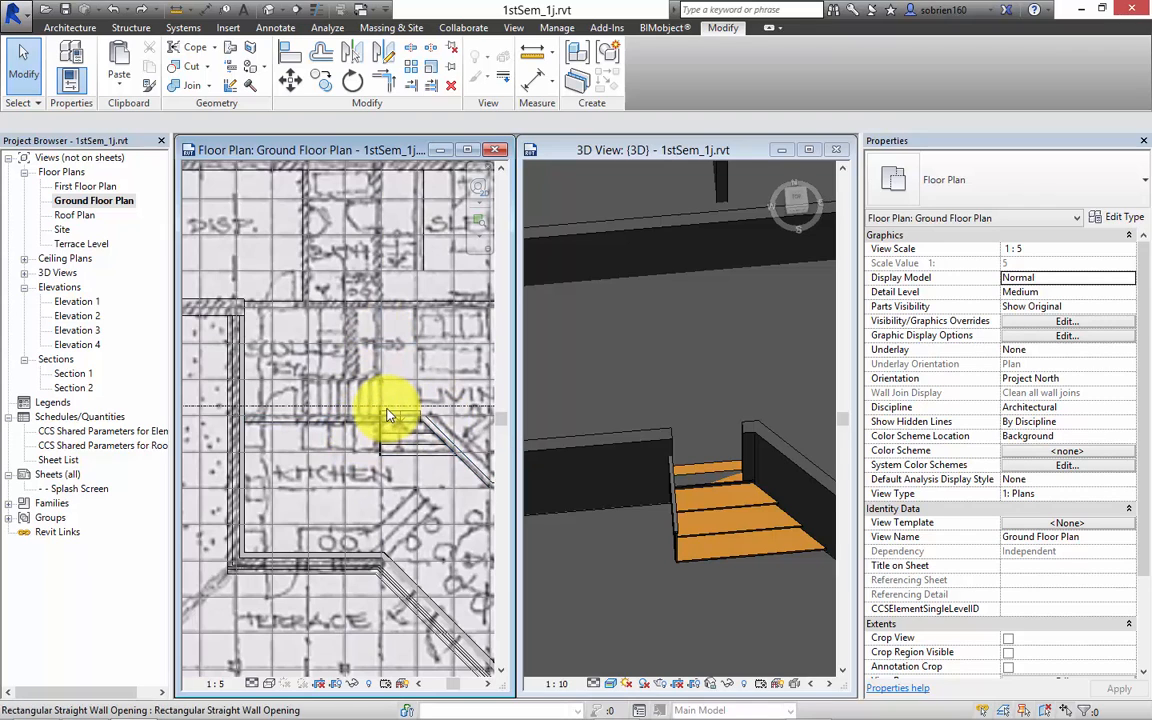
{"action": "scroll", "coordinate": [363, 405], "scroll_direction": "up", "scroll_amount": 1}
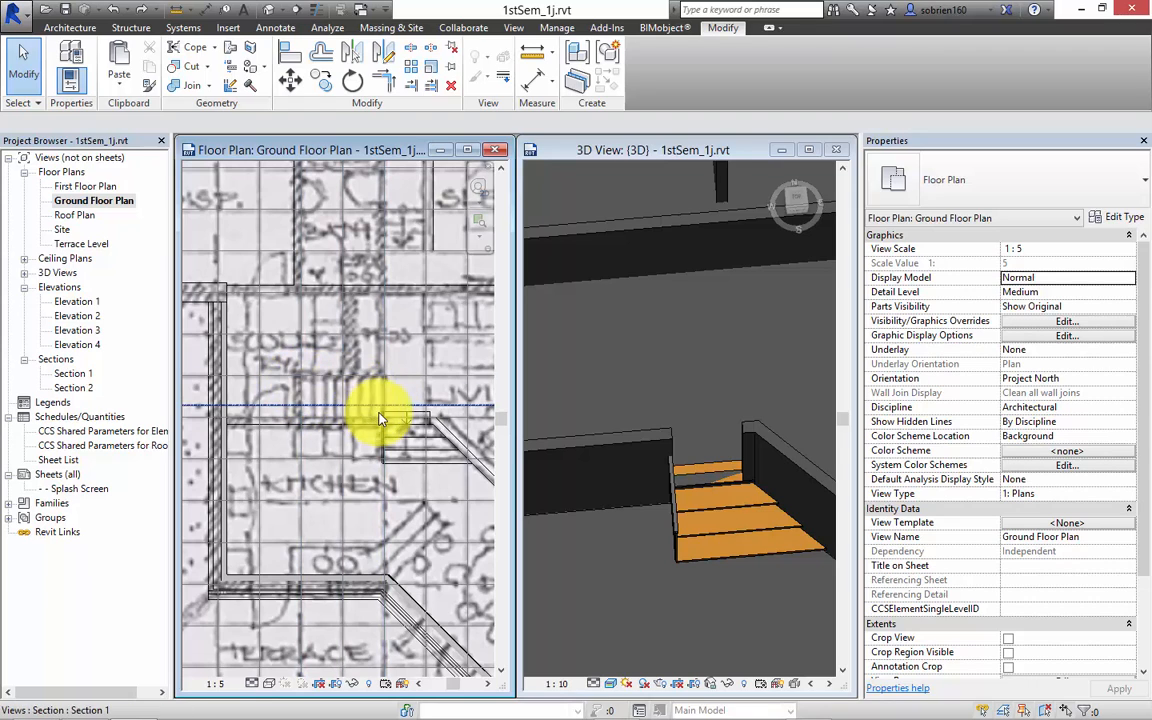
{"action": "mouse_move", "coordinate": [378, 415]}
{"action": "middle_mouse_down"}
{"action": "mouse_move", "coordinate": [345, 393]}
{"action": "mouse_move", "coordinate": [355, 418]}
{"action": "middle_mouse_up"}
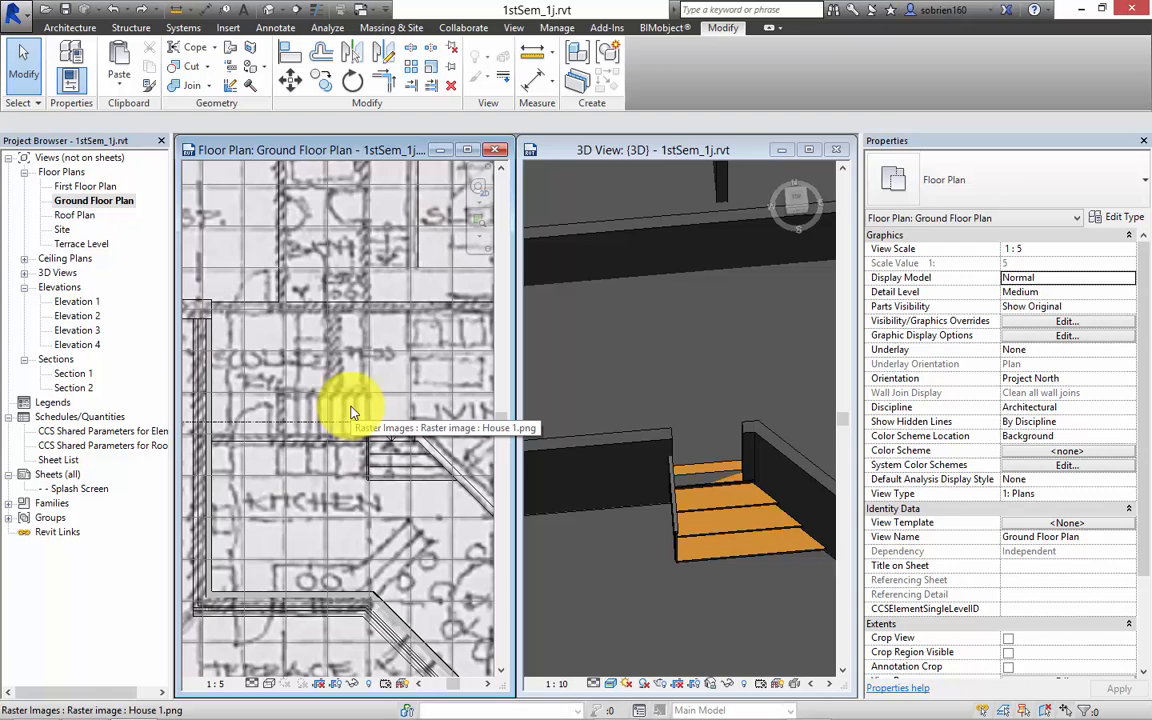
Step: Switch to Chrome and review lesson 41, Stairs and Ramps, in the lesson plan
{"action": "mouse_move", "coordinate": [1147, 714]}
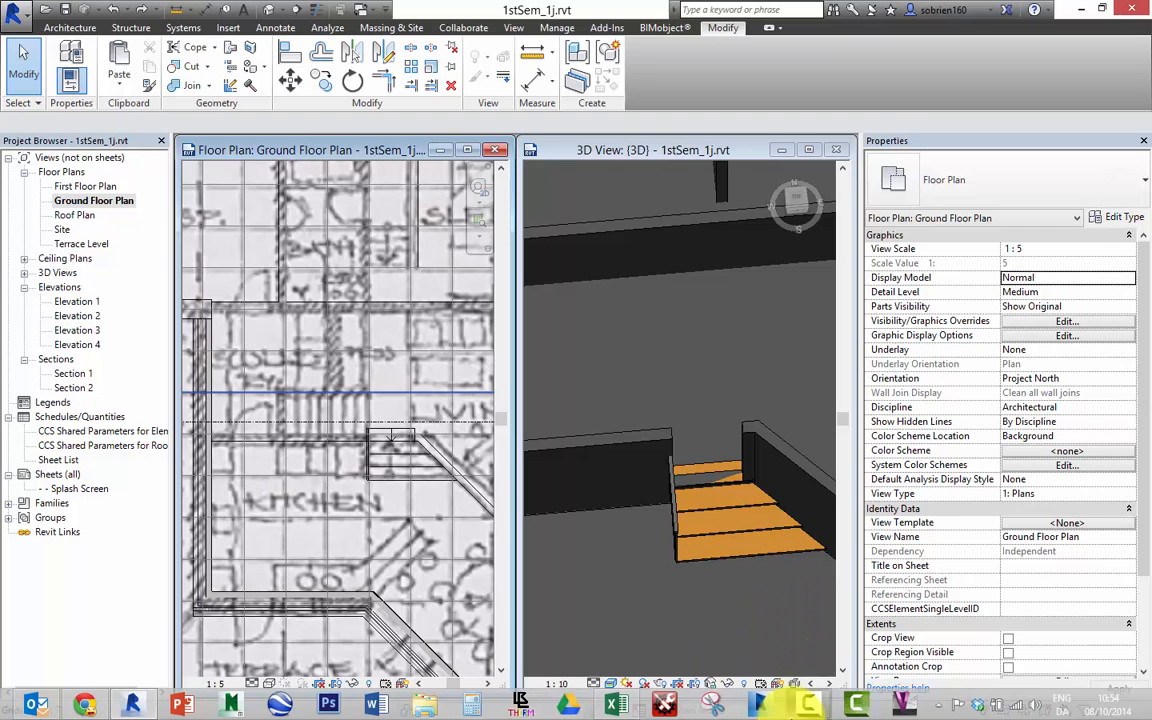
{"action": "left_click", "coordinate": [86, 704]}
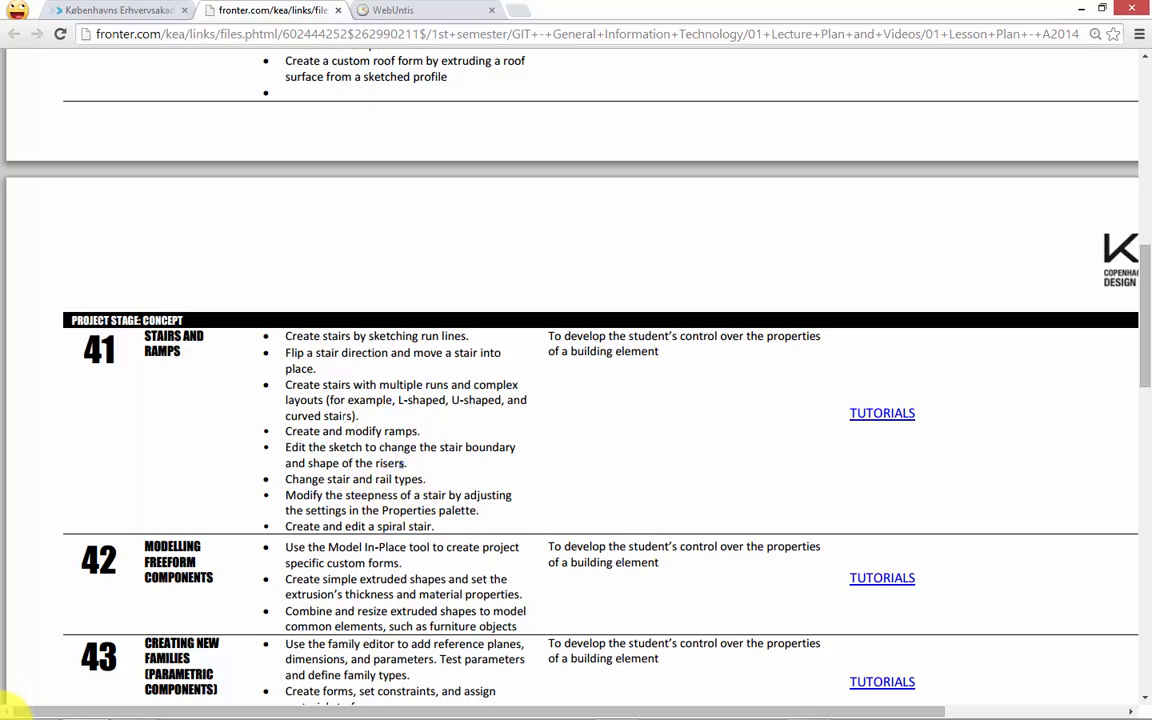
{"action": "mouse_move", "coordinate": [107, 714]}
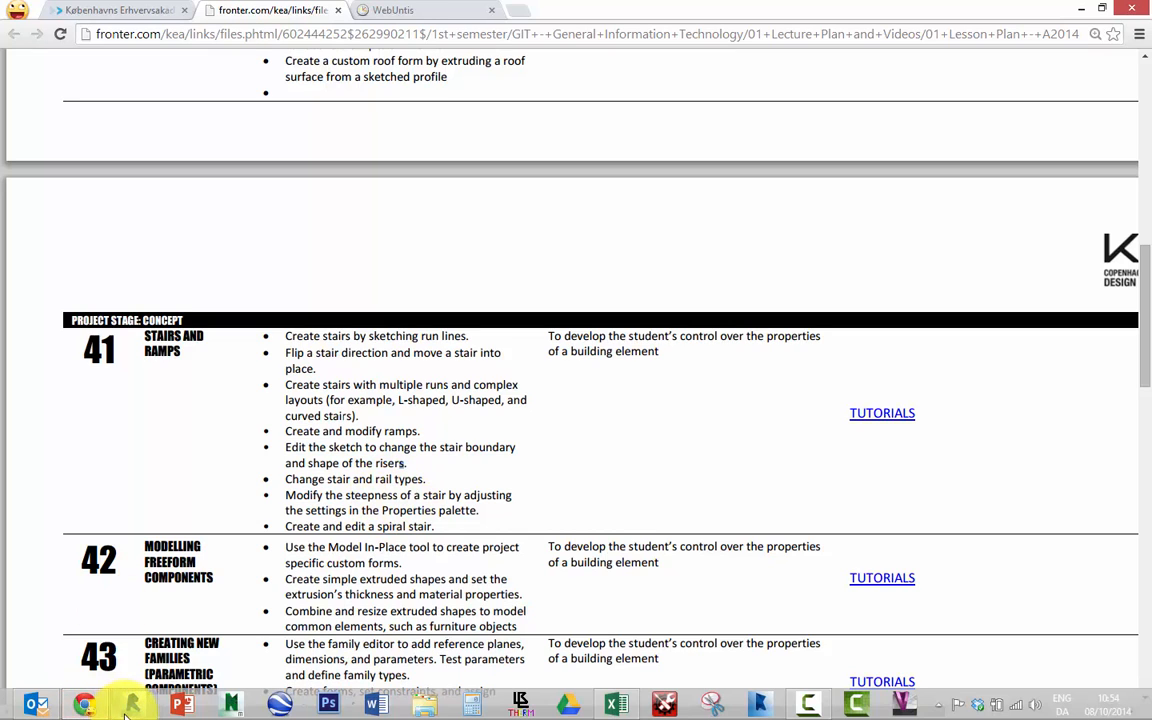